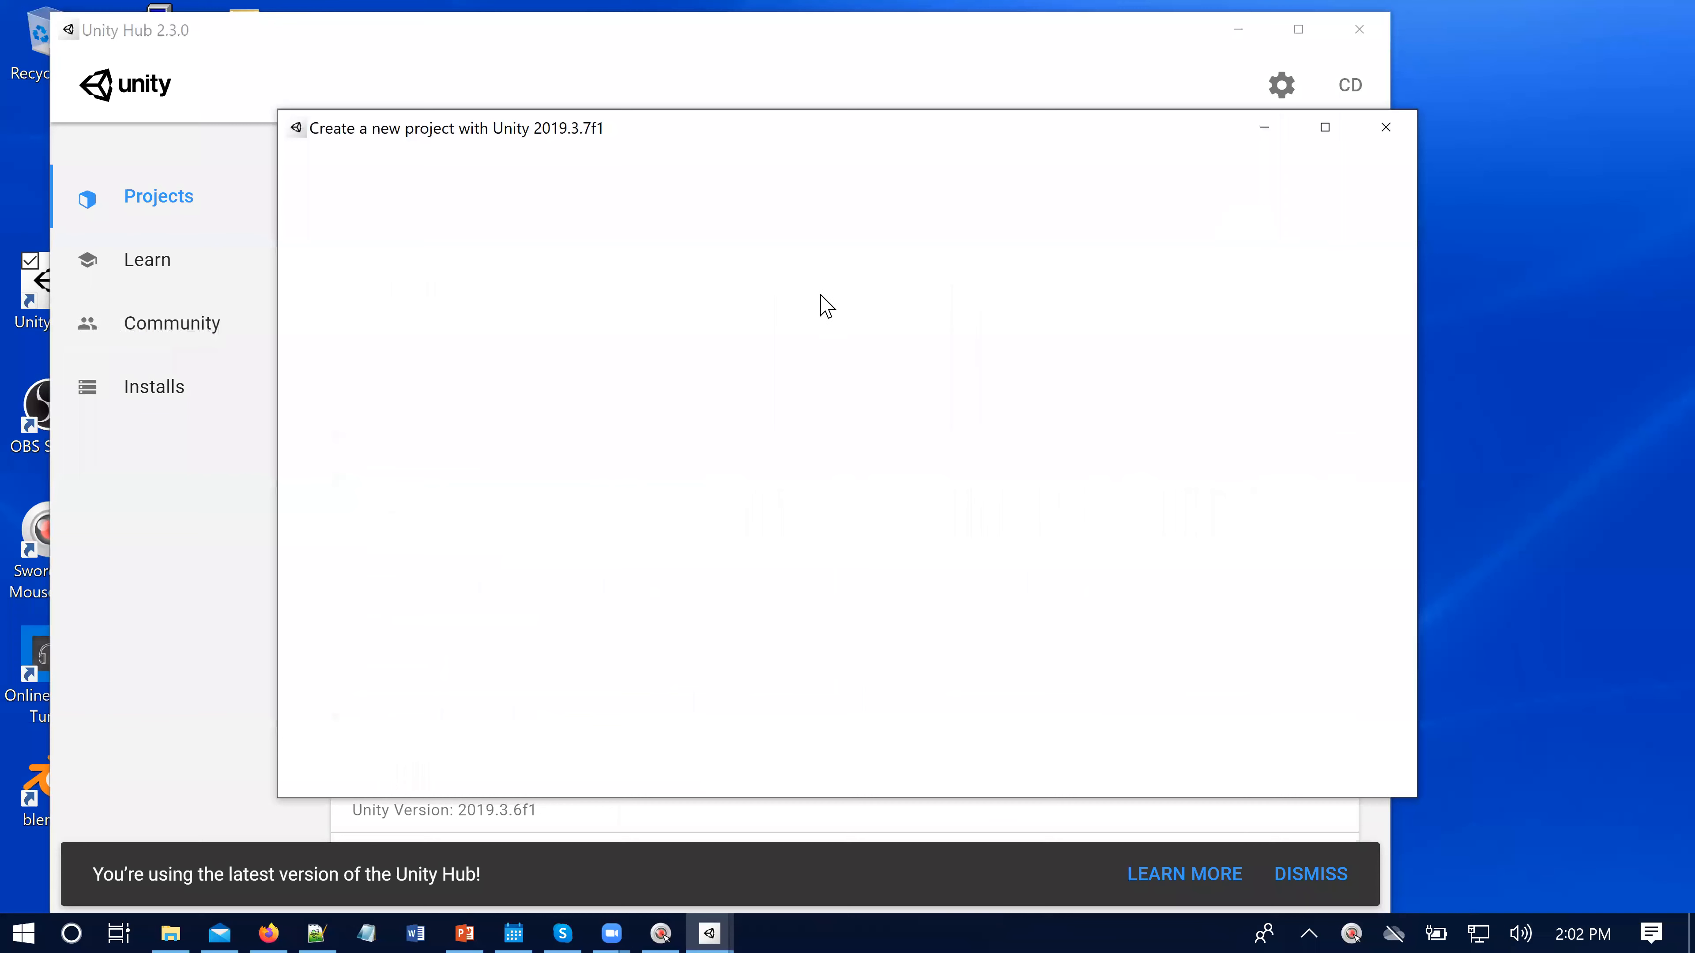
Step: Create a 3D project named Object Import and Creation in the existing project location
left_click_drag(1089, 274, 868, 287)
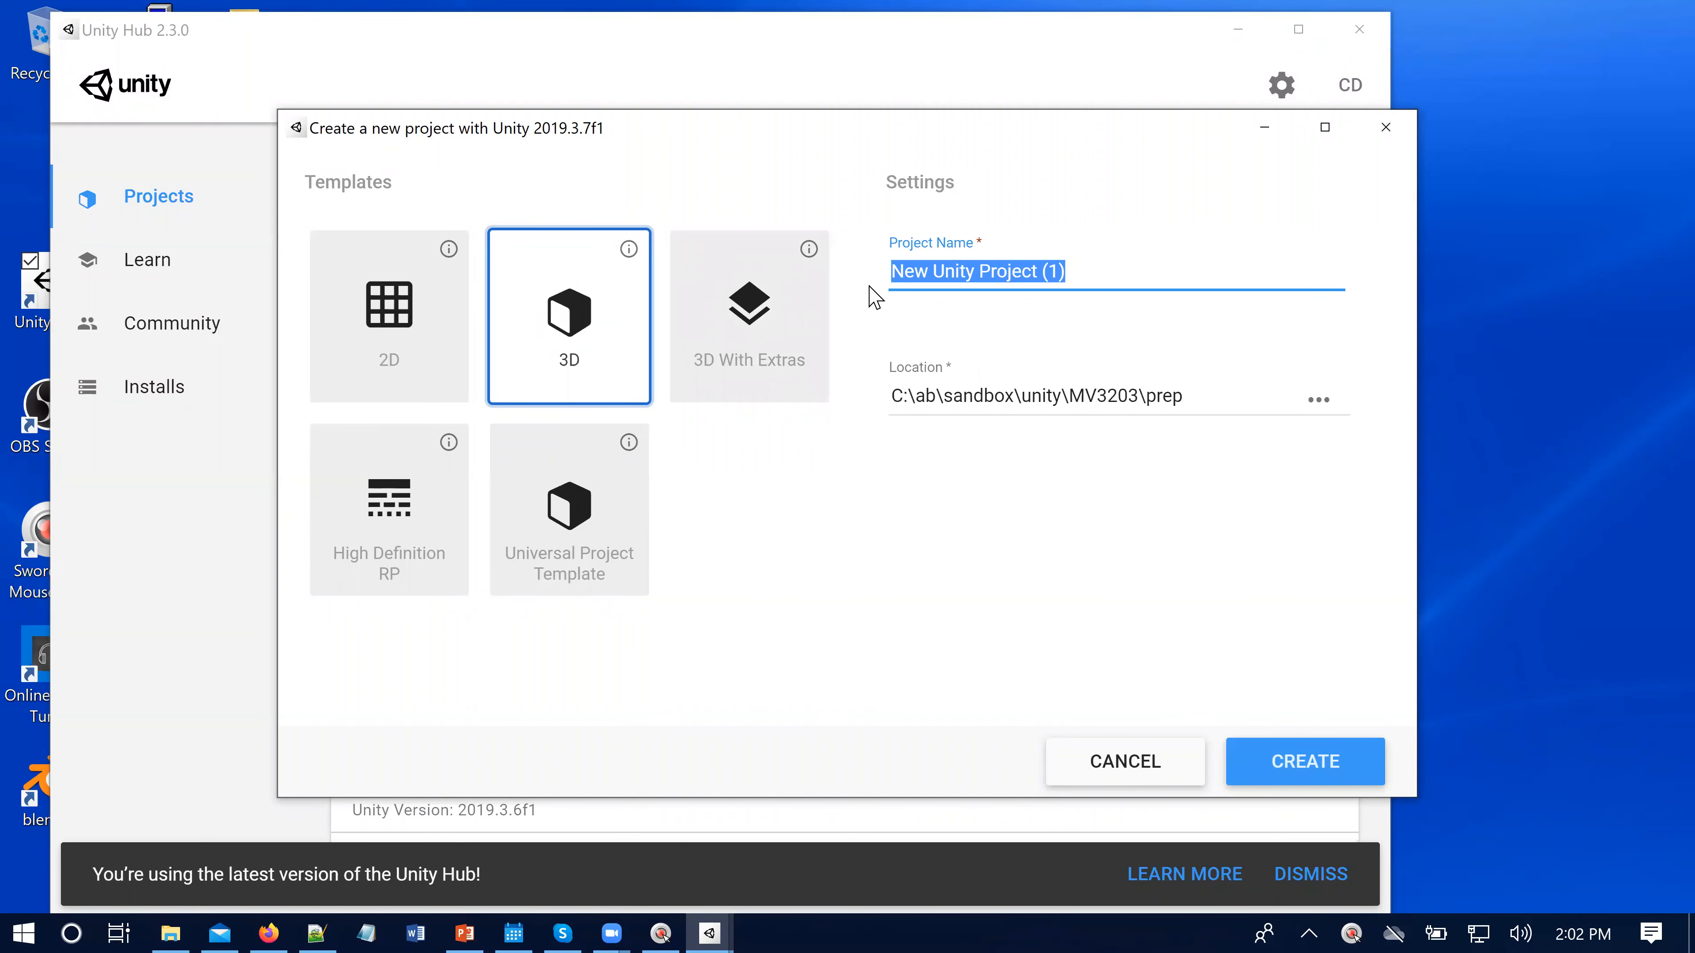
type("Object Import and Creation")
left_click(1270, 761)
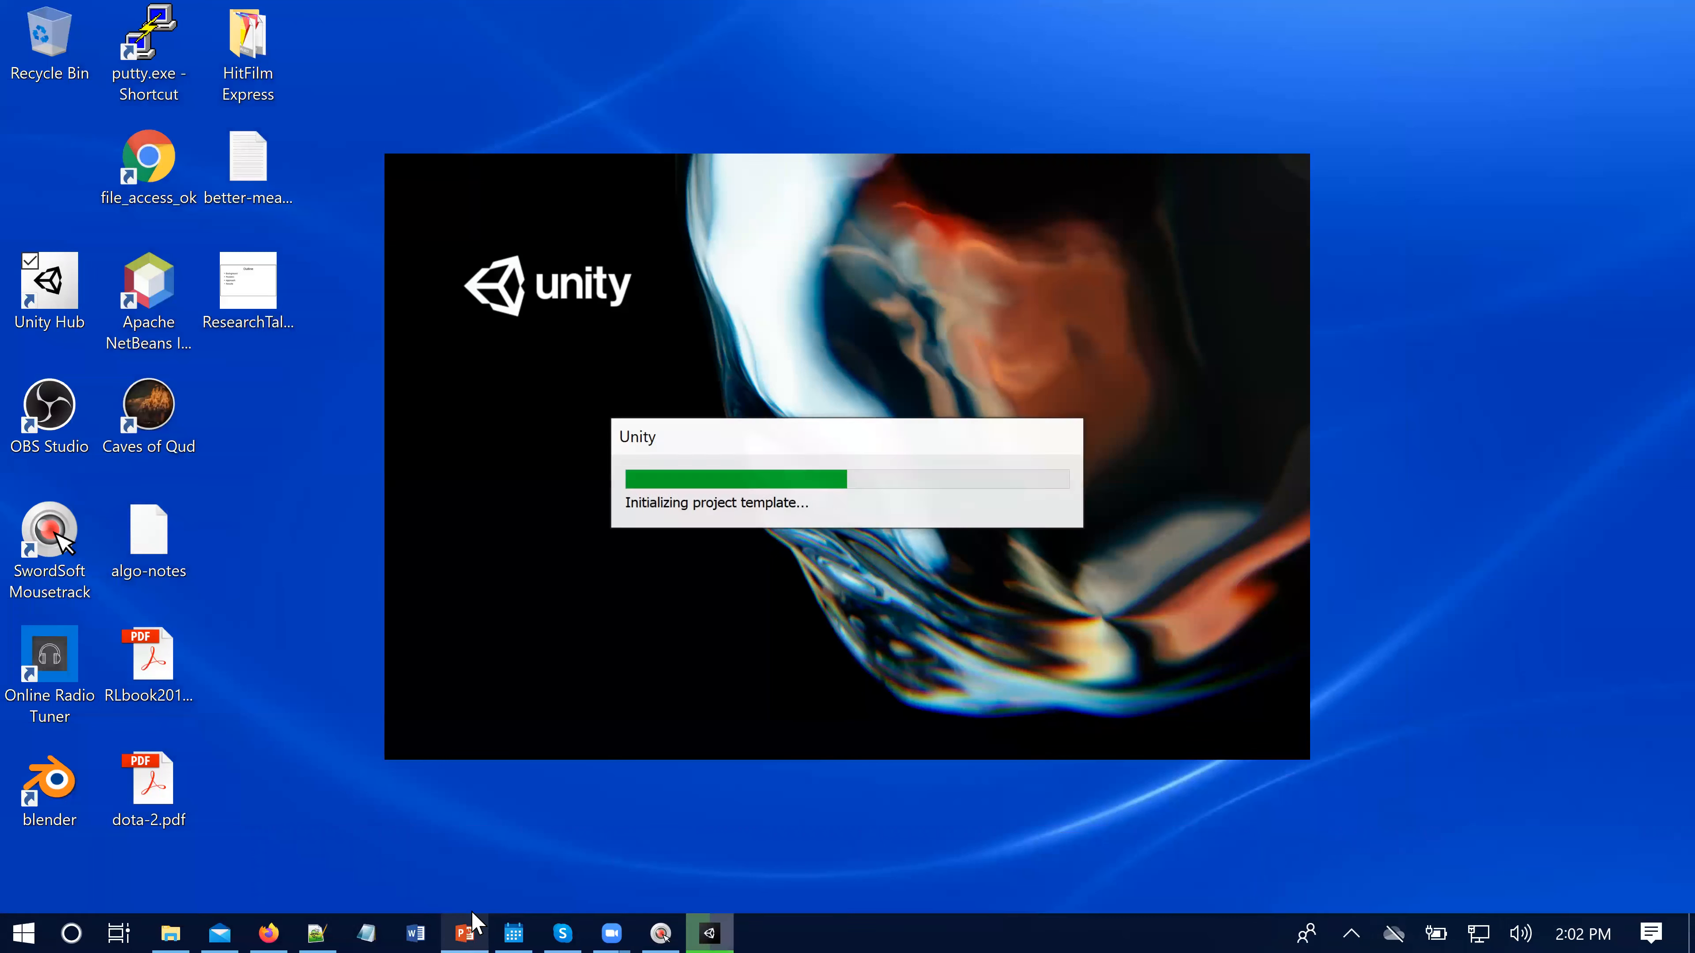
Step: Switch to the Mail app and address the Zoom meeting invitation to the contact who asked for the link
mouse_move(473, 923)
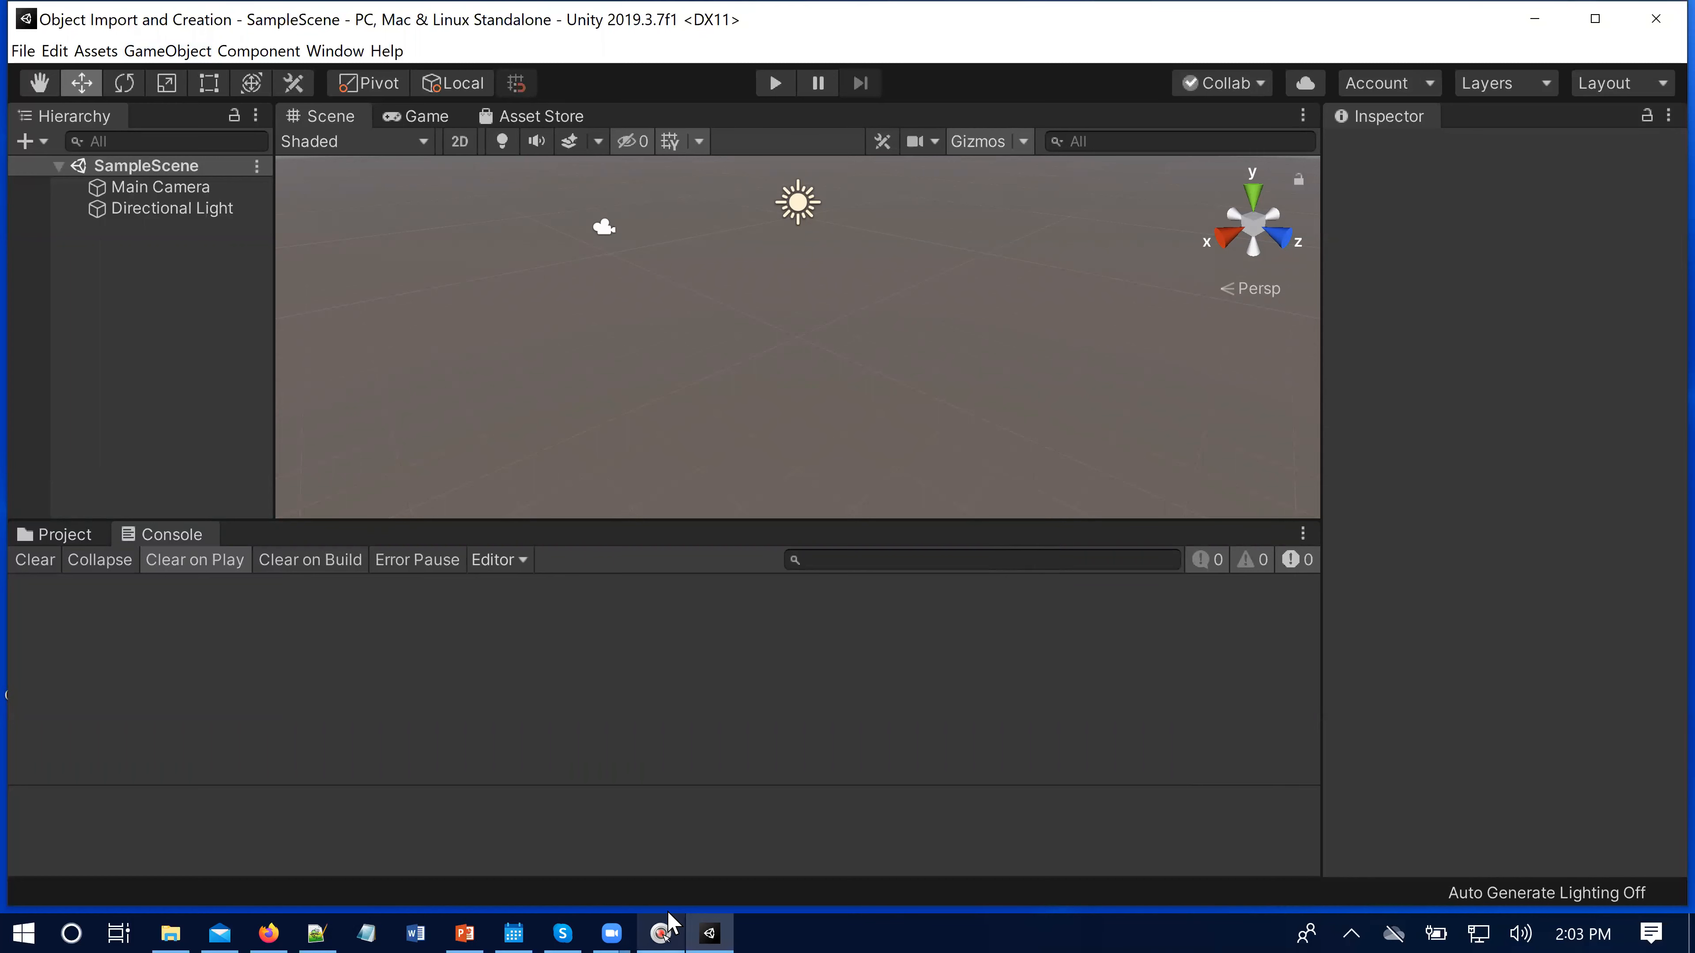
mouse_move(610, 929)
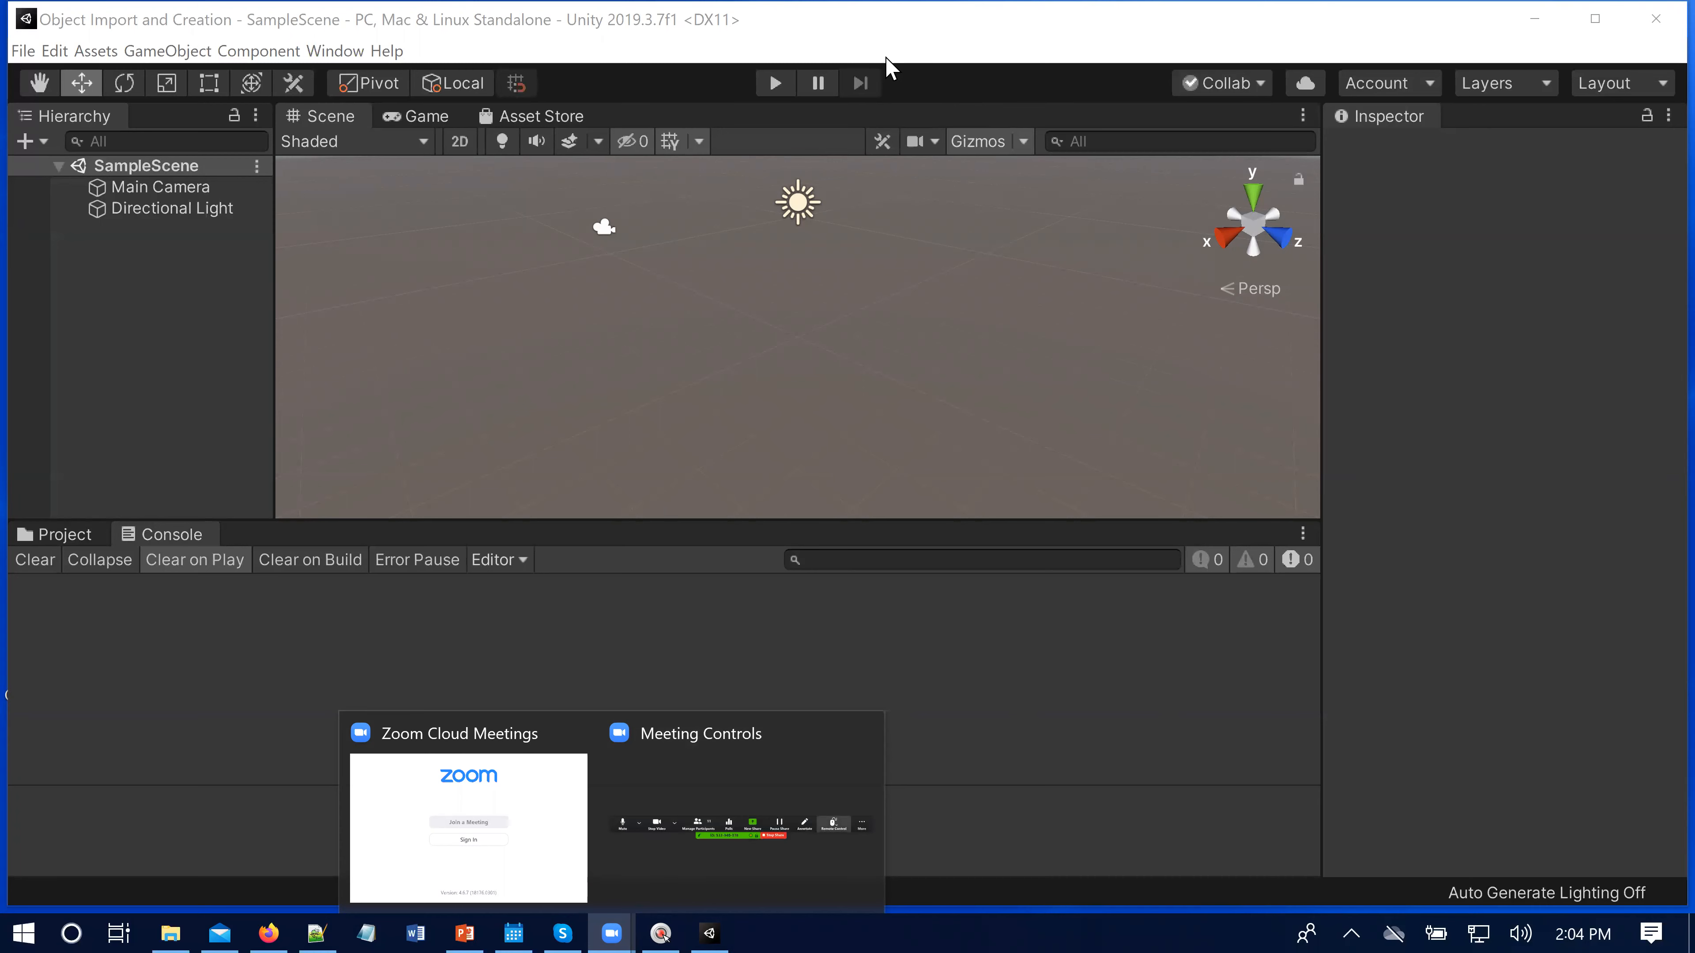
left_click(1366, 38)
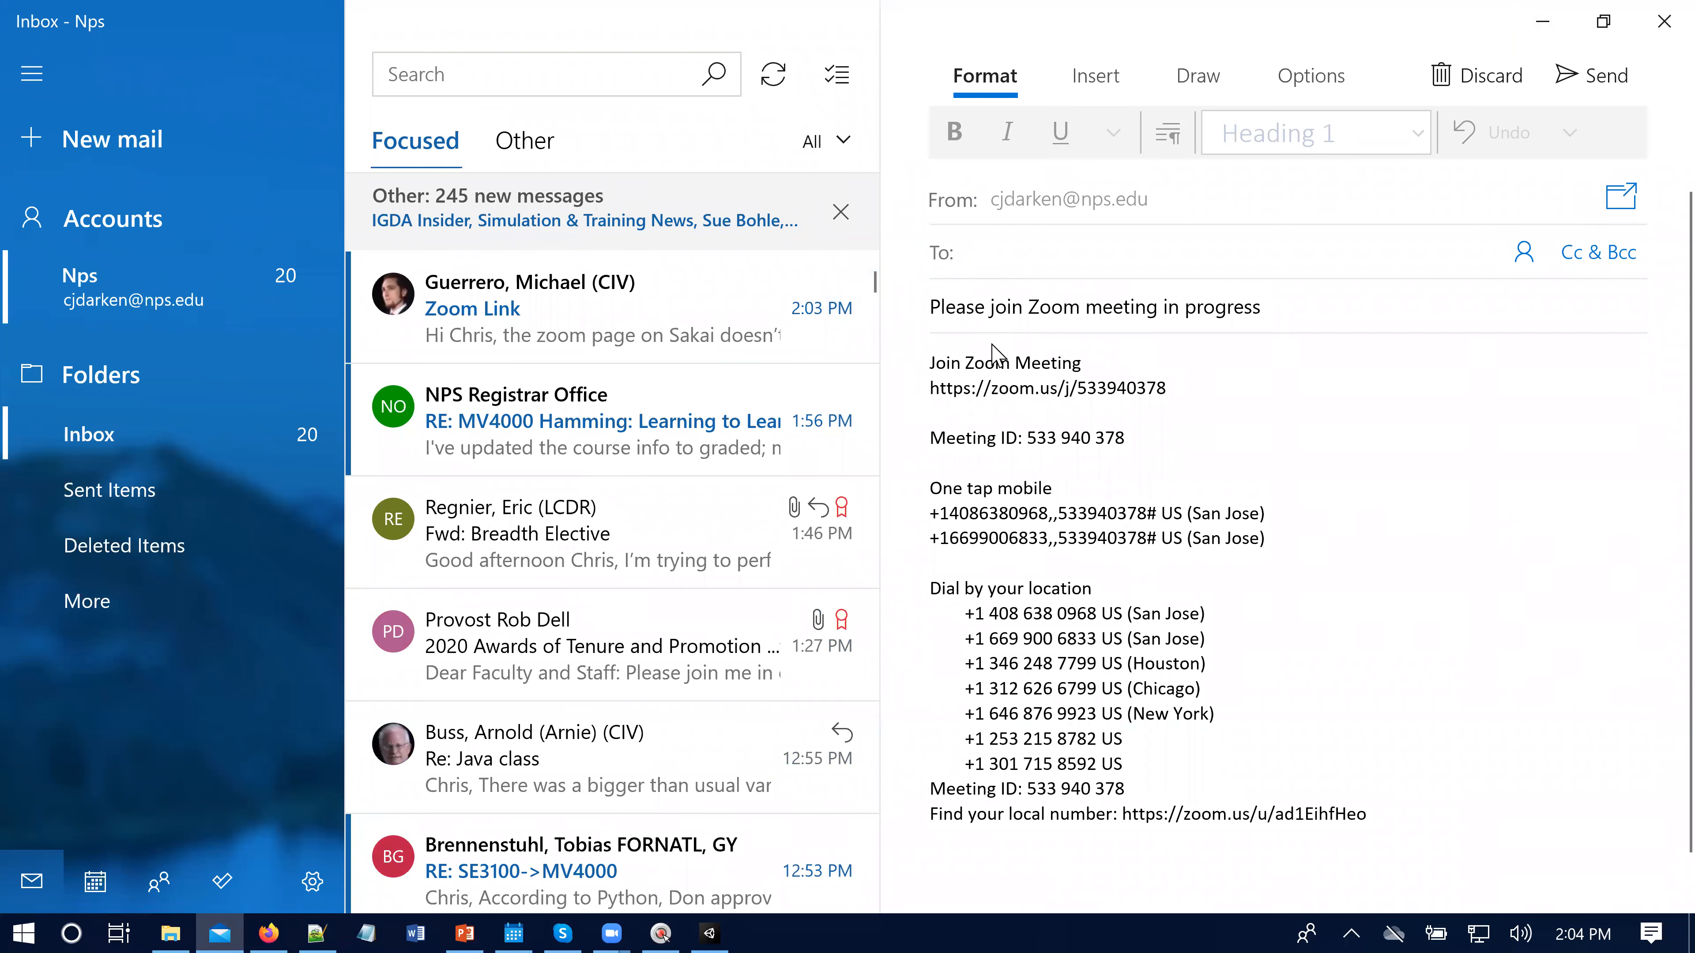
type("gue")
left_click(1147, 306)
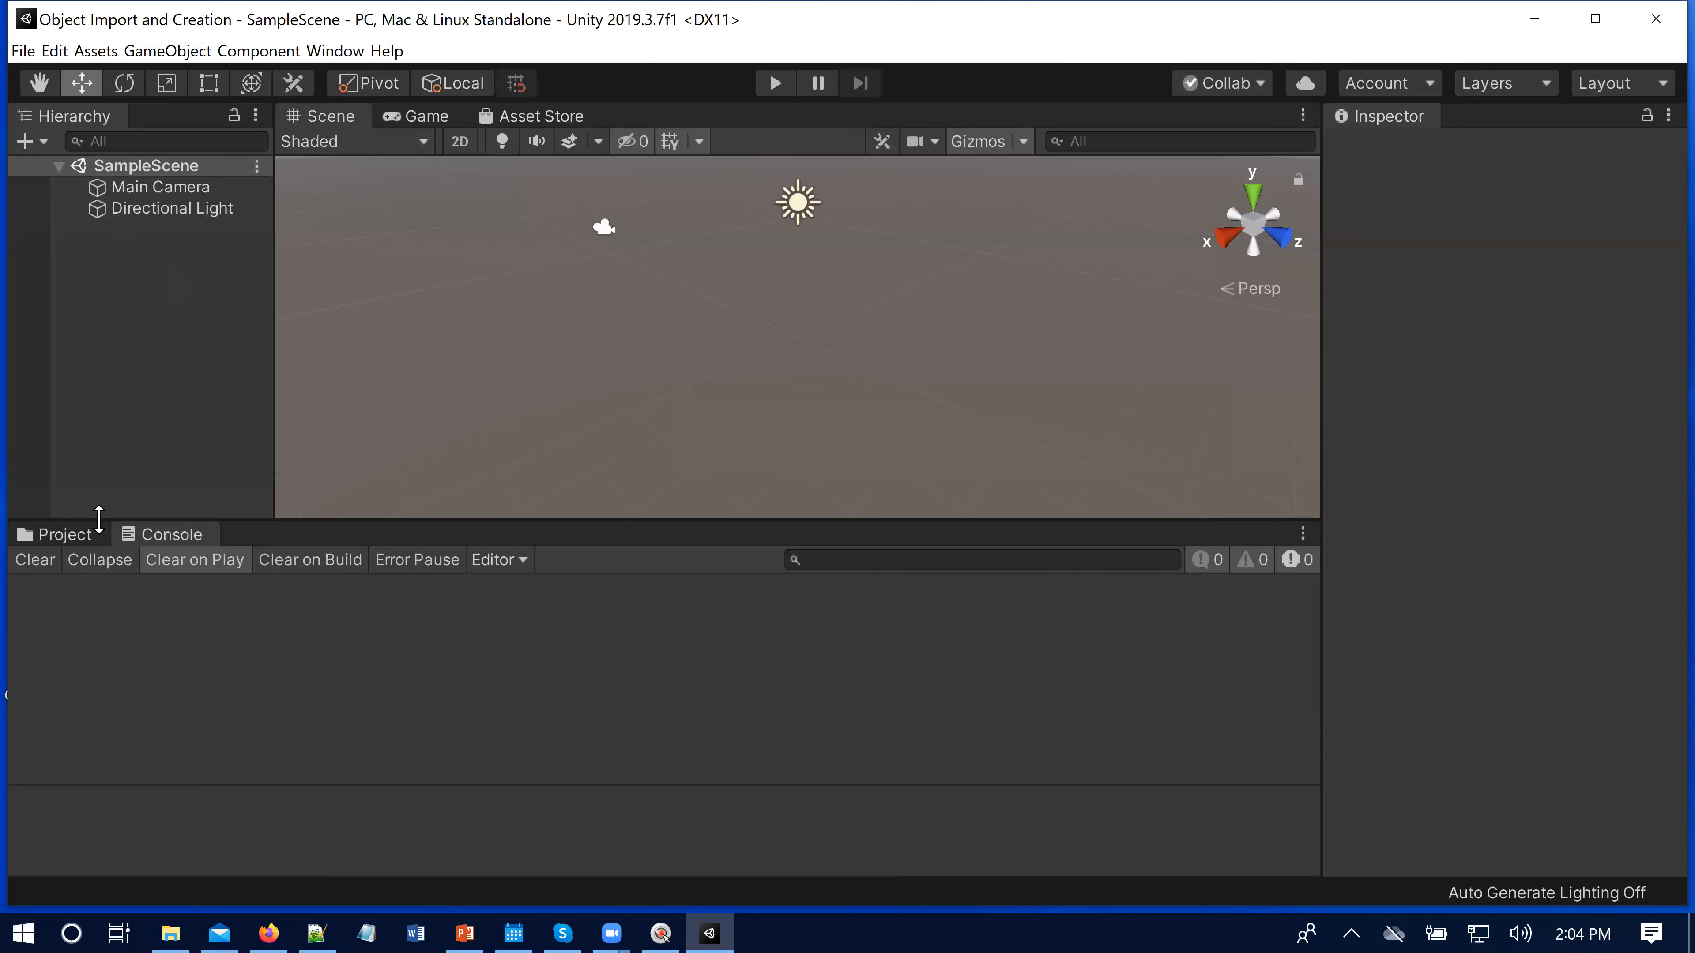
Step: Add a cube to the scene and move it along the X axis to about -5.99
left_click(171, 52)
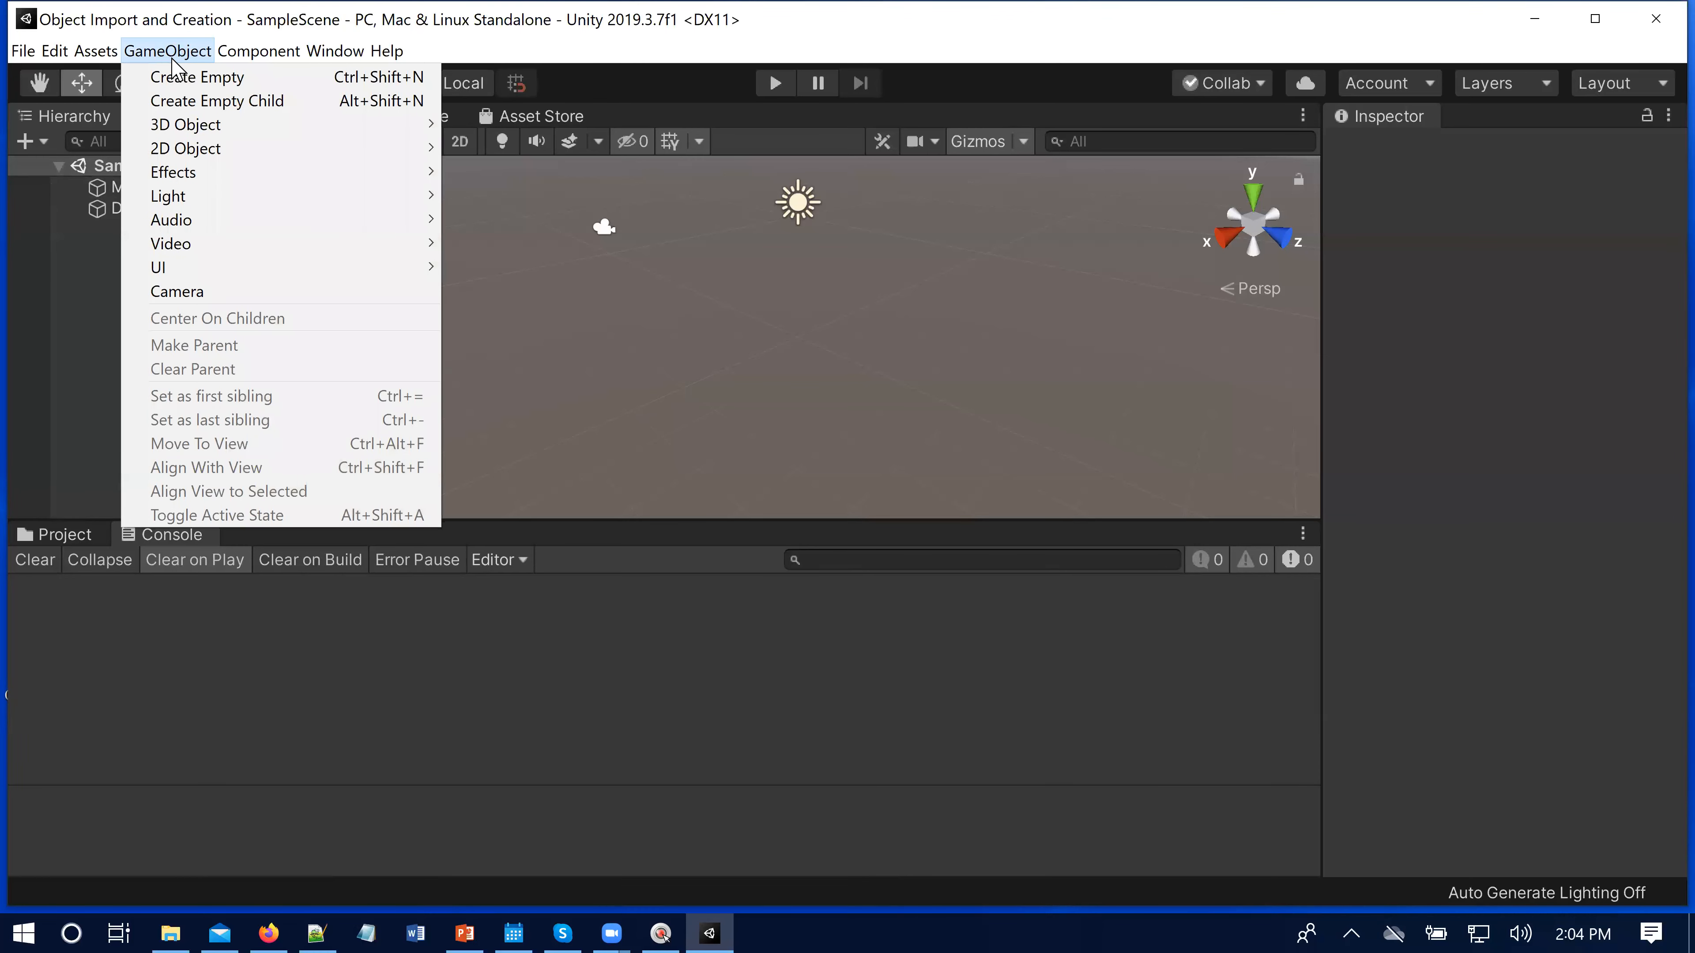
mouse_move(179, 133)
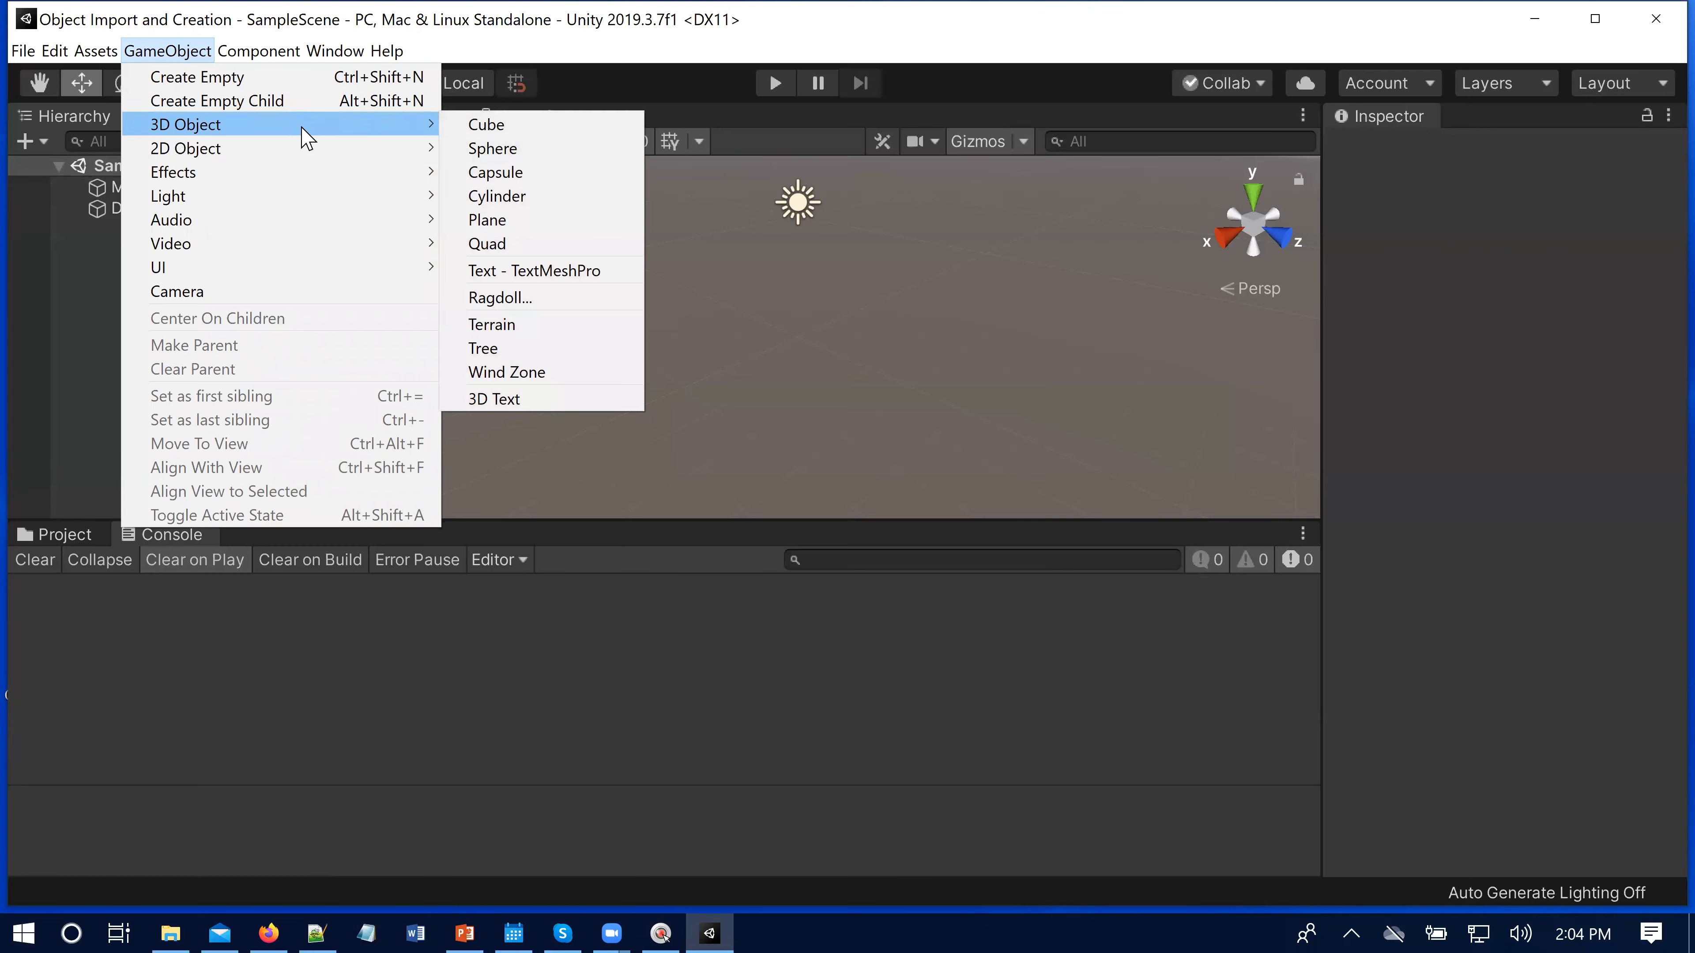
left_click(498, 129)
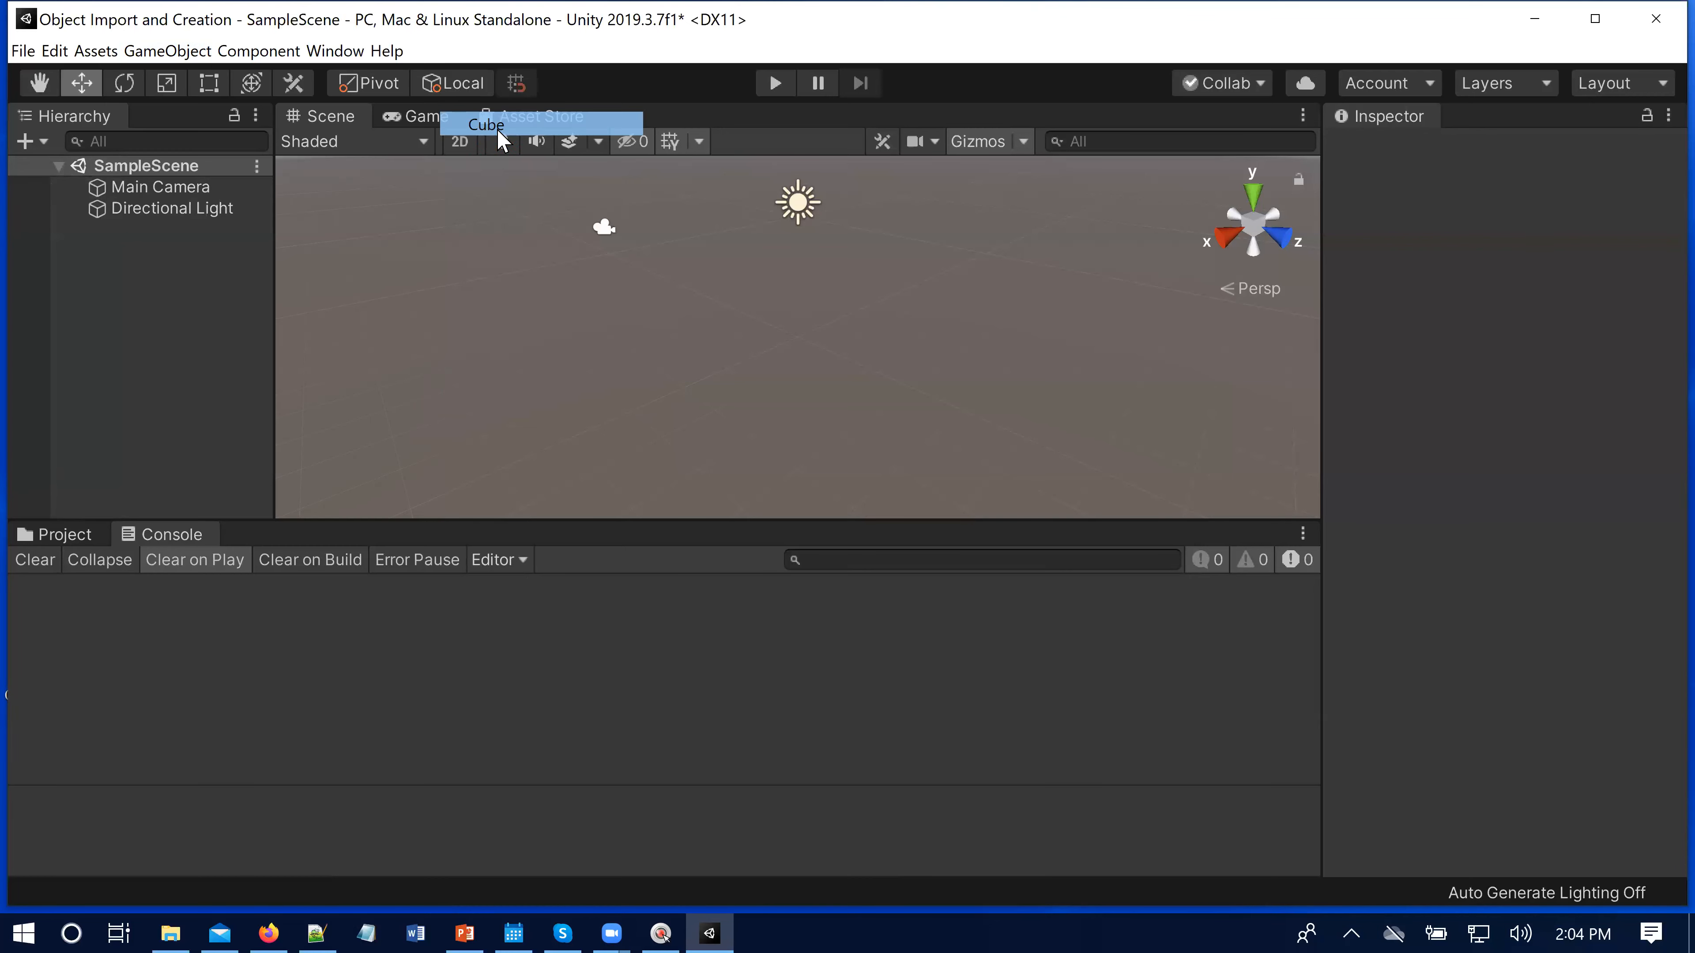
left_click_drag(718, 368, 875, 312)
Step: Add a capsule primitive to the scene beside the cube
left_click(172, 50)
mouse_move(185, 124)
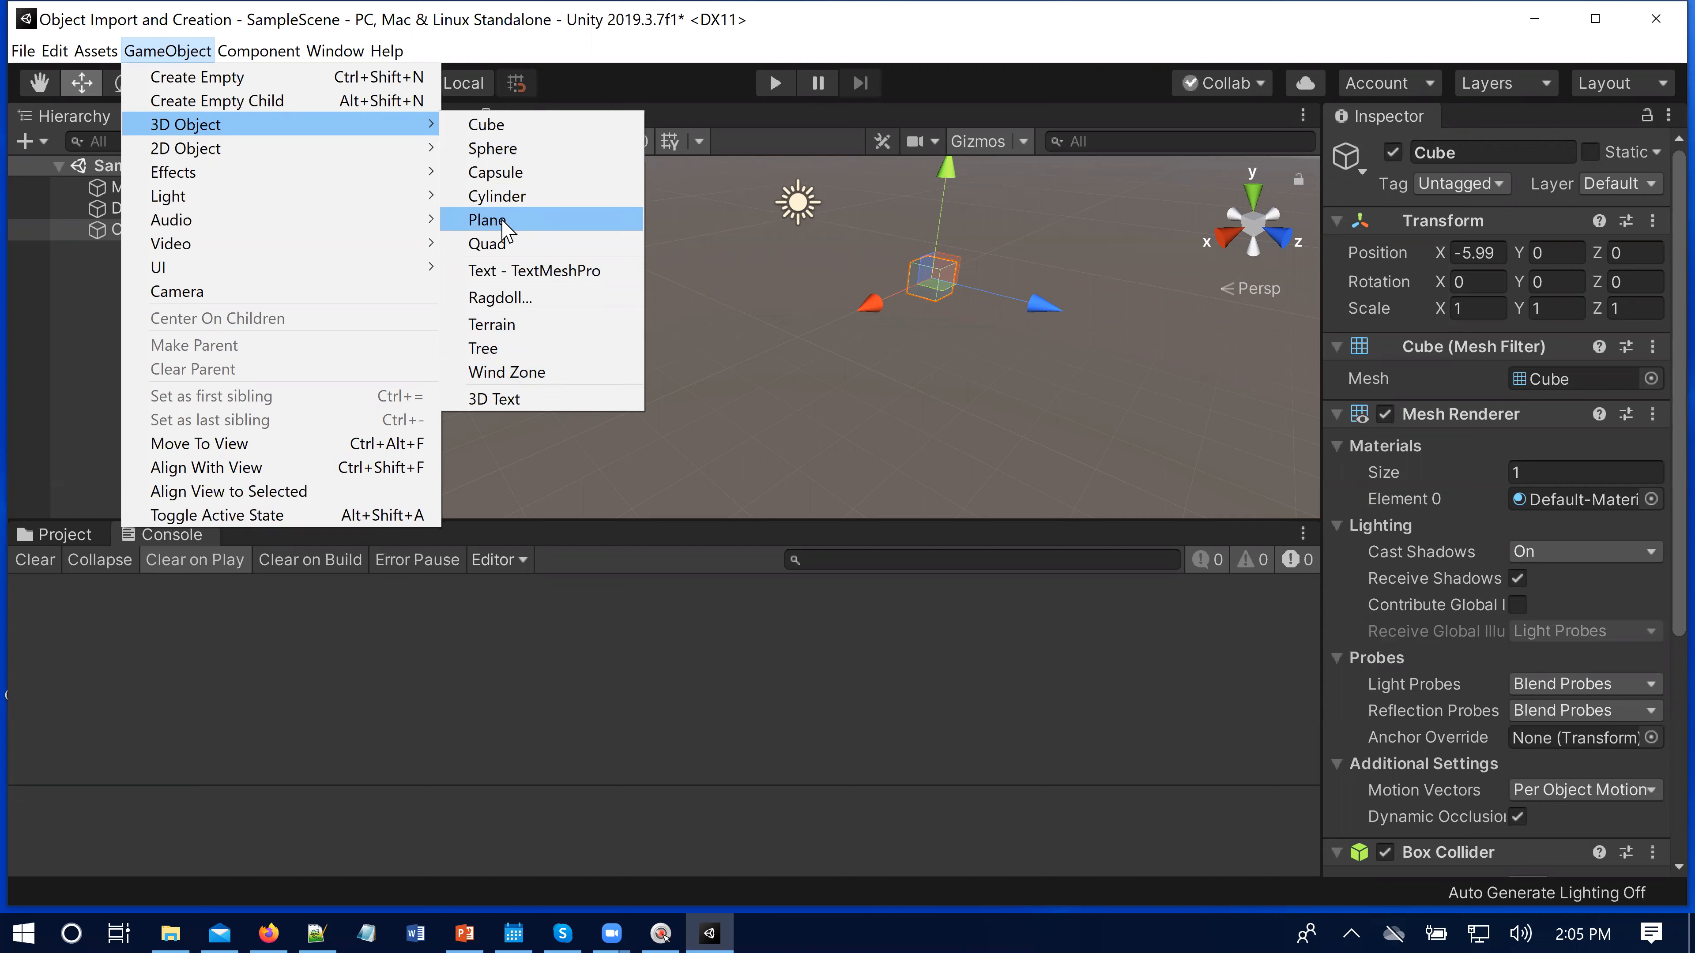
left_click(526, 180)
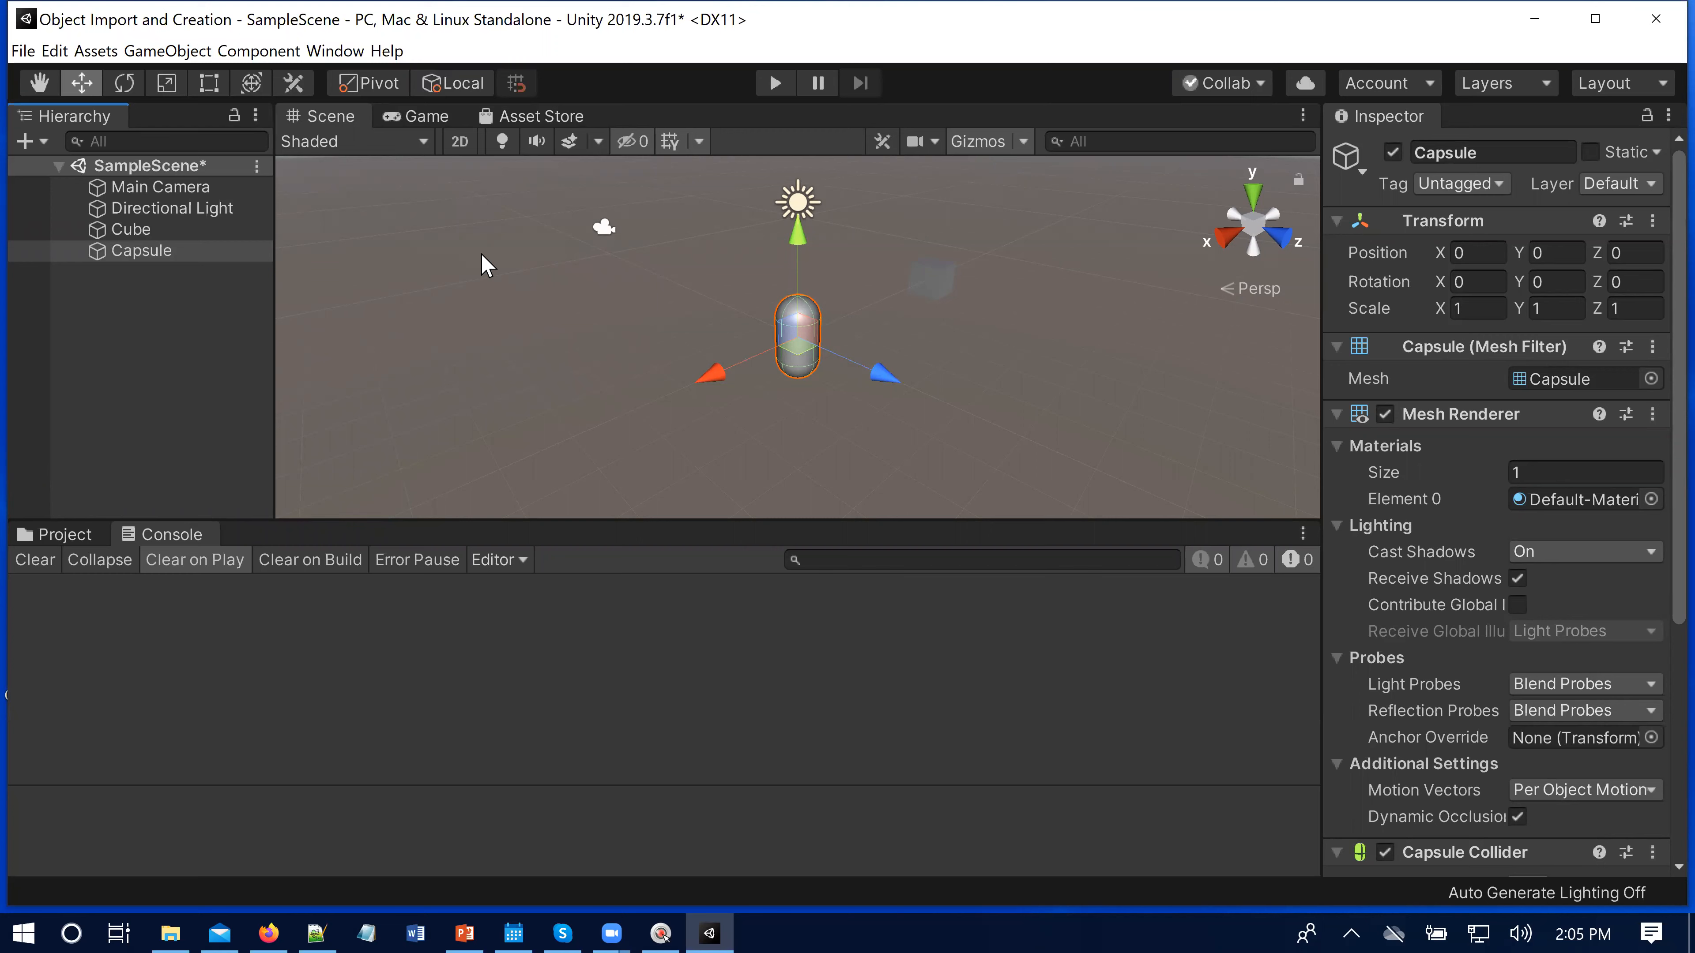
Step: Show the Asset Store and maximize it to fill the editor
left_click(502, 119)
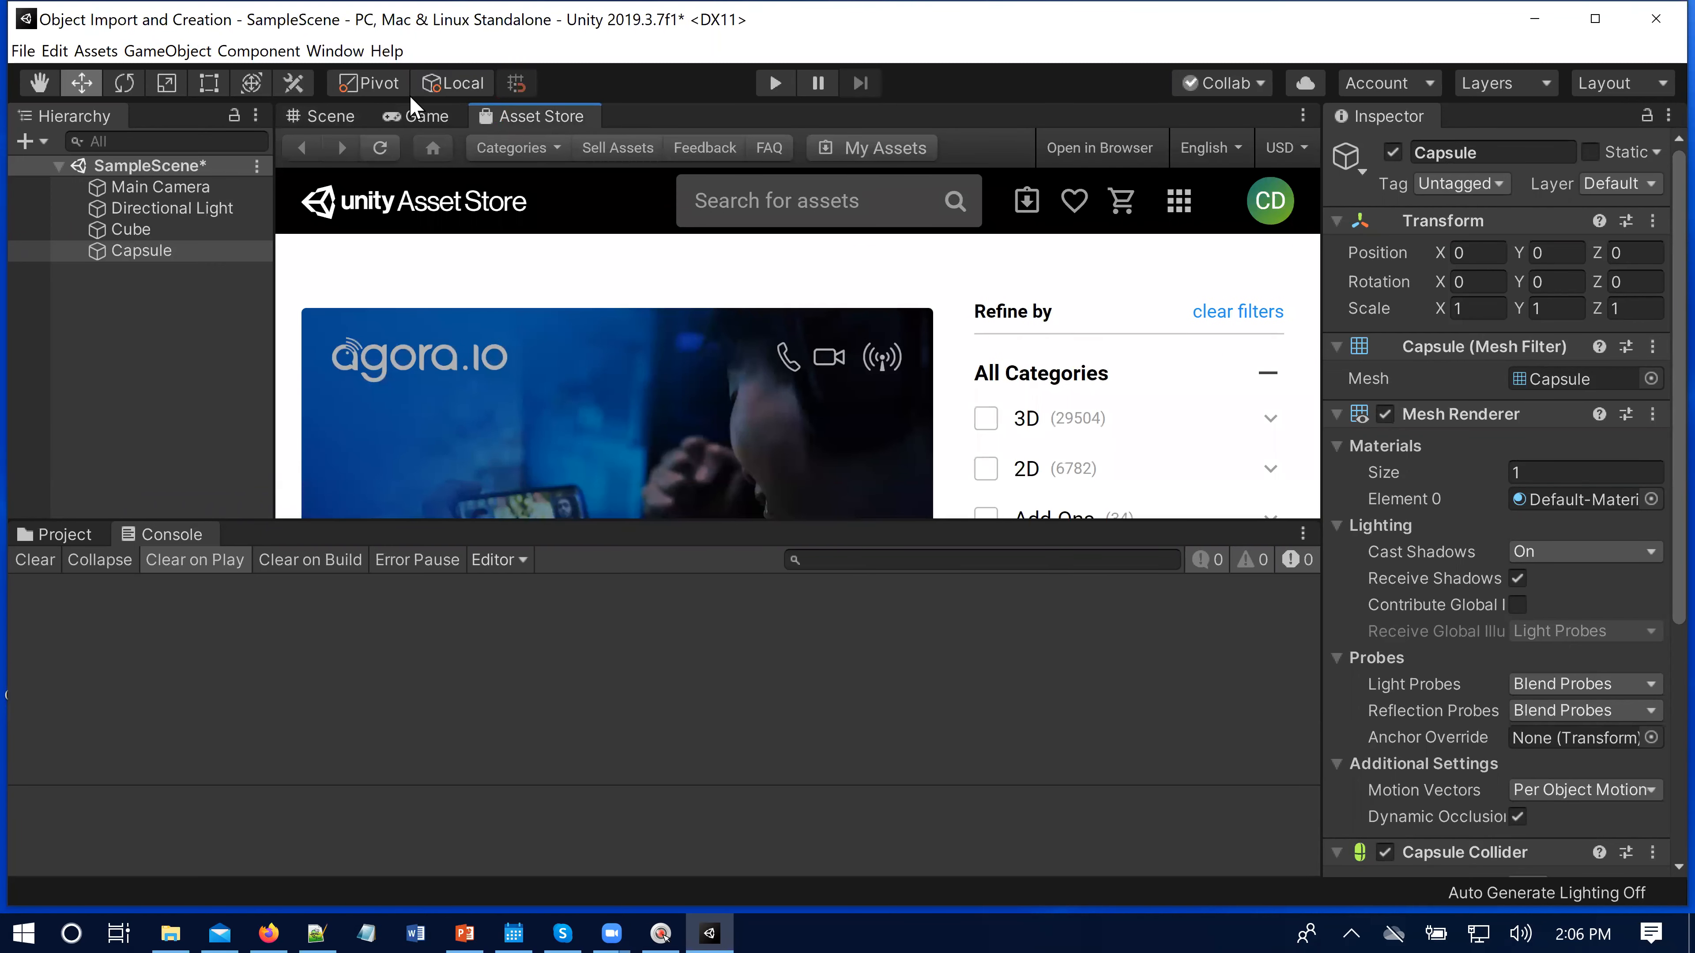
left_click(333, 54)
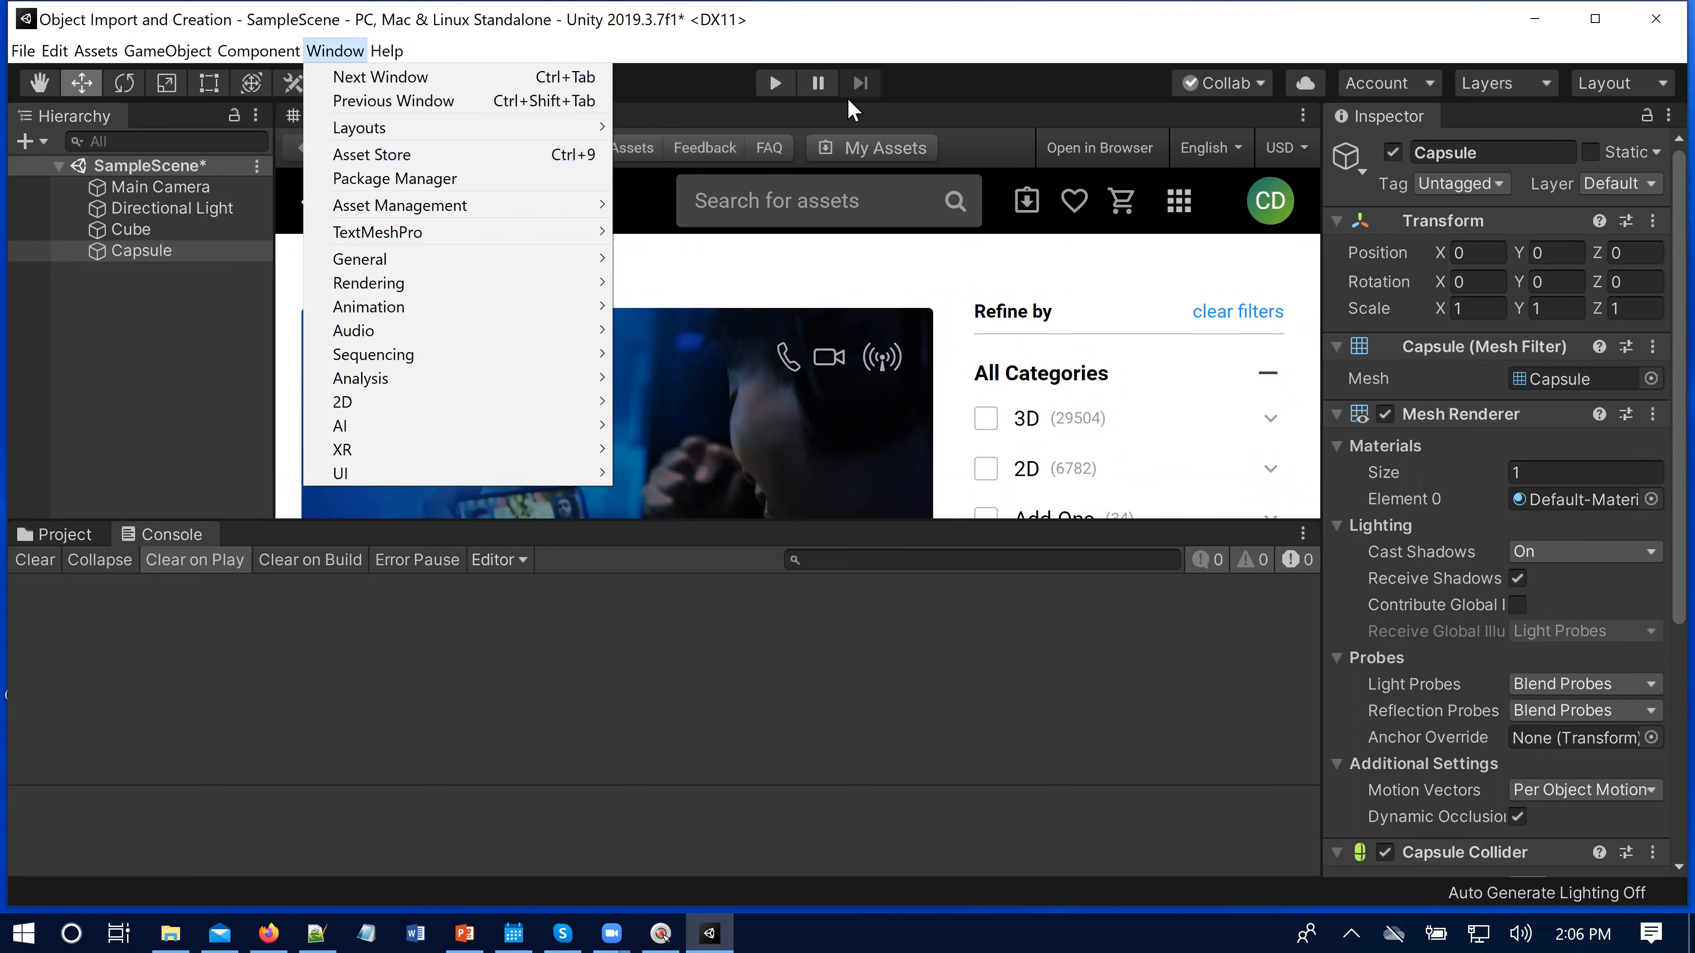
left_click(1009, 95)
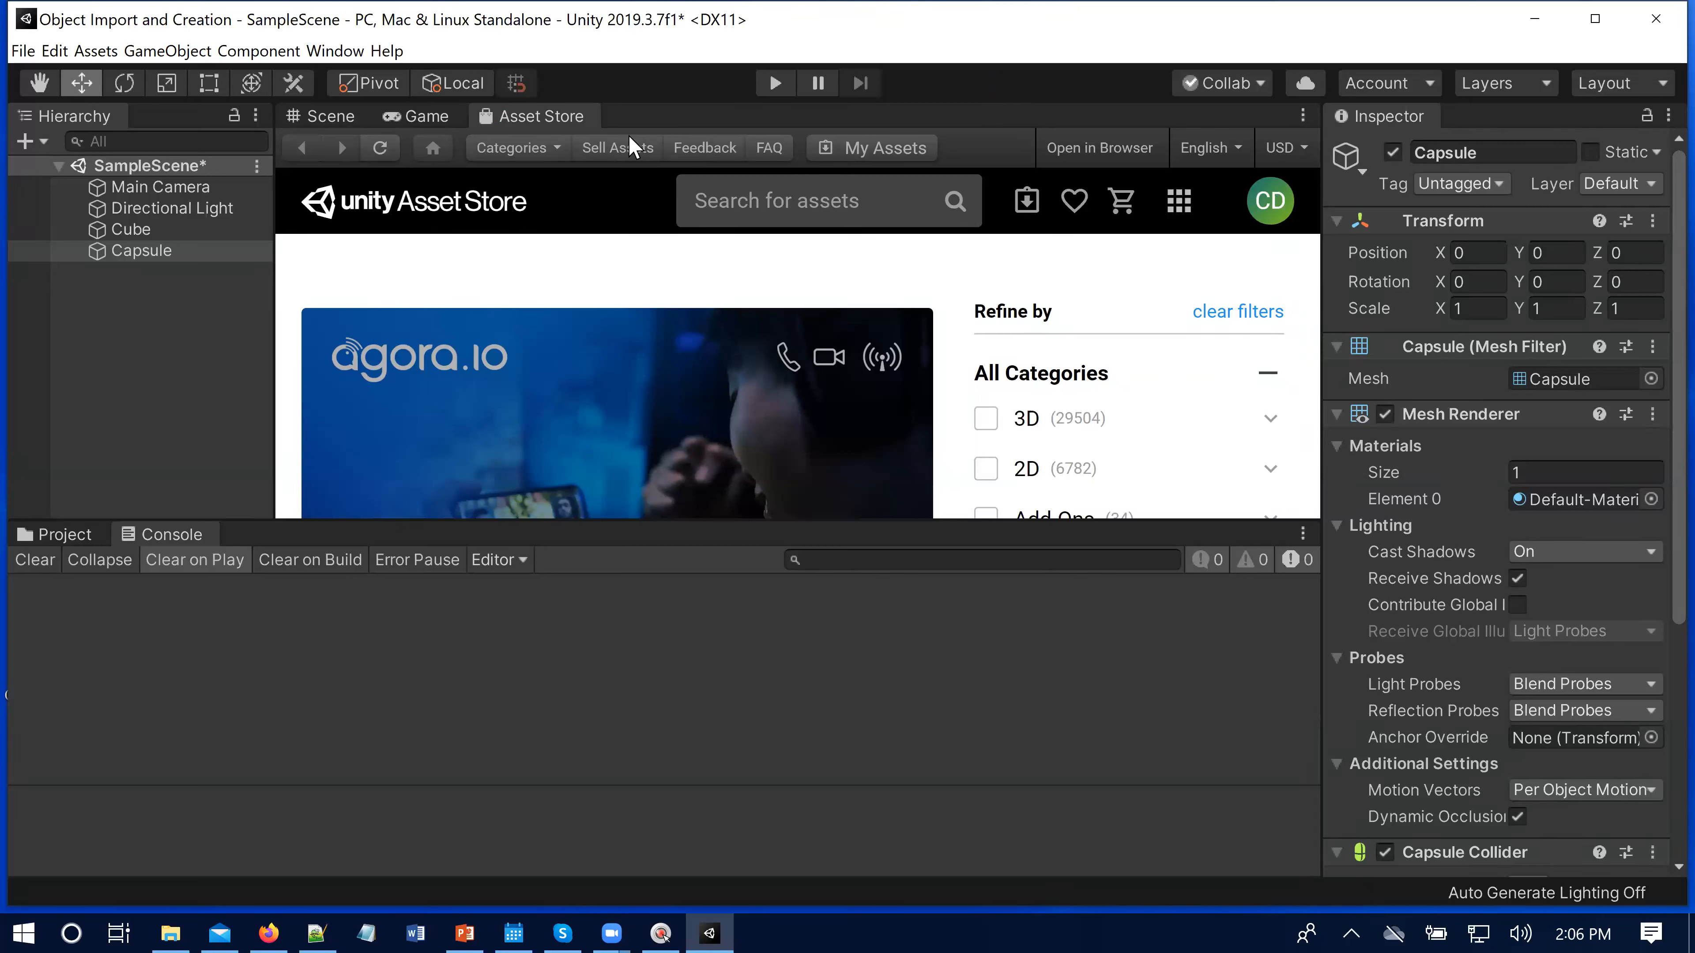
left_click(527, 125)
right_click(527, 125)
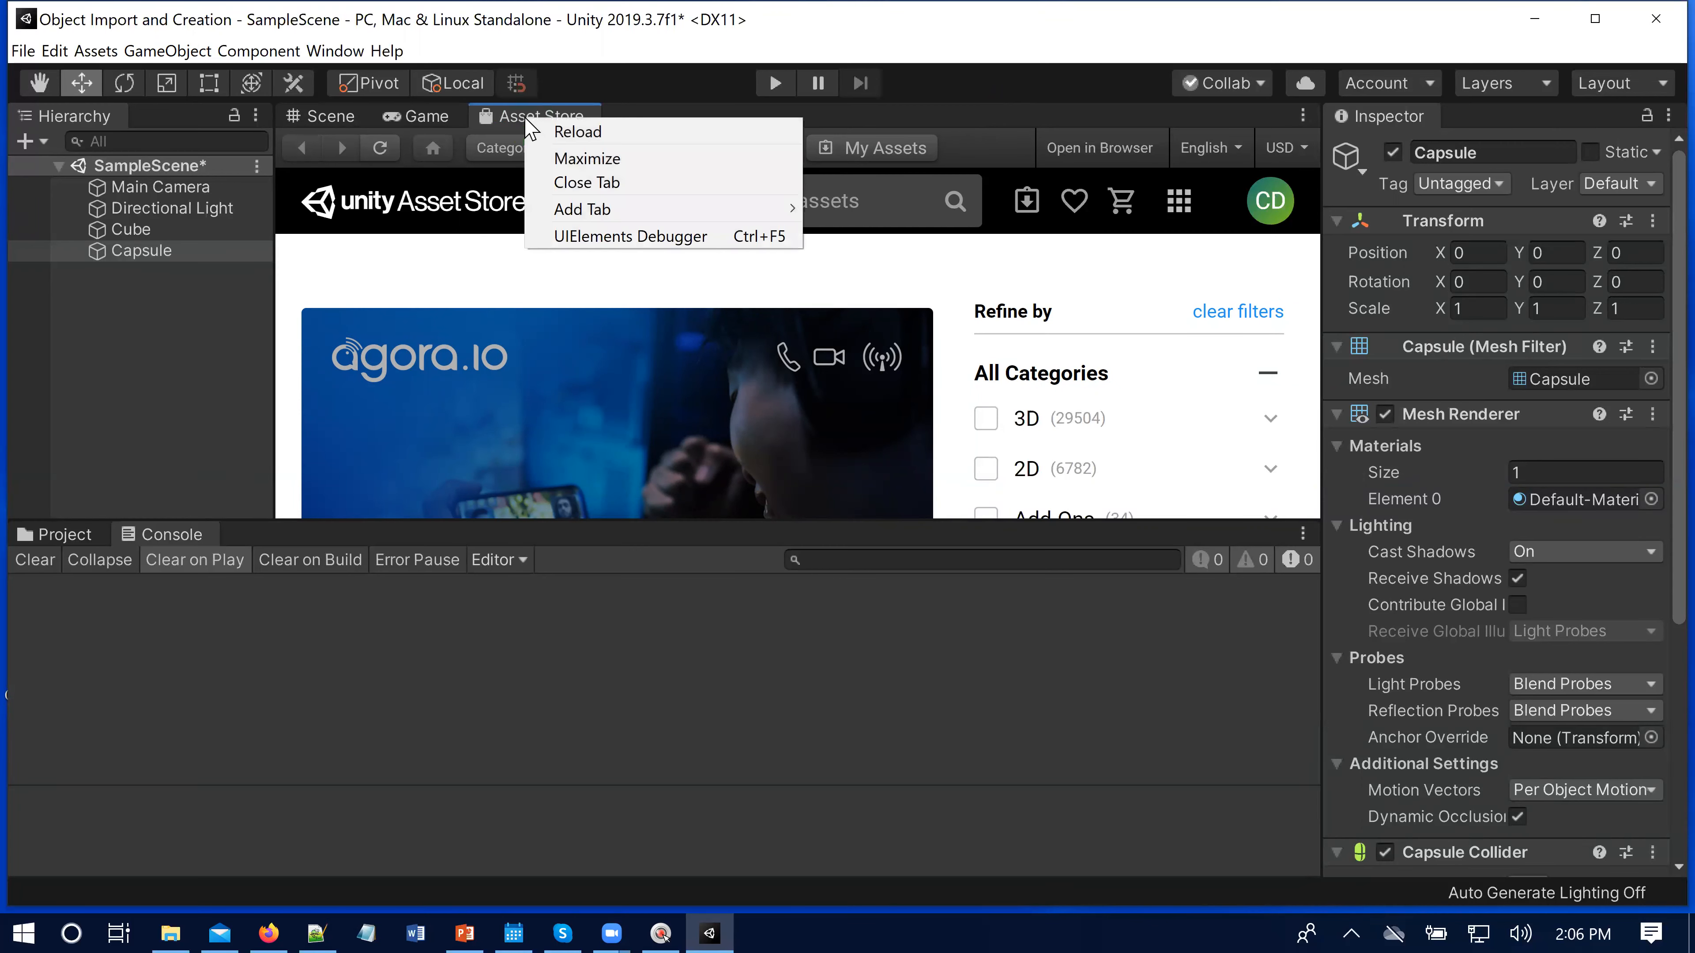
left_click(577, 167)
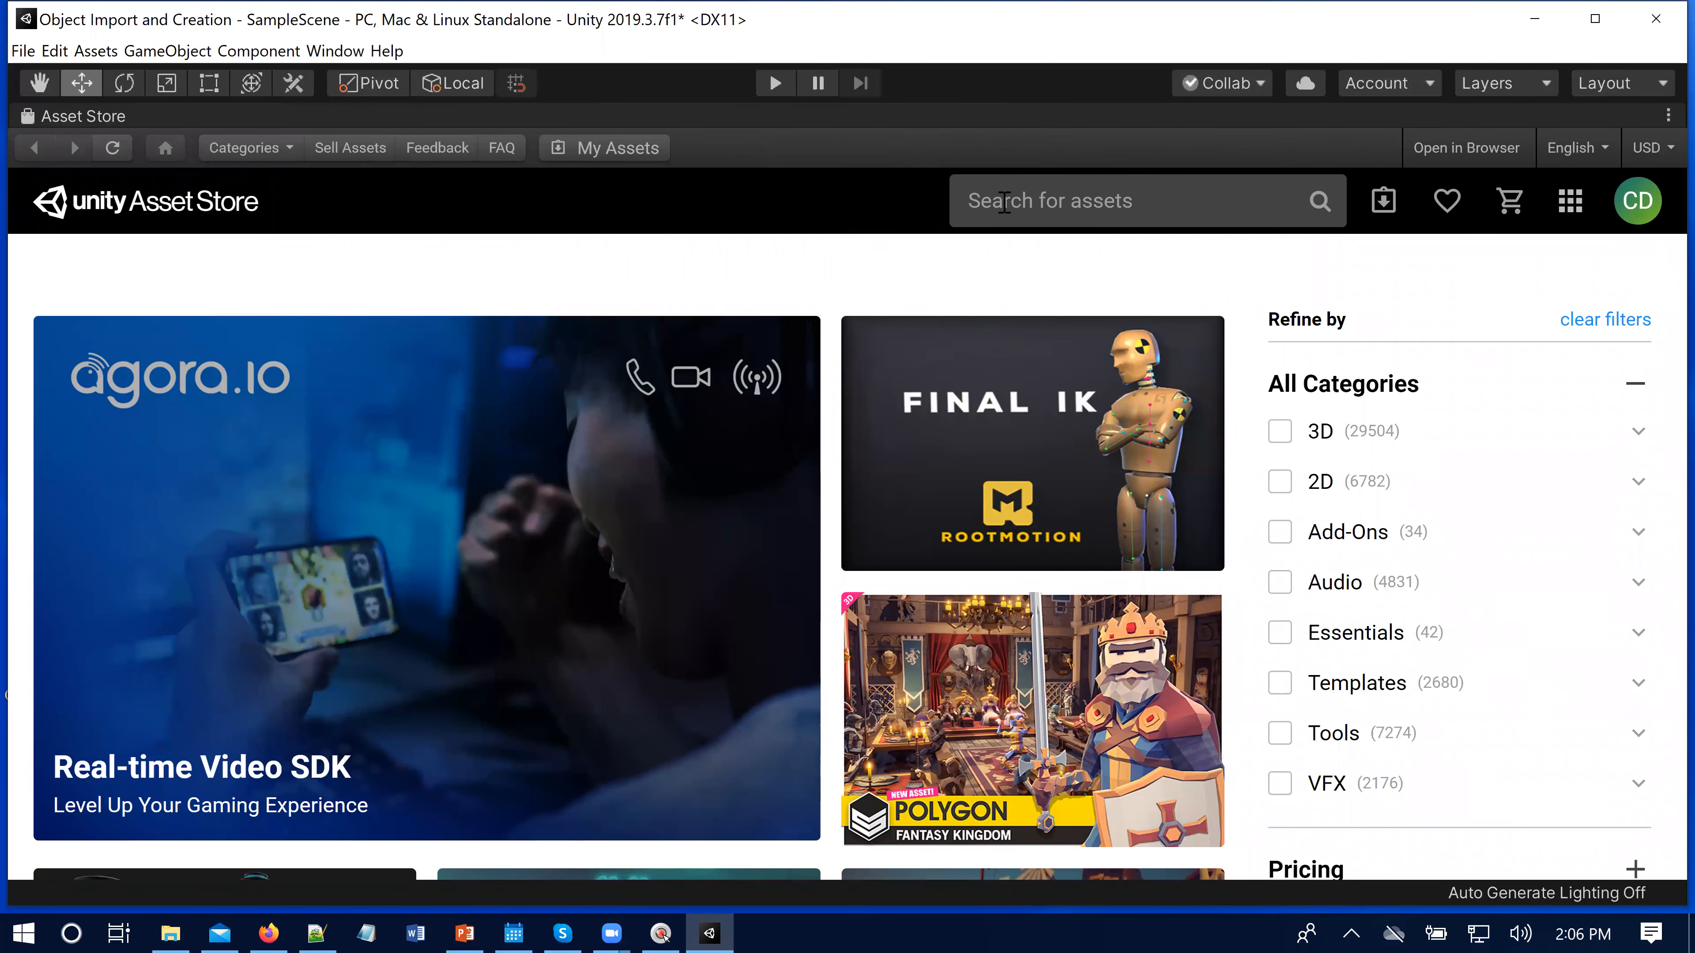
Step: Search the Asset Store for tank and limit the results to free assets
left_click(1041, 204)
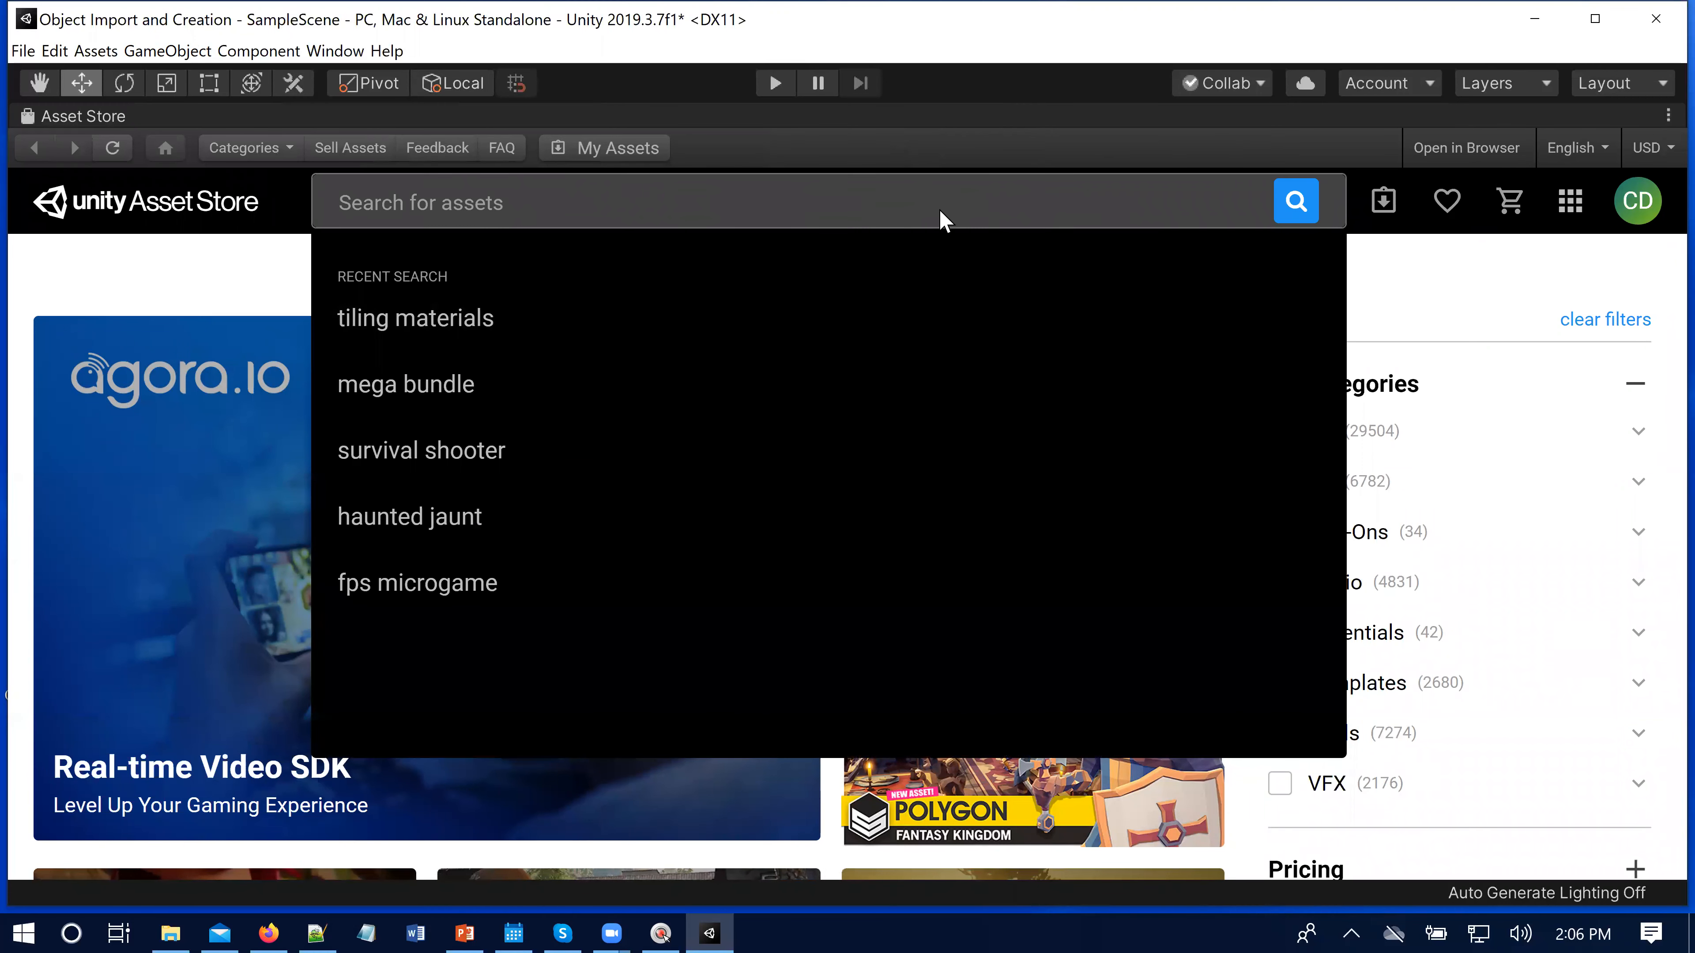
type("tank")
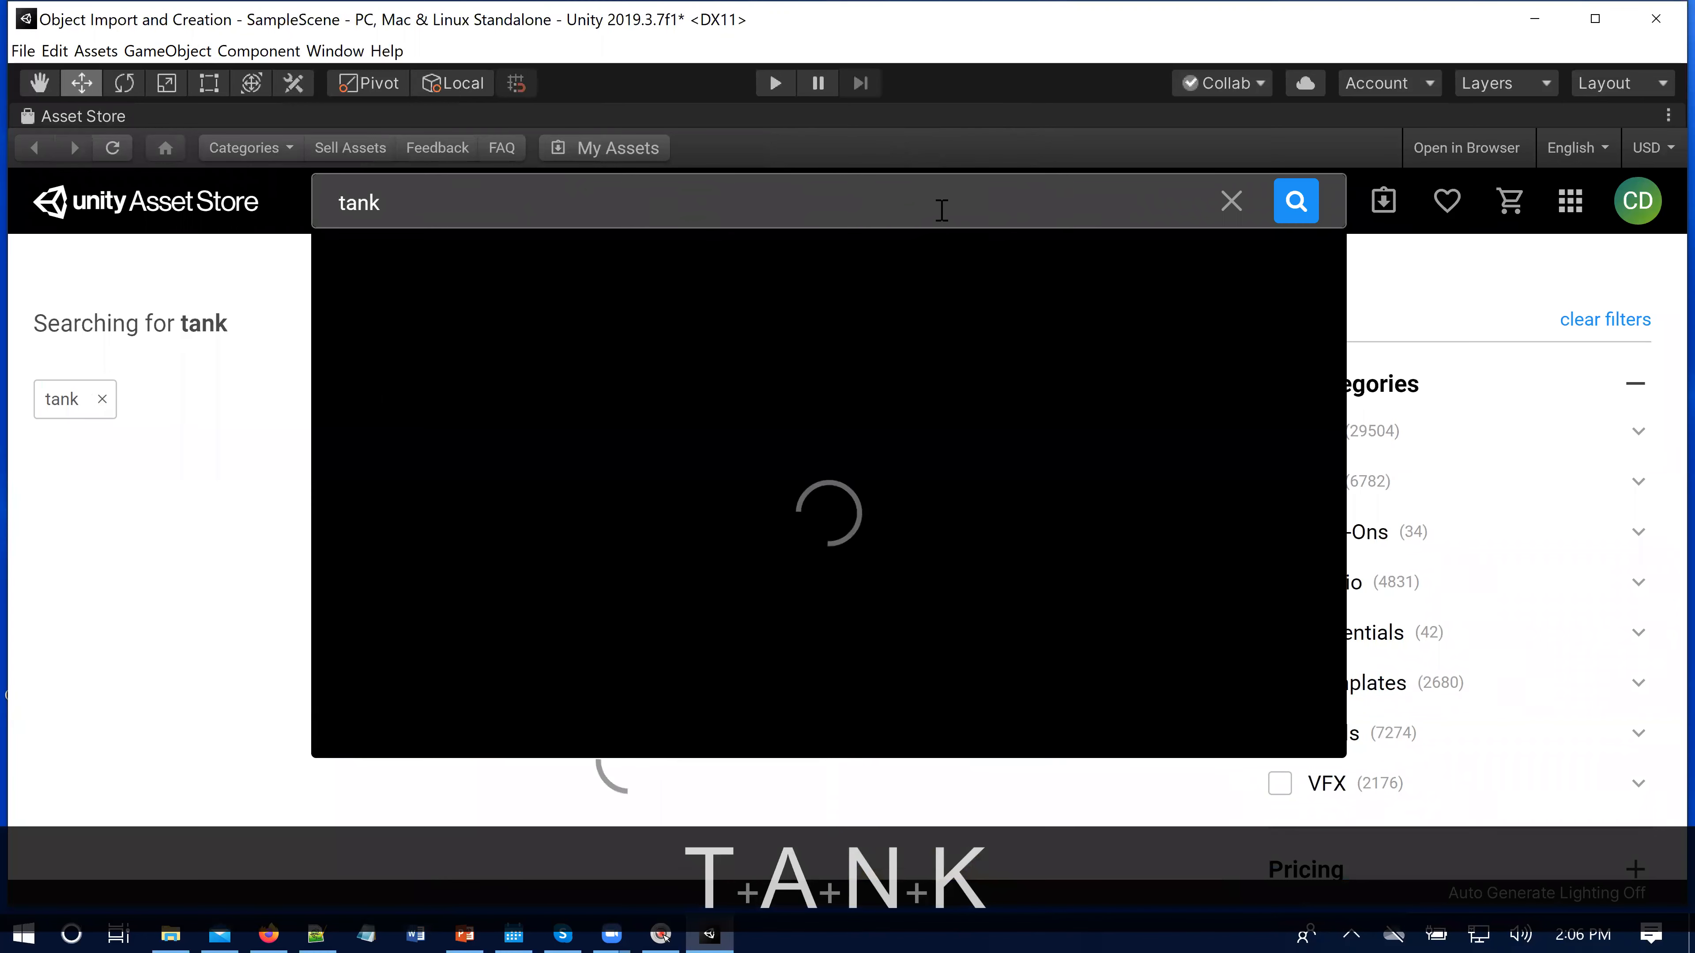
key("Return")
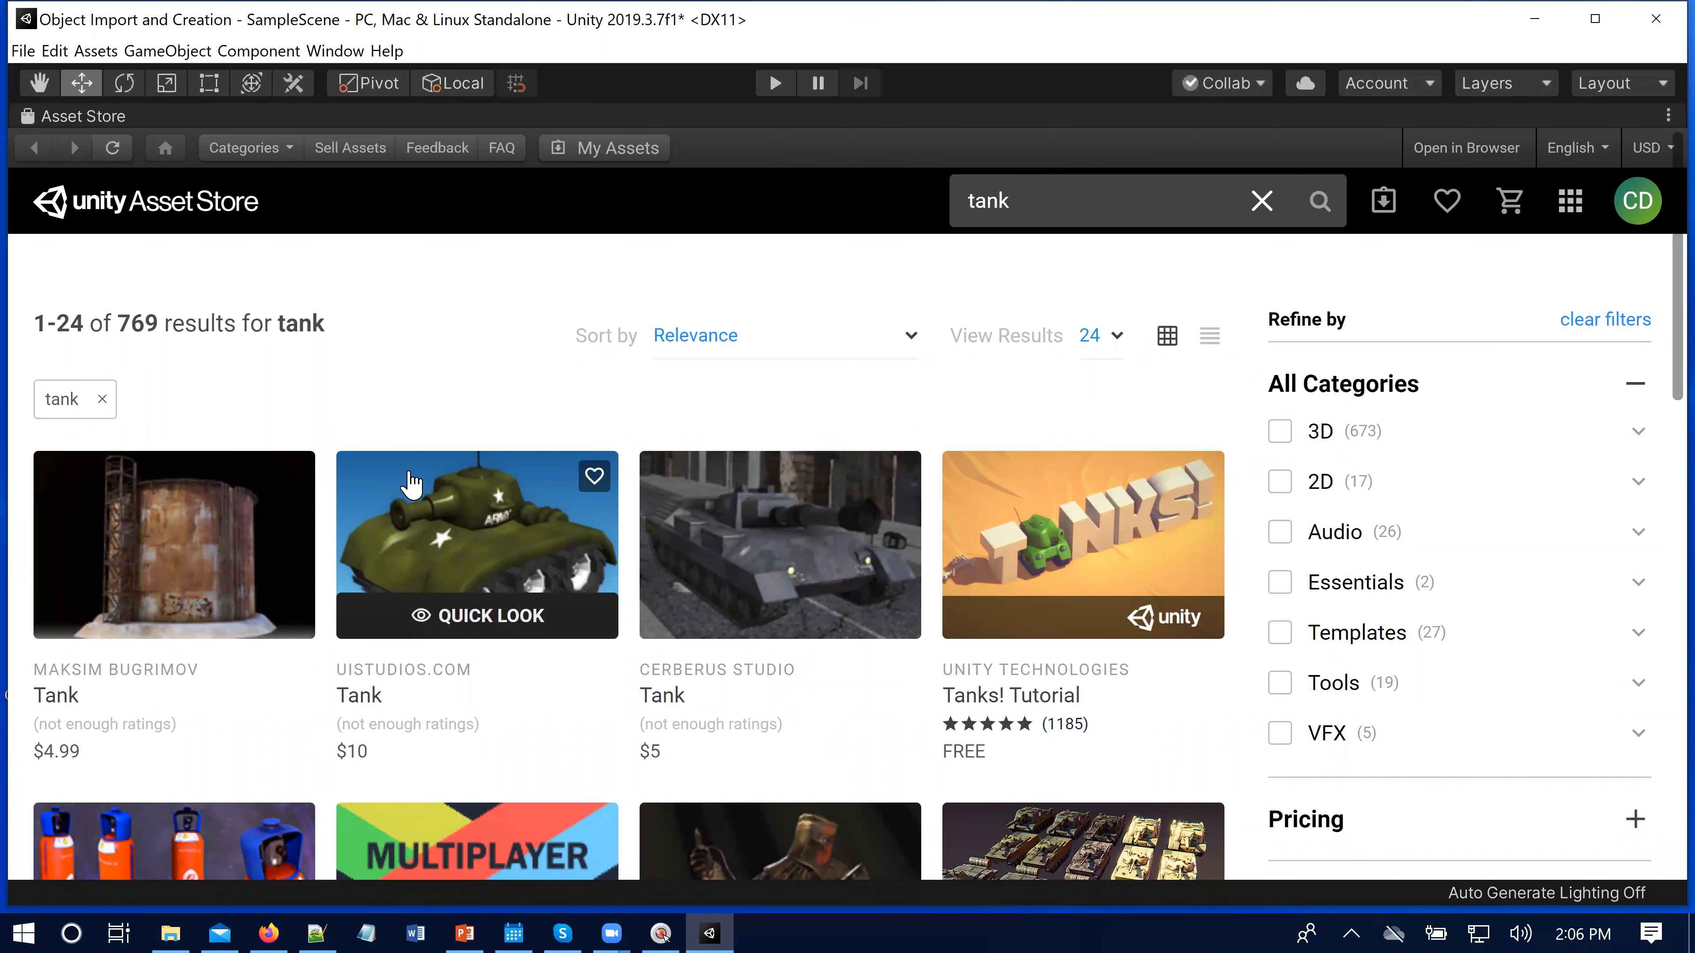
scroll(411, 485, "down", 1)
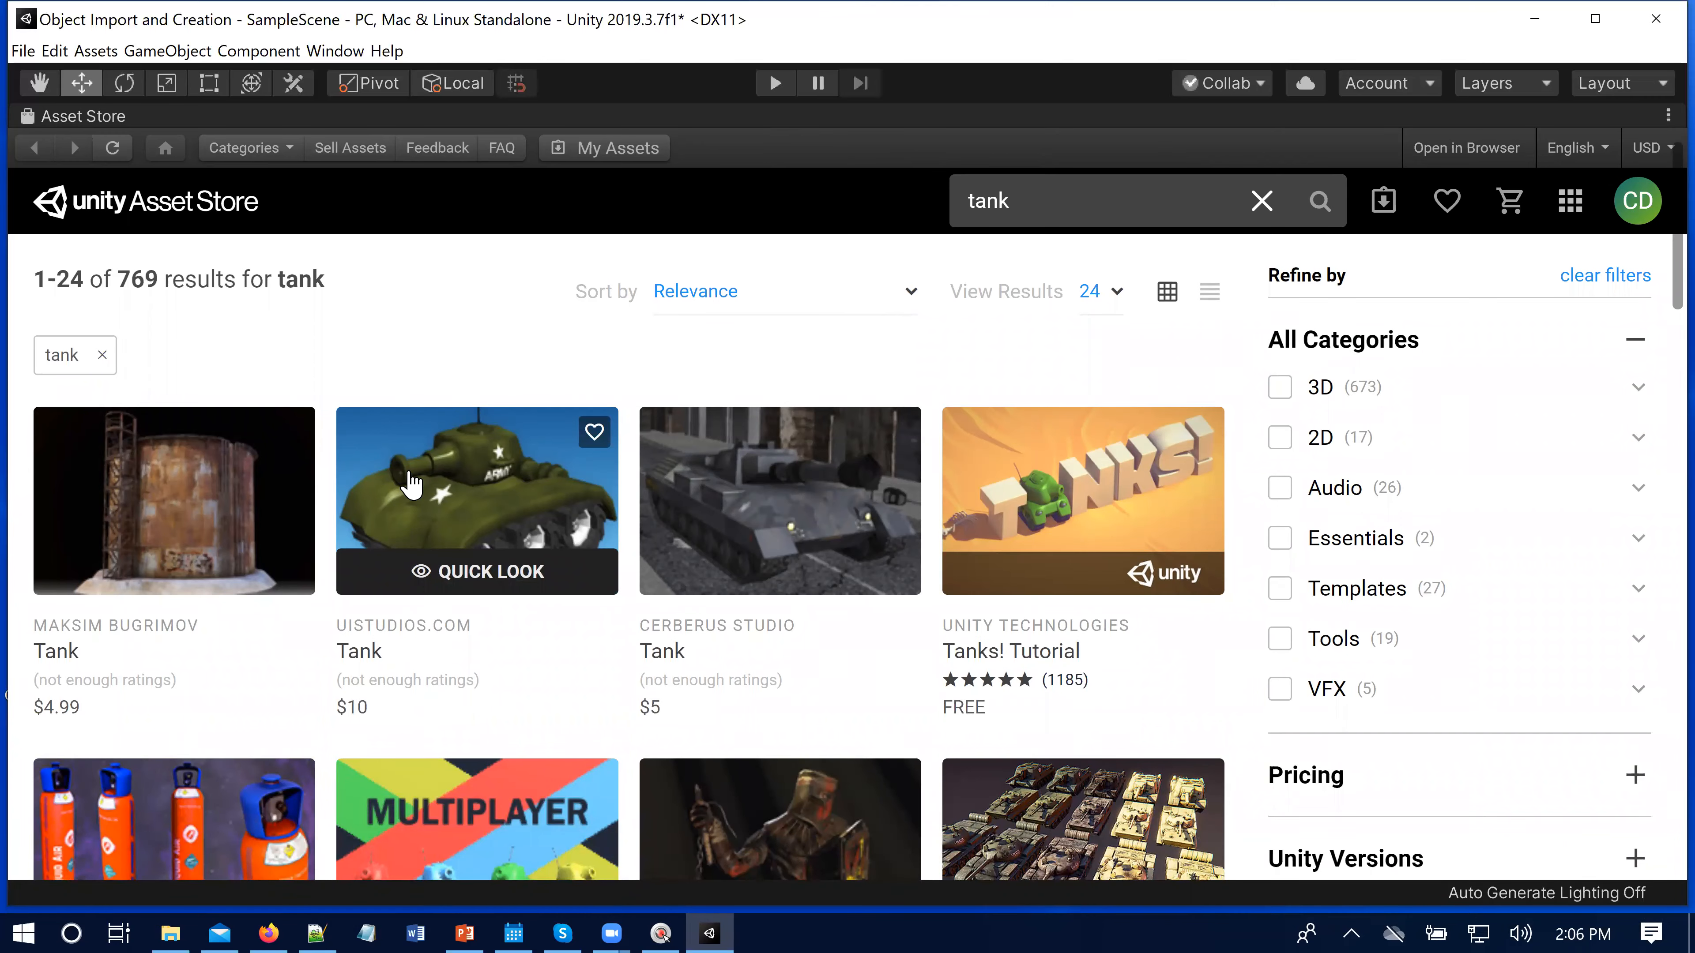
scroll(411, 486, "down", 3)
scroll(410, 484, "down", 2)
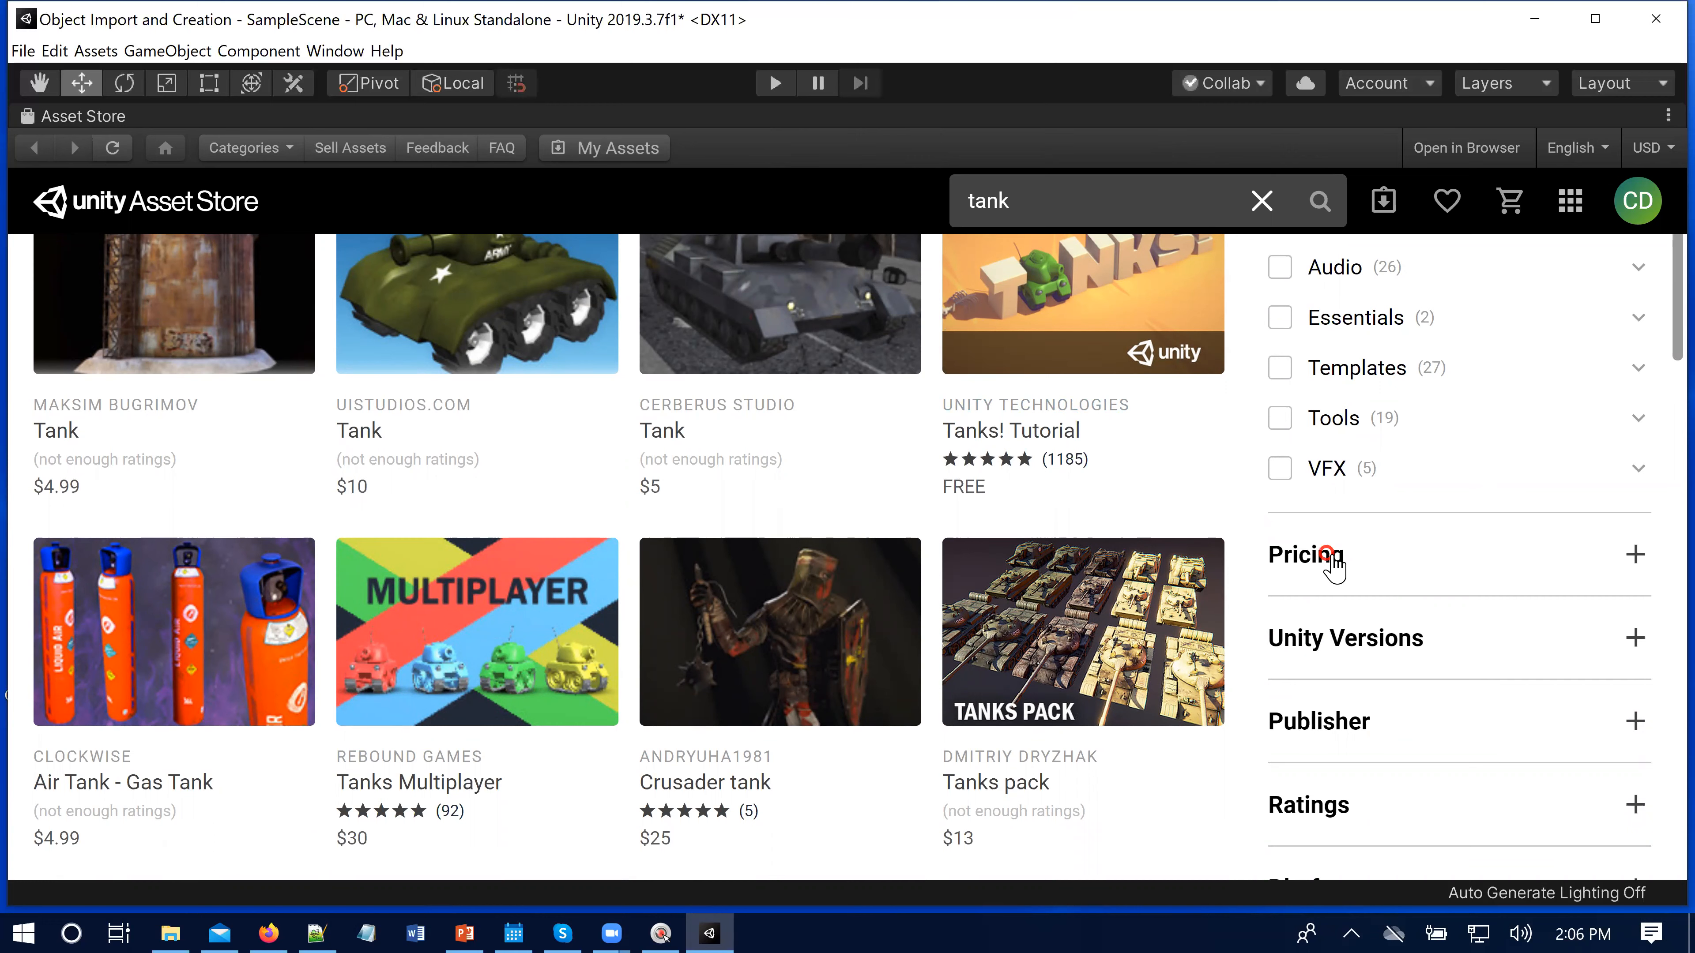
left_click(1360, 569)
left_click(1274, 738)
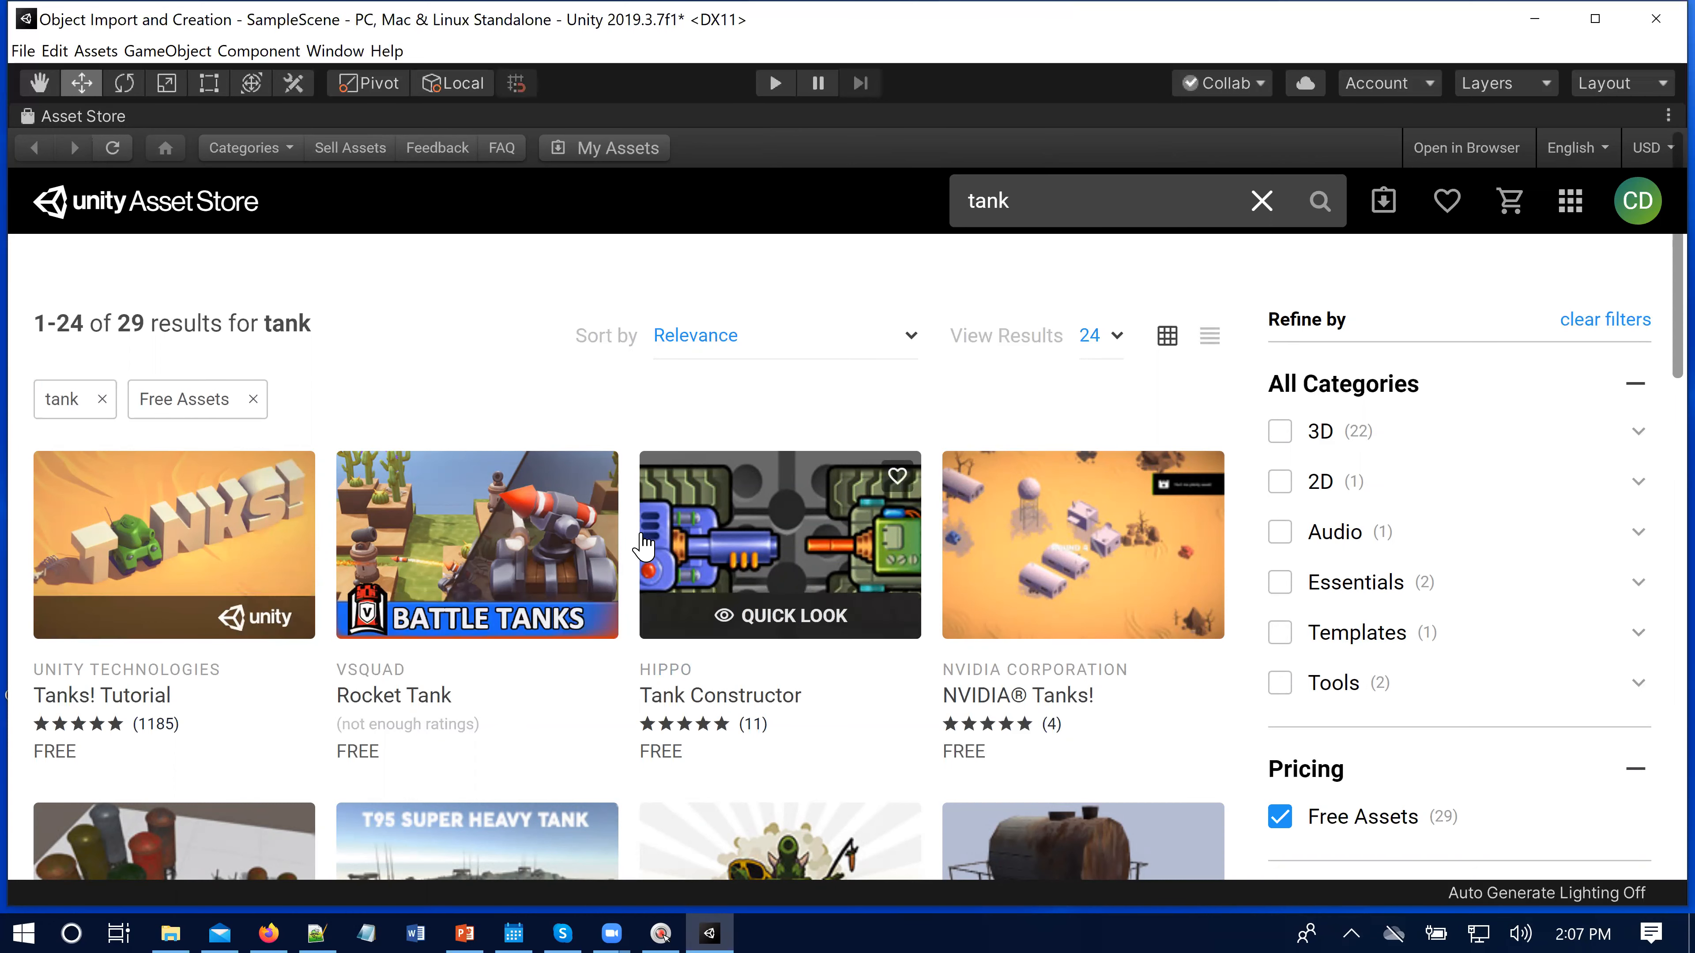
Step: Find the T95 Super Heavy Tank among the free results and open its asset page
scroll(260, 706, "down", 1)
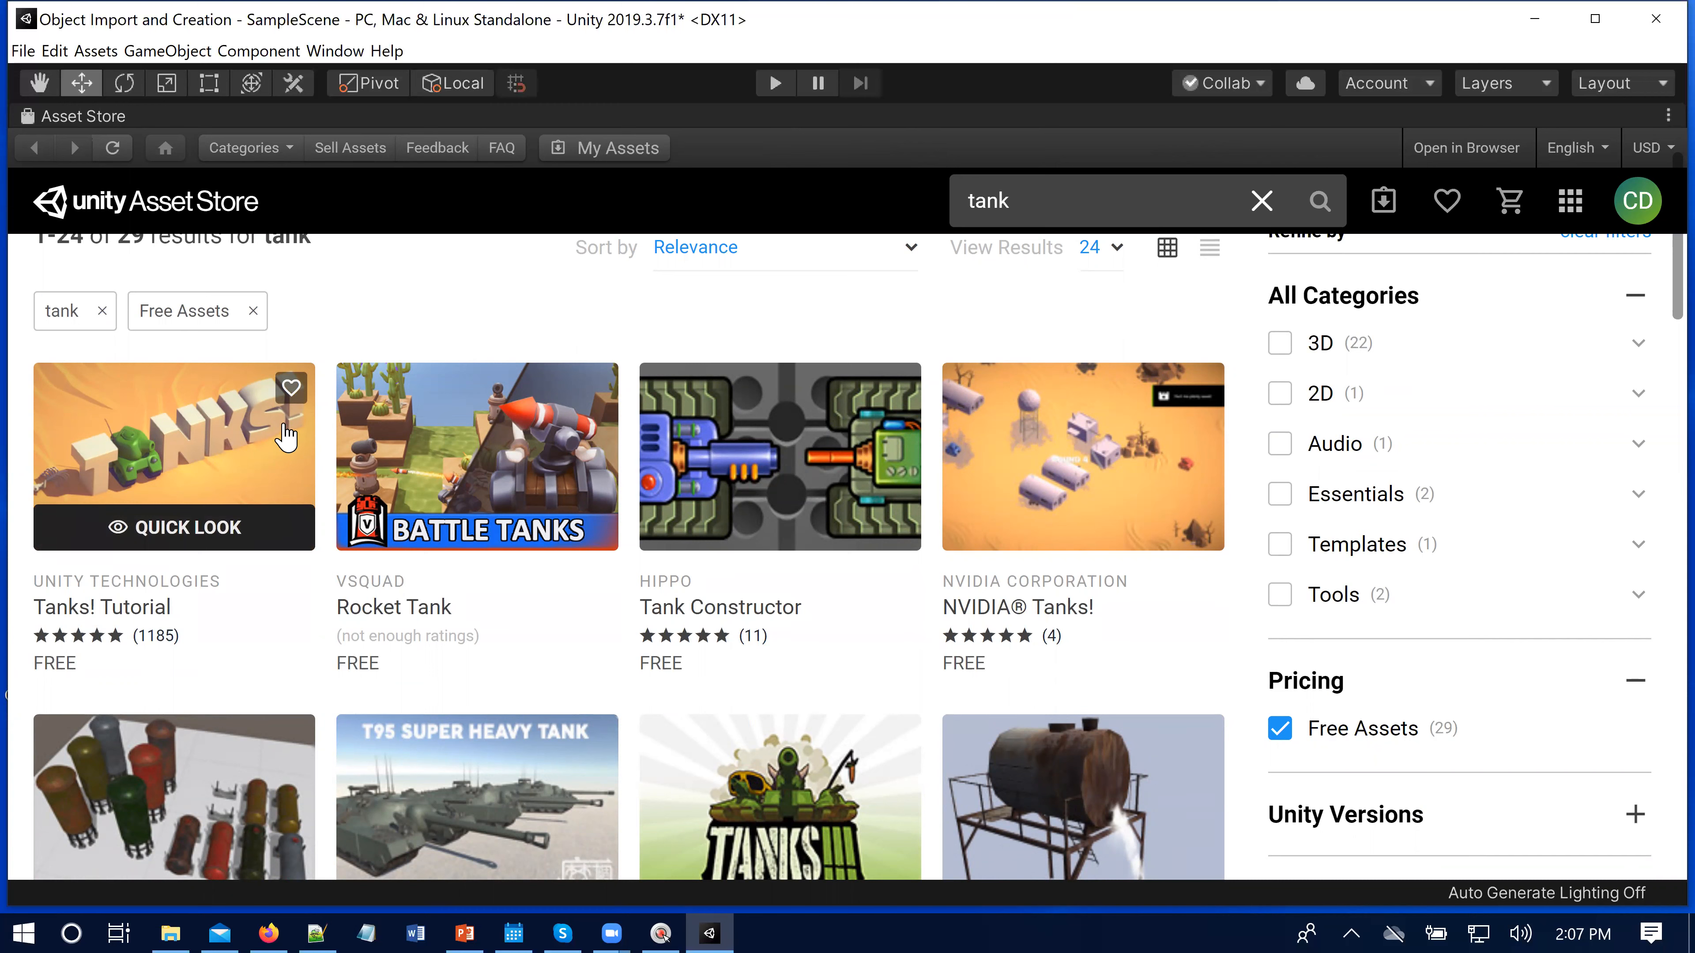
scroll(500, 424, "down", 1)
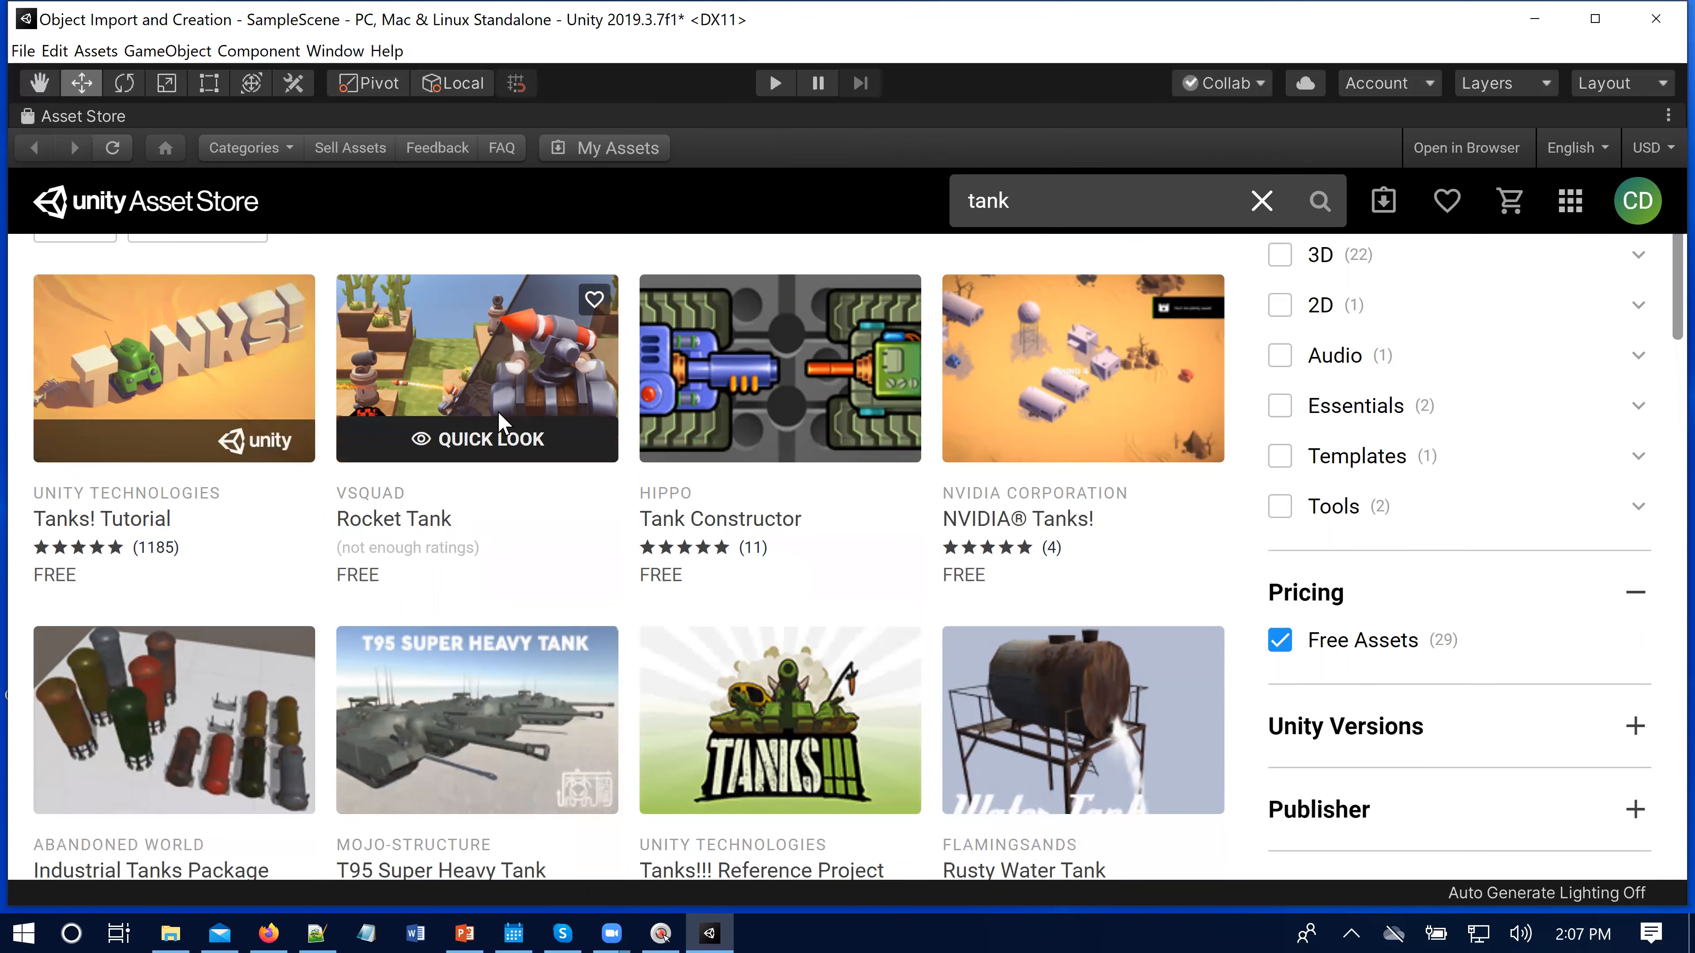
scroll(546, 437, "down", 1)
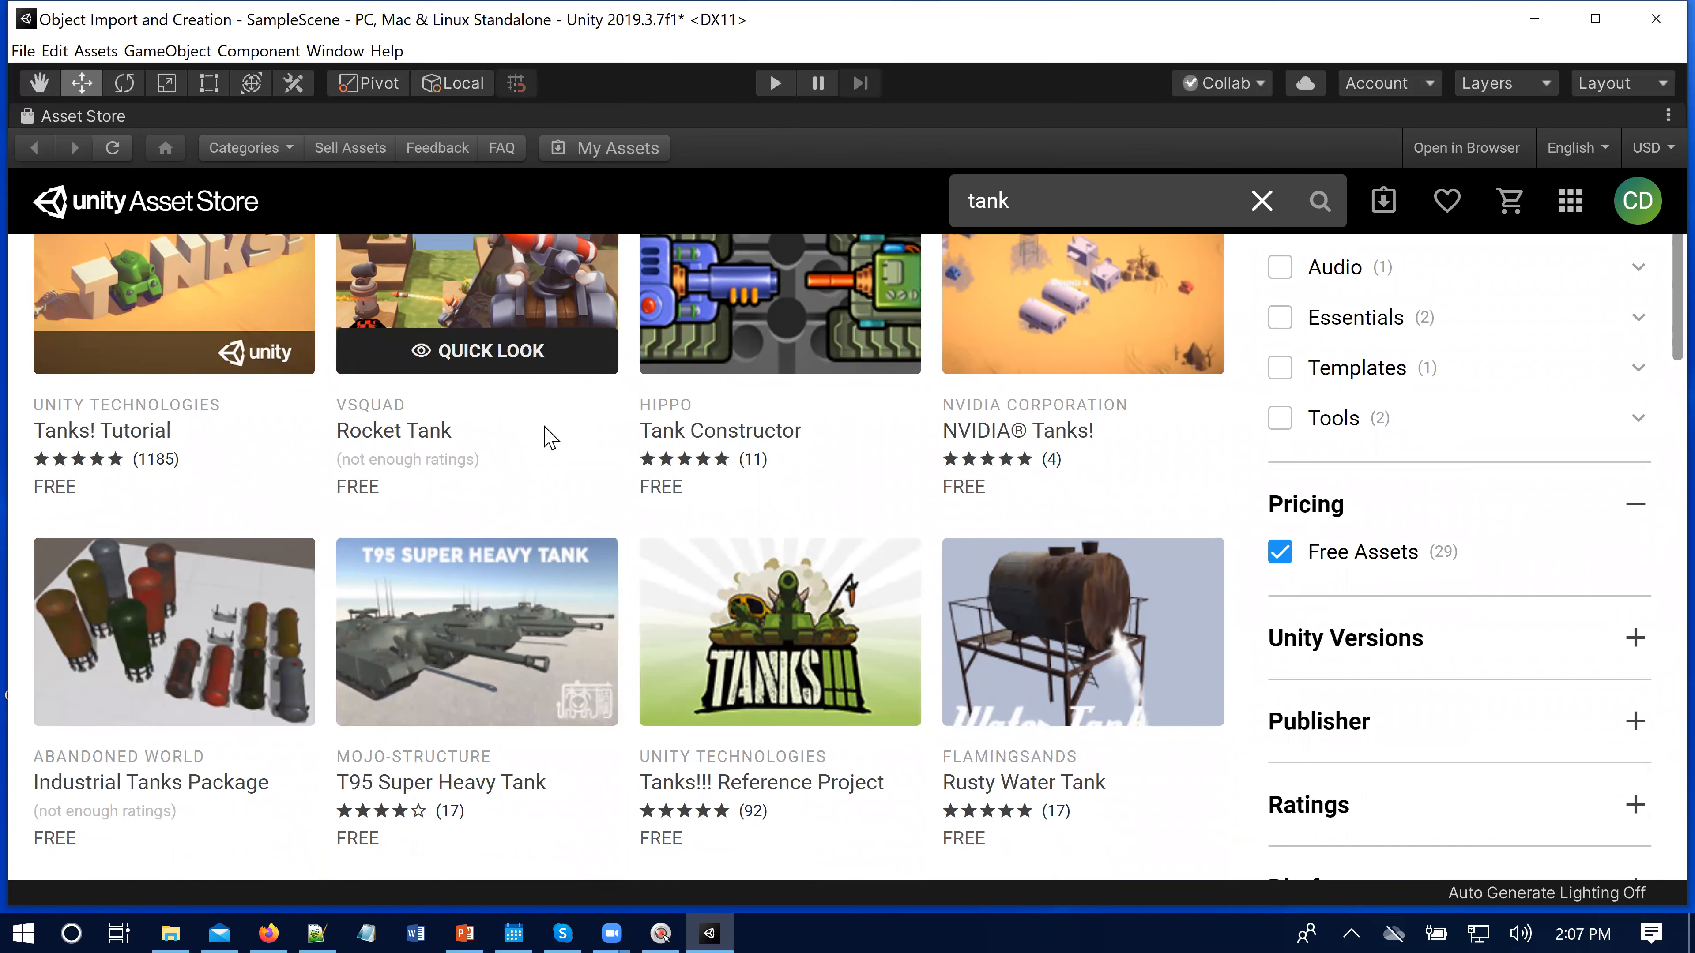
scroll(548, 439, "down", 1)
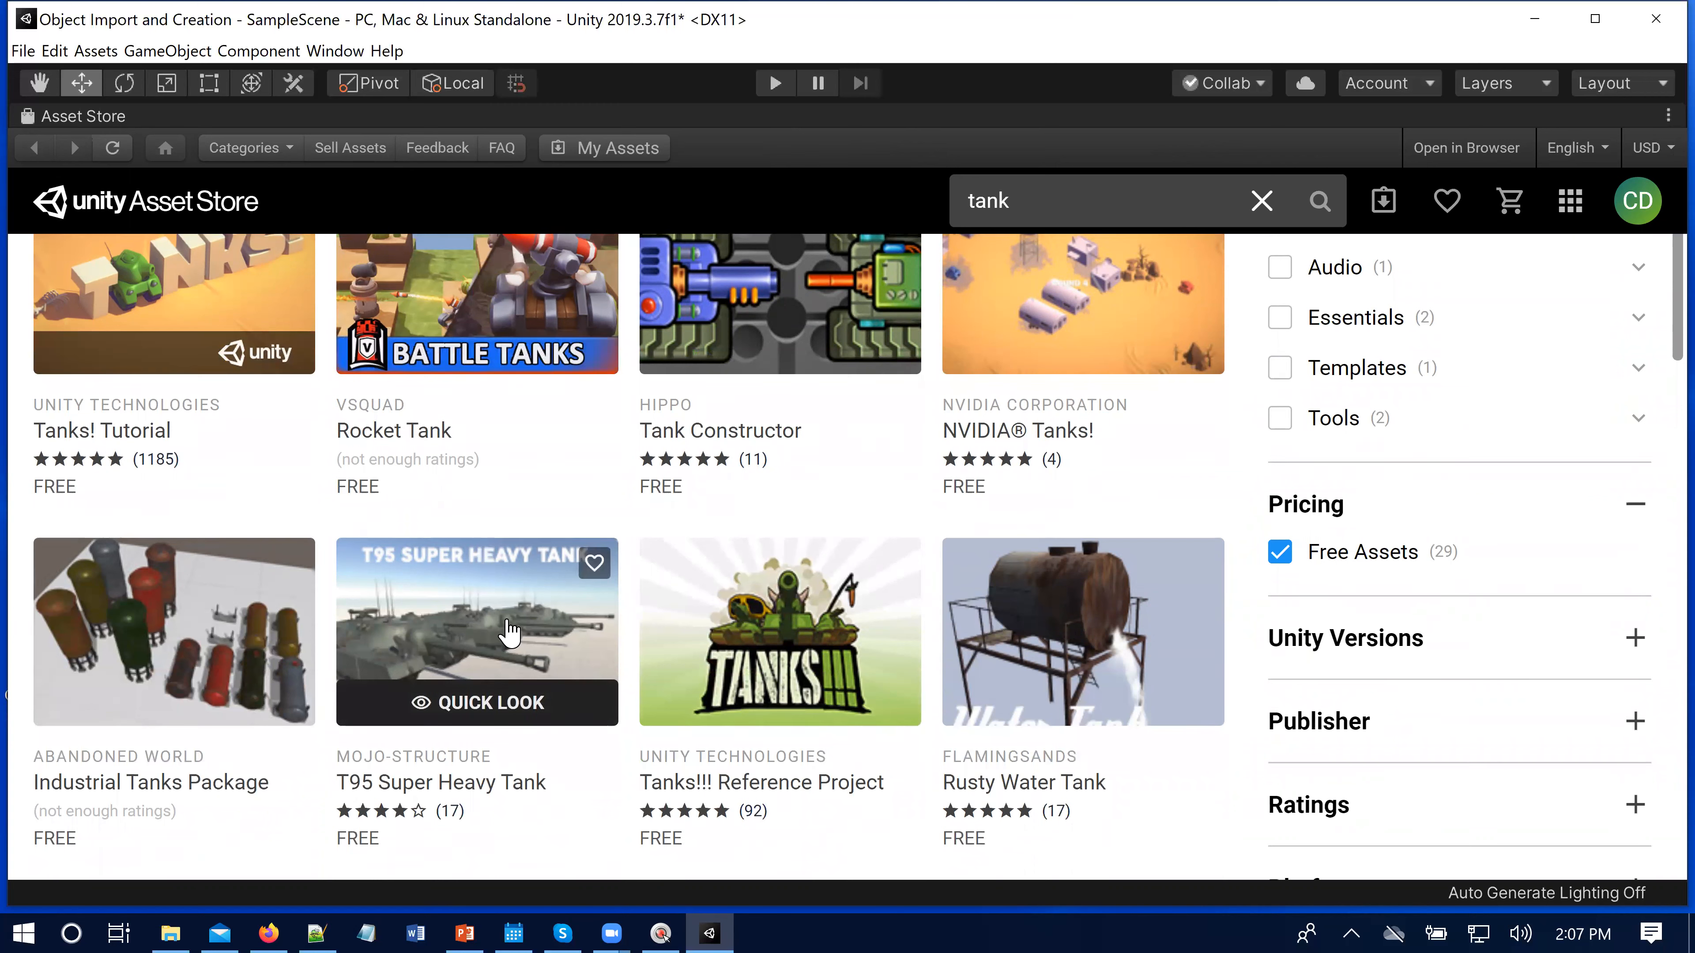
left_click(463, 619)
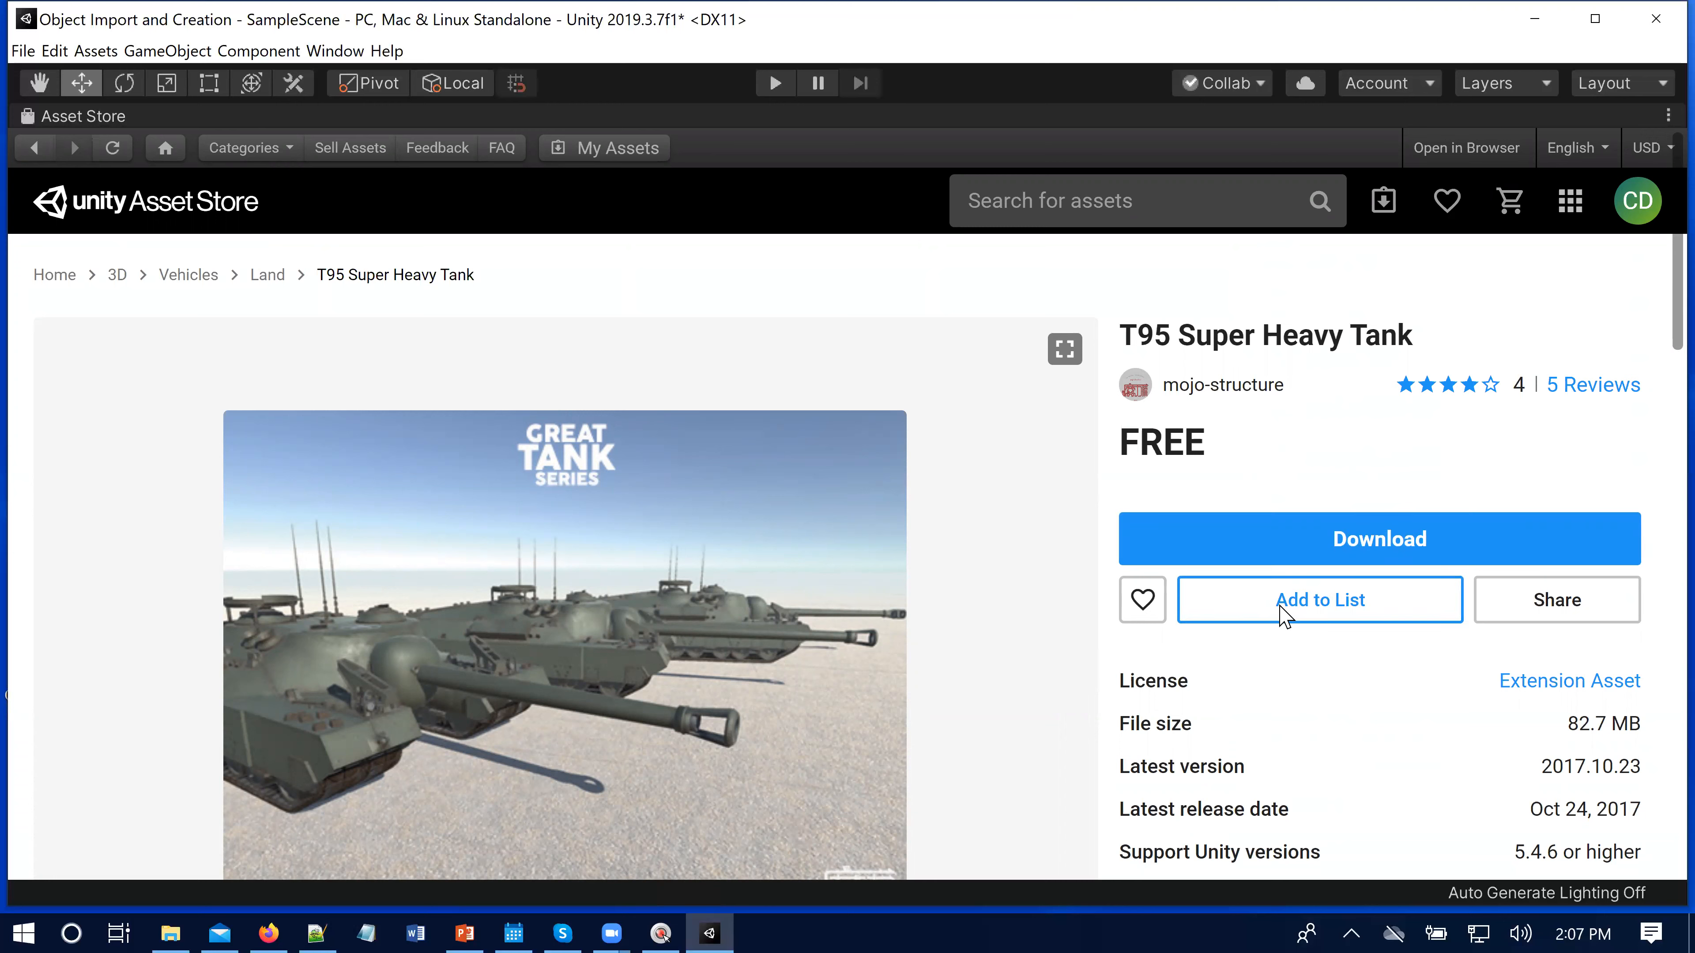
Step: Download the T95 Super Heavy Tank asset and accept the store's Terms of Service
scroll(1287, 615, "down", 1)
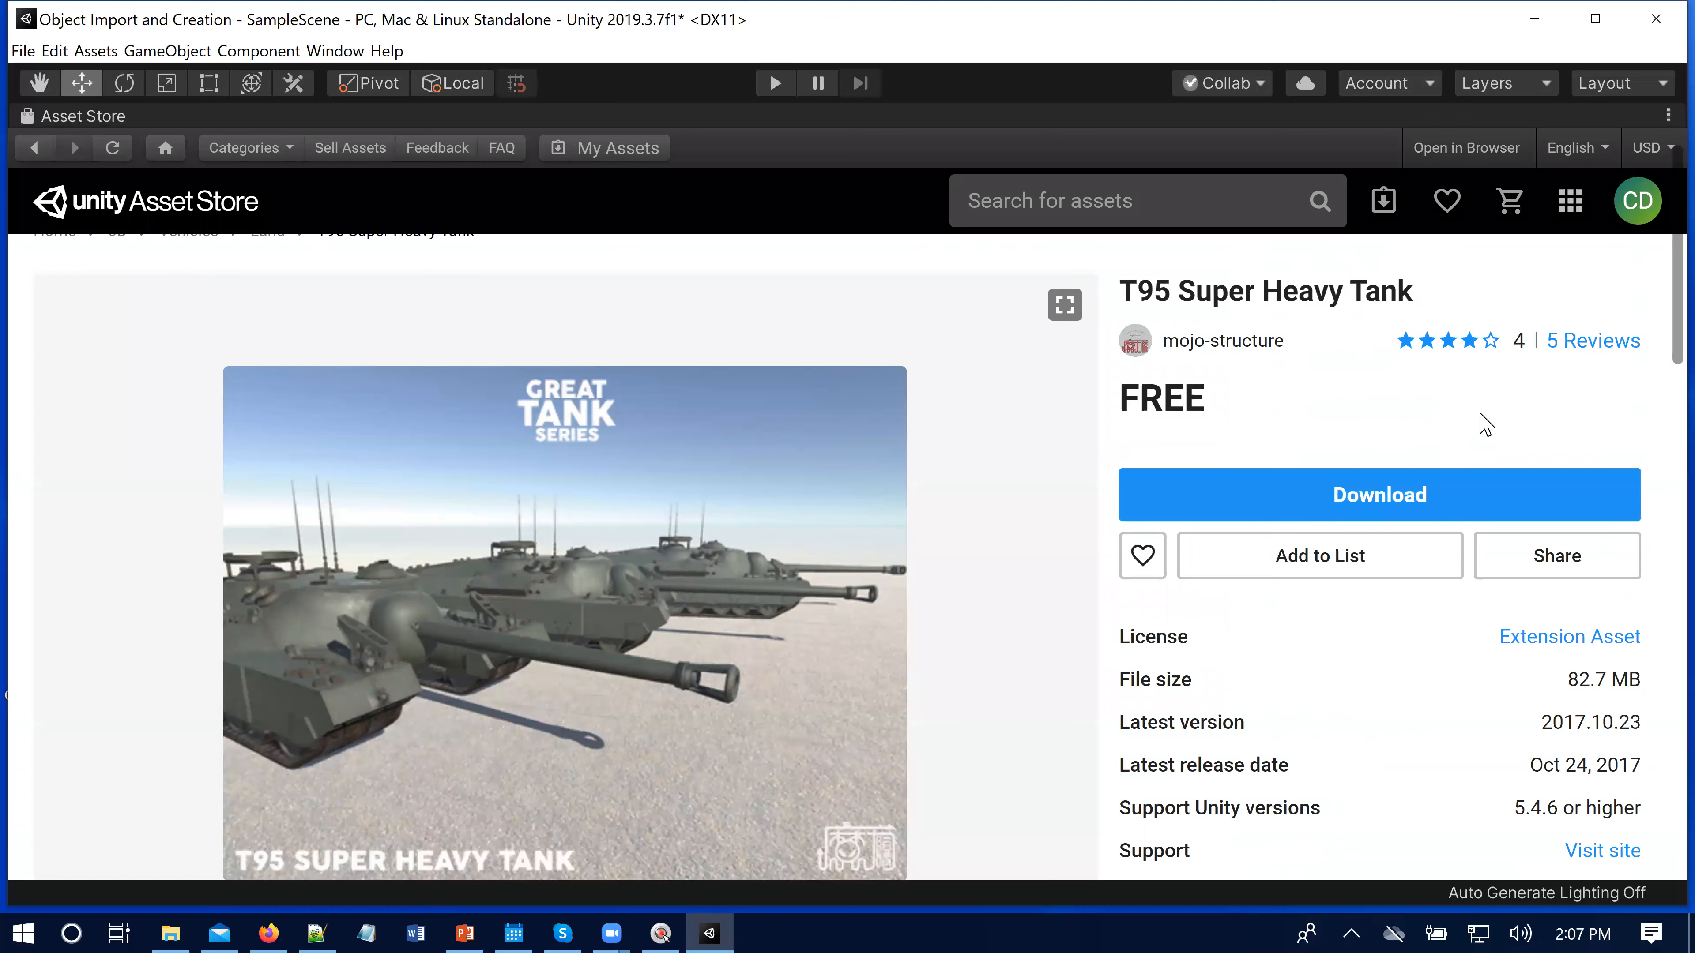
scroll(1485, 425, "up", 1)
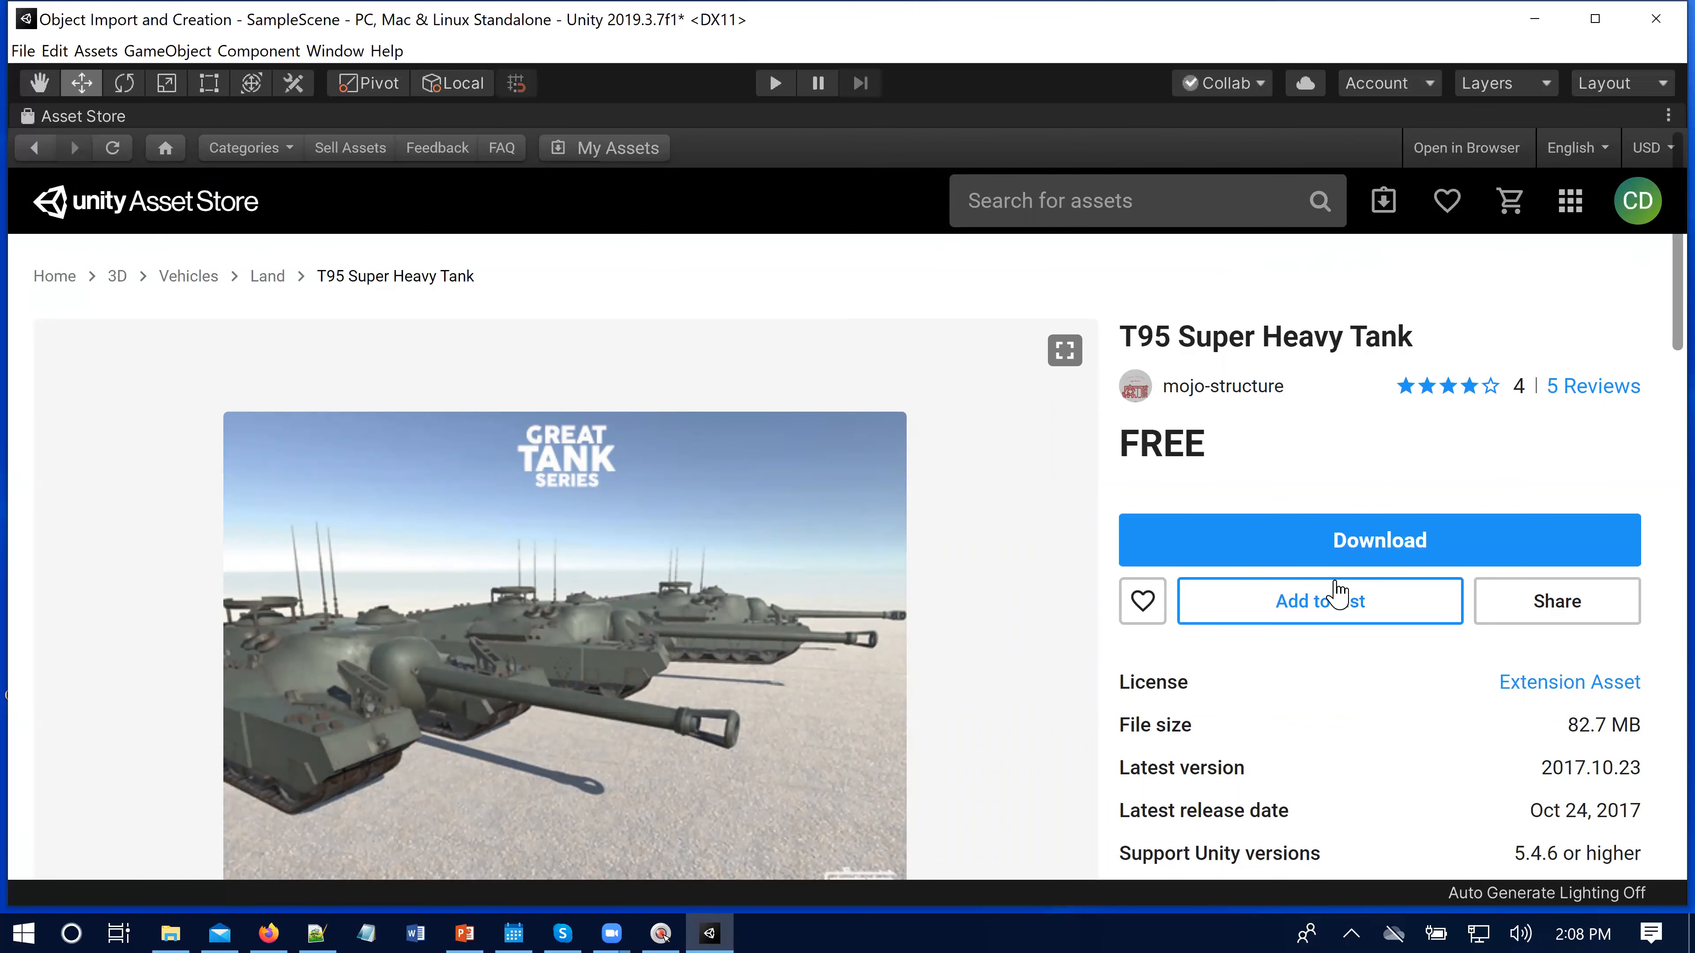
left_click(1339, 544)
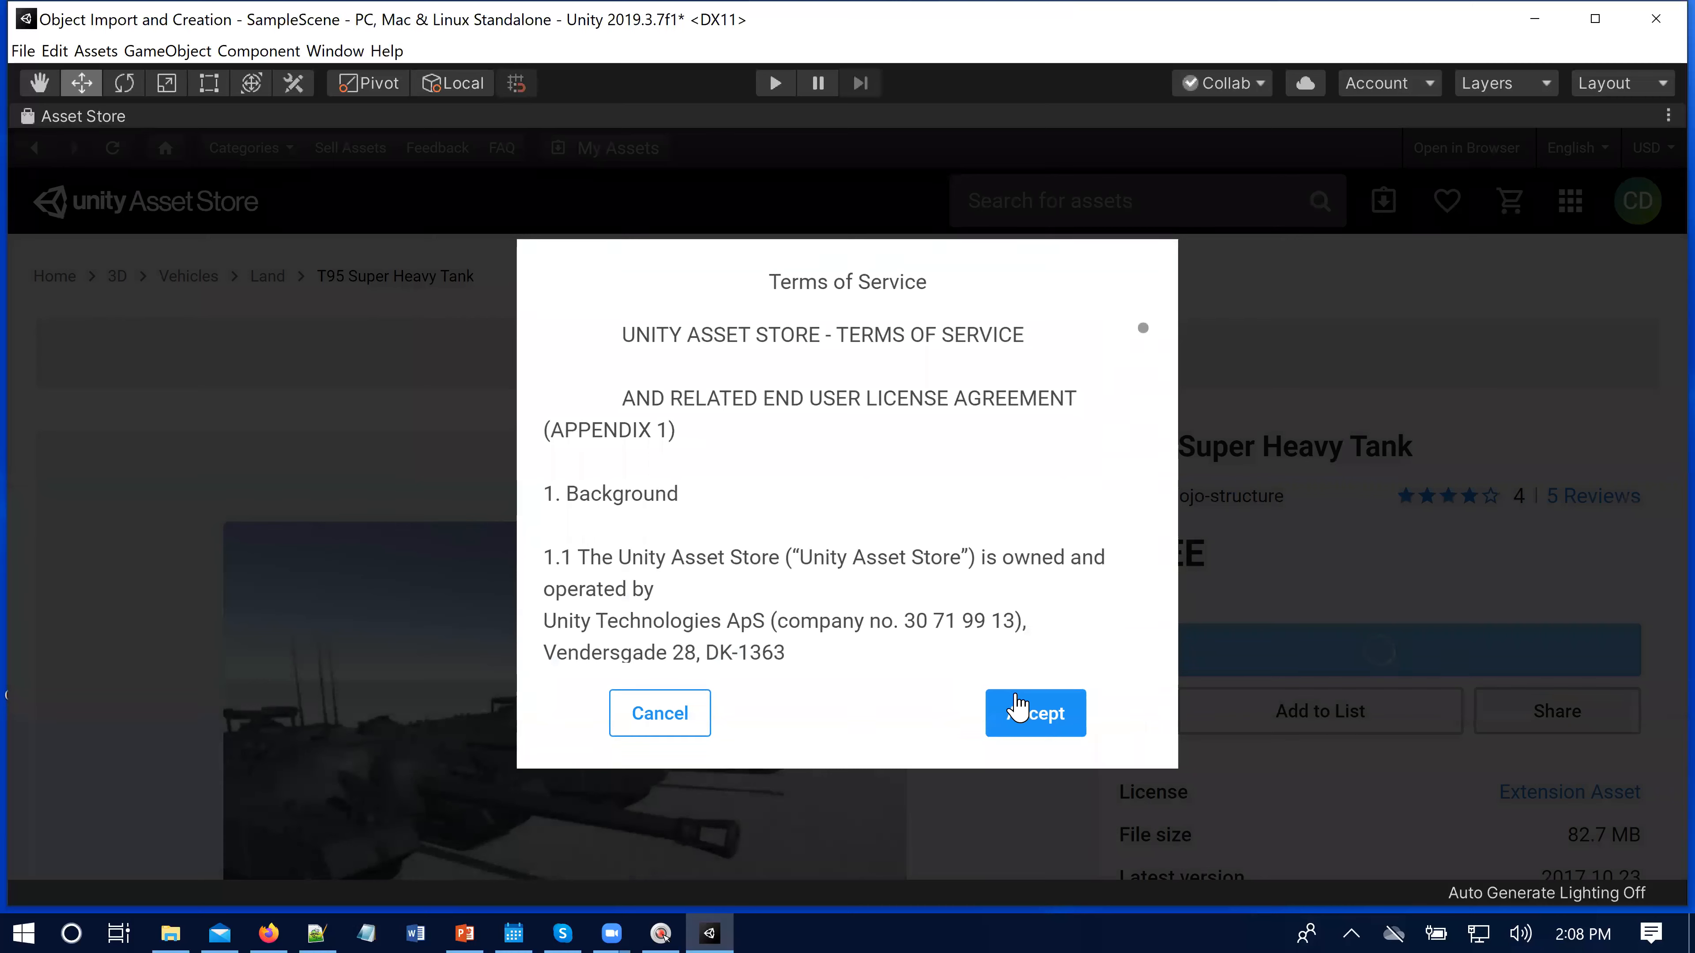
left_click(1032, 714)
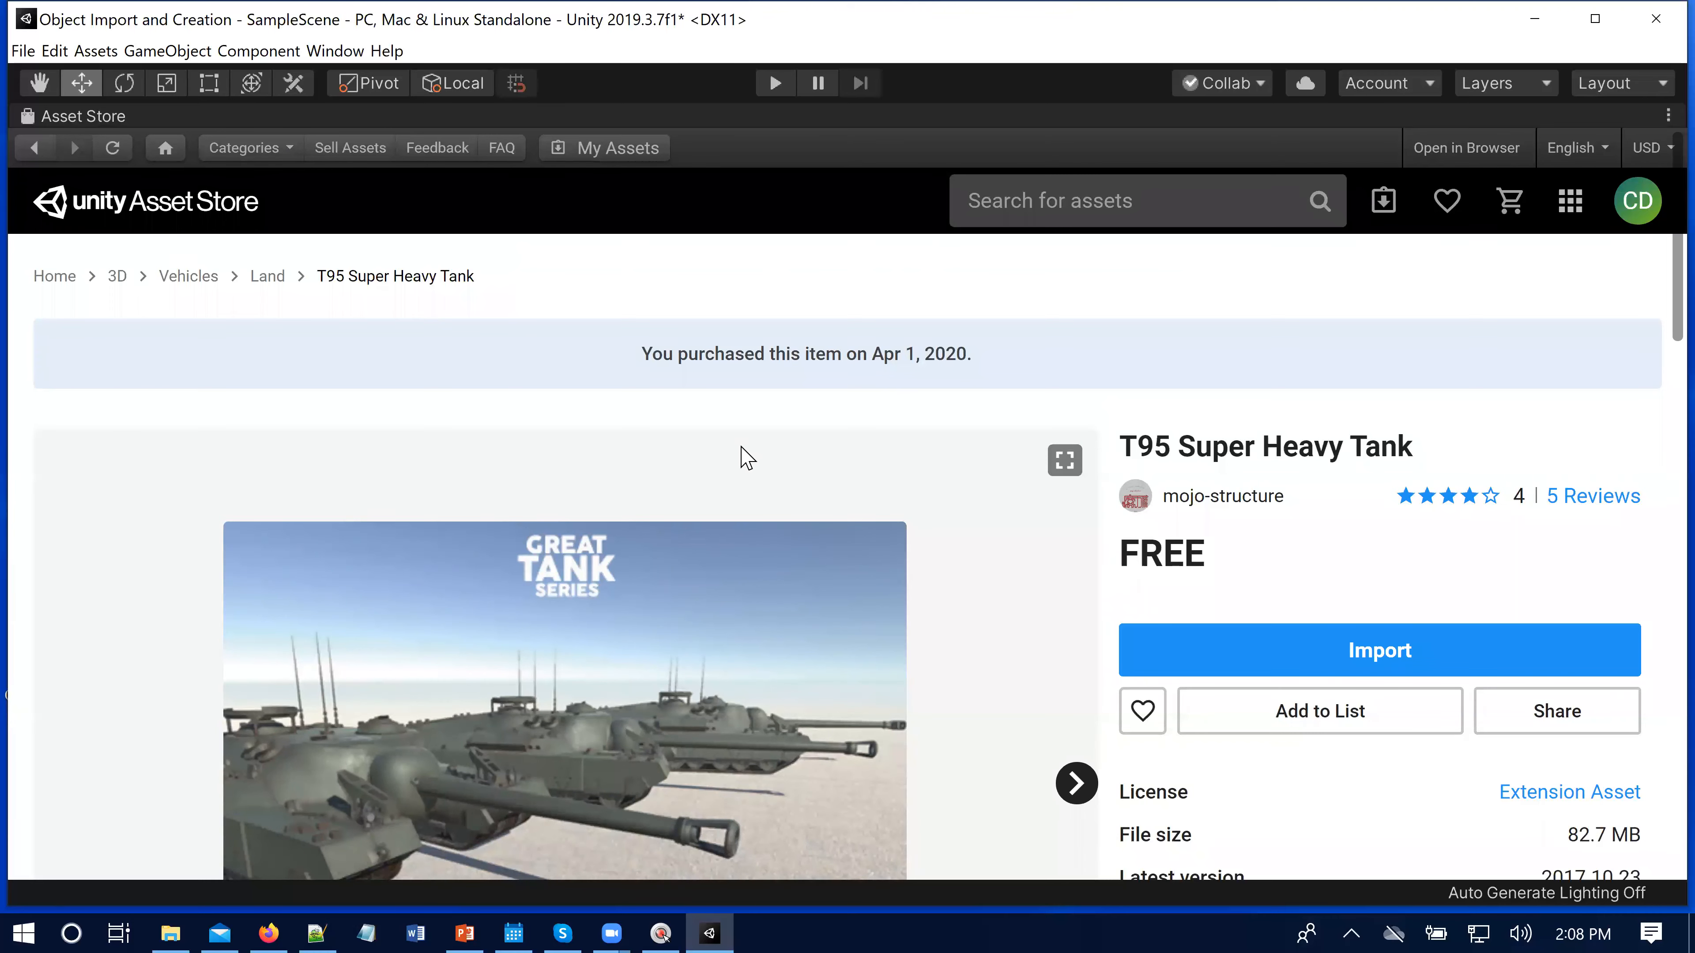
Step: Import the T95 Super Heavy Tank package into the project with all of its files included
left_click(1356, 643)
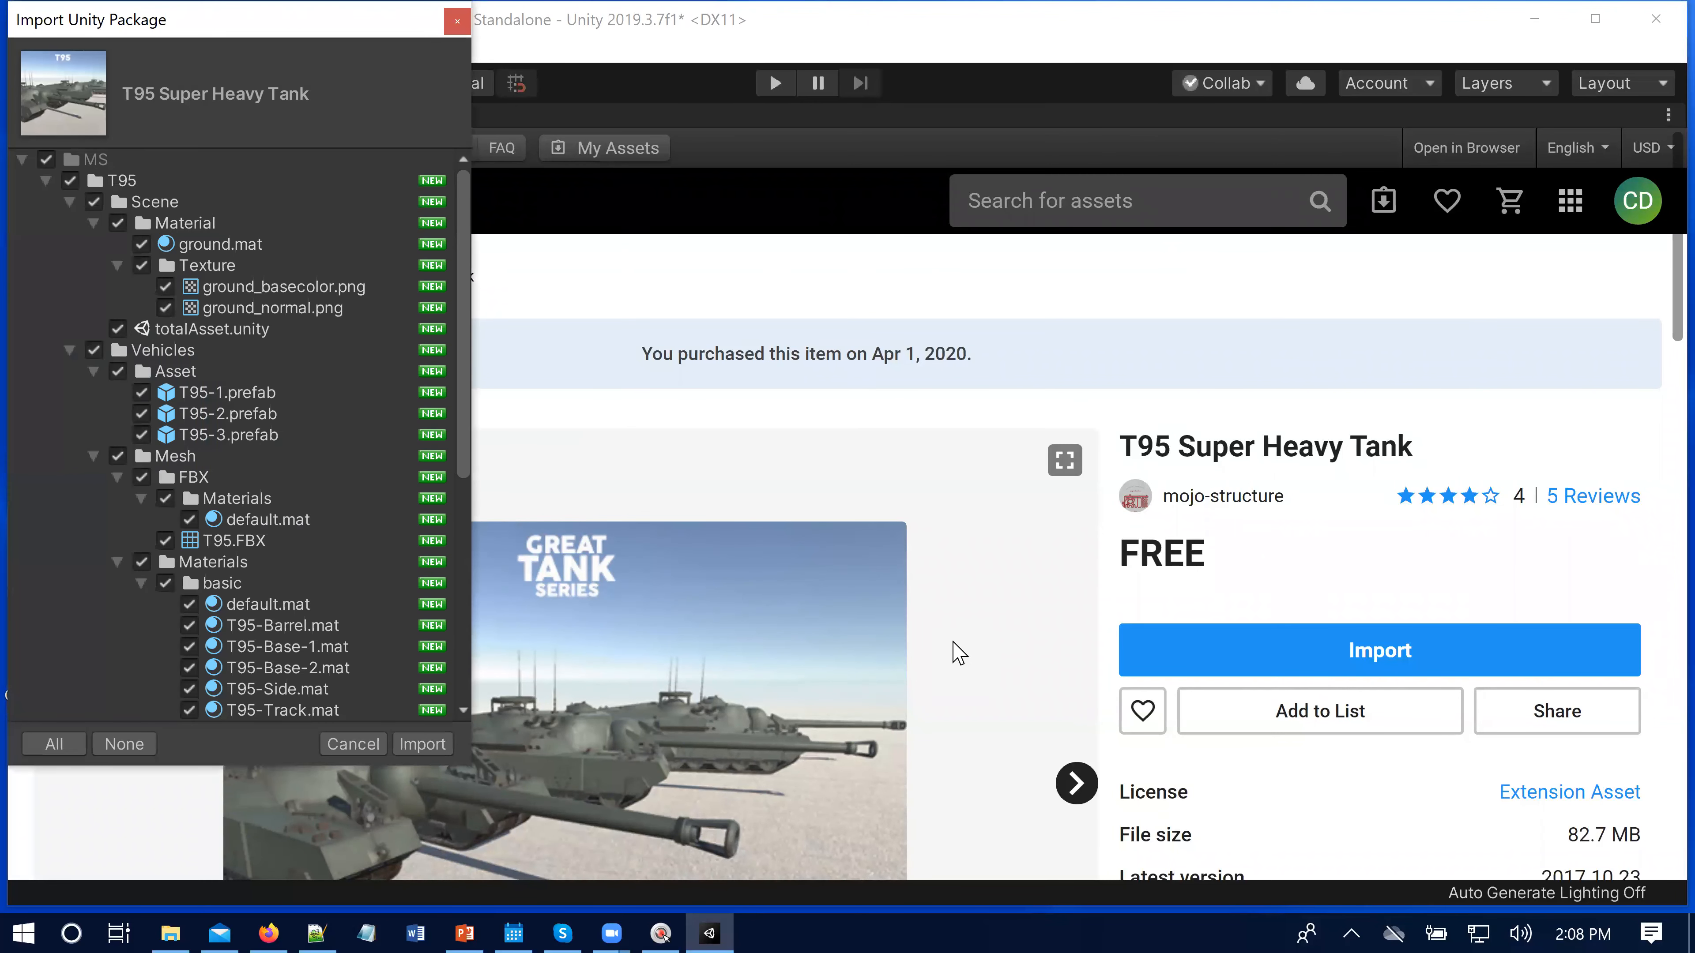
left_click_drag(465, 366, 495, 319)
left_click(845, 805)
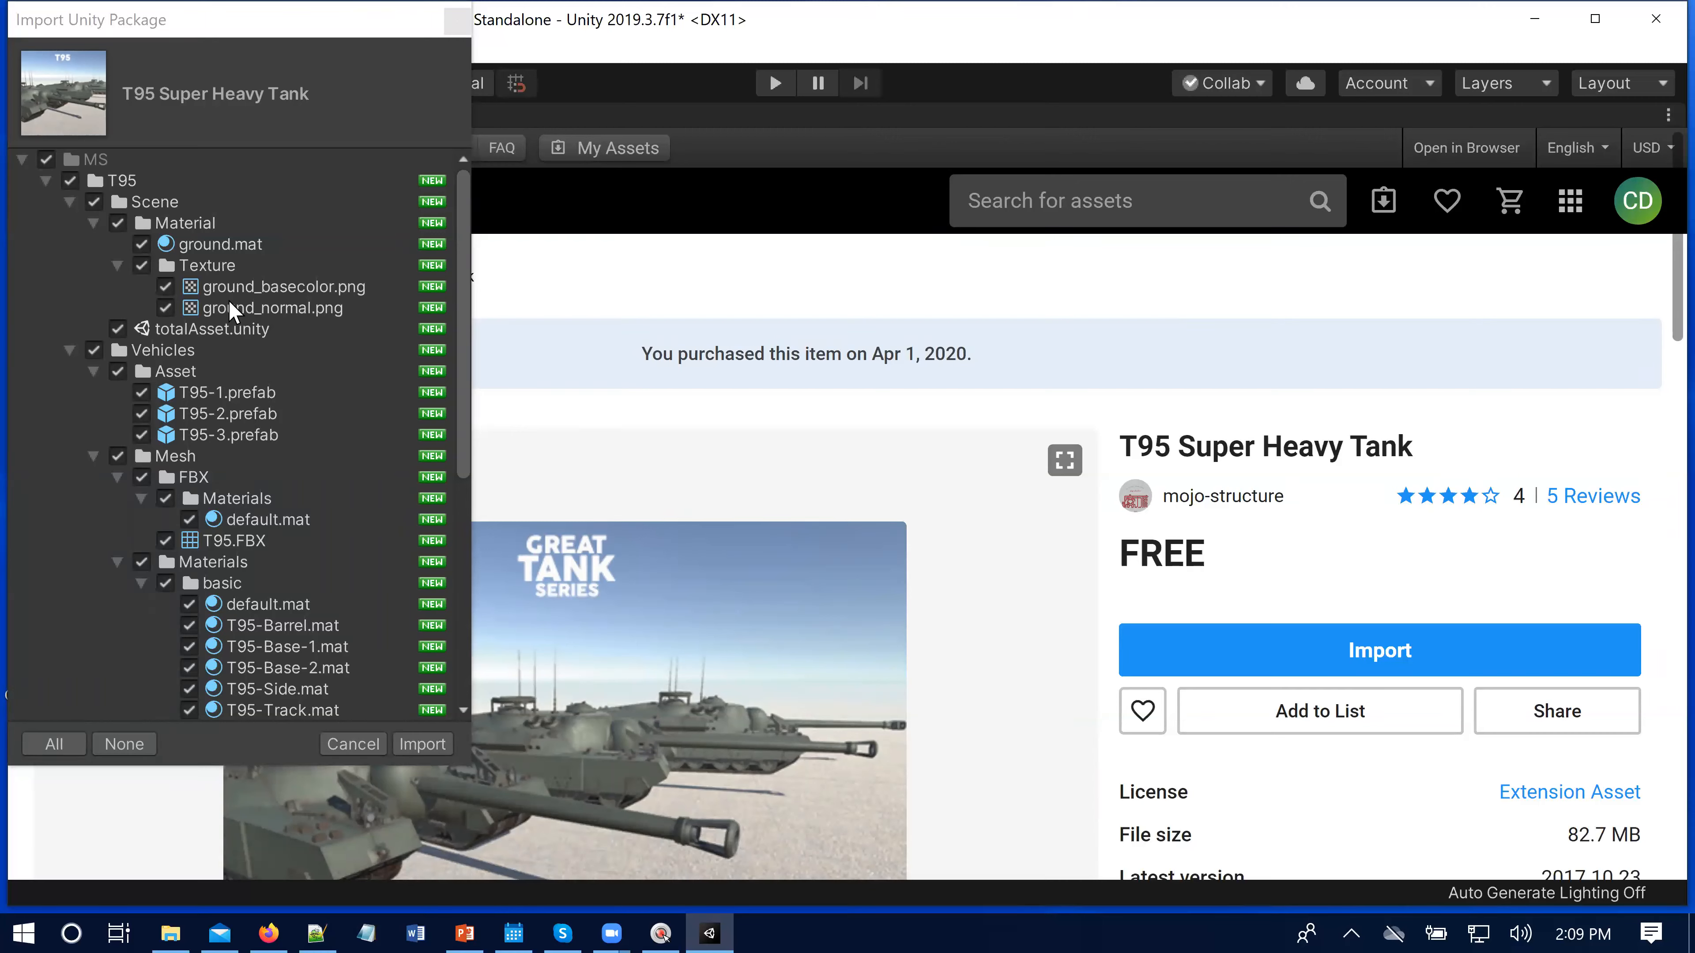
scroll(262, 368, "down", 3)
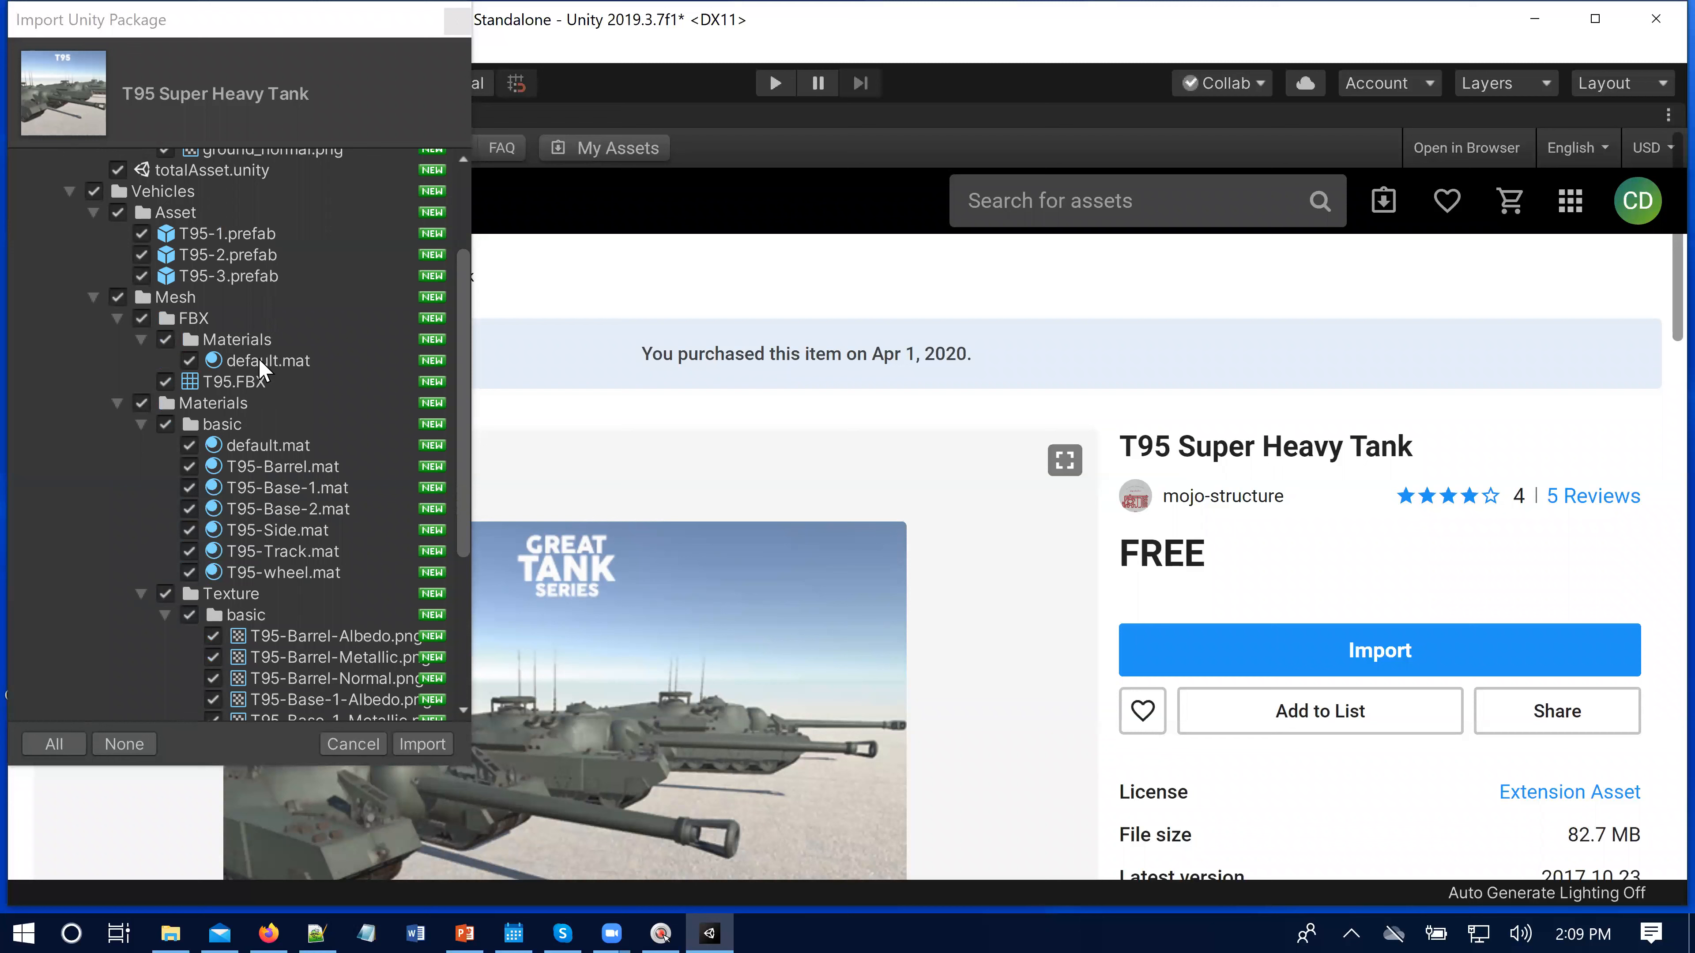
scroll(261, 367, "up", 2)
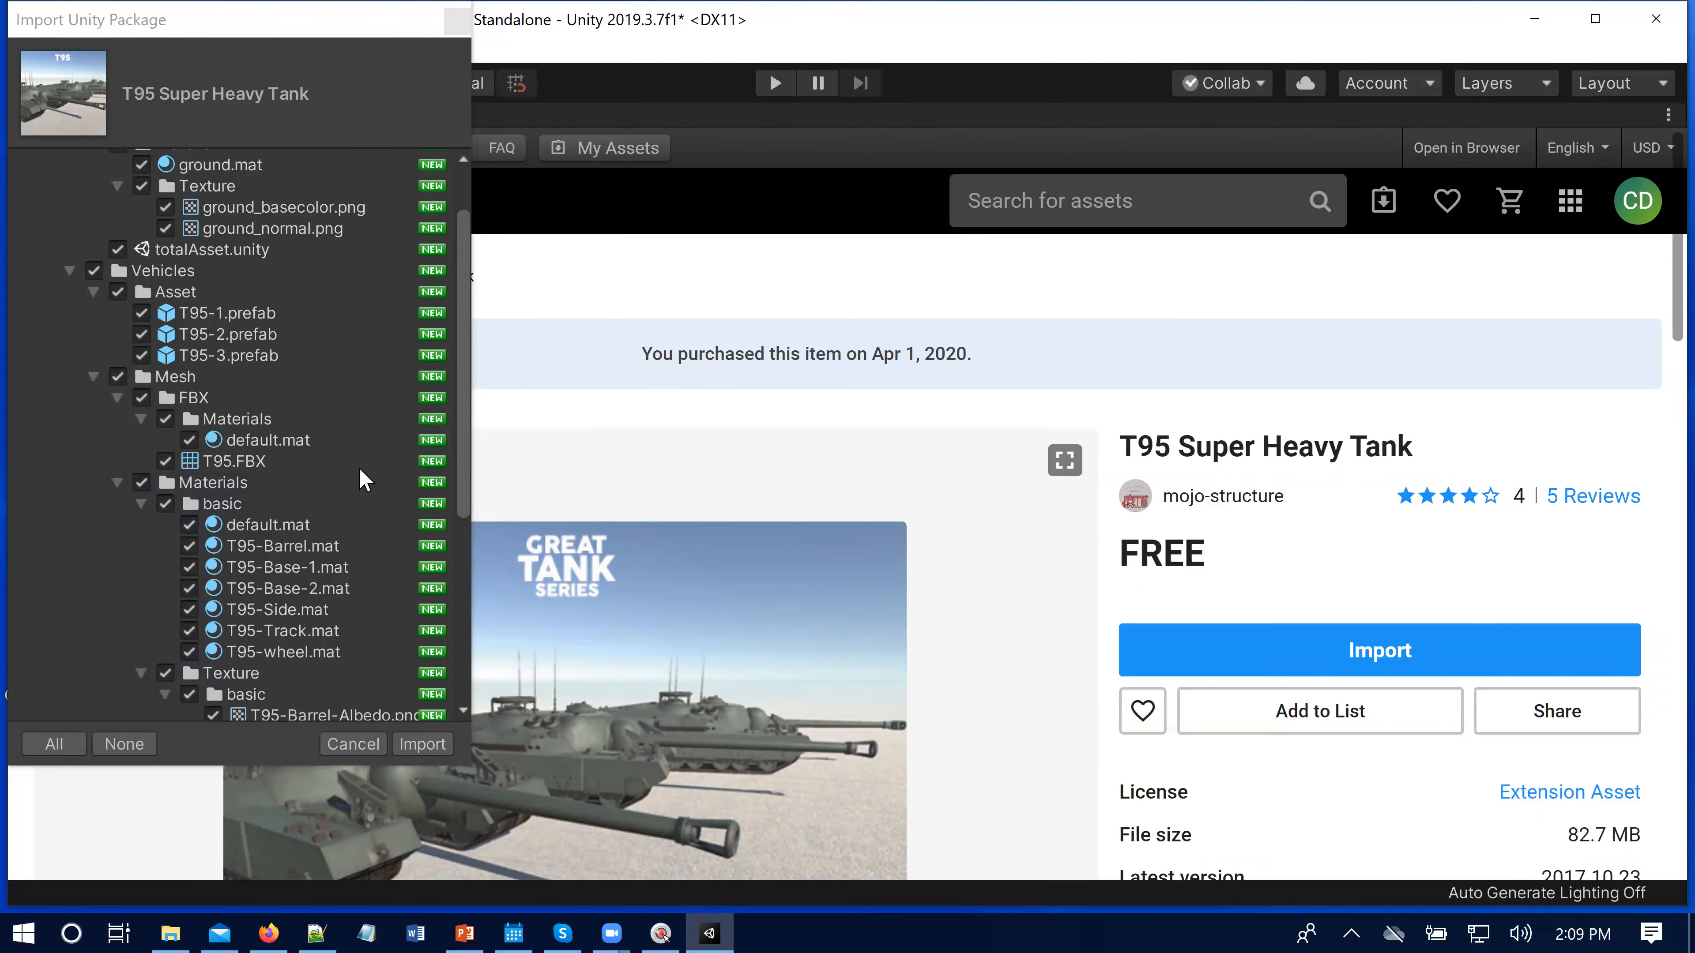
scroll(360, 469, "down", 3)
scroll(360, 479, "down", 3)
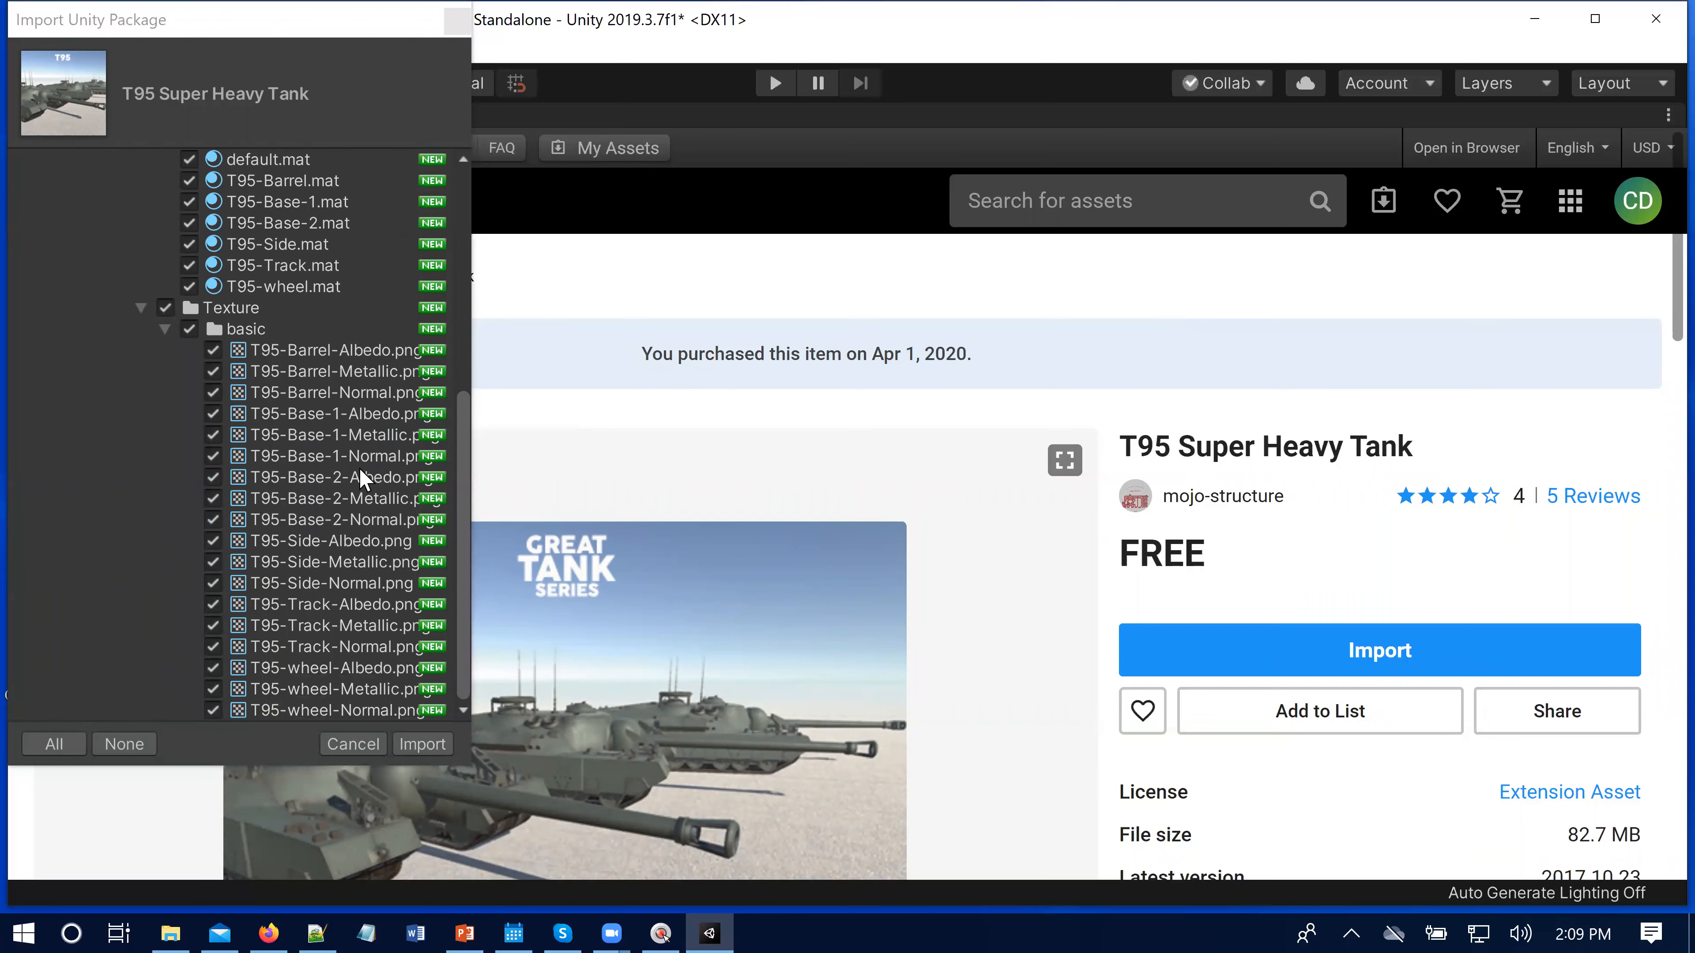
left_click(423, 745)
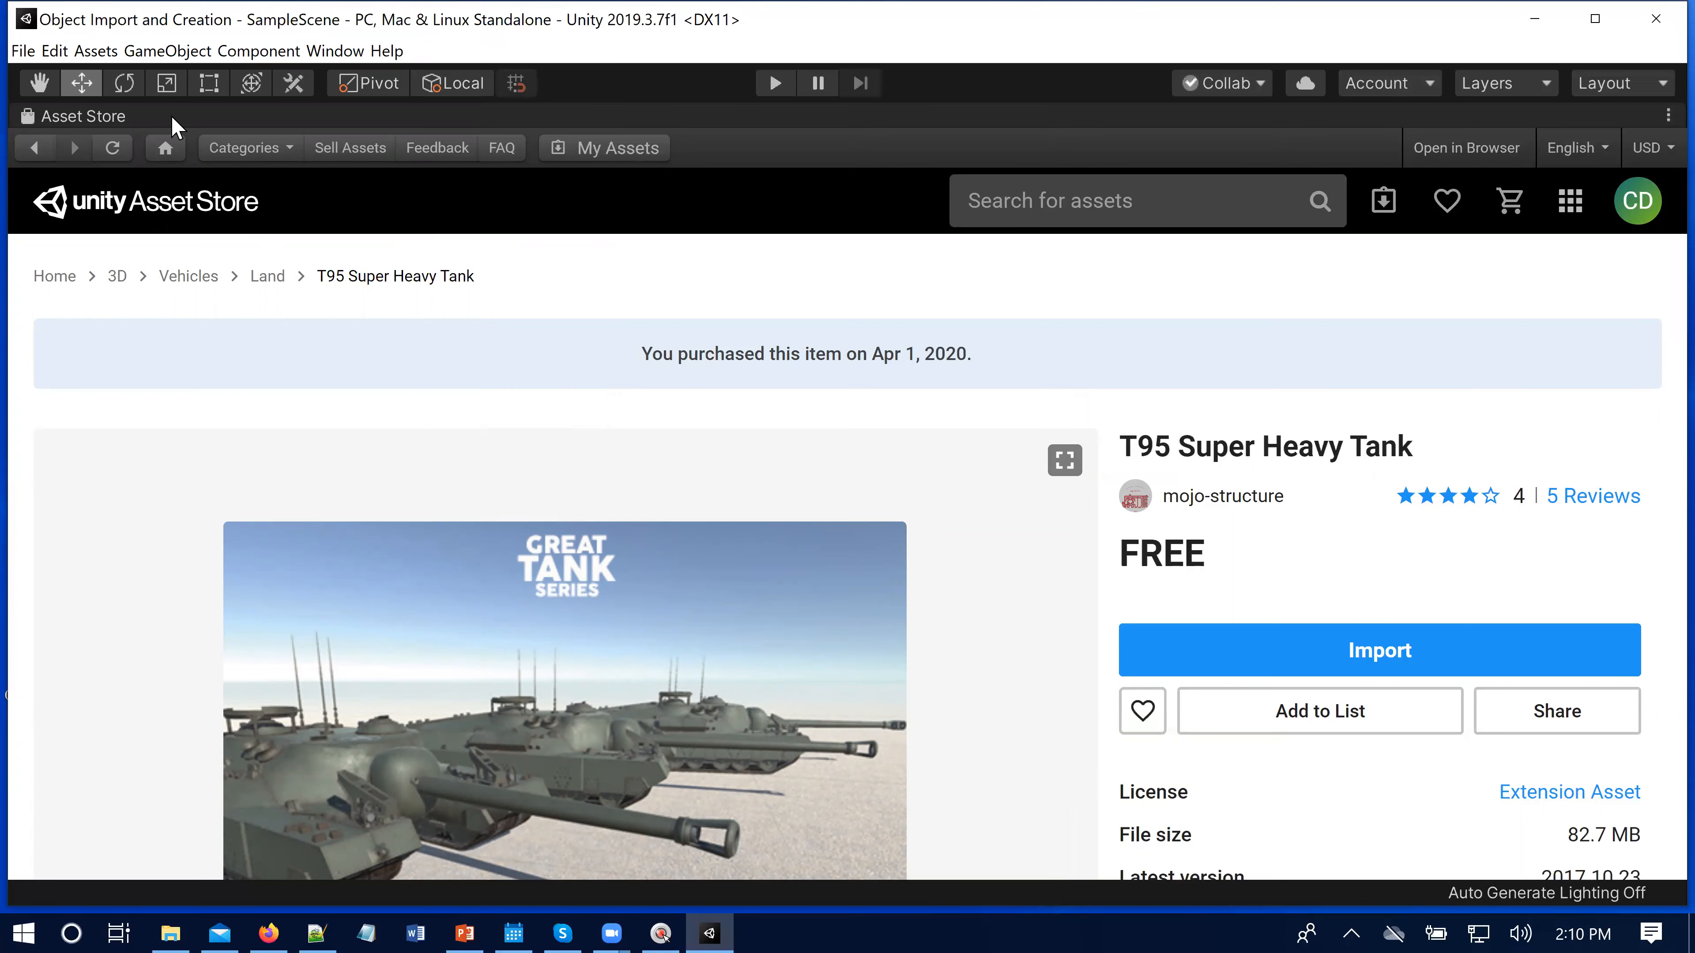
Step: Restore the maximized Asset Store to its normal size and show the Scene view
right_click(126, 117)
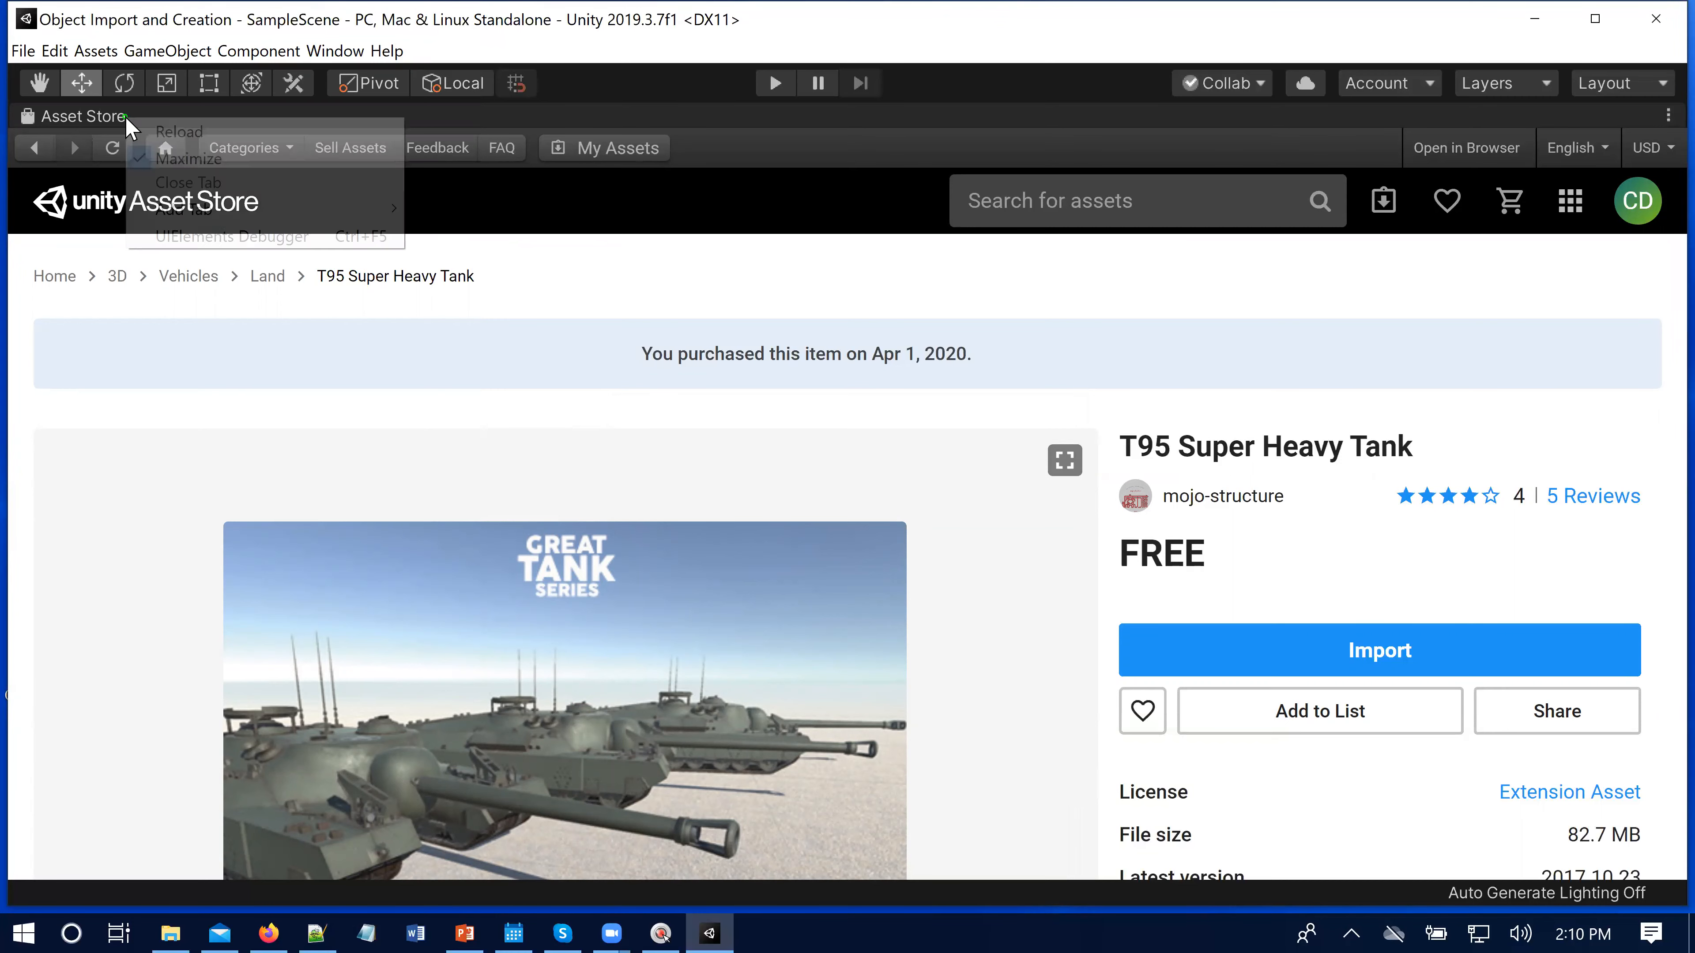
left_click(172, 160)
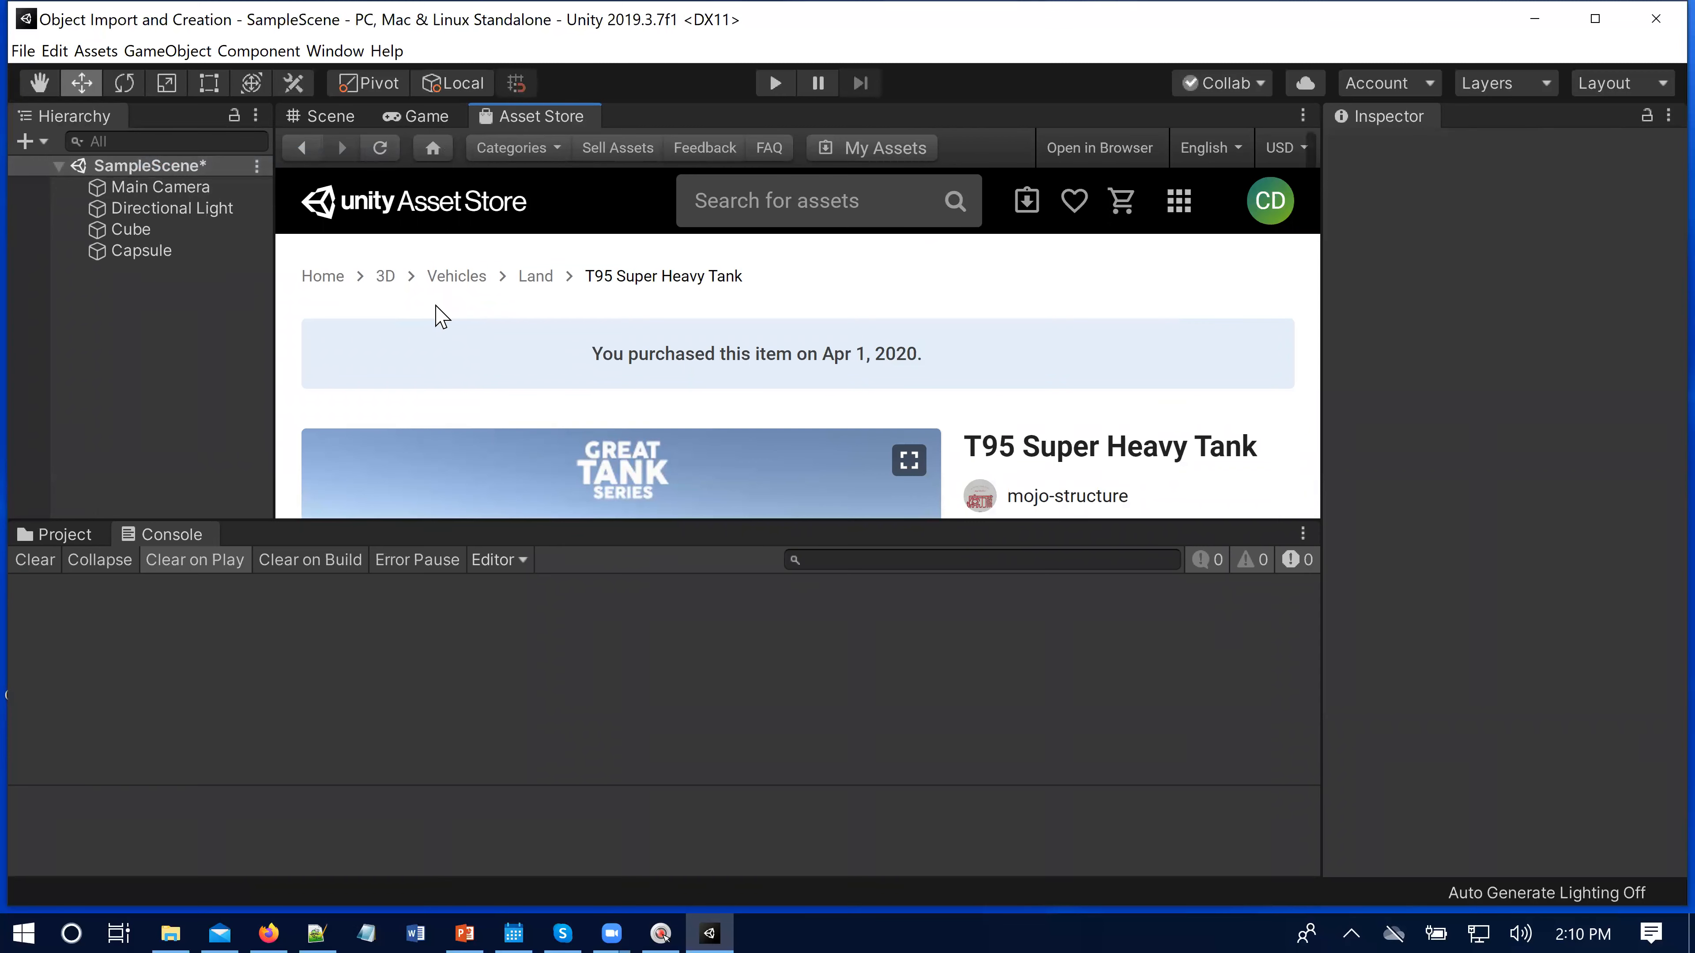
left_click(330, 120)
scroll(671, 369, "down", 3)
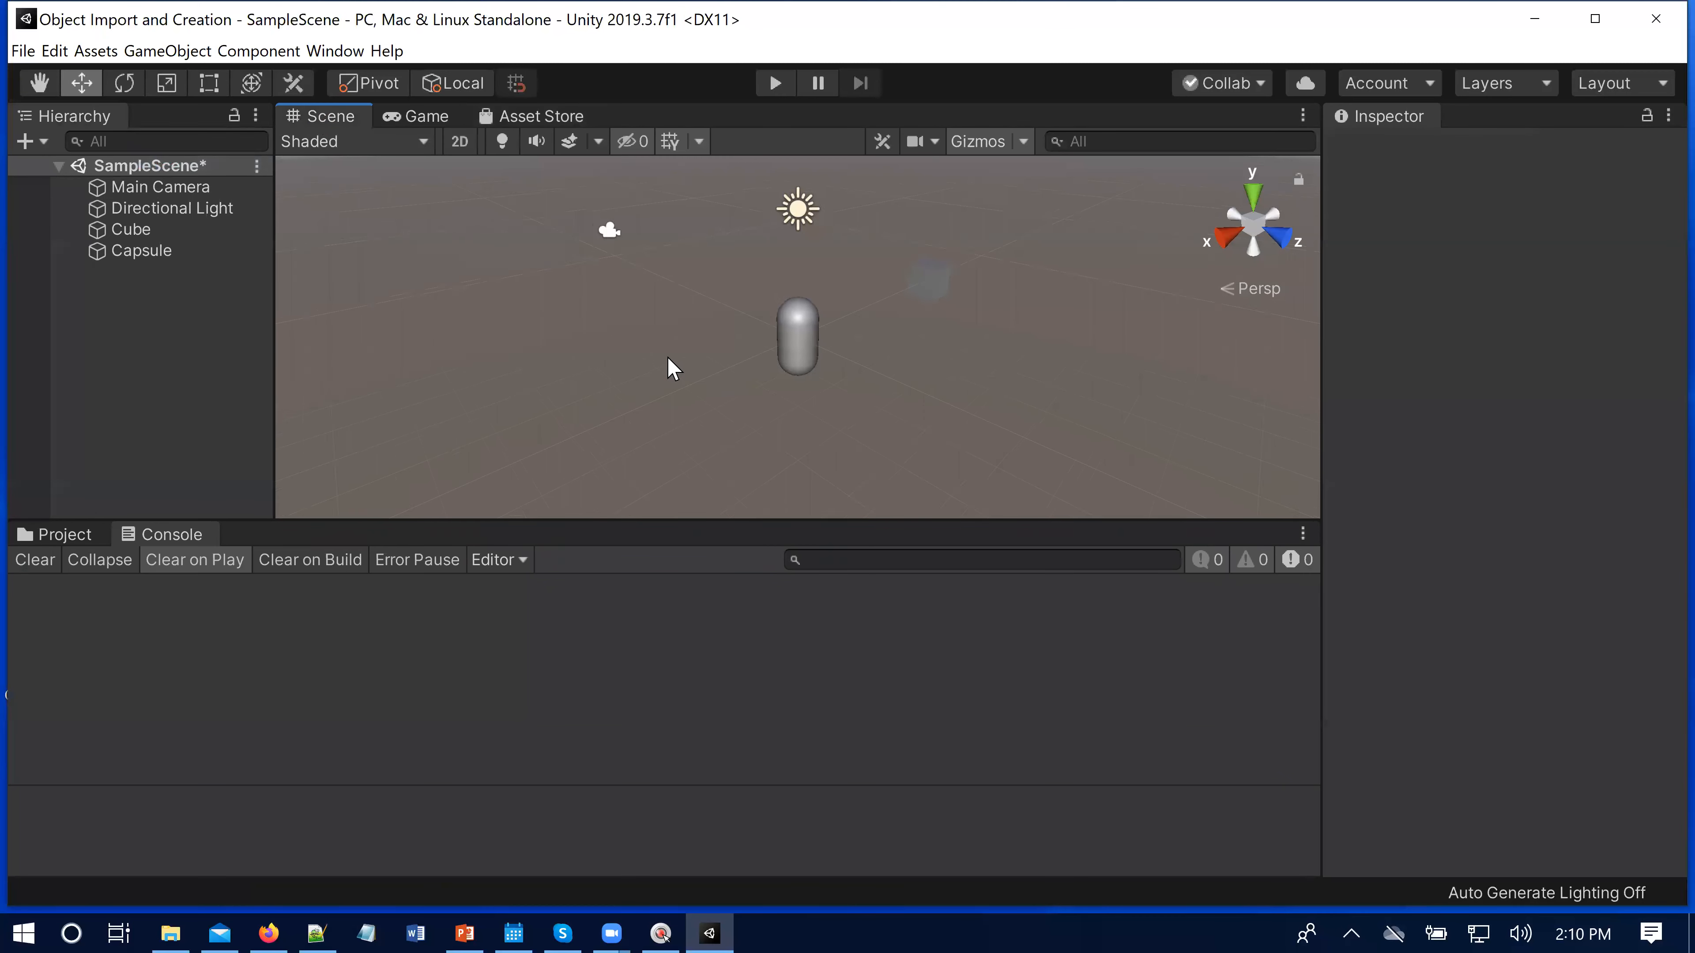
scroll(670, 369, "up", 2)
scroll(669, 367, "down", 1)
Step: Browse the project assets to the folder MS > T95 > Vehicles > Asset, widening the folder tree to show full names
left_click(63, 537)
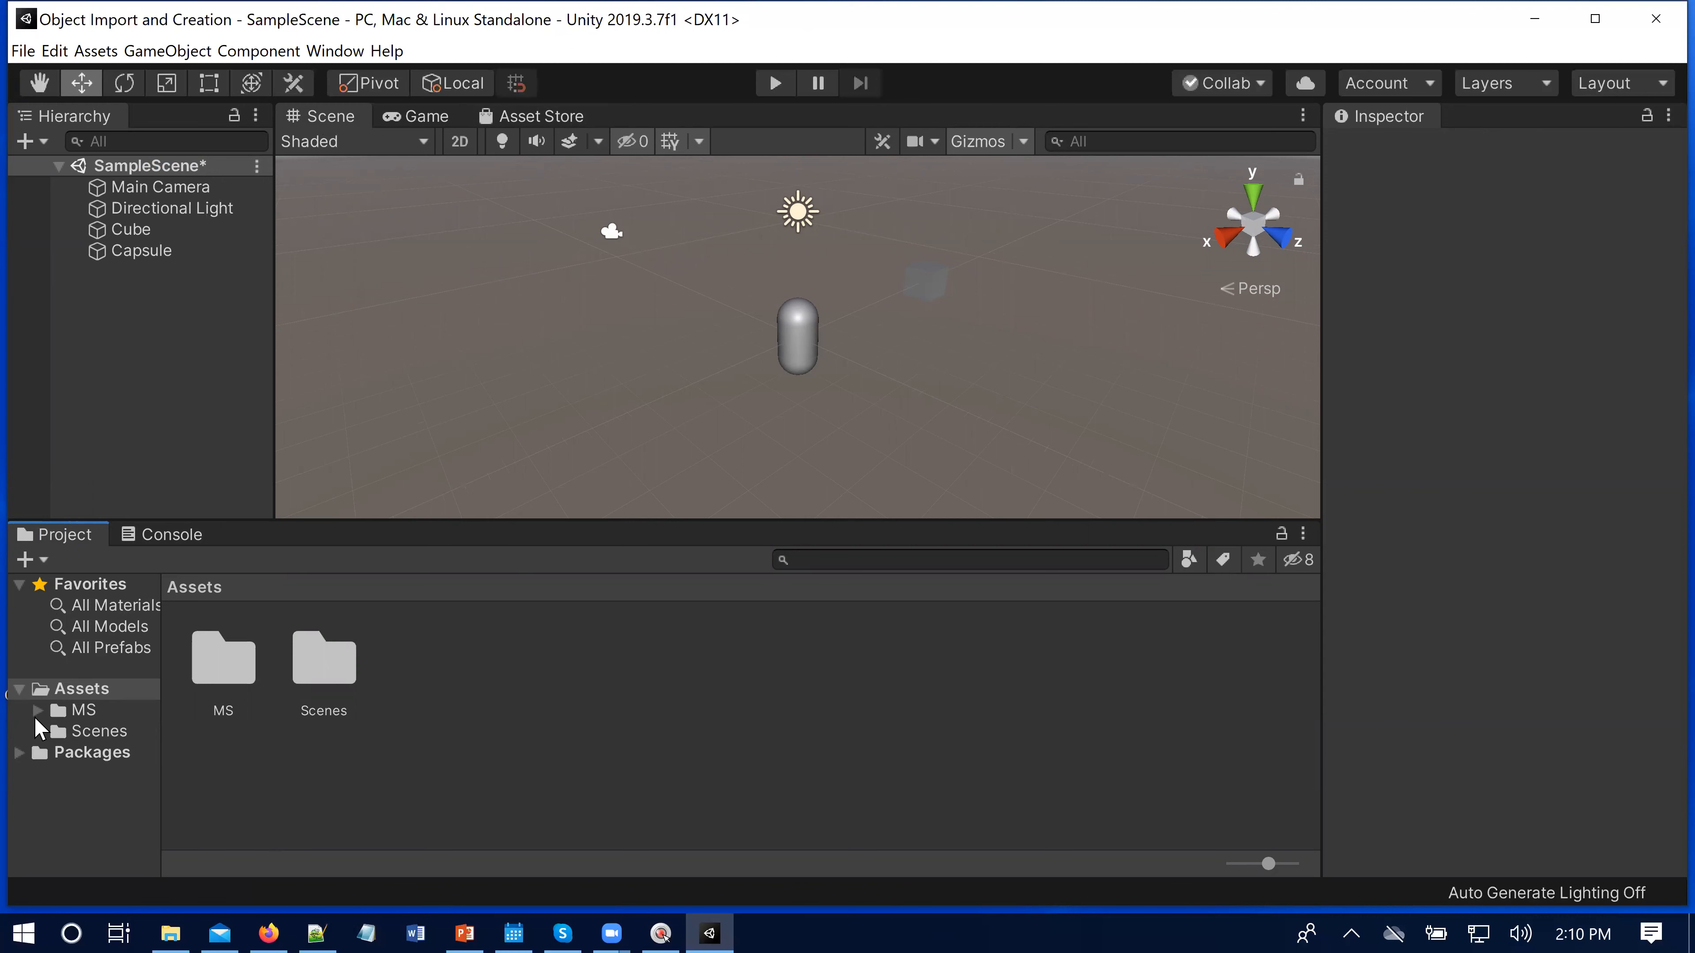
left_click(38, 710)
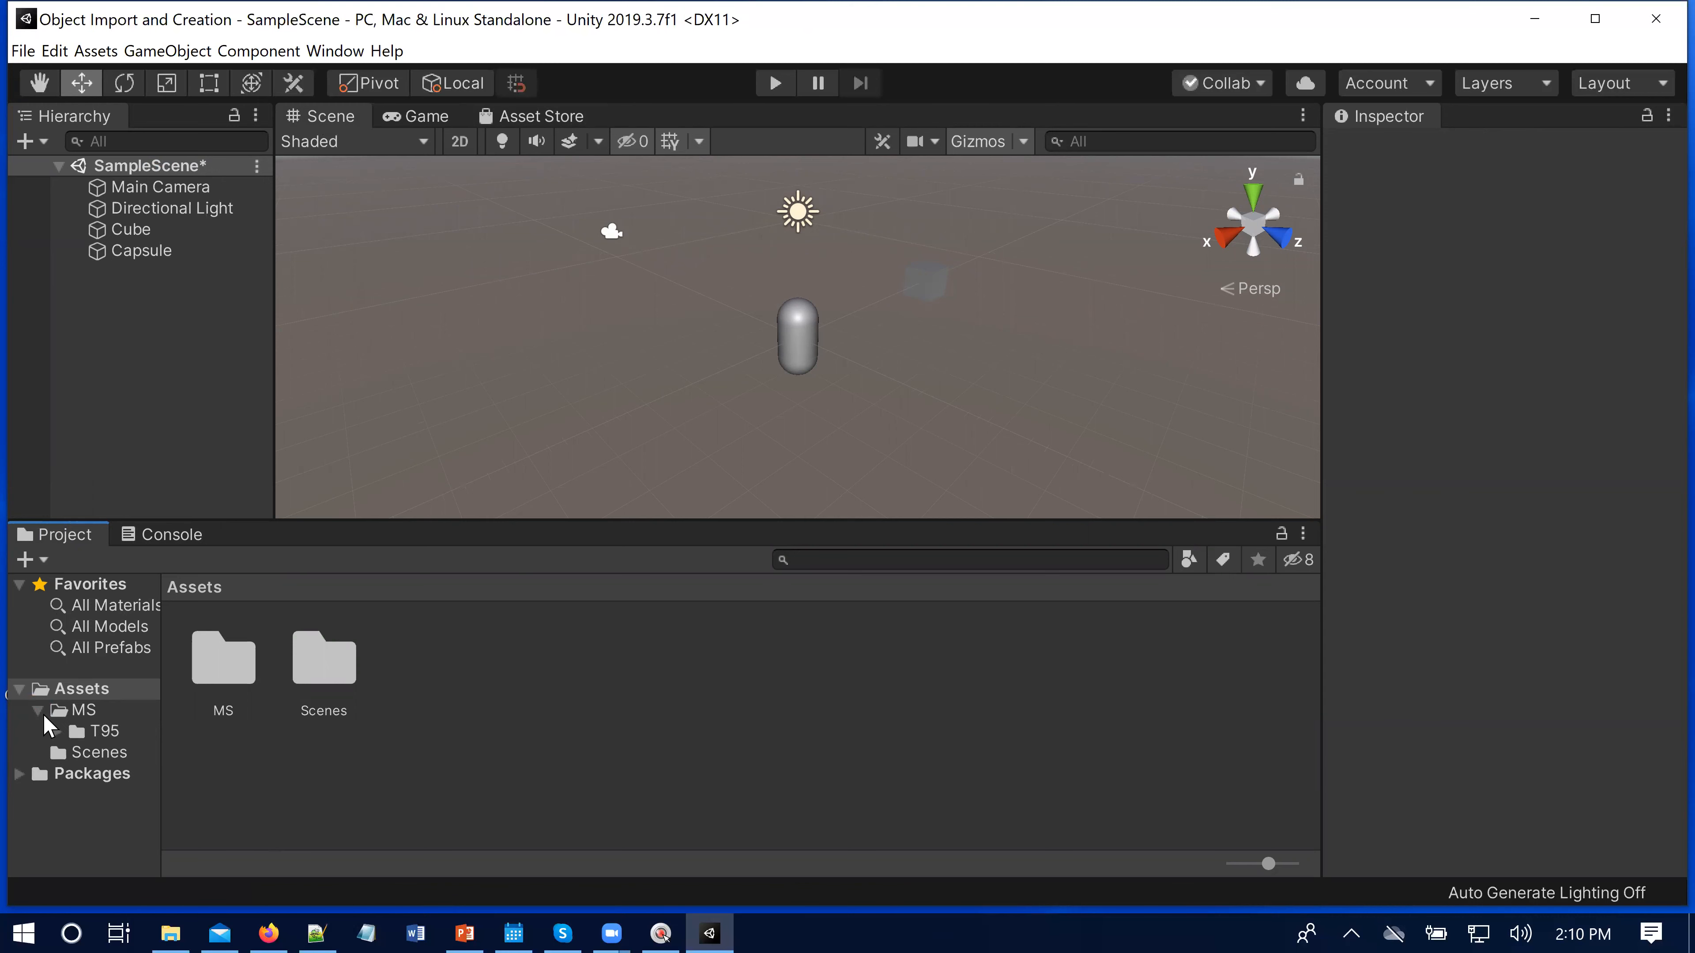
left_click(38, 710)
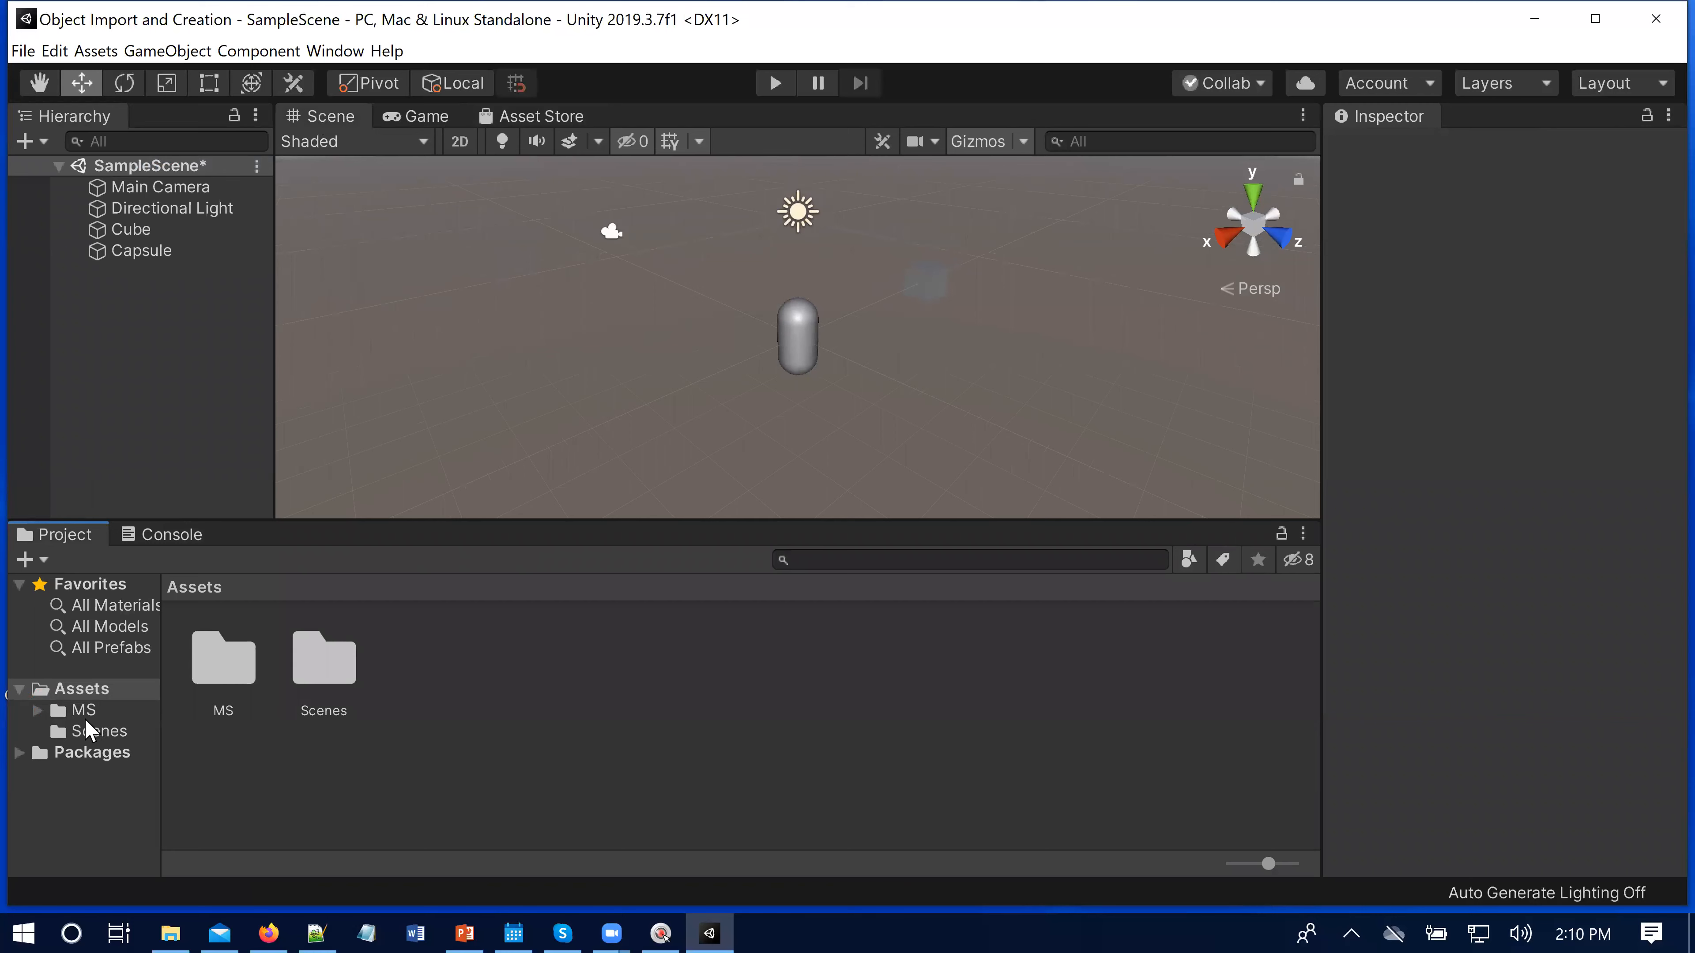
left_click(38, 710)
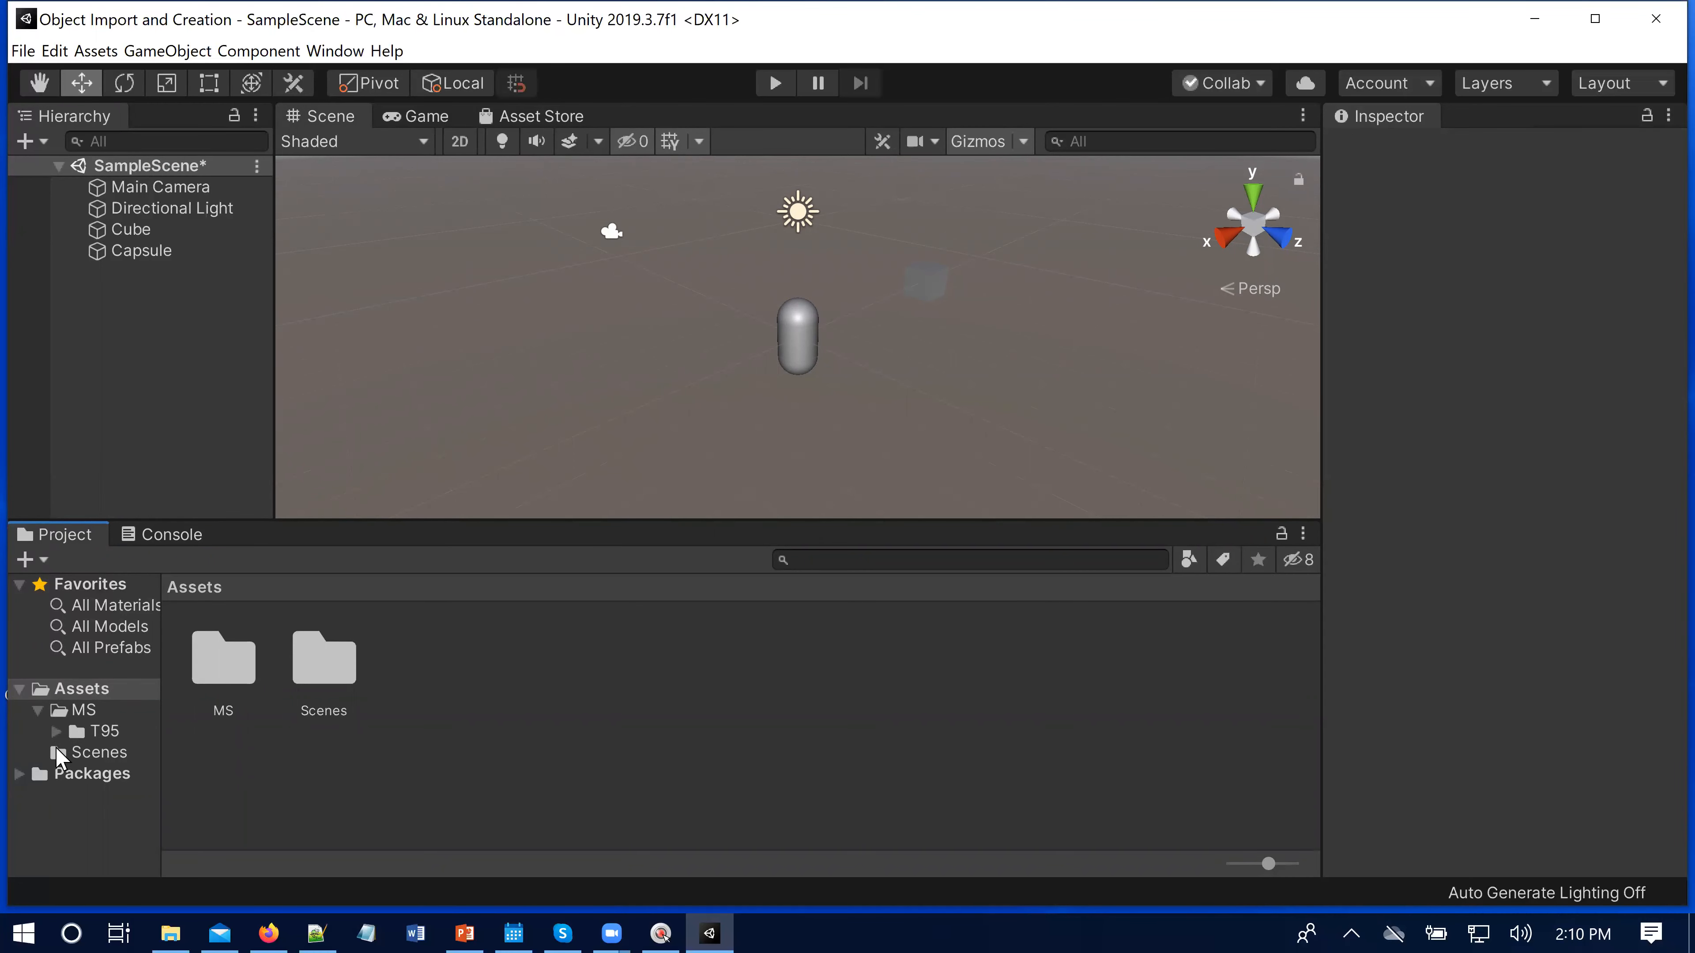
left_click(56, 732)
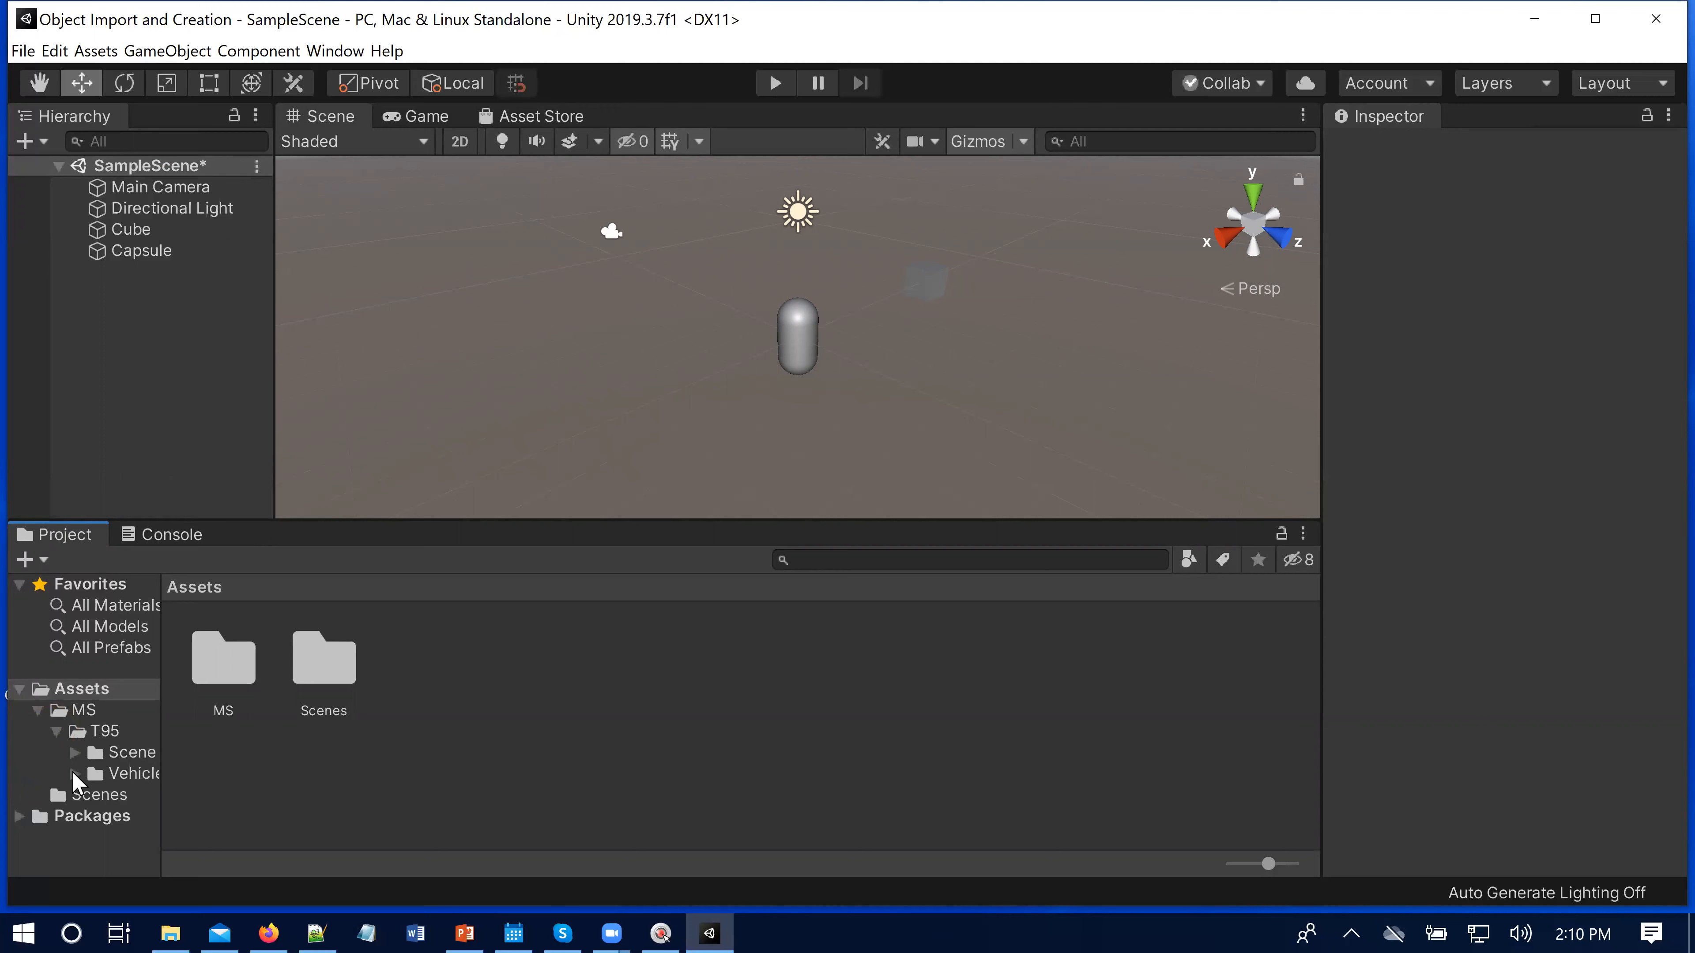
left_click(74, 774)
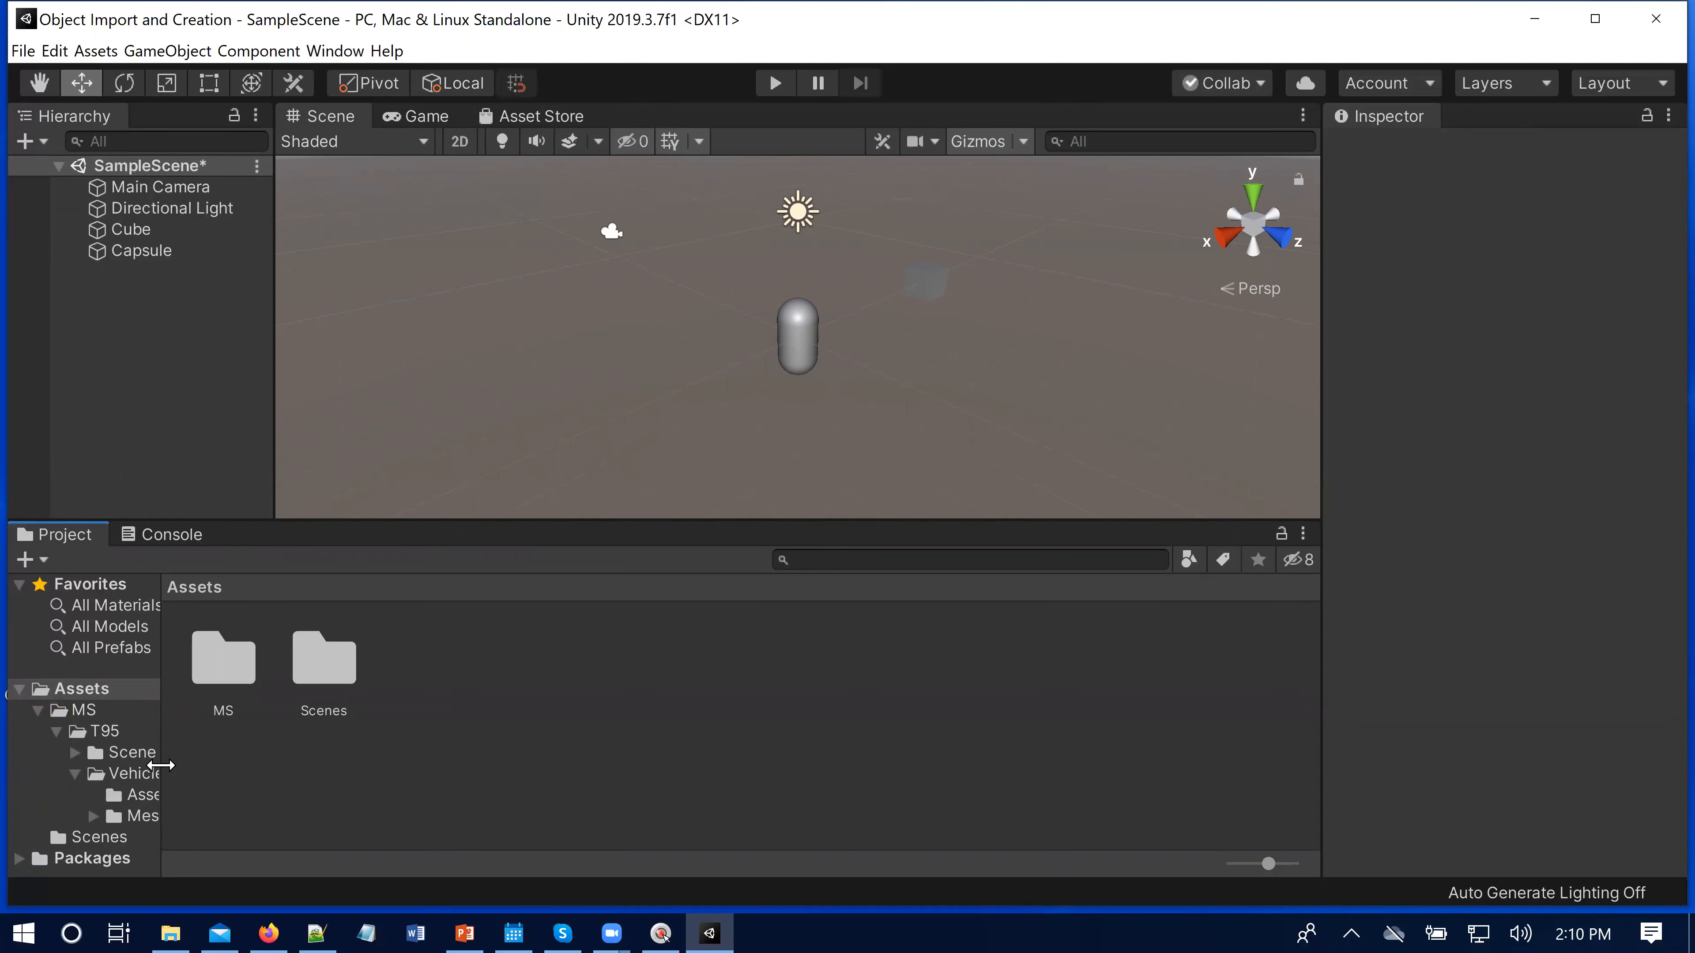
left_click_drag(161, 768, 231, 772)
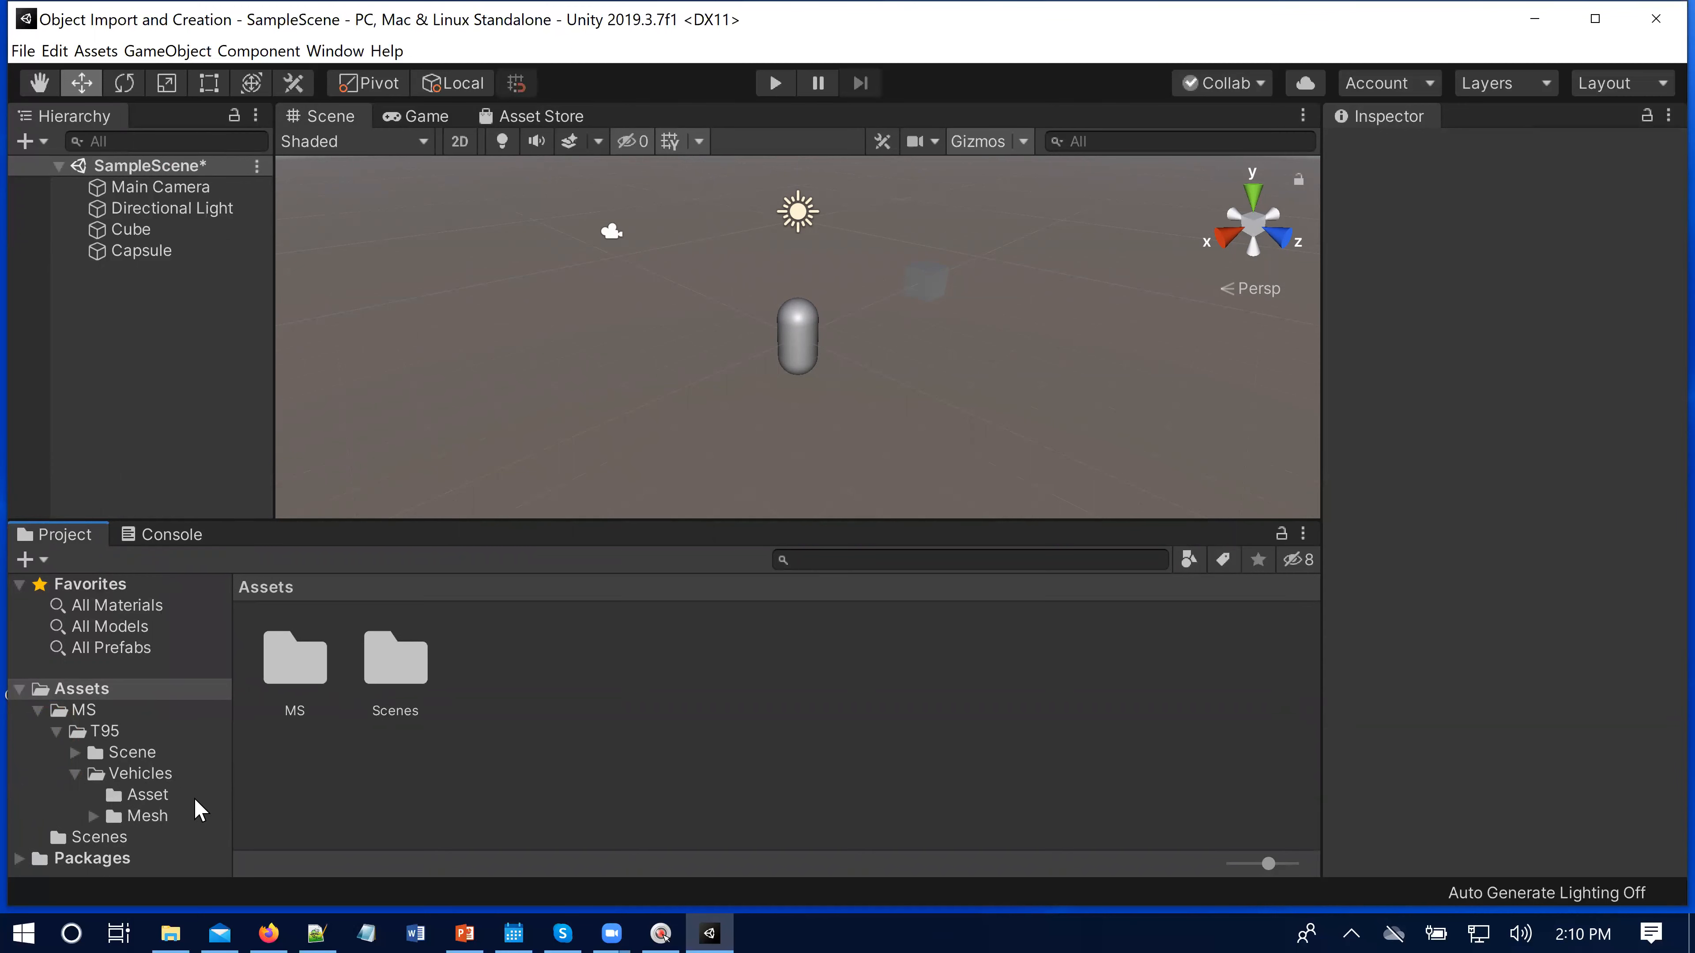
left_click(114, 800)
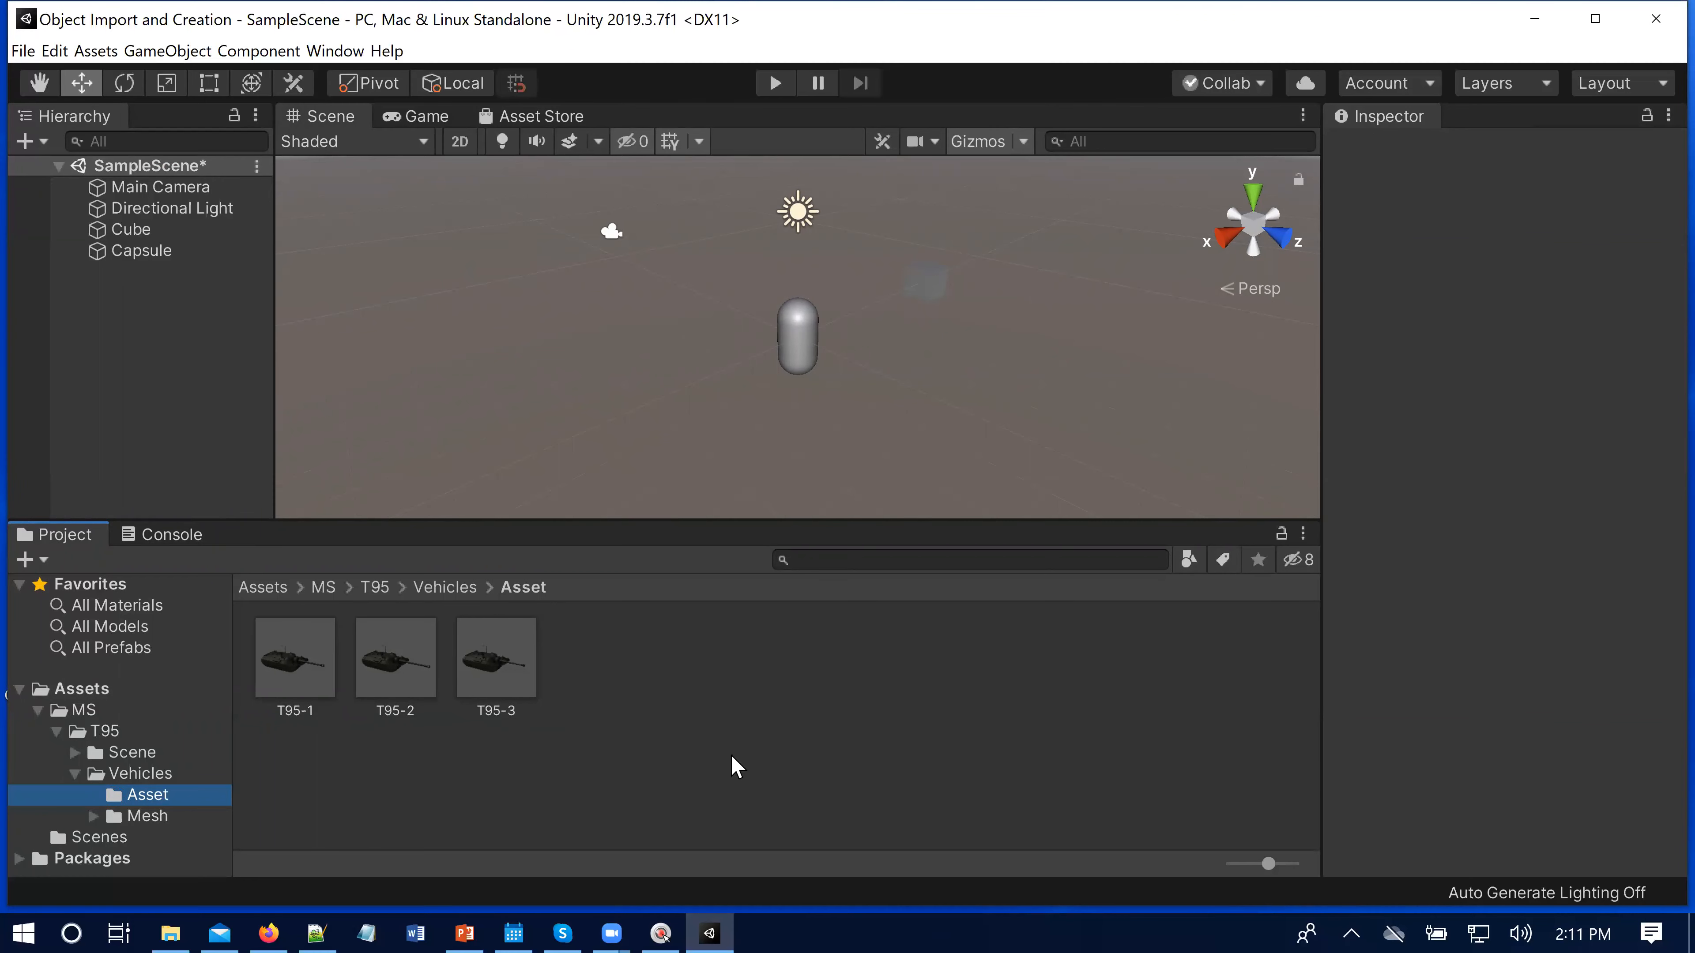
Step: Reduce the asset thumbnails to the smallest size so the tank prefabs are shown as a list
left_click_drag(1270, 863, 1218, 881)
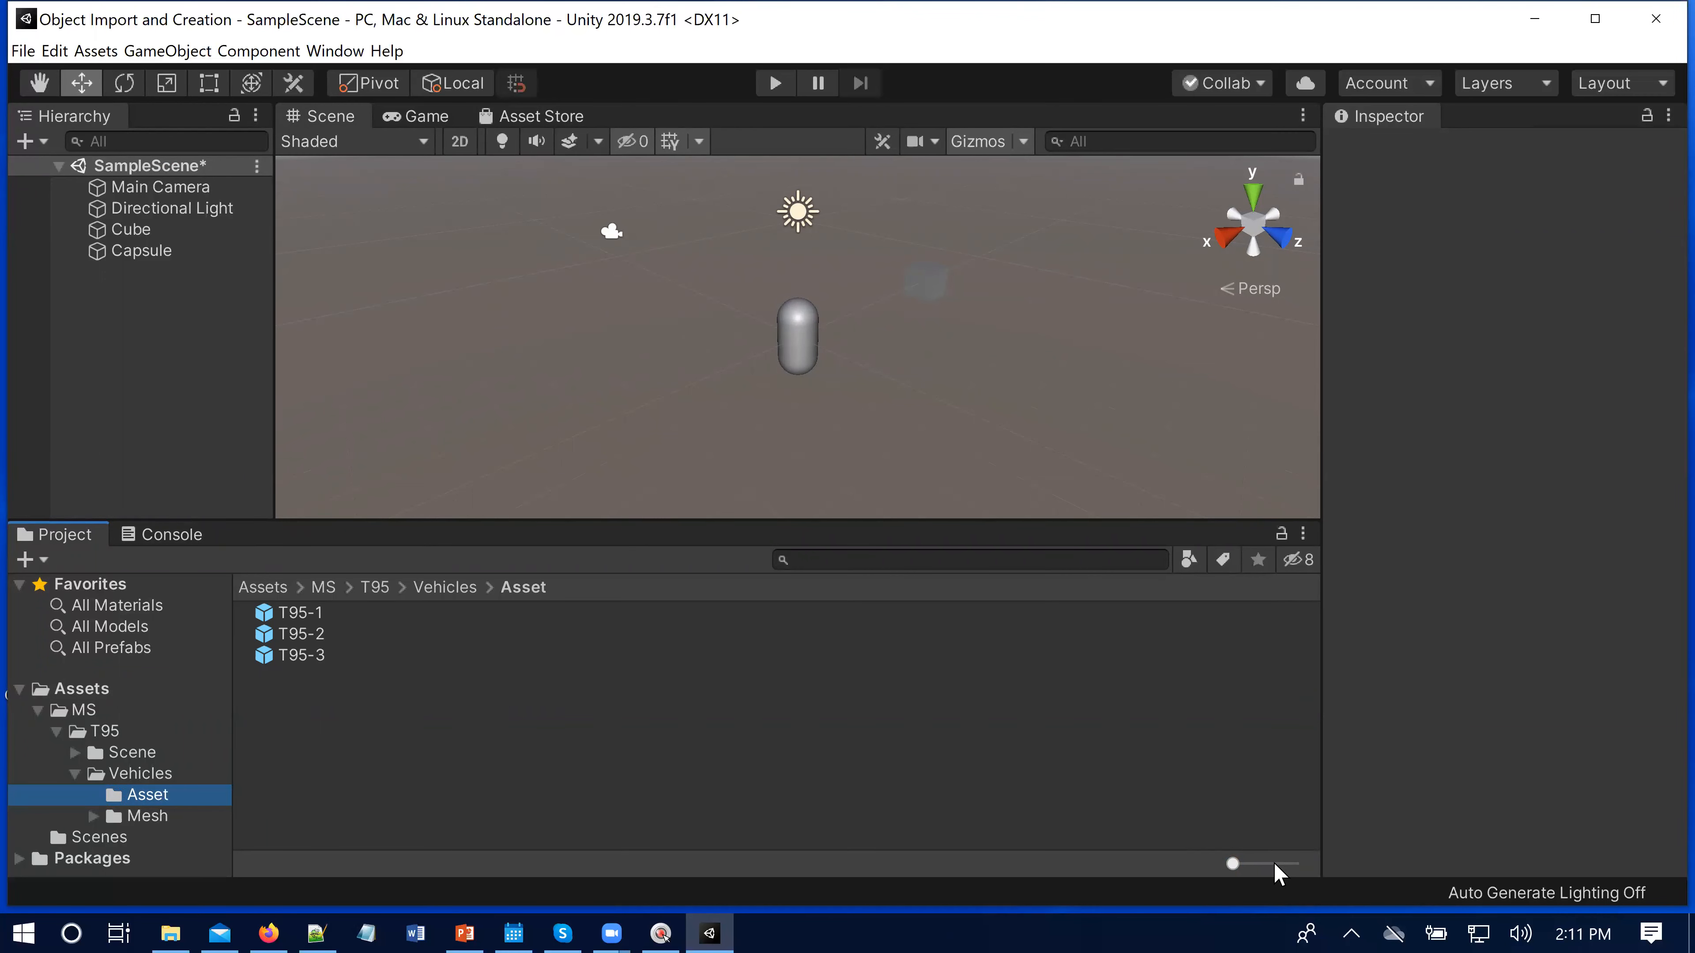
left_click_drag(1254, 871, 1231, 865)
mouse_move(1232, 864)
left_mouse_down()
mouse_move(1248, 864)
mouse_move(1233, 864)
left_mouse_up()
left_click(1193, 864)
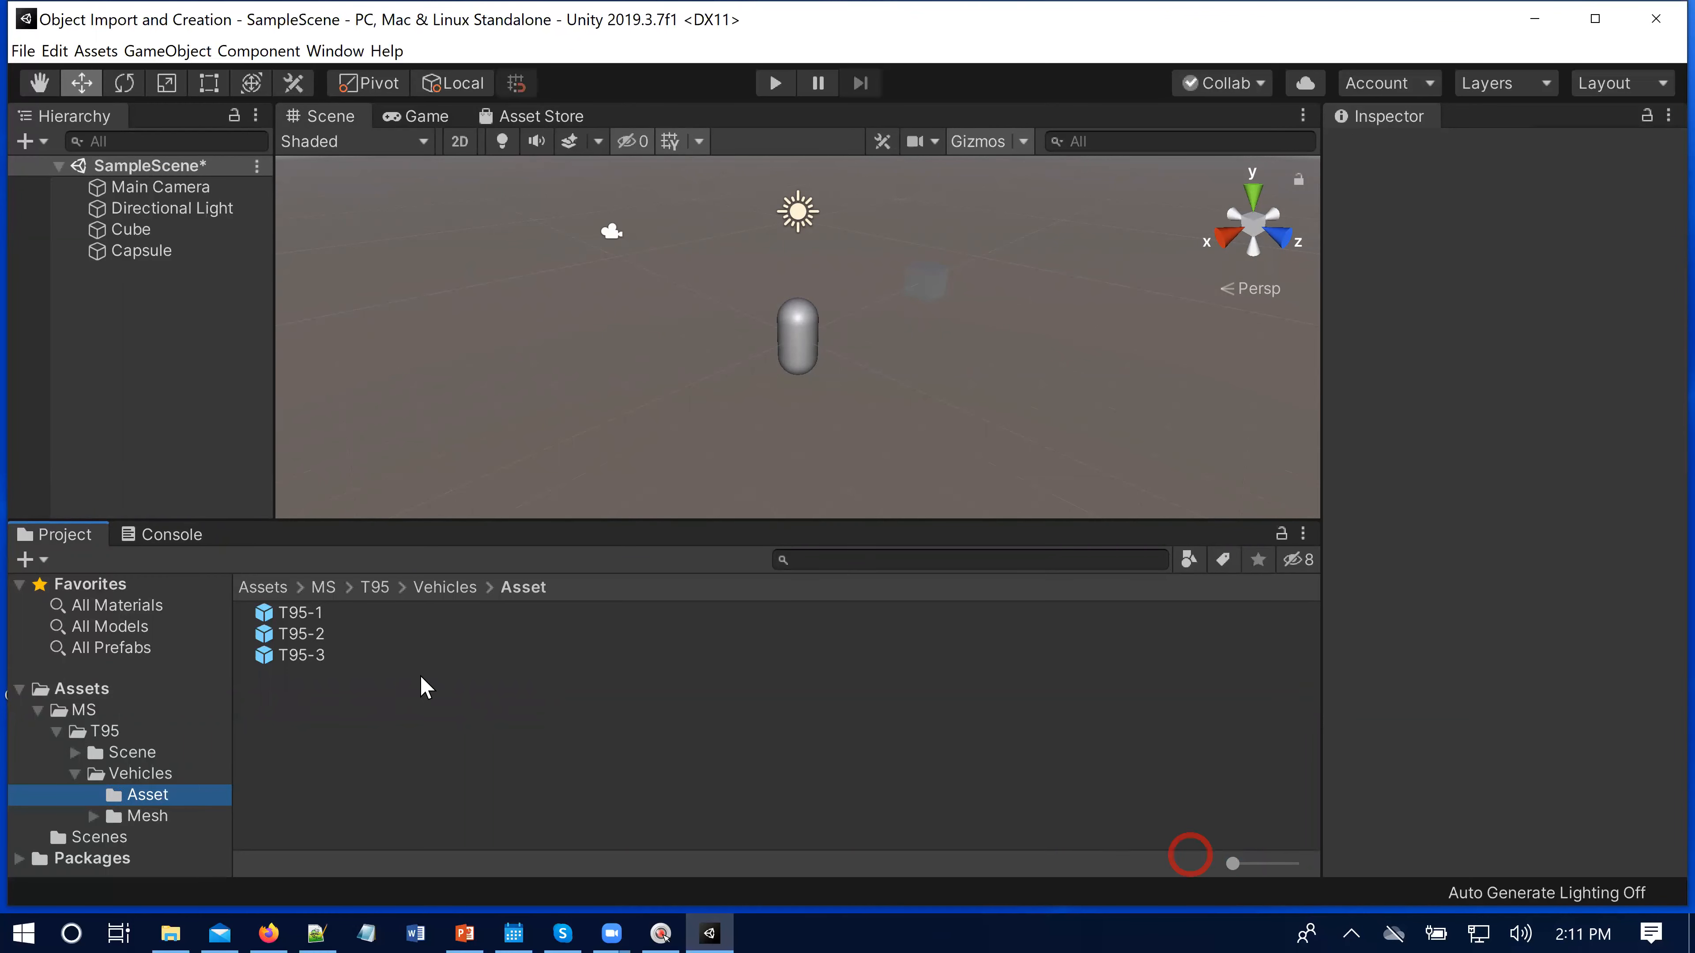
Step: Place the T95-1 tank prefab in the scene at about X 3.58, Y 0.26, Z -1.75
left_click(293, 617)
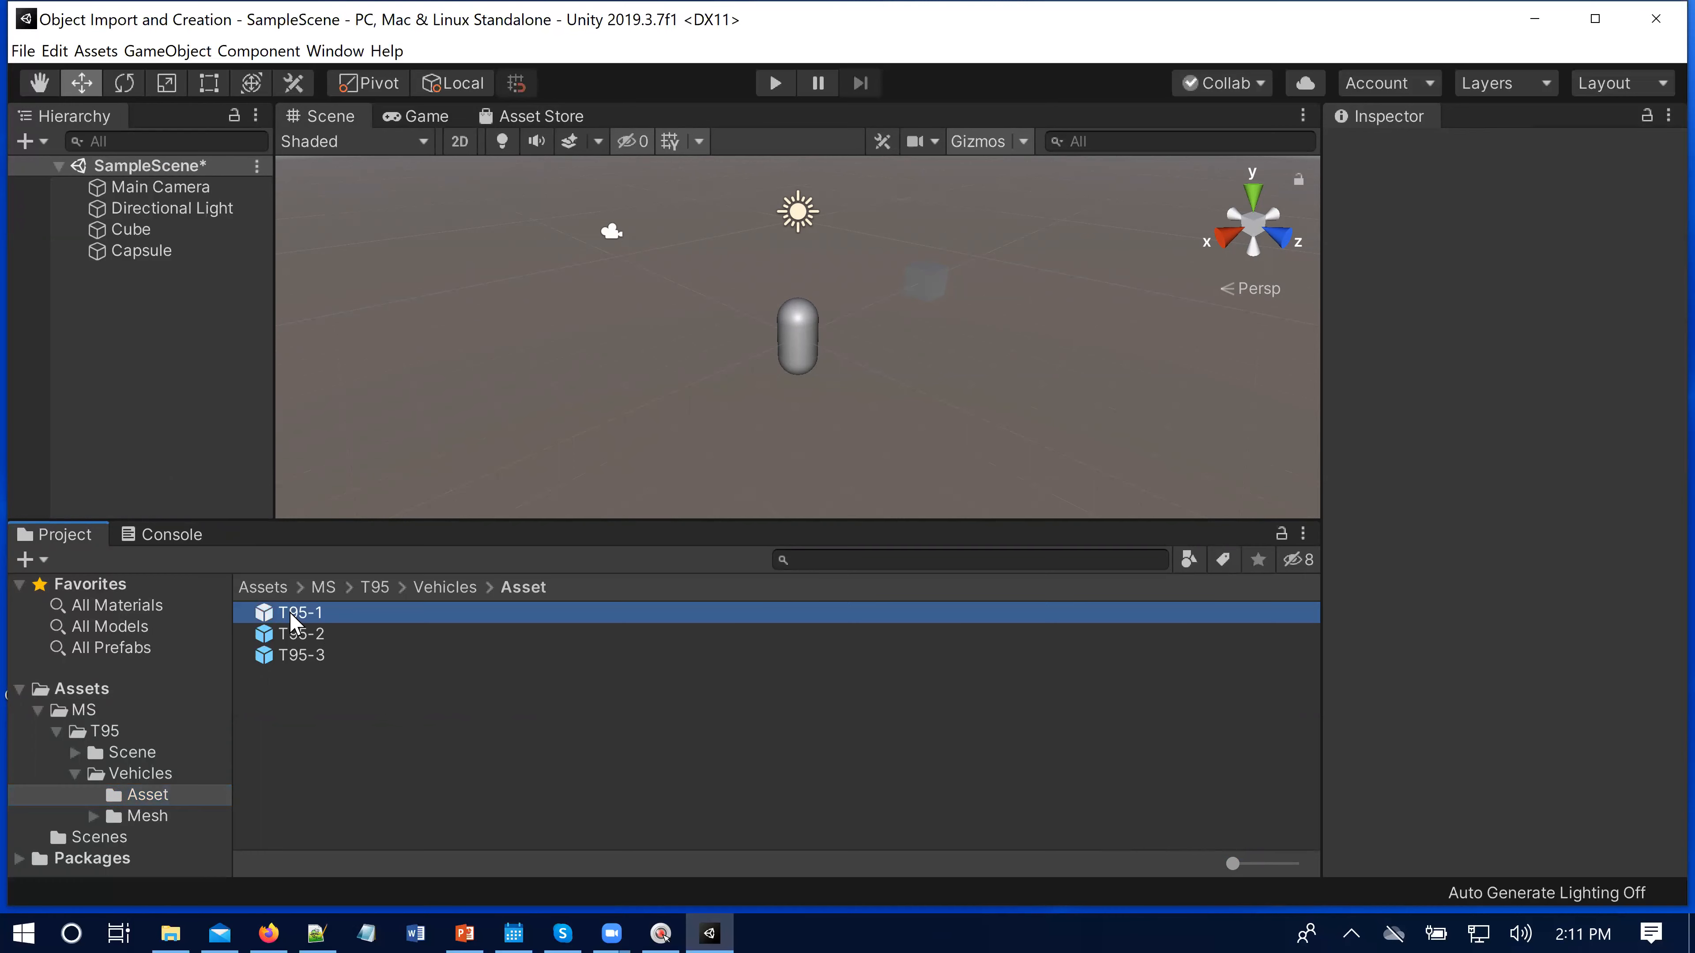
left_click_drag(291, 621, 624, 366)
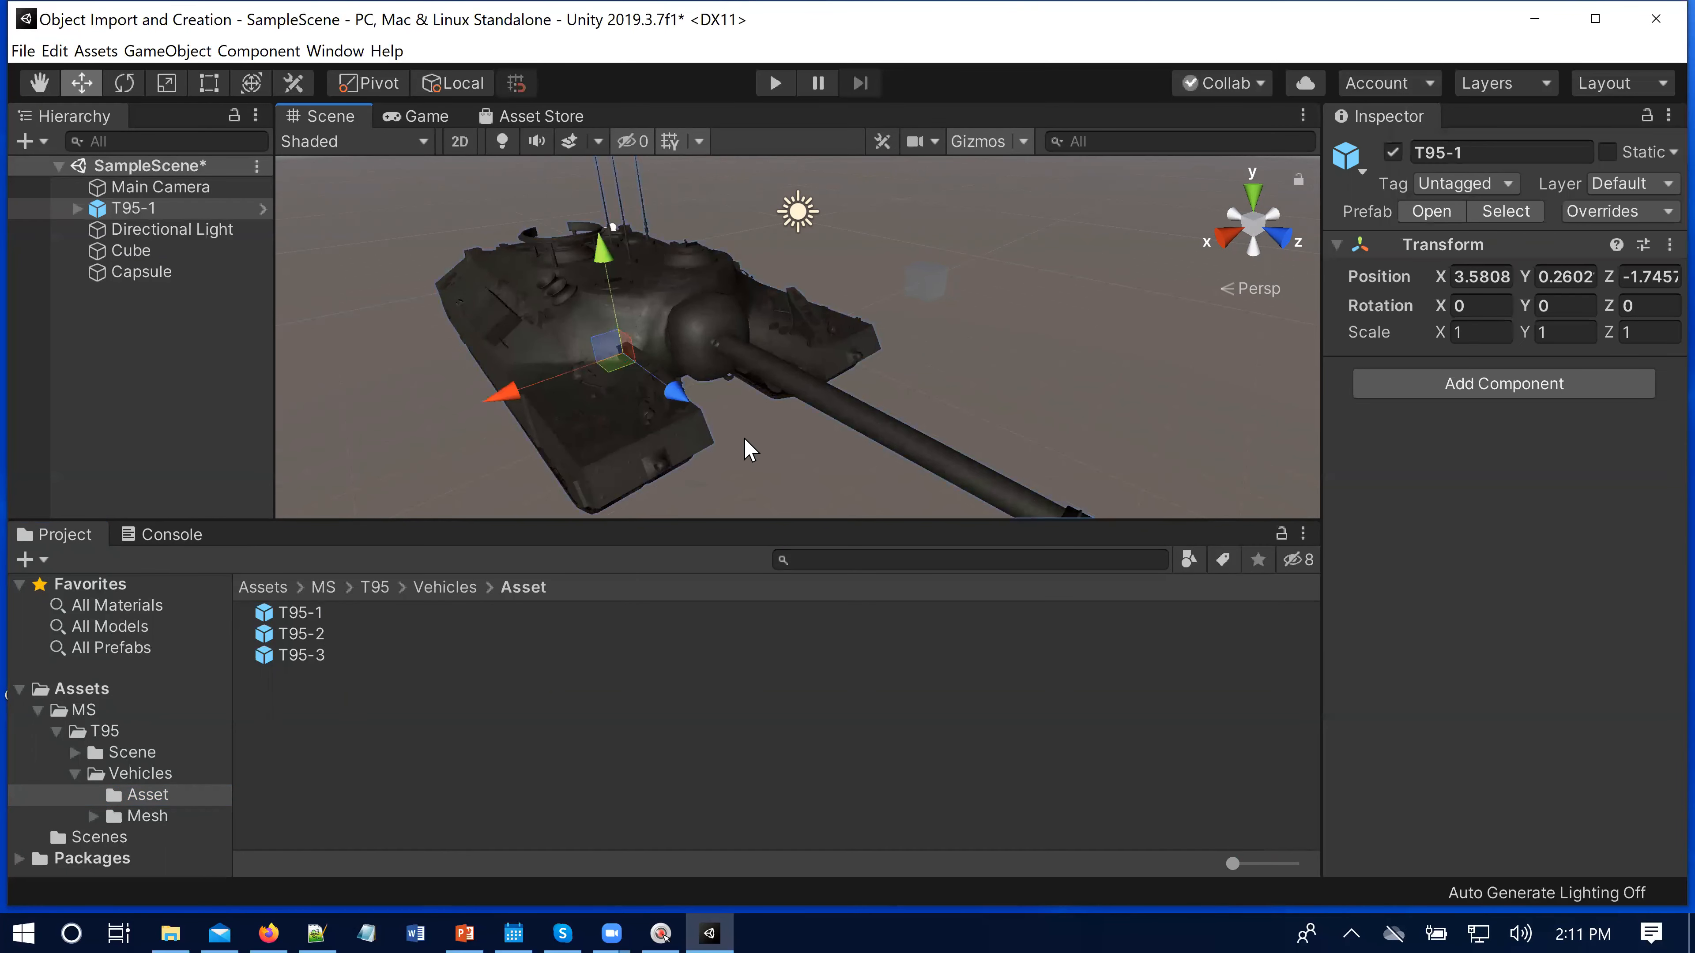
scroll(745, 448, "down", 5)
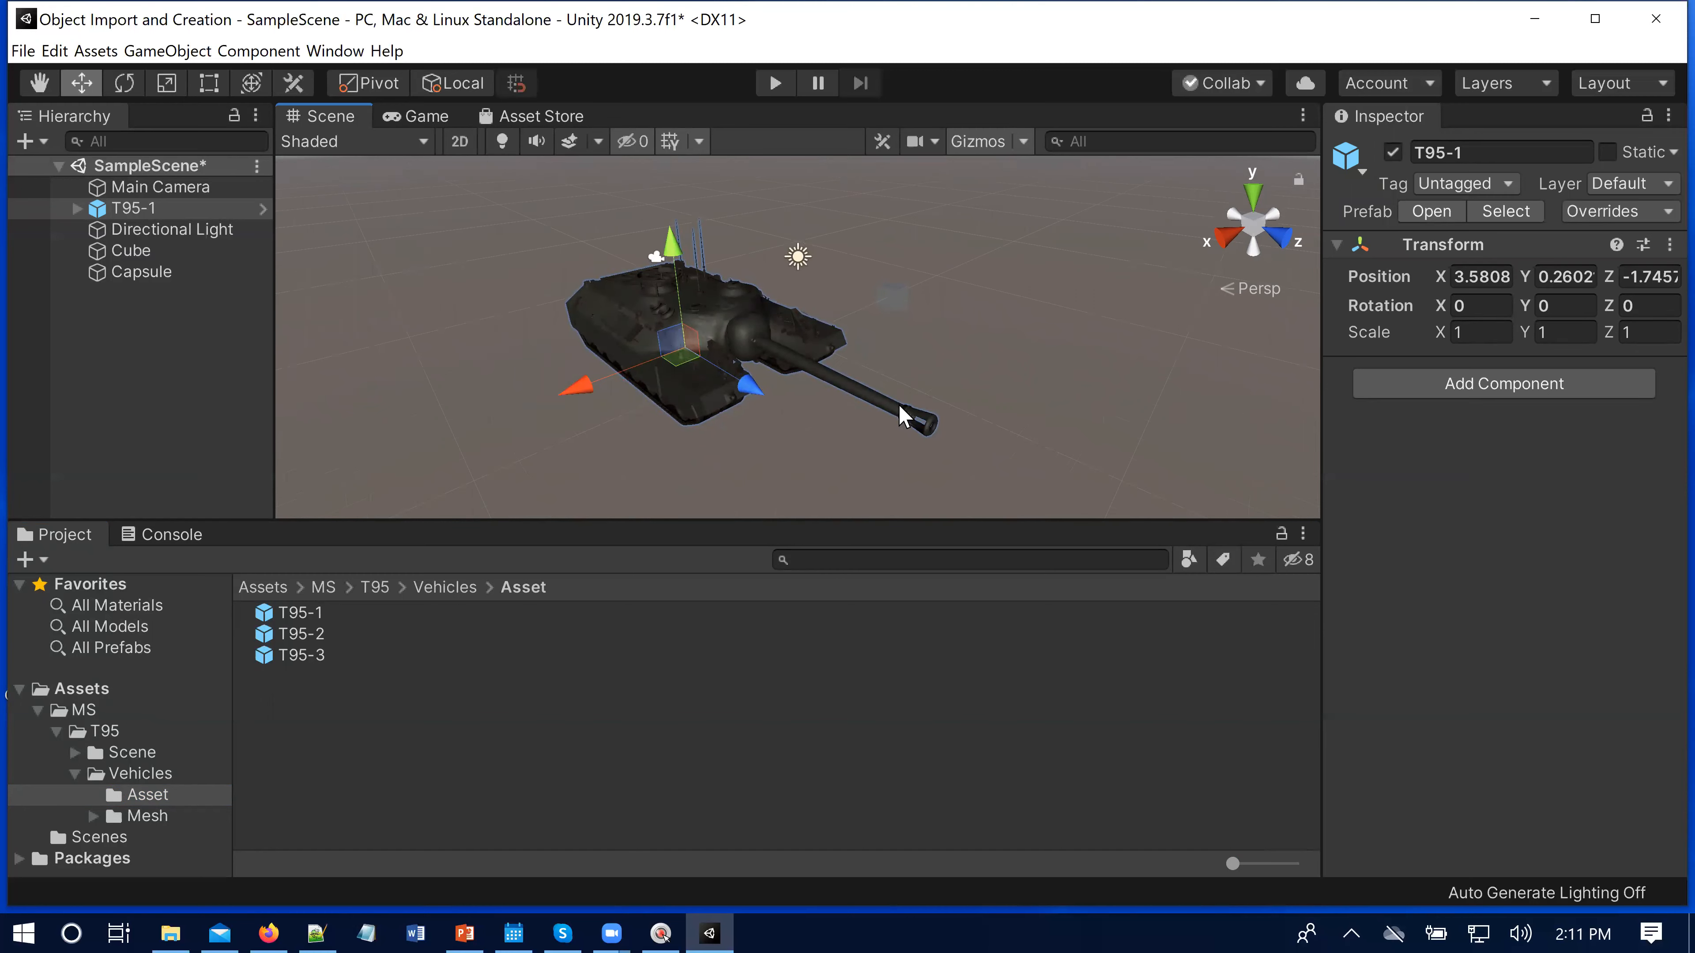
scroll(900, 407, "up", 5)
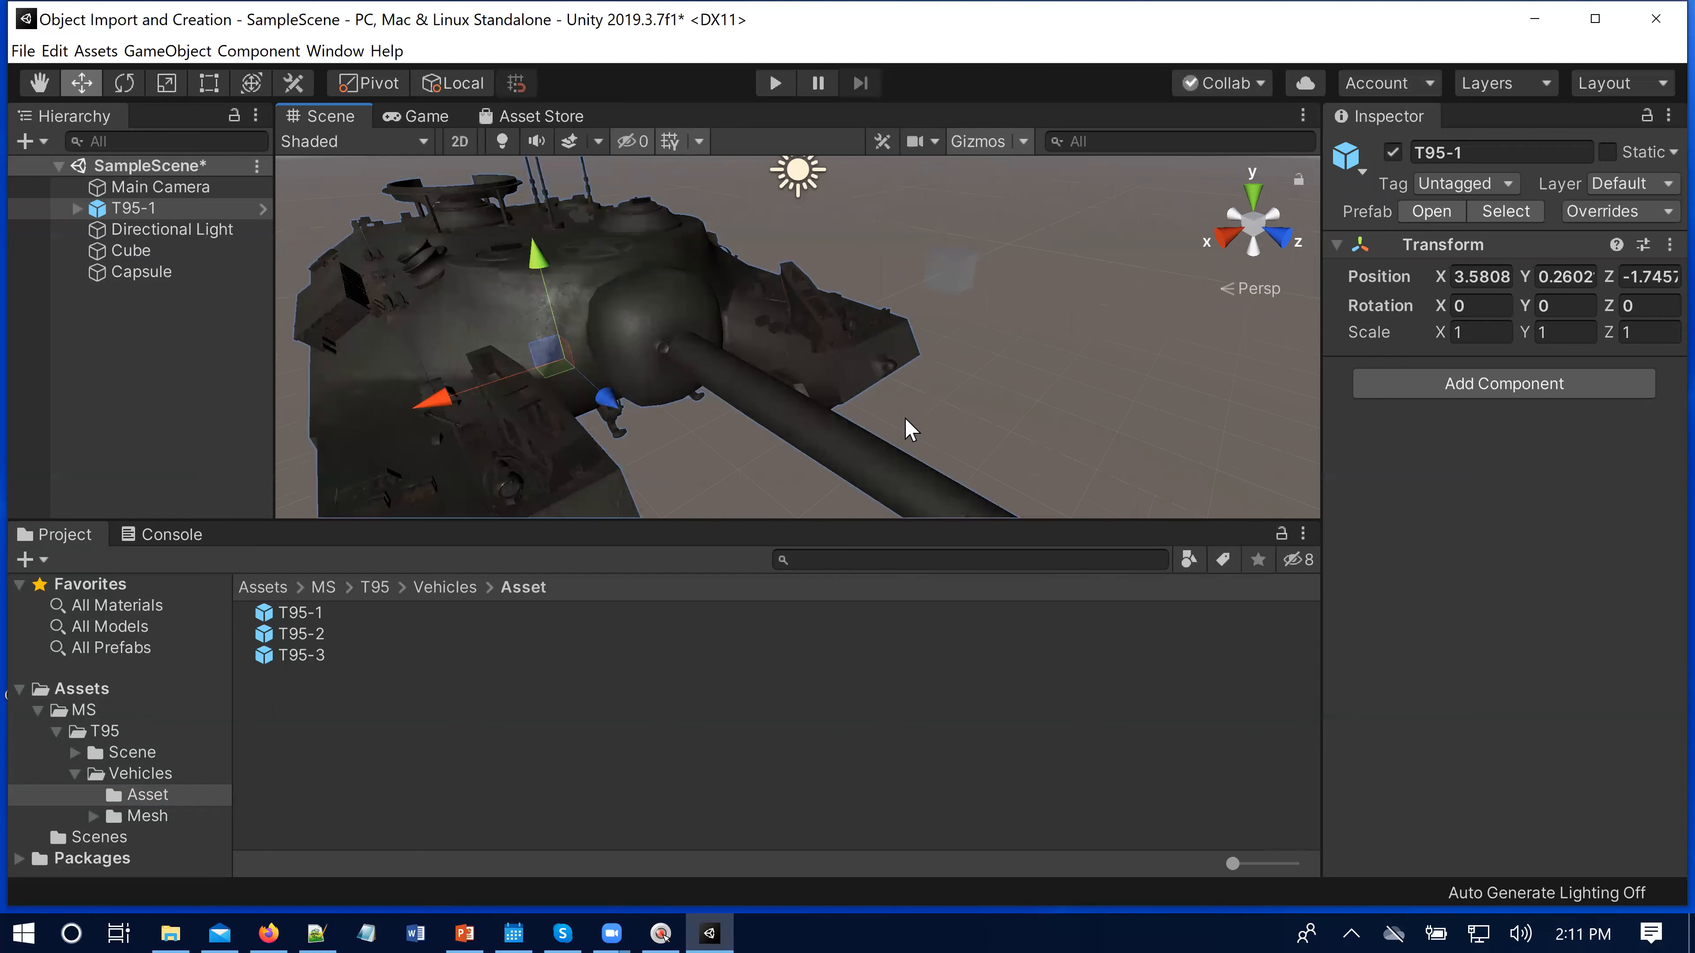
scroll(907, 428, "down", 5)
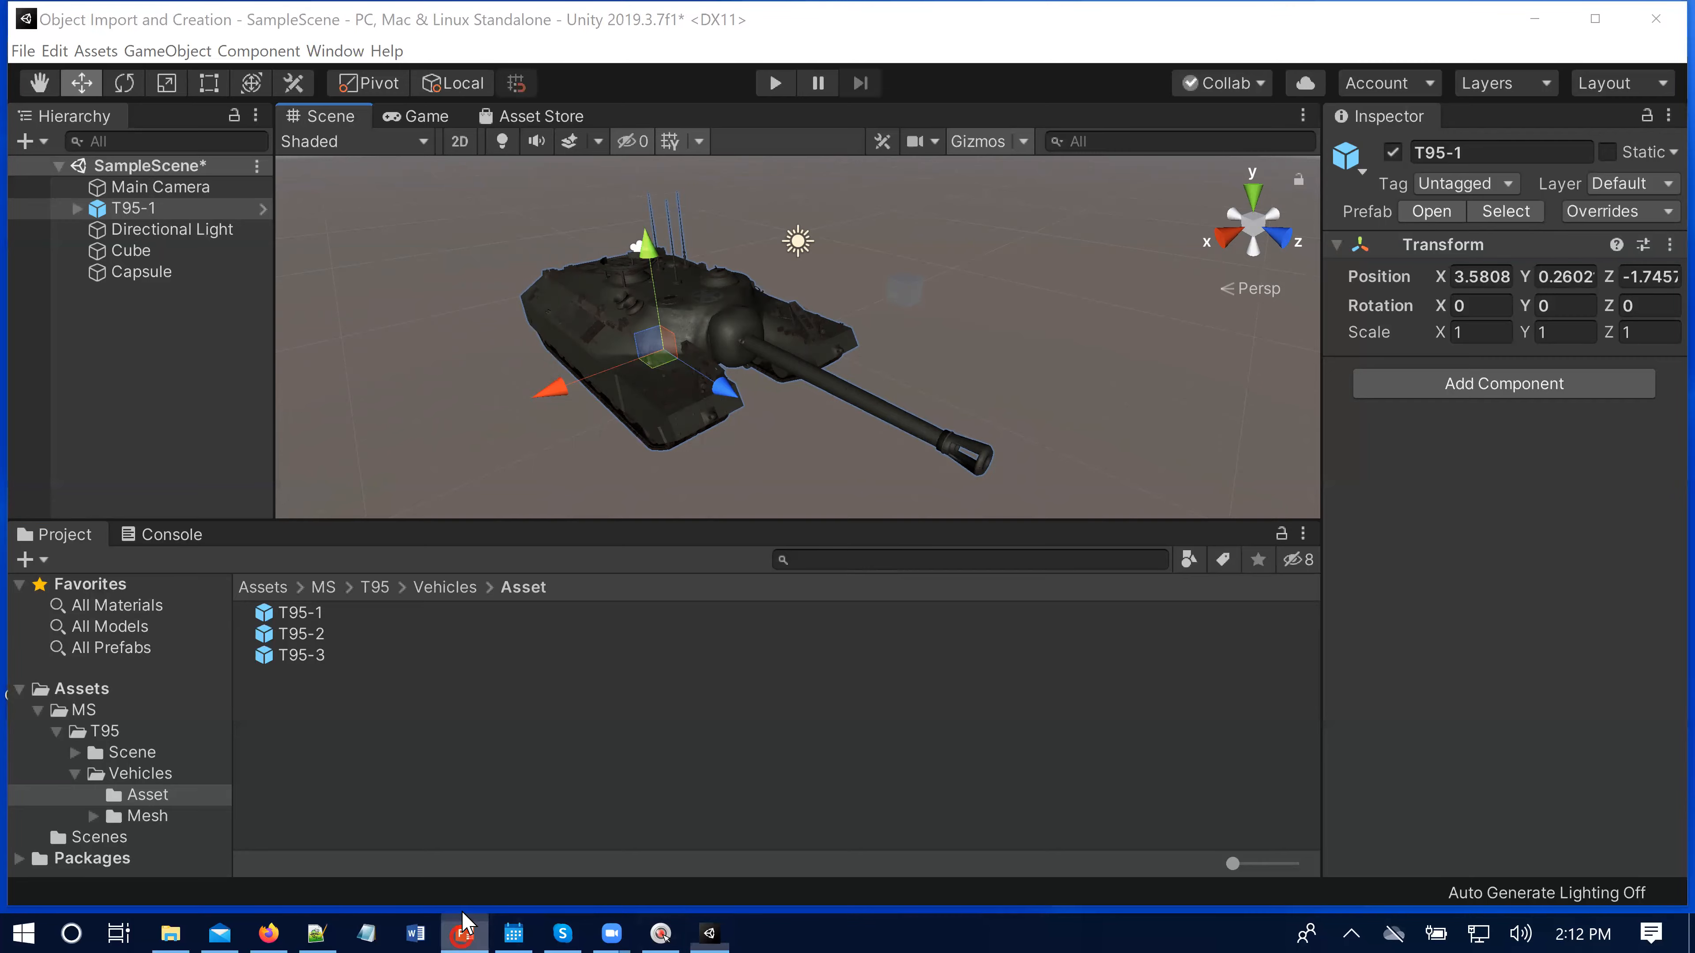
Step: Switch to PowerPoint to consult the Interface slide of the Unity notes
left_click(464, 933)
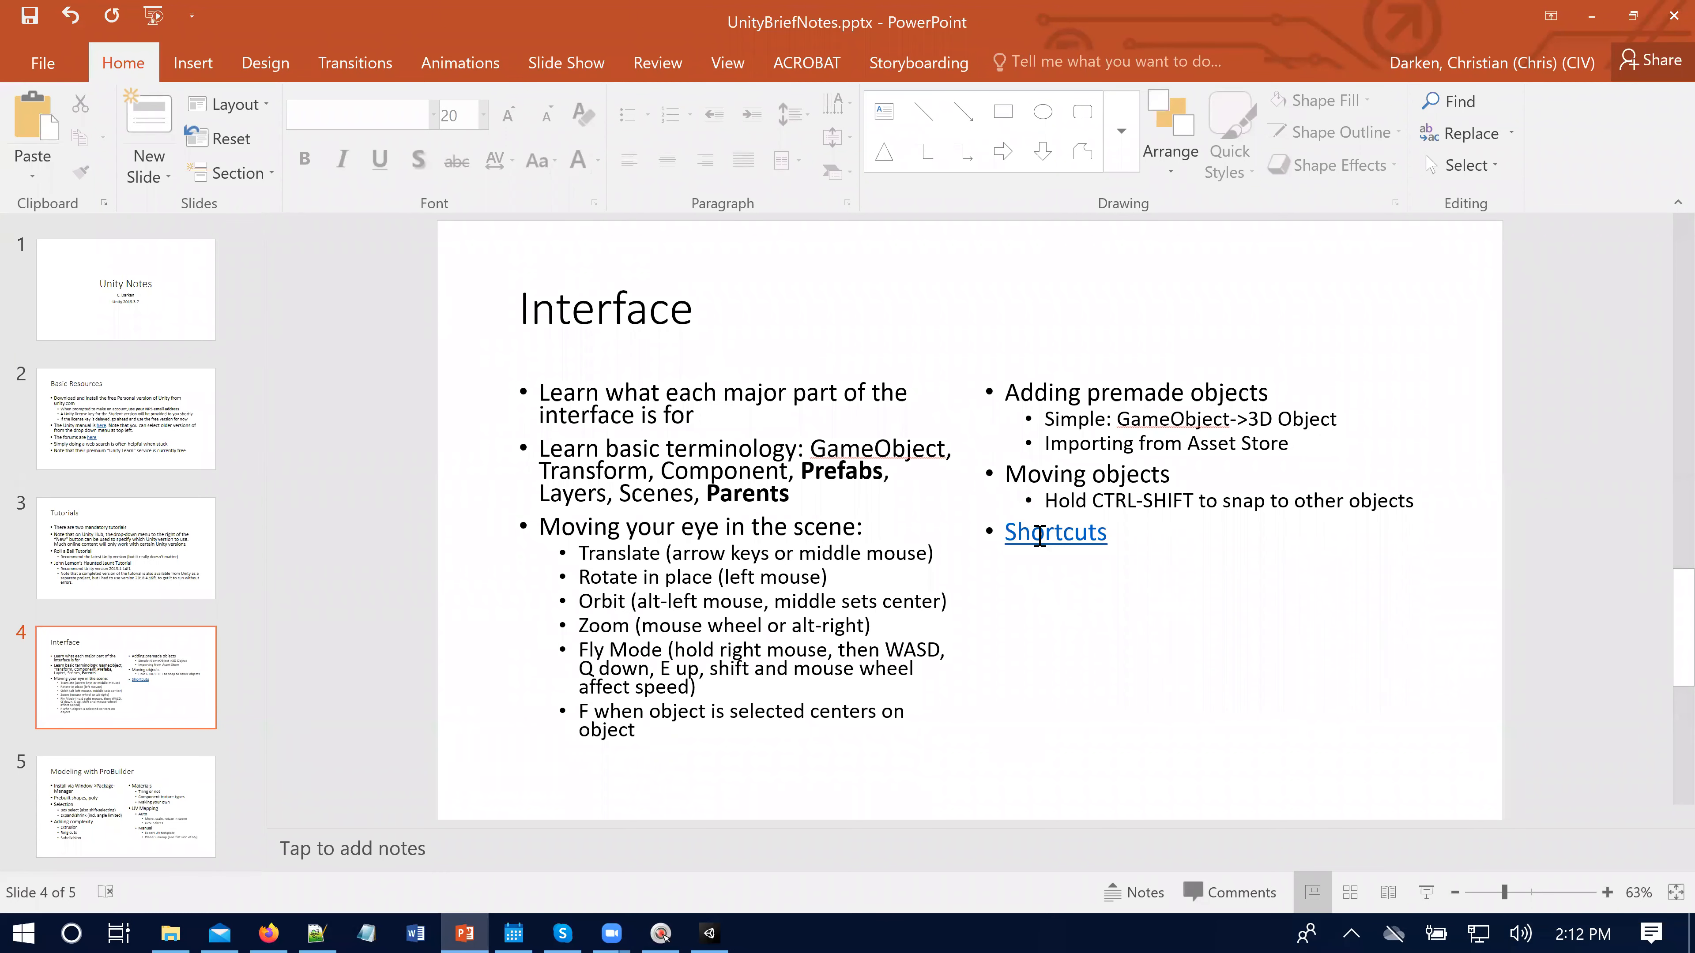
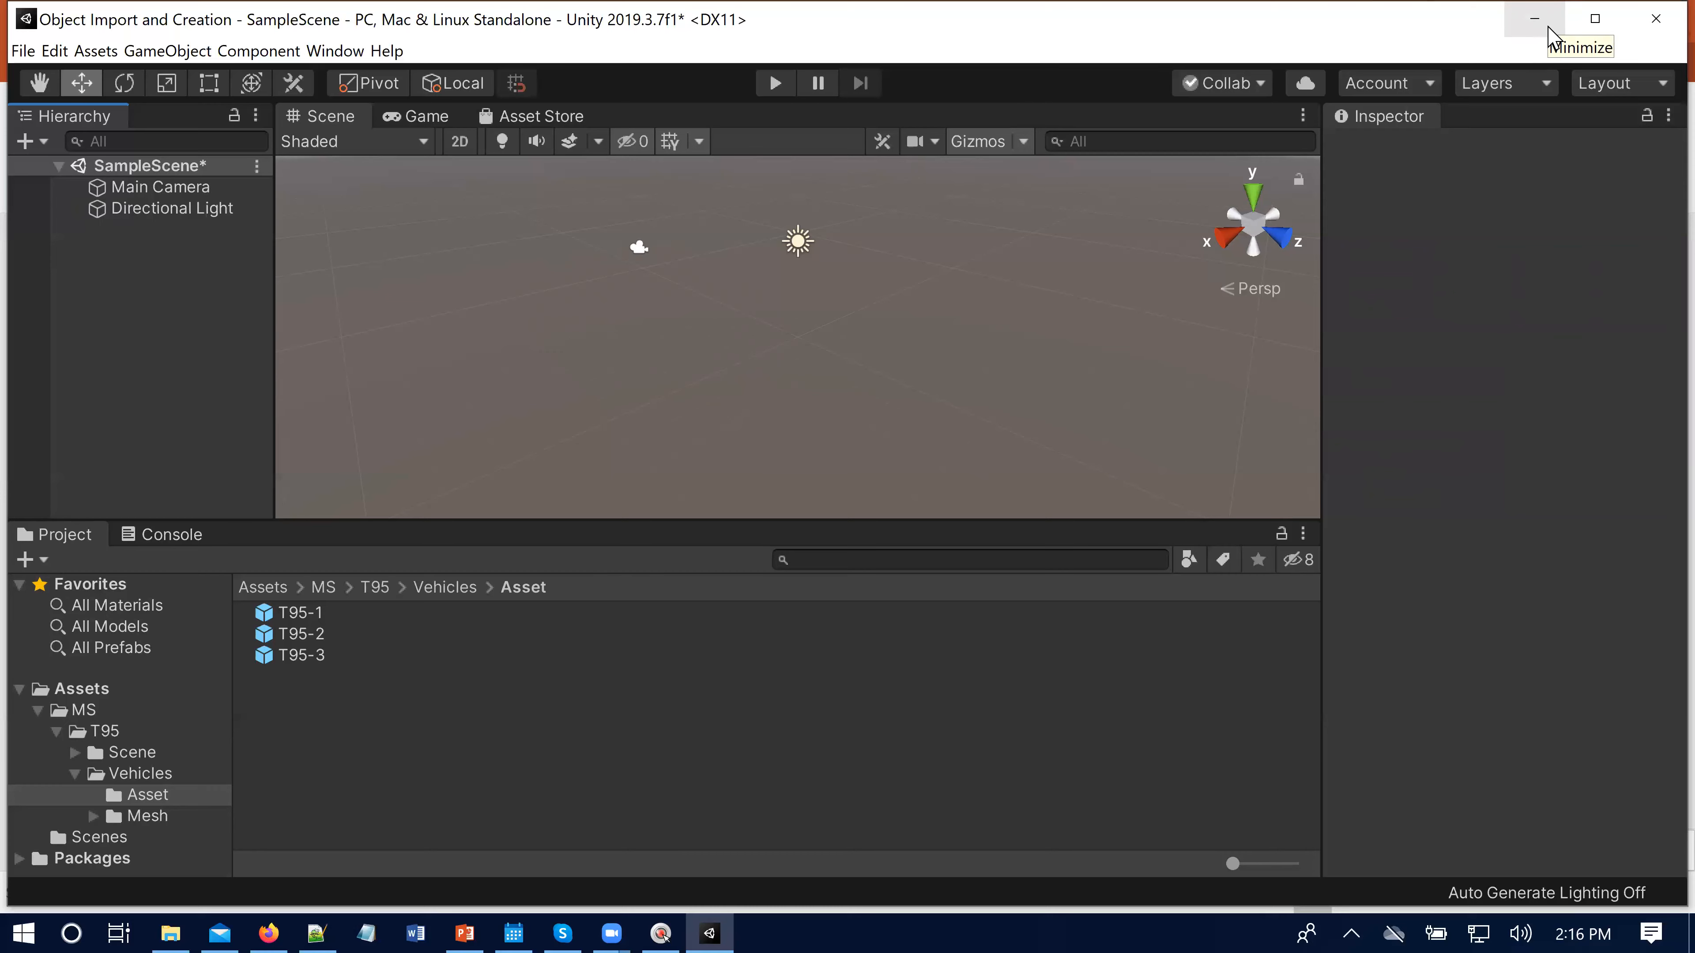
Step: Minimize all windows, launch Blender from the desktop and dismiss its splash screen
key("super+m")
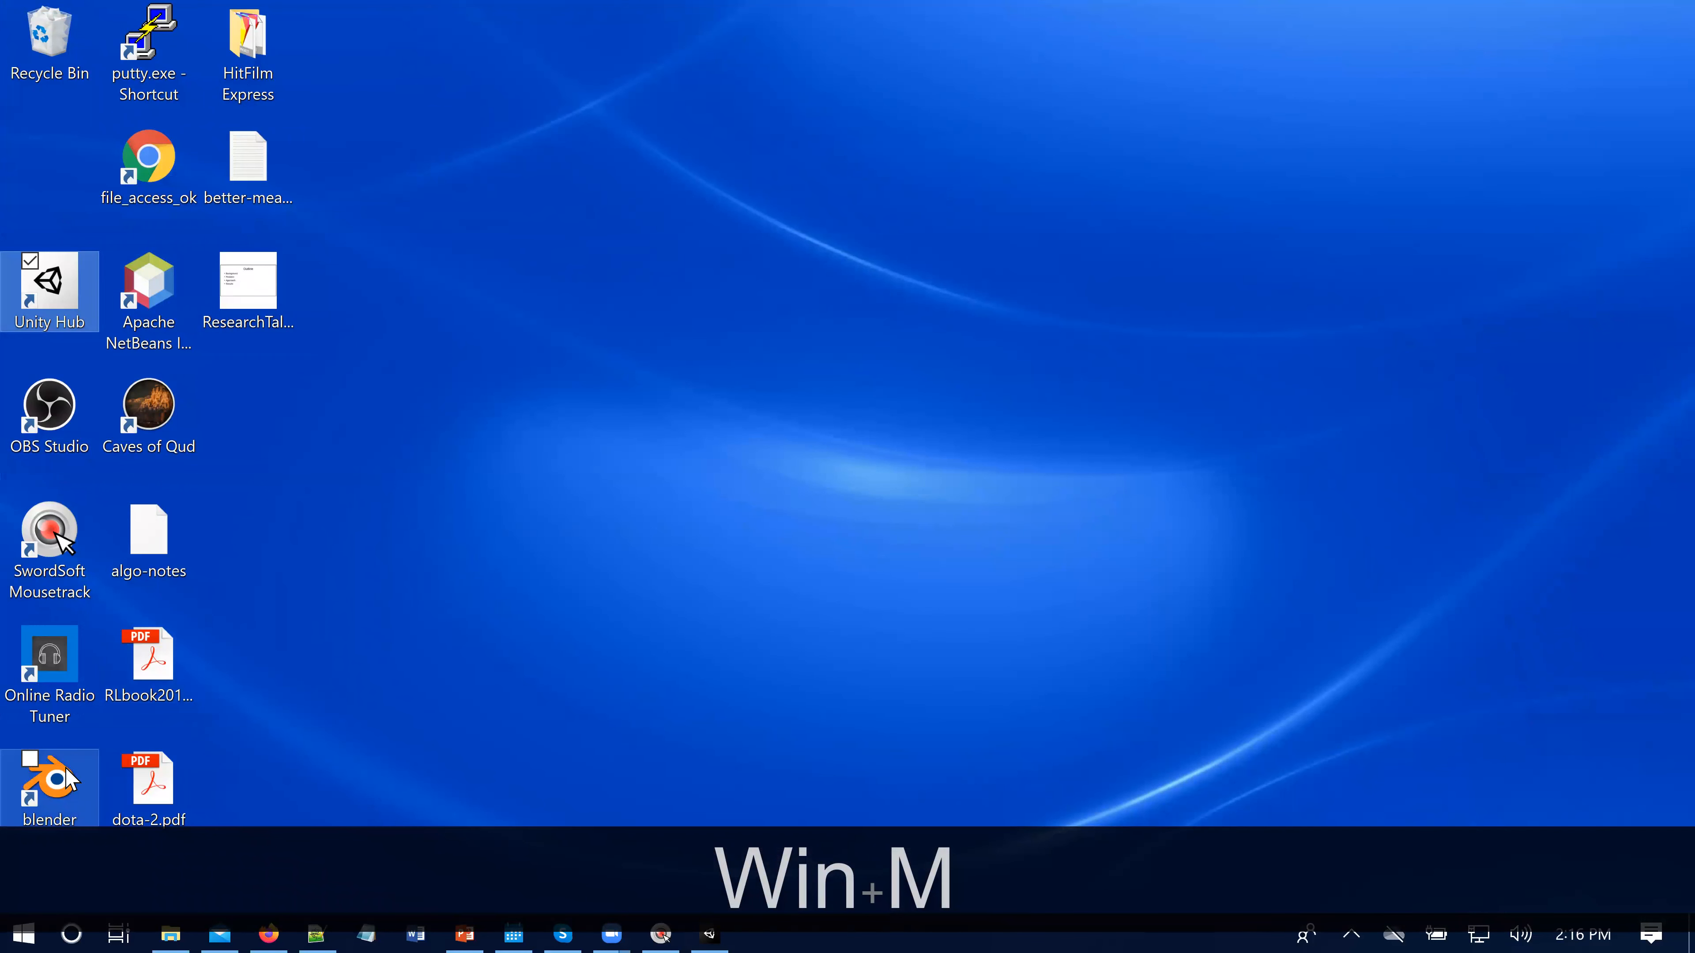
double_click(50, 780)
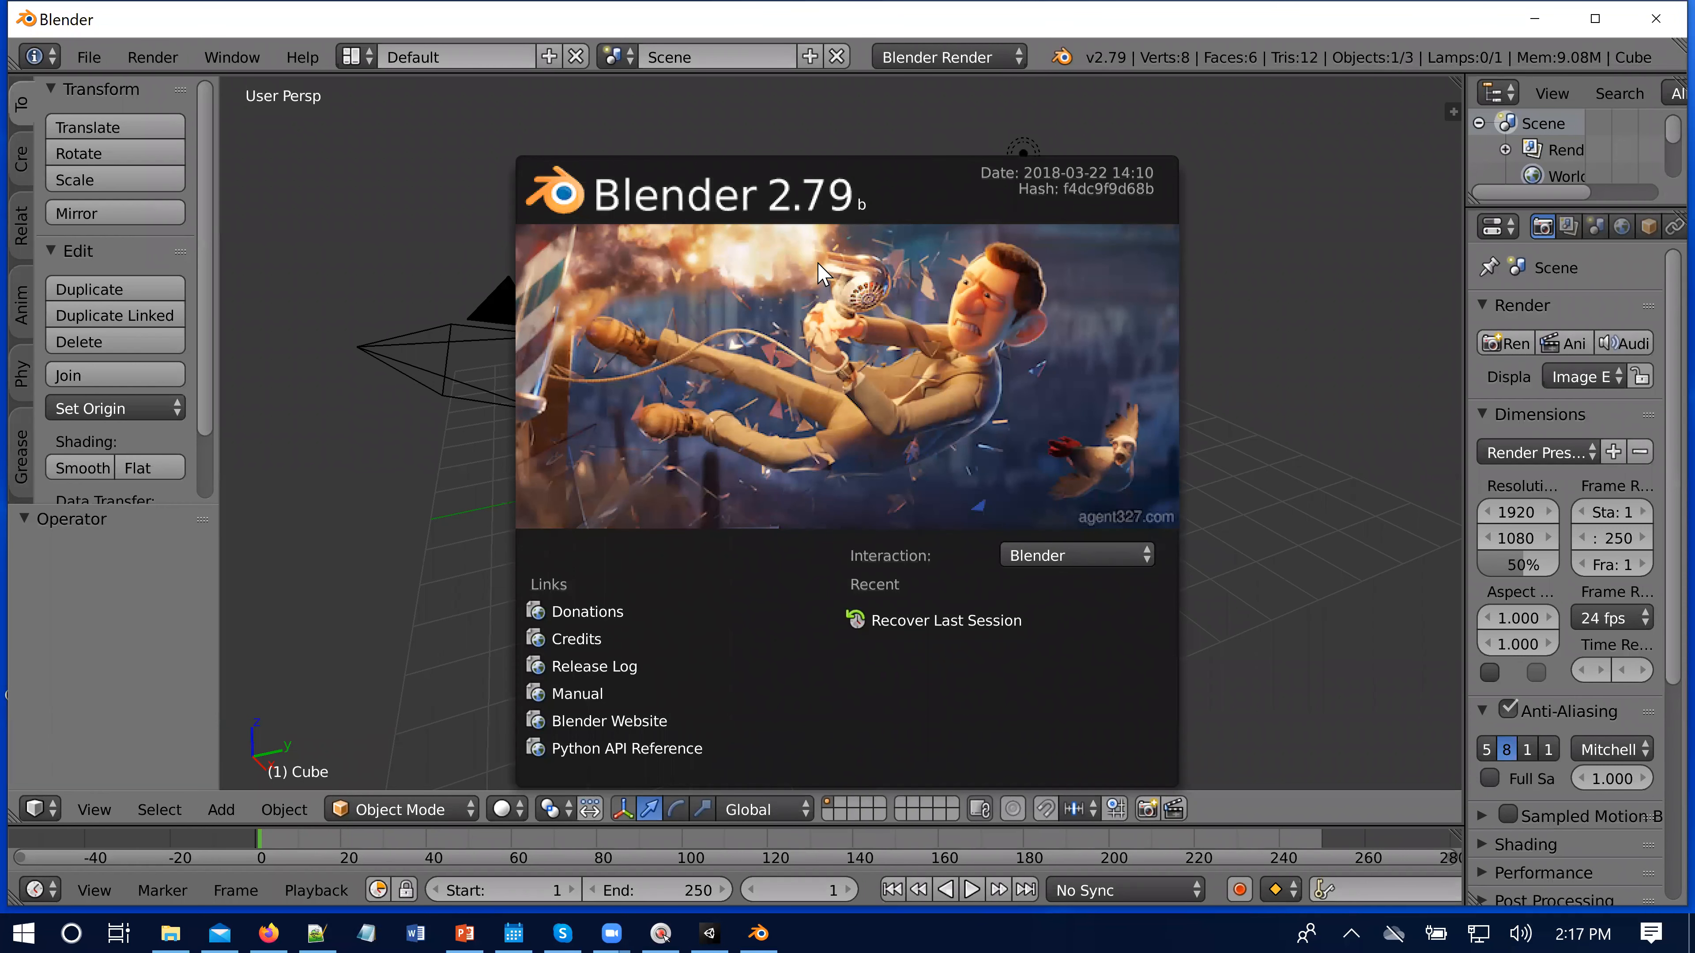
left_click(1286, 334)
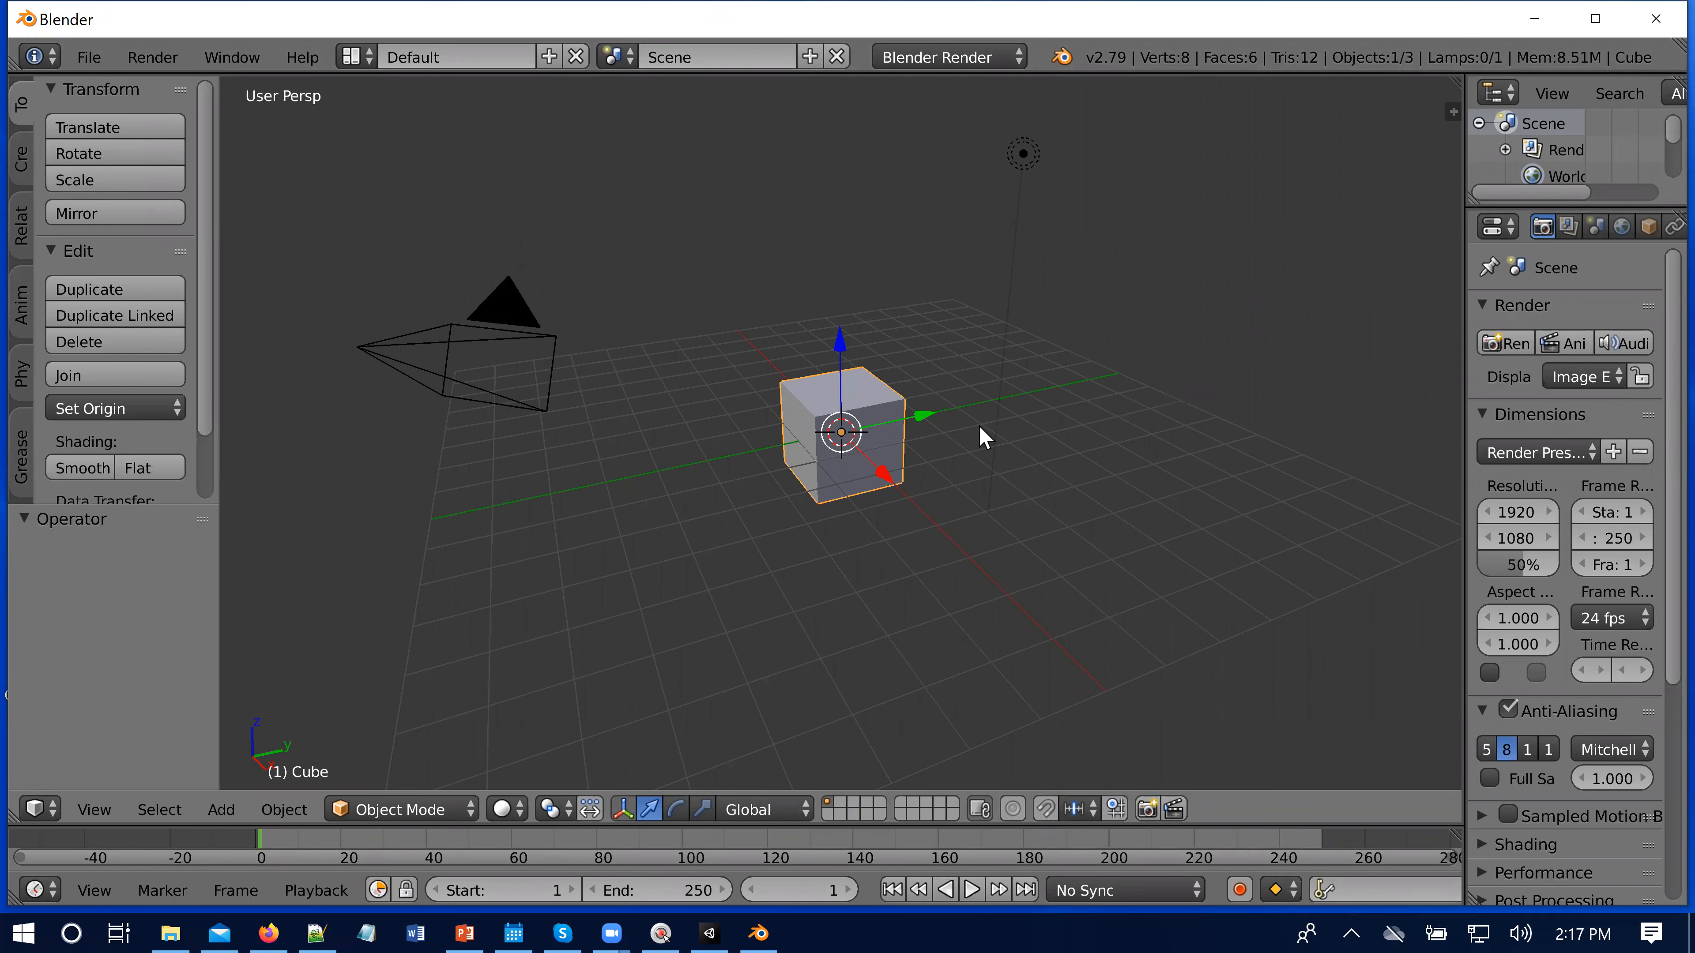
Step: Look over the default cube scene and the Relations and Transform tools in Blender
scroll(984, 438, "down", 2)
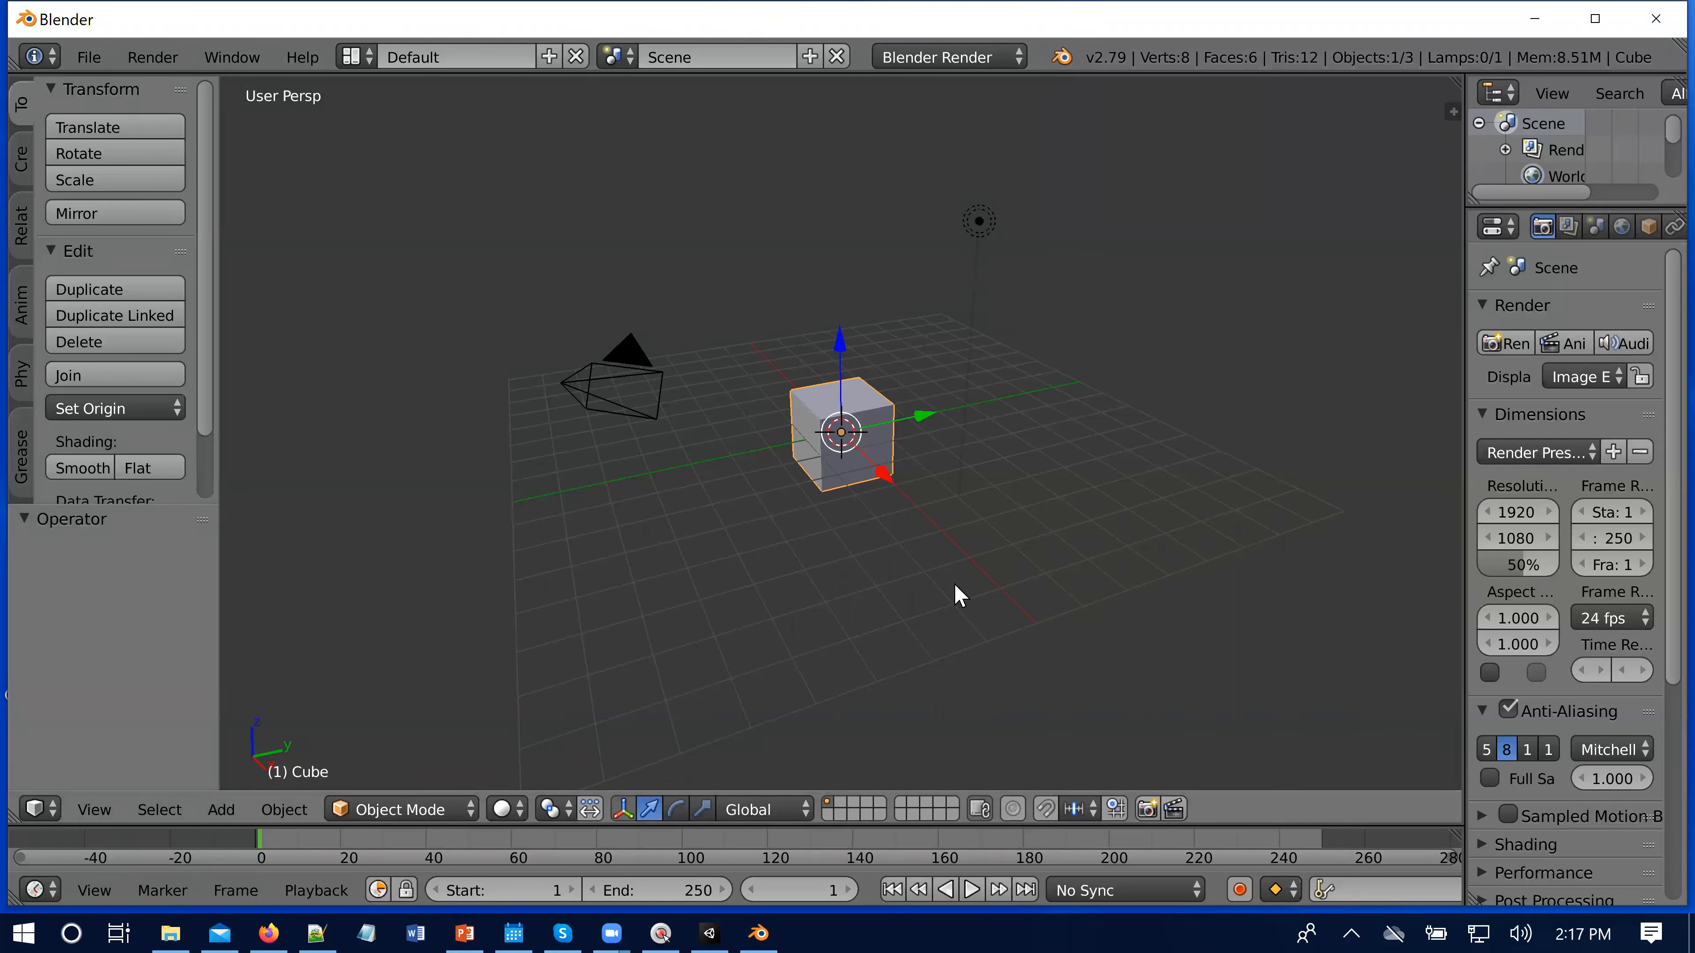
left_click(17, 213)
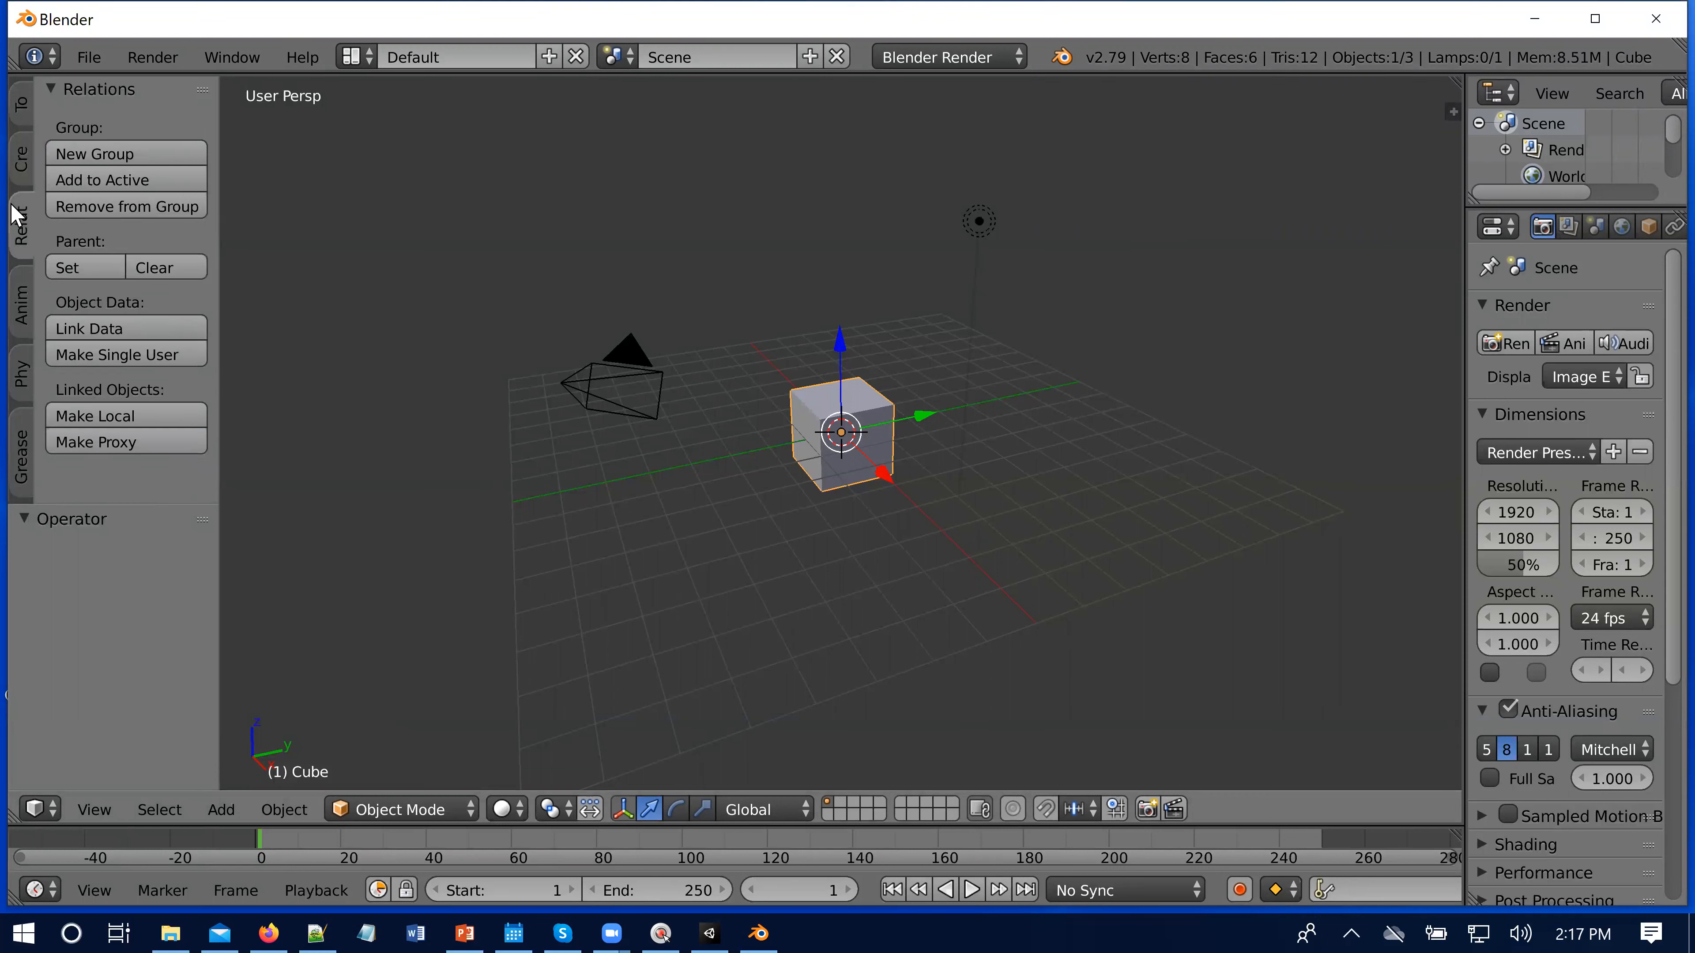
left_click(23, 108)
left_click(213, 60)
left_click(216, 63)
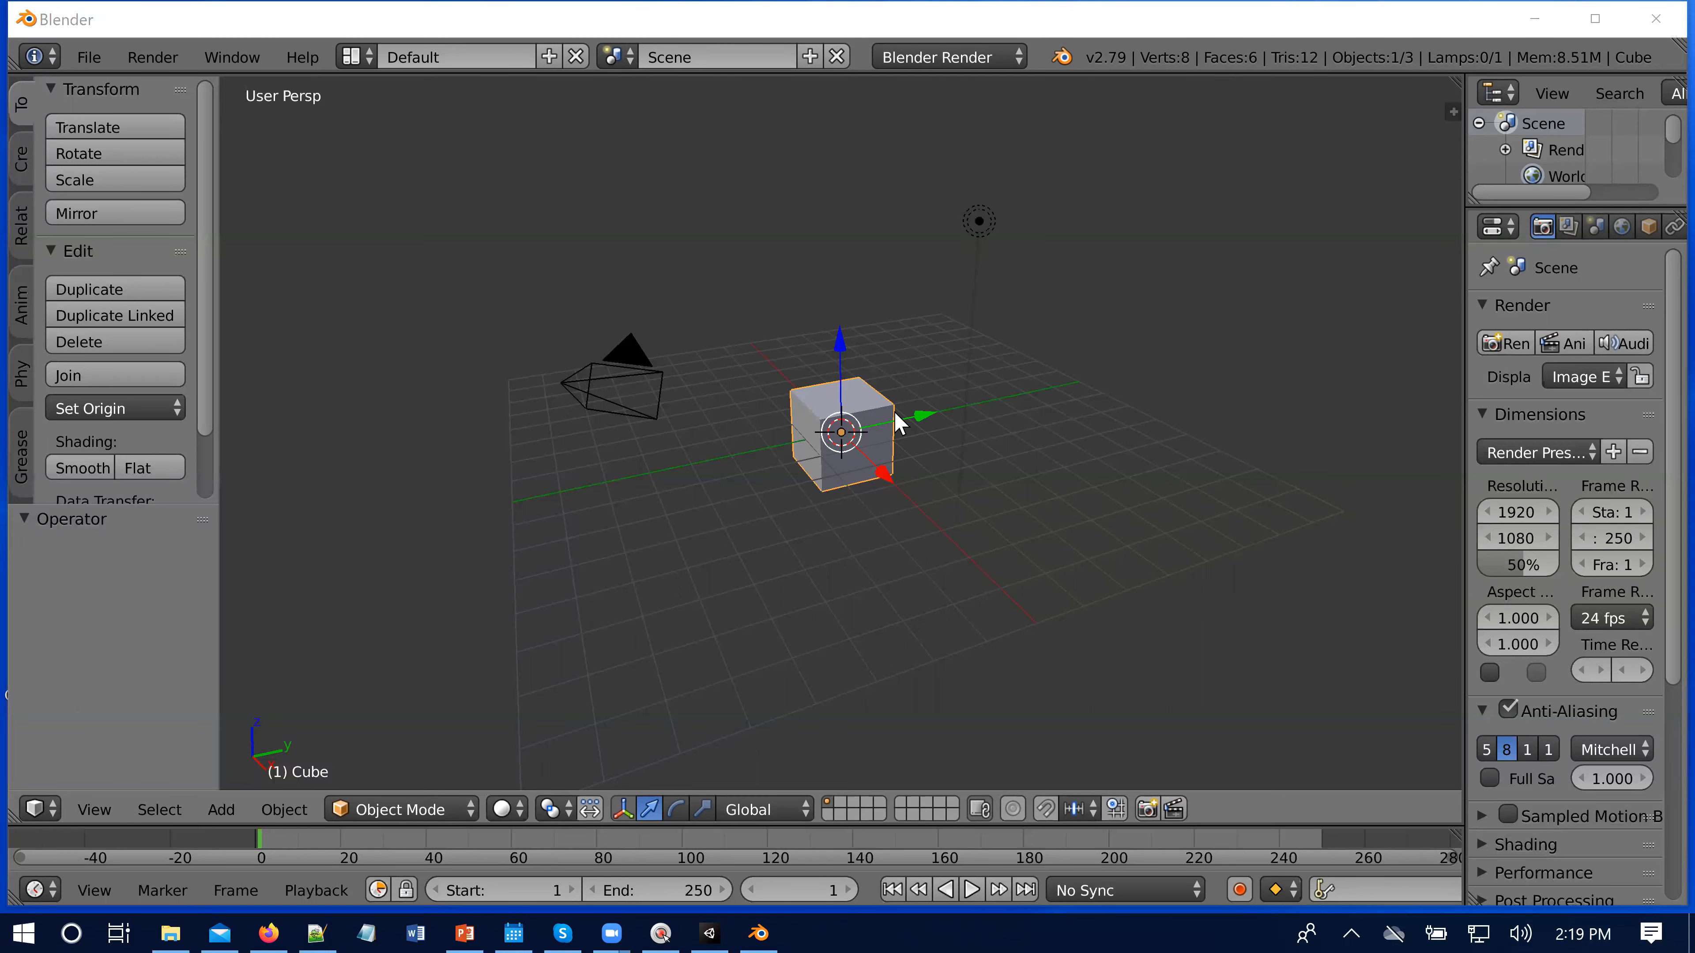
Step: Minimize Blender, return to the Unity project and open the Package Manager
left_click(1535, 18)
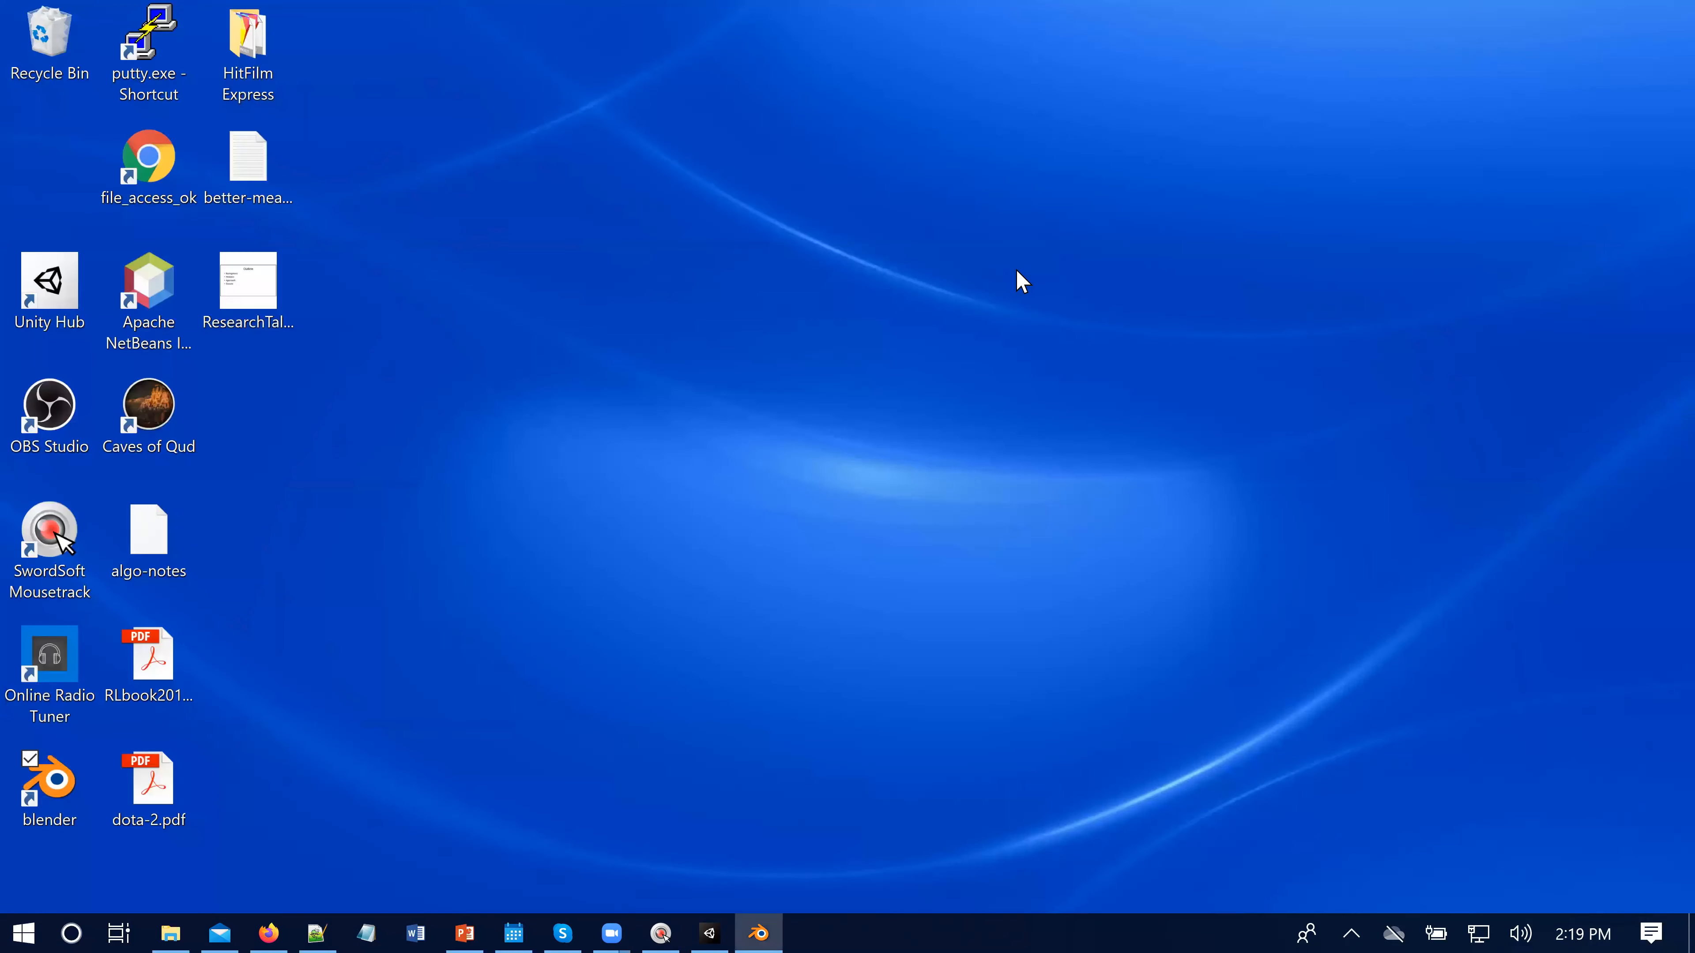
mouse_move(689, 911)
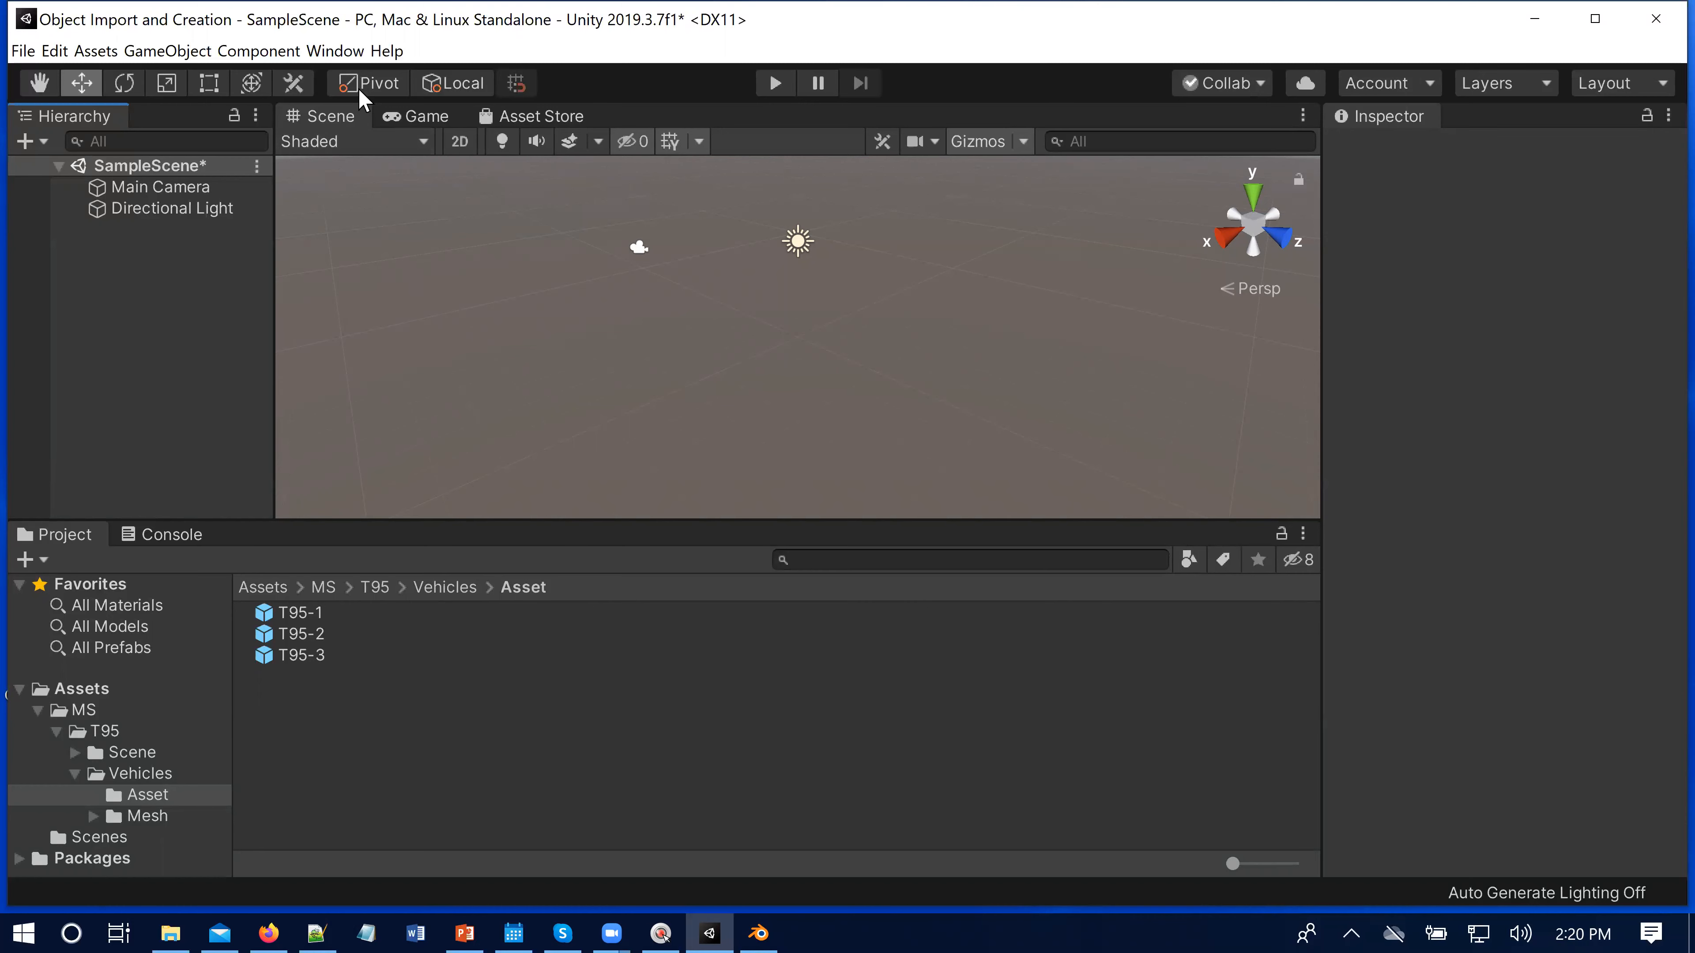
left_click(335, 52)
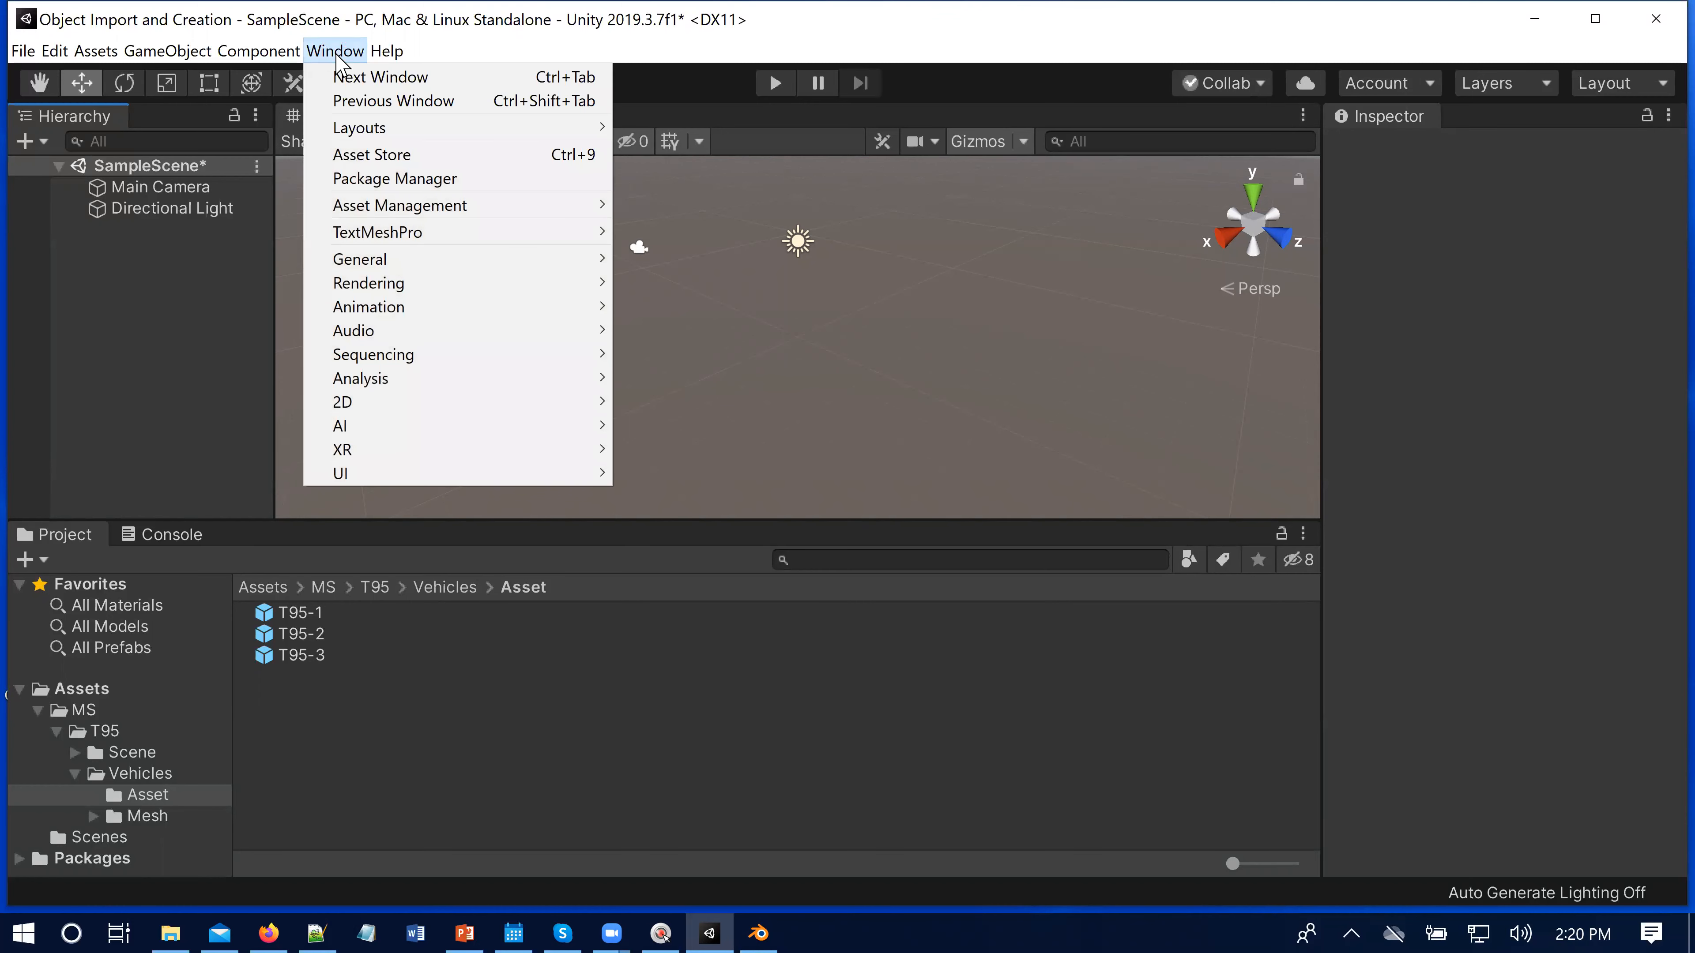
left_click(390, 179)
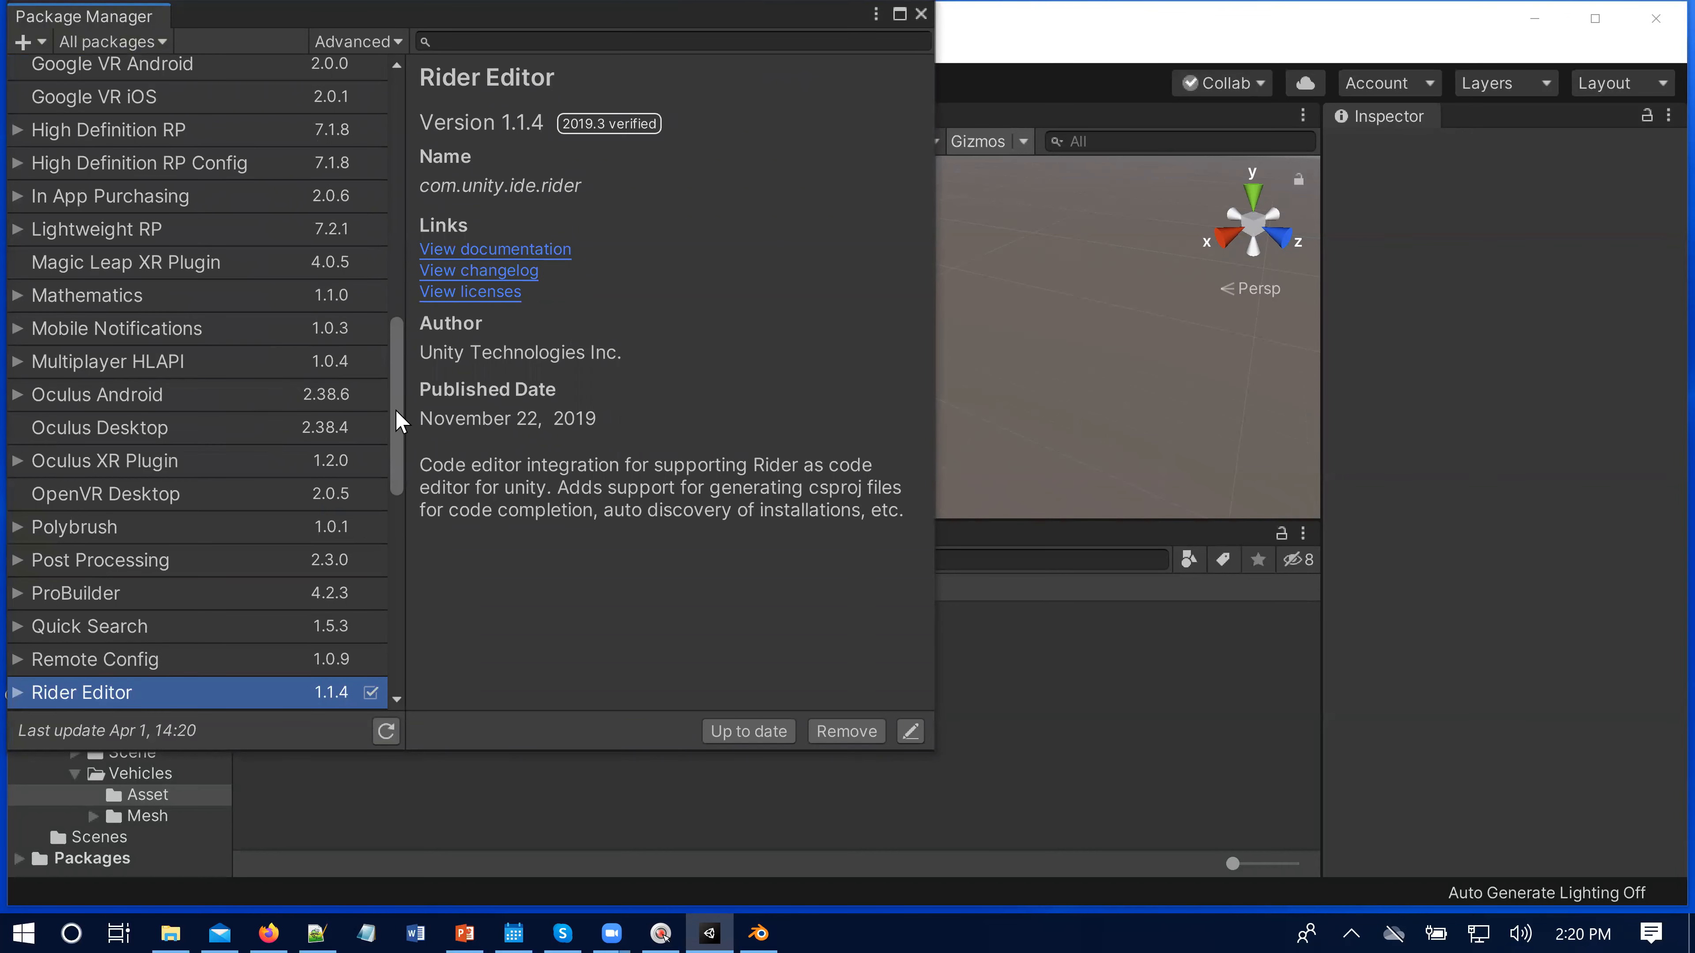
Step: Find the ProBuilder 4.2.3 package in the package list and install it
scroll(391, 507, "down", 10)
scroll(380, 627, "down", 1)
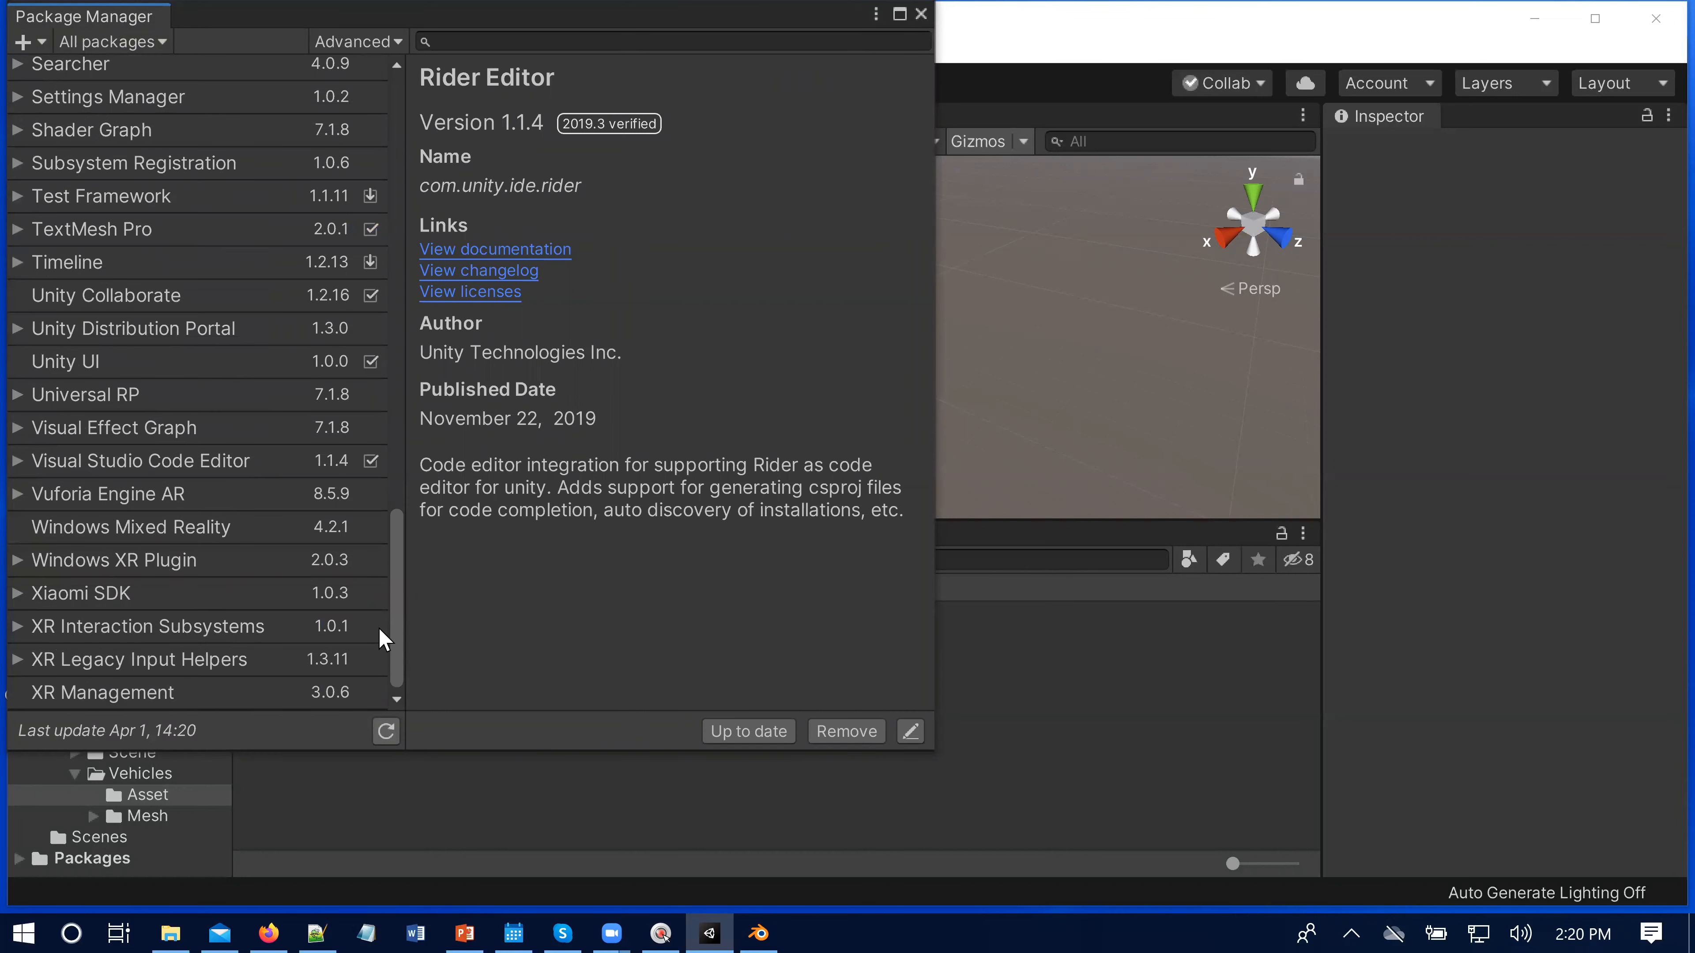
scroll(387, 577, "up", 3)
left_click_drag(397, 566, 404, 526)
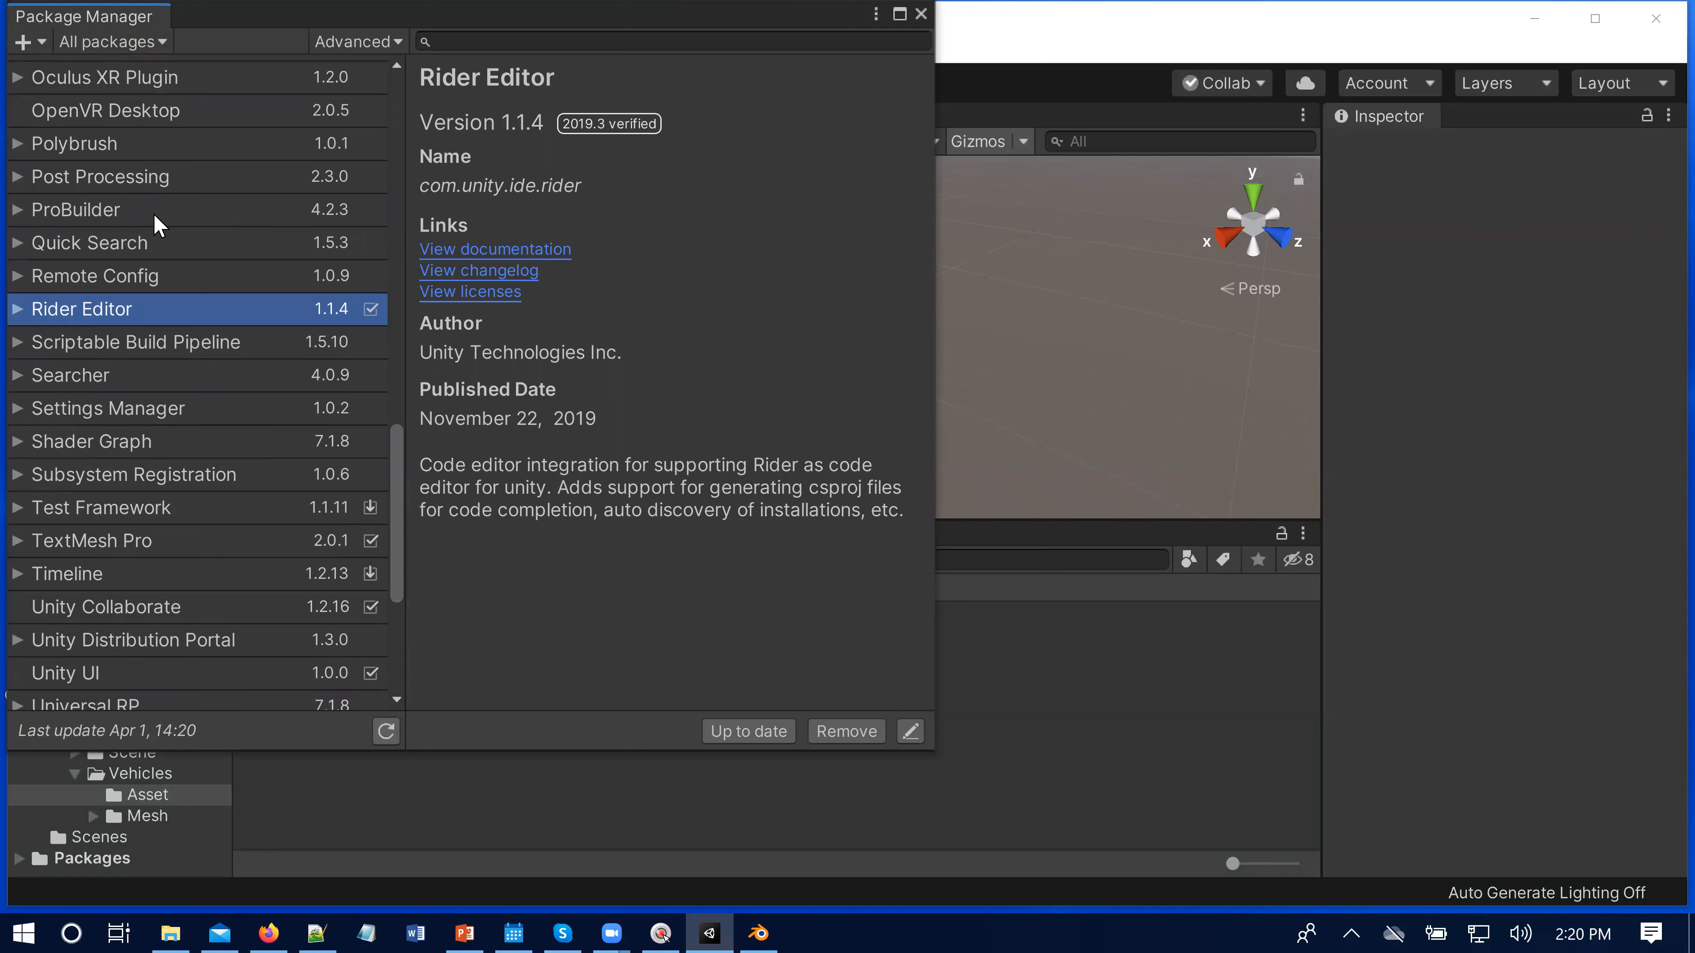
left_click(157, 214)
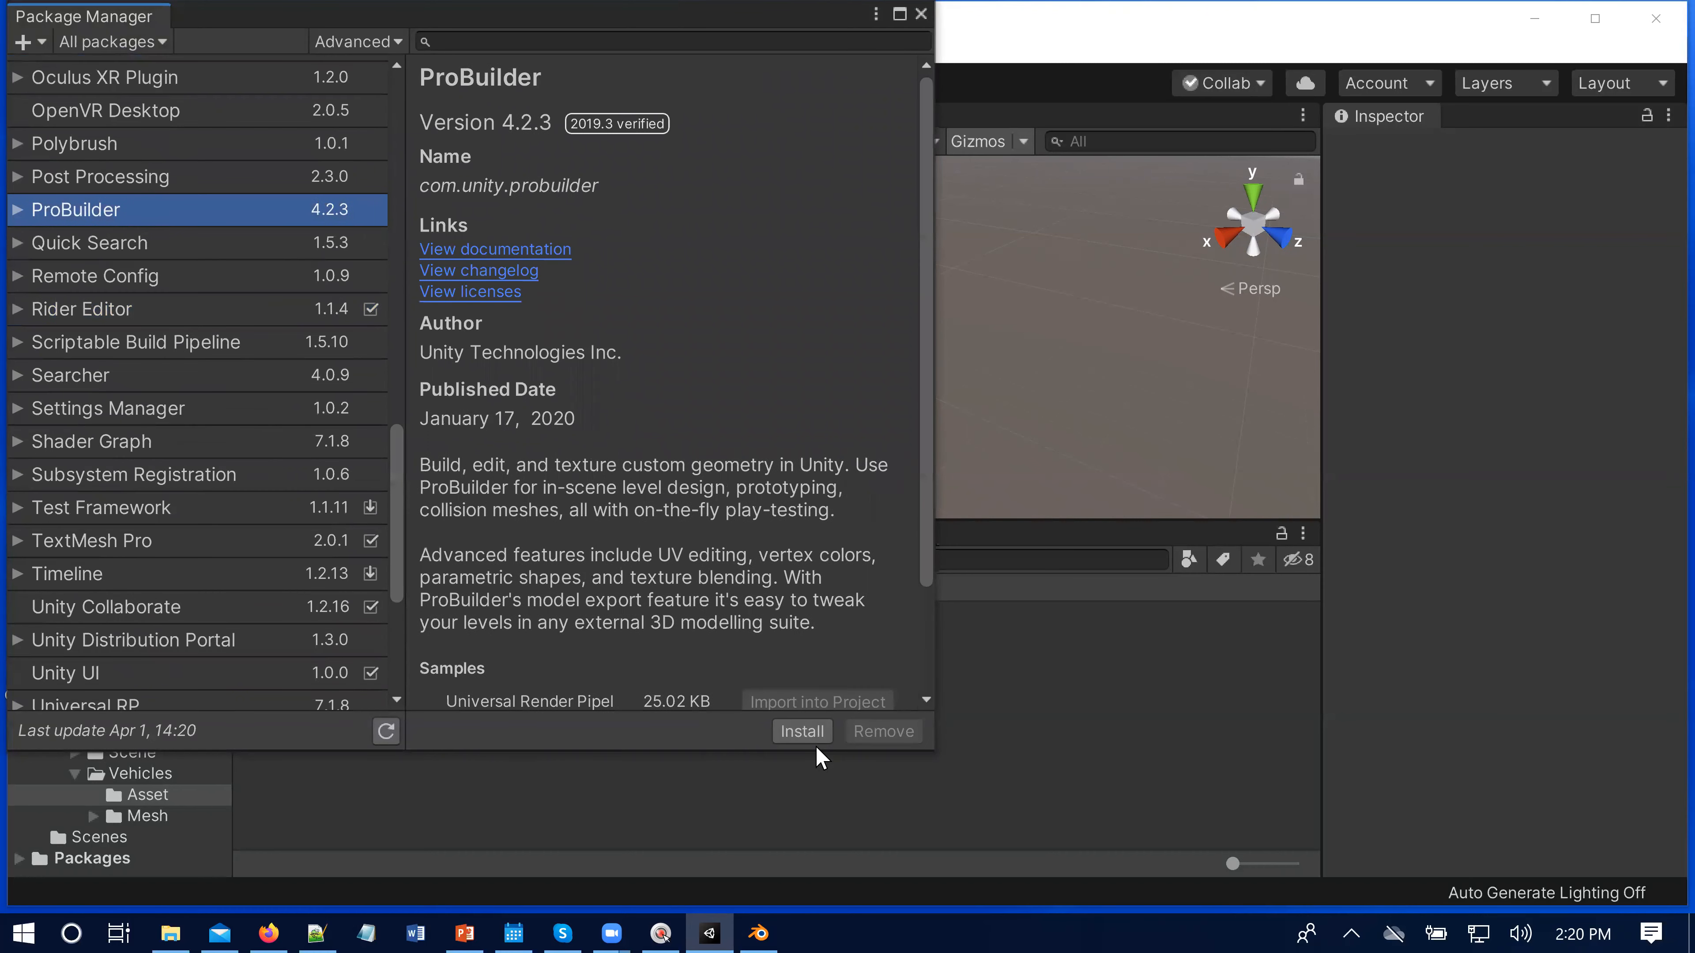
left_click(807, 731)
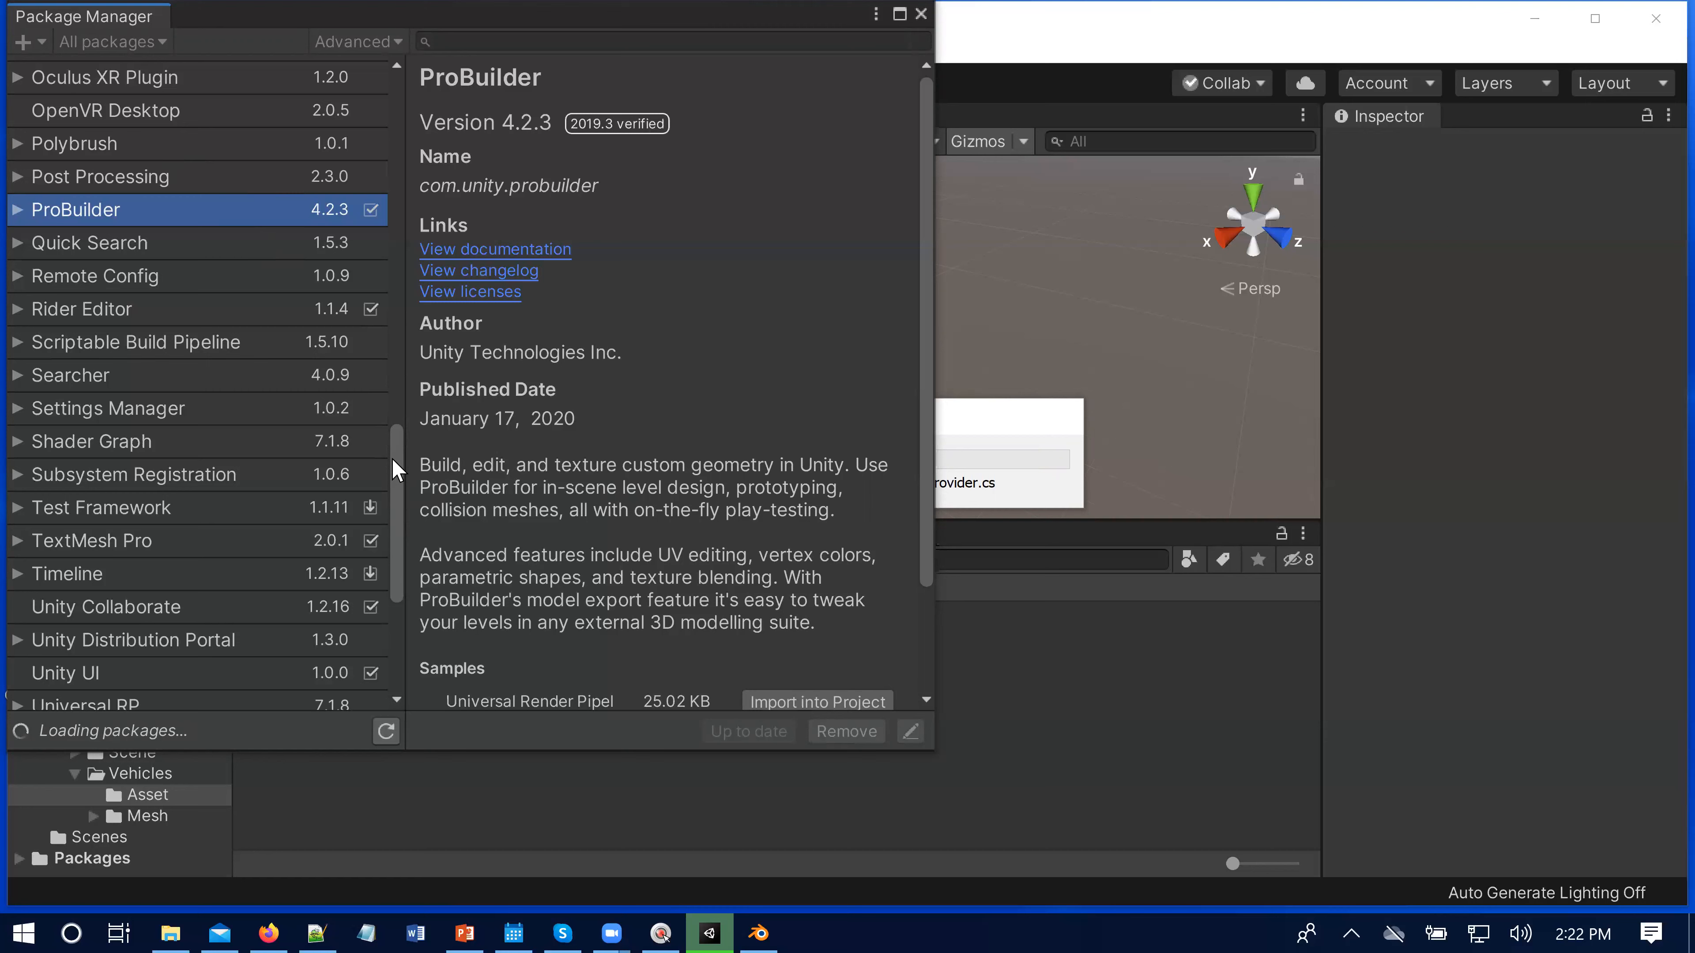
Step: Reposition the Package Manager window and look through the list of available packages around ProBuilder
left_click(396, 361)
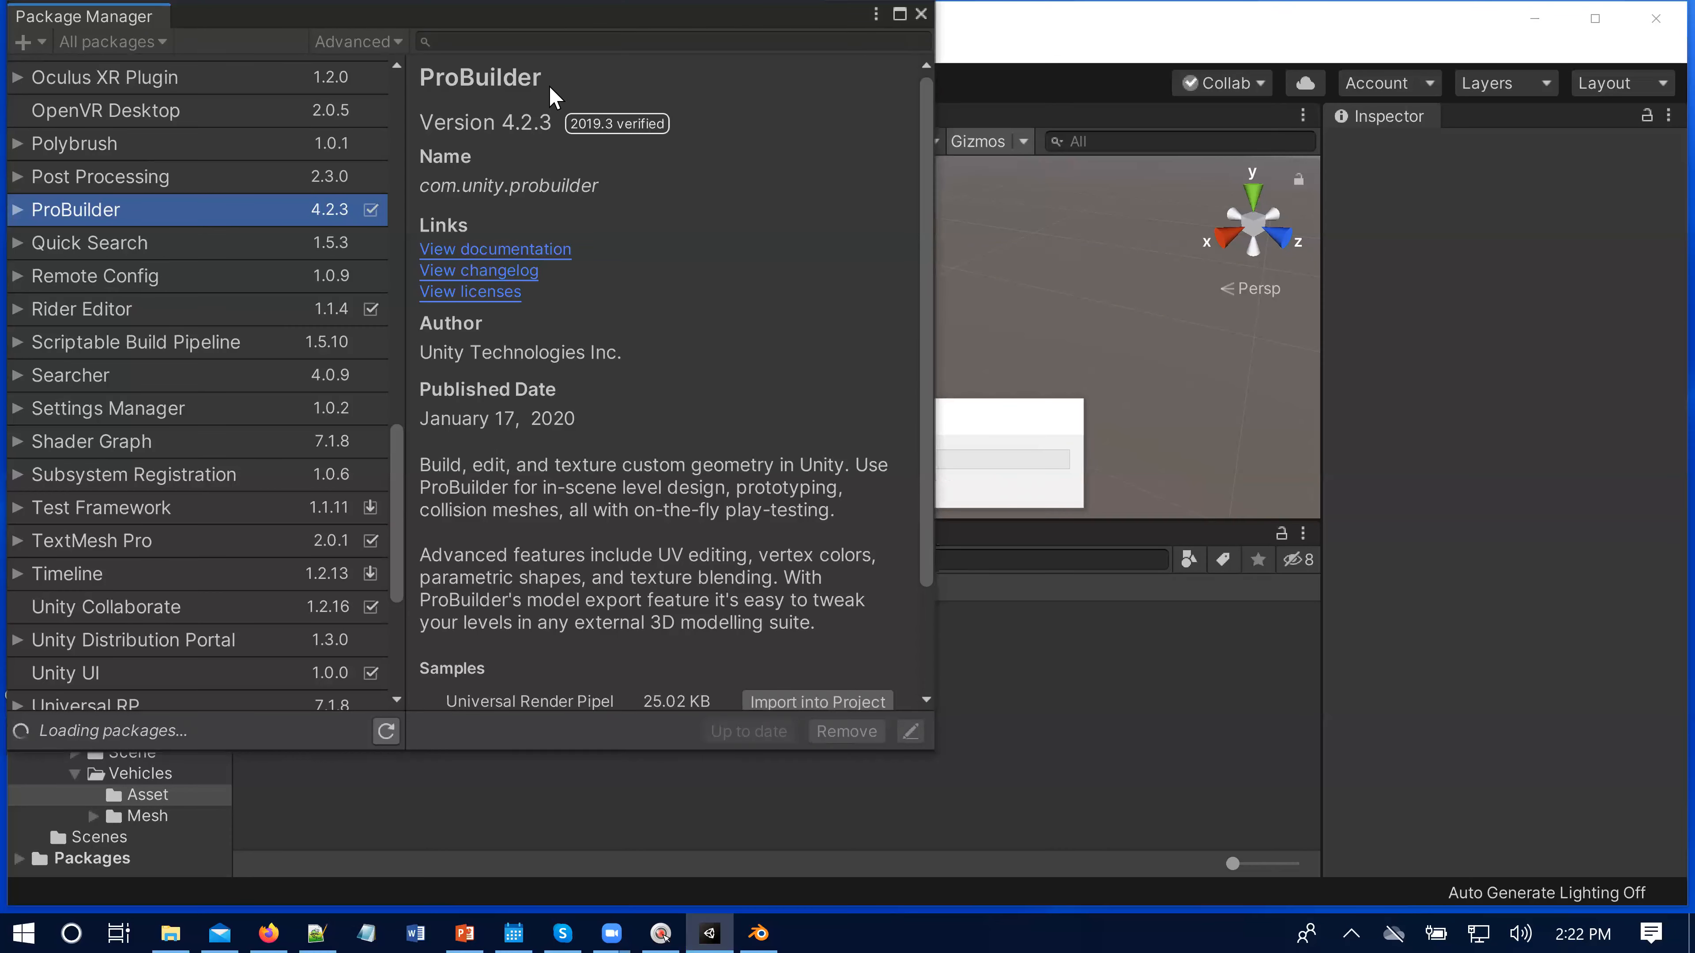
left_click_drag(527, 14, 523, 102)
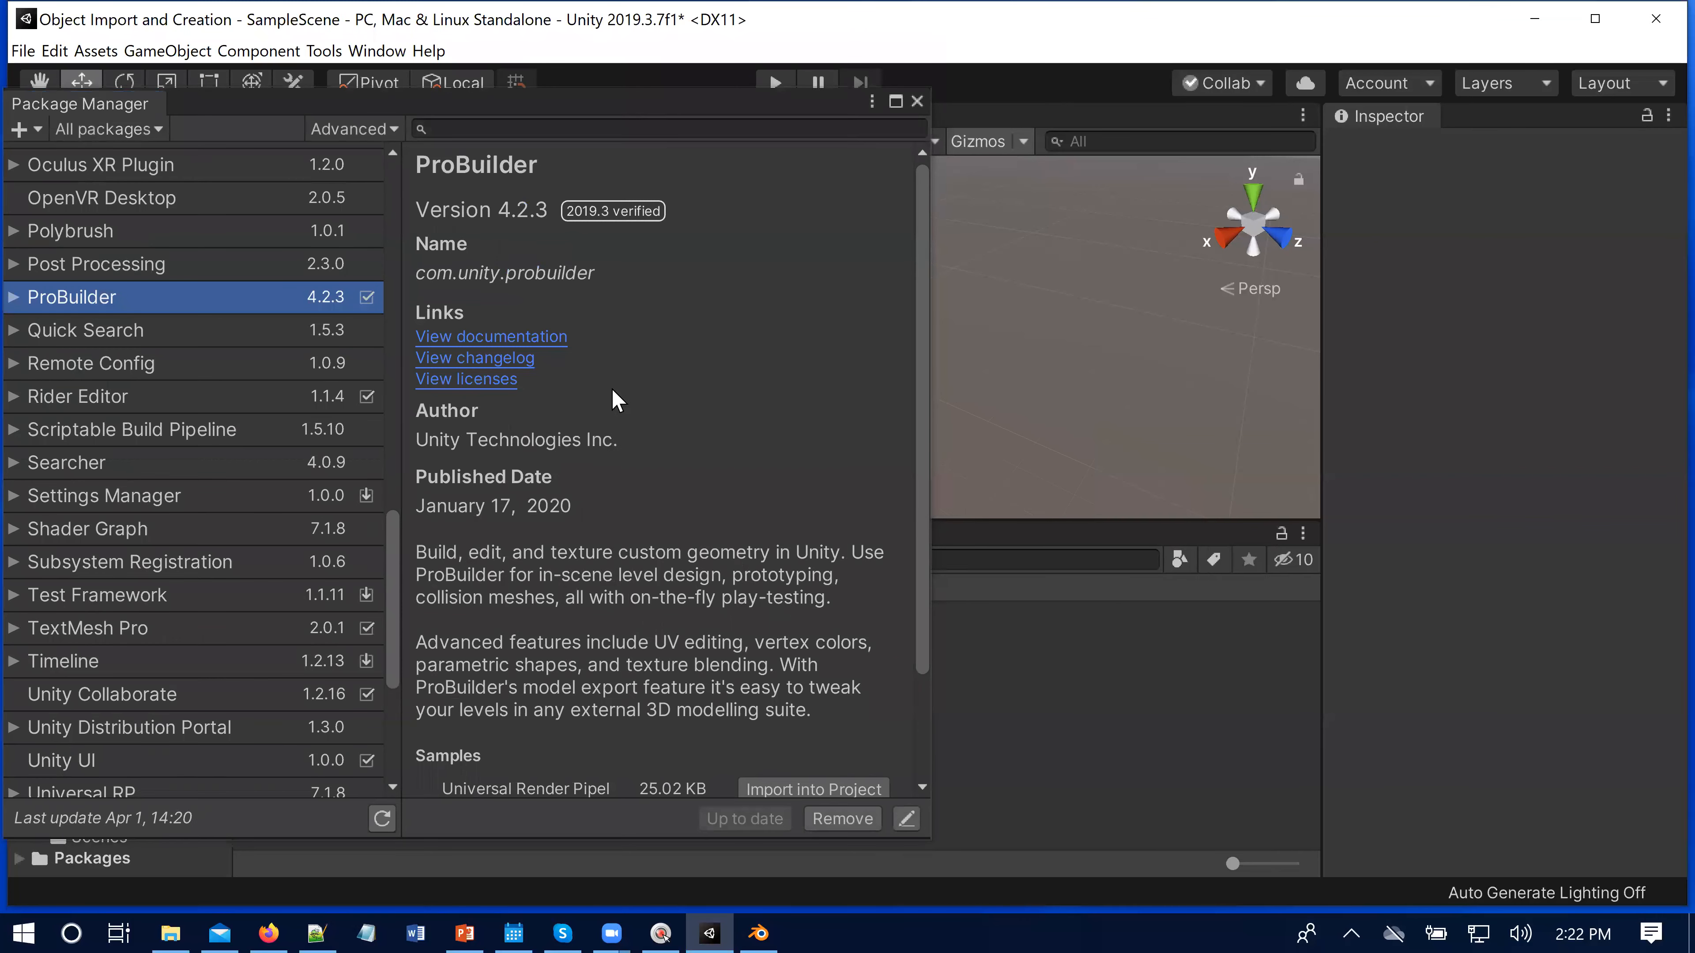
scroll(395, 454, "up", 3)
scroll(394, 414, "down", 2)
scroll(393, 360, "up", 10)
scroll(398, 394, "down", 5)
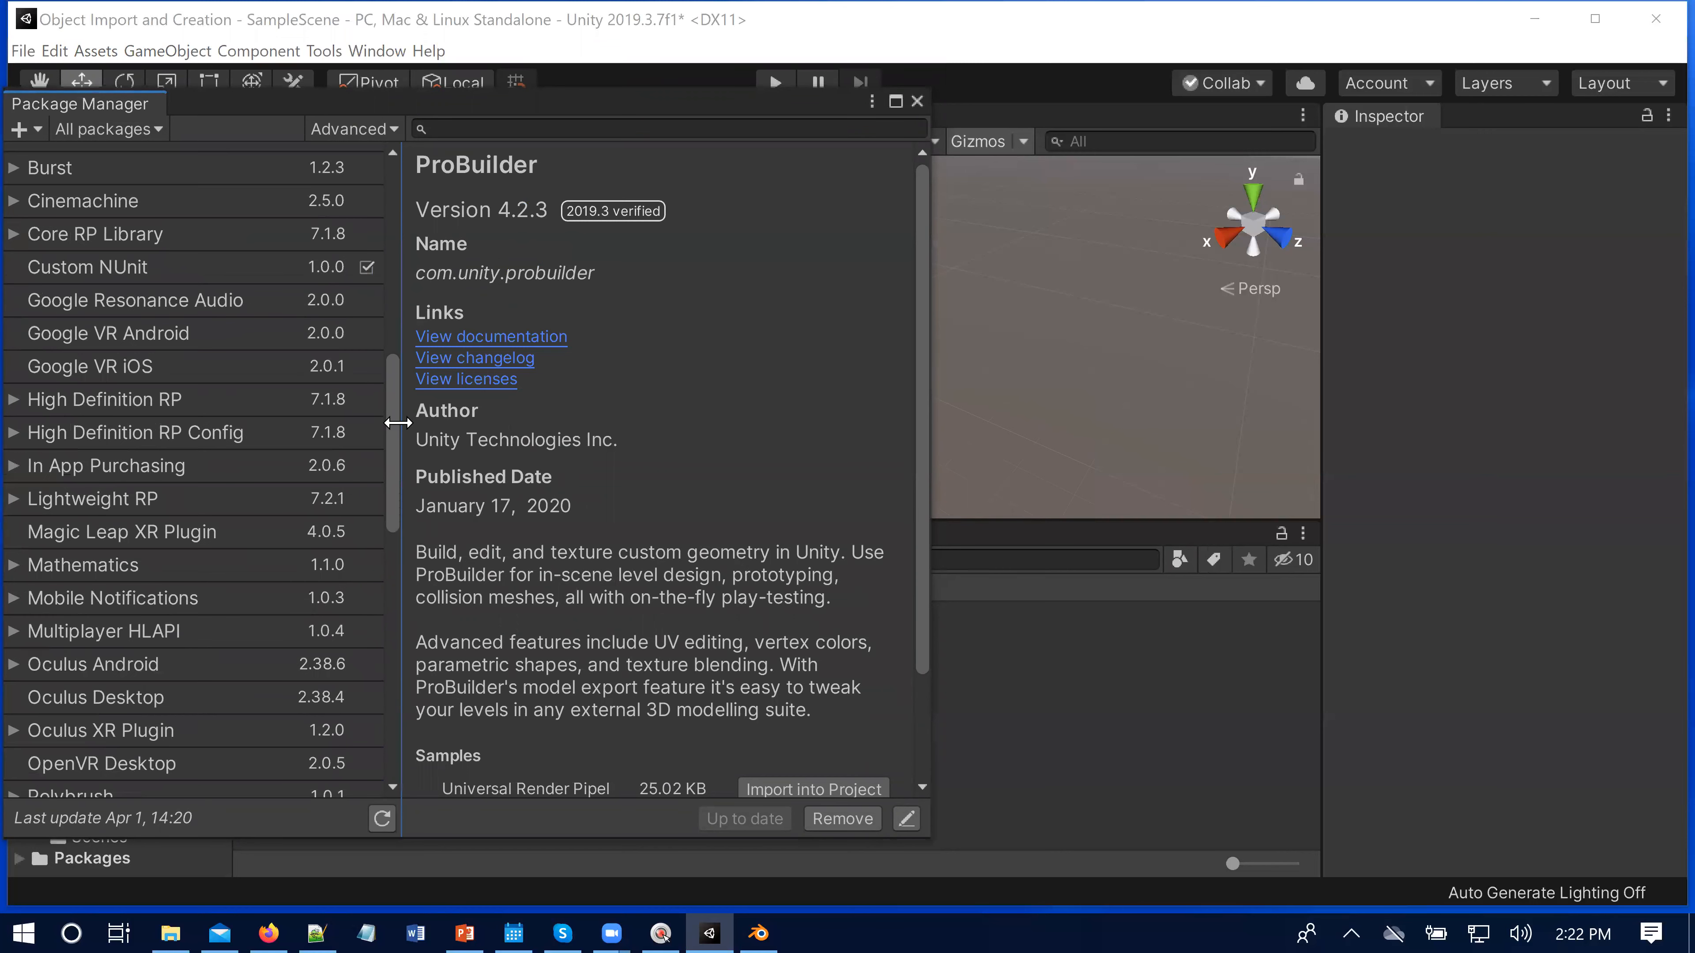
scroll(405, 407, "up", 1)
scroll(408, 443, "down", 4)
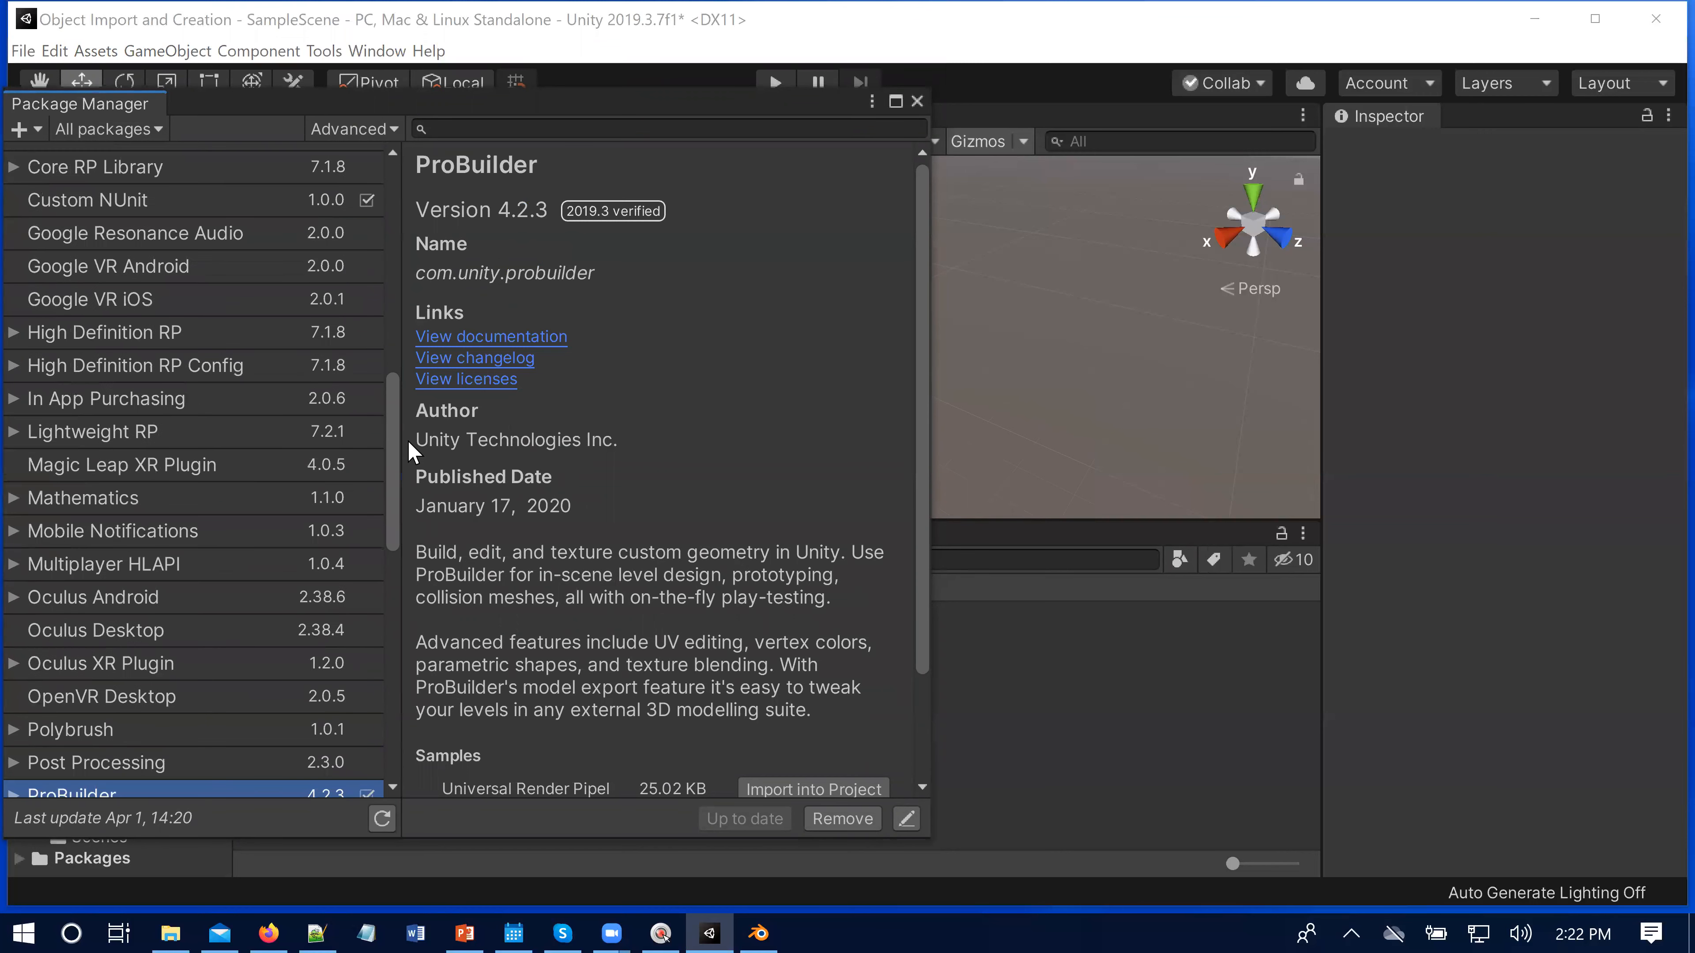
scroll(404, 500, "down", 3)
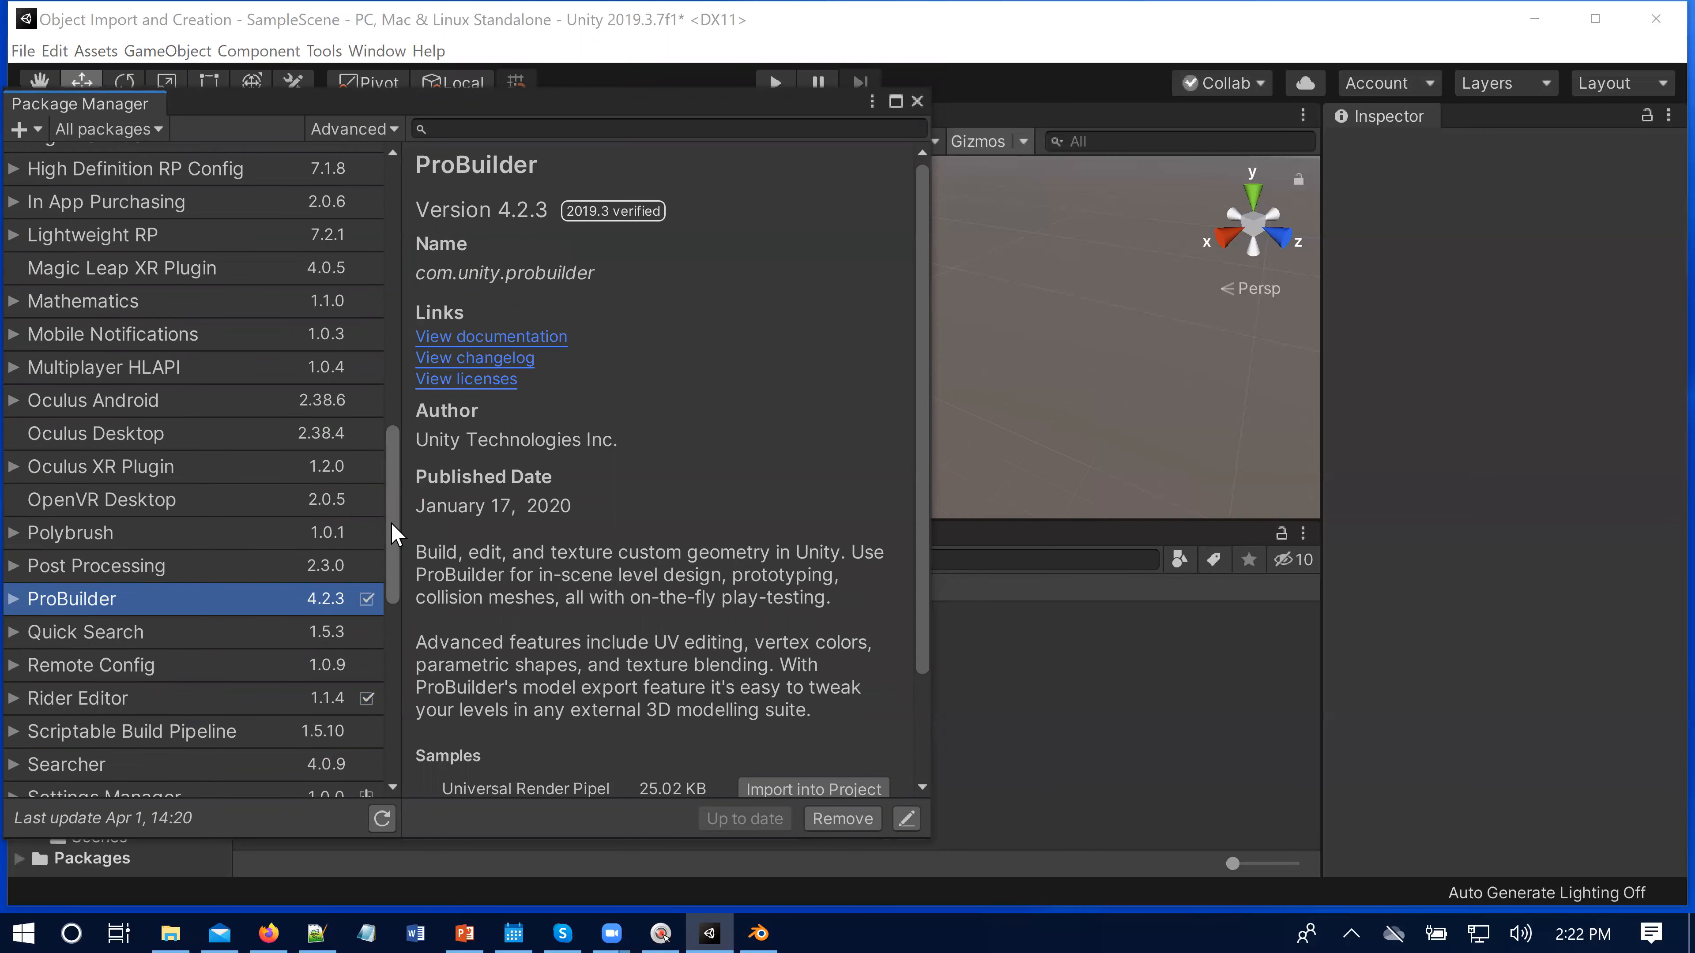
scroll(393, 534, "up", 20)
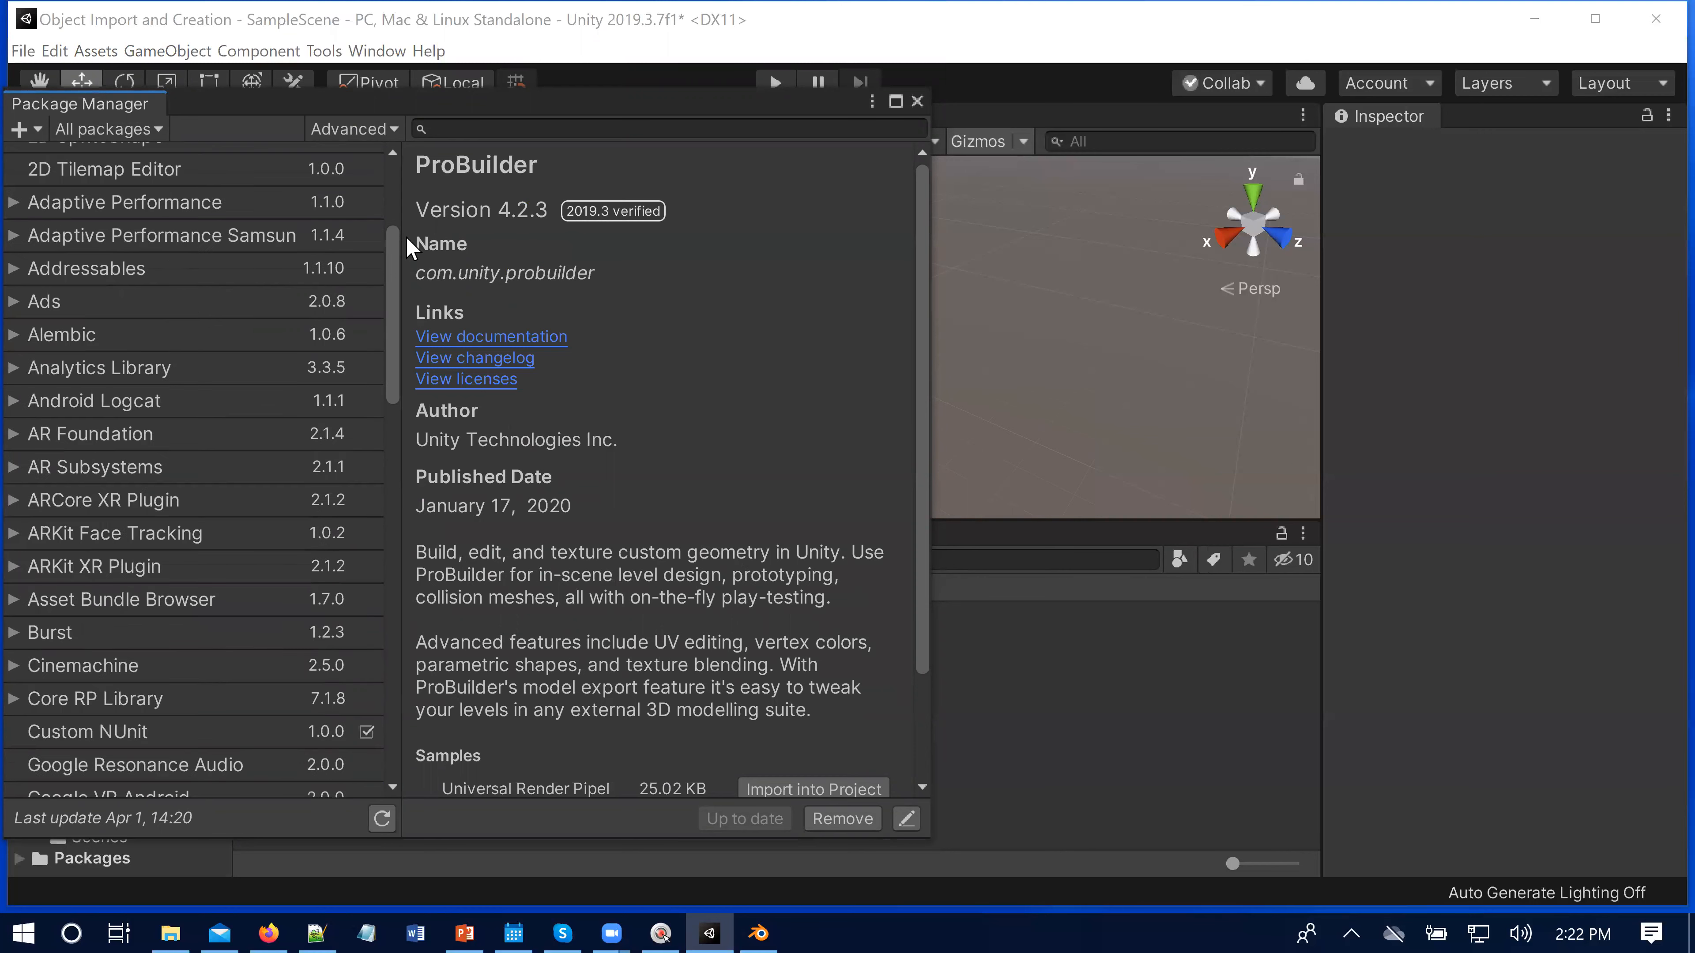
Step: Show preview packages in the Package Manager, view the ProGrids package details and close the window
left_click(371, 130)
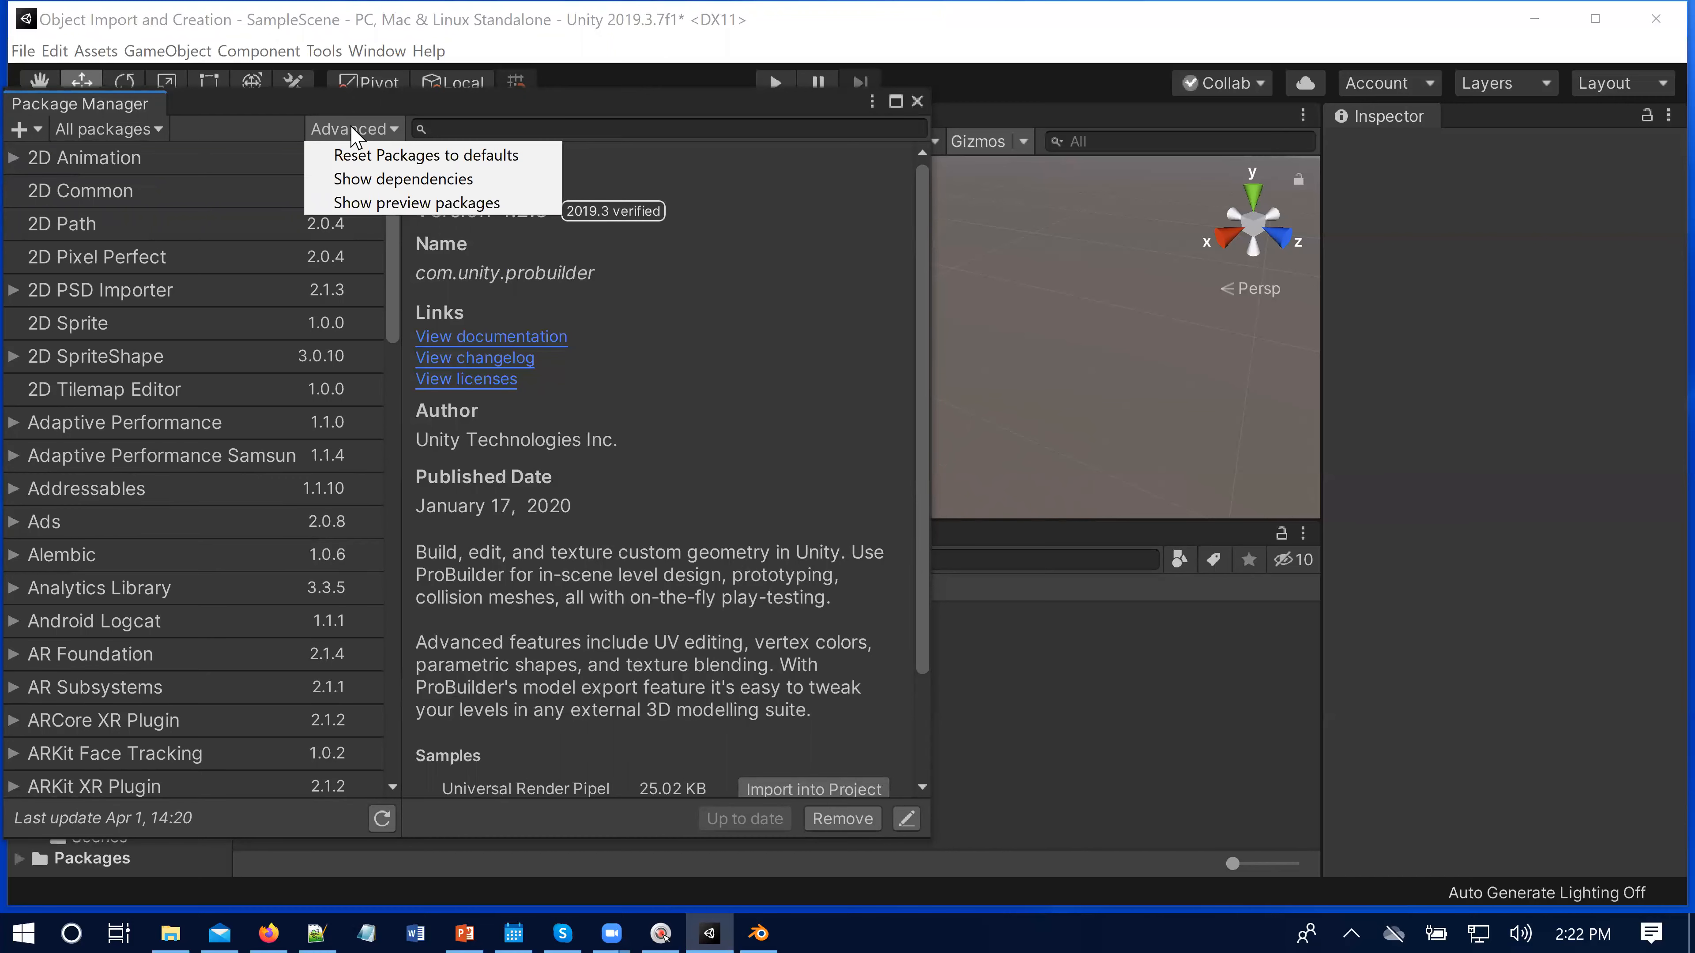
left_click(364, 203)
scroll(365, 213, "down", 5)
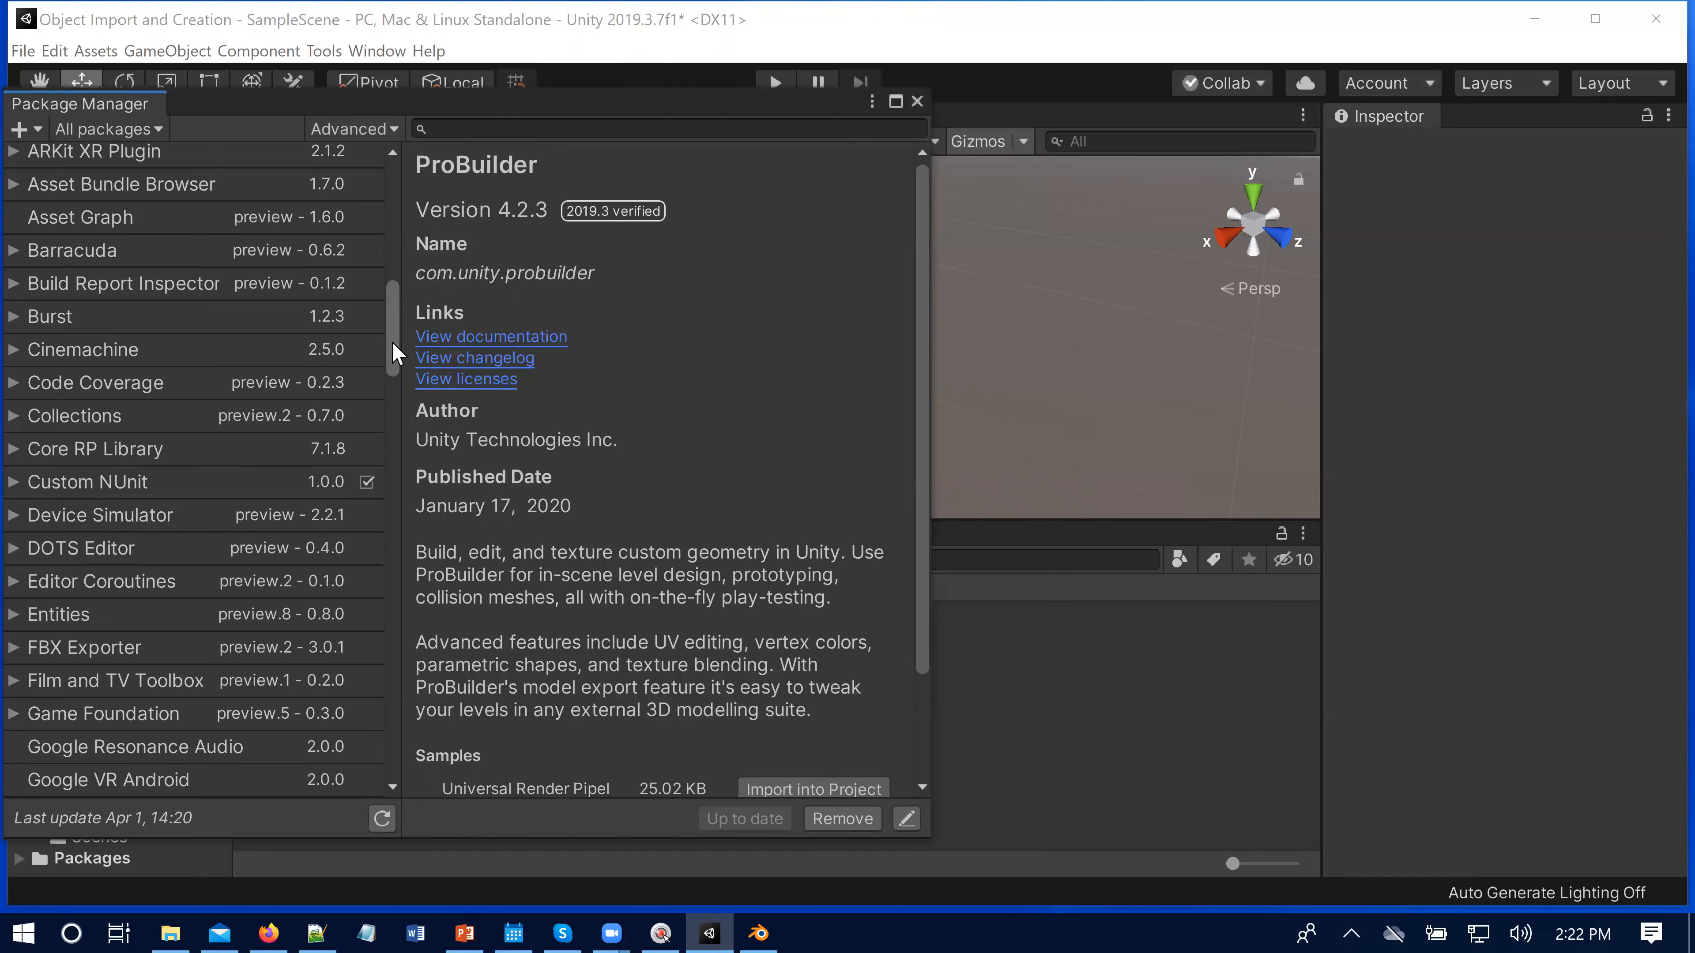
left_click_drag(393, 342, 396, 372)
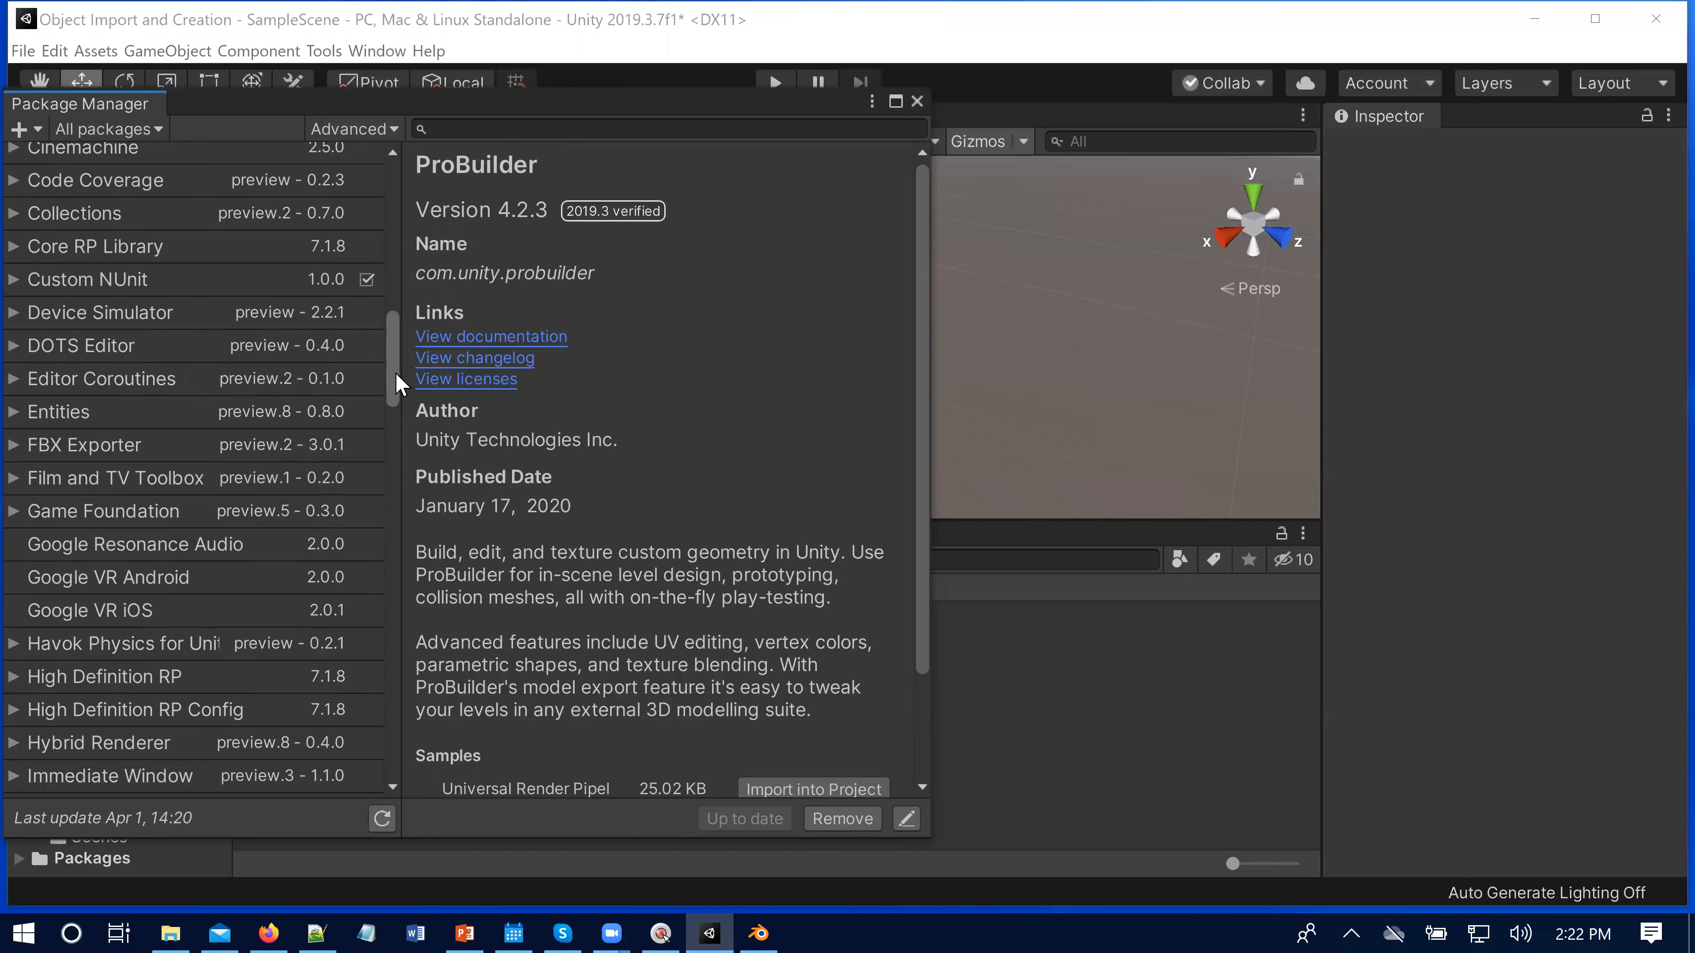
left_click_drag(395, 385, 393, 554)
left_click(102, 633)
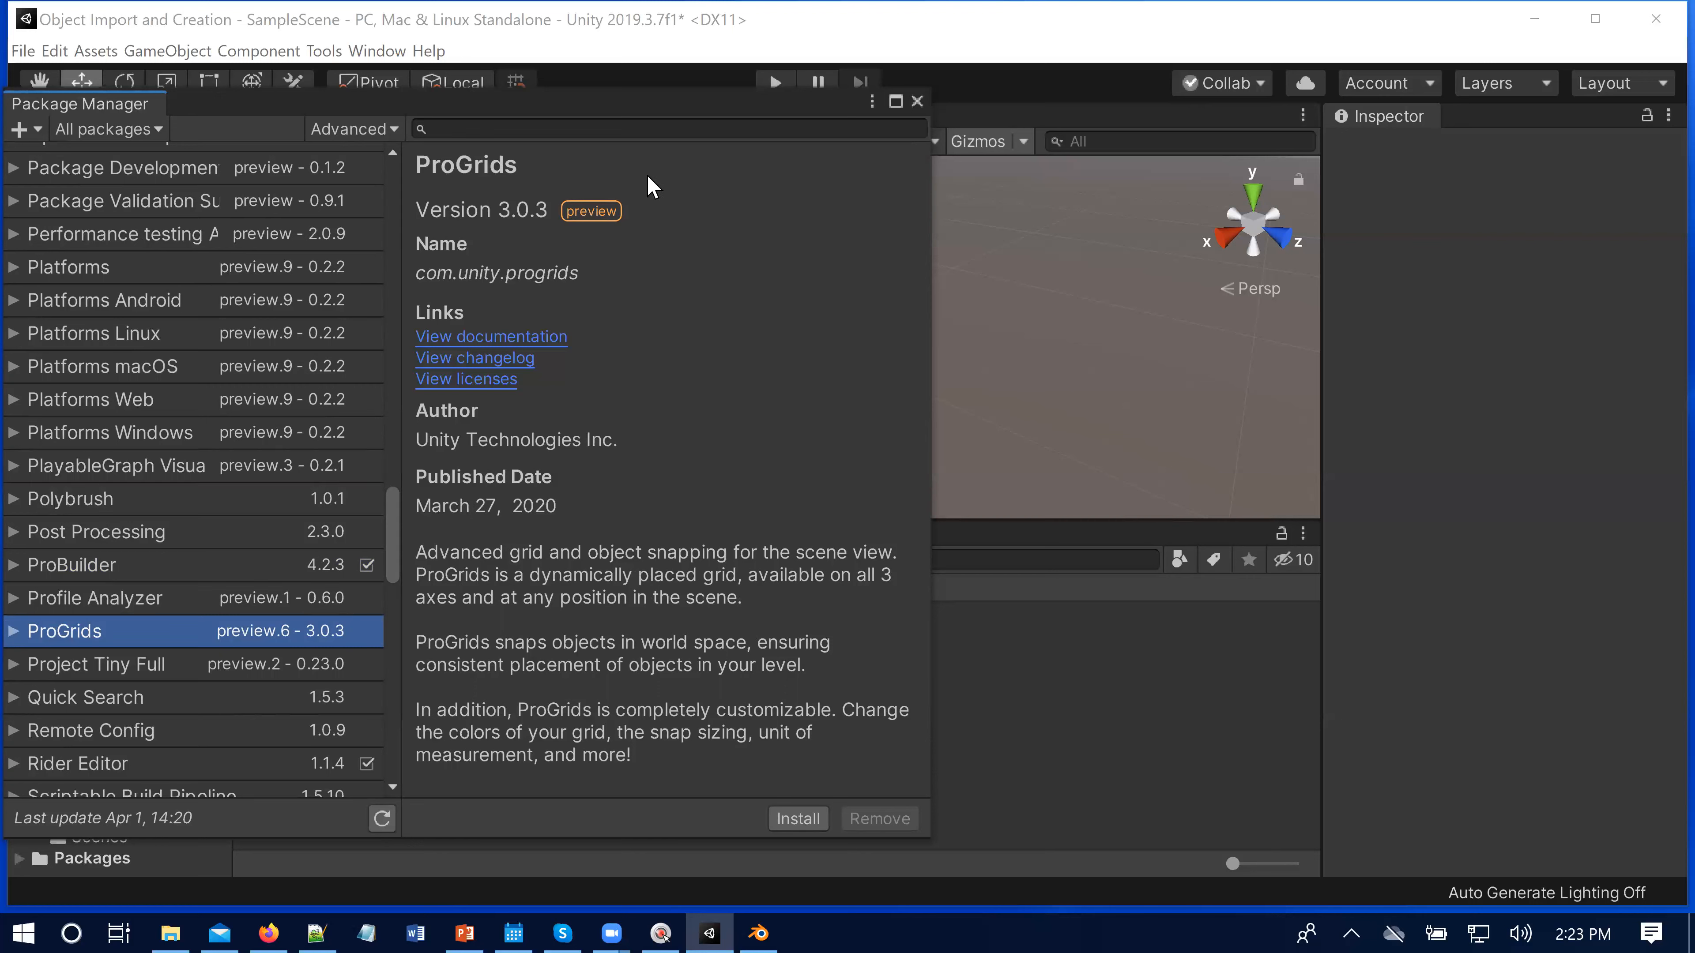
left_click(916, 101)
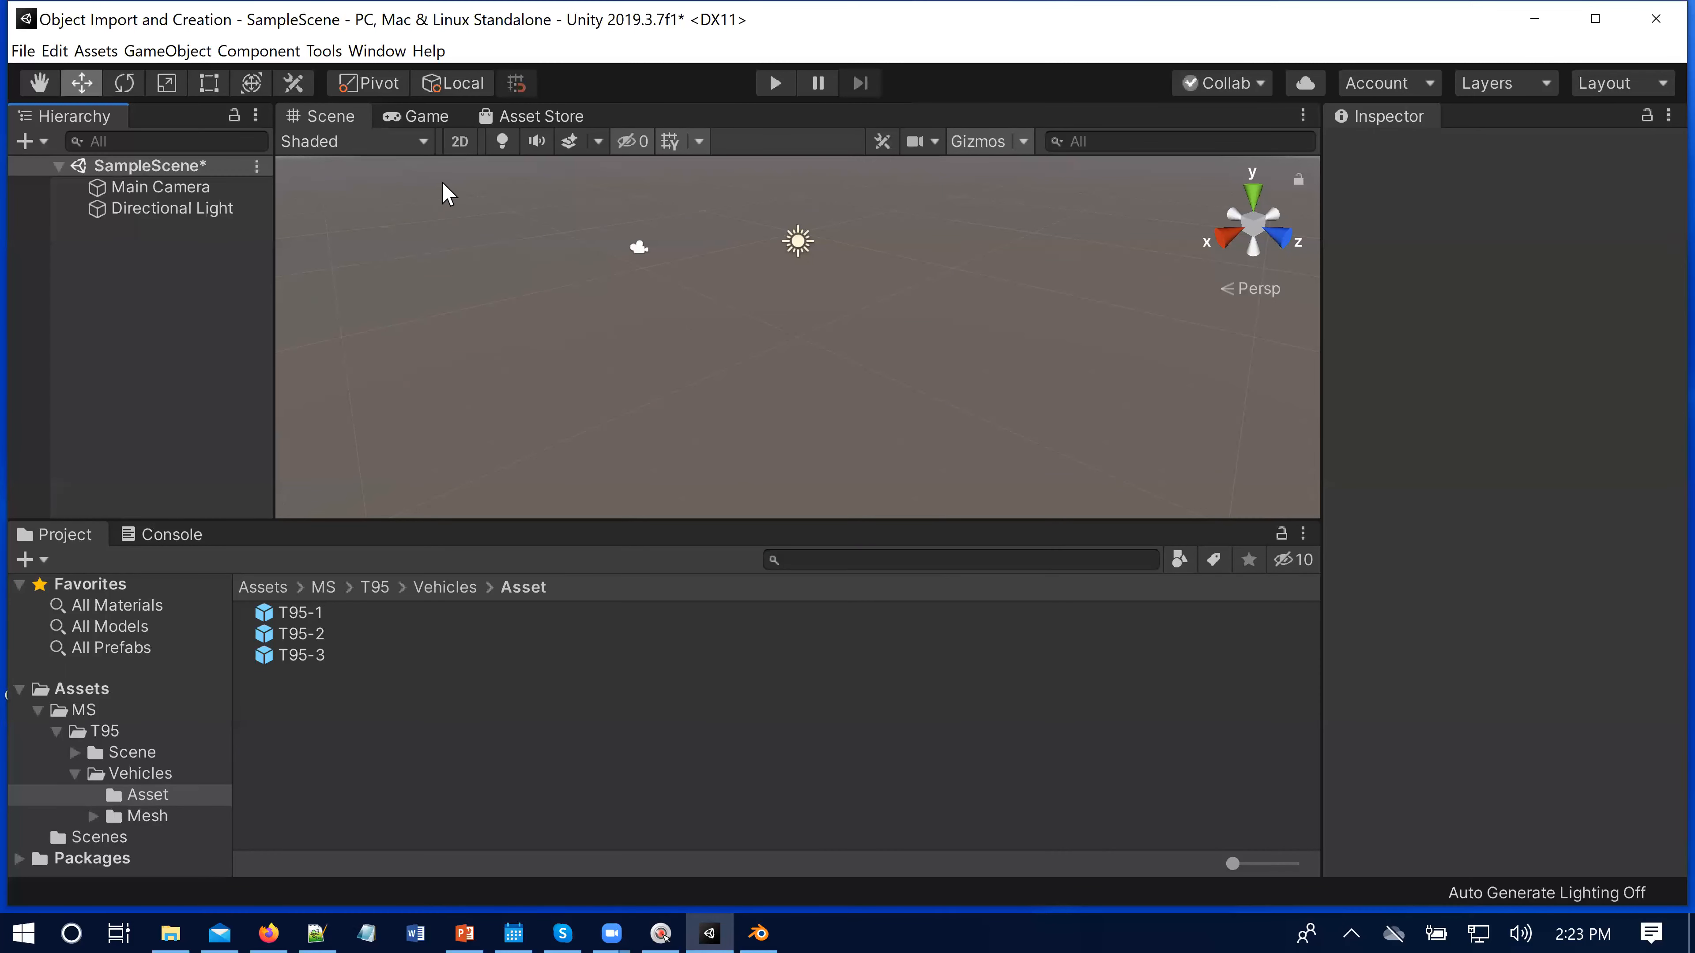
Step: Open the ProBuilder window from the newly installed ProBuilder tools
left_click(377, 51)
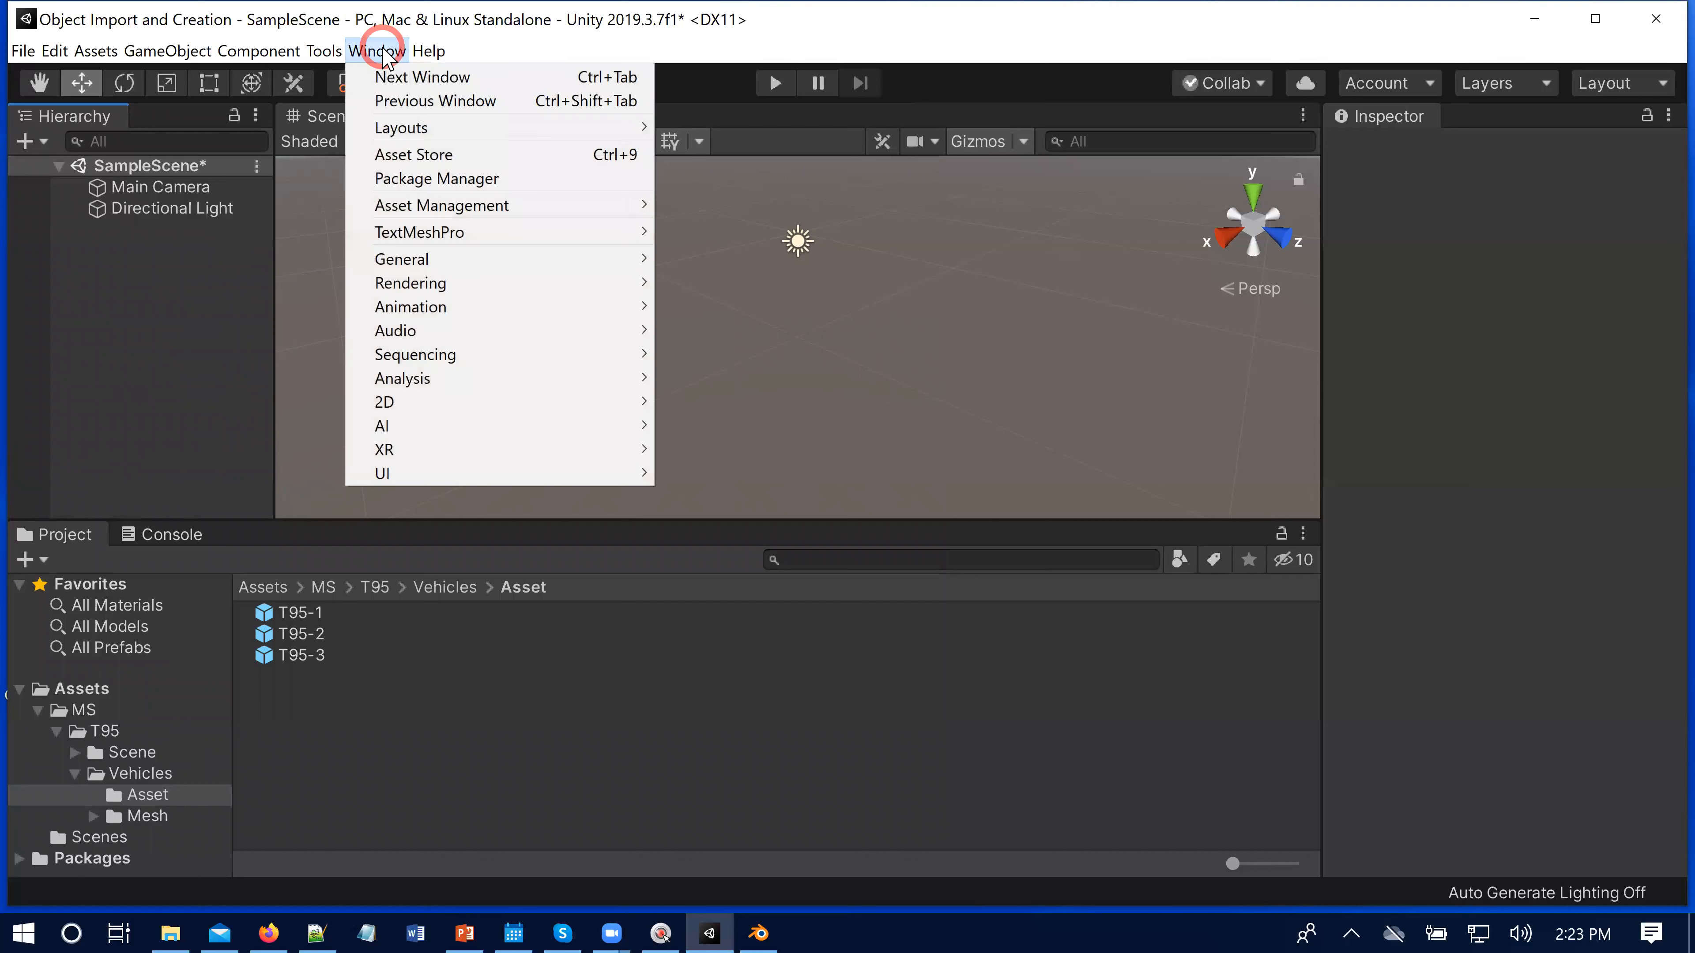
left_click(324, 54)
left_click(325, 54)
mouse_move(333, 76)
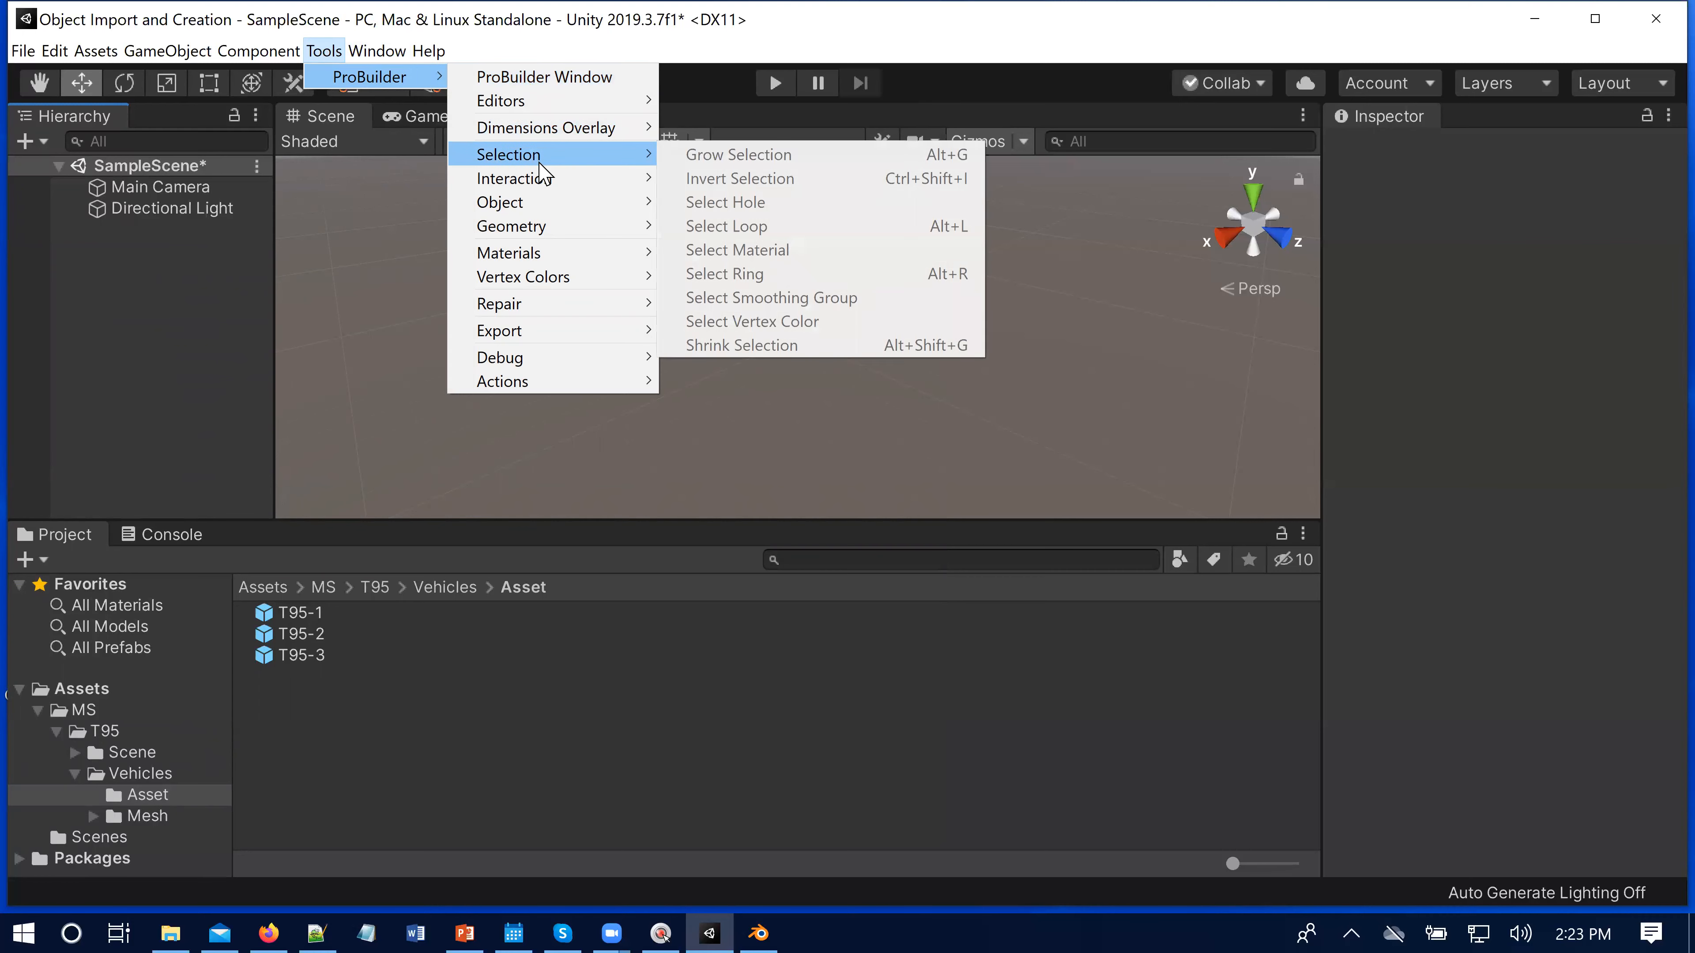
mouse_move(549, 195)
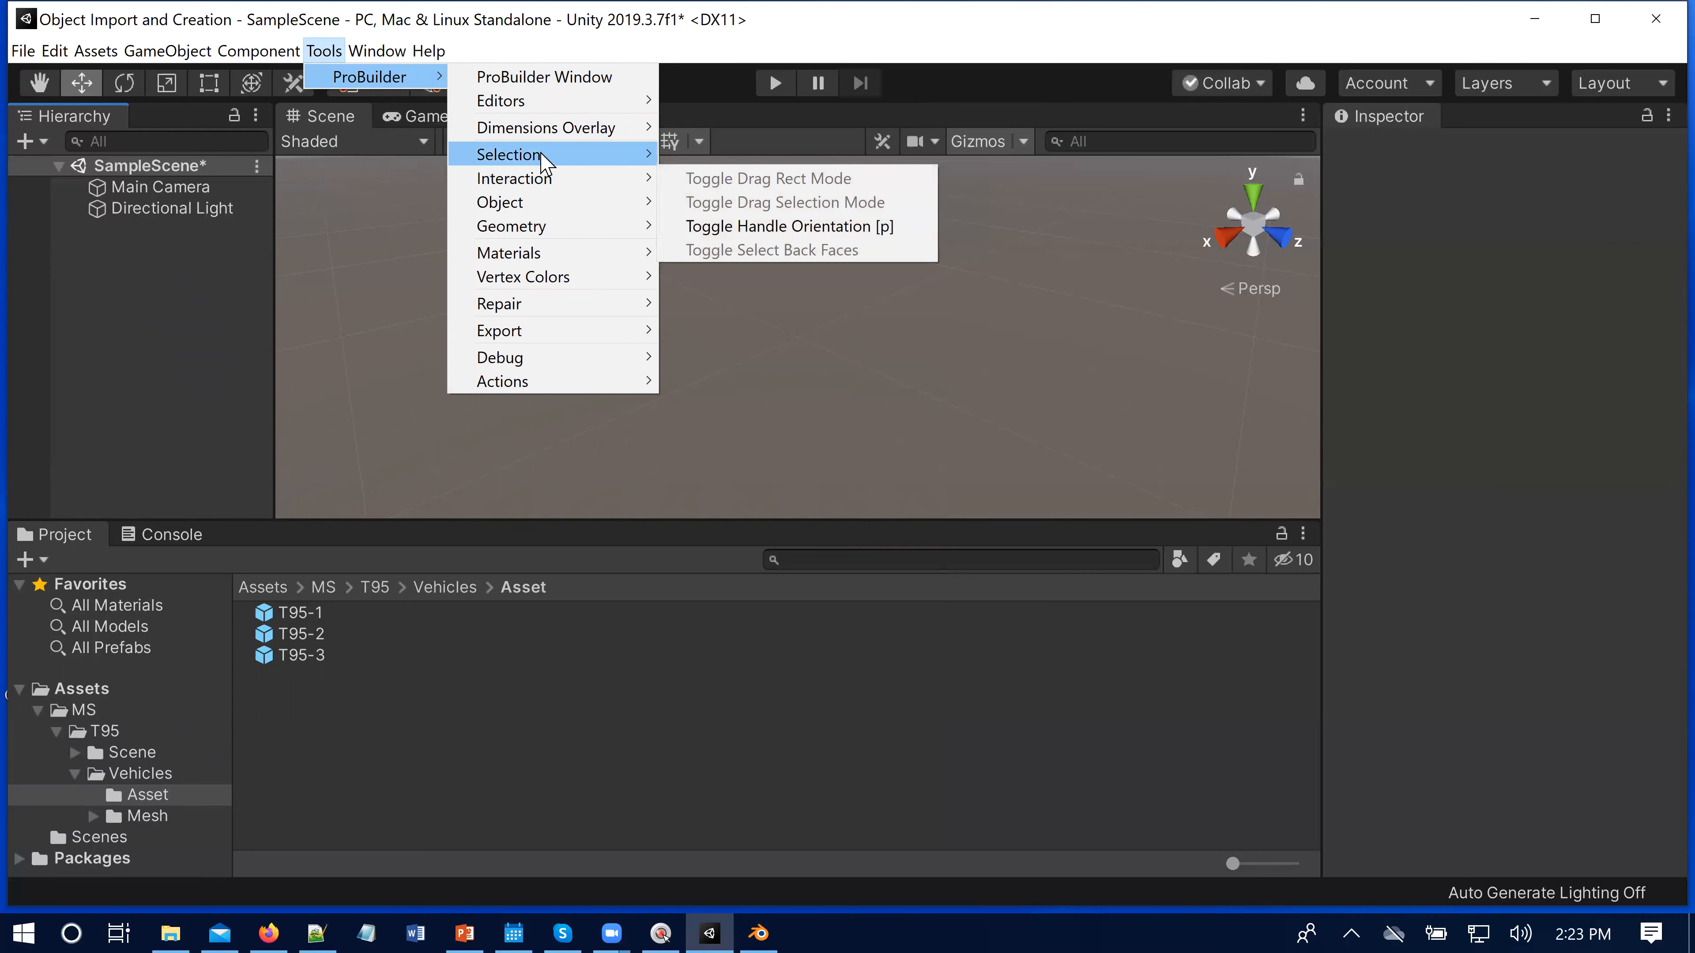
left_click(538, 87)
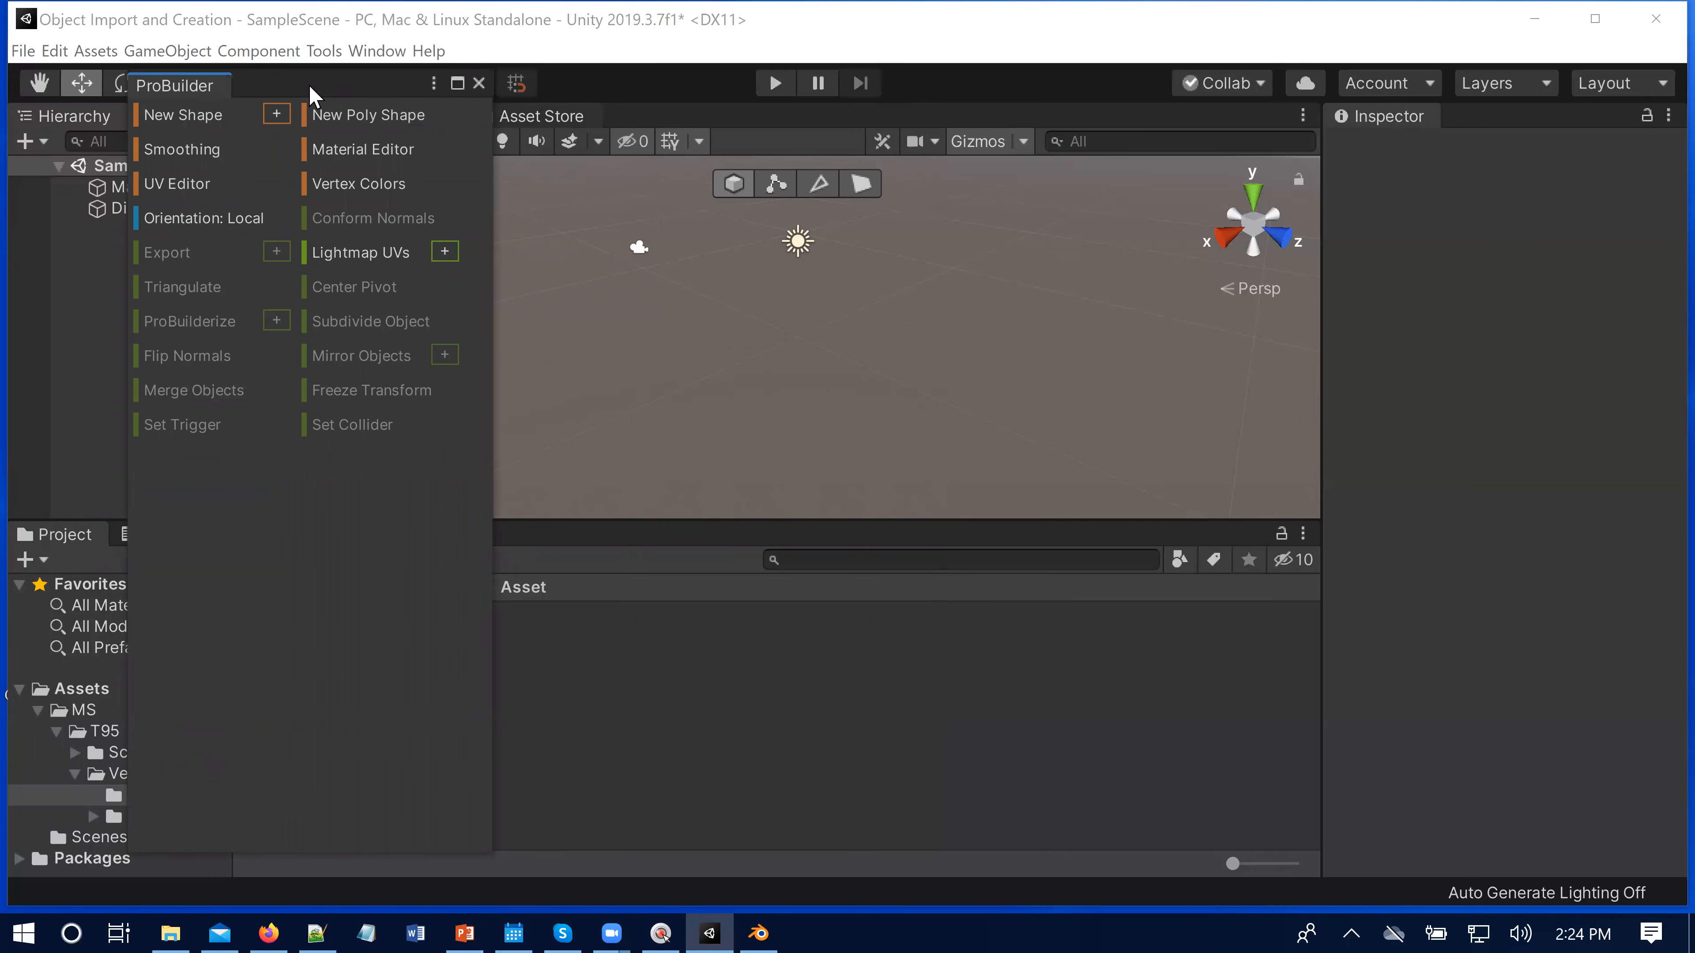
Step: Dock the floating ProBuilder window as a tab beside the Inspector
left_click_drag(311, 94, 1018, 162)
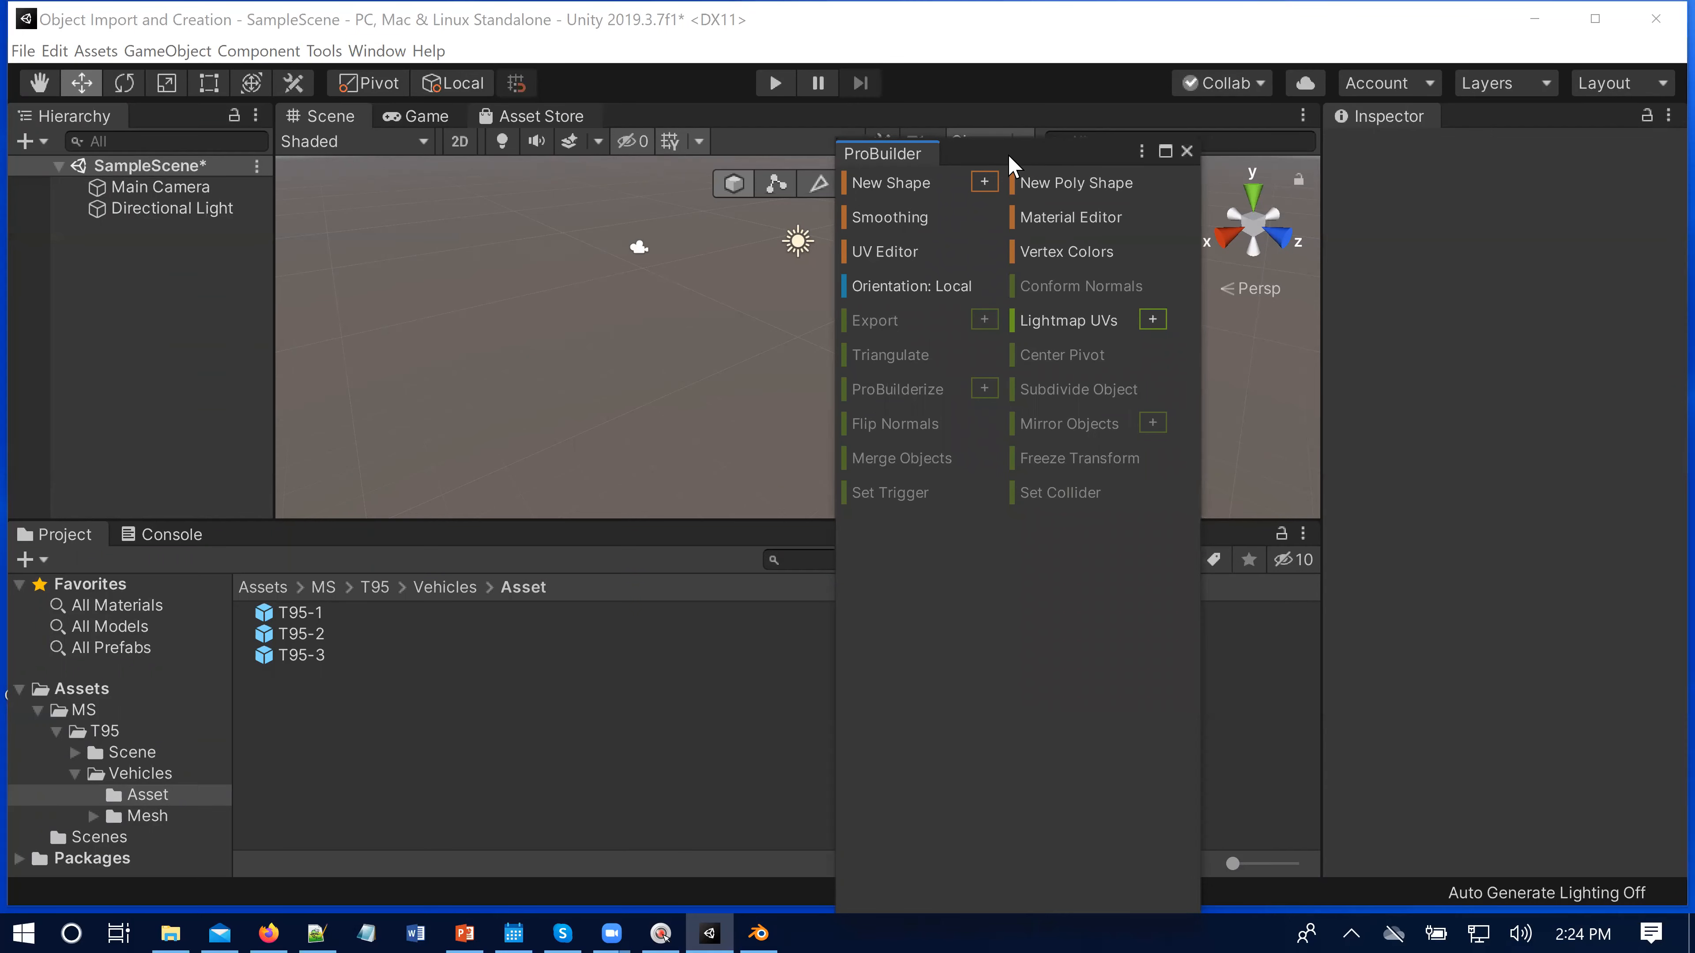
left_click_drag(1011, 163, 869, 171)
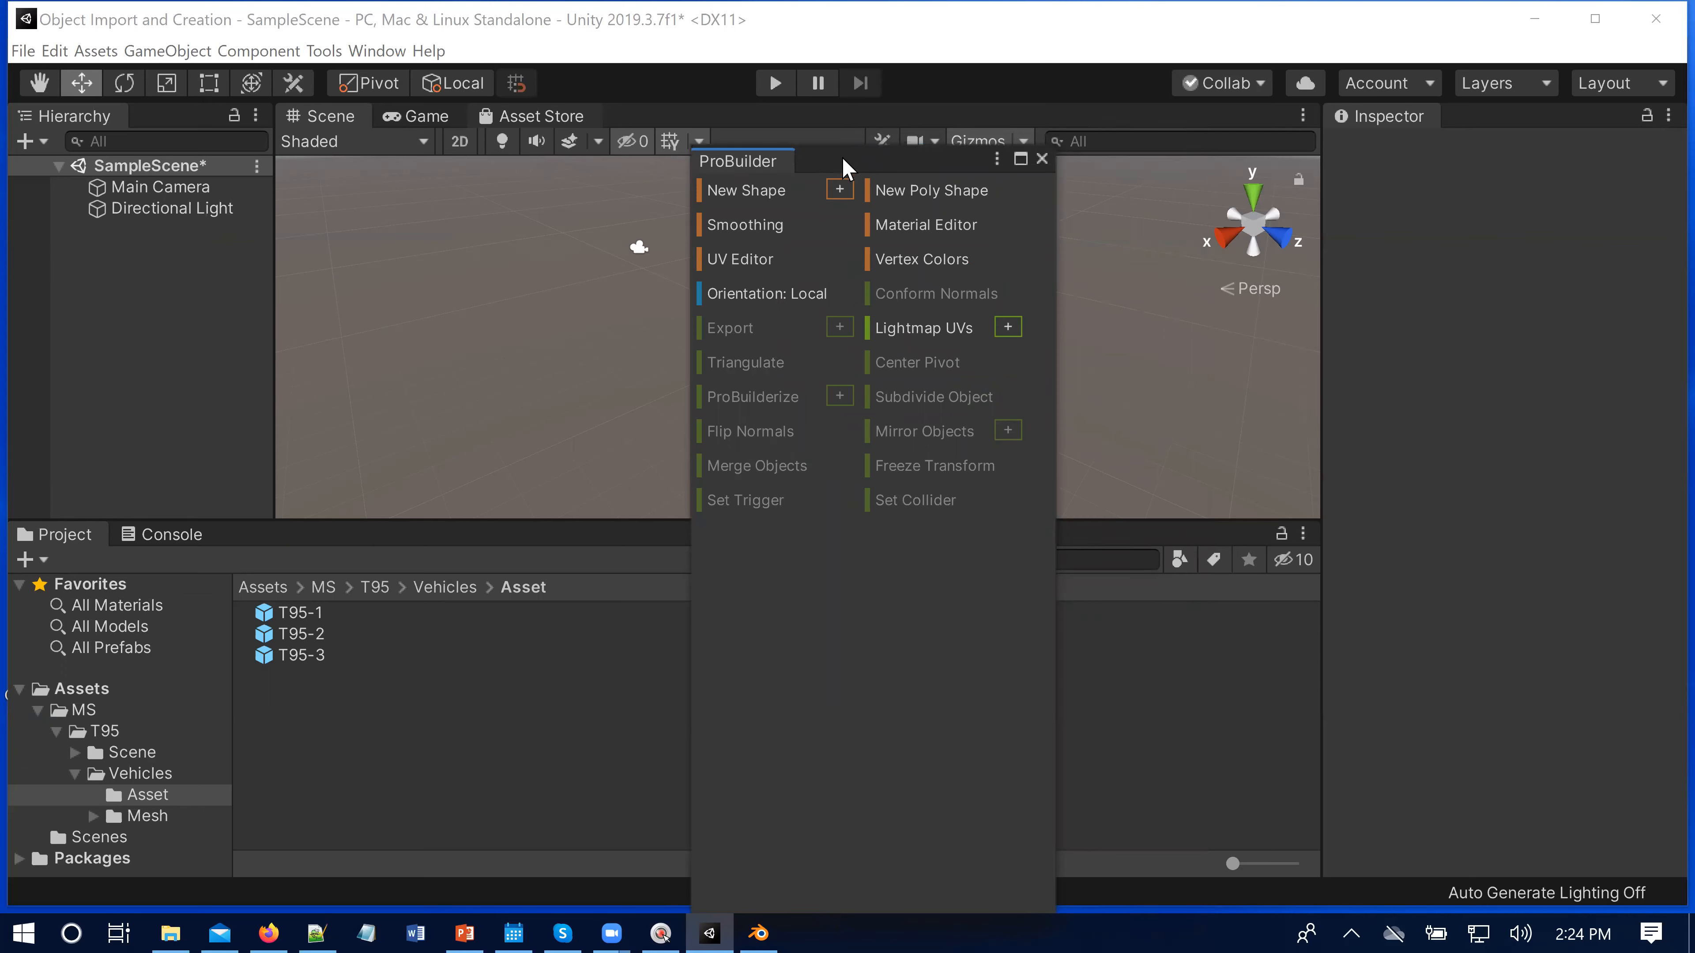
left_click_drag(842, 168, 1438, 142)
left_click(1475, 115)
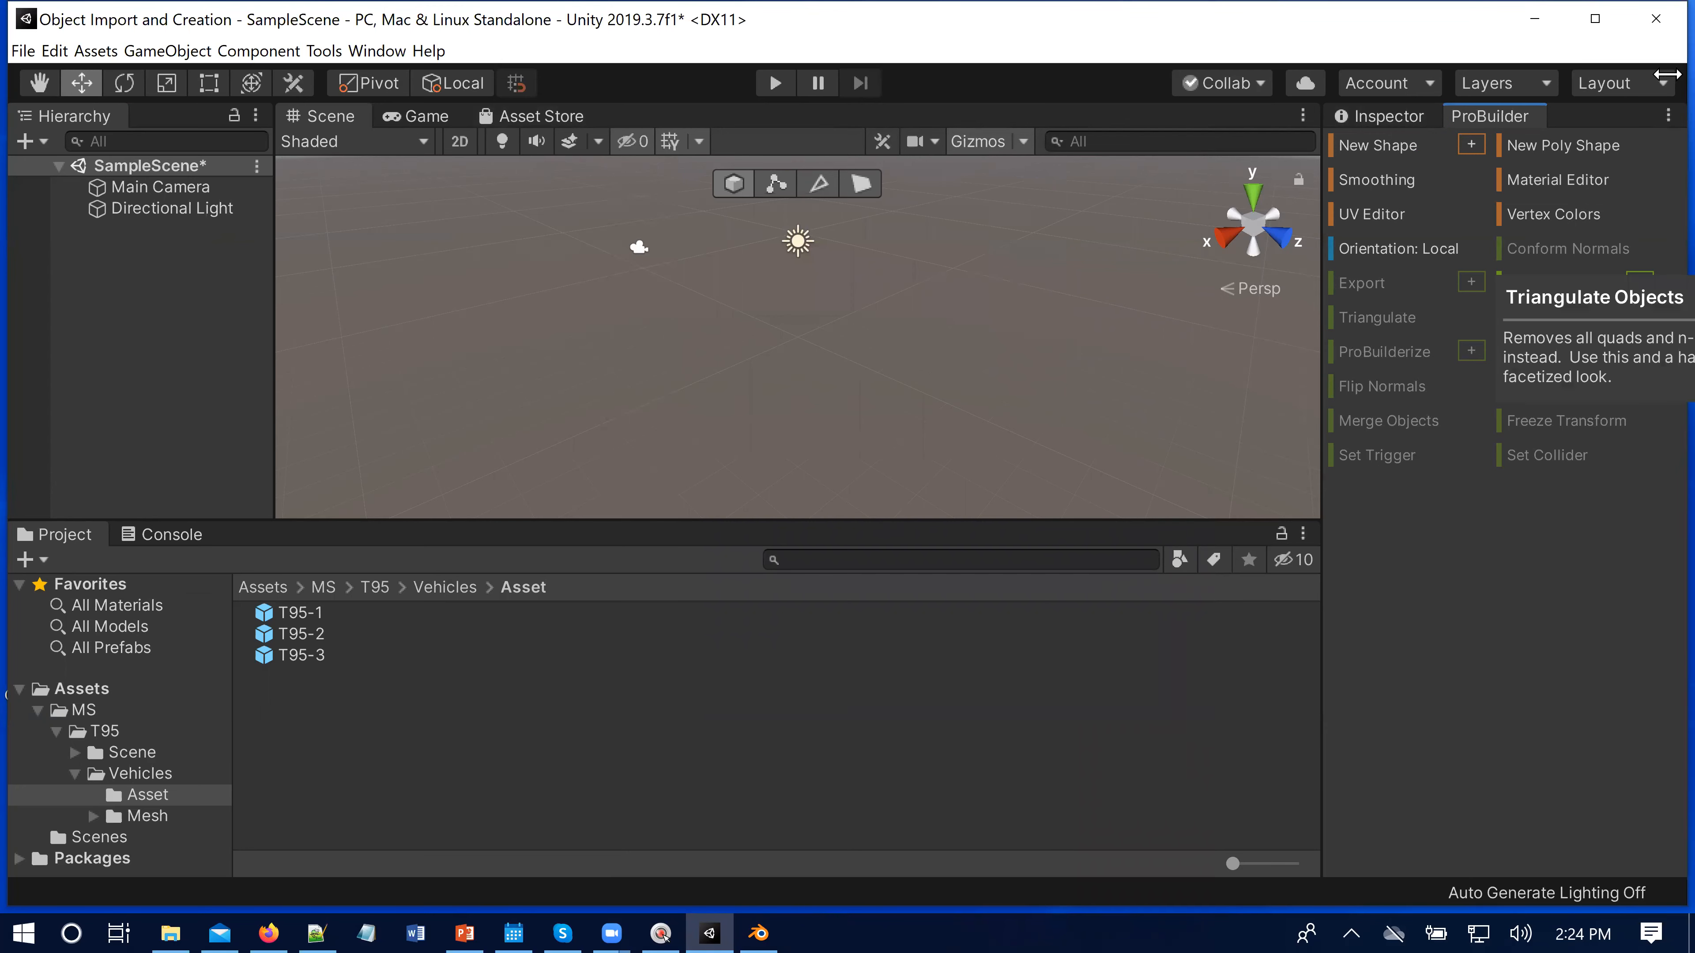
Step: Display the ProBuilder tools in icon mode and return them to text mode
left_click(1657, 111)
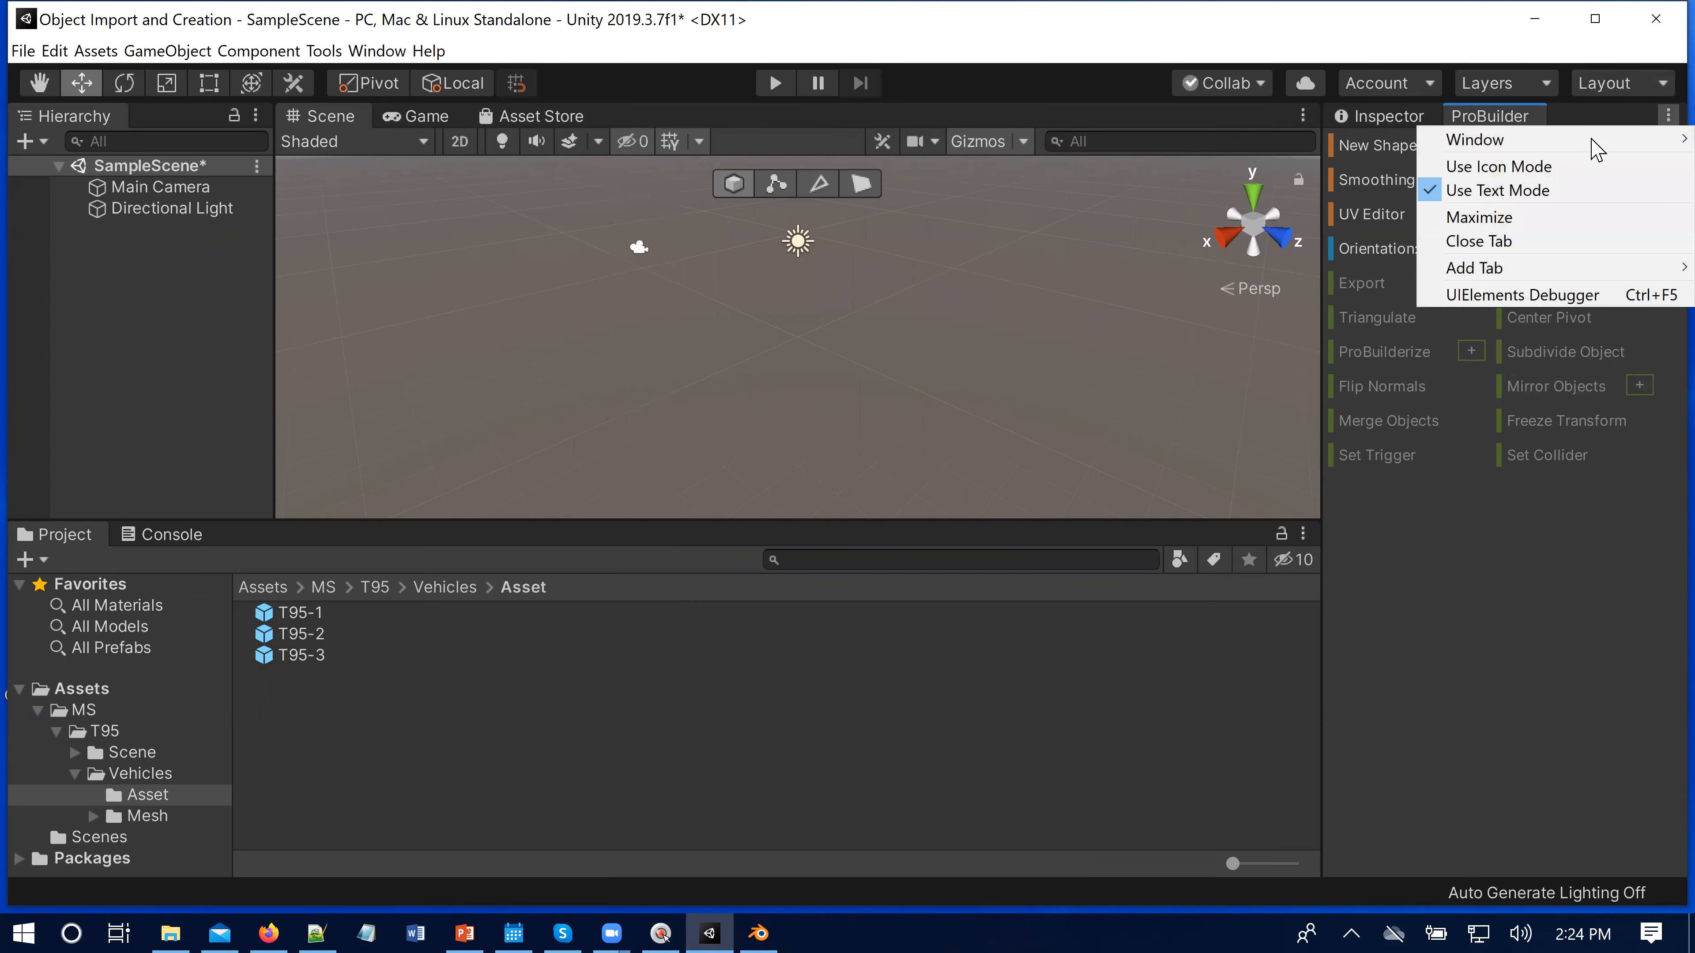
left_click(1532, 168)
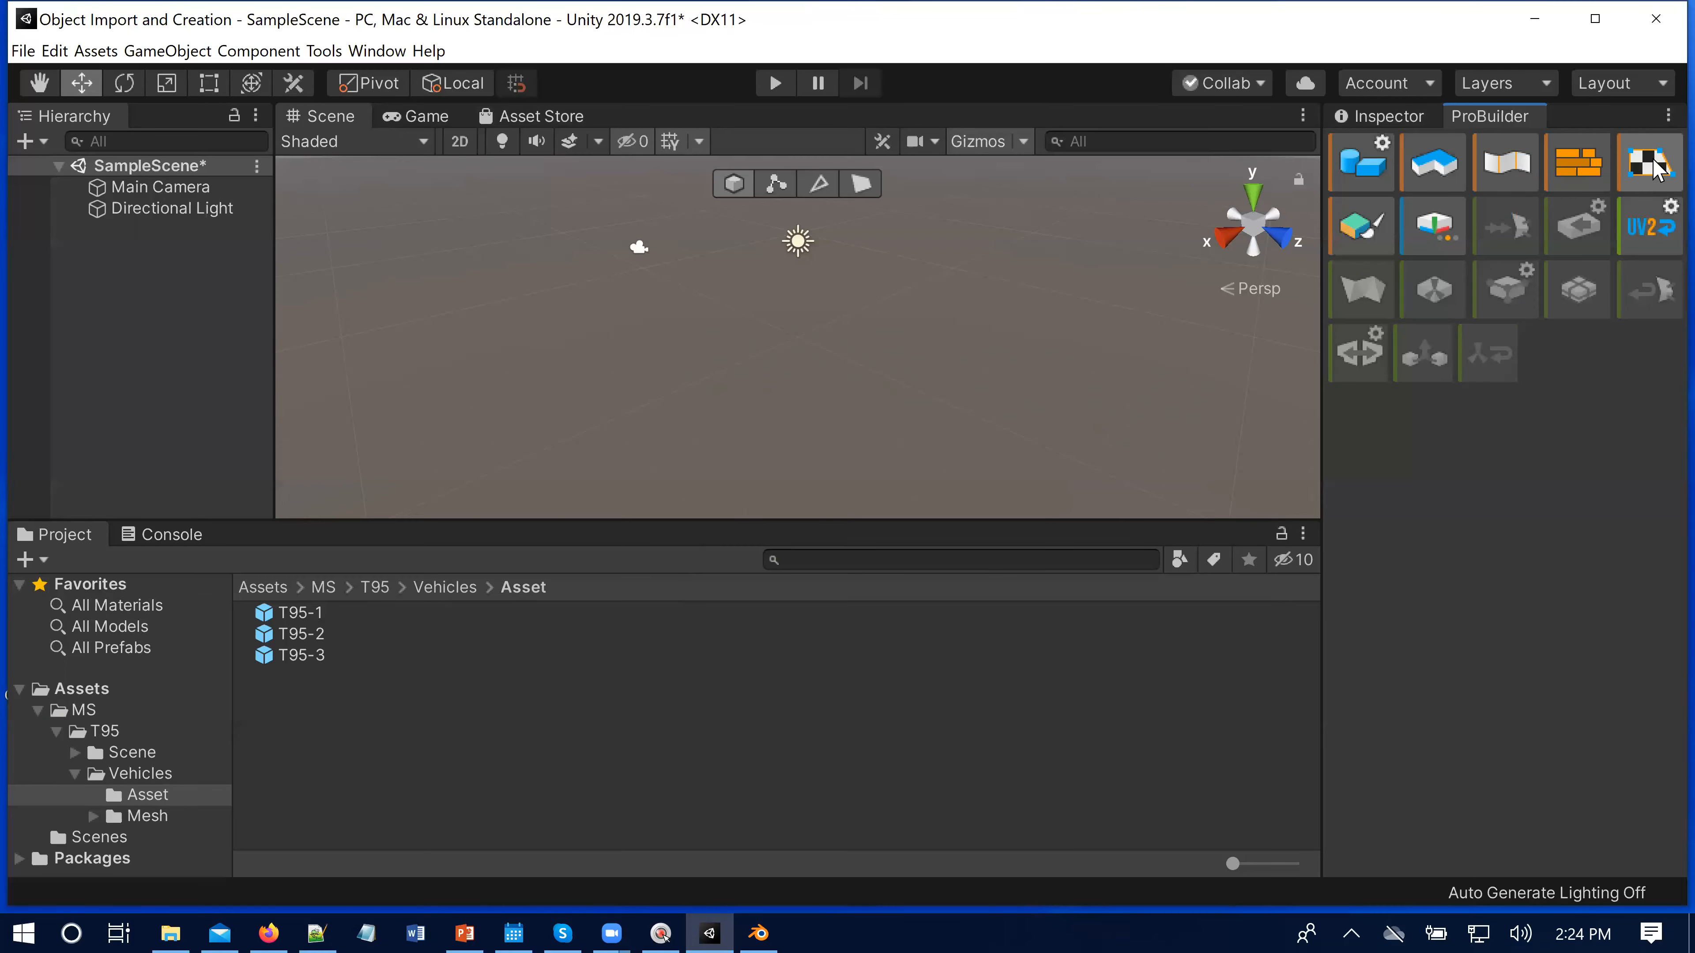
left_click(1662, 116)
left_click(1577, 189)
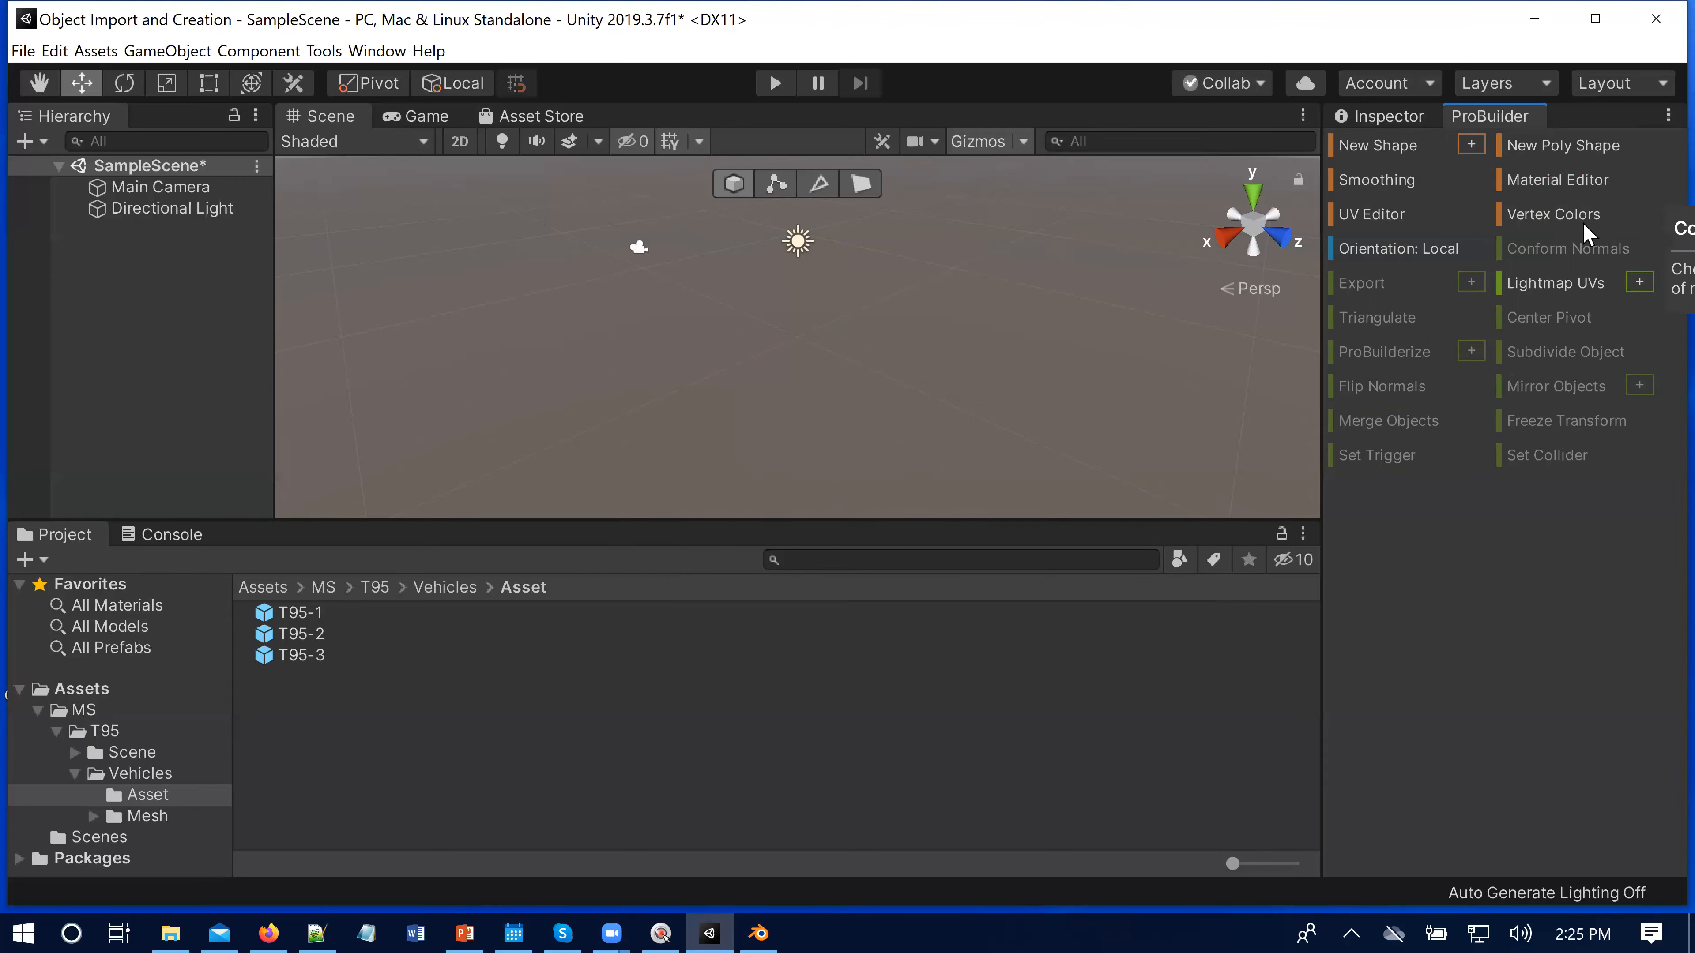
Step: Add a ProBuilder cube to the scene and open the Shape Tool options for another new shape
left_click(1385, 153)
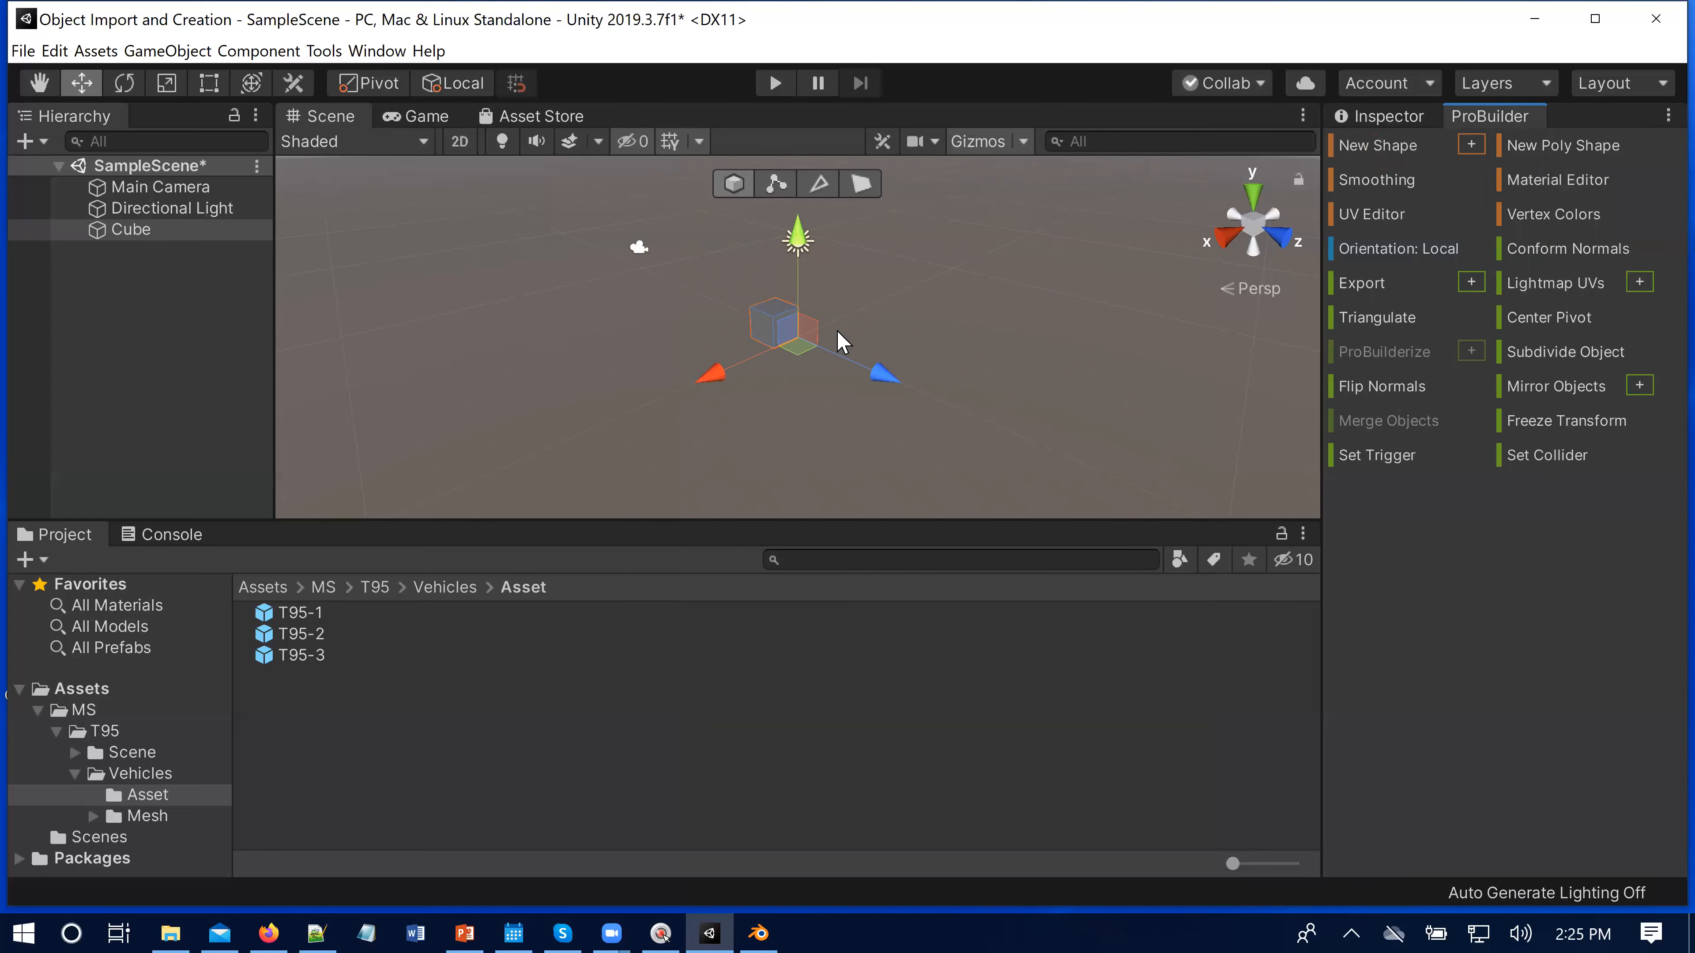
left_click(1471, 146)
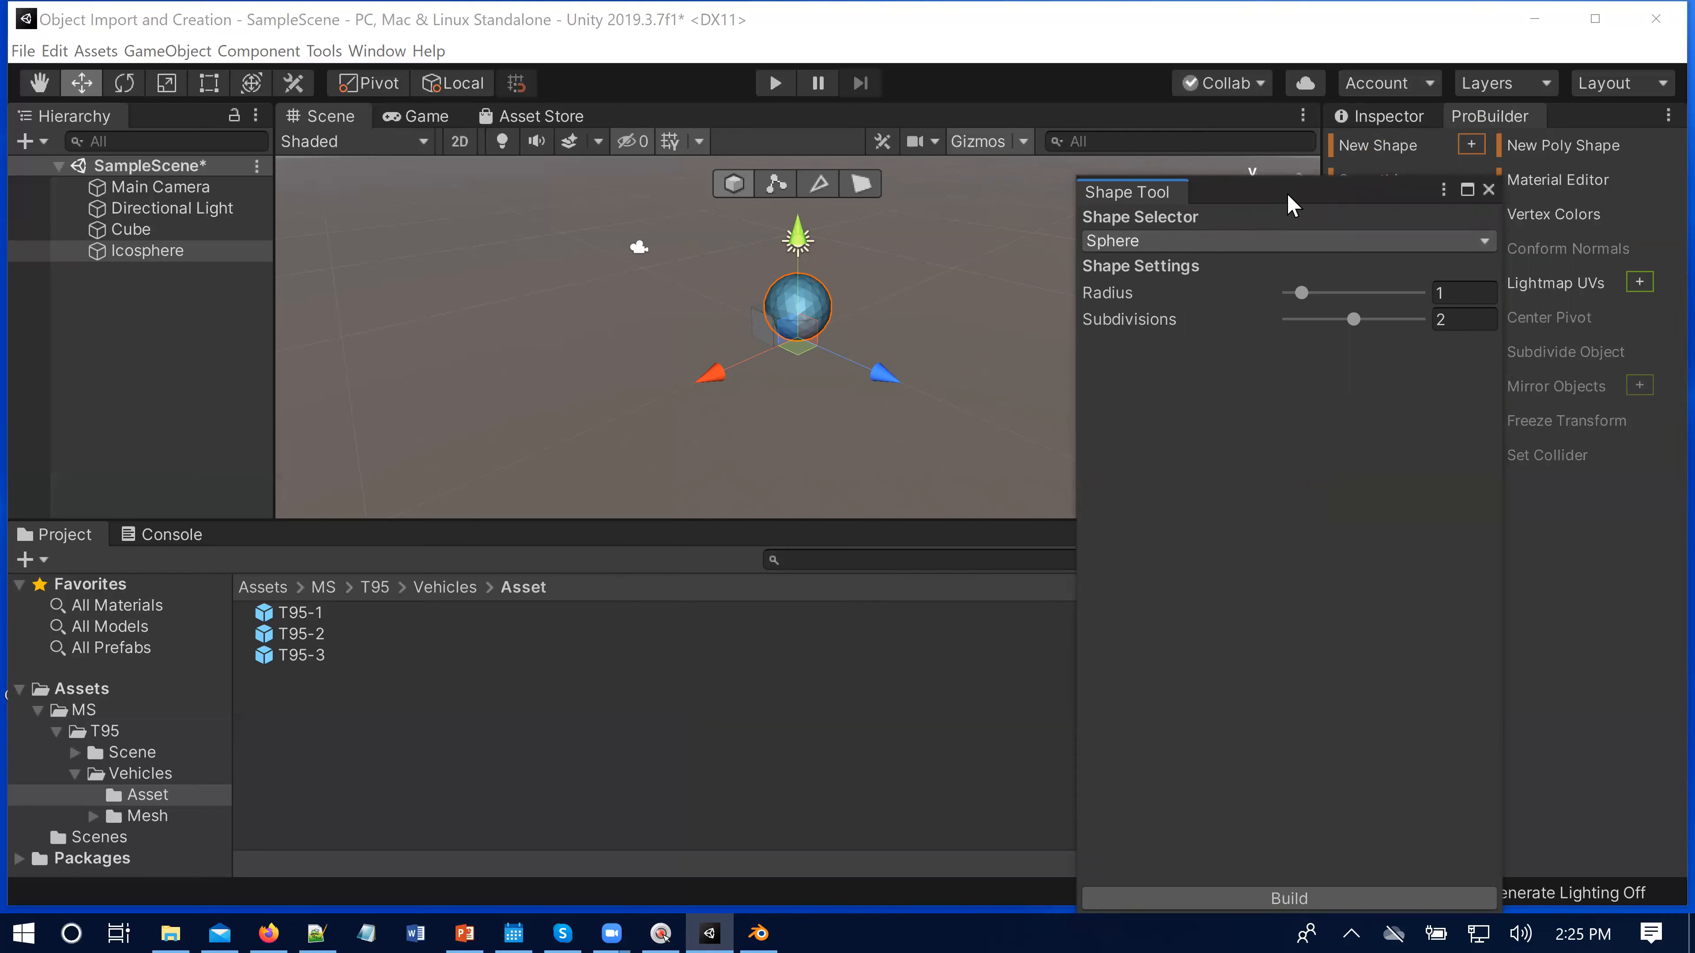
left_click_drag(1289, 195, 1270, 126)
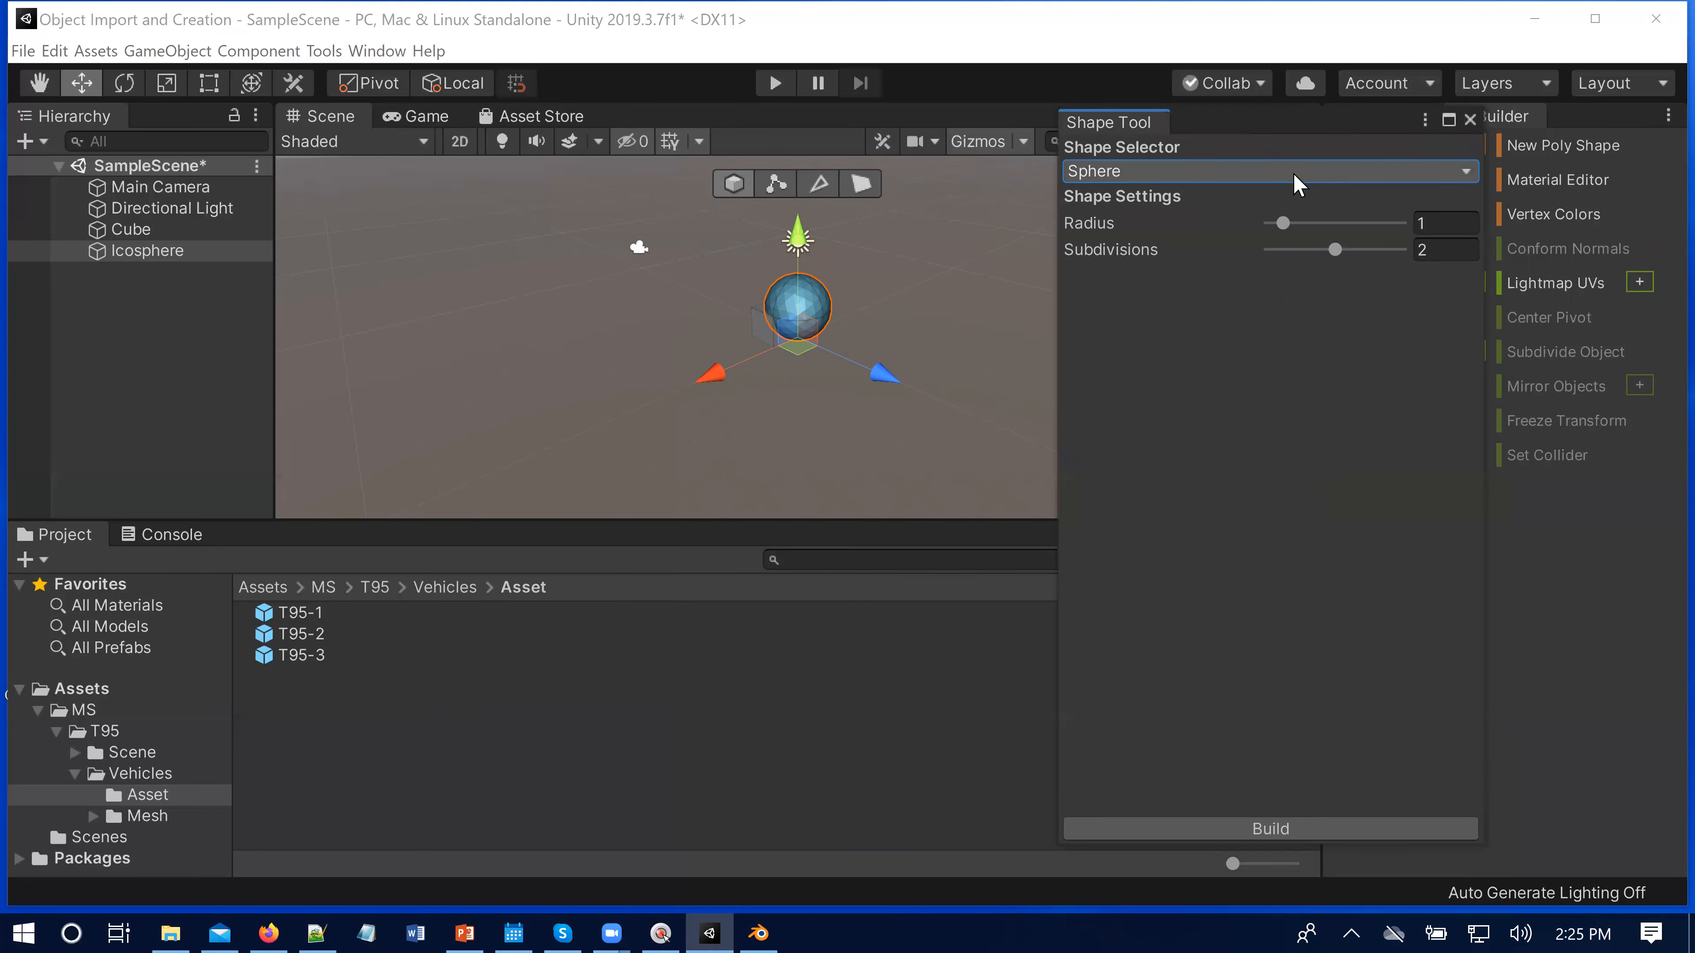
Step: Preview the Prism and Arch shapes in the Shape Tool and switch the preview to Stair
left_click(1259, 172)
left_click(1200, 242)
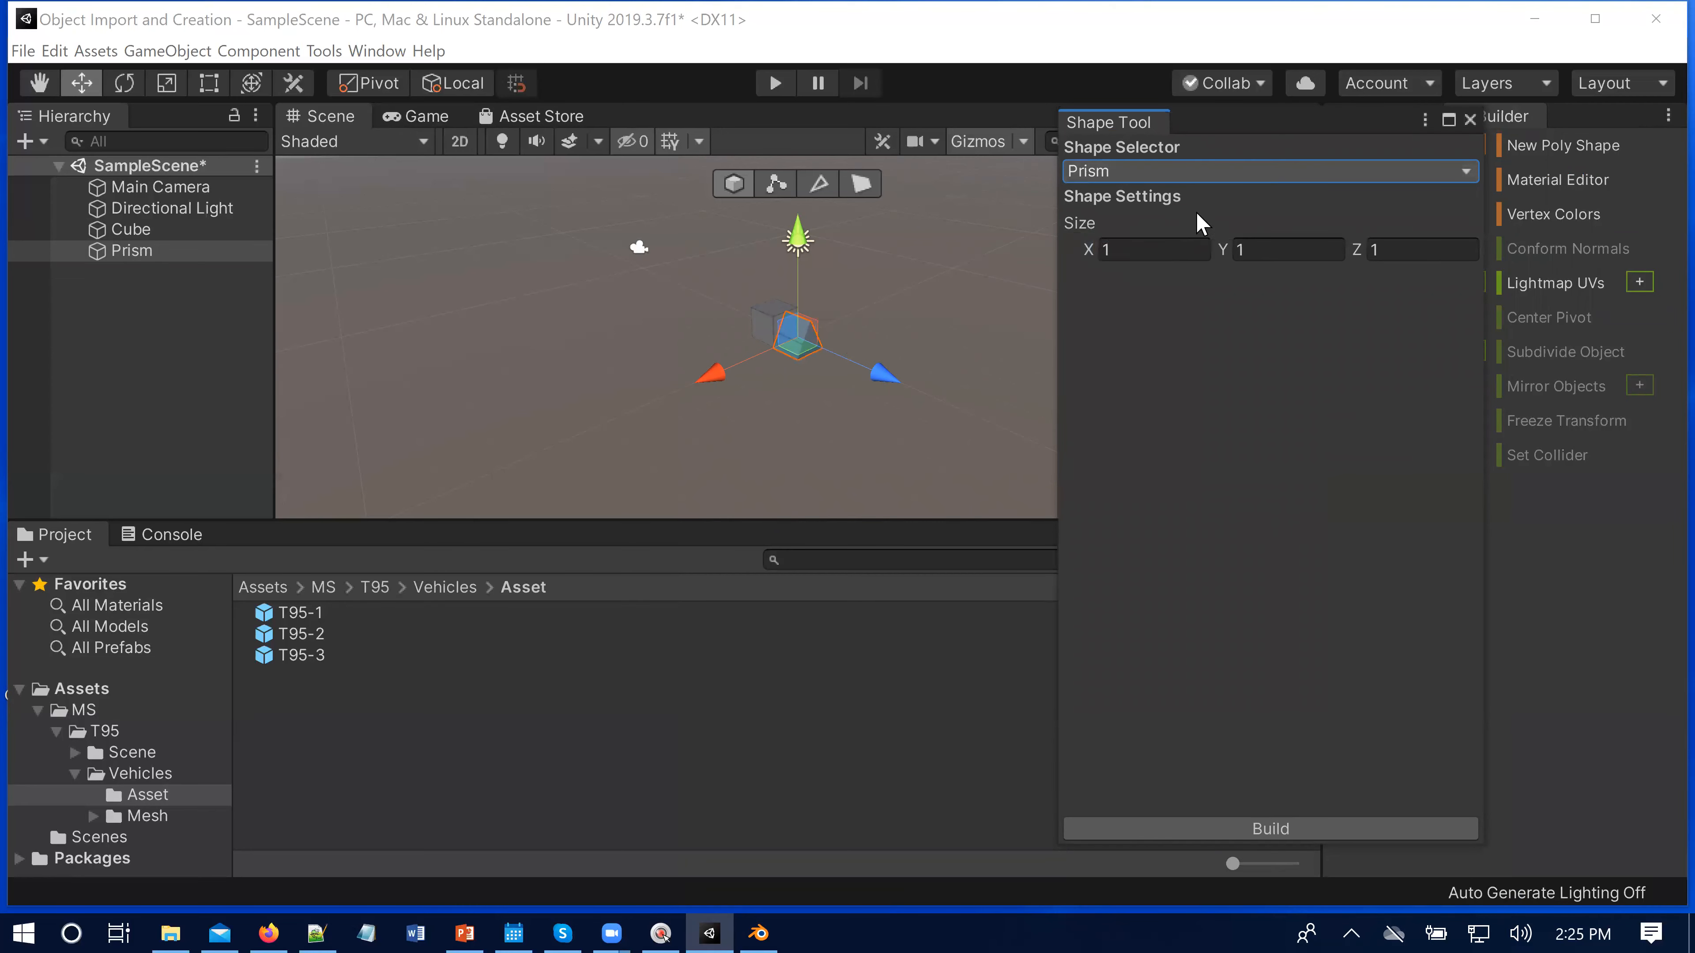
left_click(1211, 171)
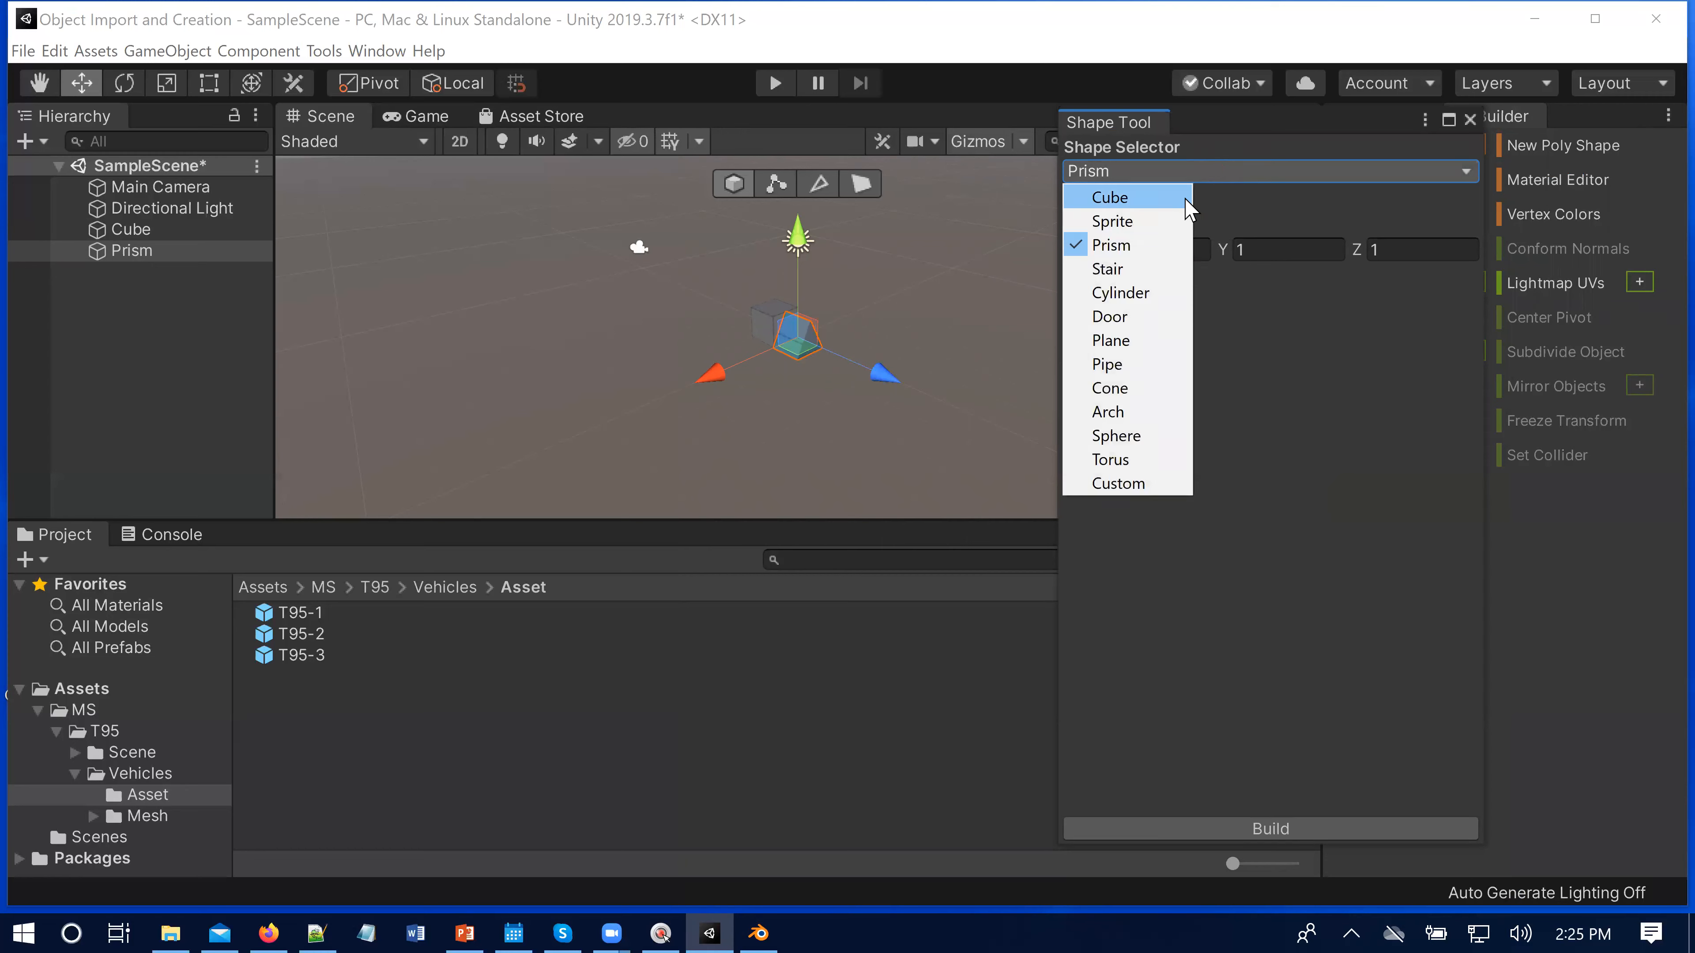
left_click(1136, 412)
left_click(1225, 172)
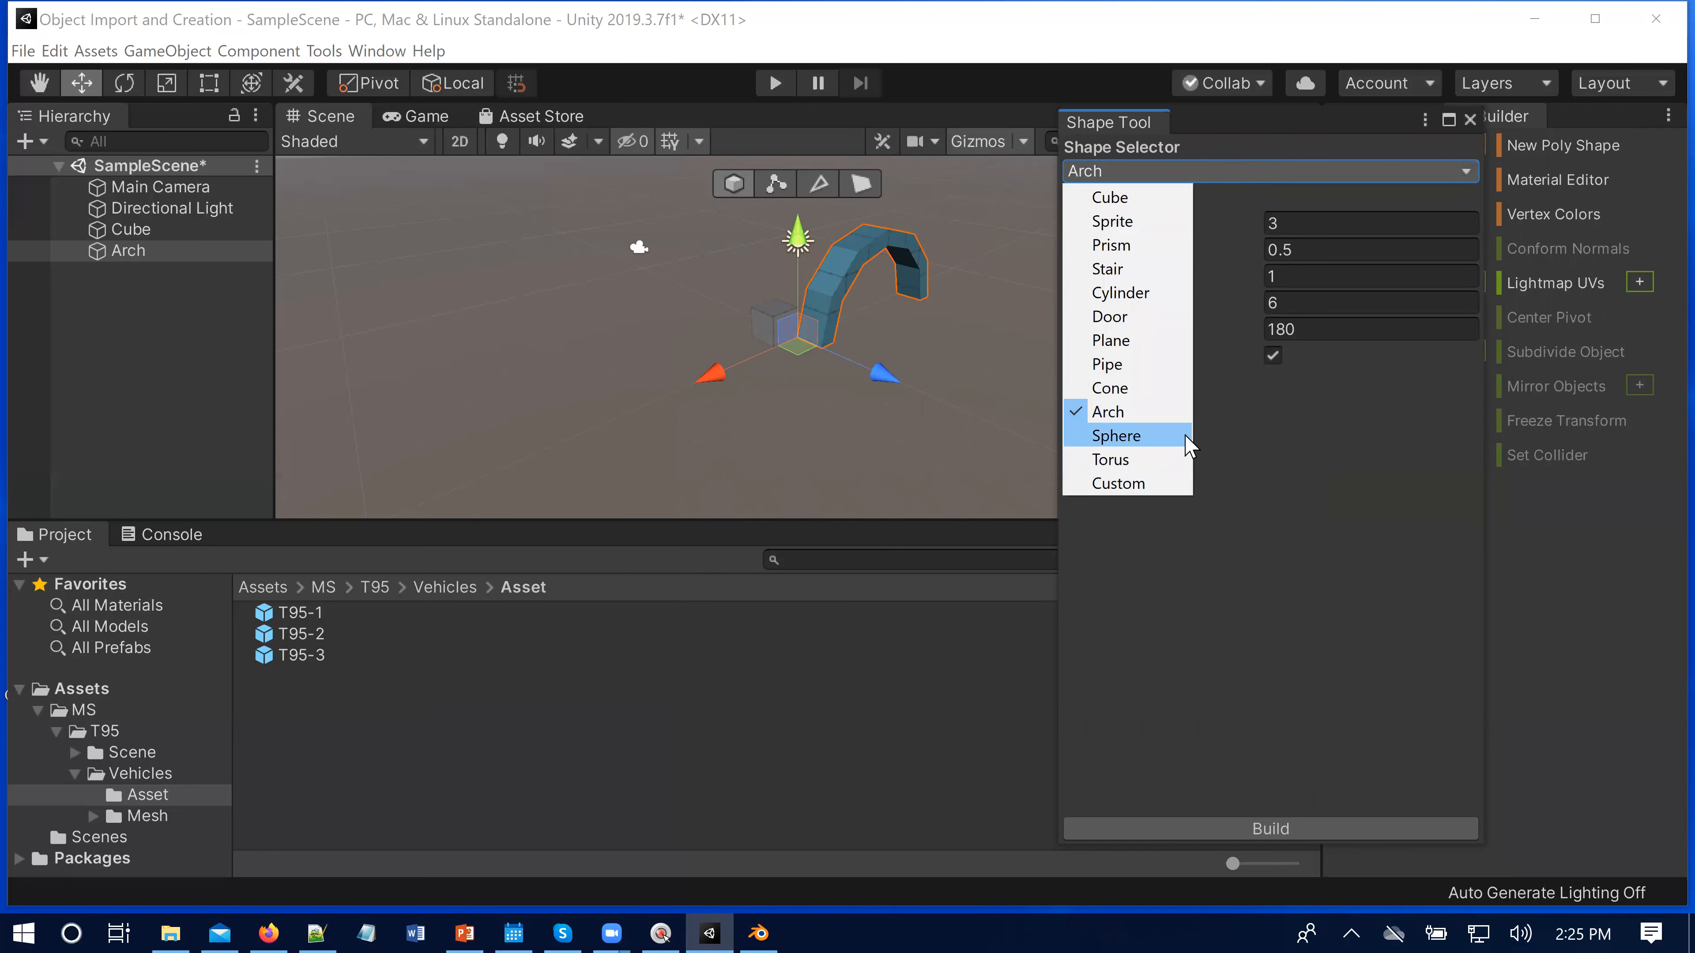
left_click(1147, 269)
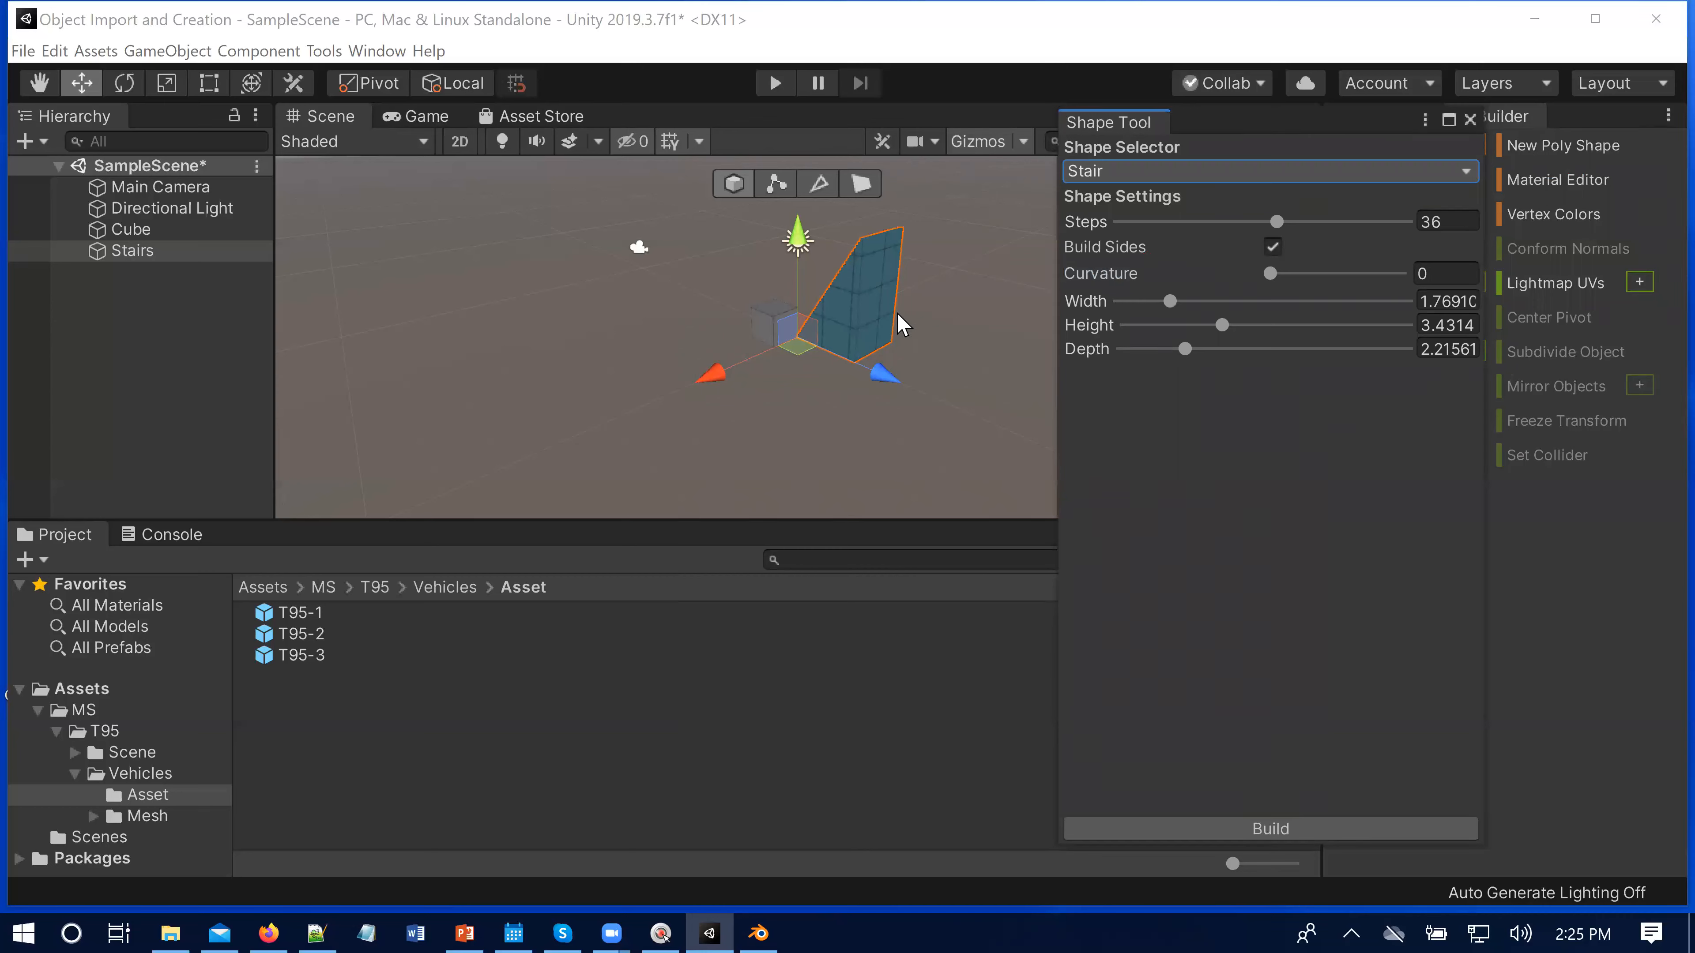
Step: Set the stair preview's depth to about 6.55 and its curvature to 77
key("alt")
left_click_drag(631, 275, 932, 336, "alt")
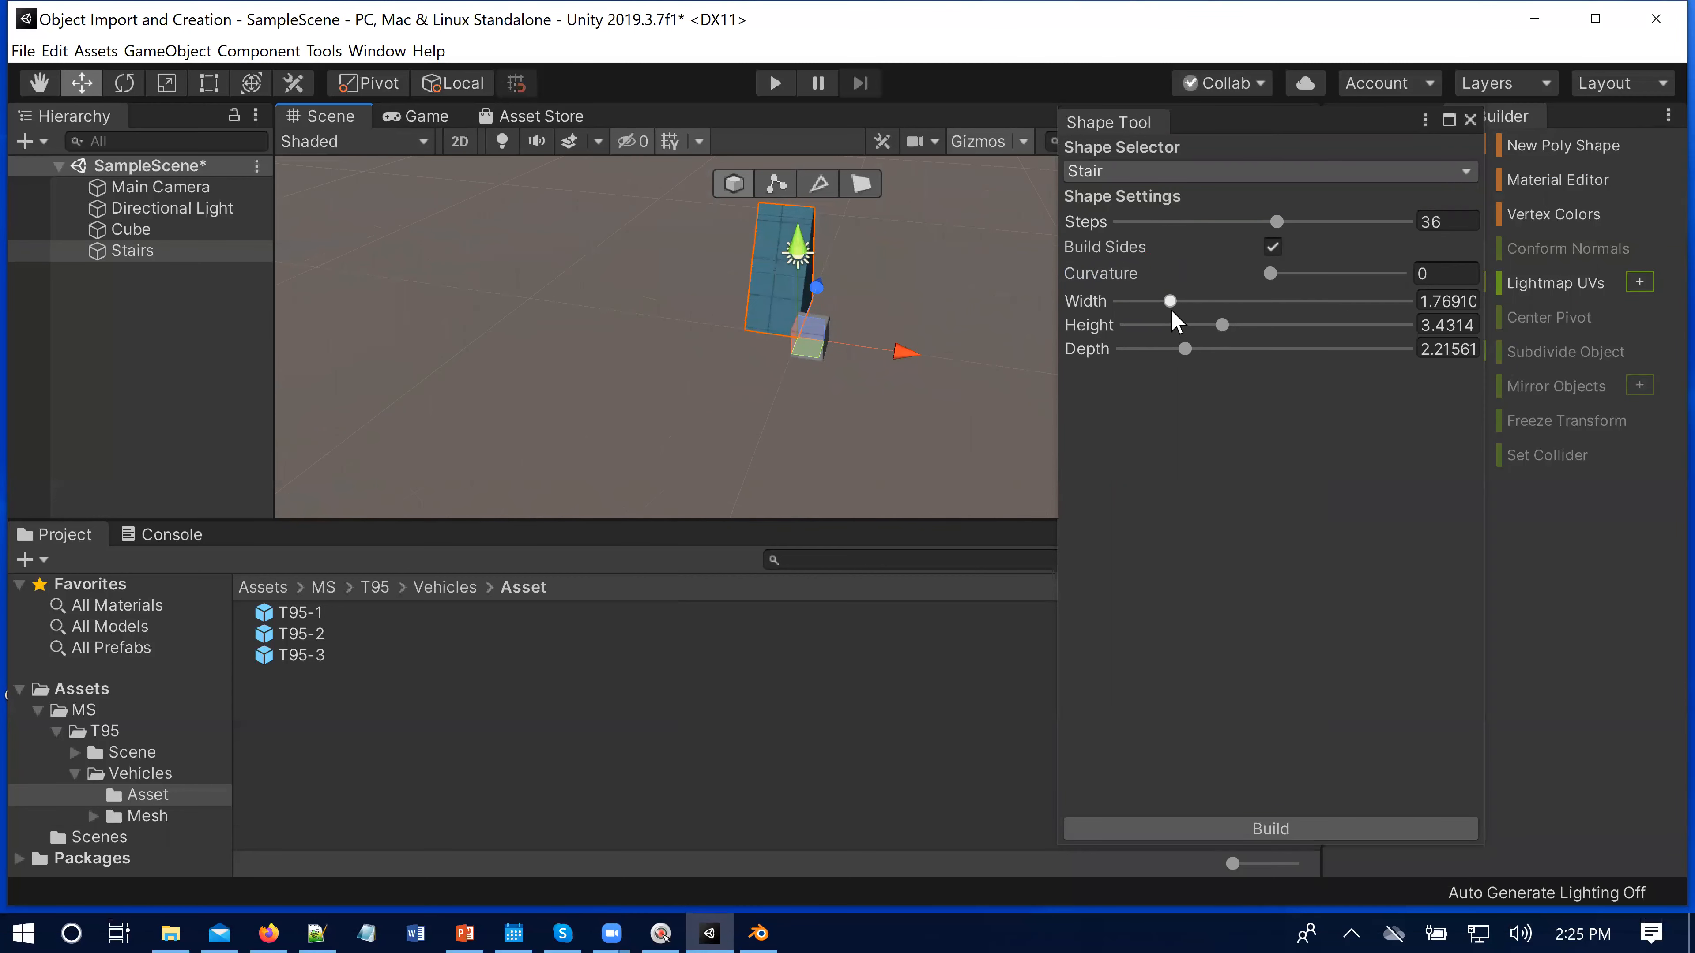
left_click_drag(1185, 349, 1306, 376)
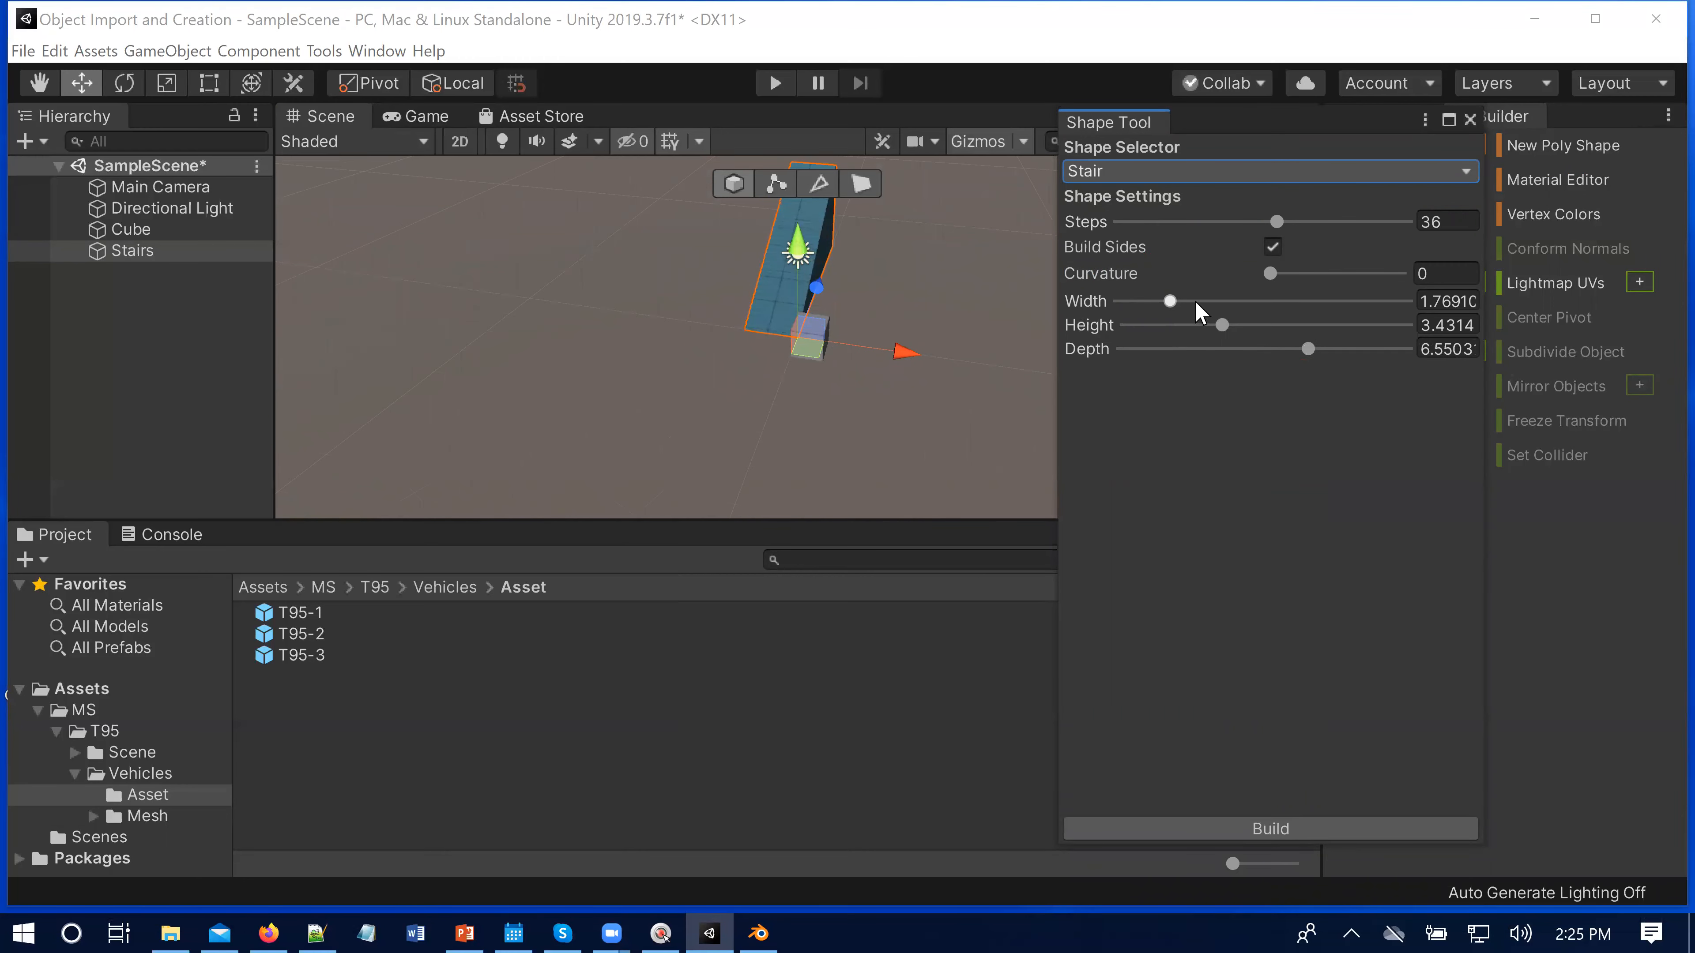
left_click_drag(1270, 274, 1299, 280)
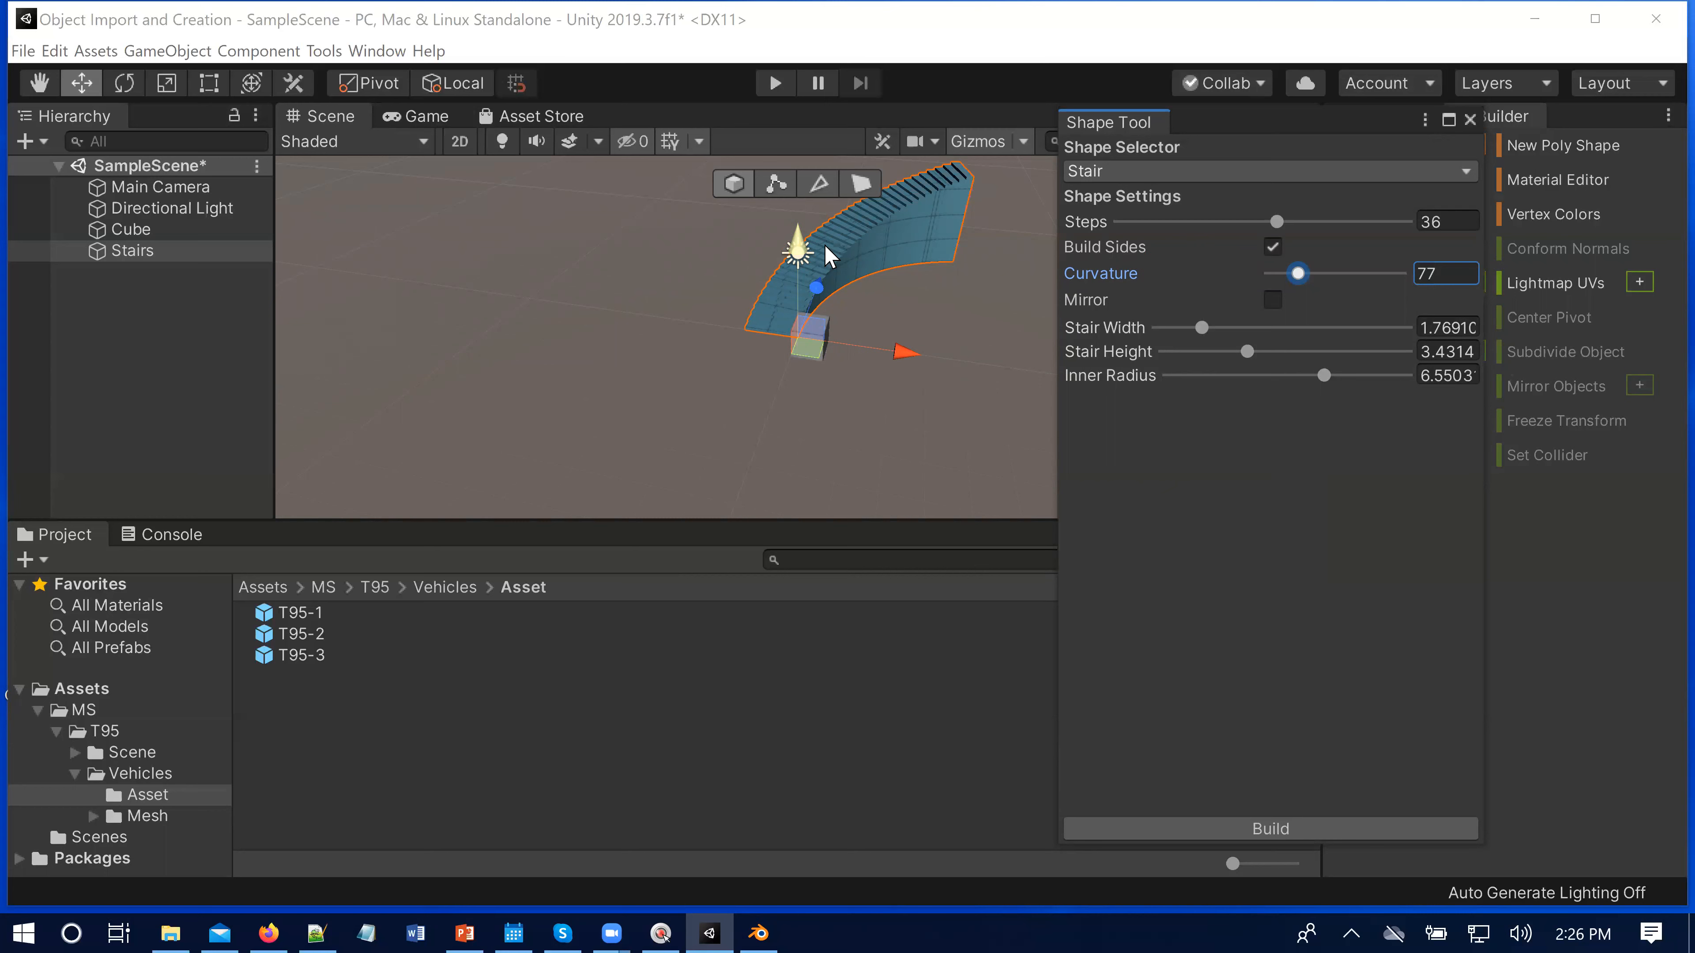
Step: Discard the stair preview by closing the Shape Tool, and dismiss the tool again after reopening it
left_click(1470, 118)
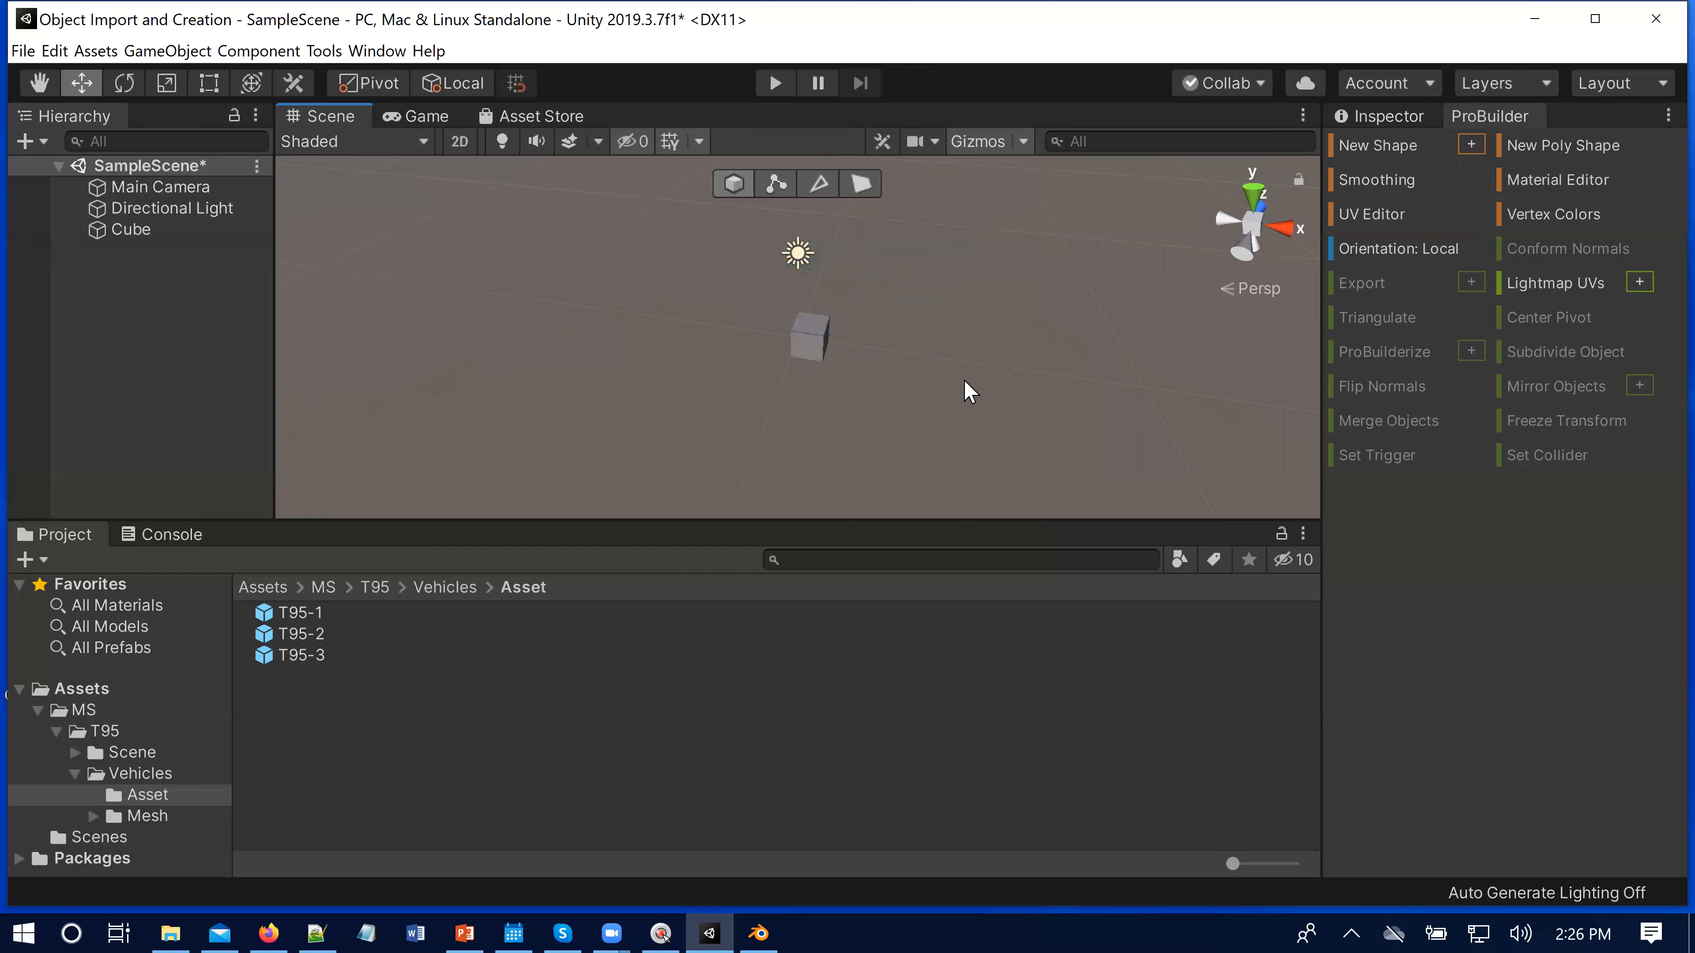
left_click(1471, 144)
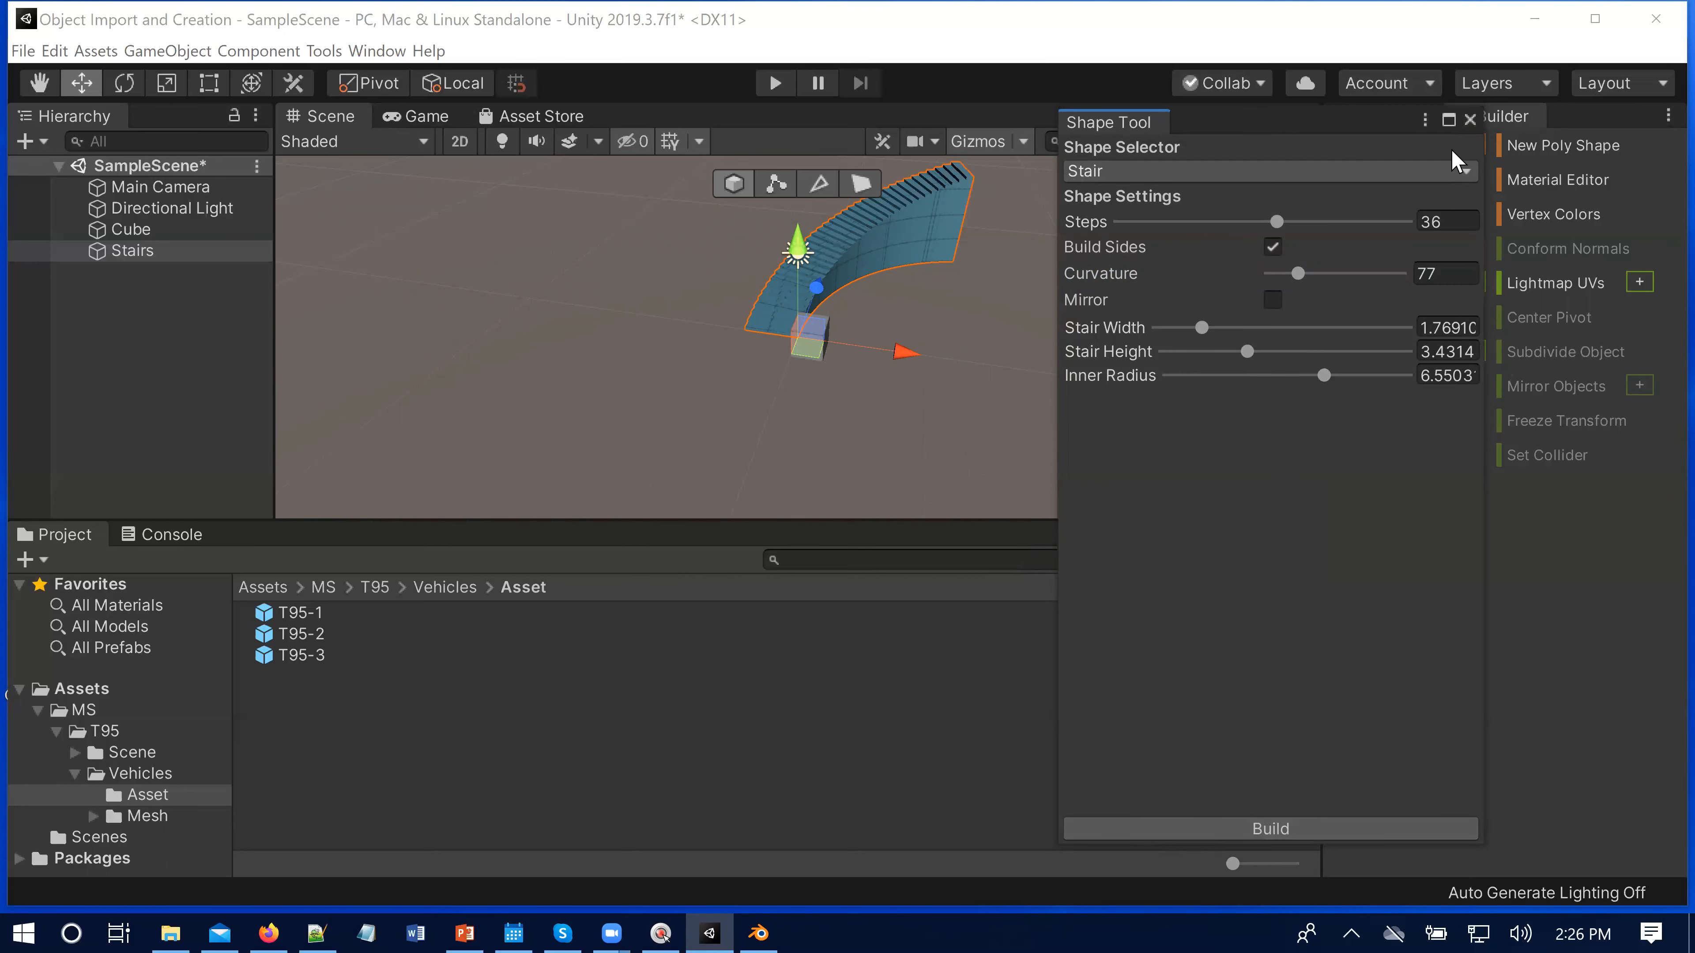
key("Escape")
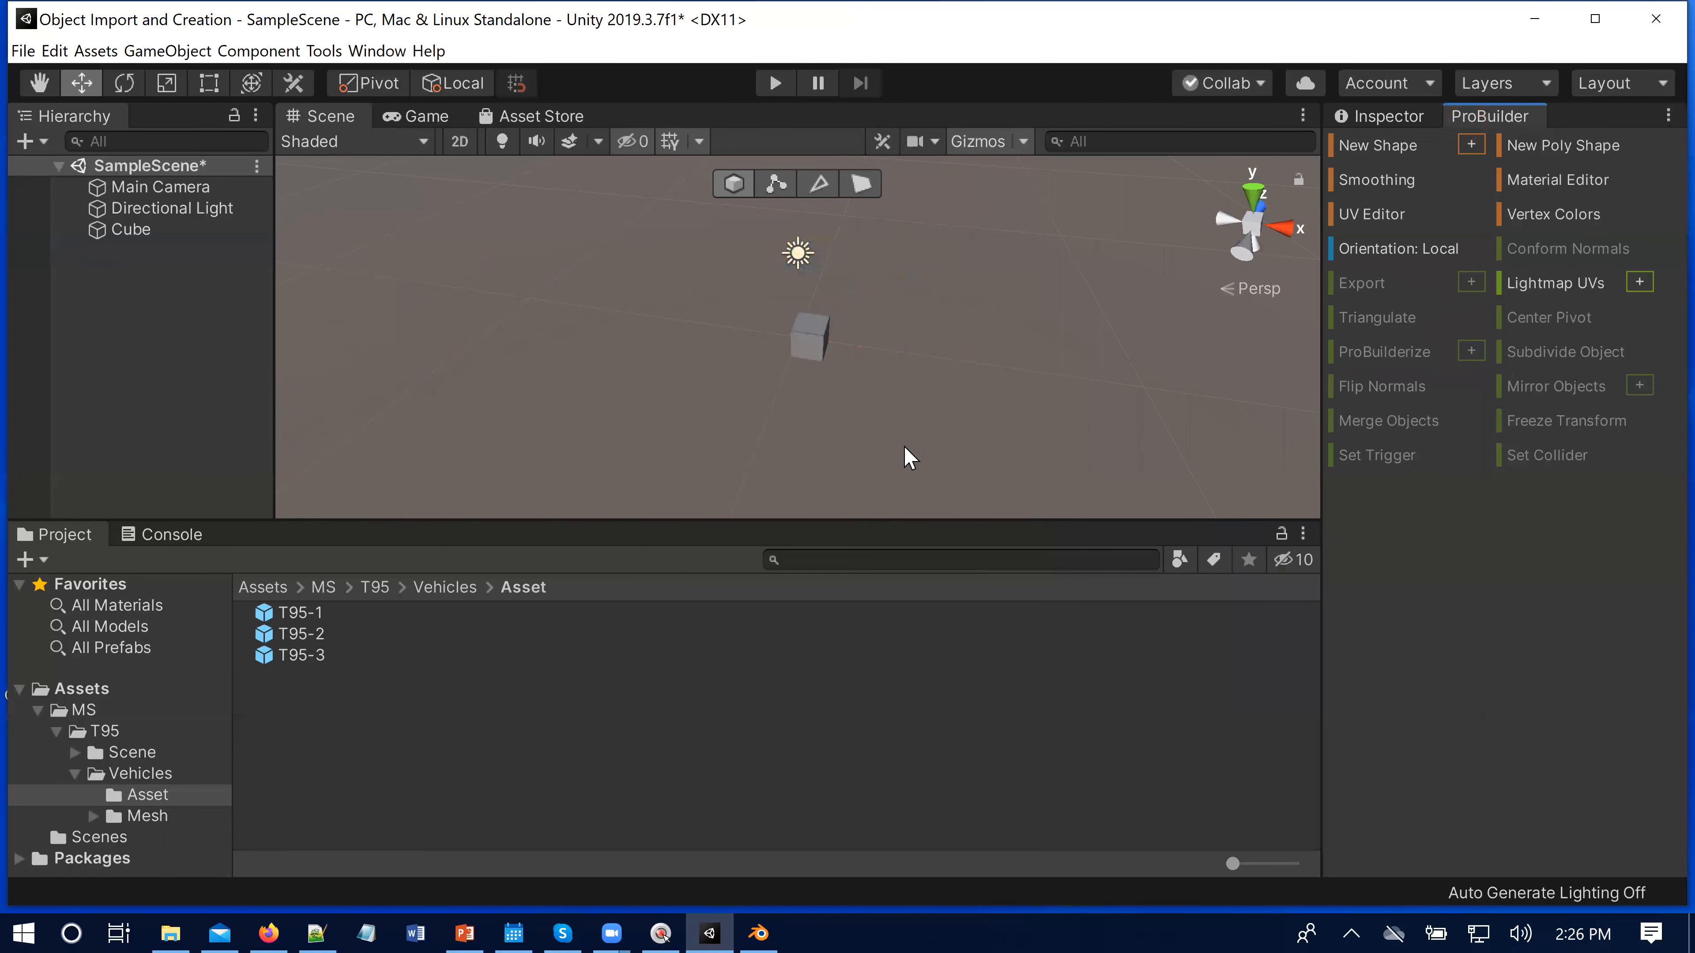
Step: Select the cube in the scene and move it slightly in the negative X direction
left_click(817, 346)
scroll(869, 404, "up", 4)
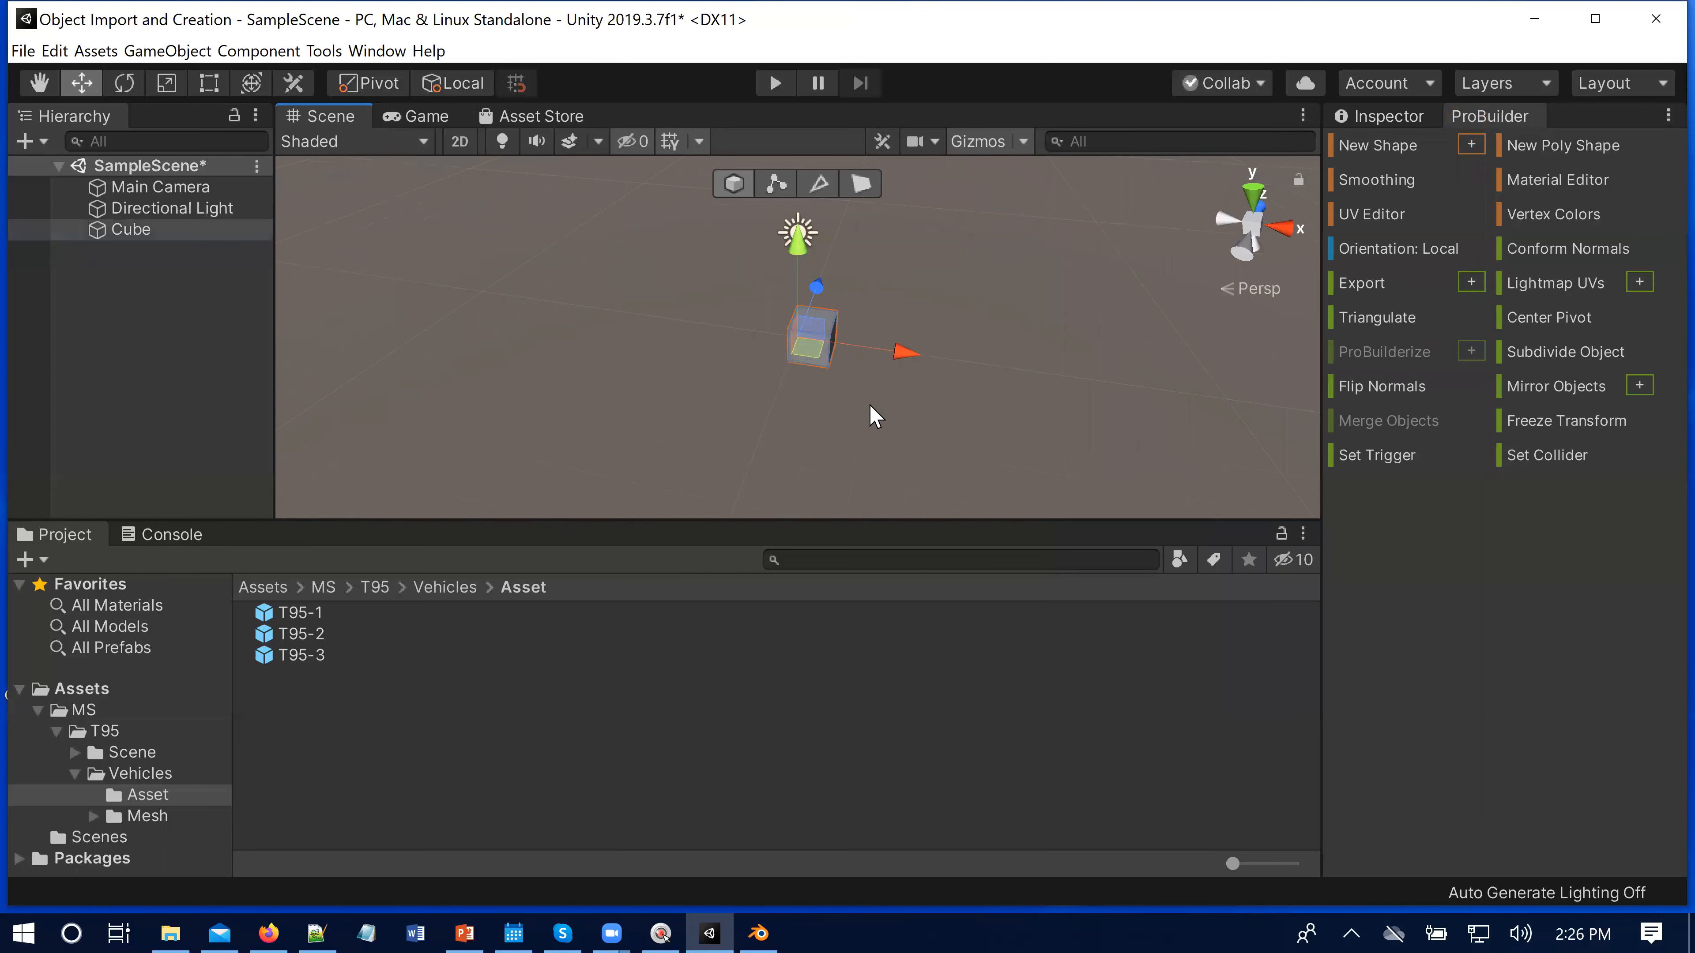
scroll(918, 390, "up", 3)
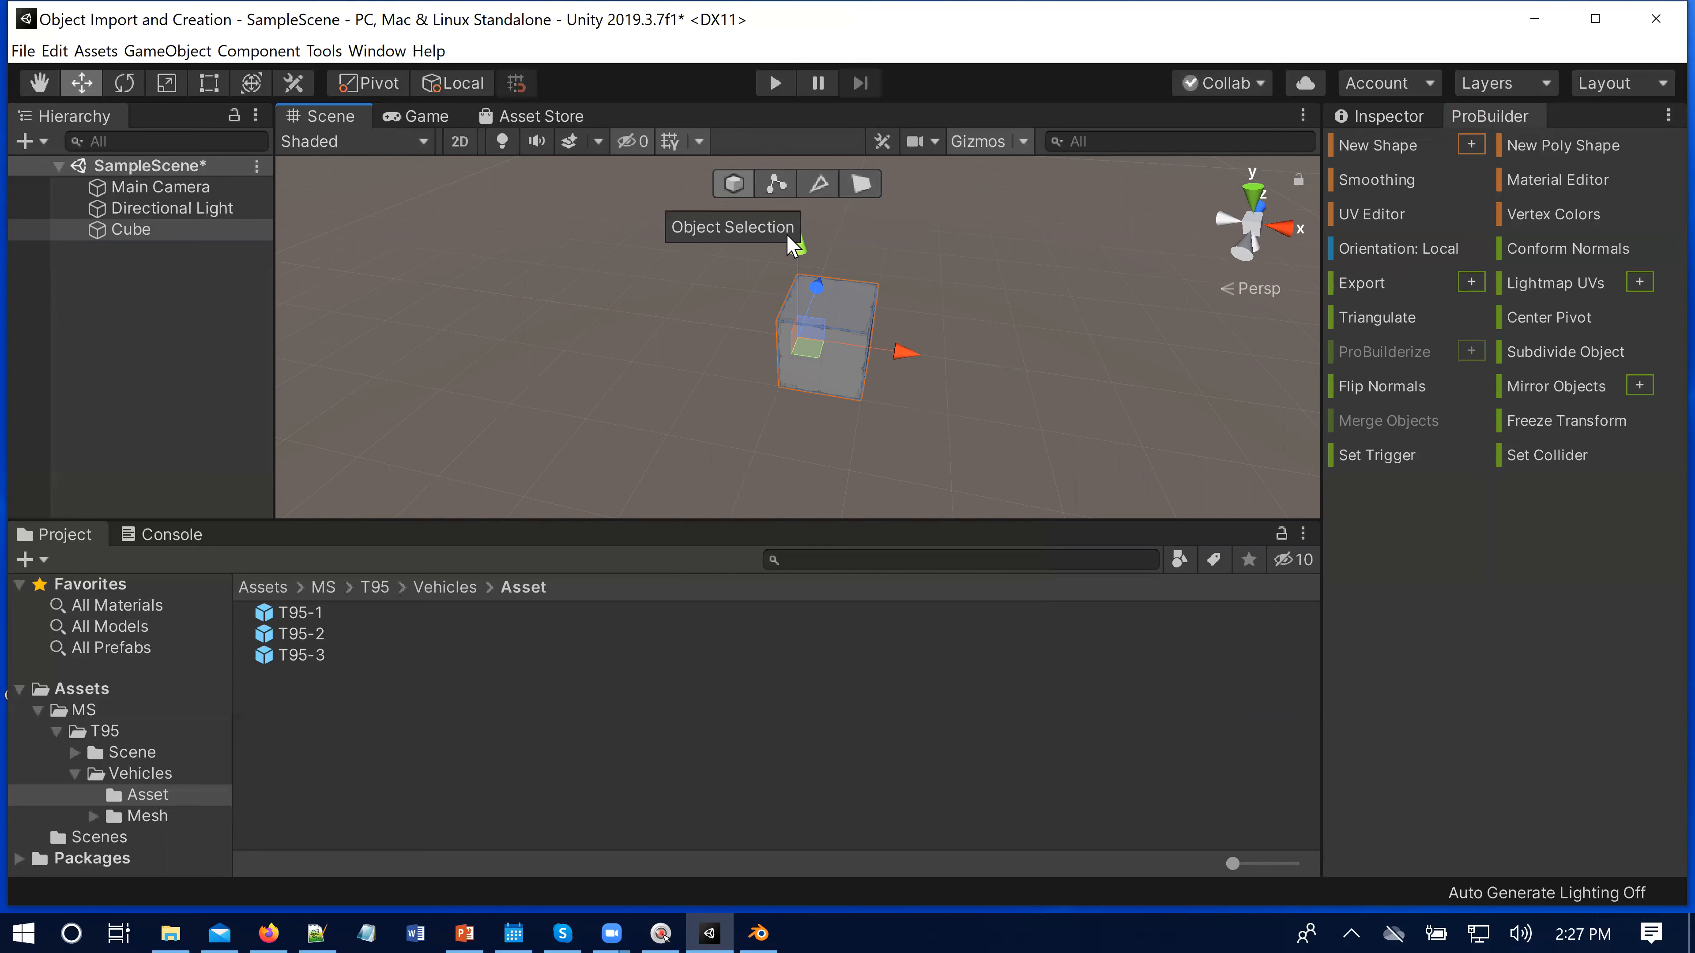
mouse_move(917, 354)
left_mouse_down()
mouse_move(867, 350)
mouse_move(997, 351)
mouse_move(843, 352)
mouse_move(927, 350)
left_mouse_up()
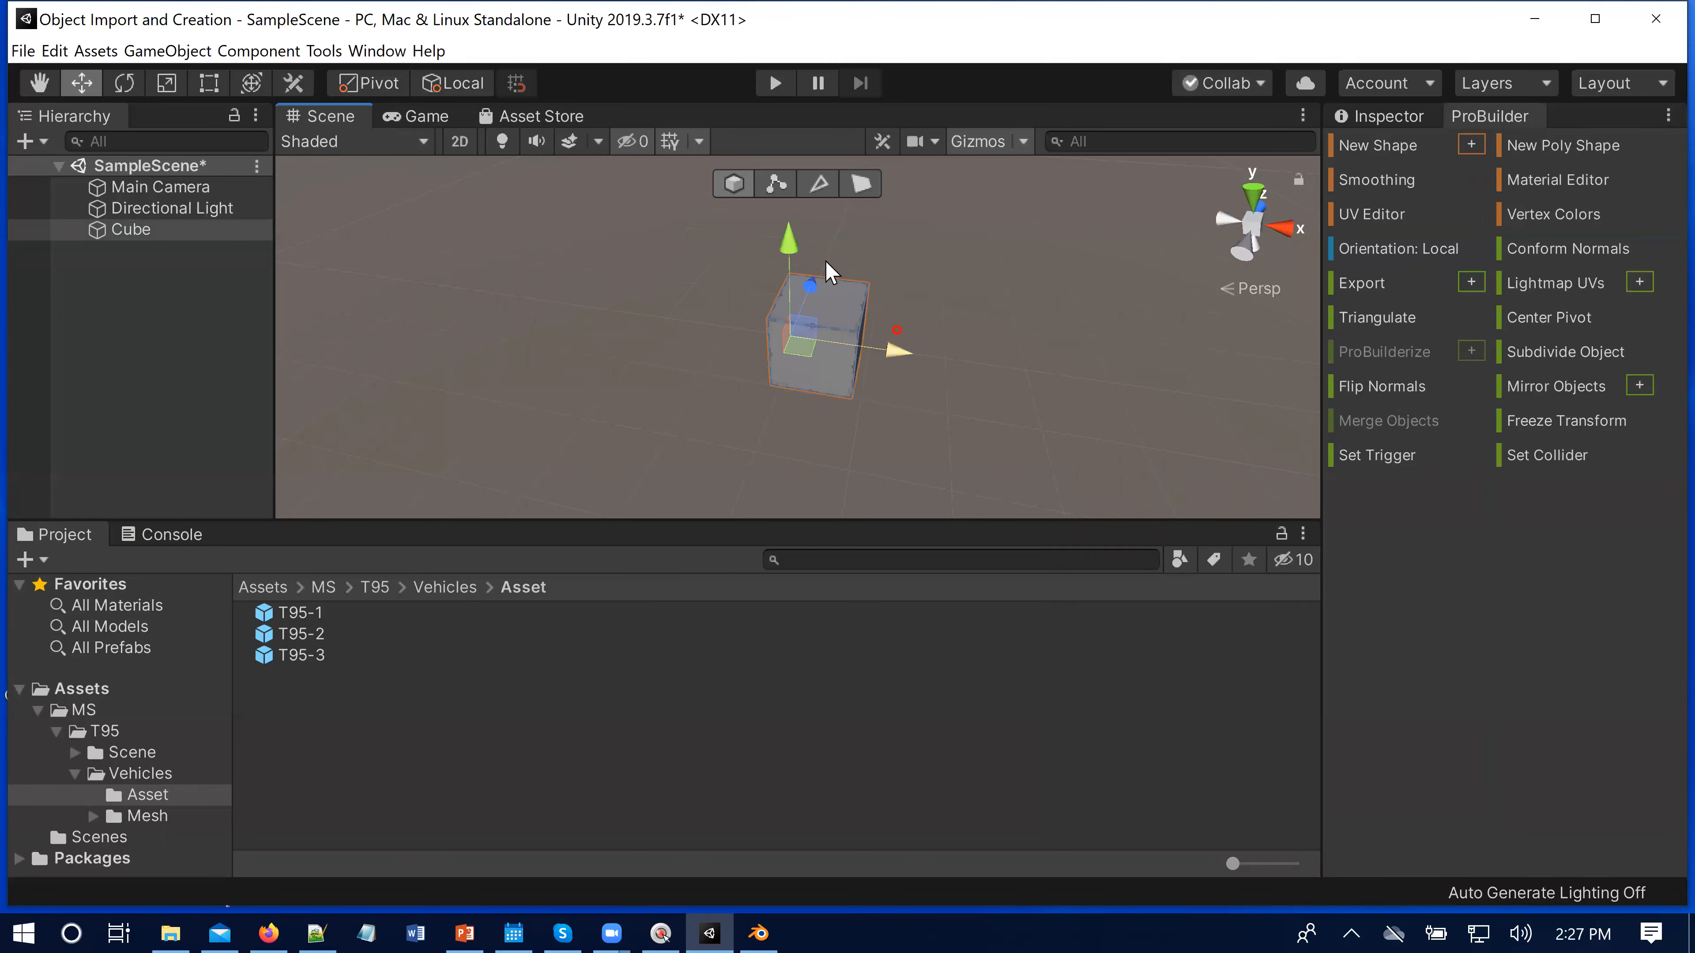
Step: Try moving the cube's upper front vertex inward in vertex selection mode, and undo the move
left_click(777, 186)
left_click(859, 340)
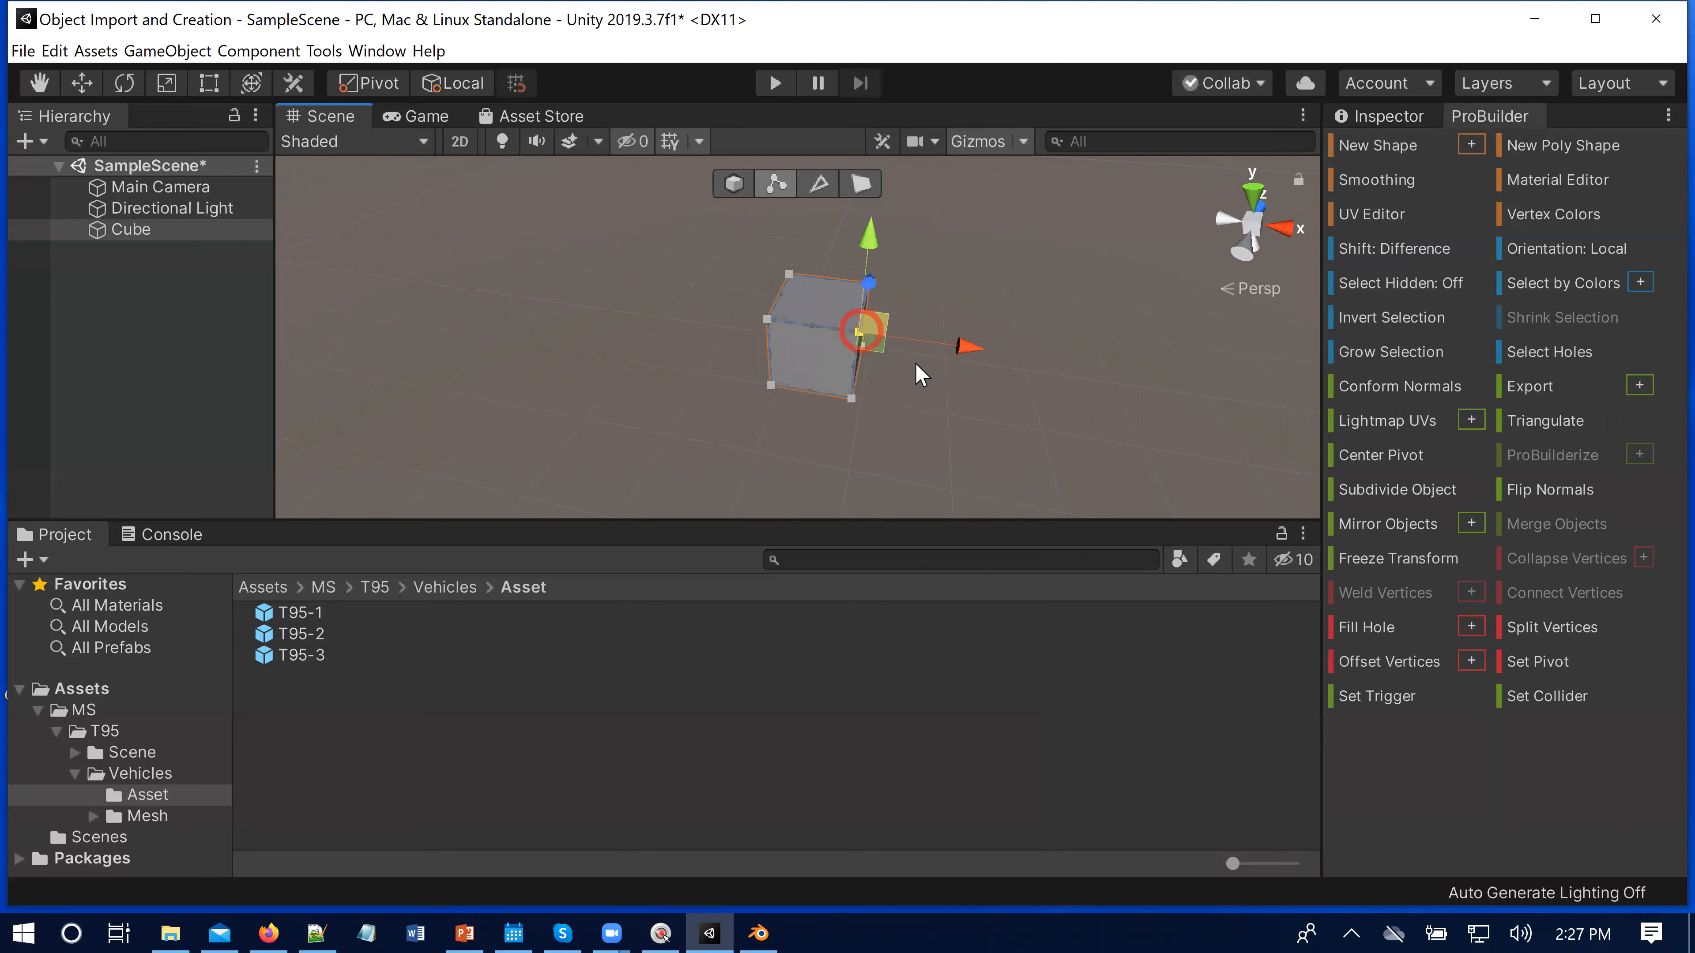
left_click_drag(967, 347, 906, 354)
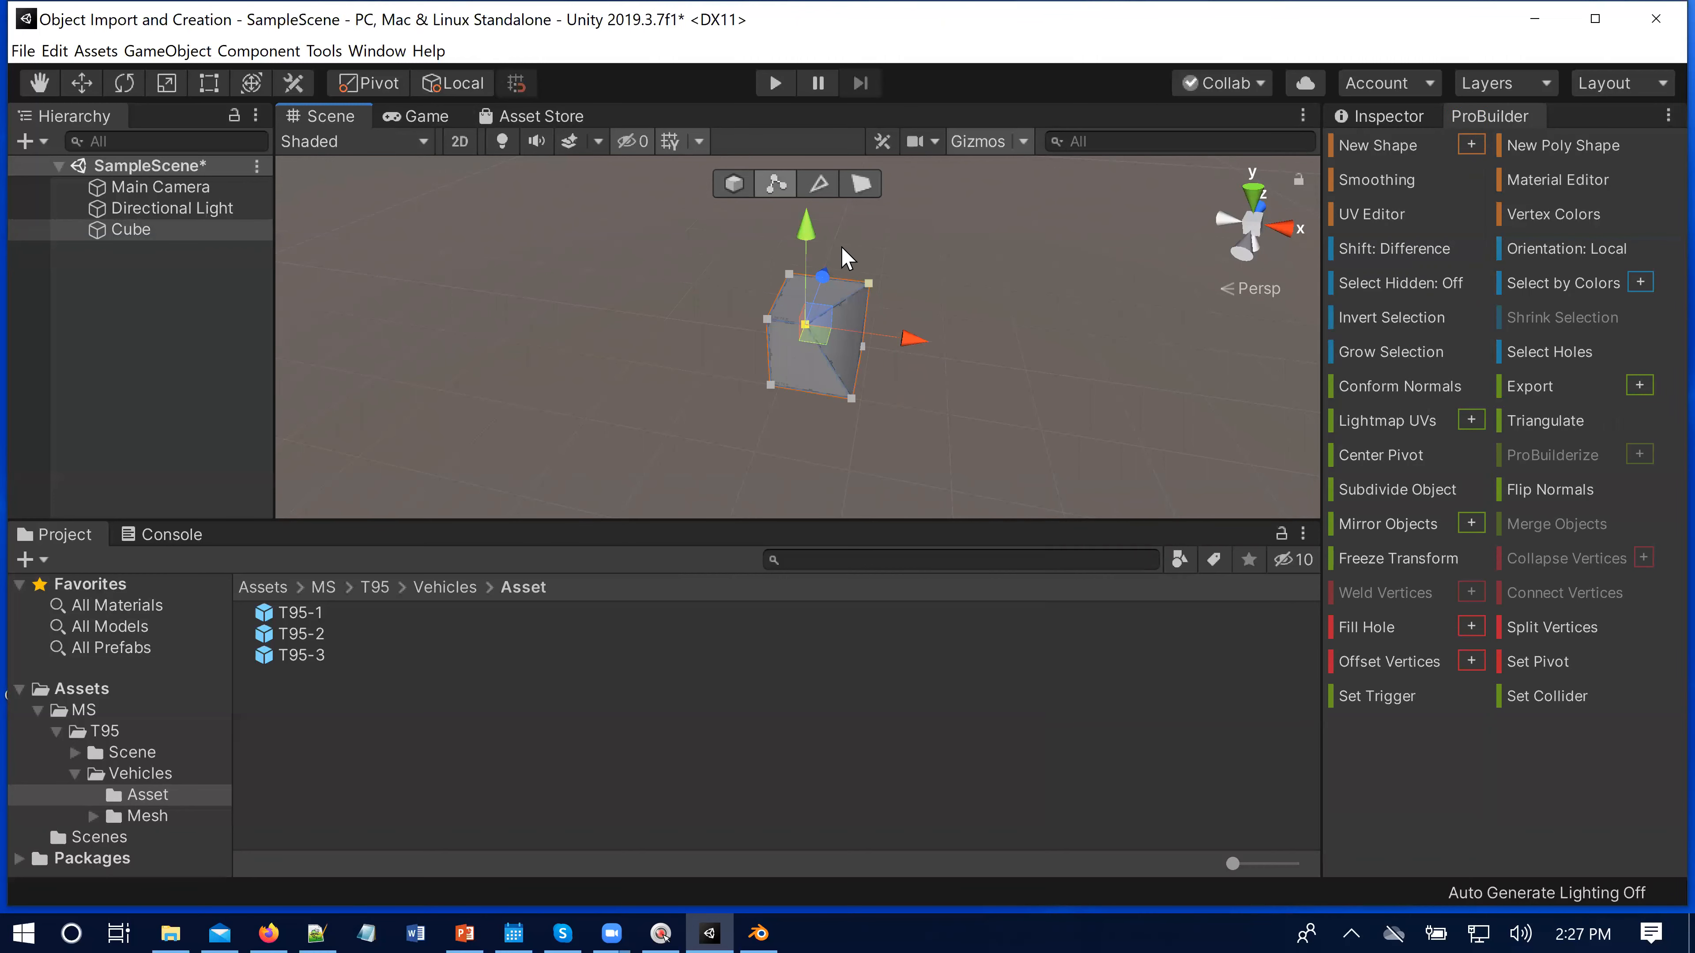
key("ctrl+z")
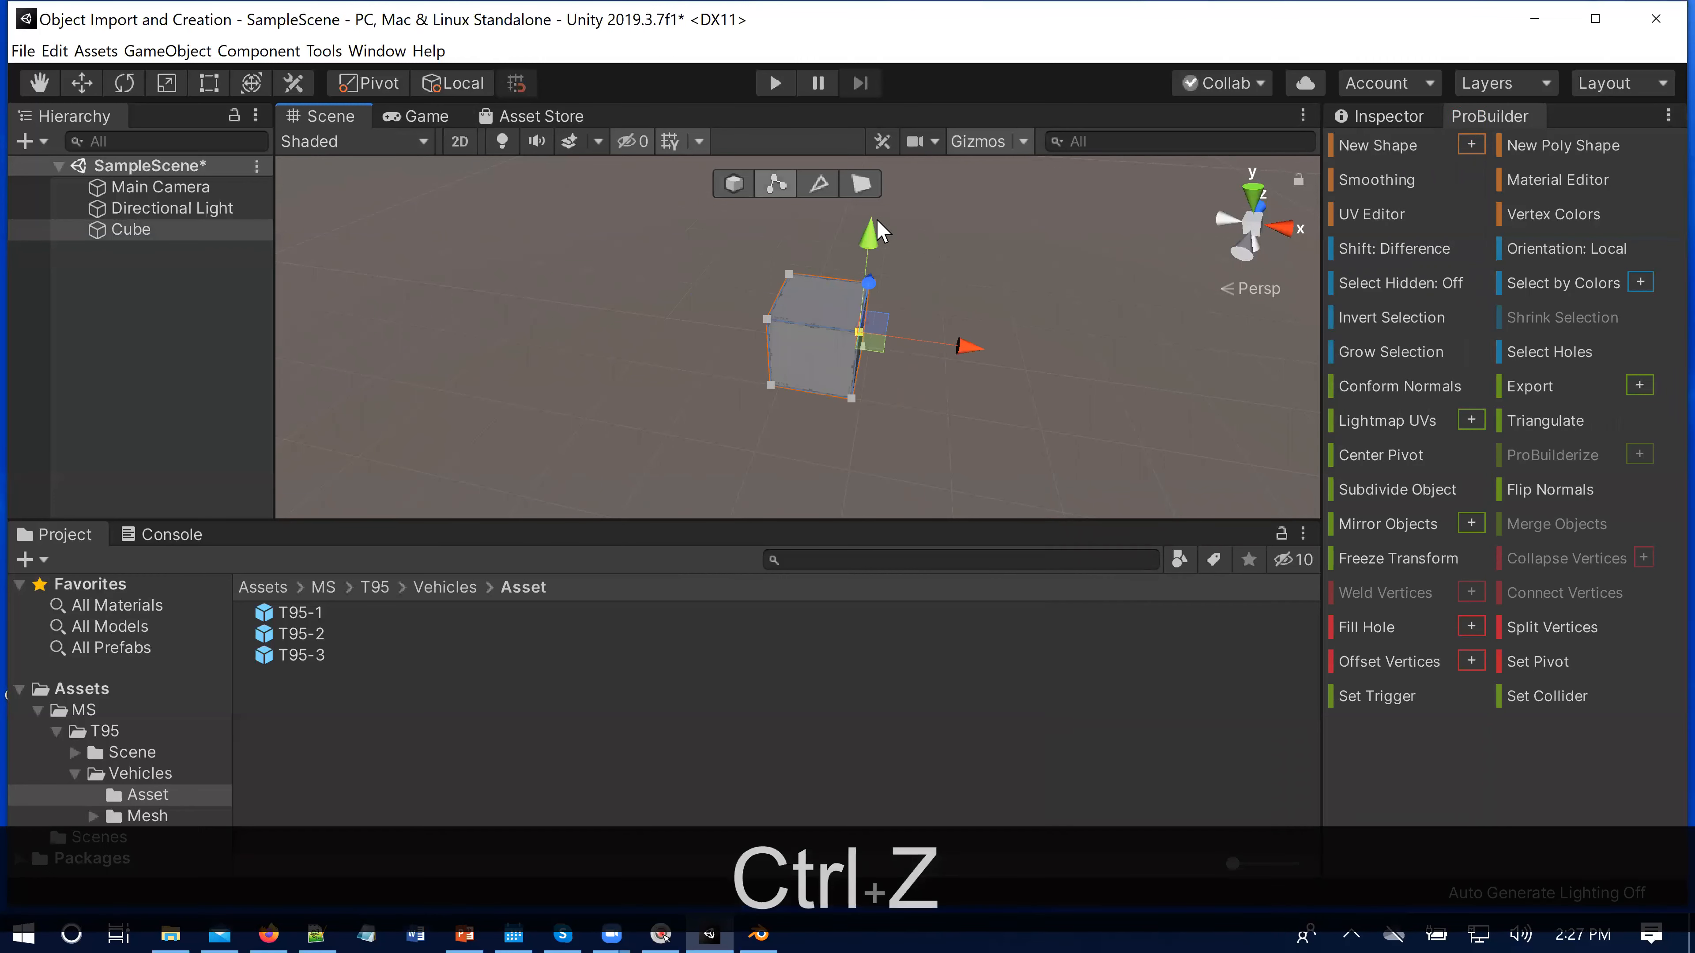
Step: Select the cube's rear top edge and its front face in their respective selection modes, and return to object selection
left_click(822, 183)
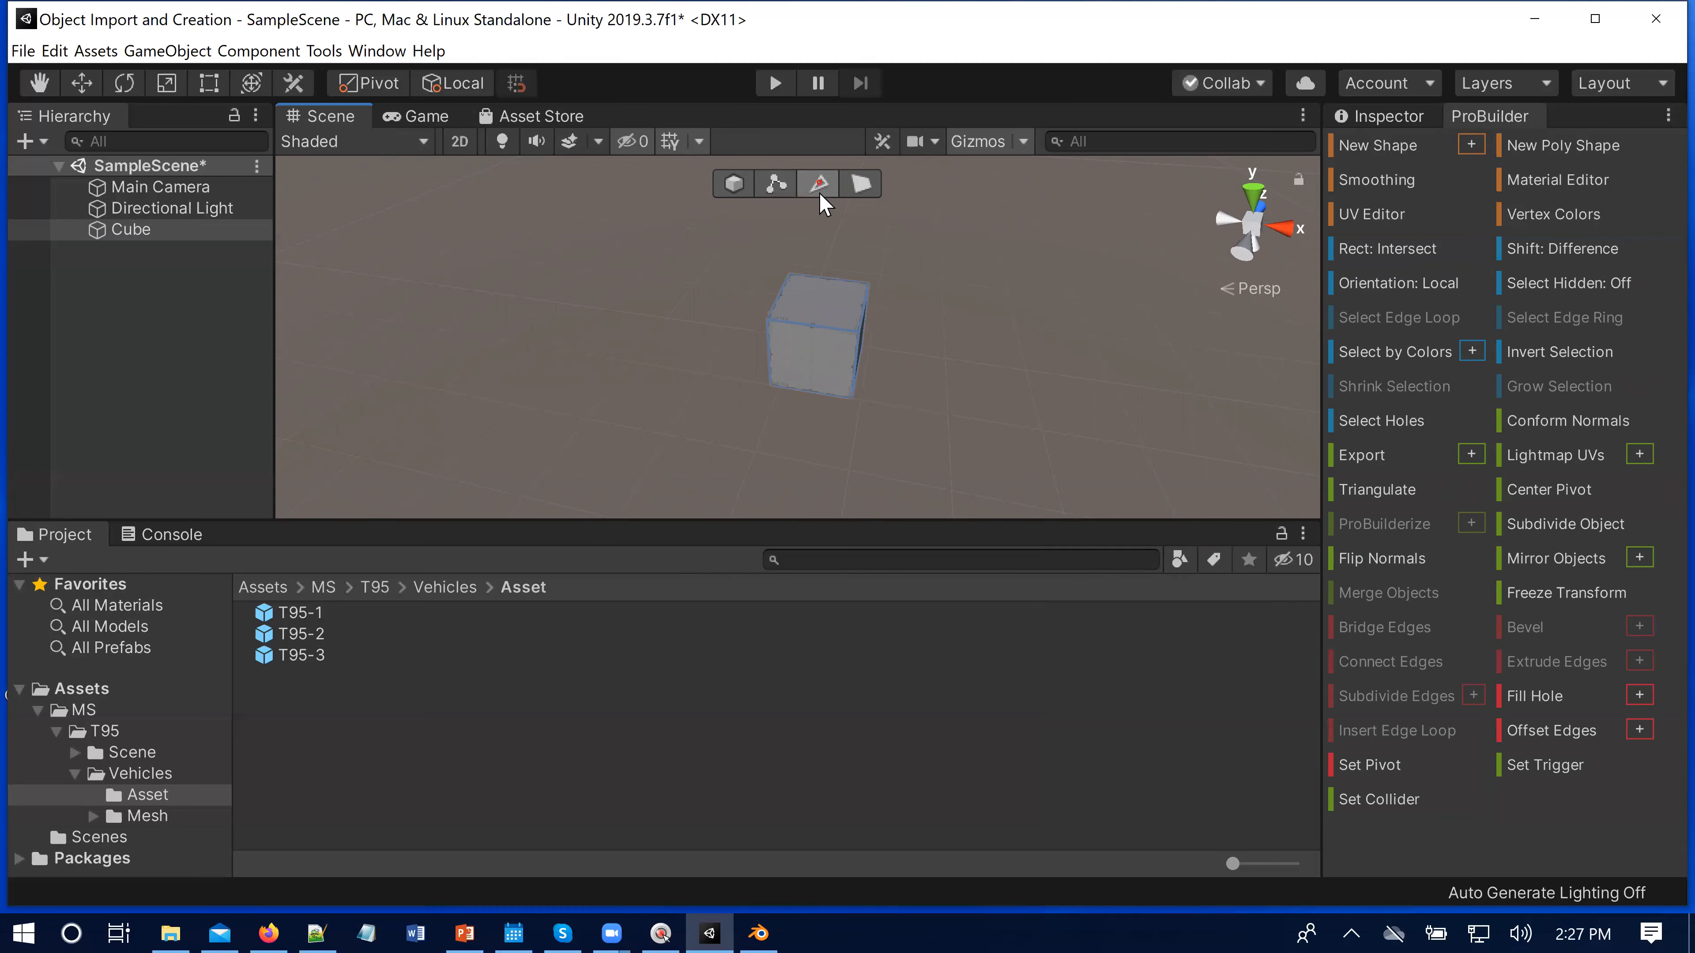
left_click(827, 281)
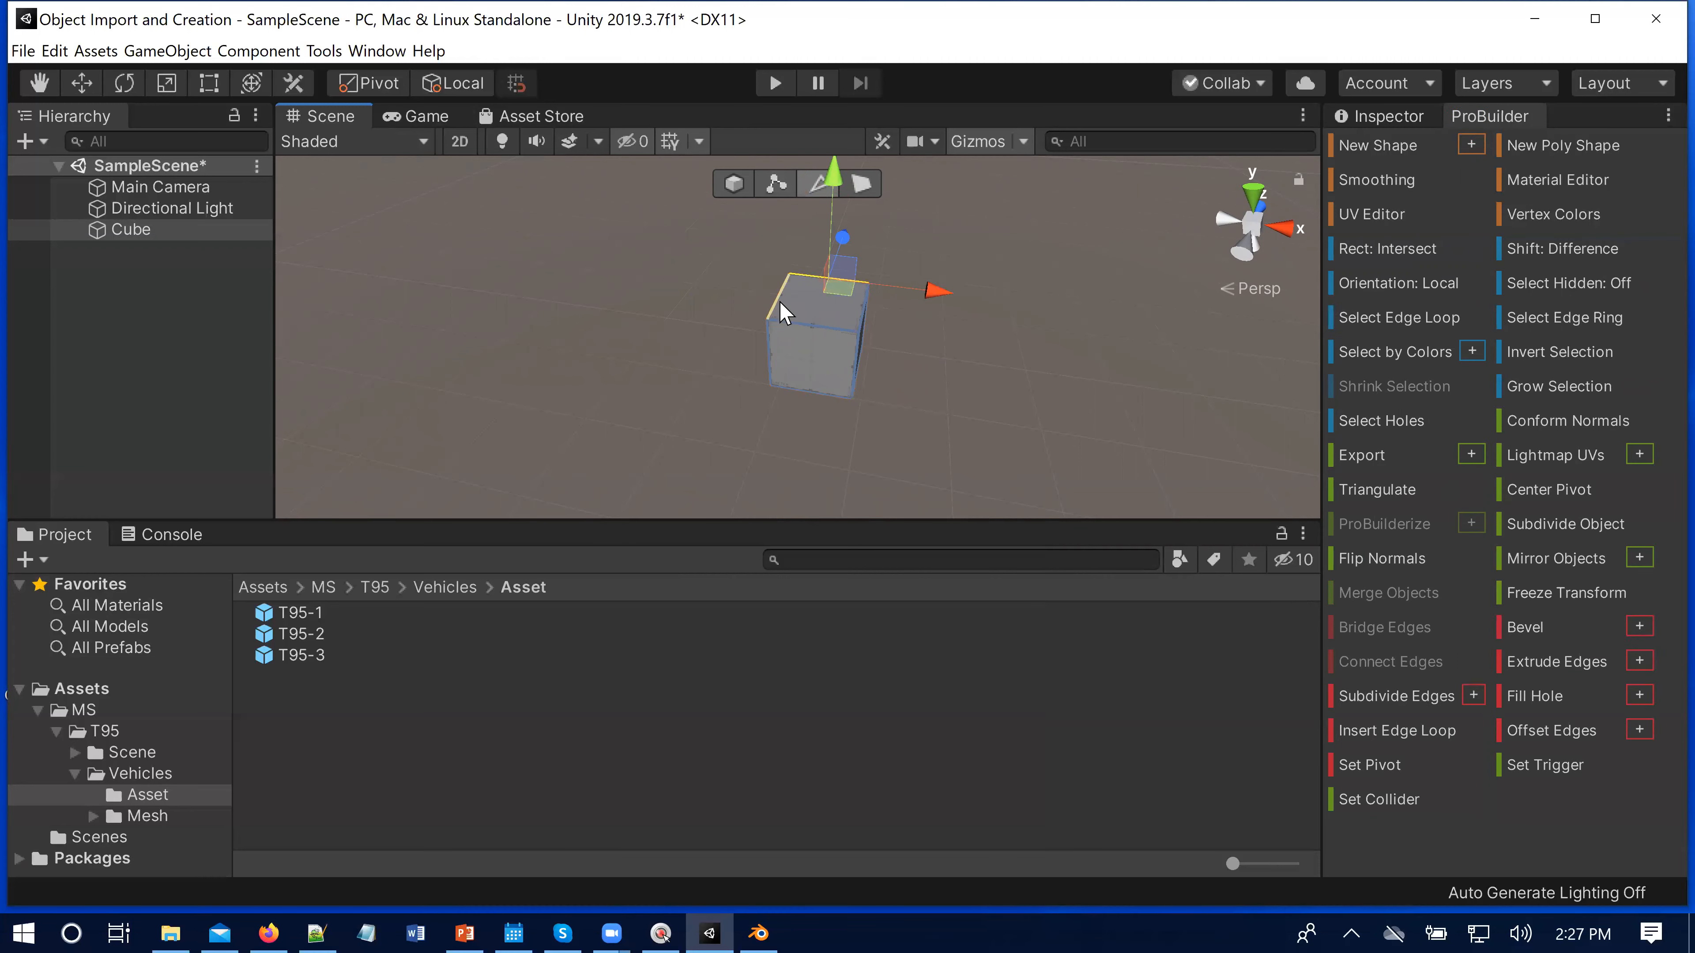
left_click(861, 186)
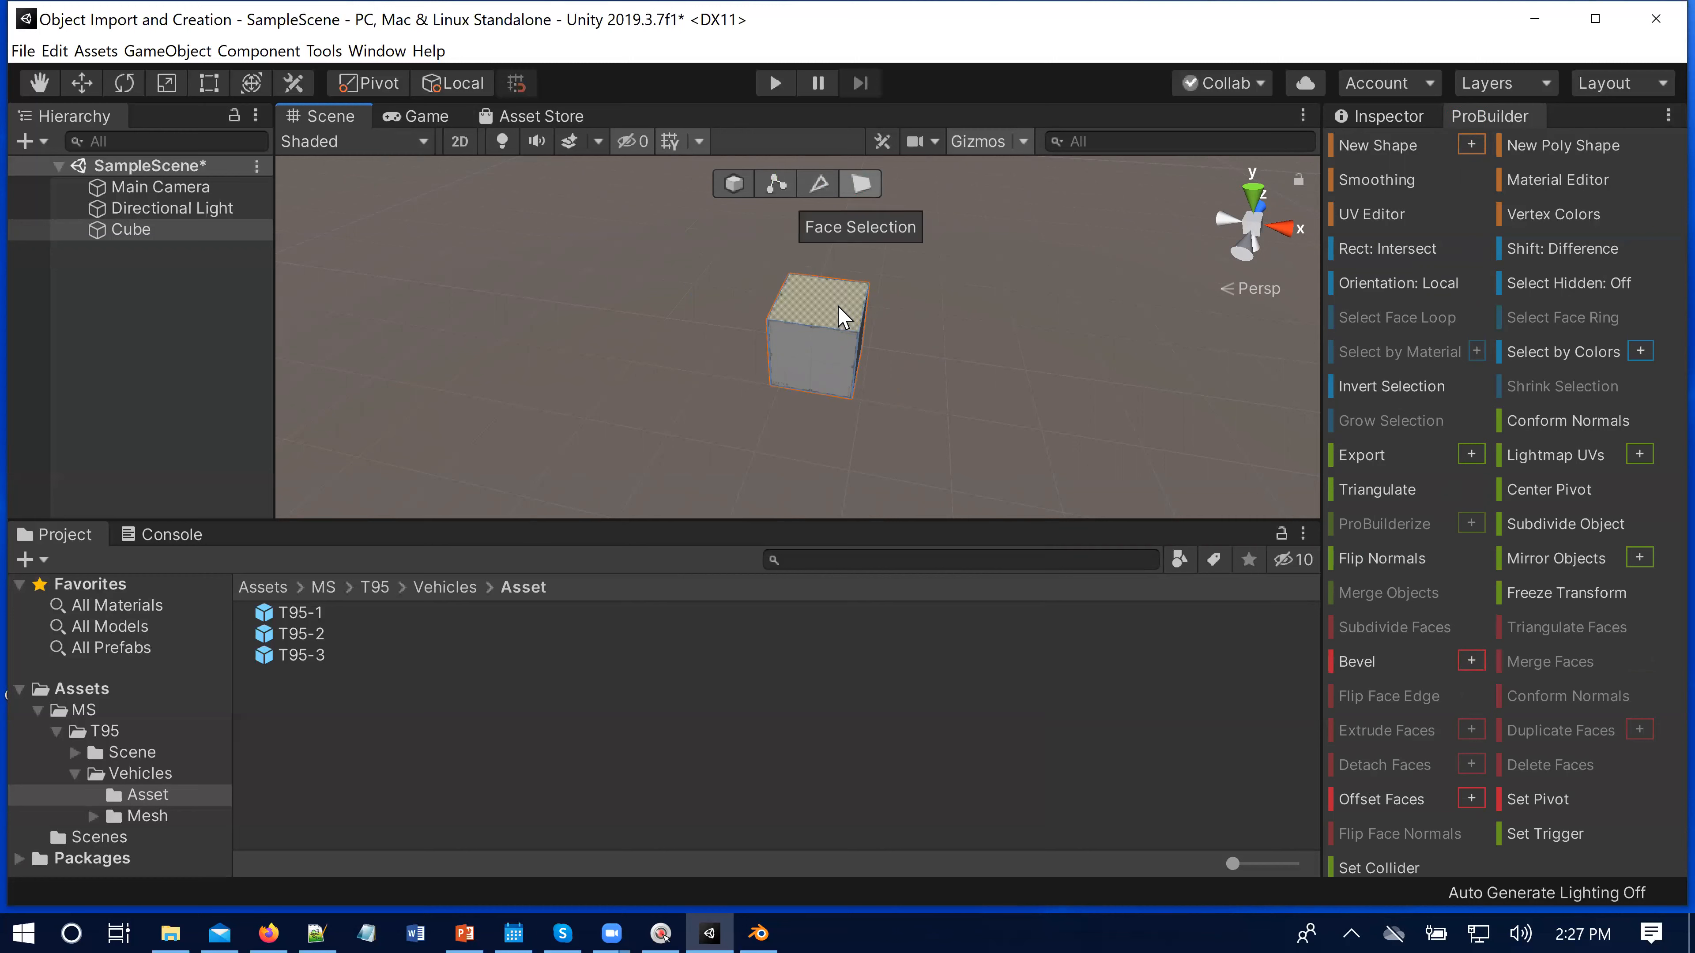
left_click(830, 360)
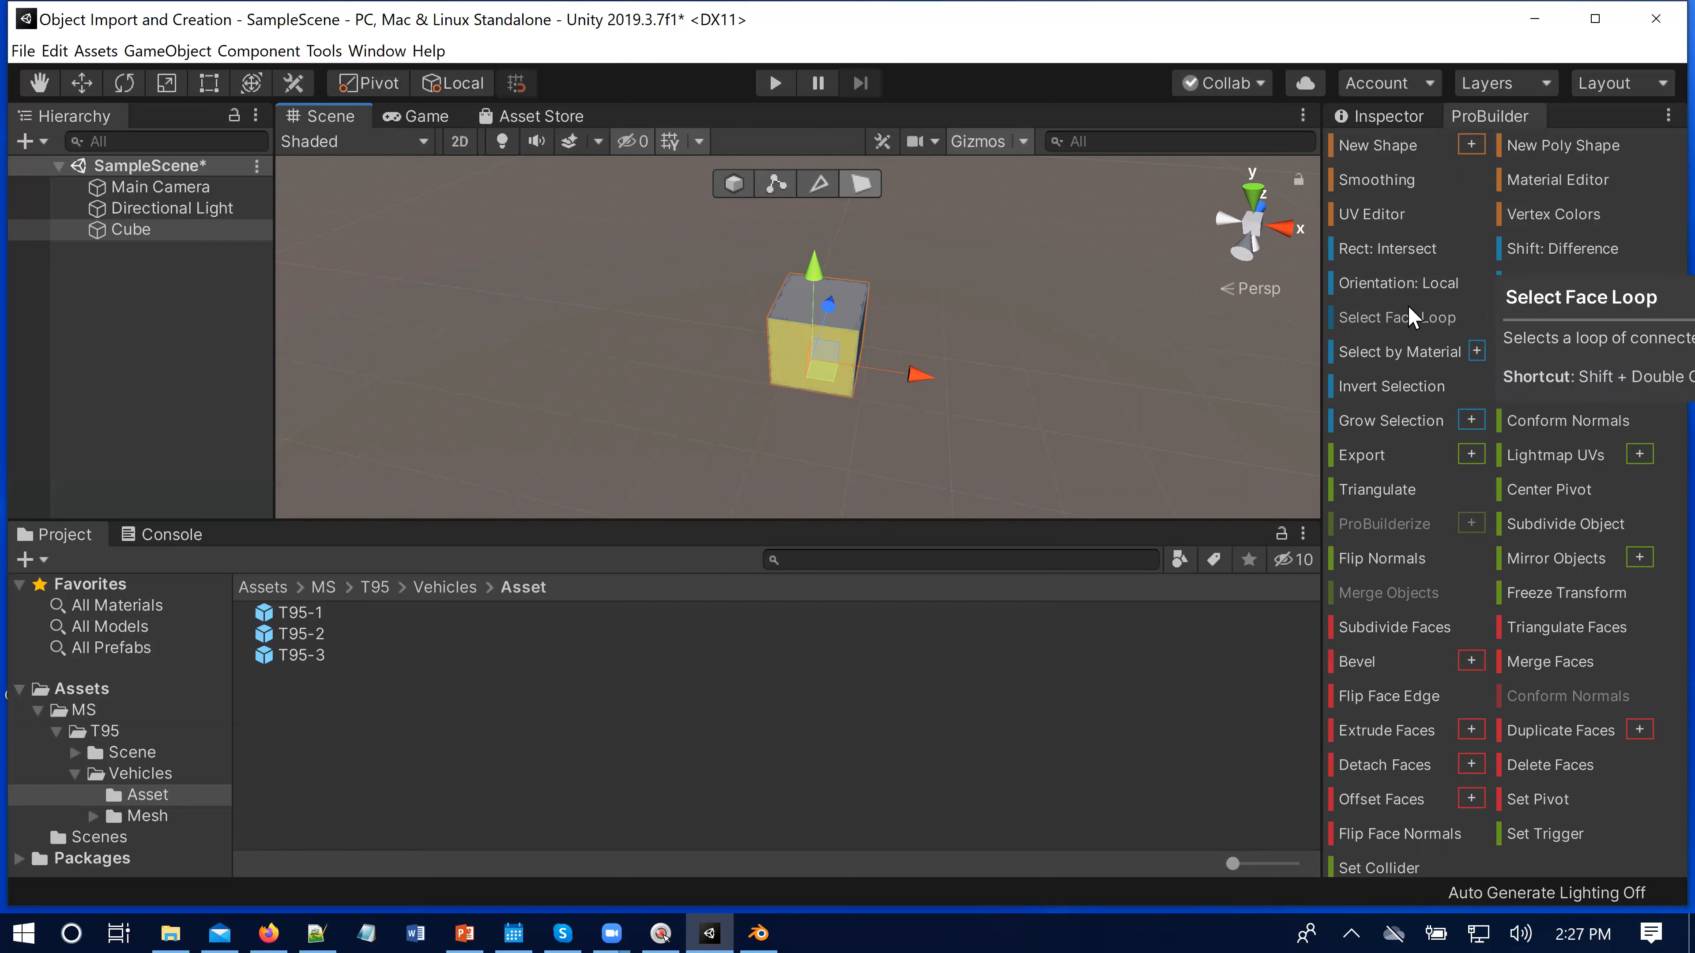
scroll(1465, 559, "down", 1)
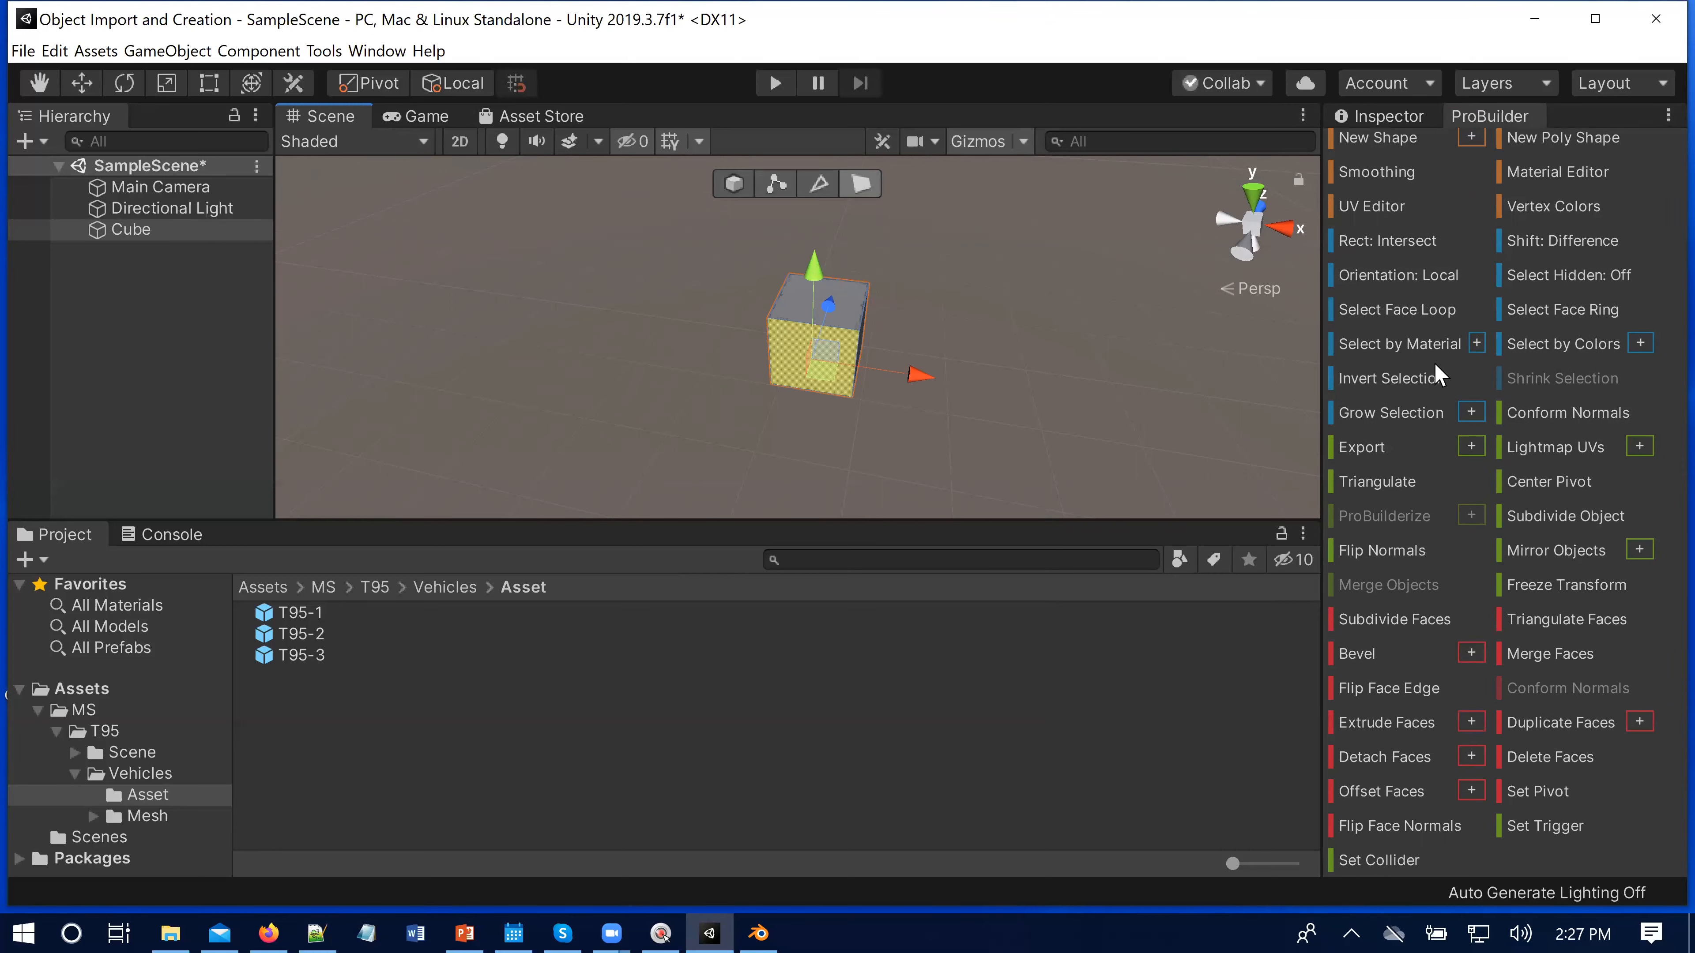
scroll(1466, 454, "up", 1)
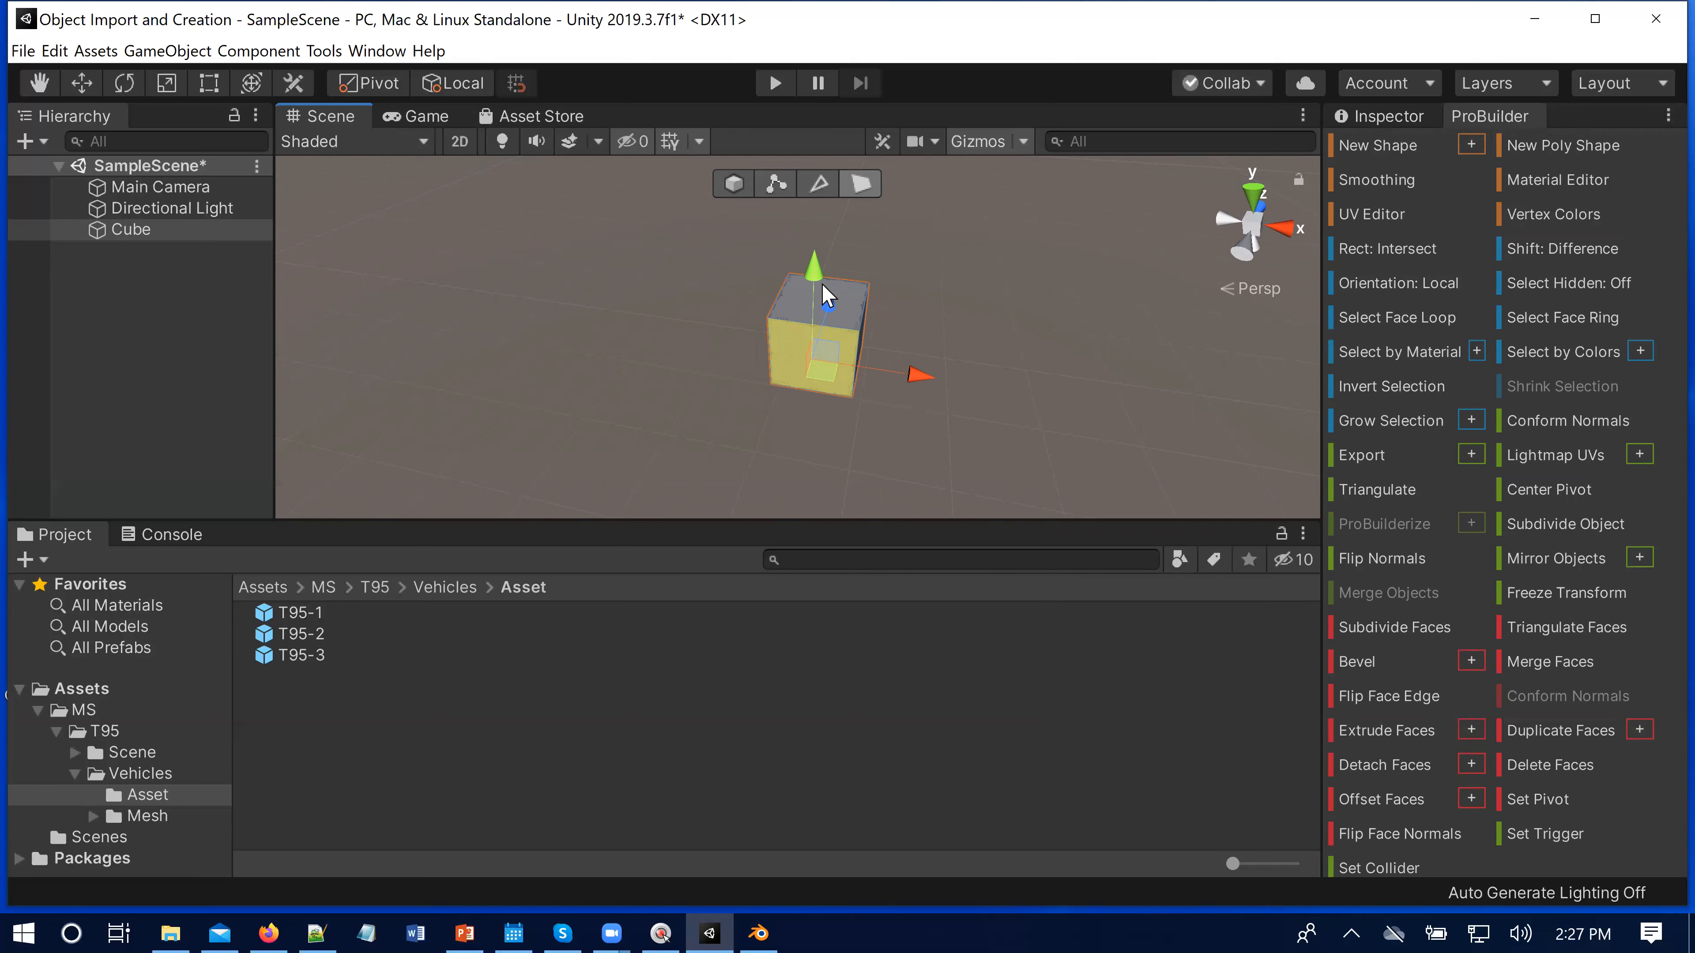
left_click(733, 189)
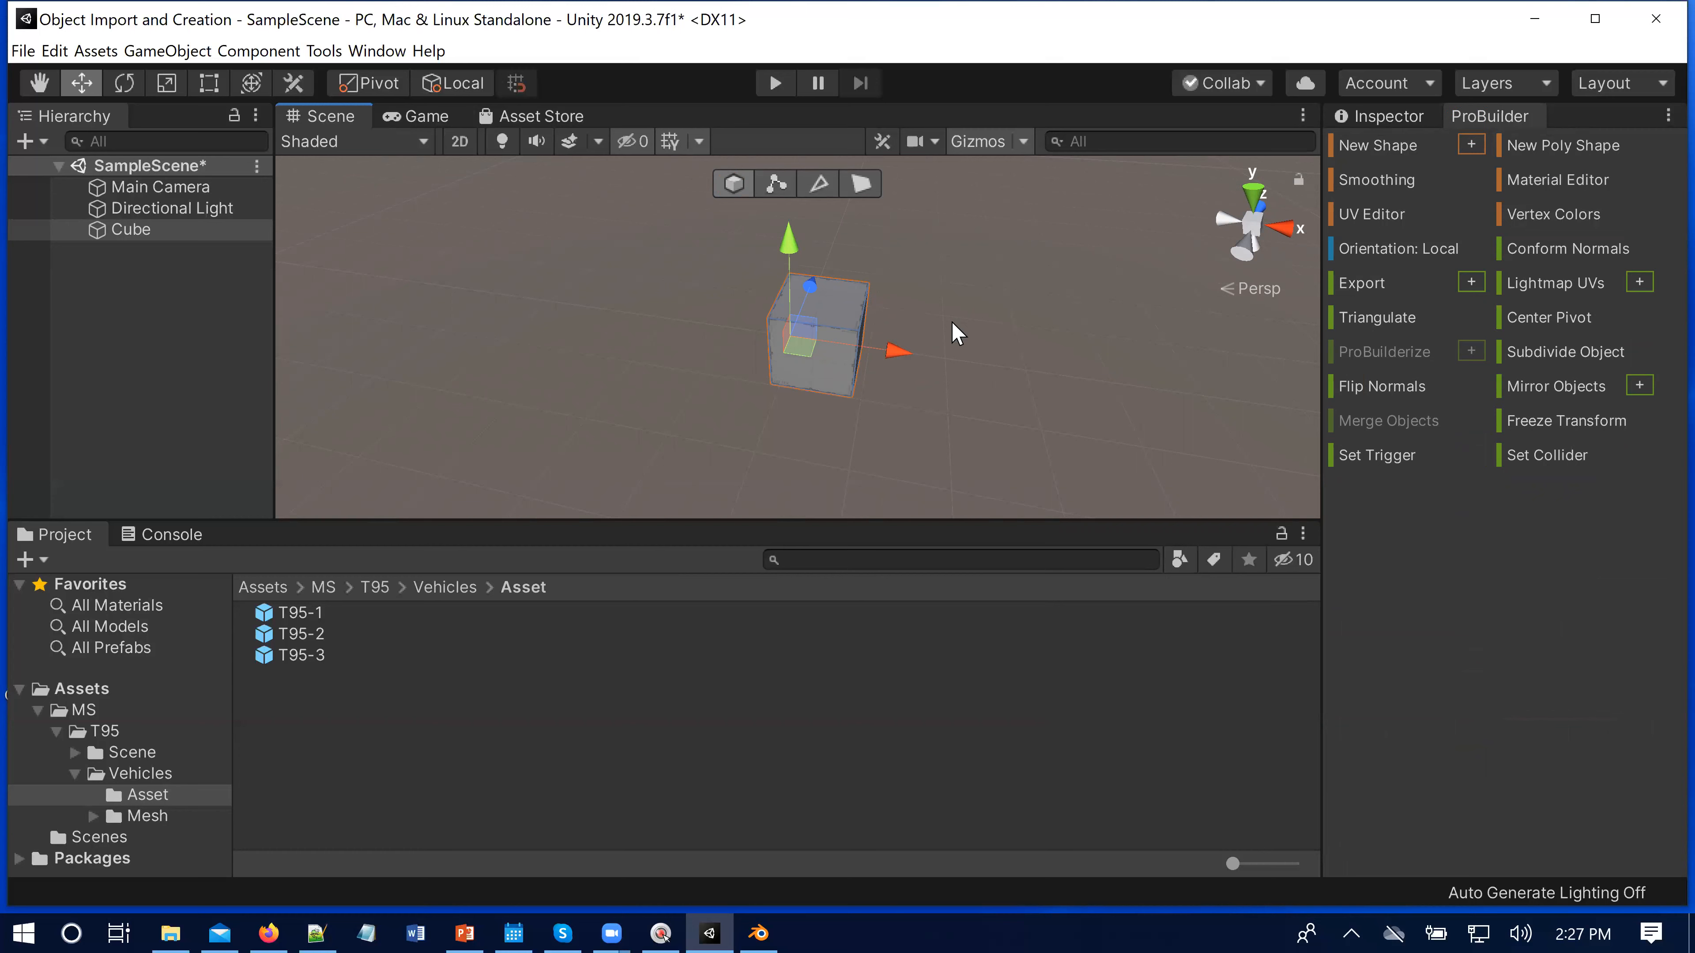
Step: Maximize the Scene view and restore it to the normal layout
right_click(318, 118)
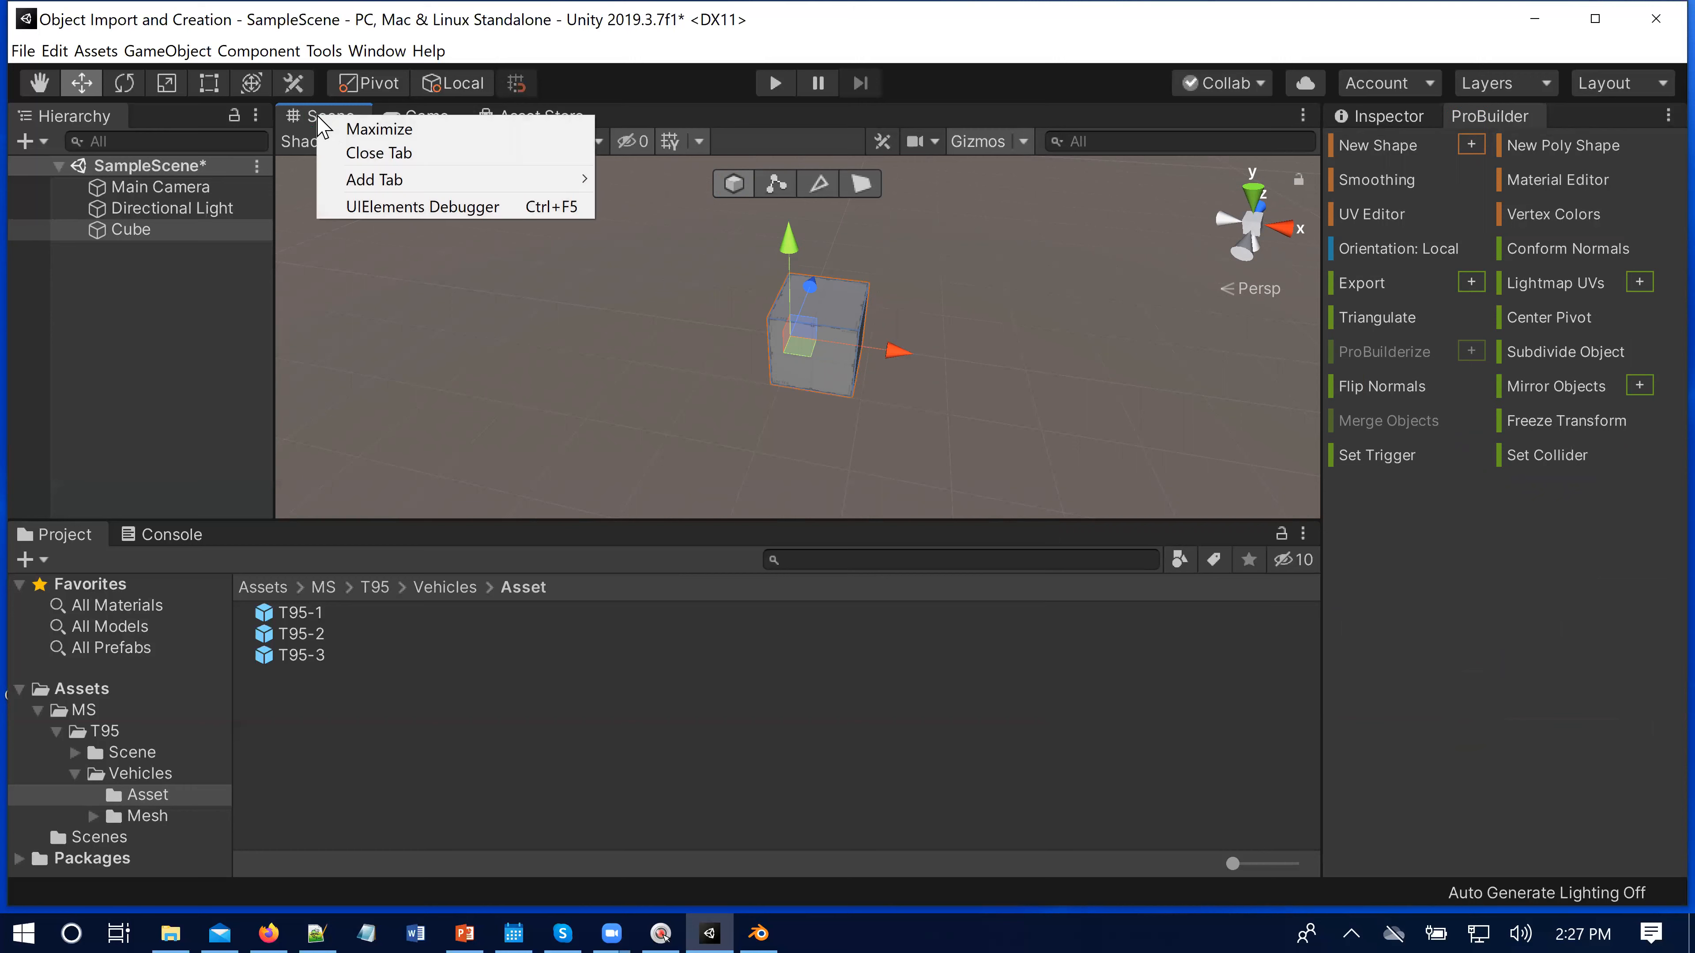
left_click(369, 132)
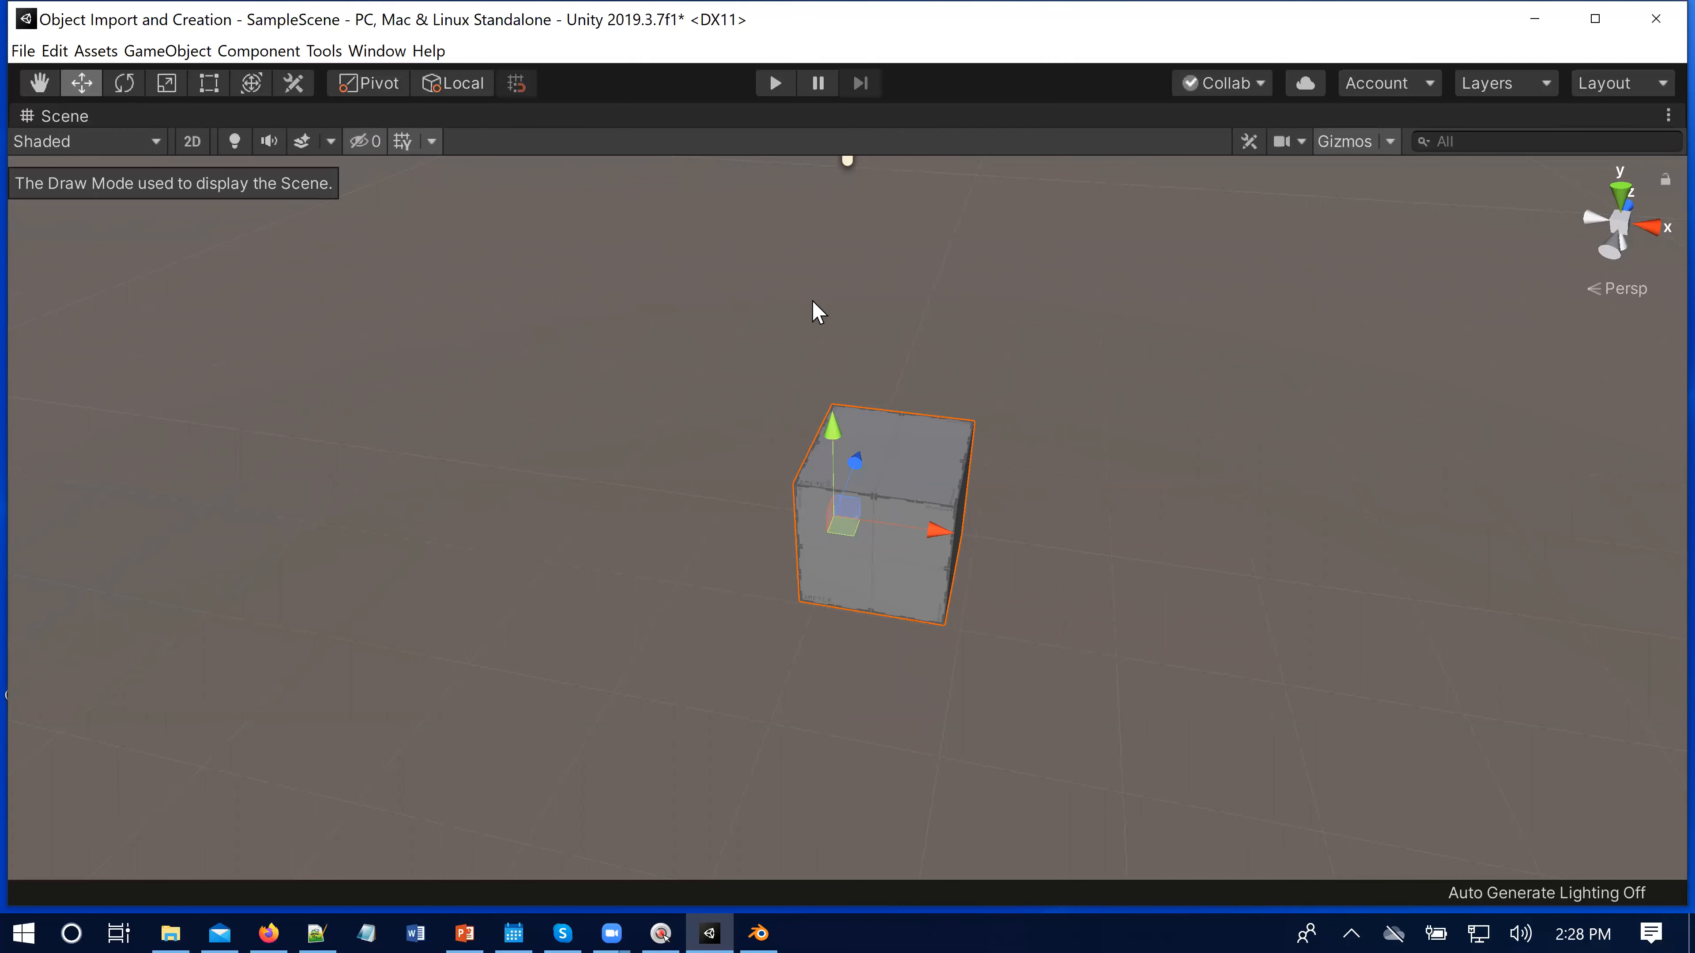
right_click(79, 119)
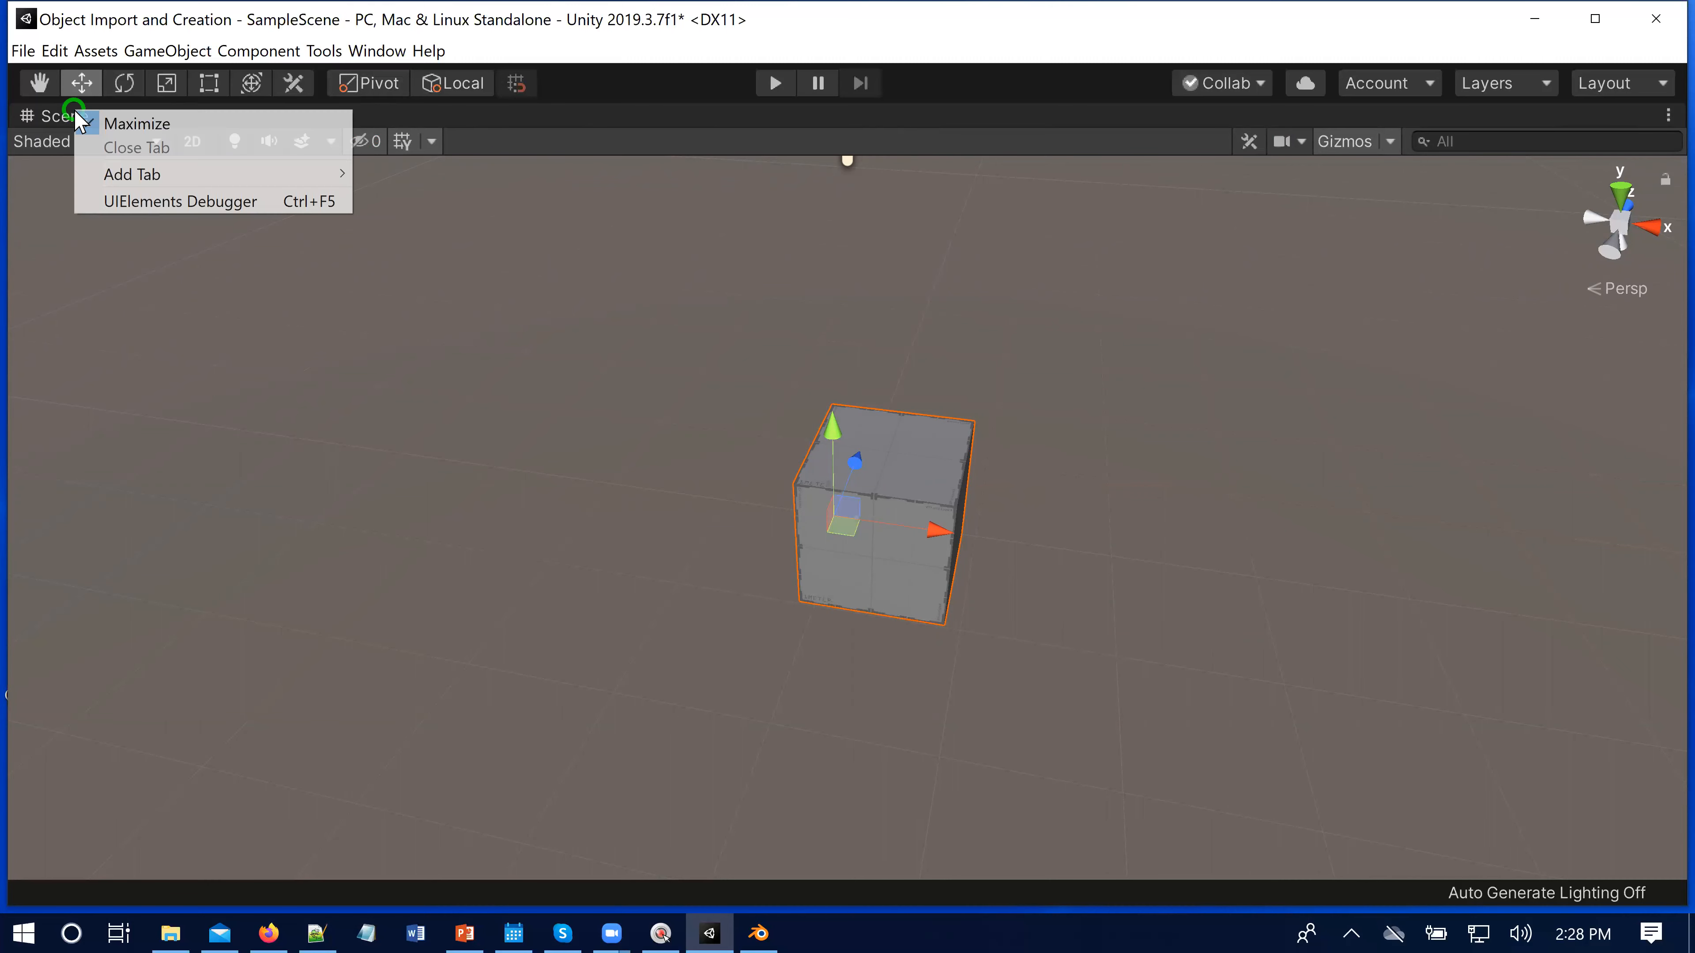
left_click(126, 124)
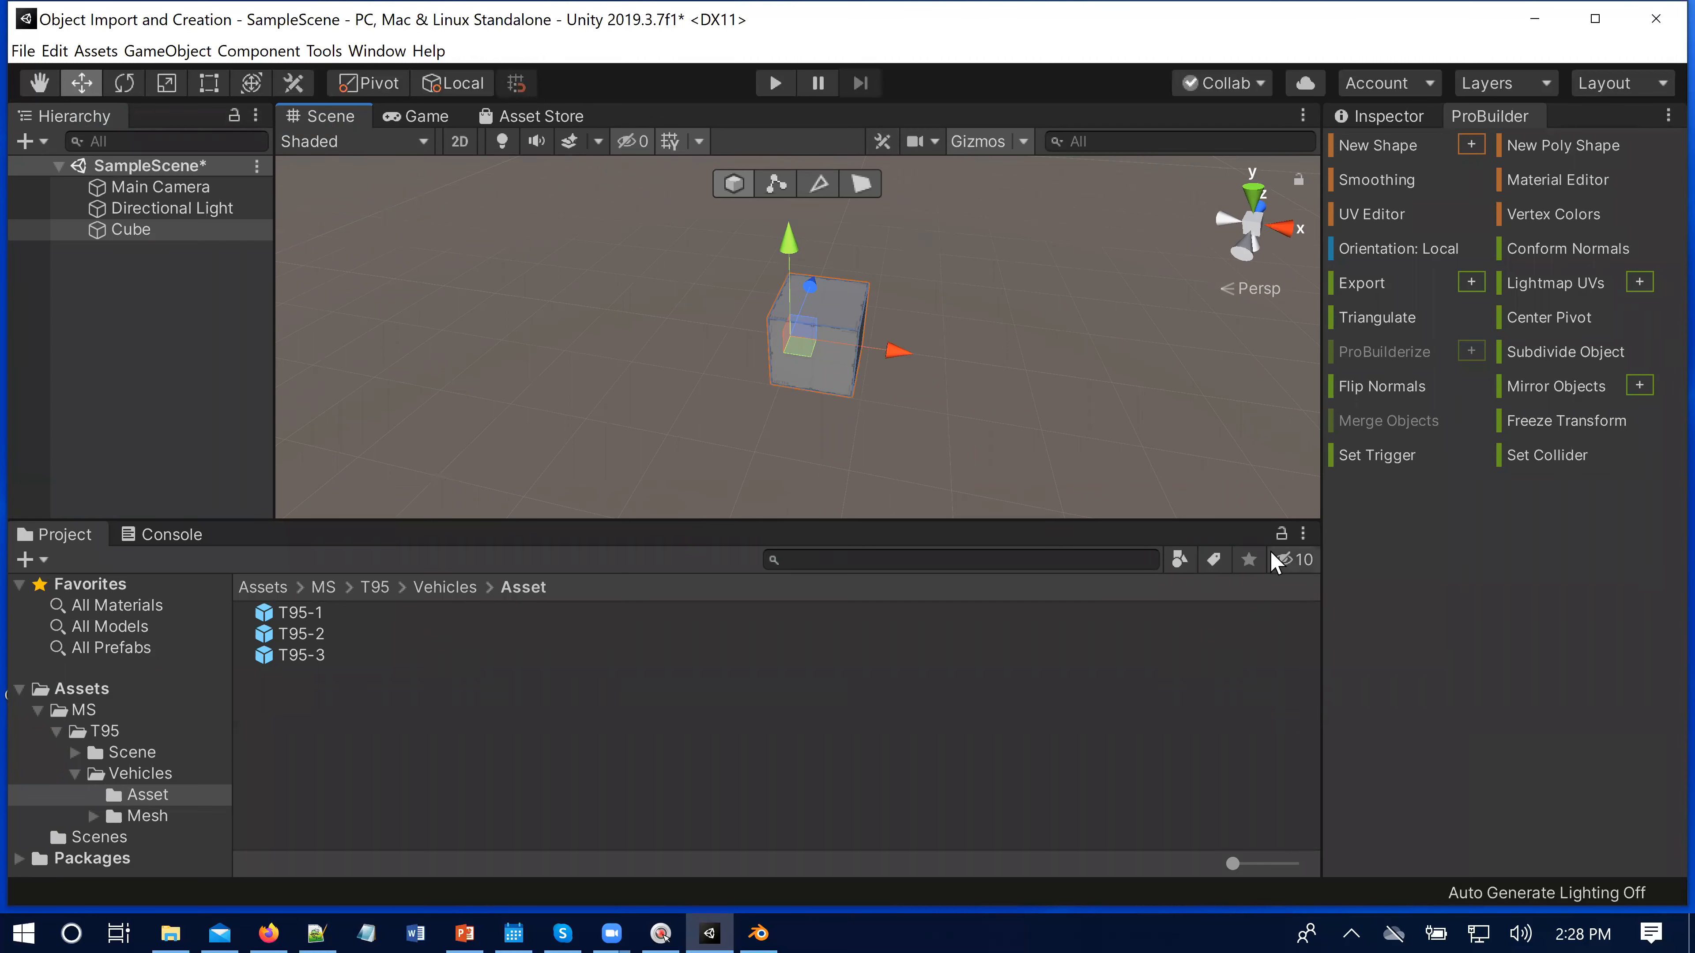
Step: Close the Project and Console views to give the Scene view more height
right_click(60, 539)
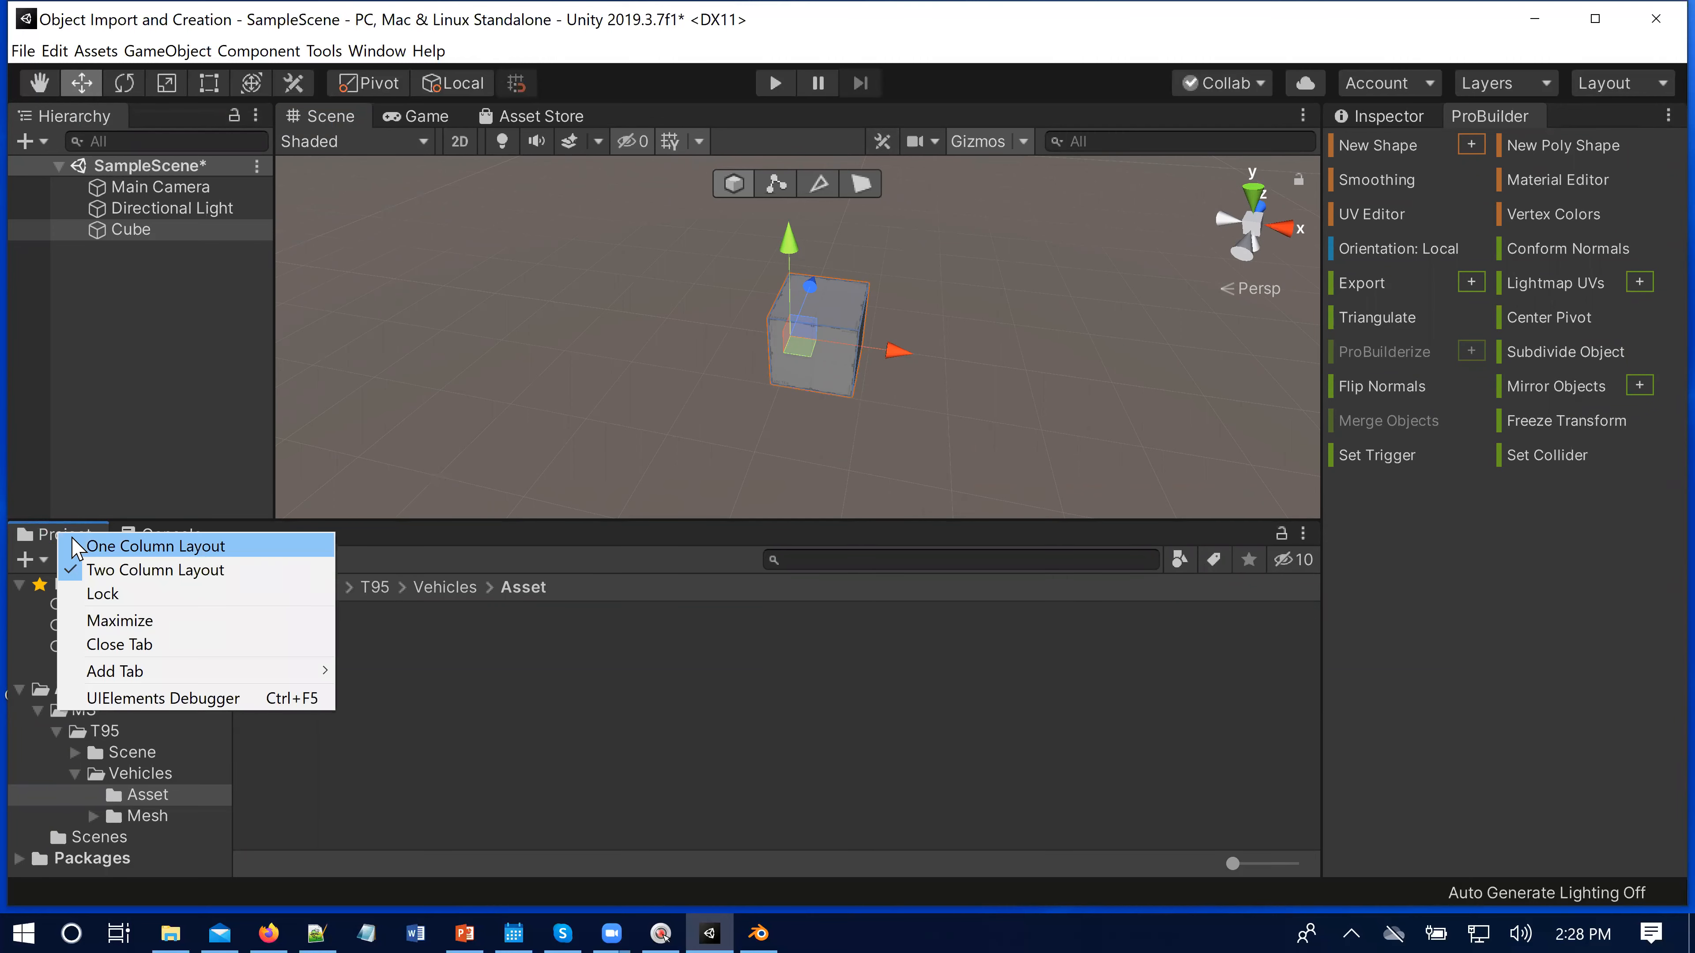
left_click(117, 644)
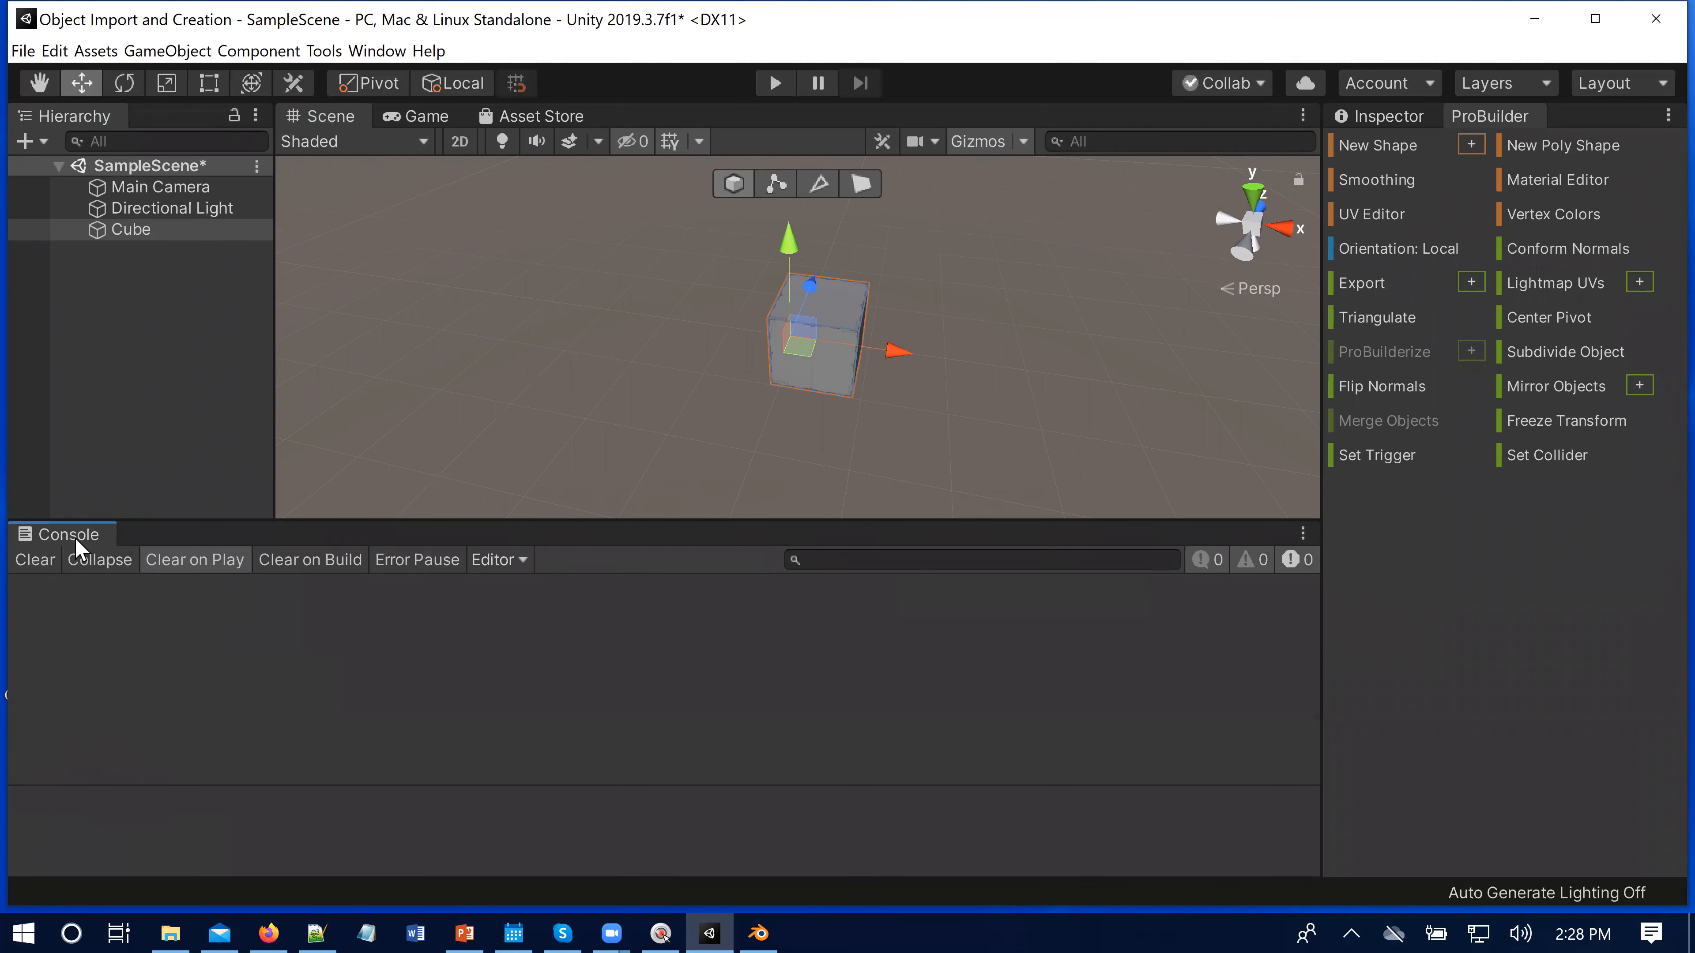
right_click(76, 542)
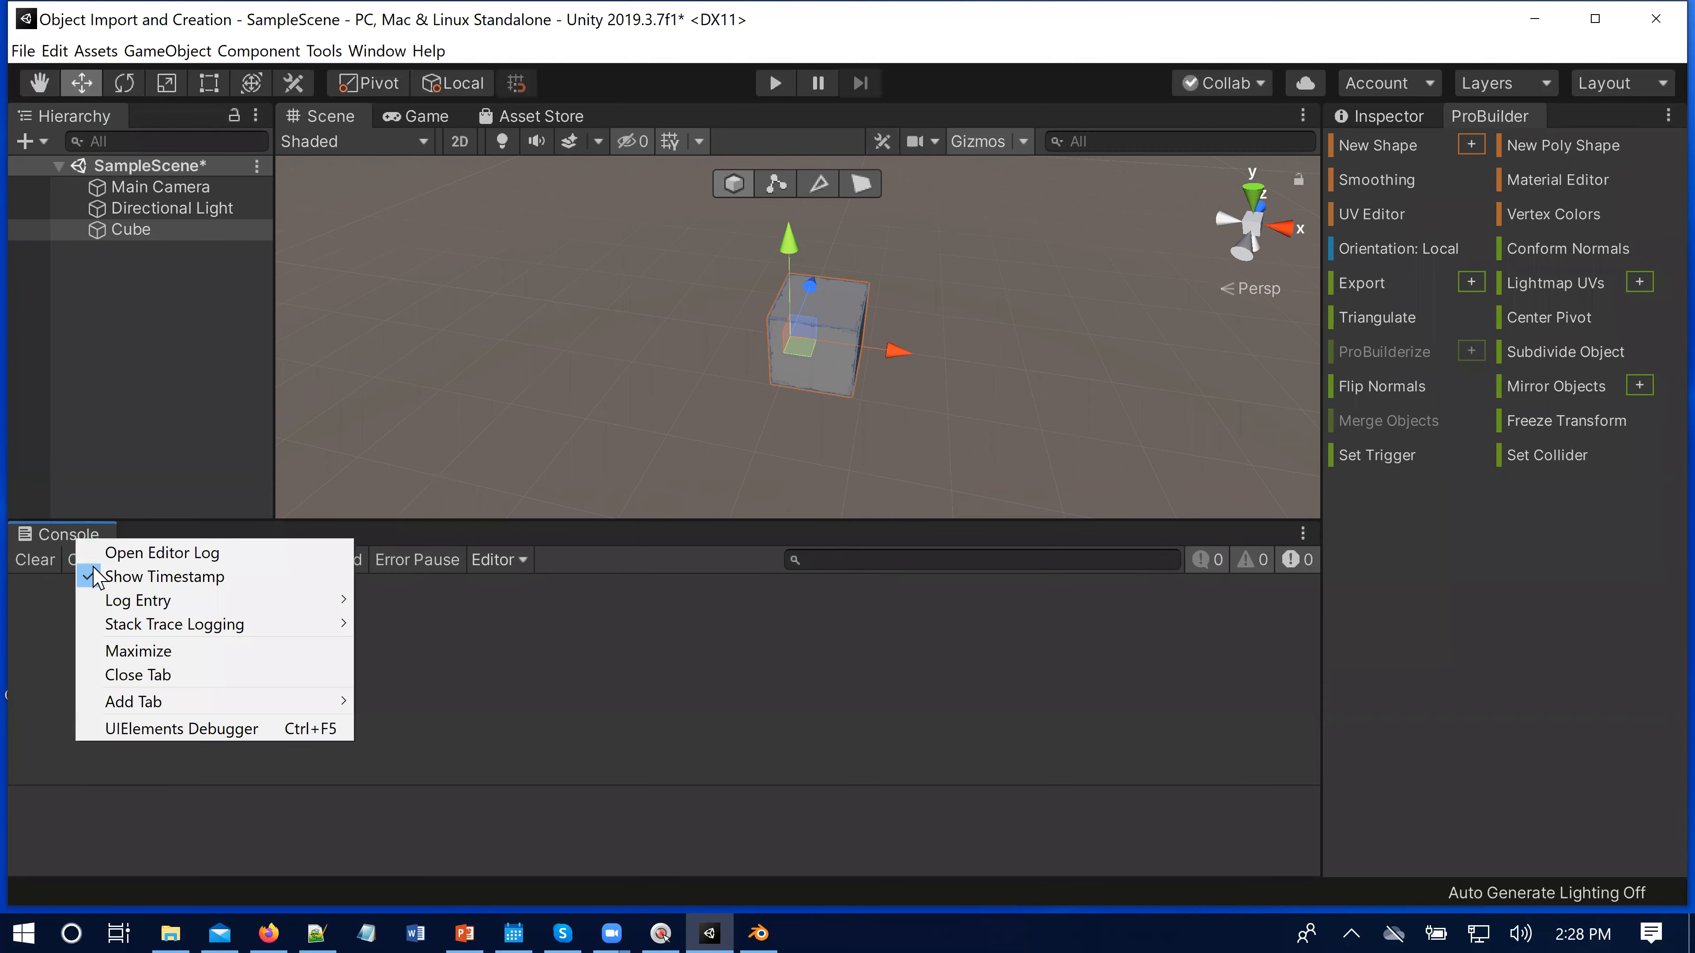
left_click(146, 677)
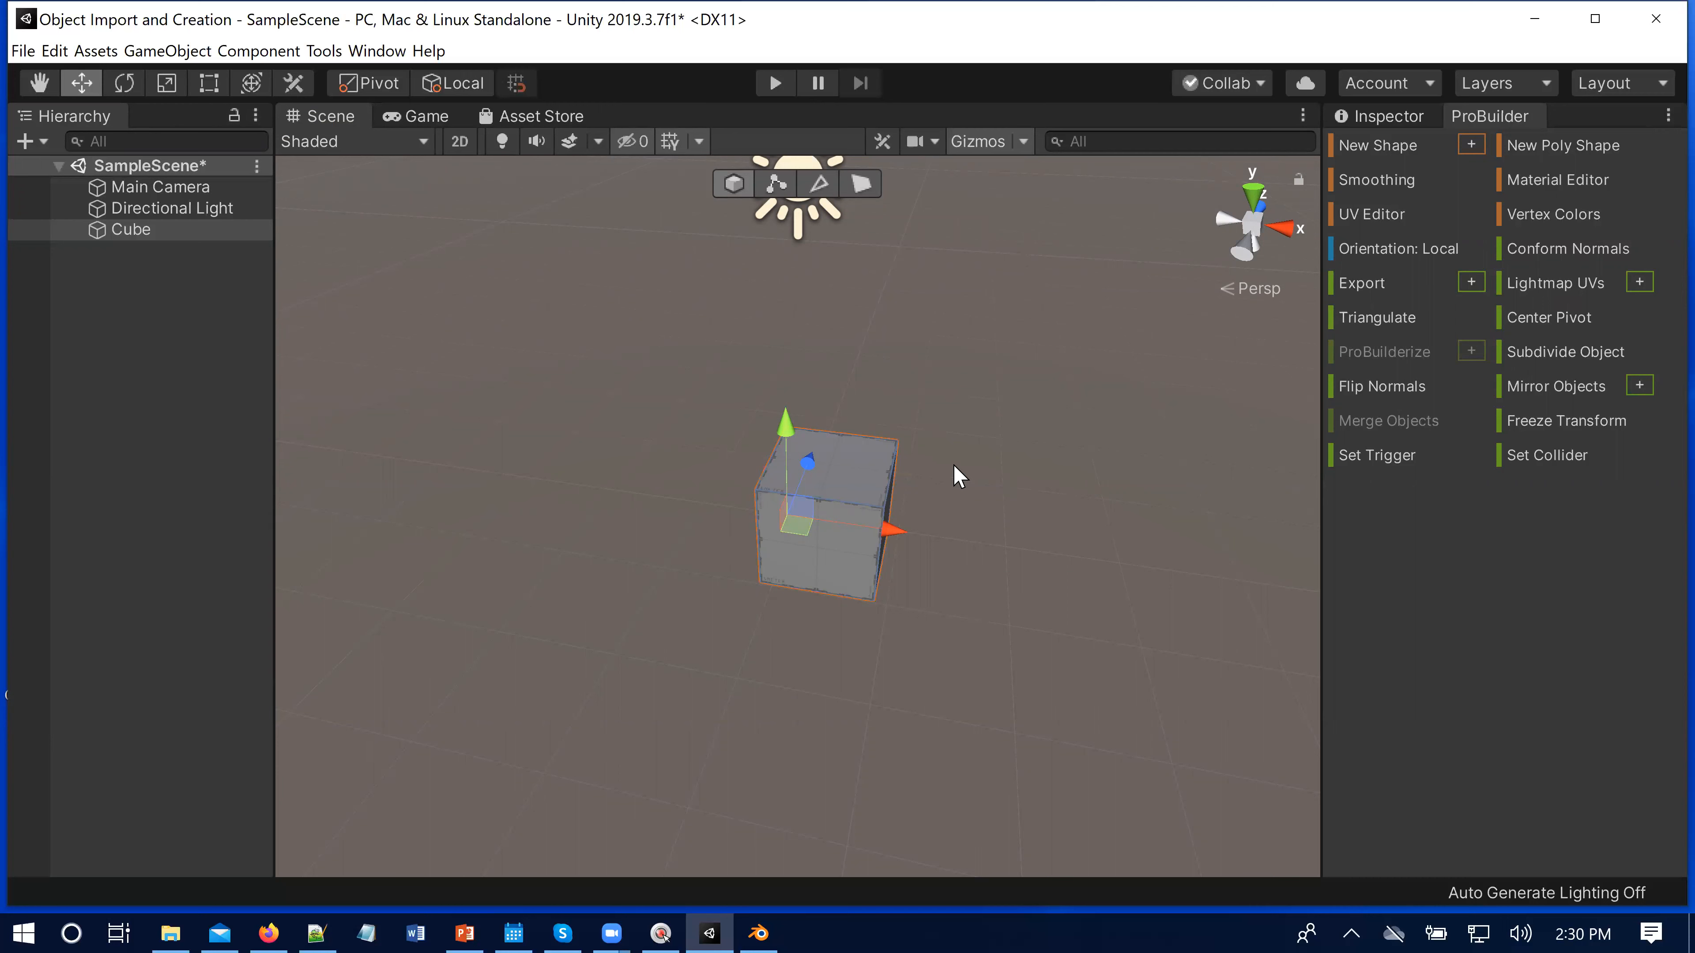
Step: Ignore the incoming Skype call, set the Skype status to Do not disturb, and return to Unity
left_click_drag(908, 594, 864, 506, "alt")
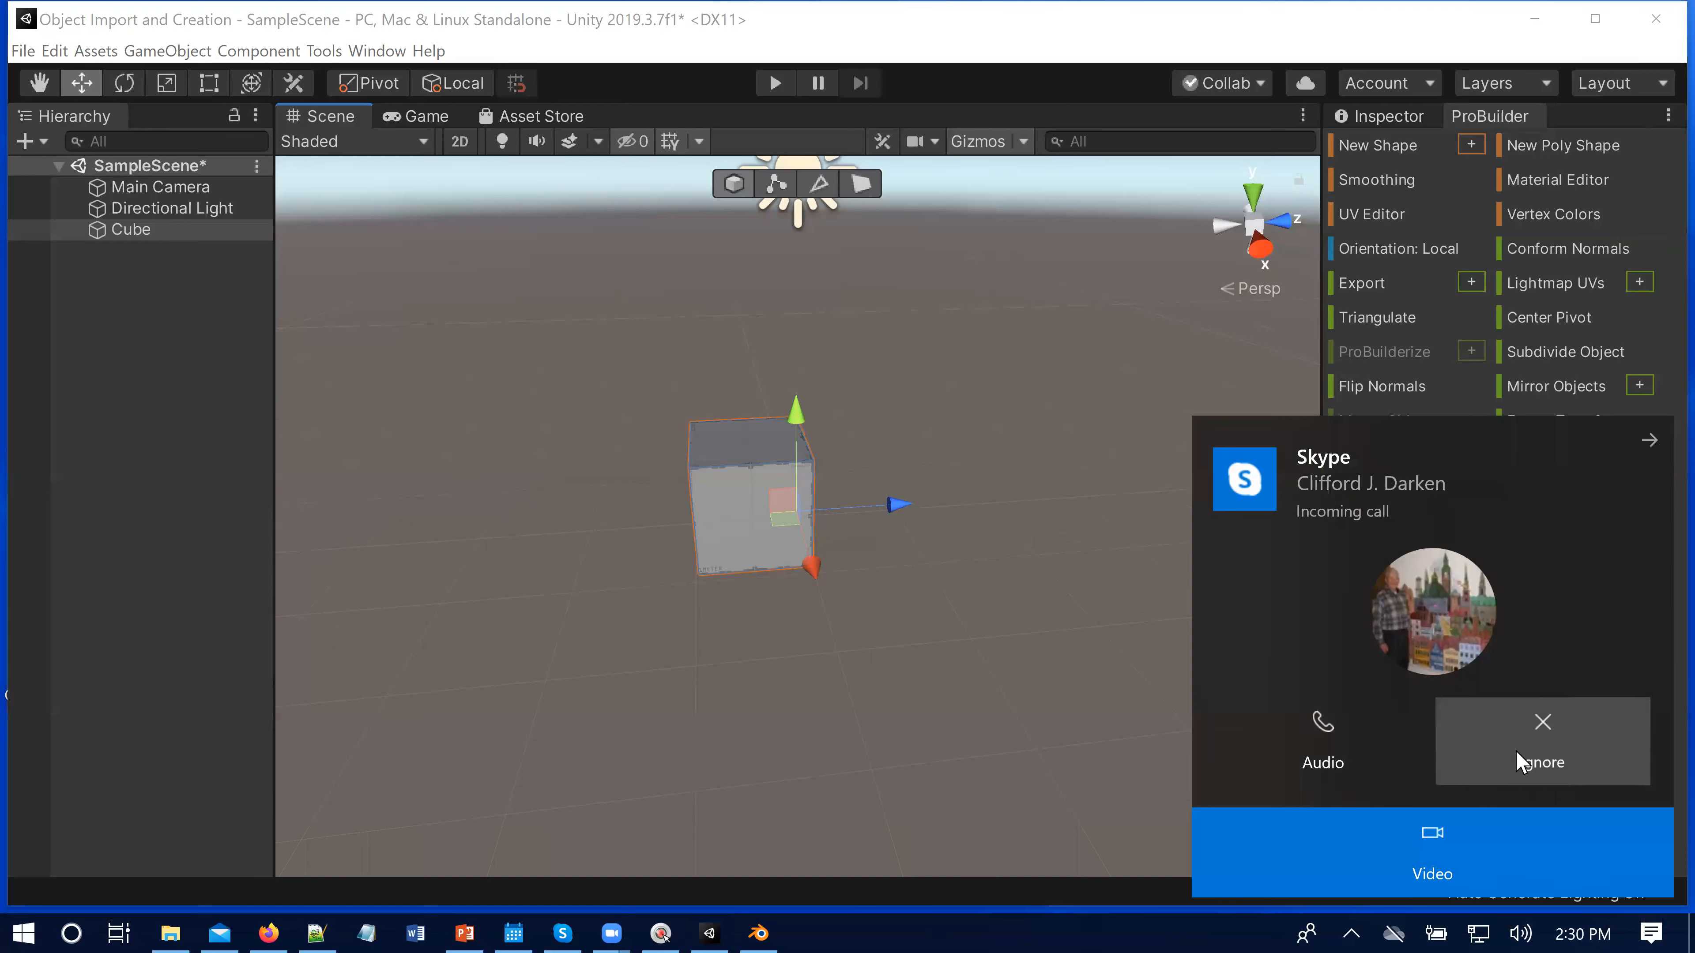
left_click(1473, 763)
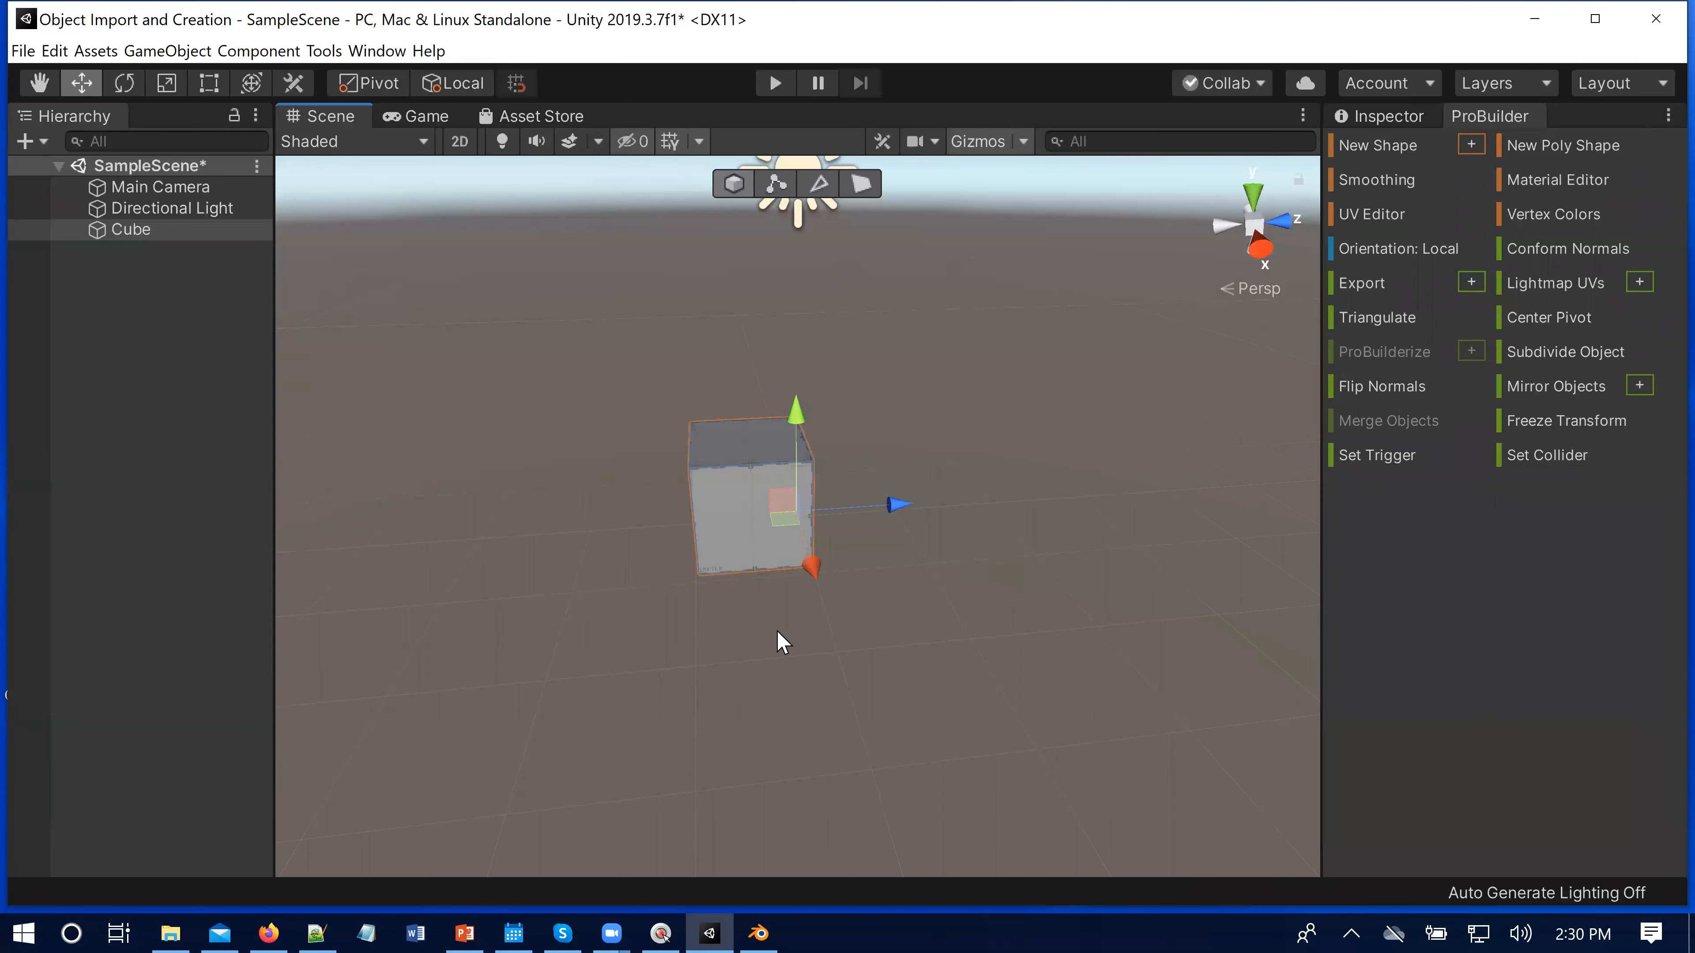
left_click(564, 929)
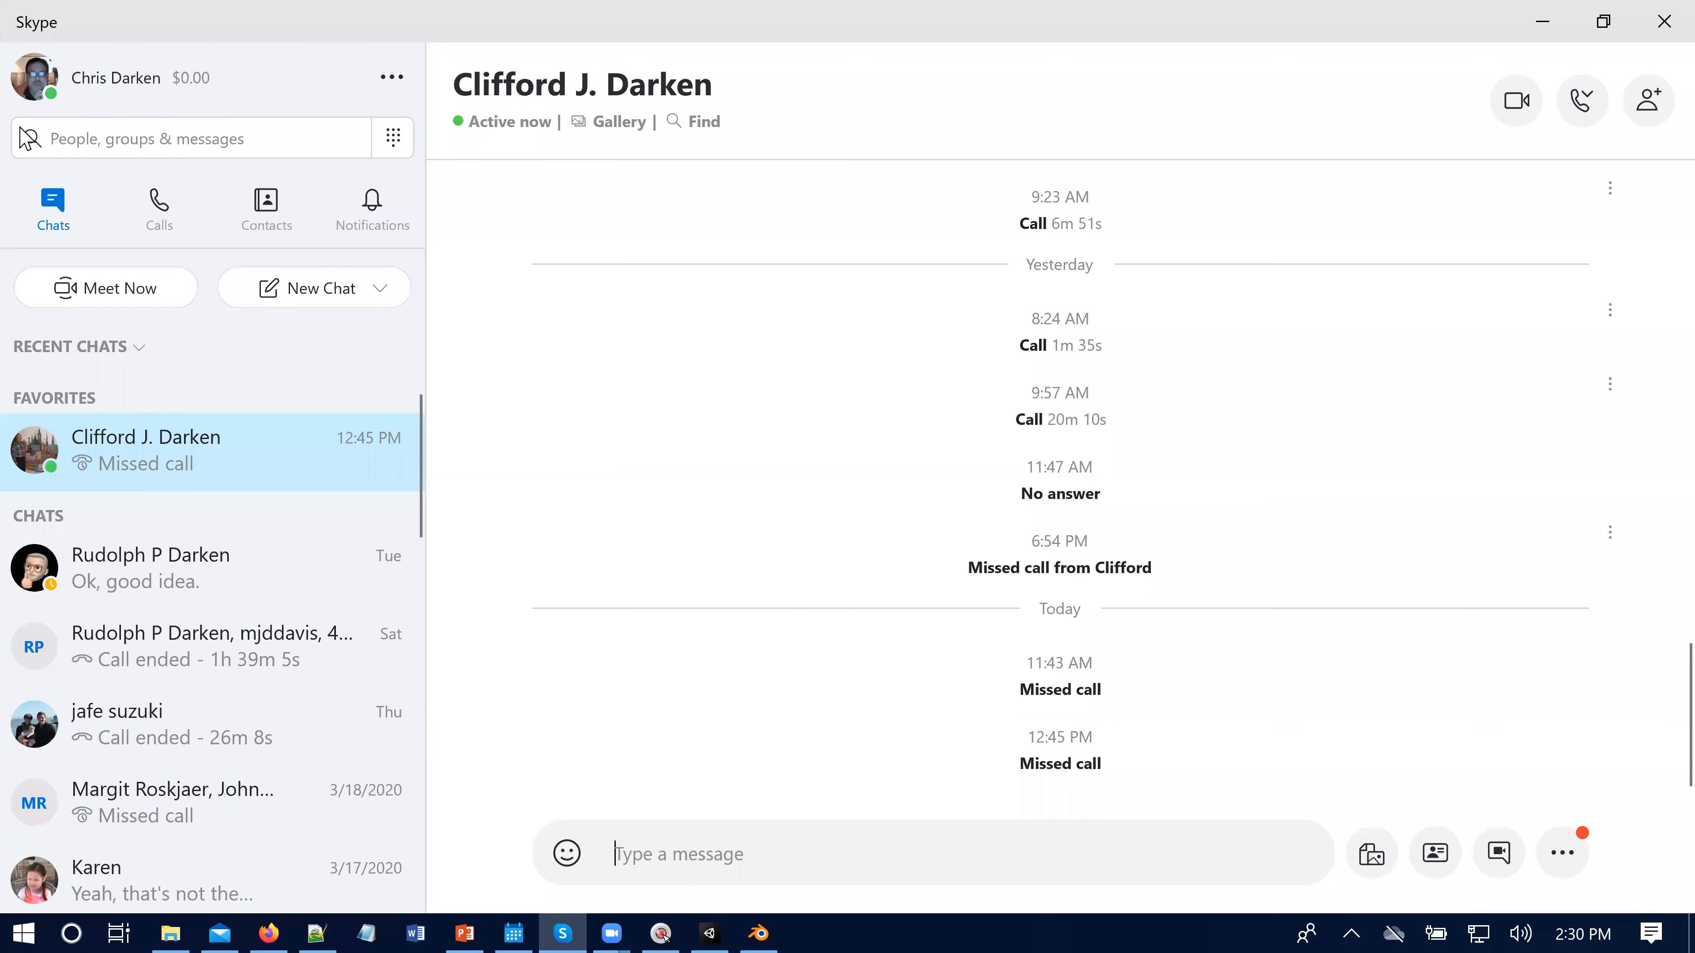
left_click(53, 104)
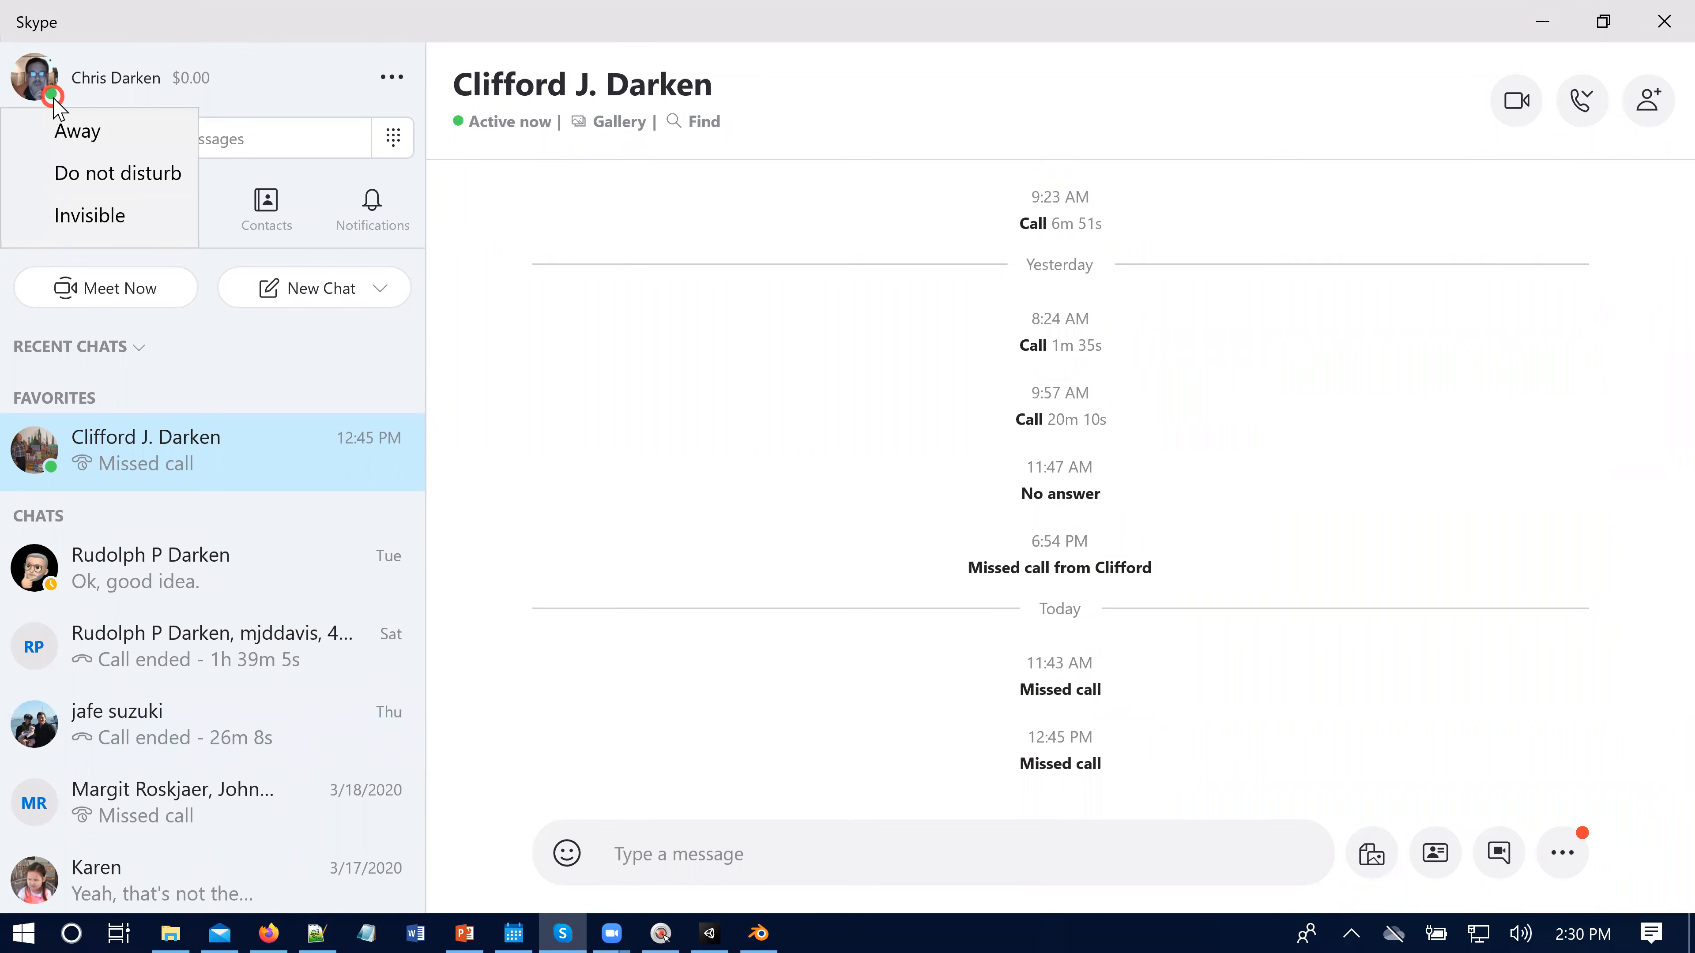
left_click(70, 223)
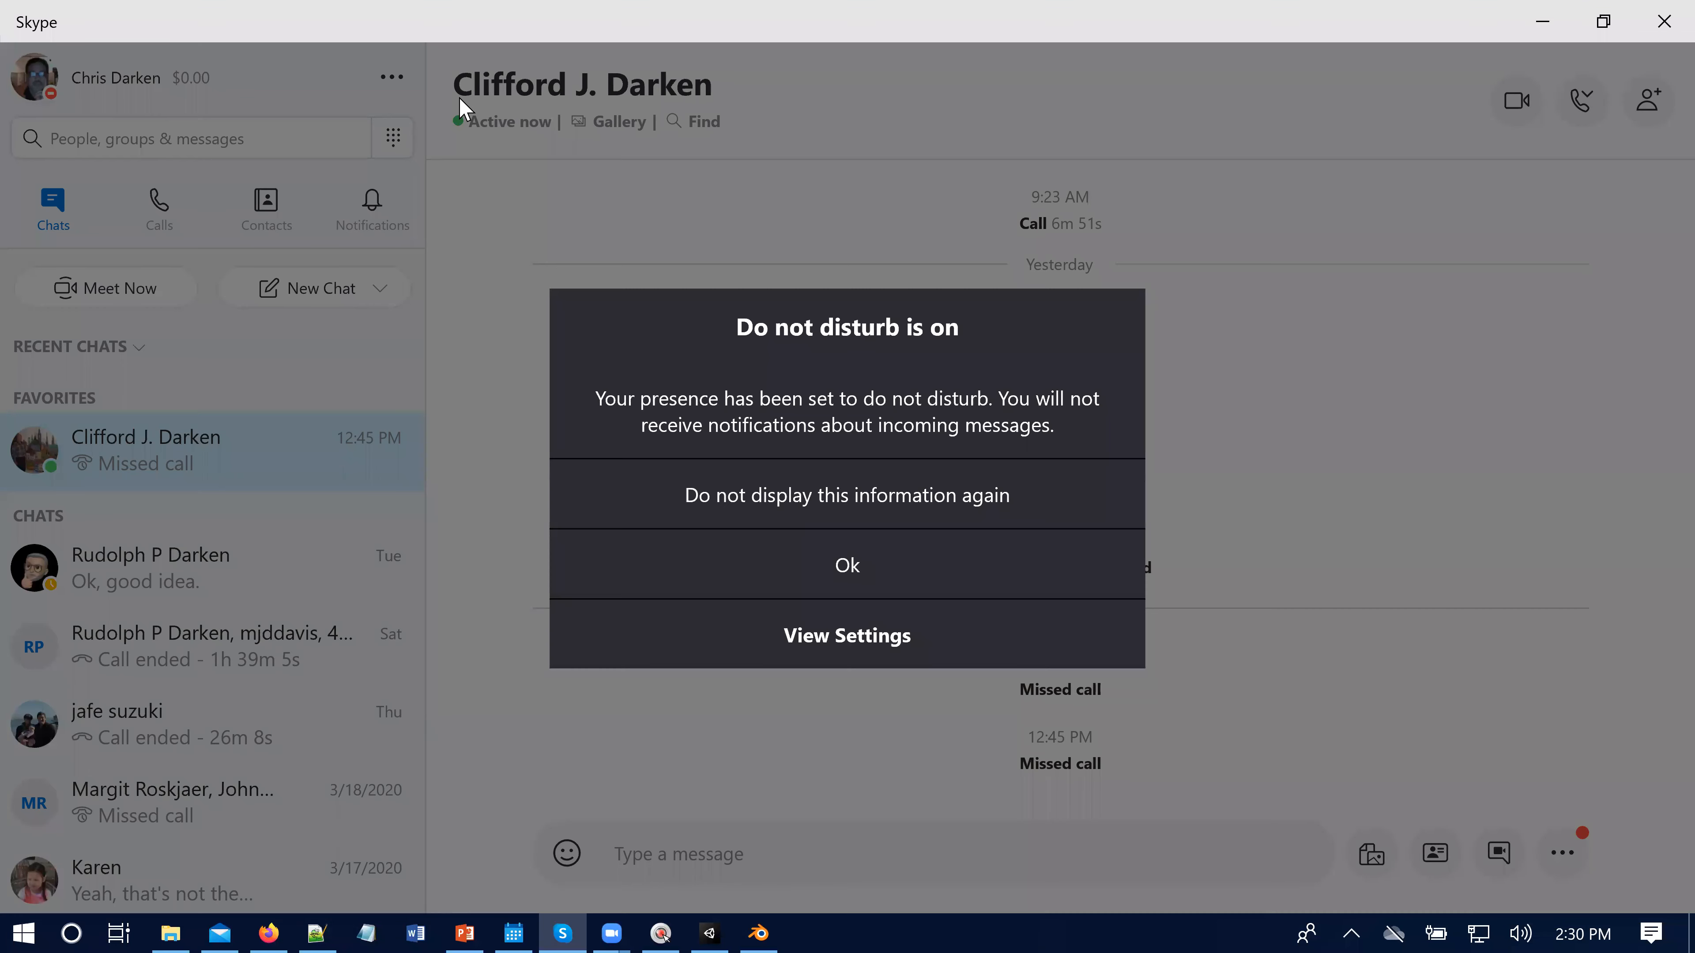
left_click(968, 579)
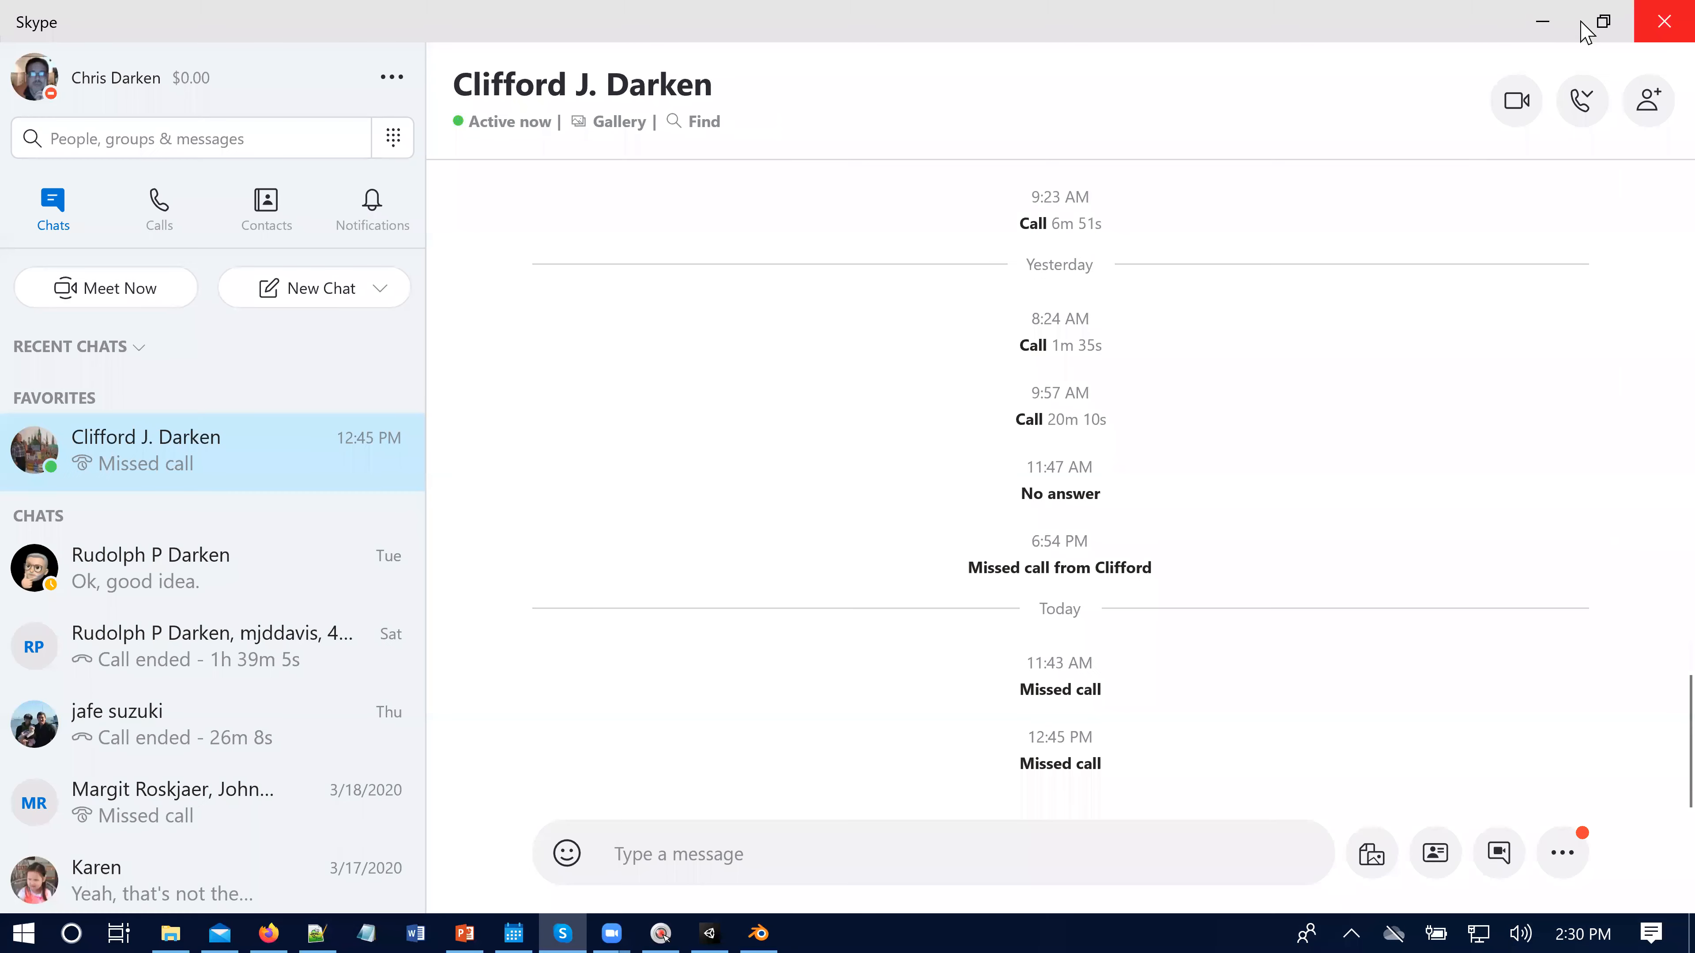
left_click(1529, 37)
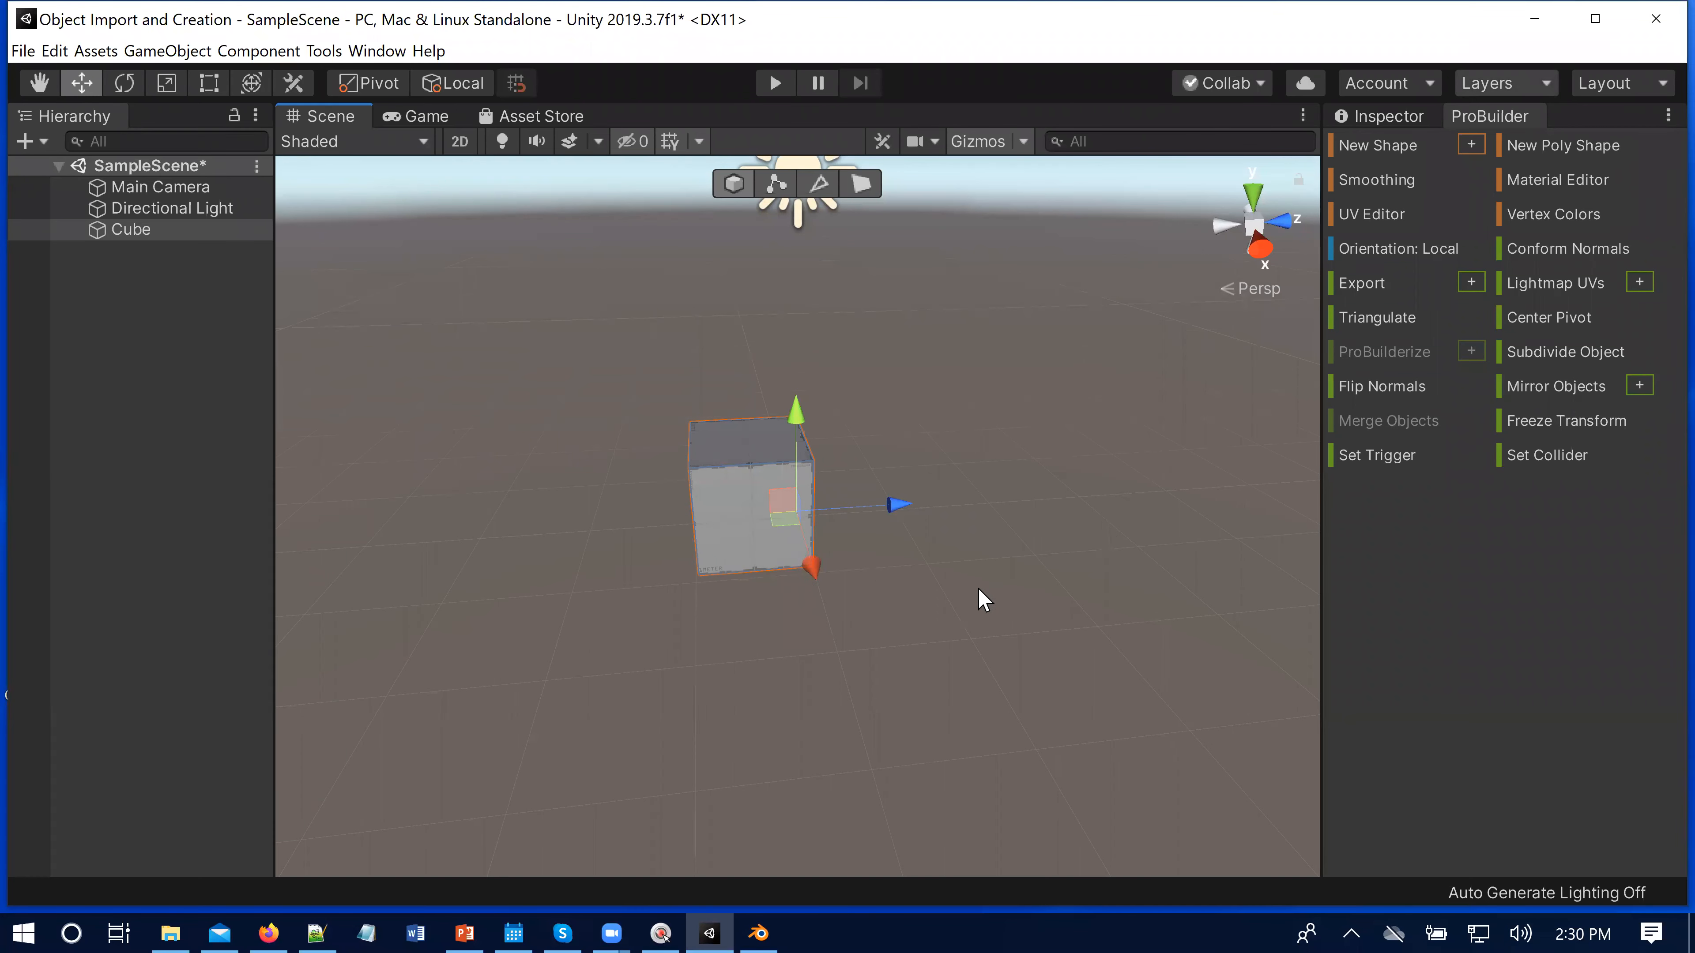
Step: Select the cube's end face in face selection mode and move it outward along the Z axis to form a long box
key("alt")
left_click_drag(804, 575, 711, 590, "alt")
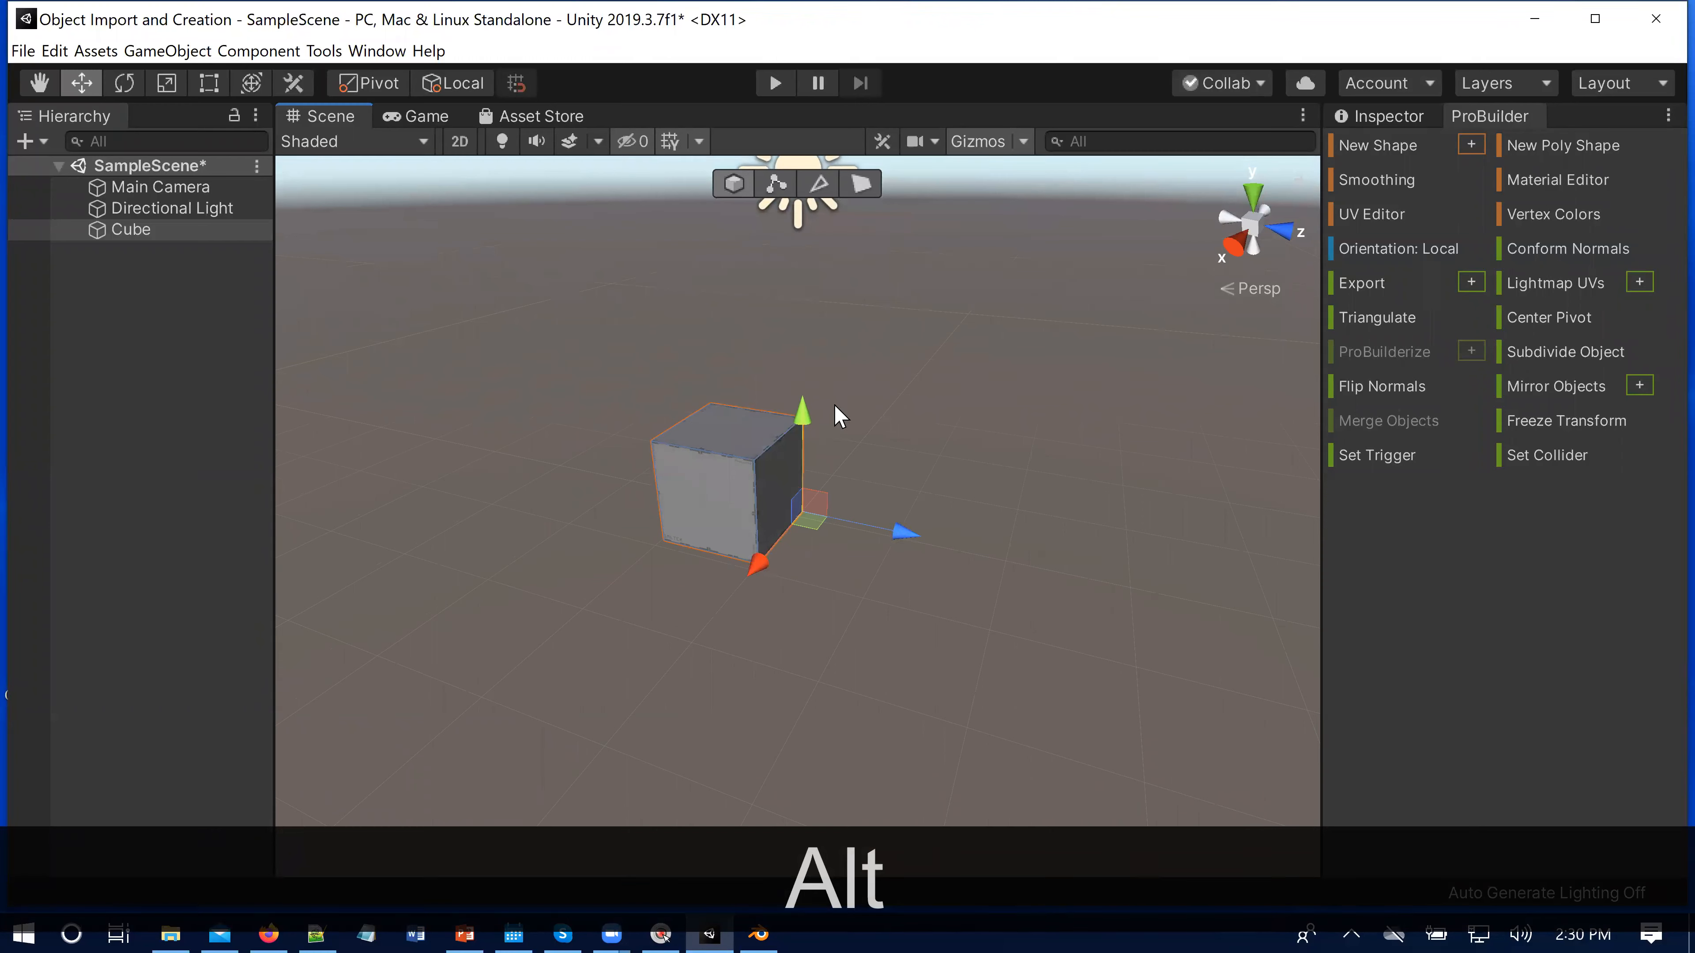
left_click(861, 185)
left_click(783, 482)
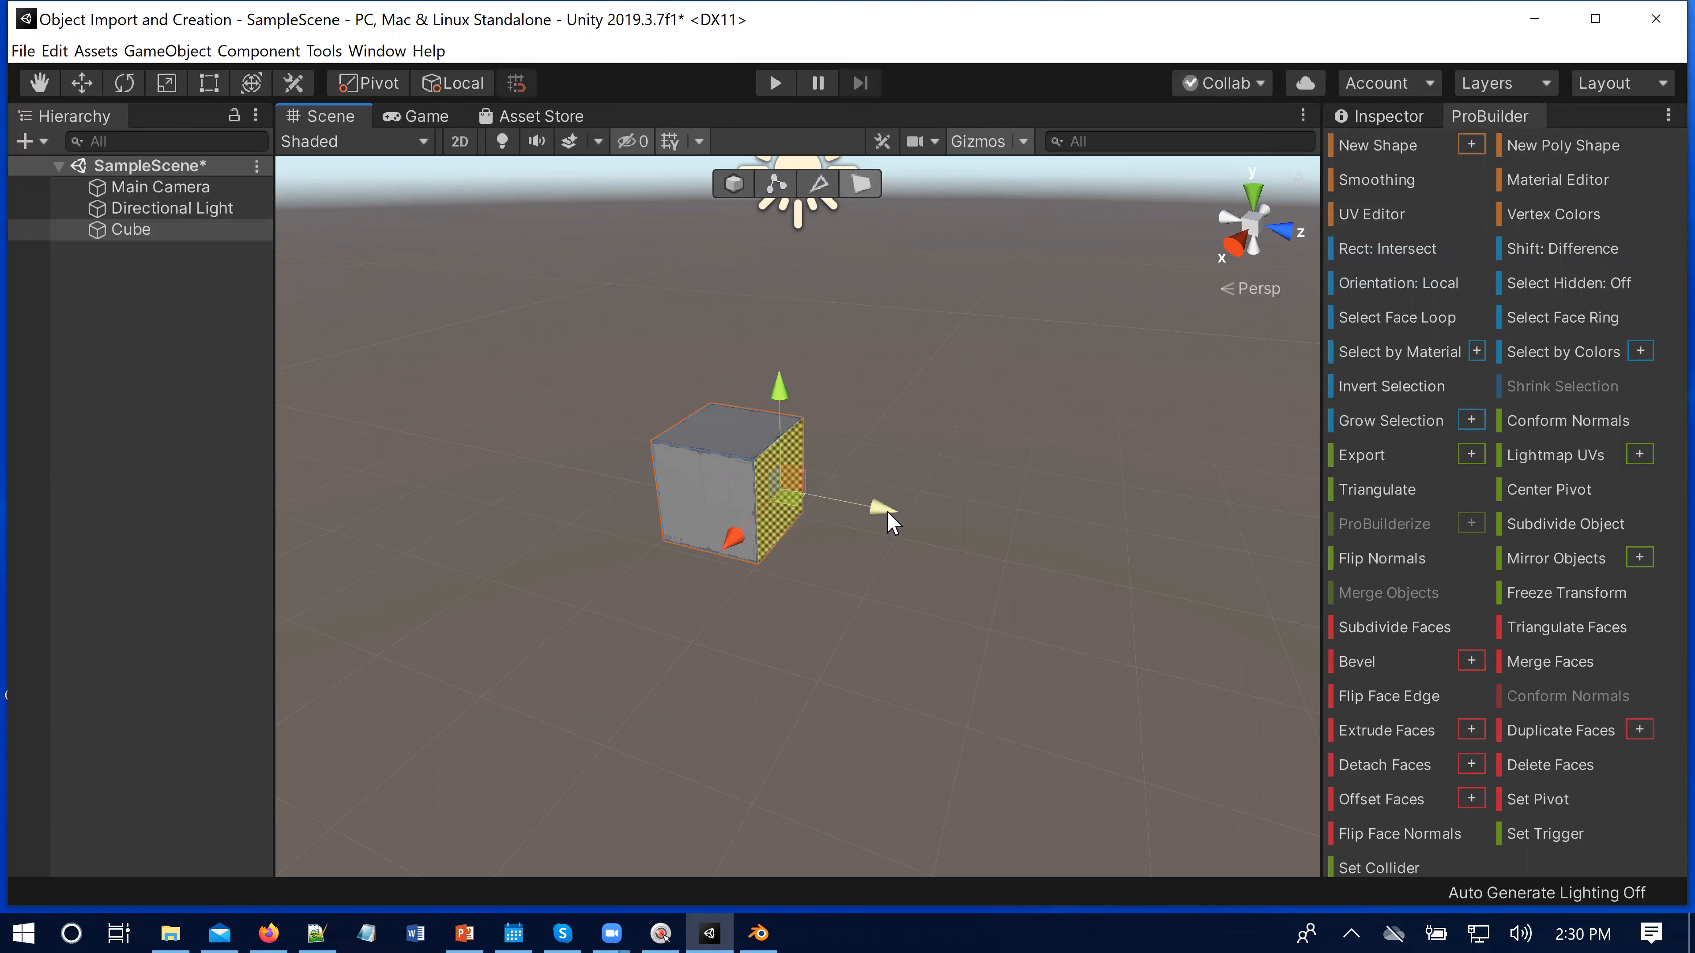
left_click_drag(885, 515, 1033, 556, "shift")
left_click(764, 522)
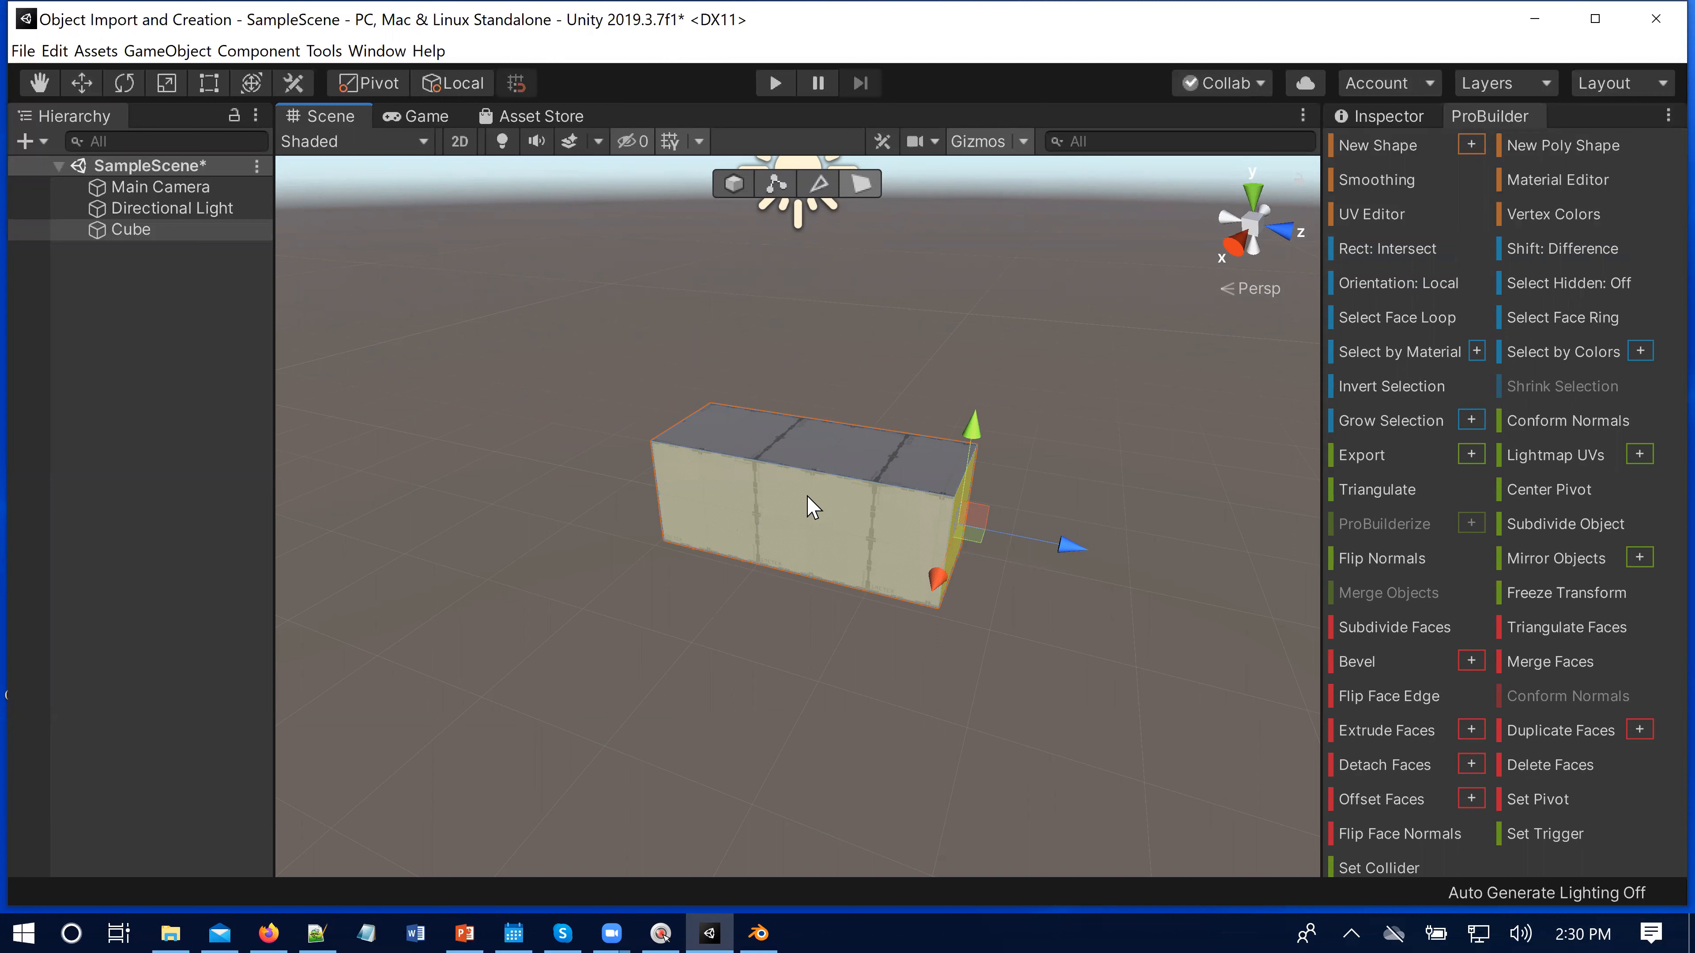
left_click(991, 539)
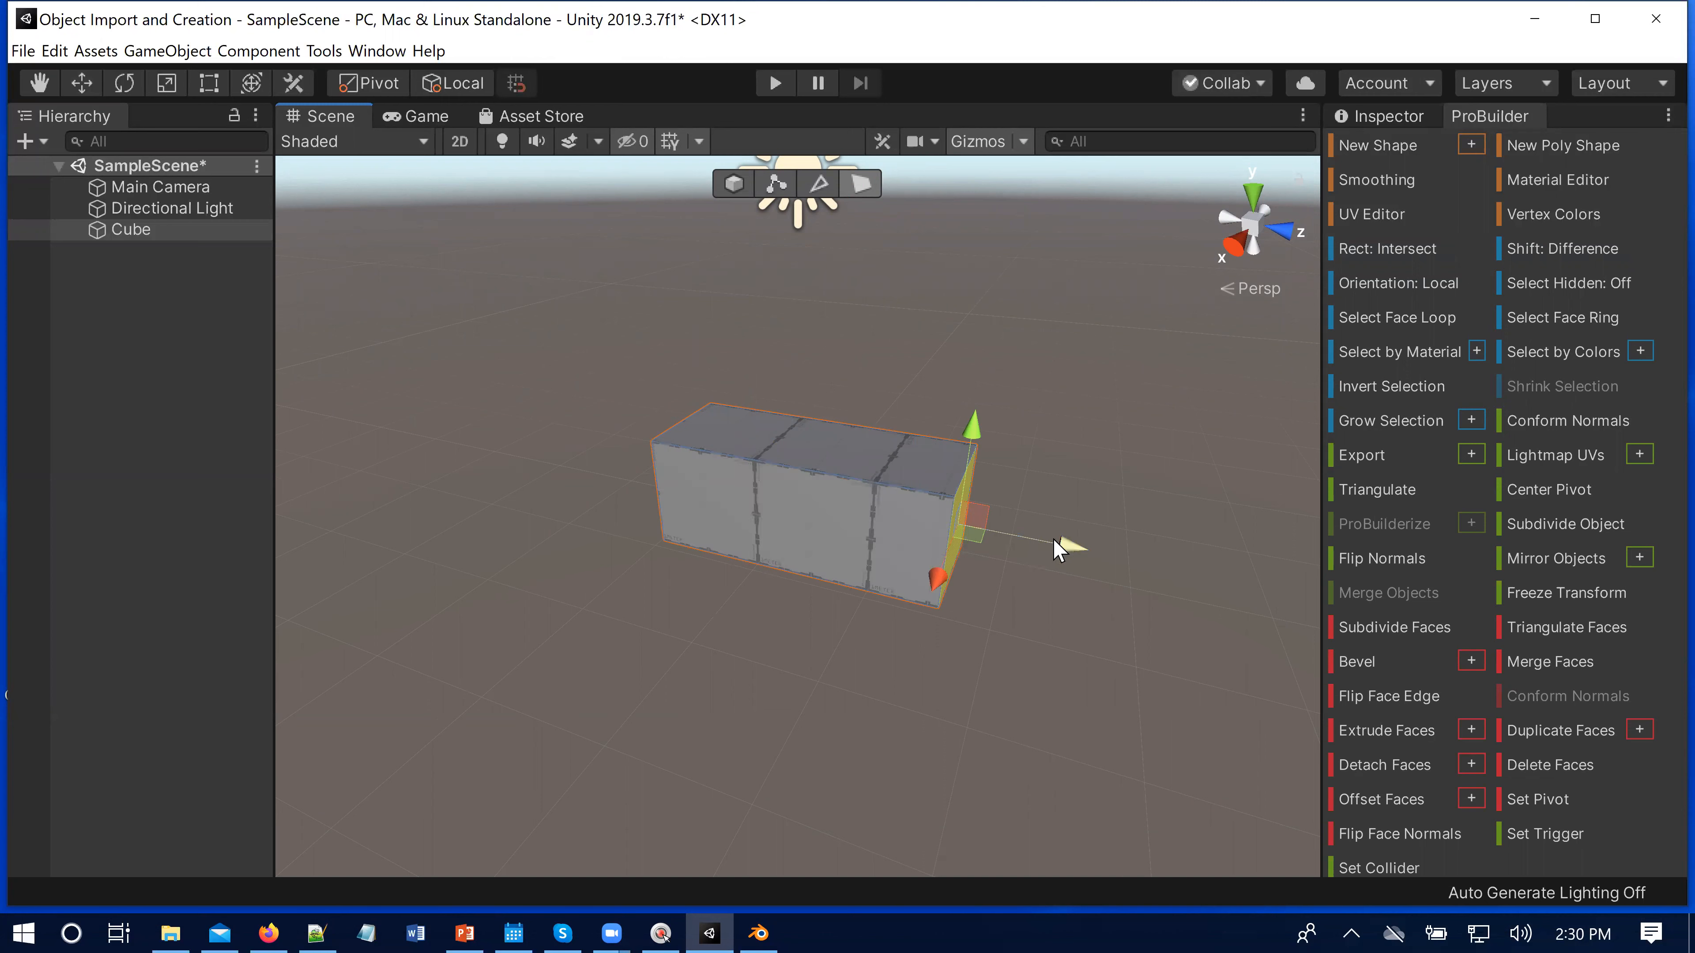
left_click_drag(1156, 566, 1161, 567)
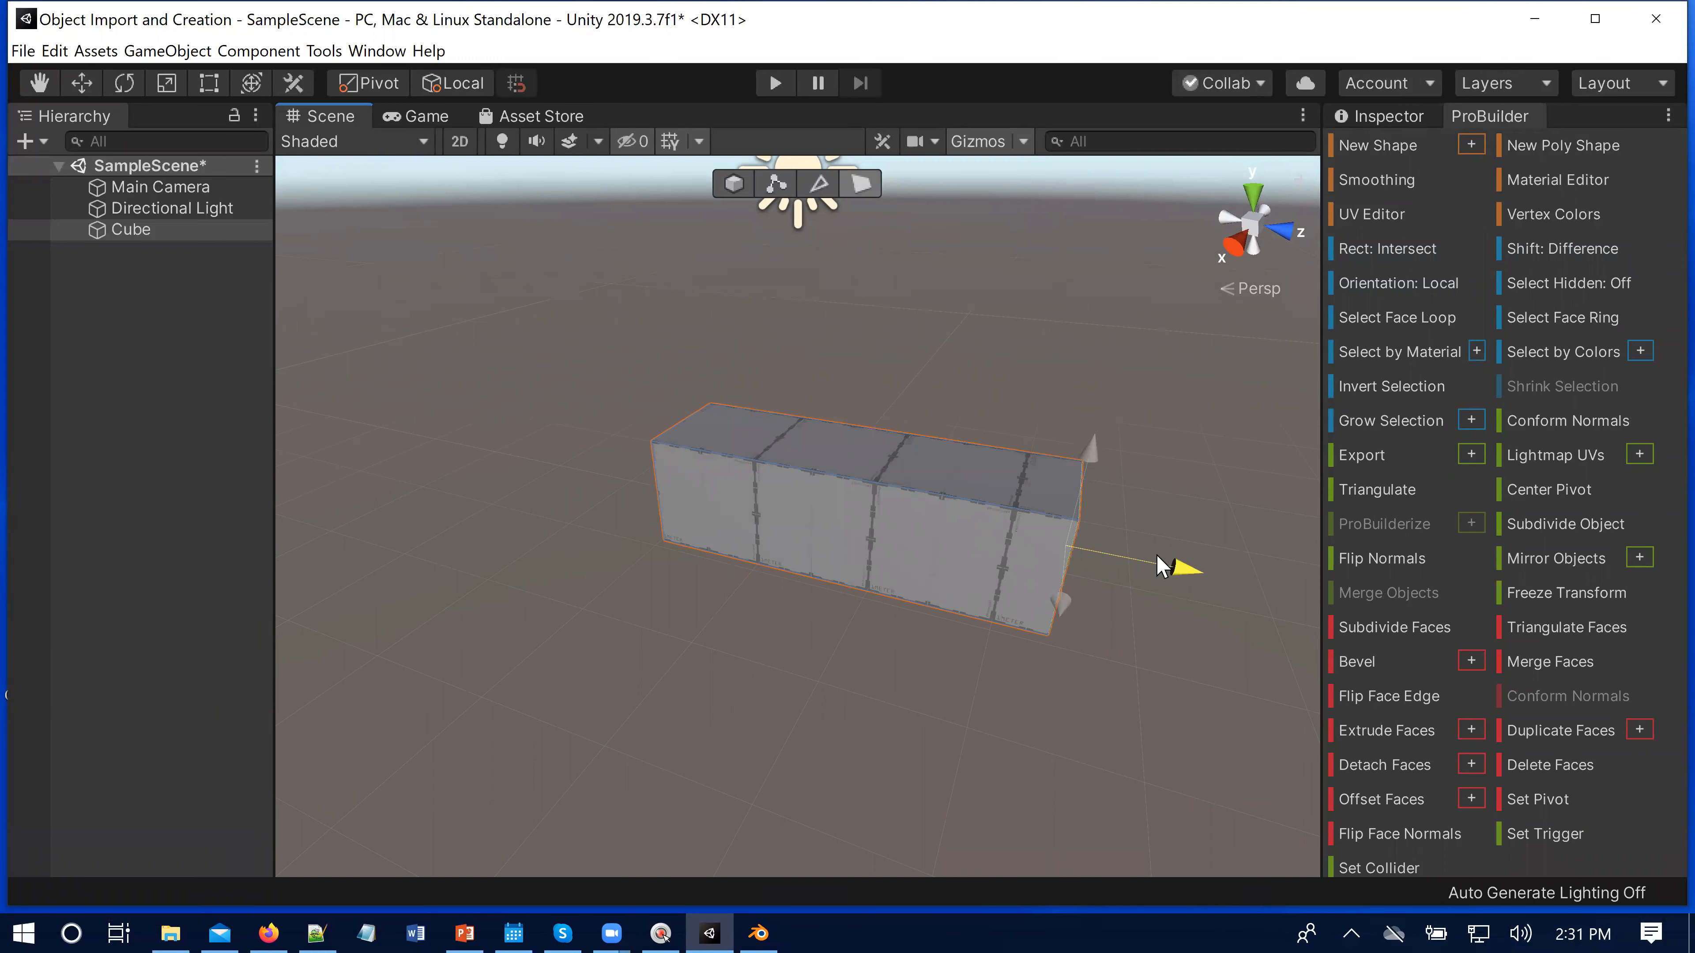
Step: Select the box's long side face in face selection mode and move it outward along the X axis to widen the box
left_click(776, 184)
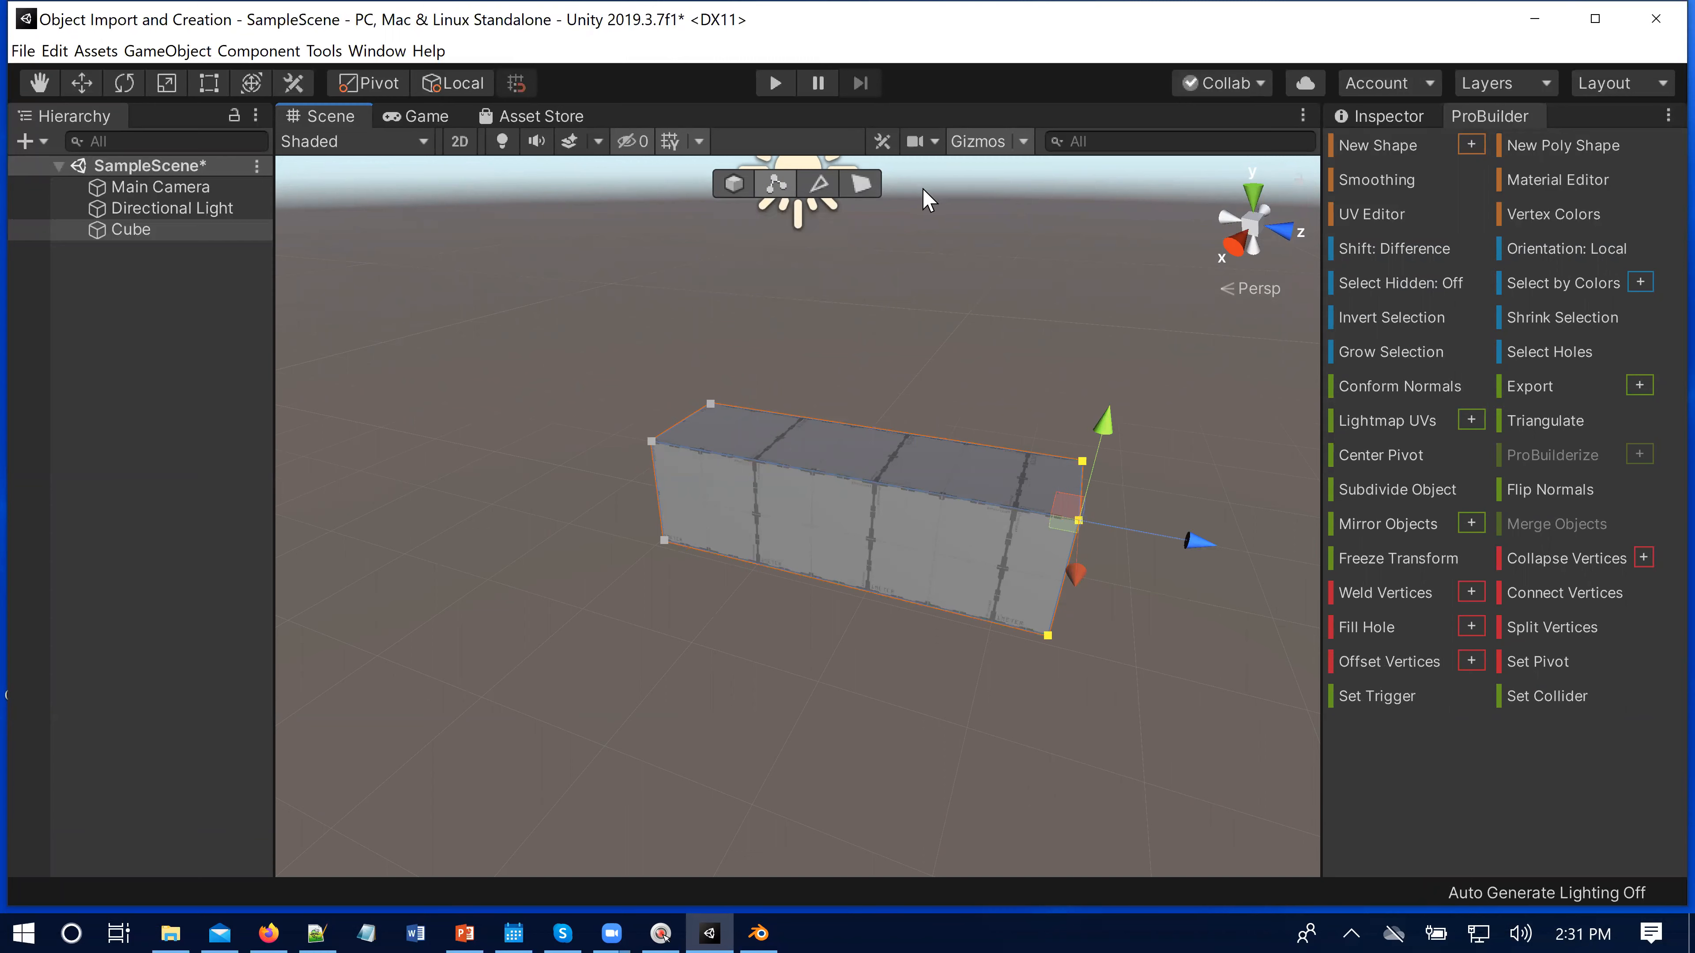
left_click(861, 186)
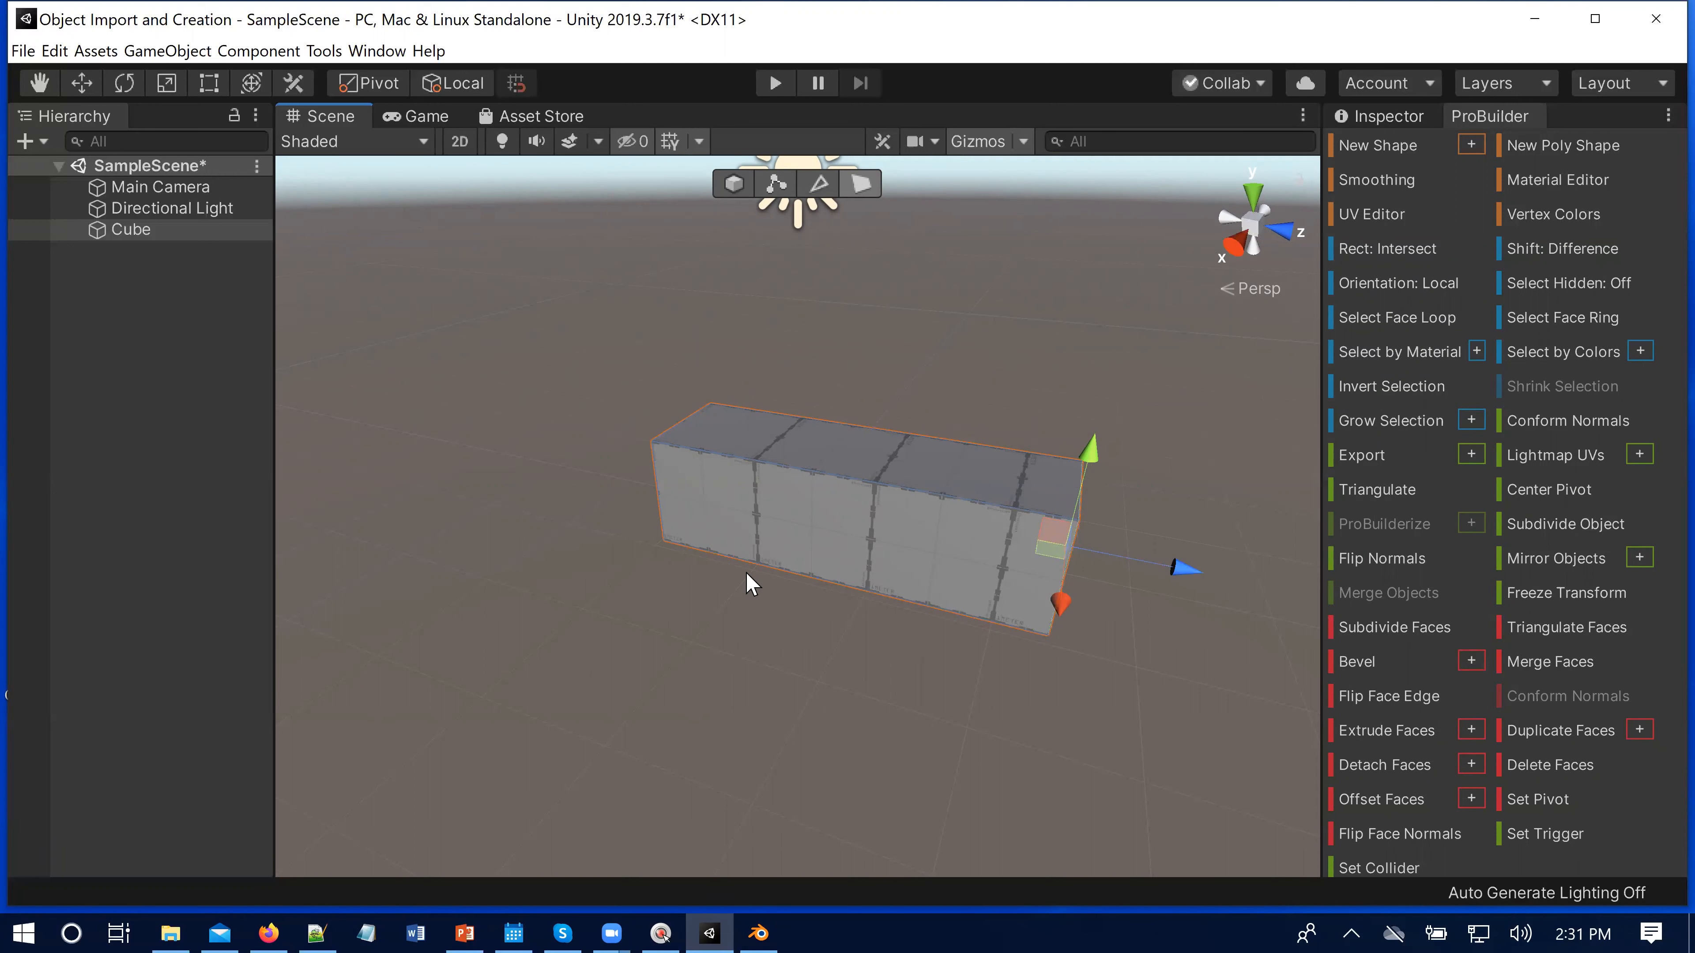
left_click(790, 559)
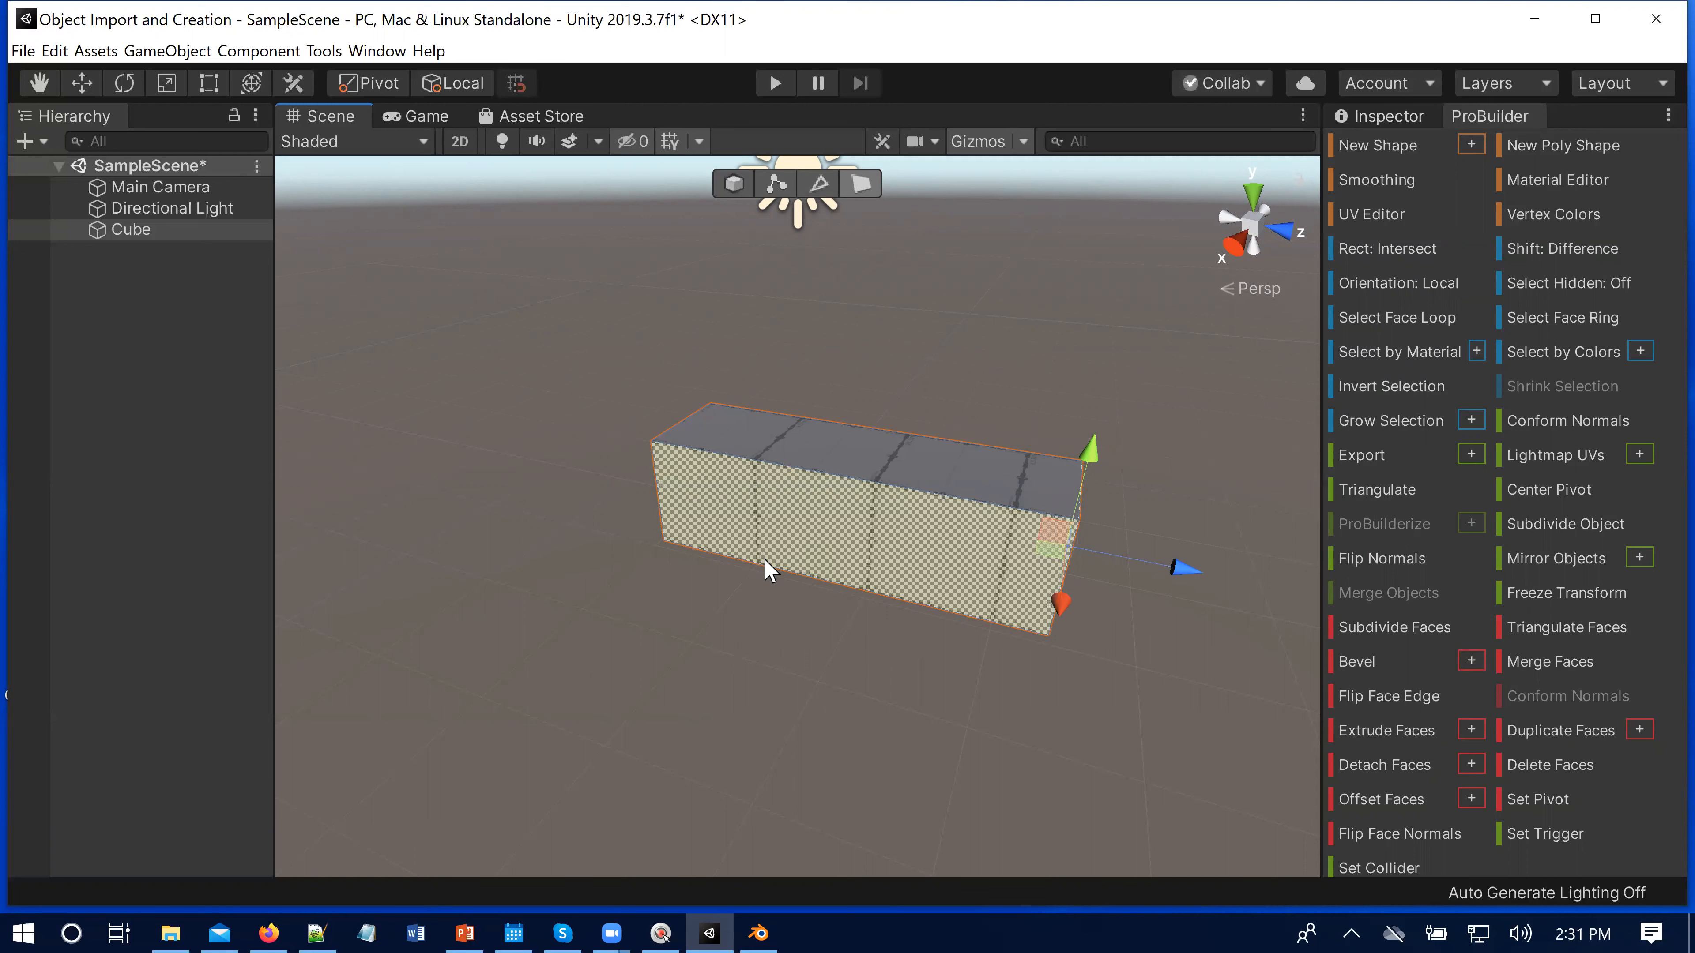
left_click(867, 604)
left_click(978, 609)
left_click(958, 670)
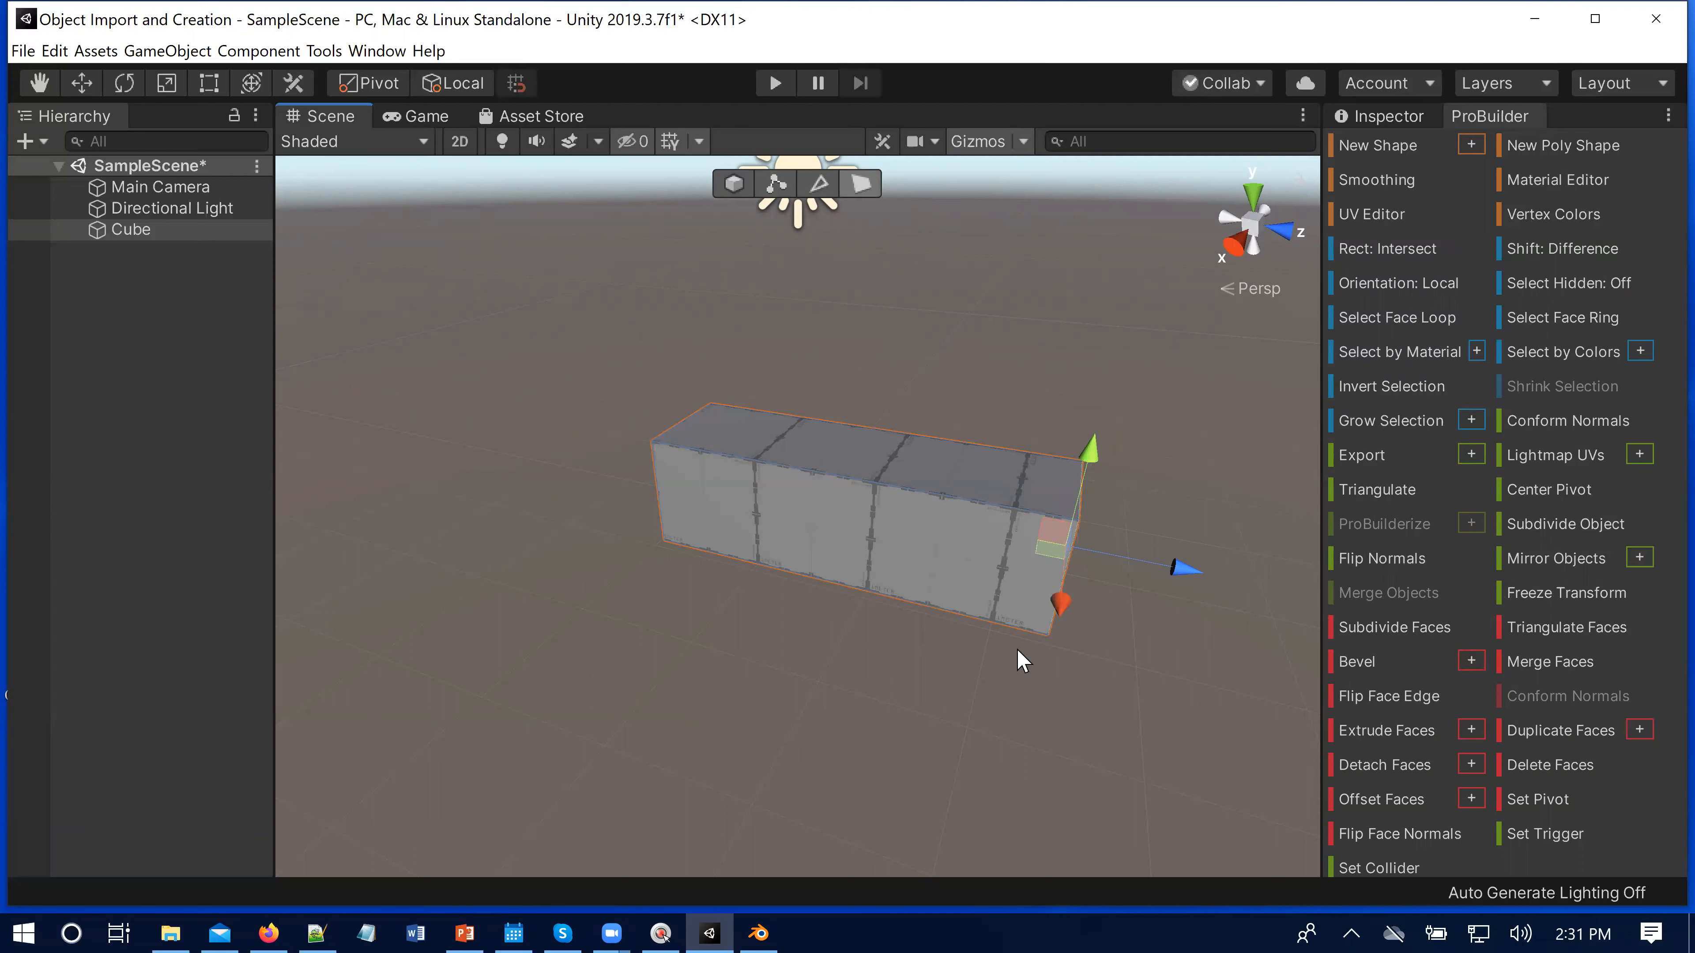
left_click(1041, 638)
left_click(976, 574)
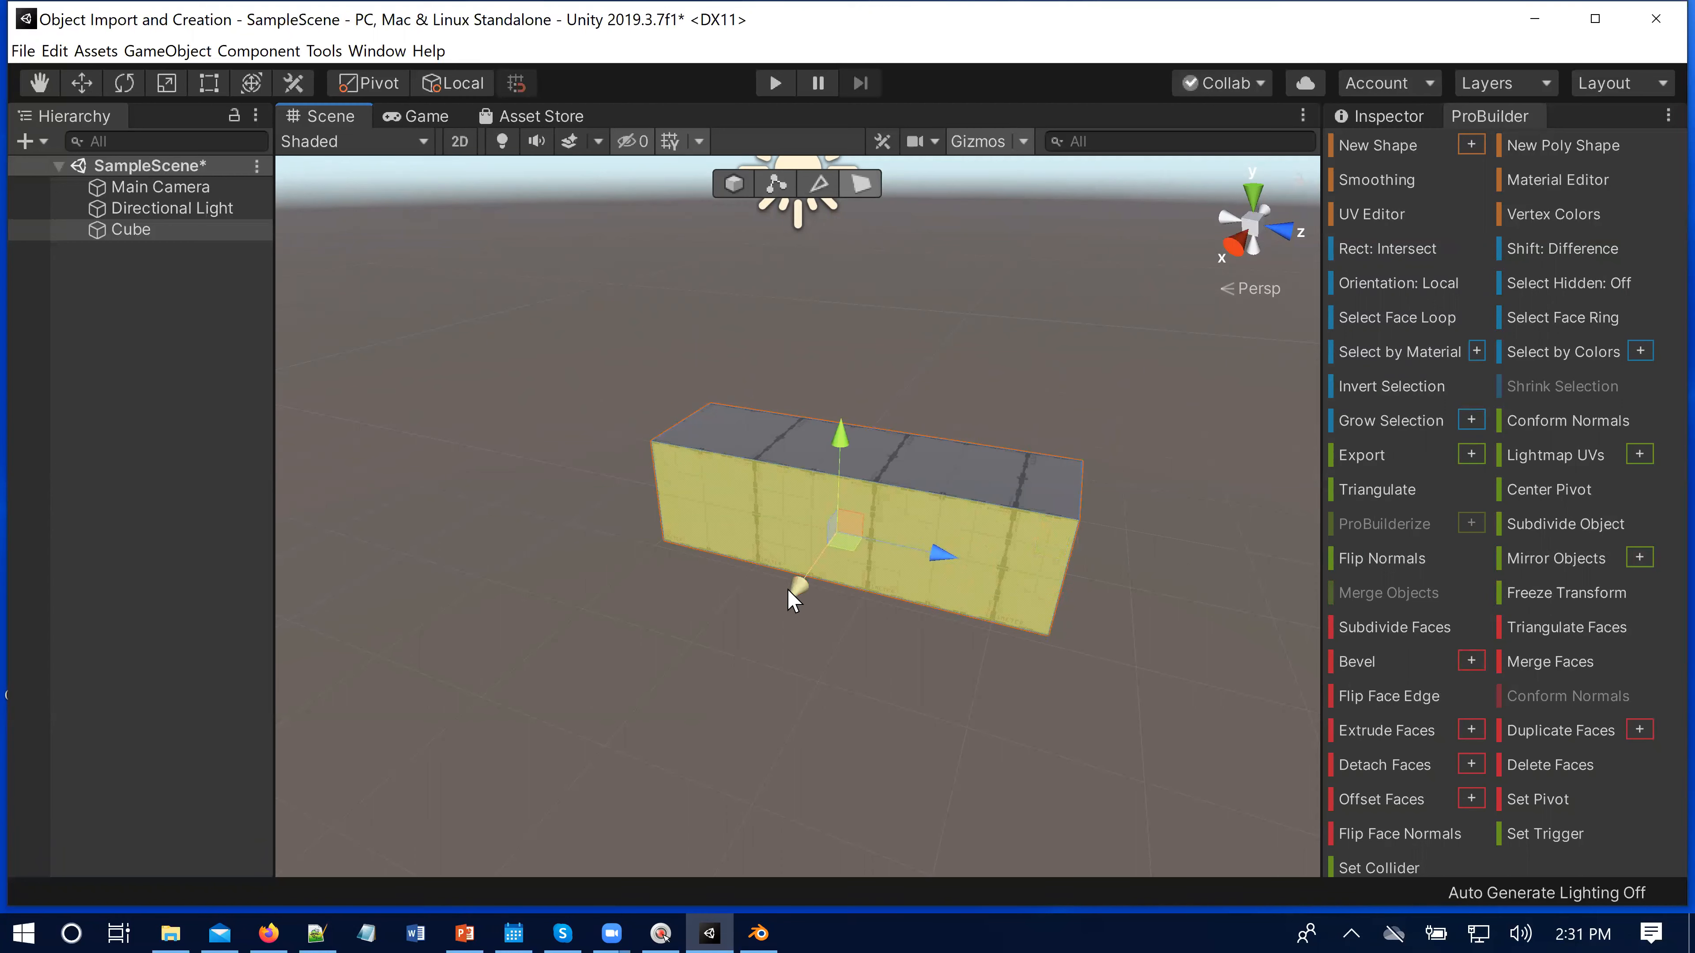
left_click_drag(789, 593, 782, 638)
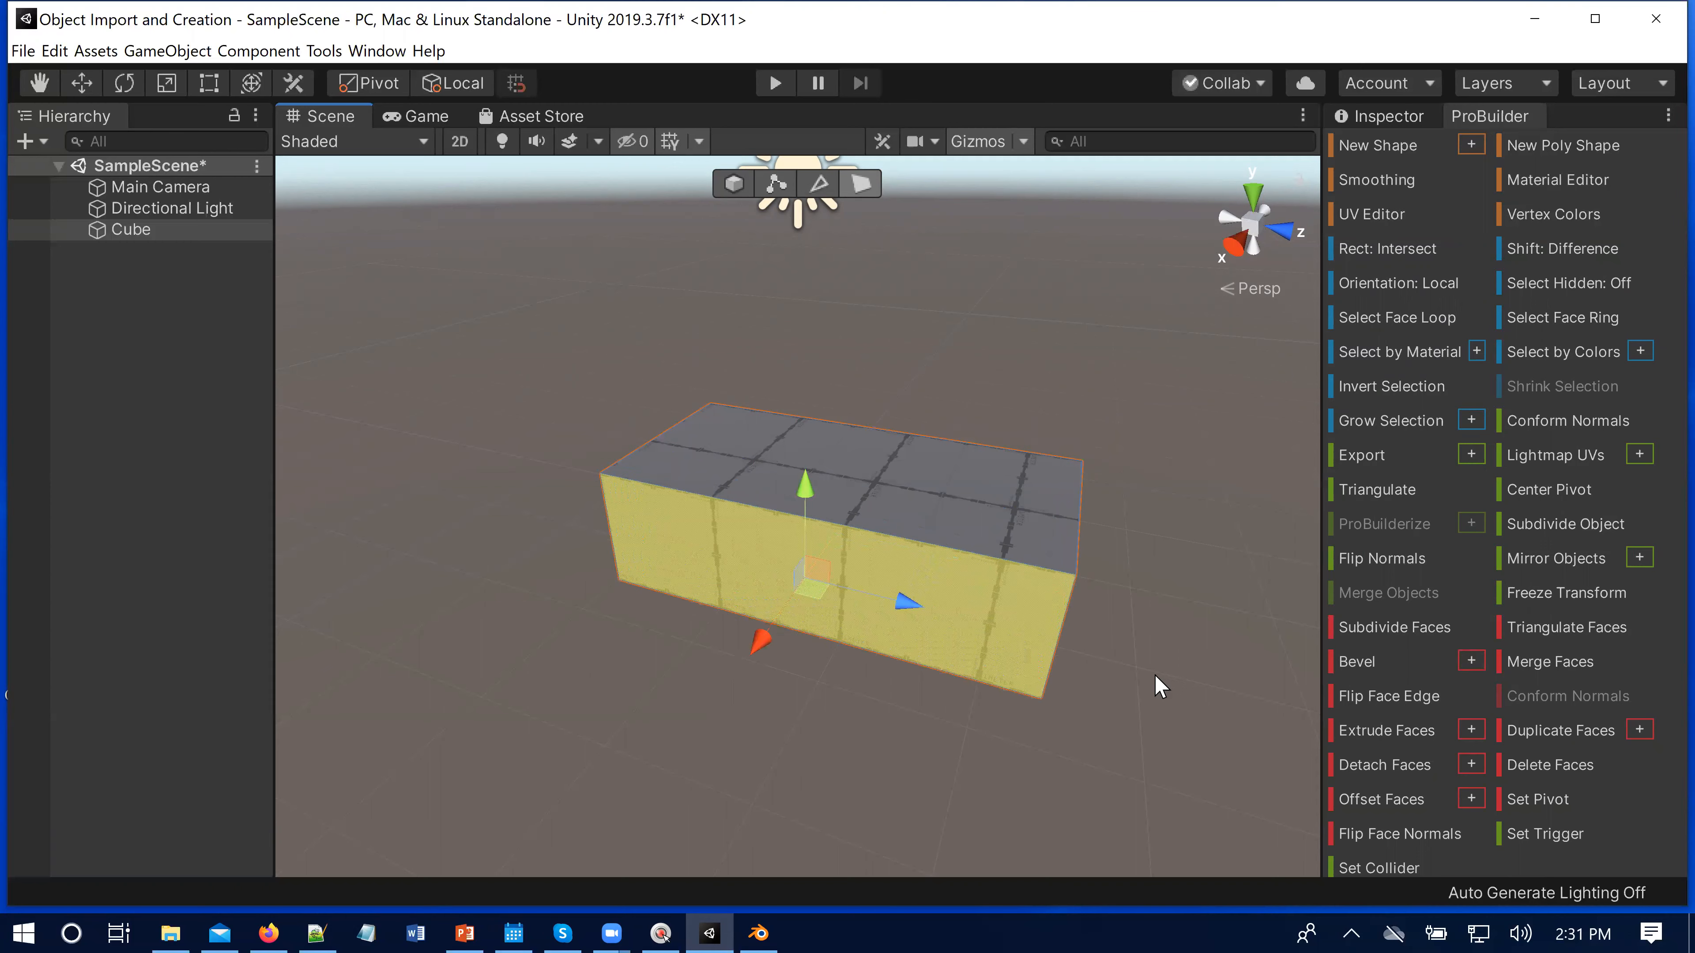
Step: Rename the Cube object as Car and deselect it
left_click_drag(1168, 695, 795, 685, "alt")
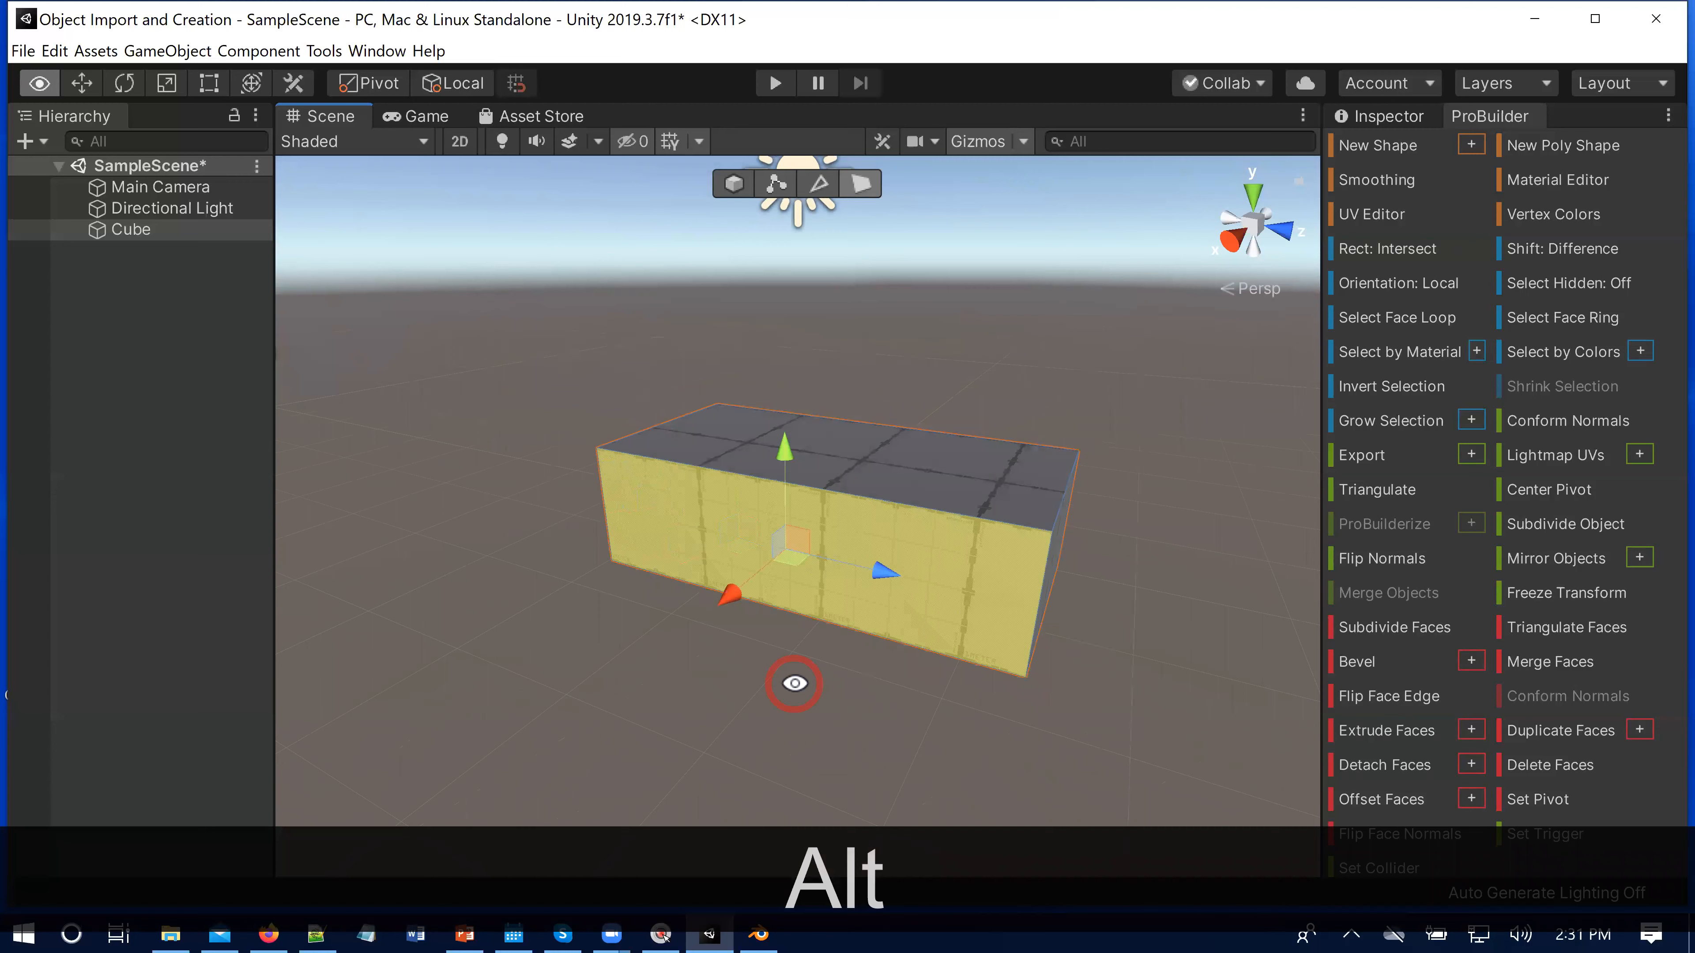
left_click(191, 228)
left_click(147, 228)
left_click(127, 228)
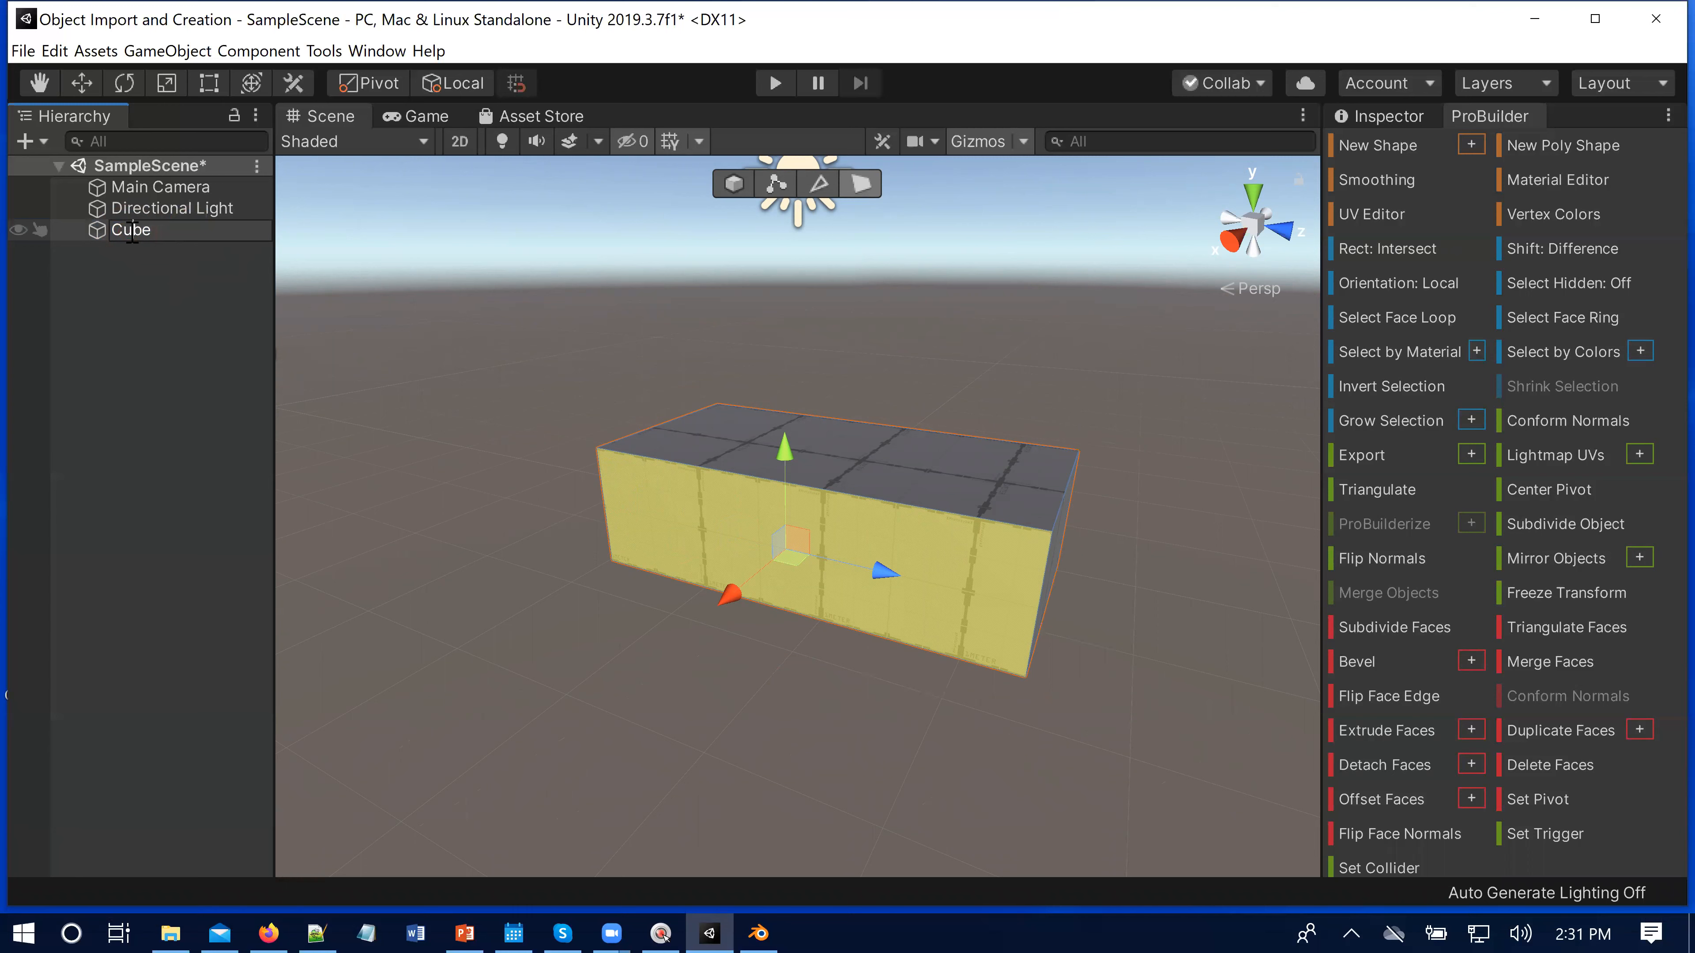
double_click(140, 231)
key("shift")
type("Car")
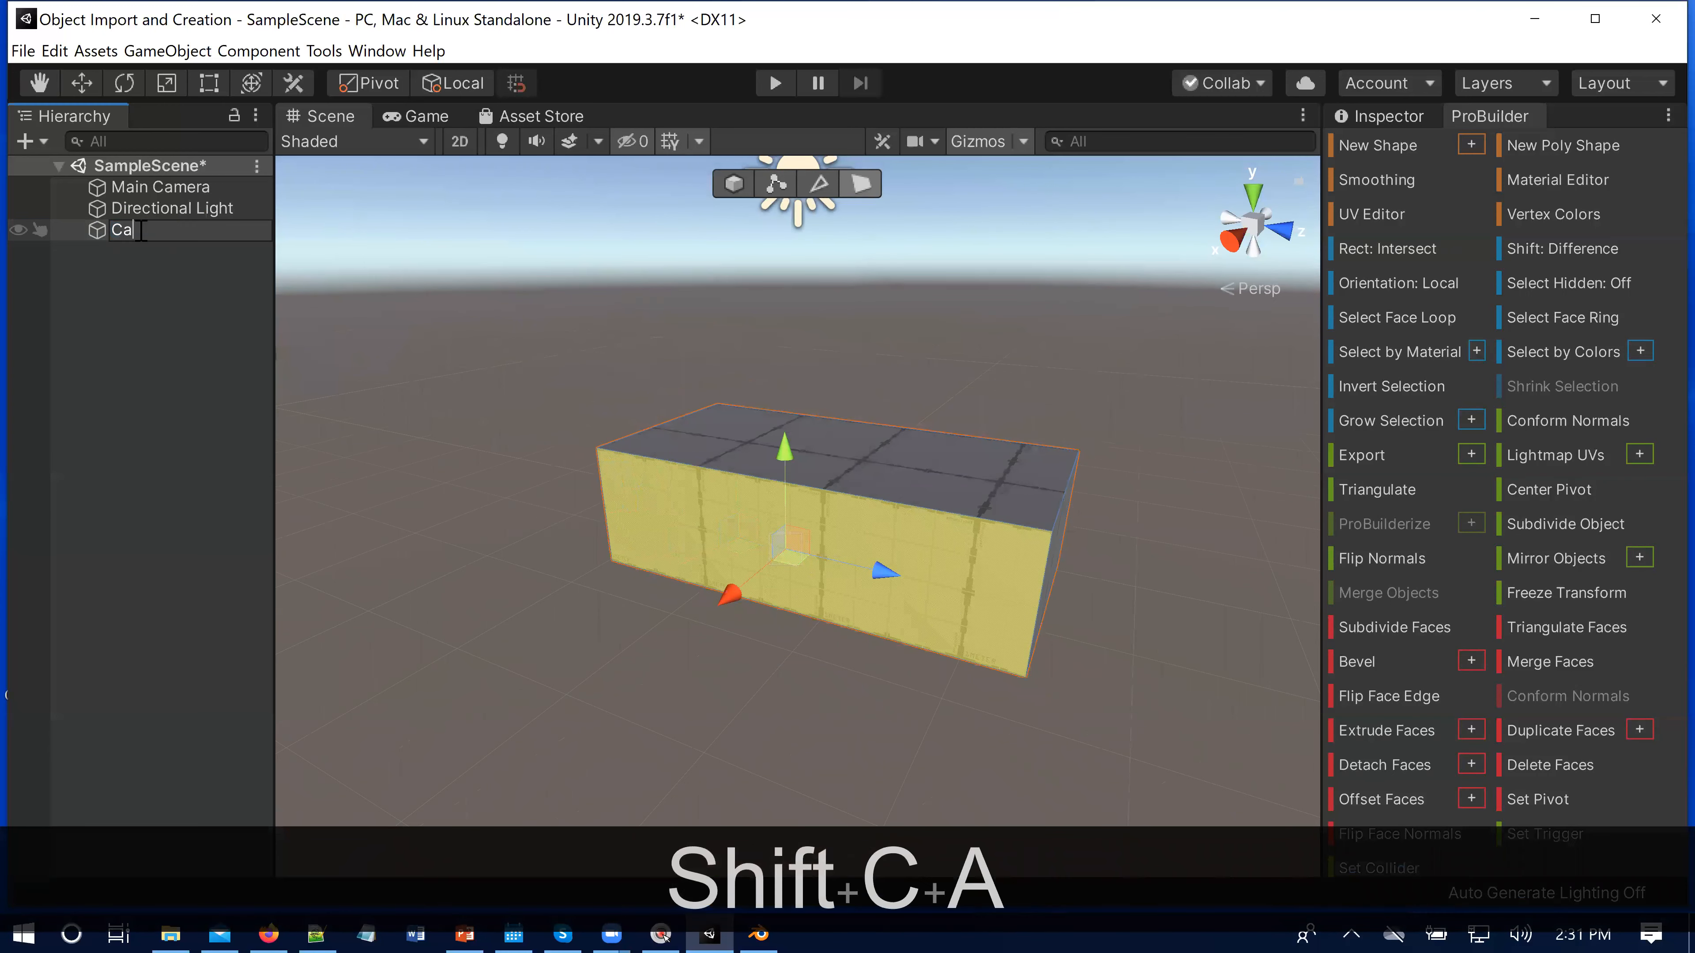
left_click(491, 569)
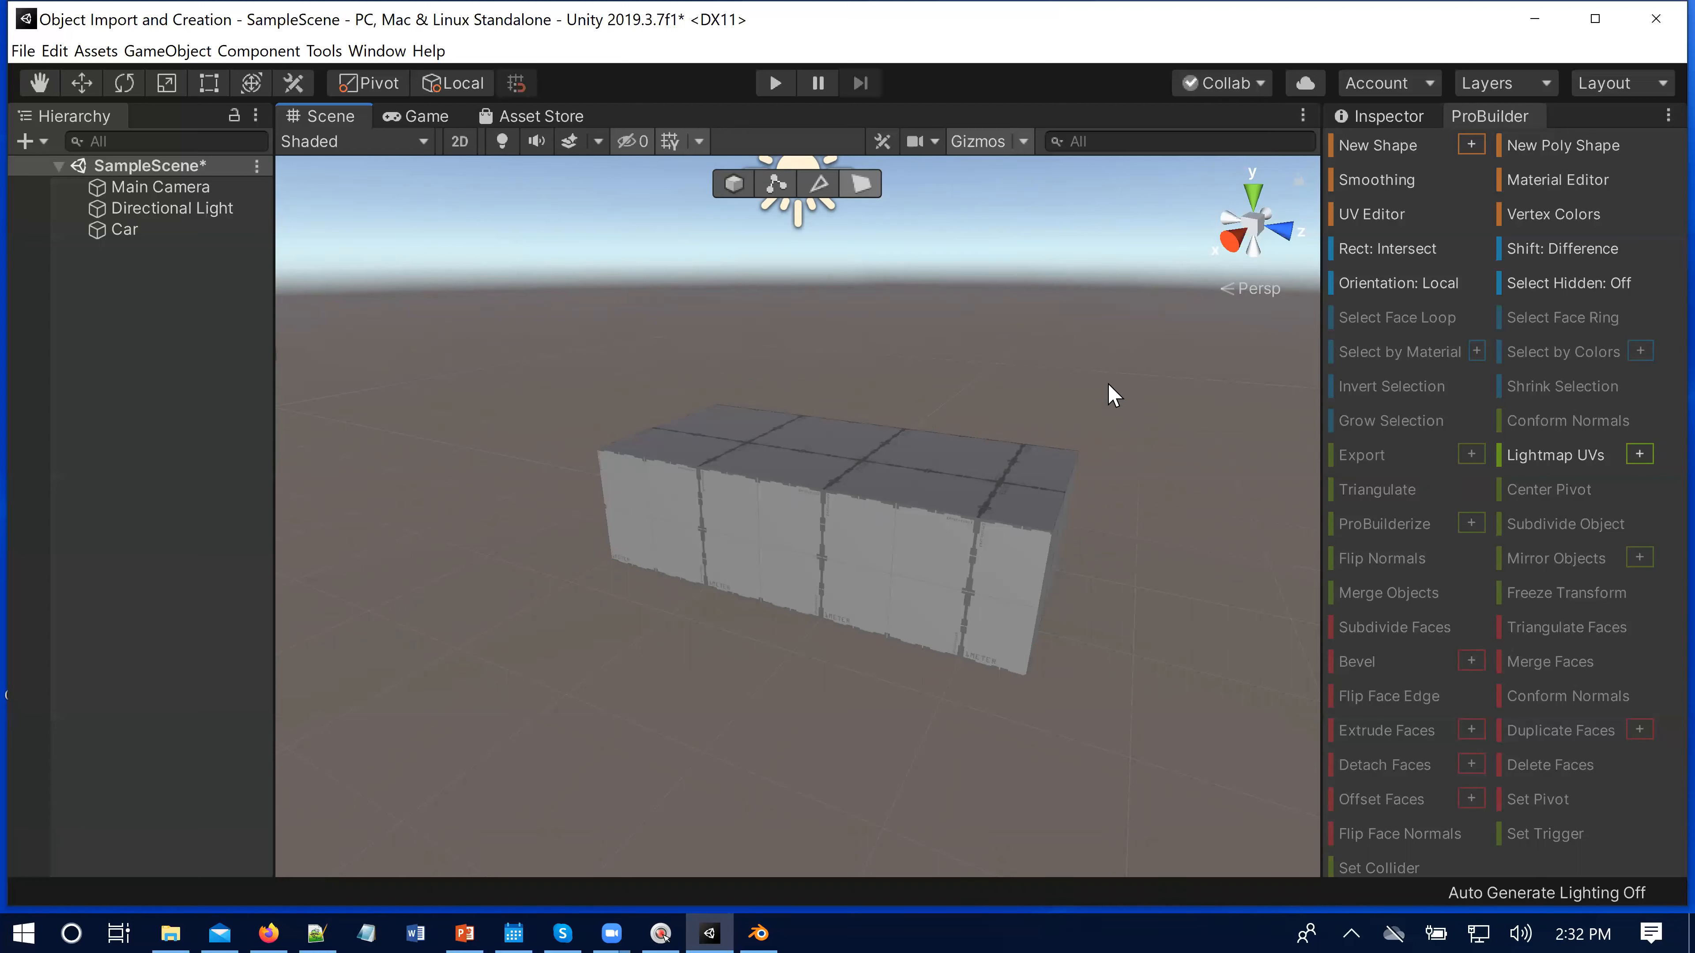
Step: Try raising the car's upper corner vertex at the near end in vertex selection mode, and undo the move
left_click(774, 187)
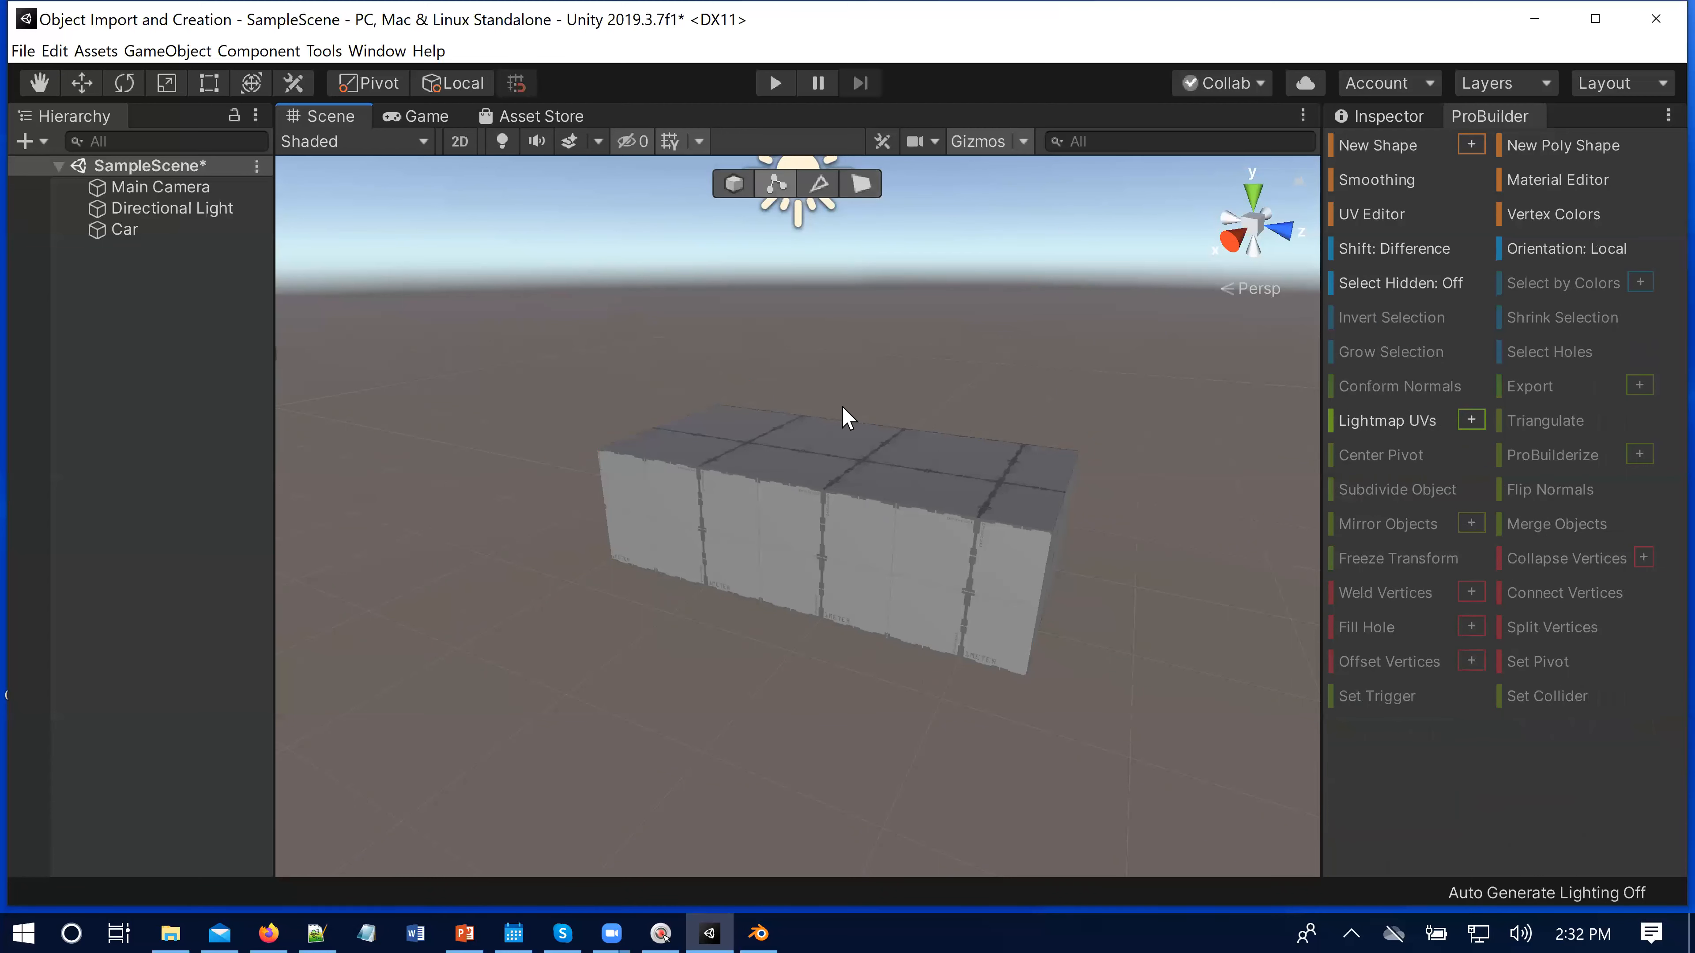
left_click(964, 548)
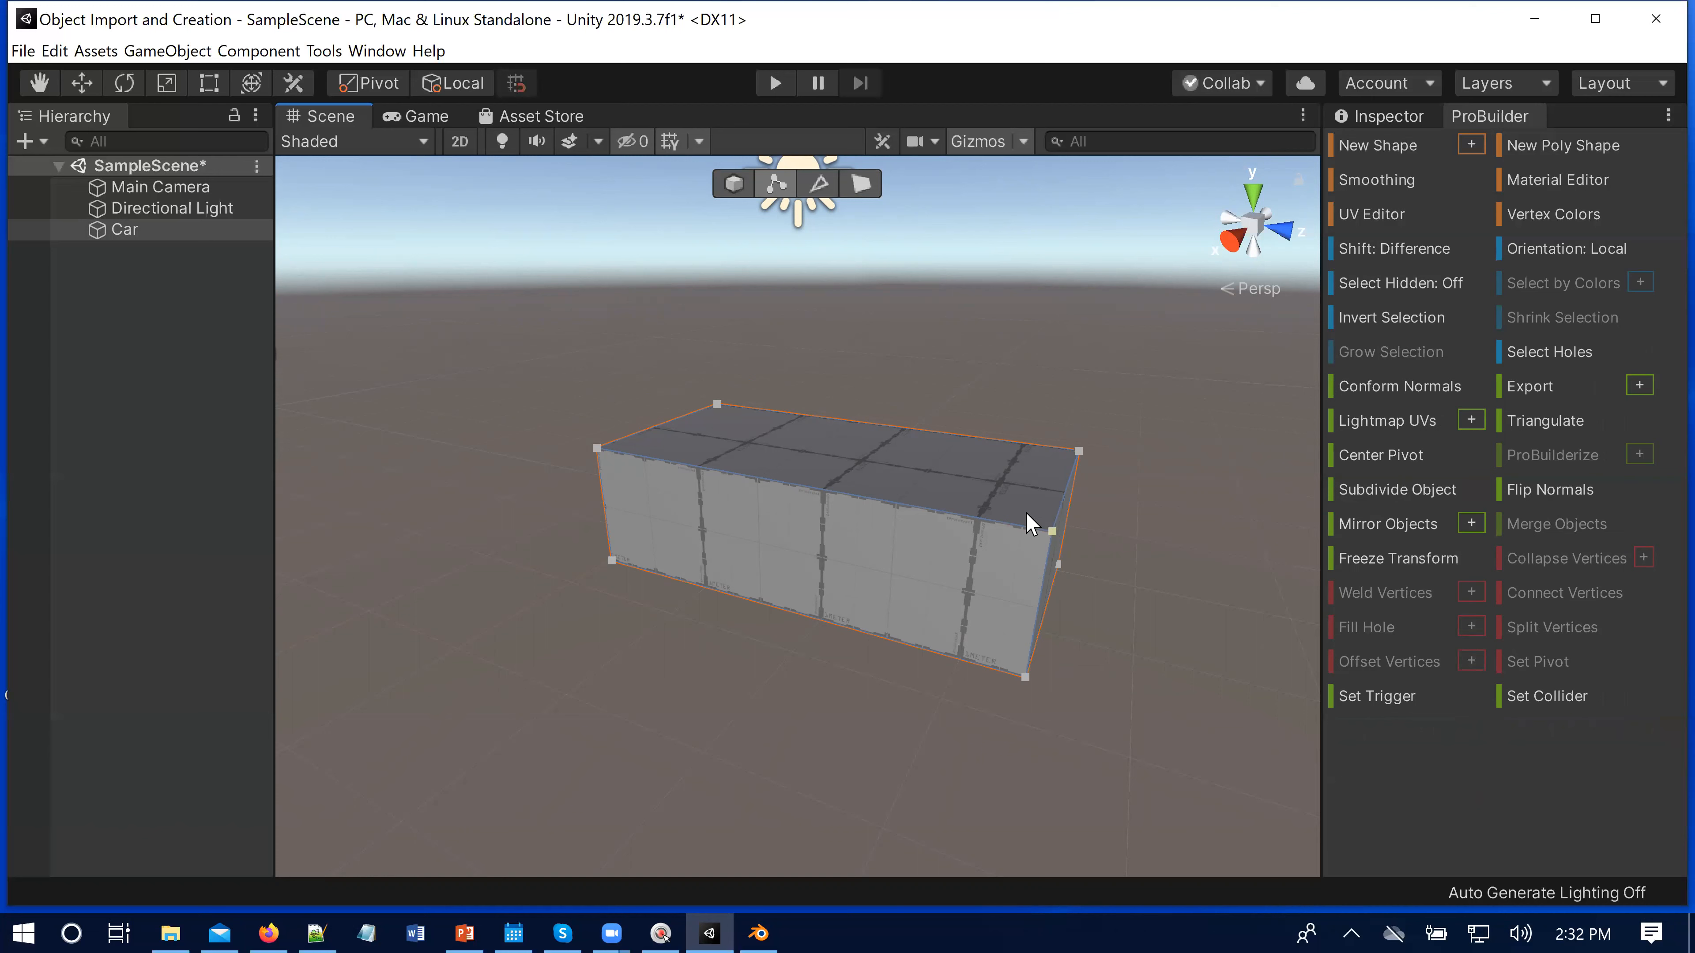
left_click(1051, 530)
mouse_move(1037, 572)
left_mouse_down()
mouse_move(1052, 527)
mouse_move(1014, 591)
mouse_move(1041, 574)
mouse_move(1060, 519)
mouse_move(990, 632)
mouse_move(994, 704)
mouse_move(1055, 528)
mouse_move(974, 604)
mouse_move(1001, 700)
mouse_move(1053, 542)
left_mouse_up()
key("ctrl")
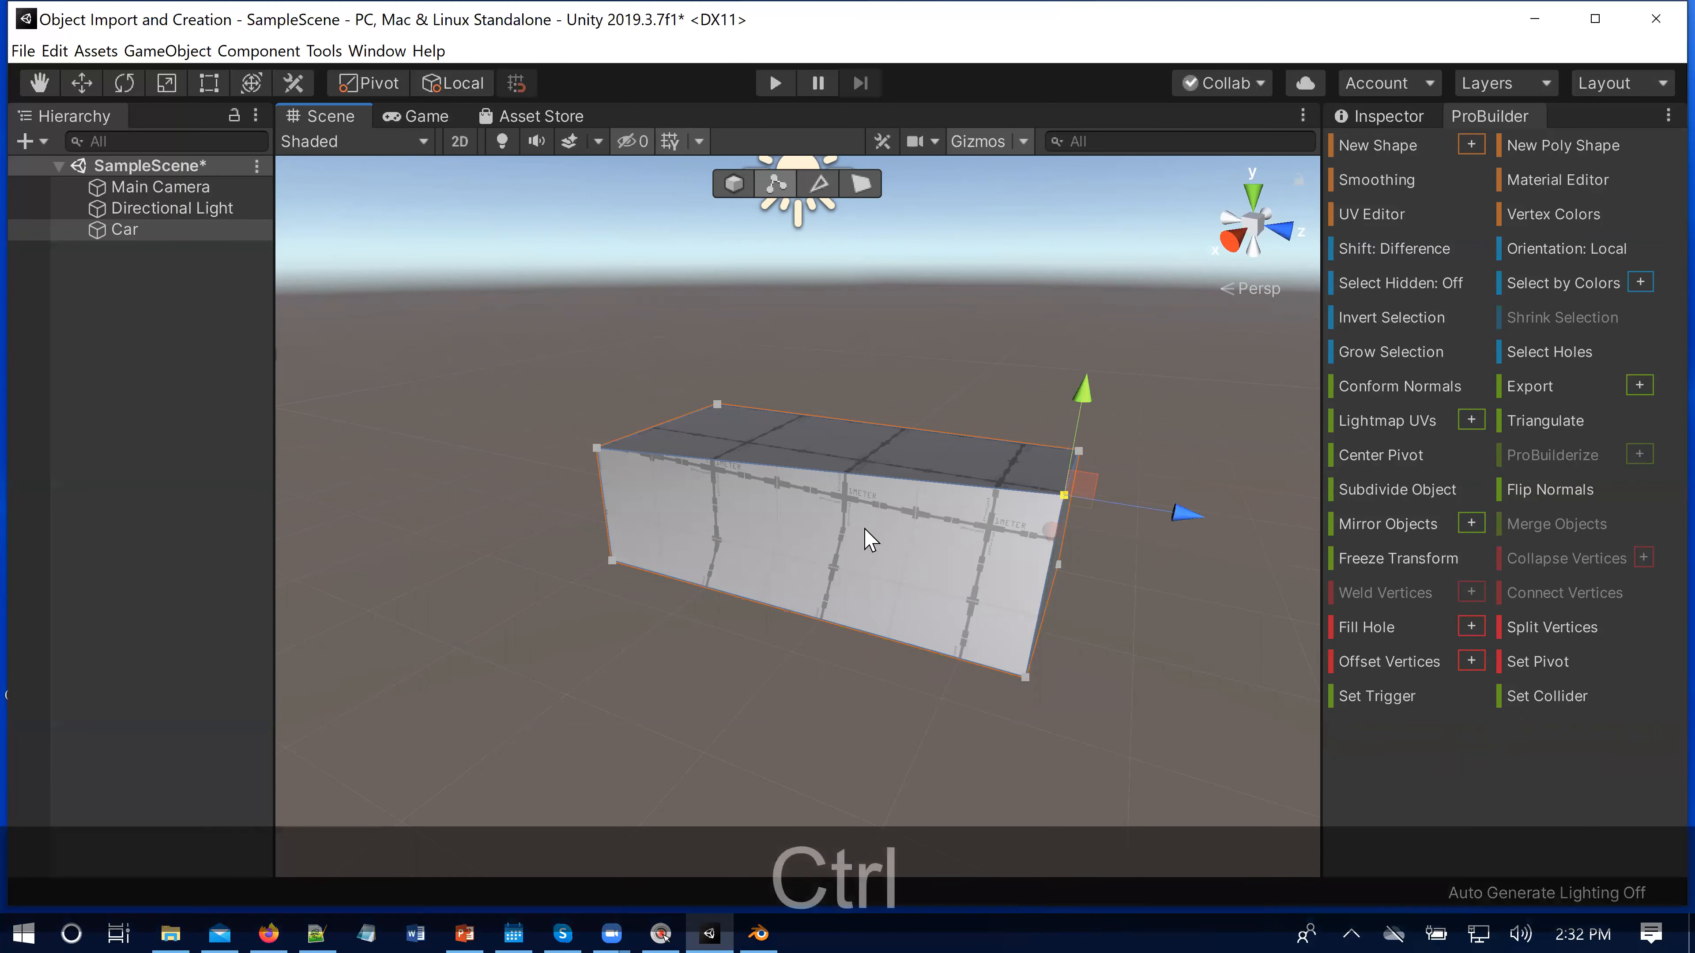
key("ctrl+z")
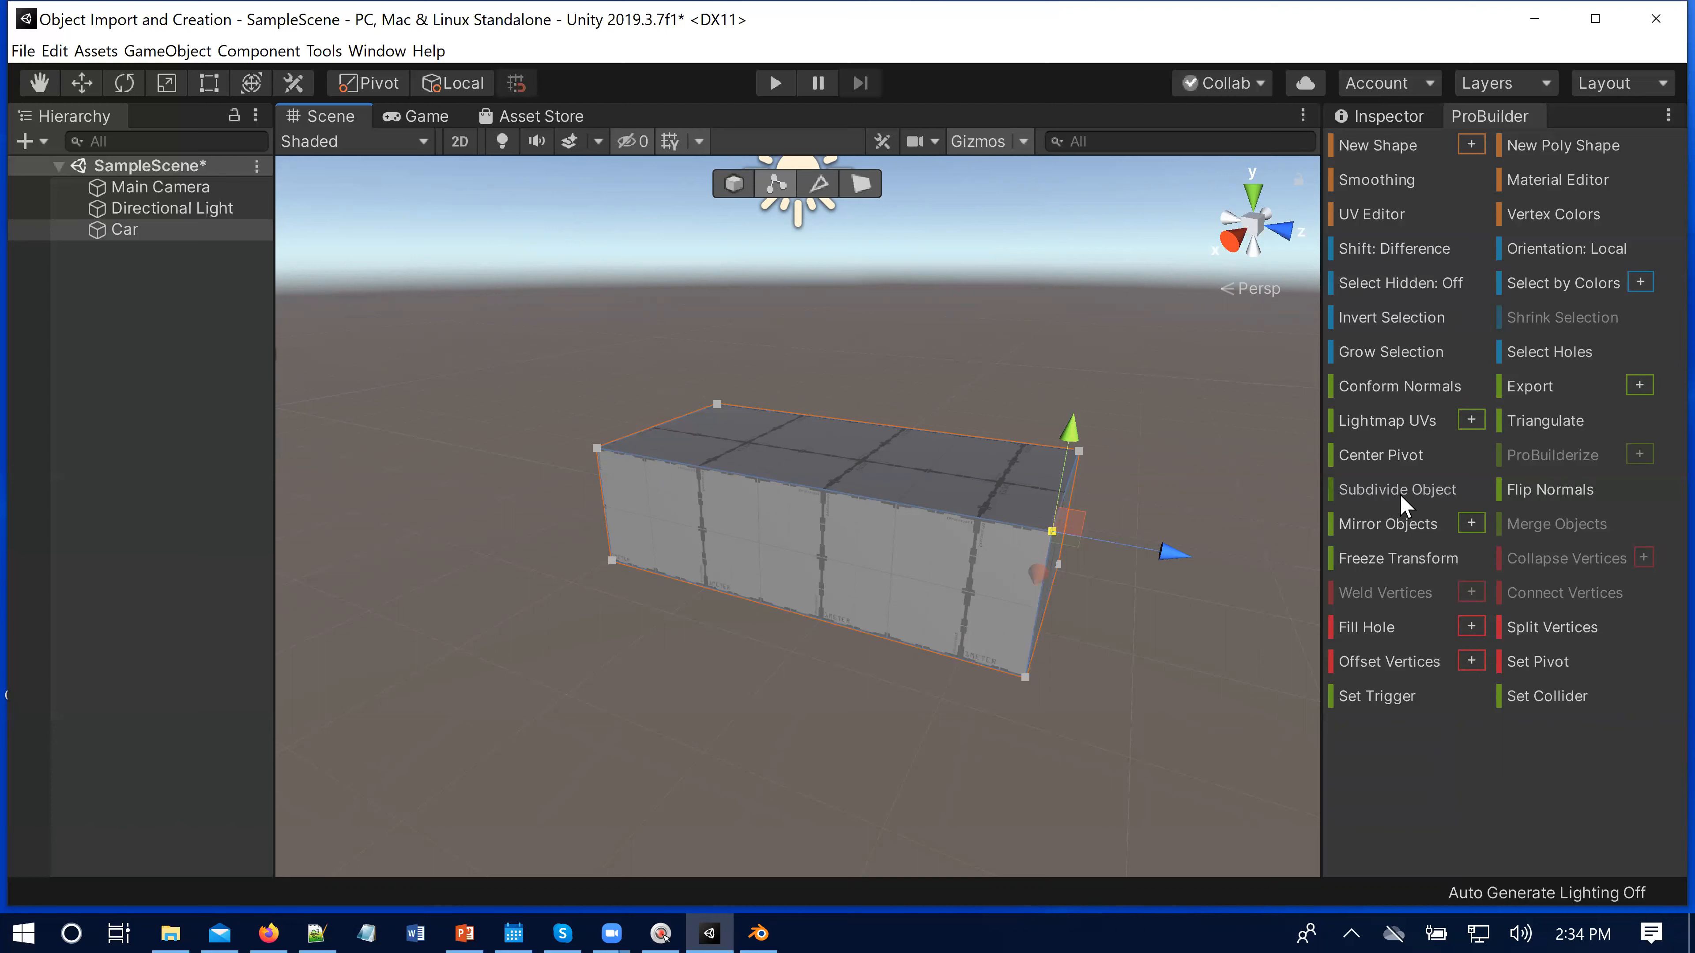
Step: Subdivide the Car object once and select the new vertices around its long side one at a time
left_click(1377, 487)
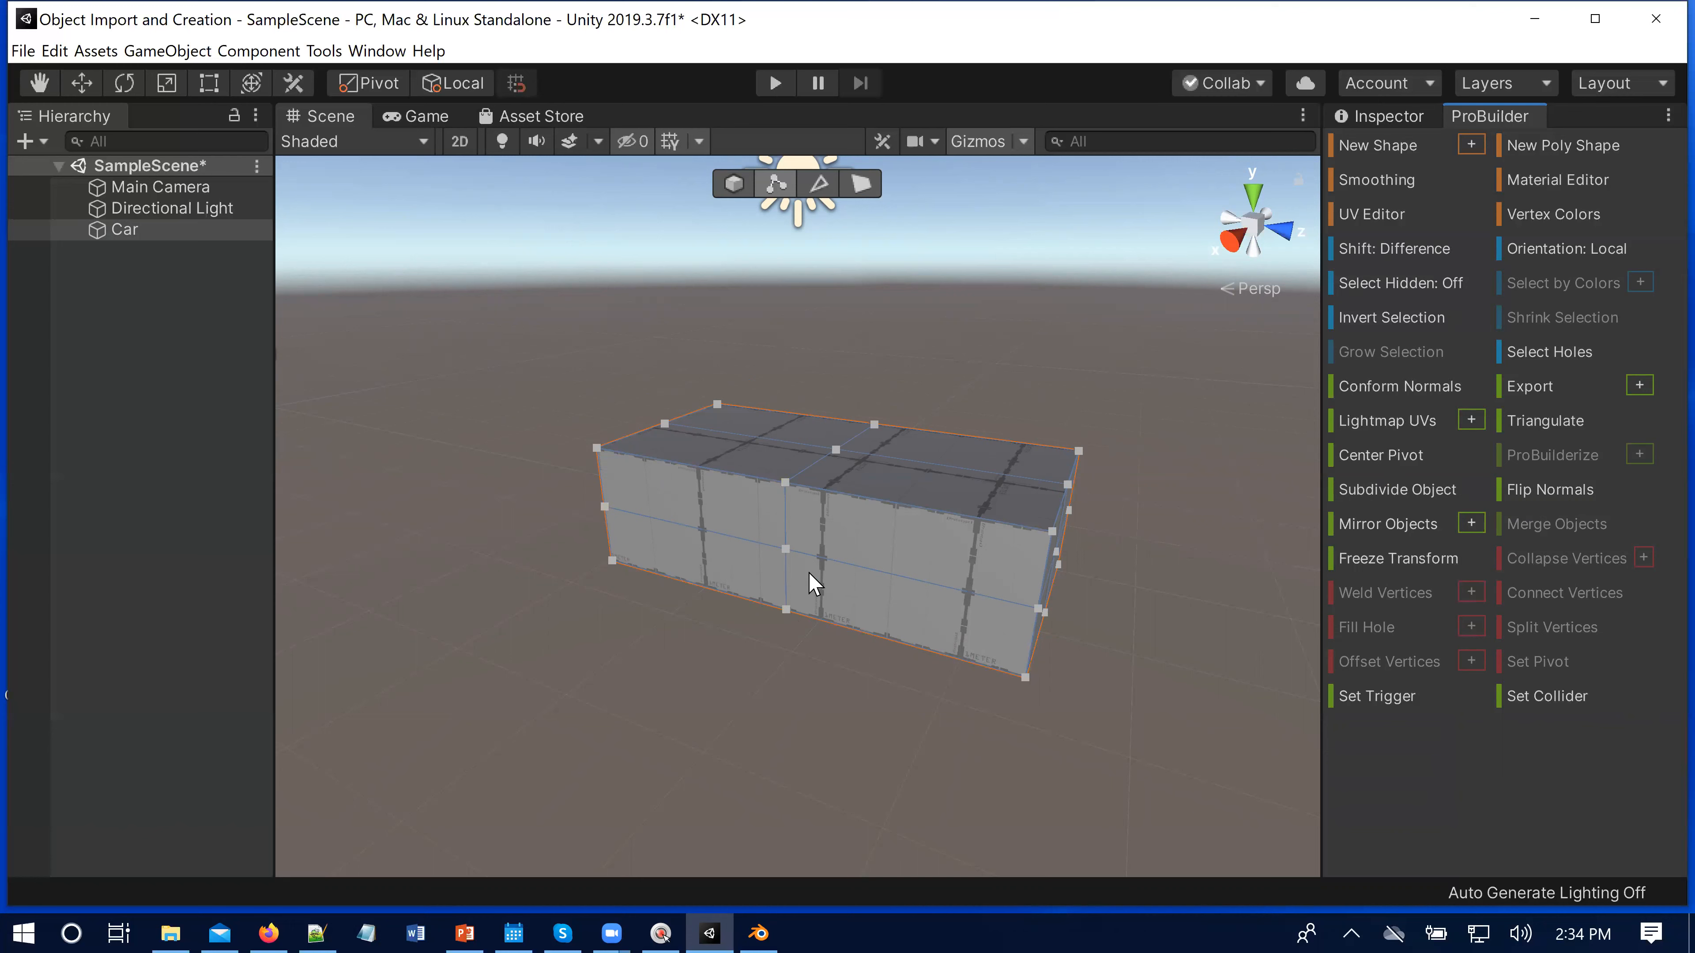
left_click(787, 556)
left_click(785, 549)
left_click(1038, 609)
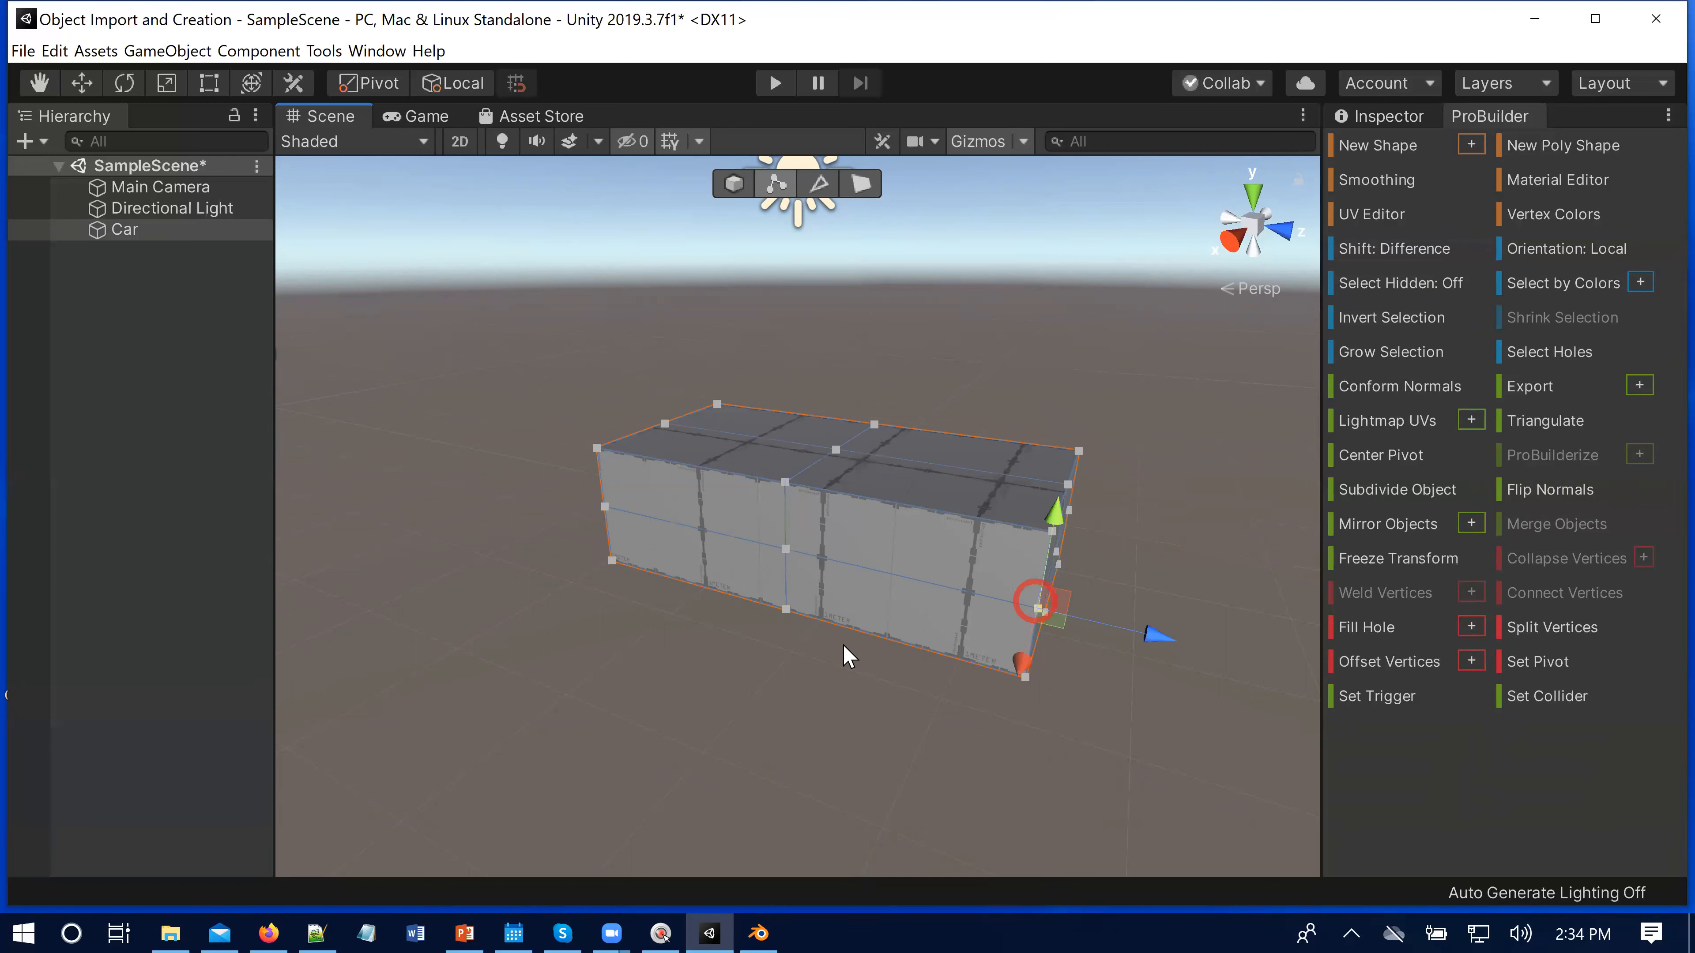
left_click(785, 609)
left_click(785, 482)
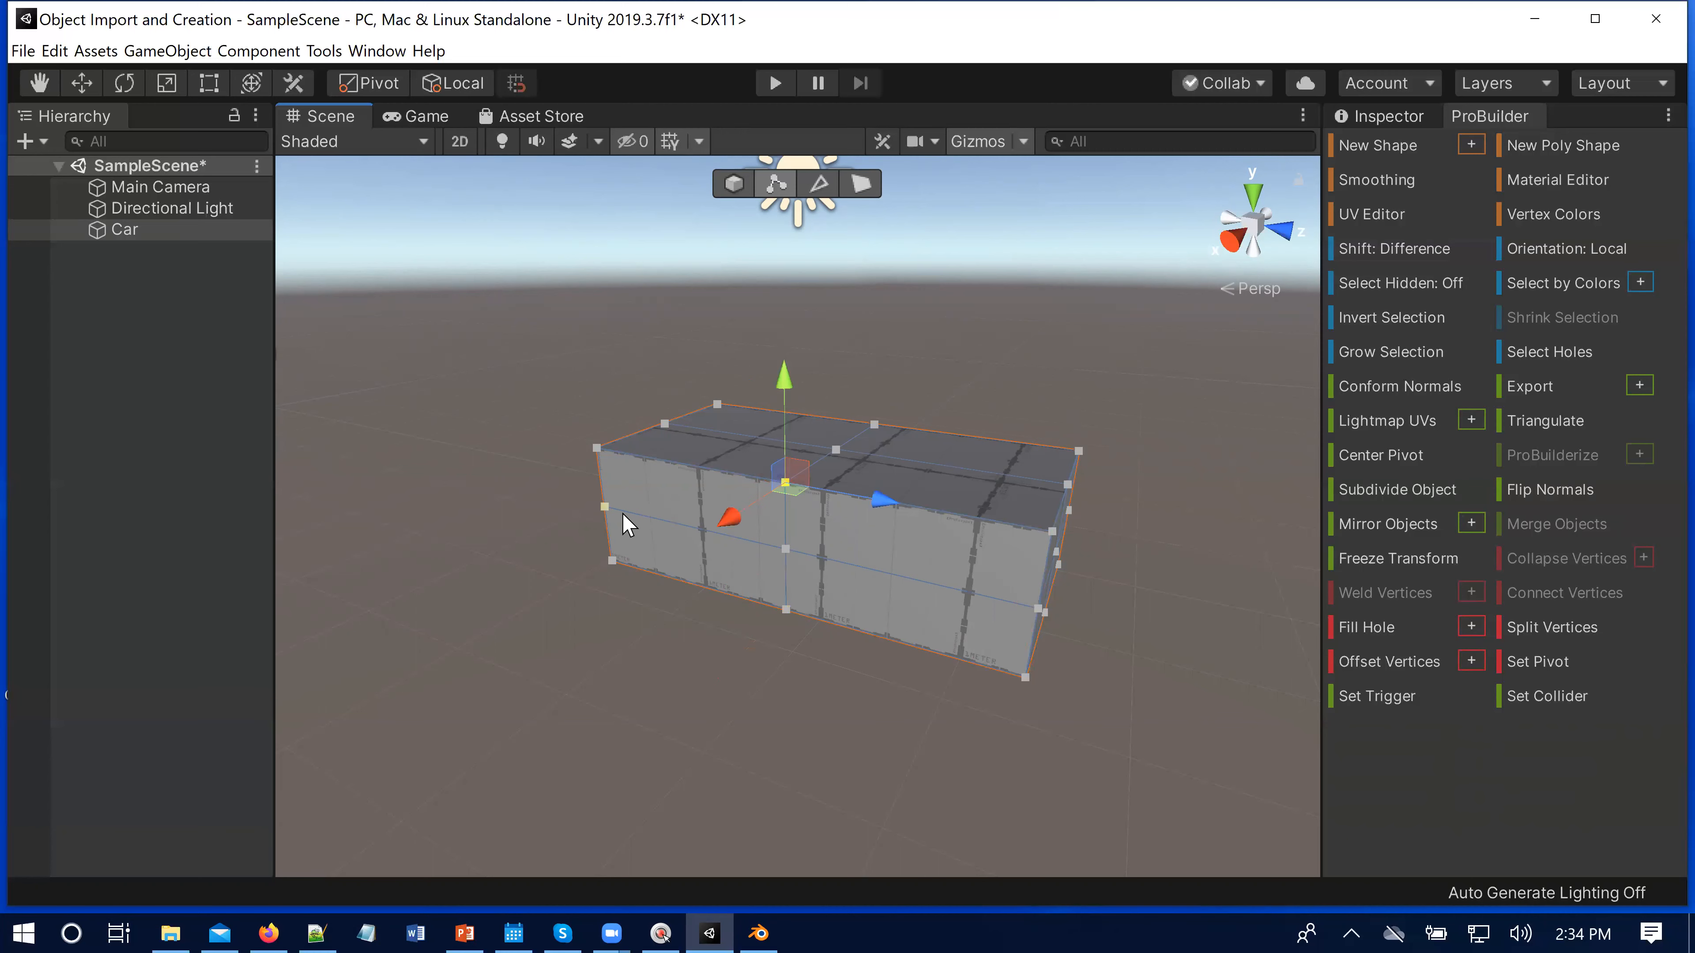
left_click(605, 508)
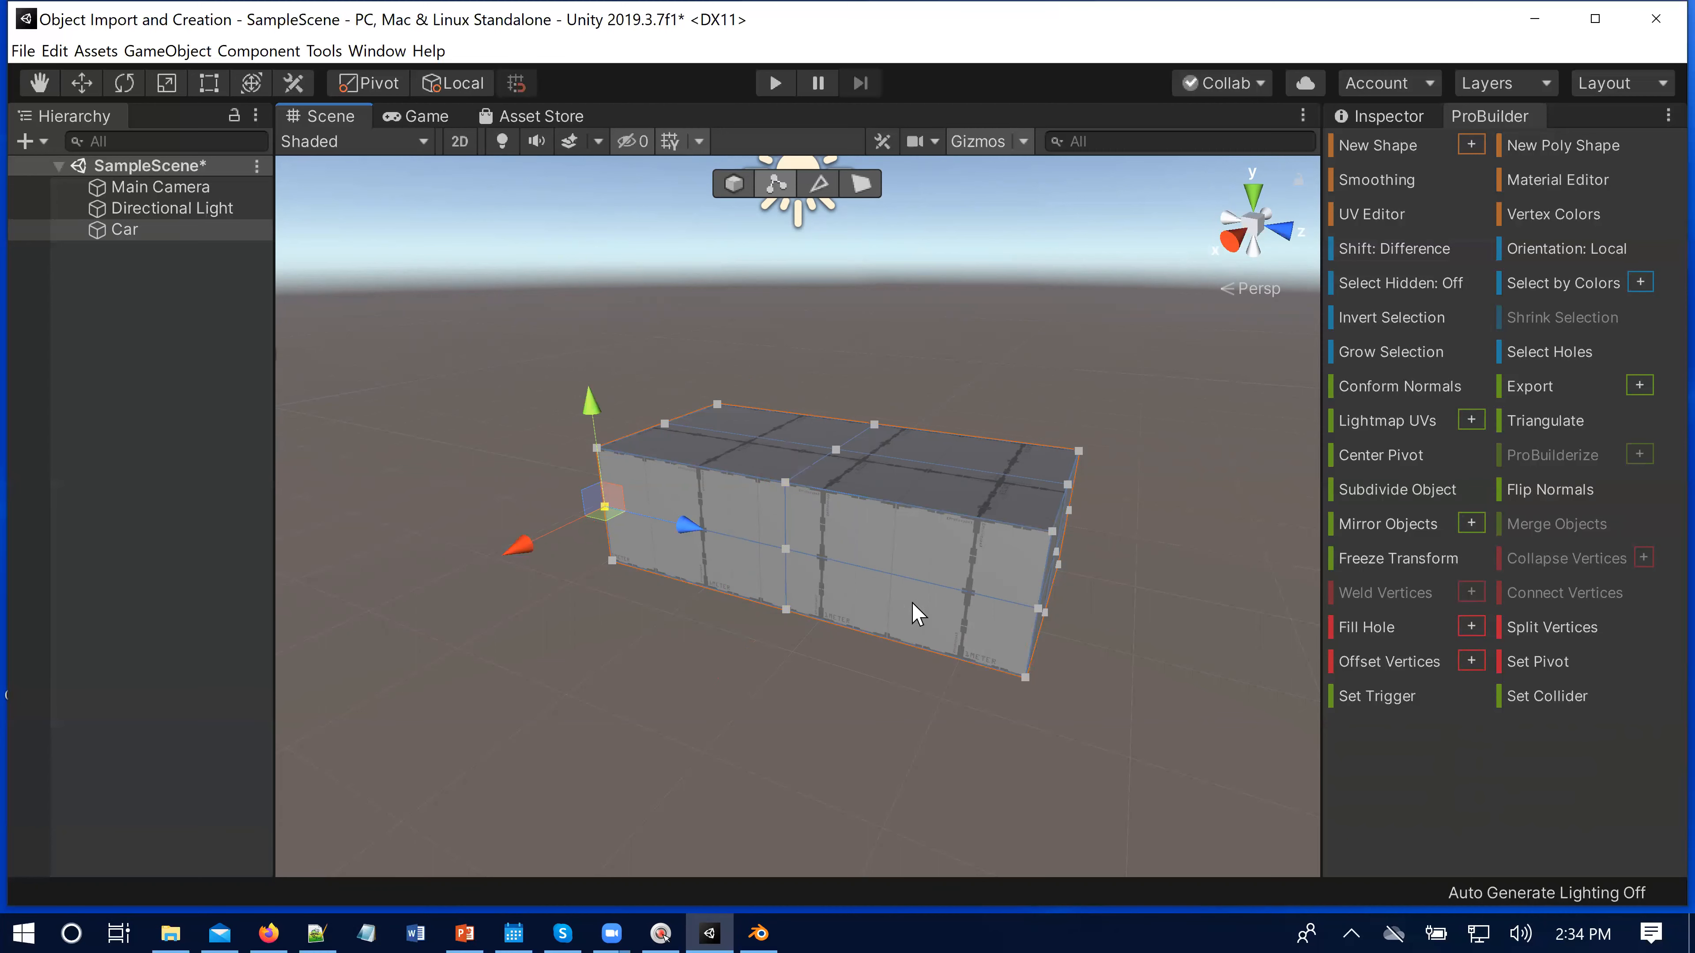
Step: Examine the subdivided long side by selecting its separate faces in face selection mode
left_click(861, 184)
left_click(884, 527)
left_click(714, 521)
left_click(738, 575)
left_click(899, 594)
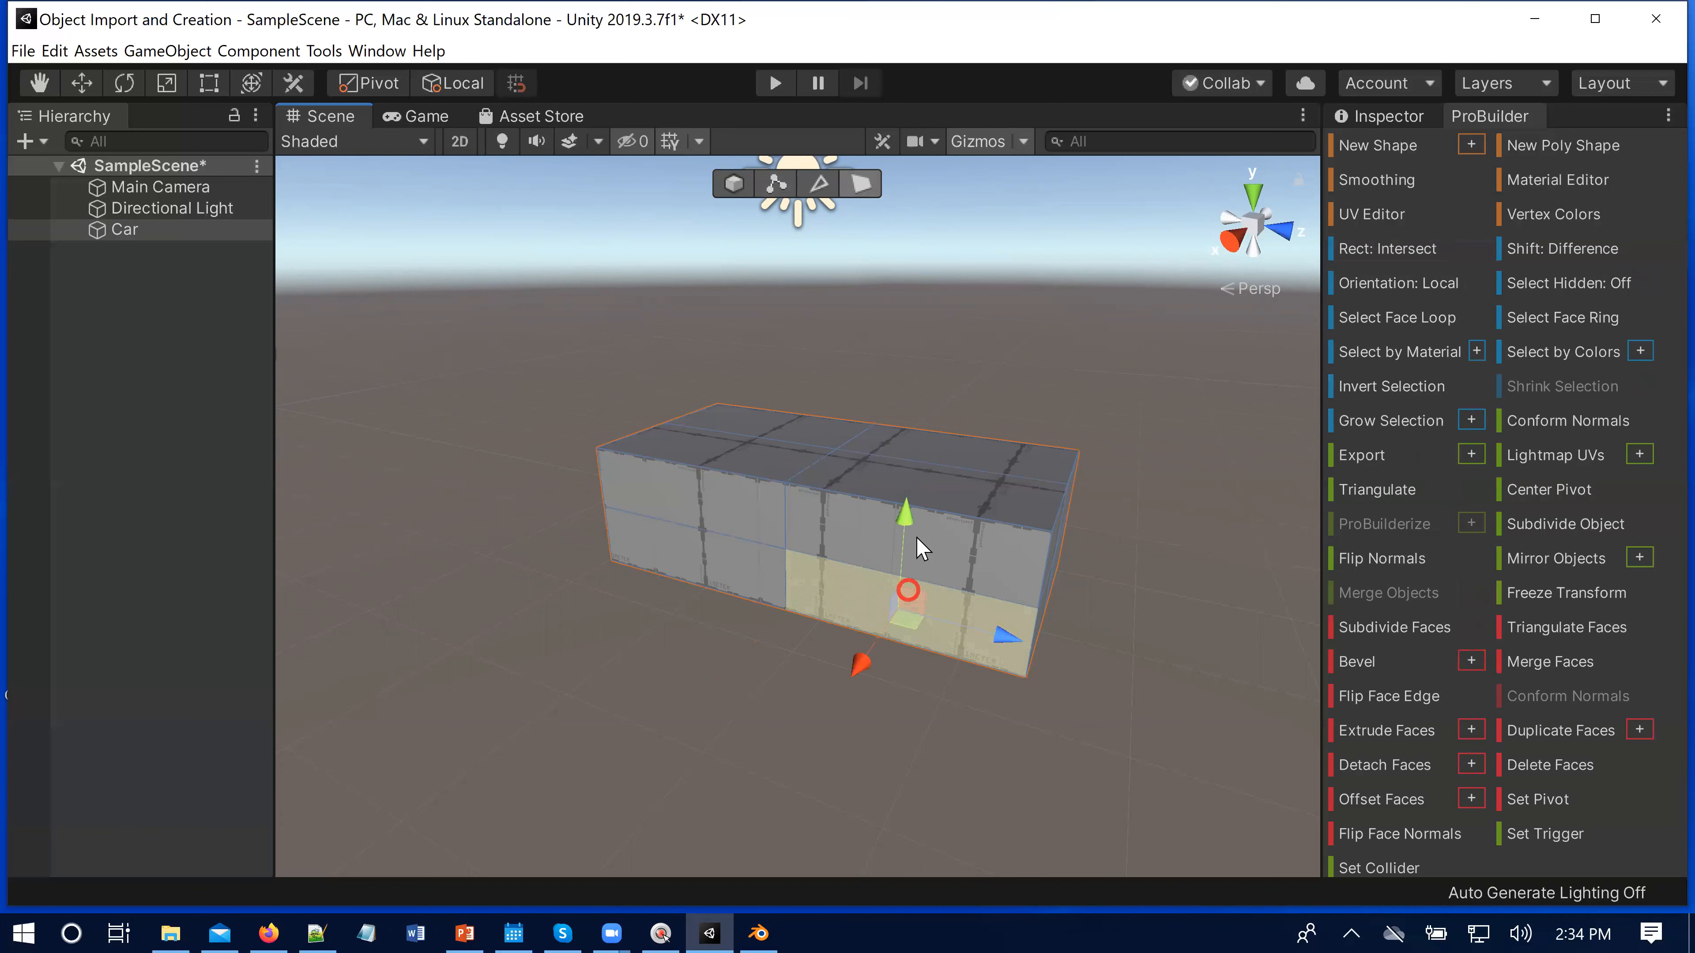
left_click(964, 554, "shift")
left_click(960, 546)
left_click(921, 603)
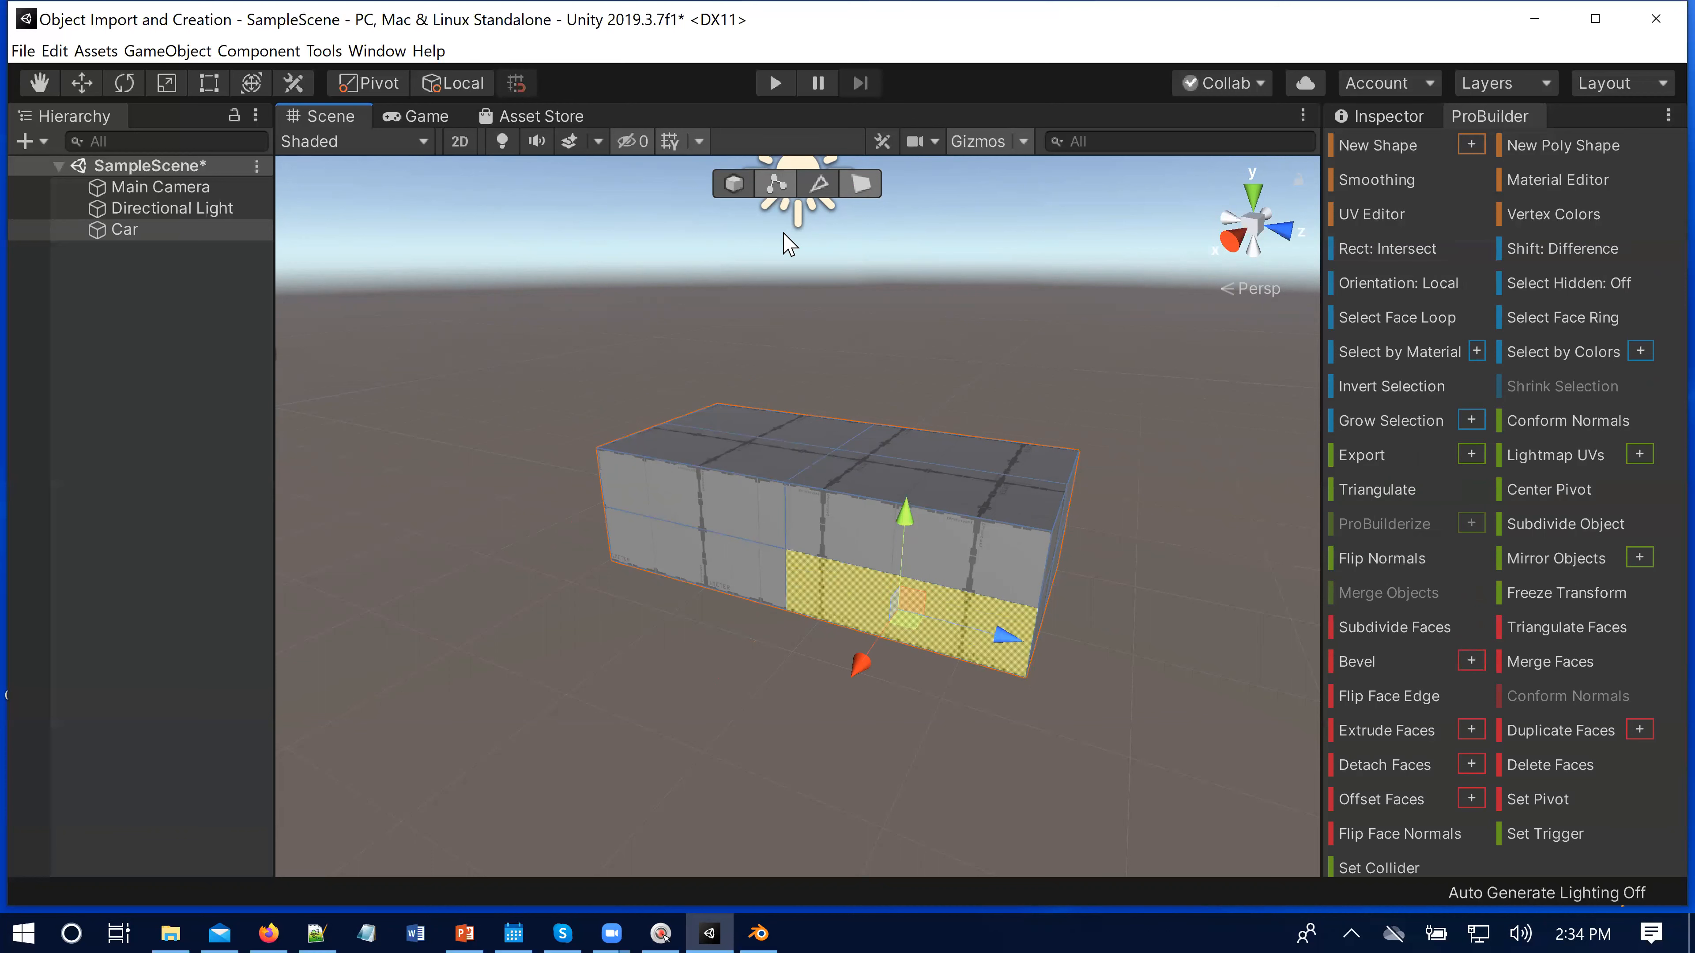
Step: Raise the center vertex of the car's top along the Y axis in vertex selection mode to peak the roof
key("h")
left_click(838, 447)
left_click_drag(839, 372, 844, 332)
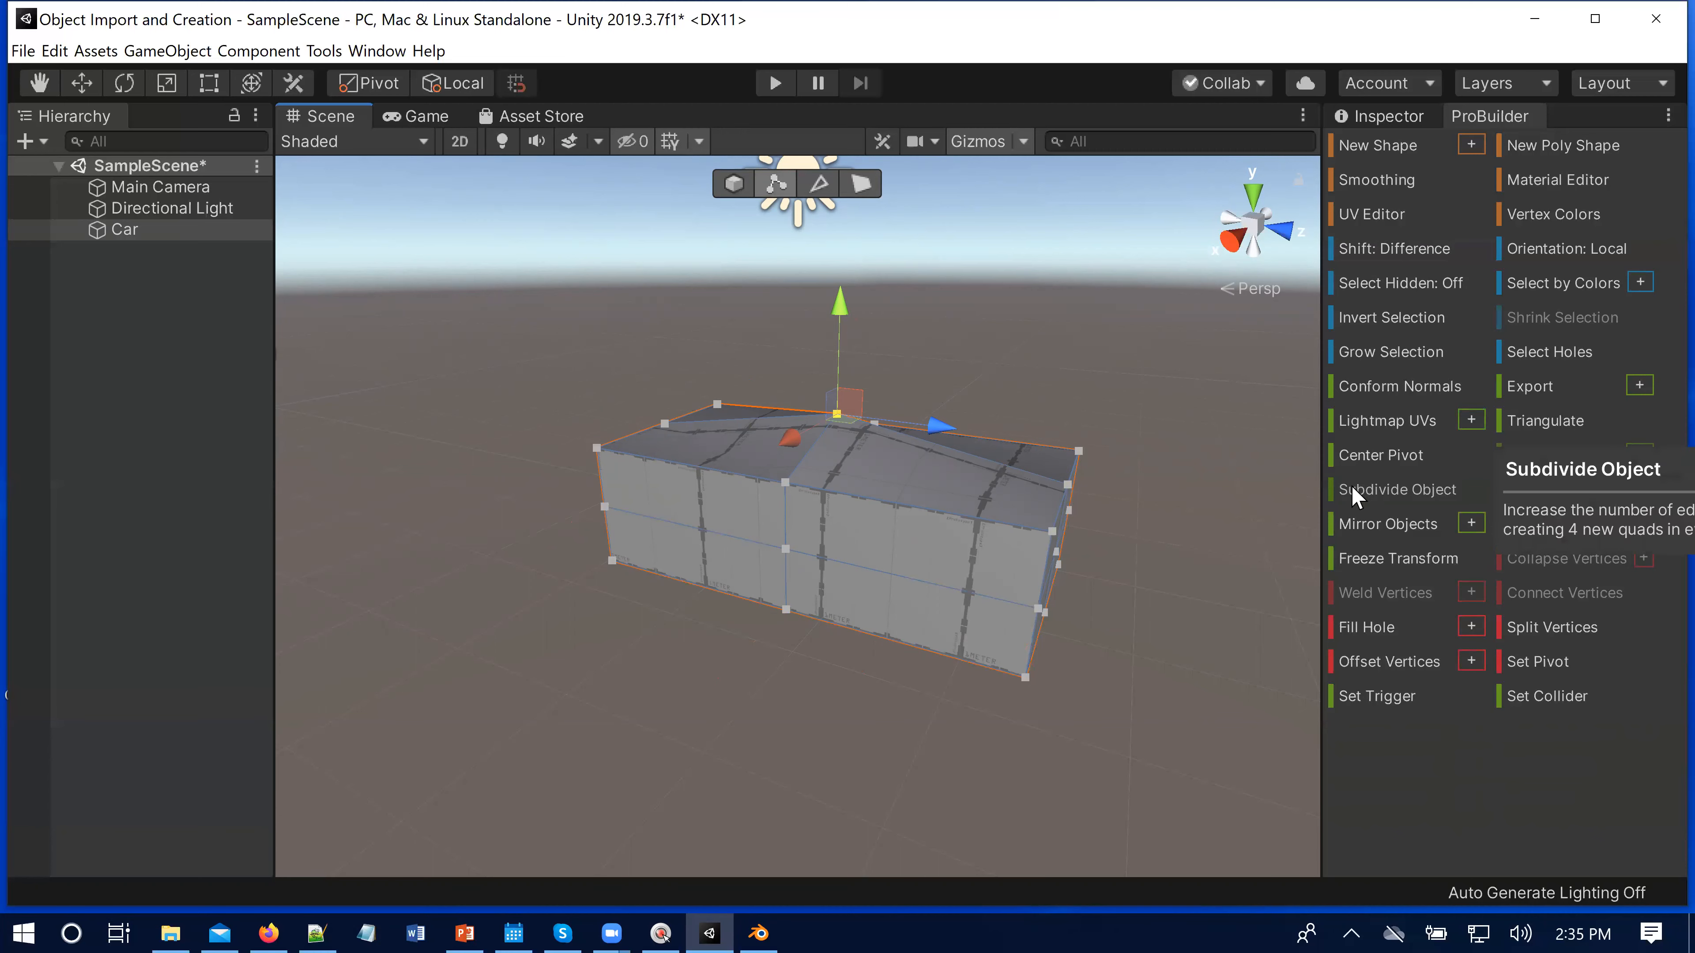
Step: Subdivide the Car object a second time to add more vertices along its sides and roof
left_click(1194, 446)
left_click(1012, 585)
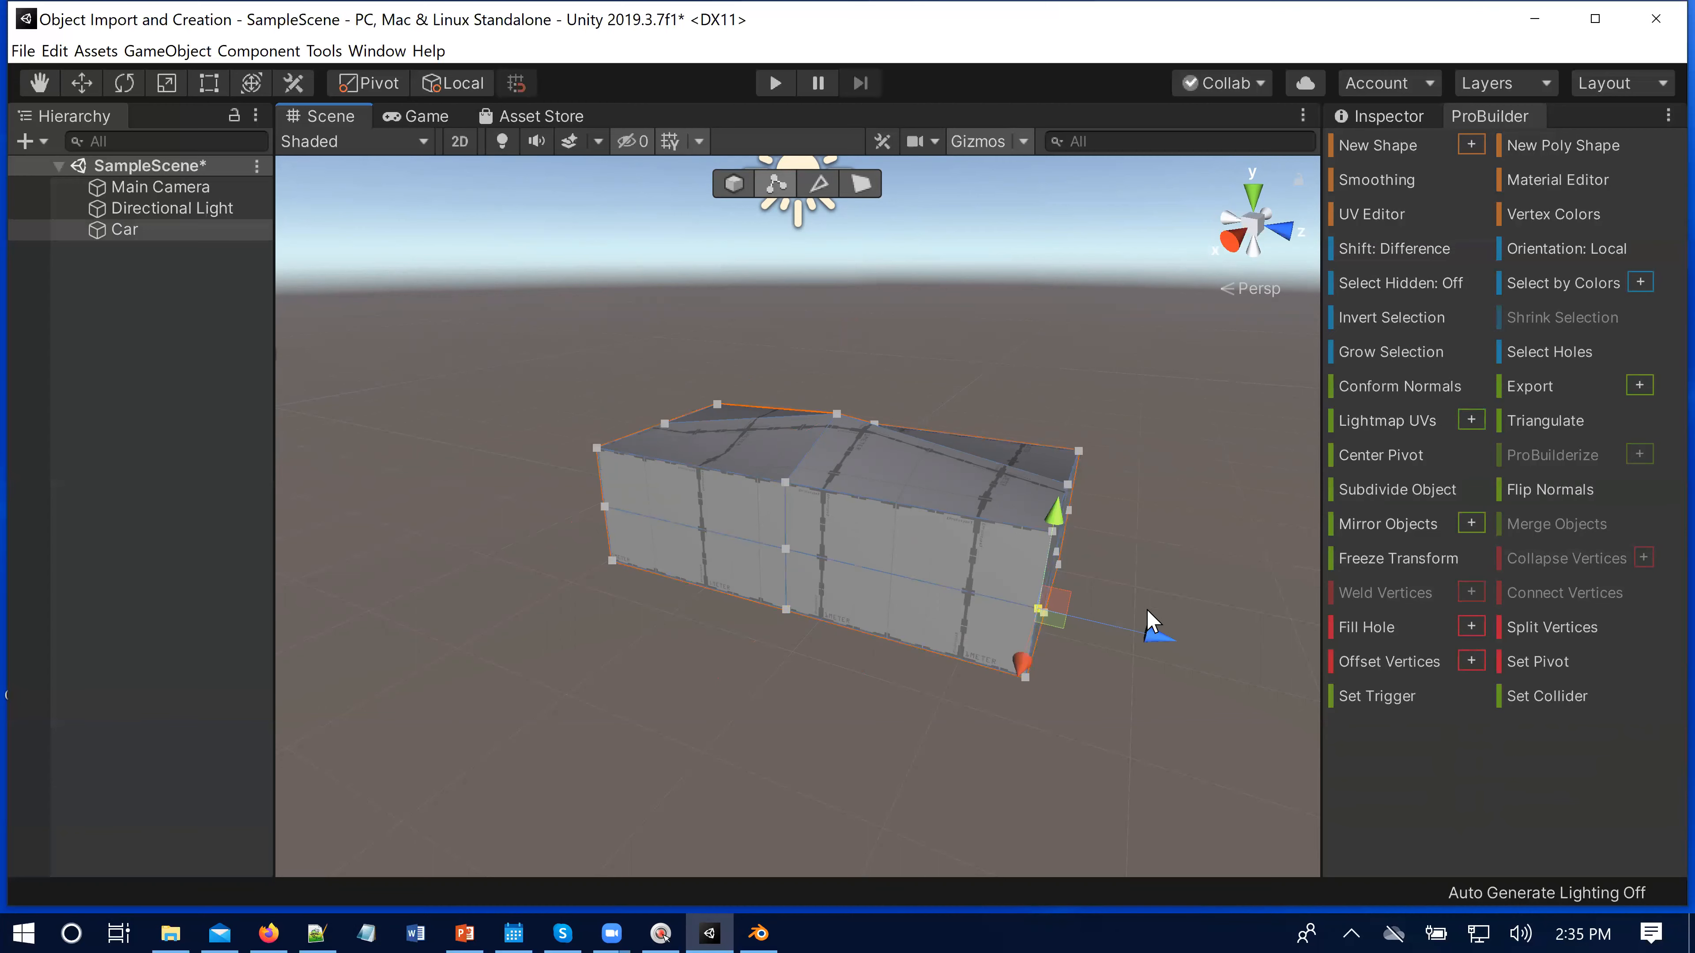
left_click(1380, 489)
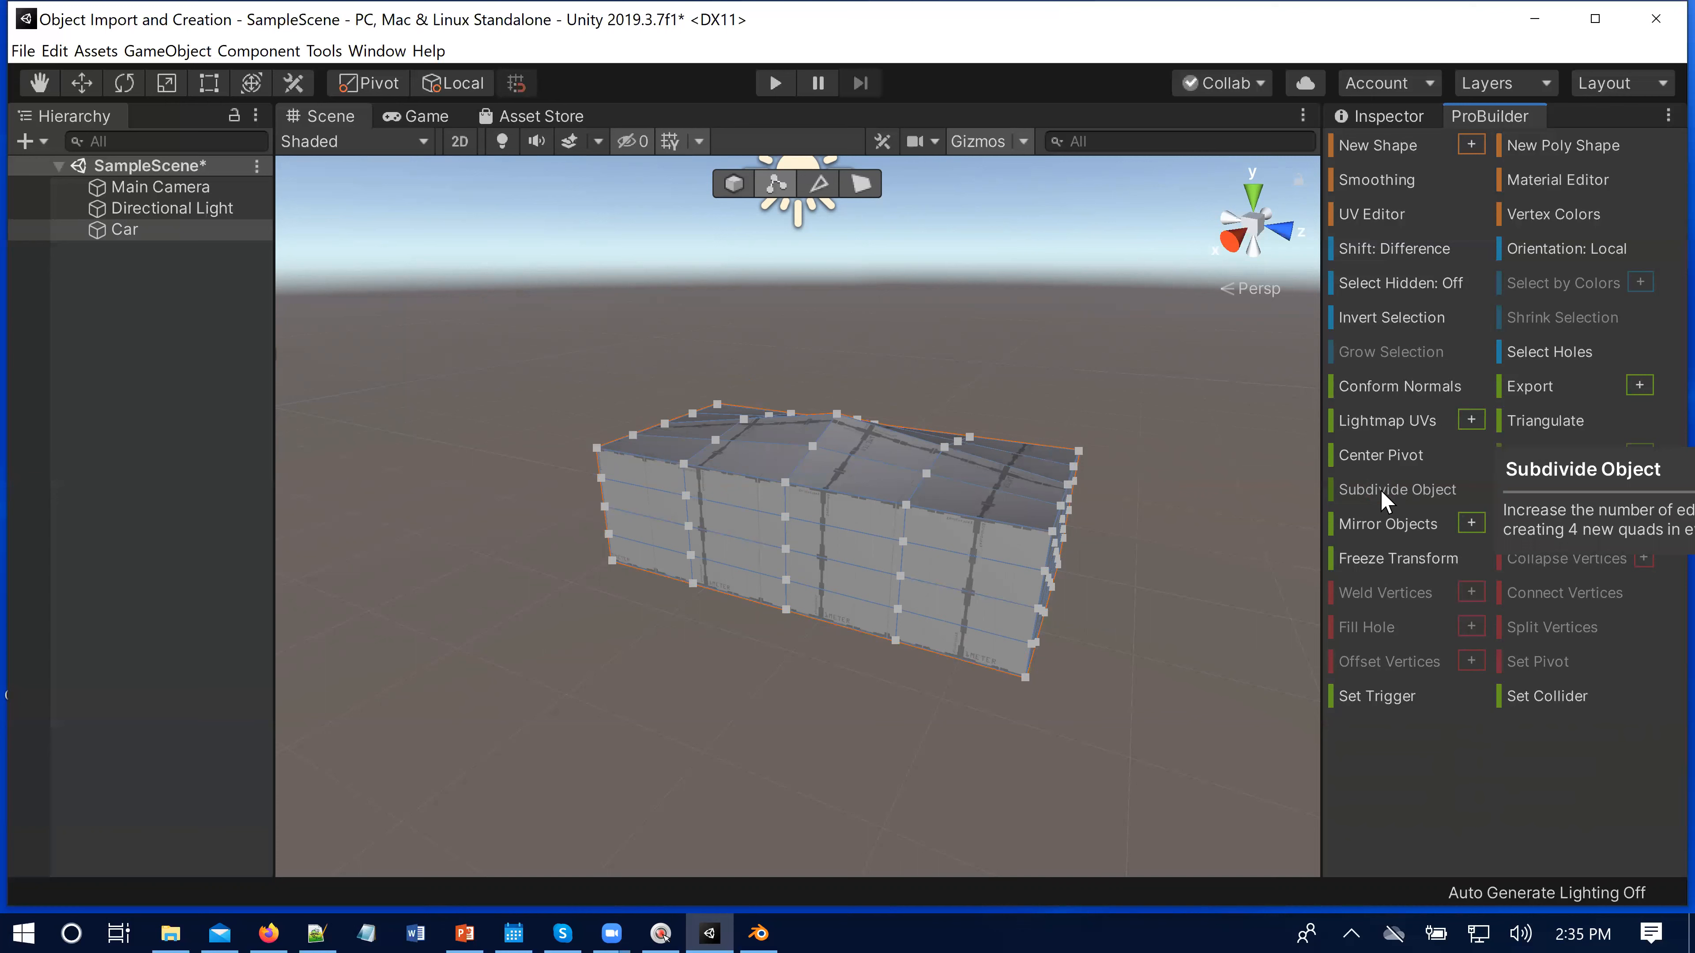
Step: Subdivide the Car object once more, then undo back through the roof edit to the flat, once-subdivided block
left_click(1380, 490)
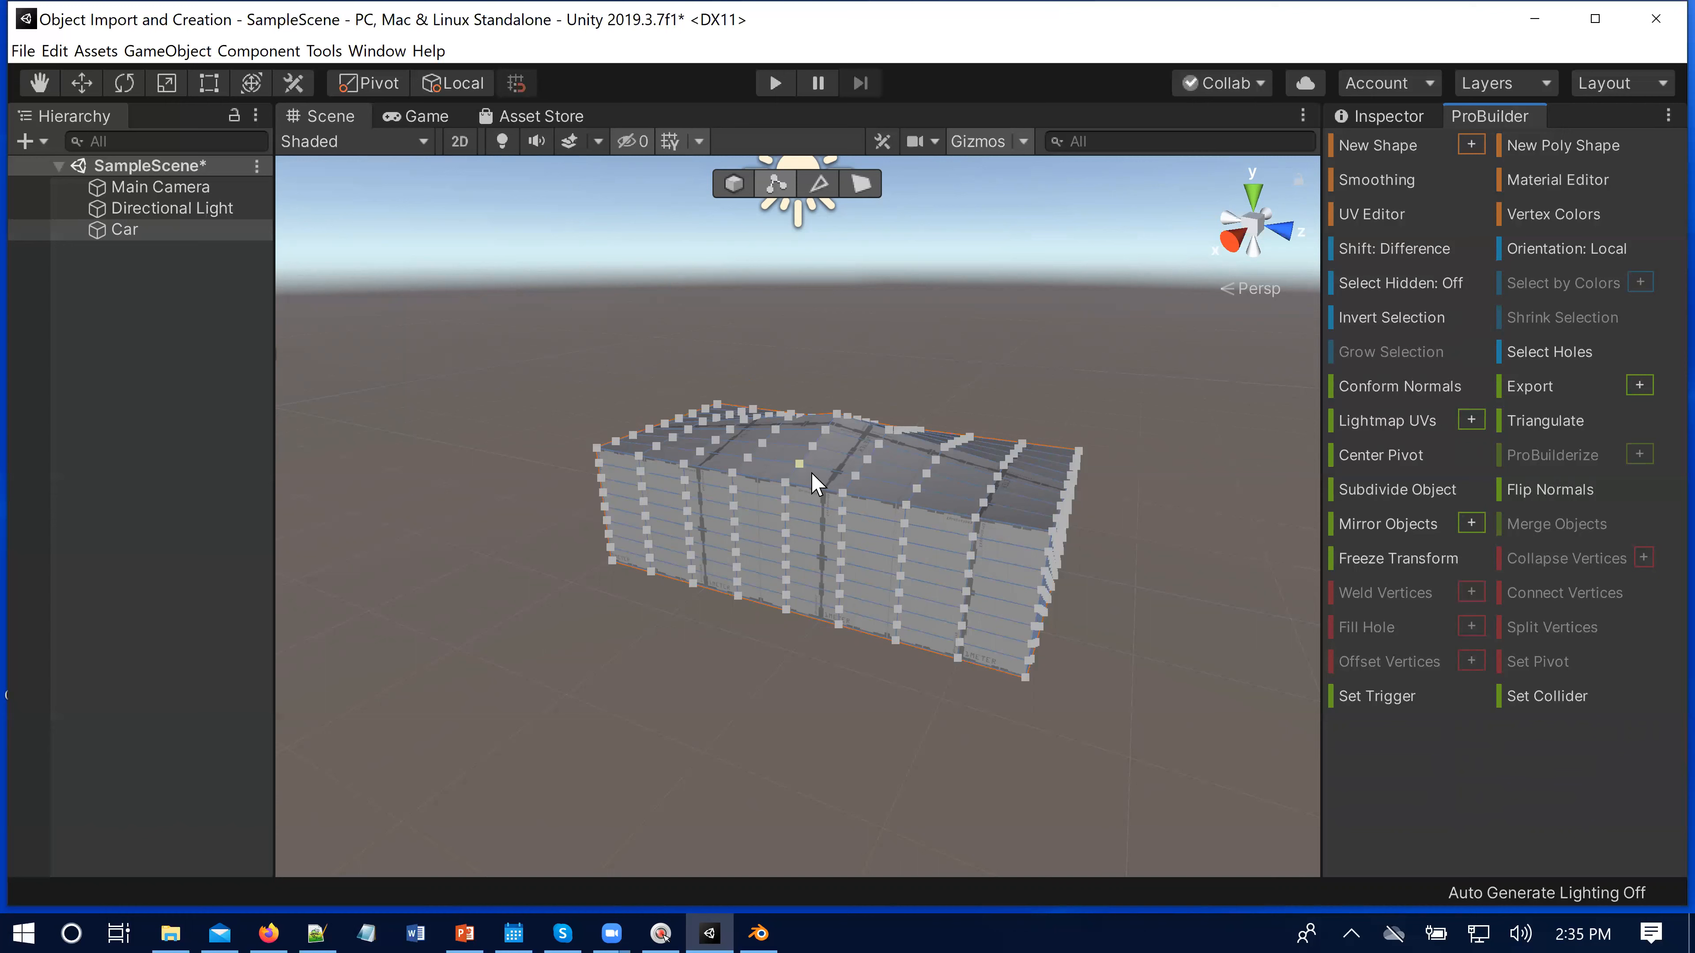
key("ctrl+z")
key("ctrl+z")
key("ctrl+z")
key("ctrl+z")
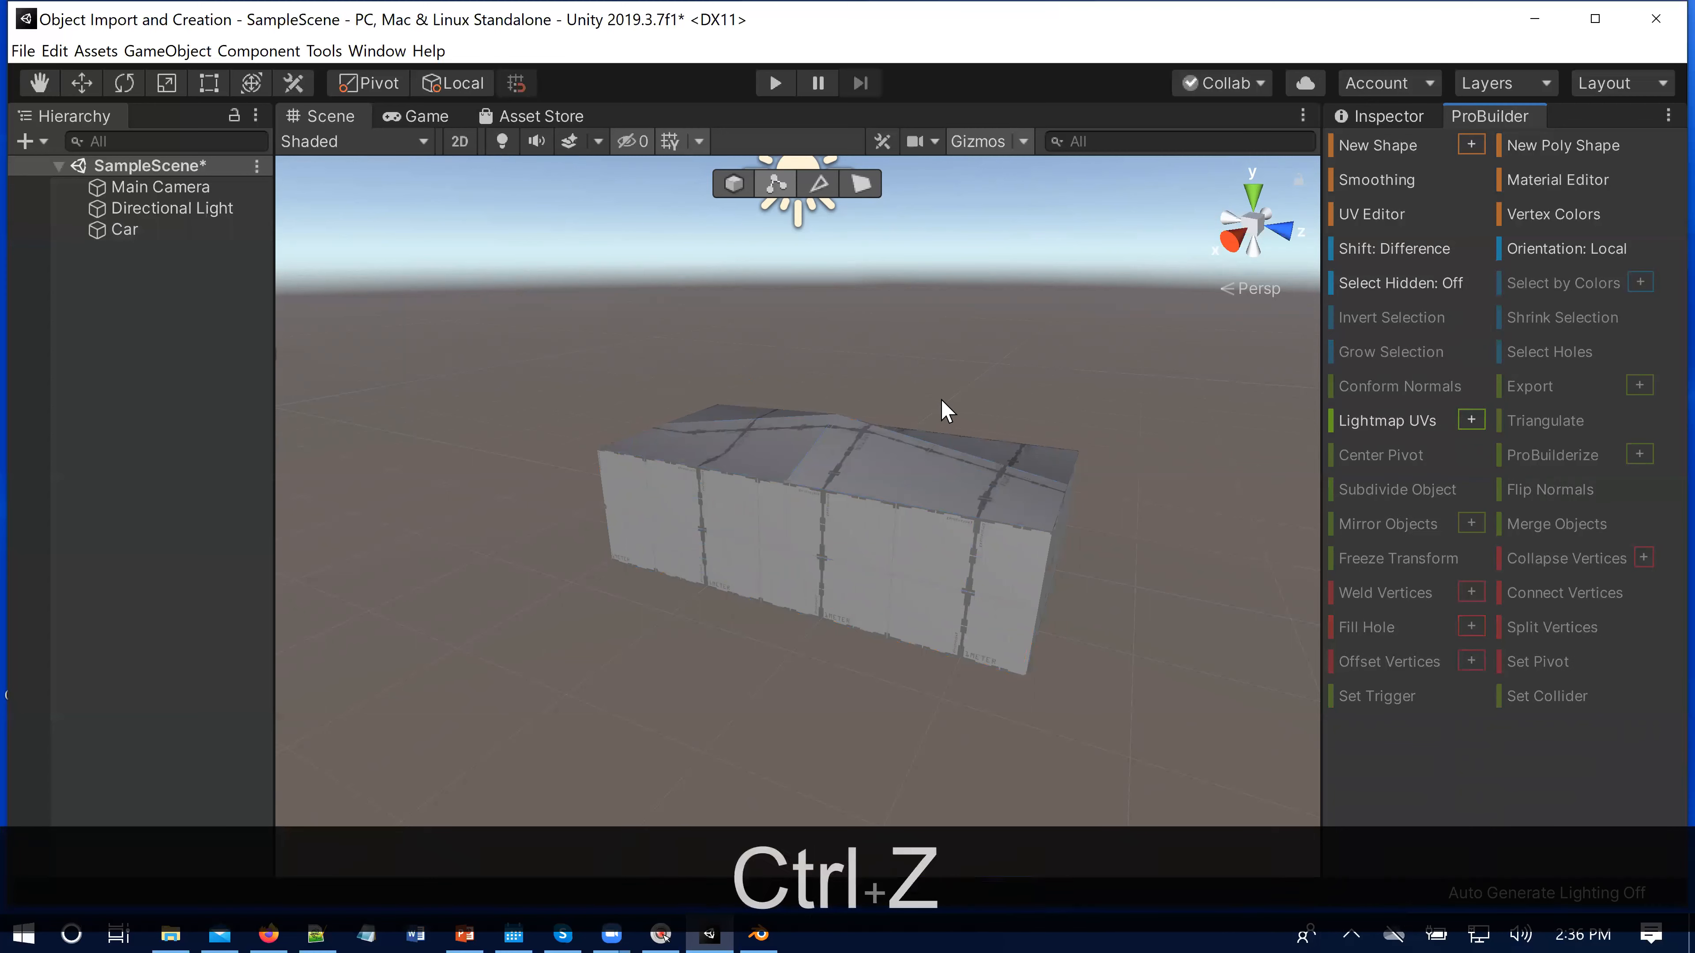
key("ctrl+z")
key("ctrl+z")
key("ctrl+z")
key("ctrl+z")
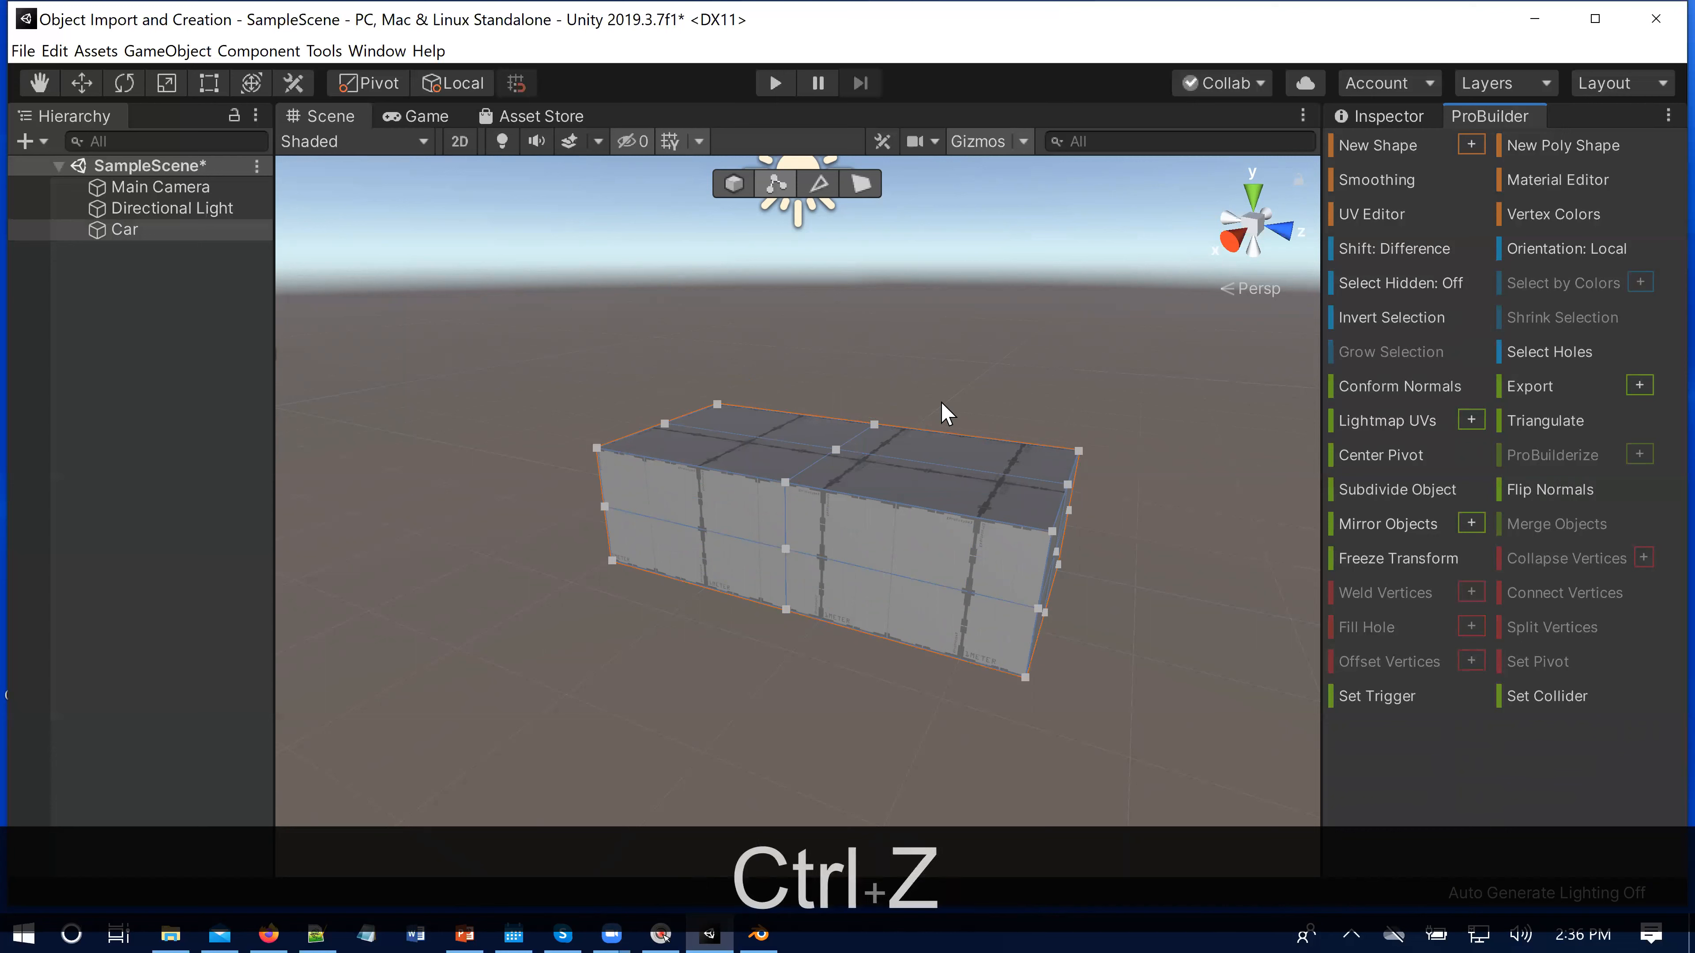
key("ctrl+z")
key("ctrl+z")
key("ctrl+z")
key("ctrl+z")
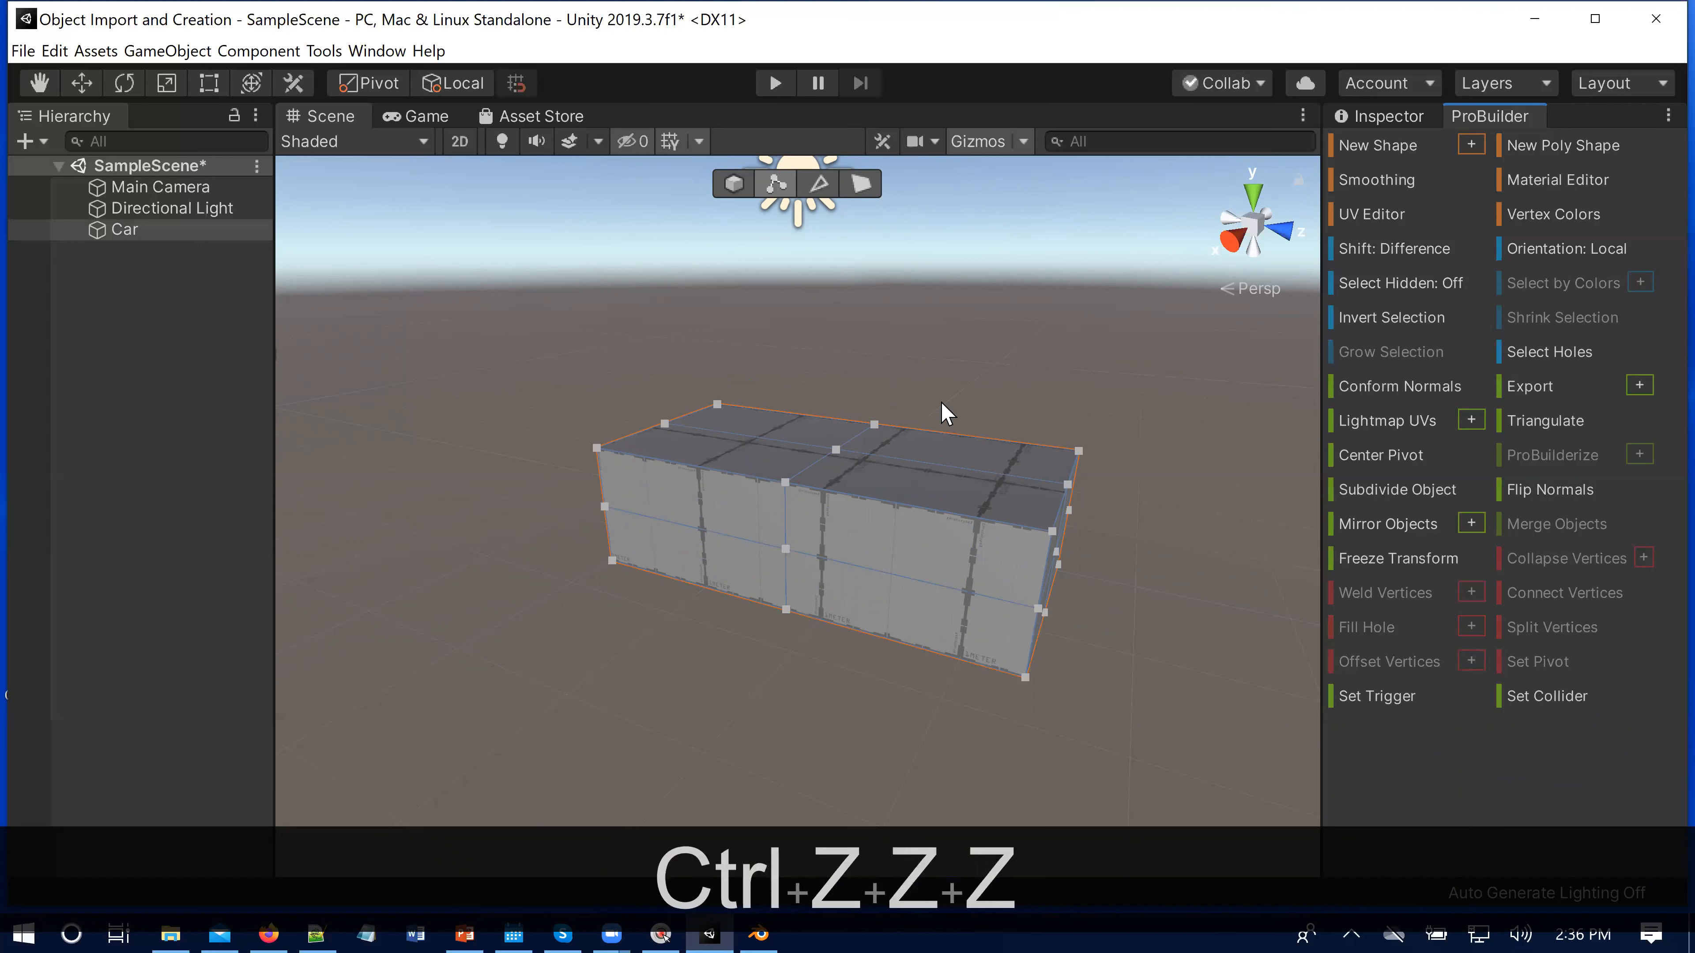
key("ctrl+z")
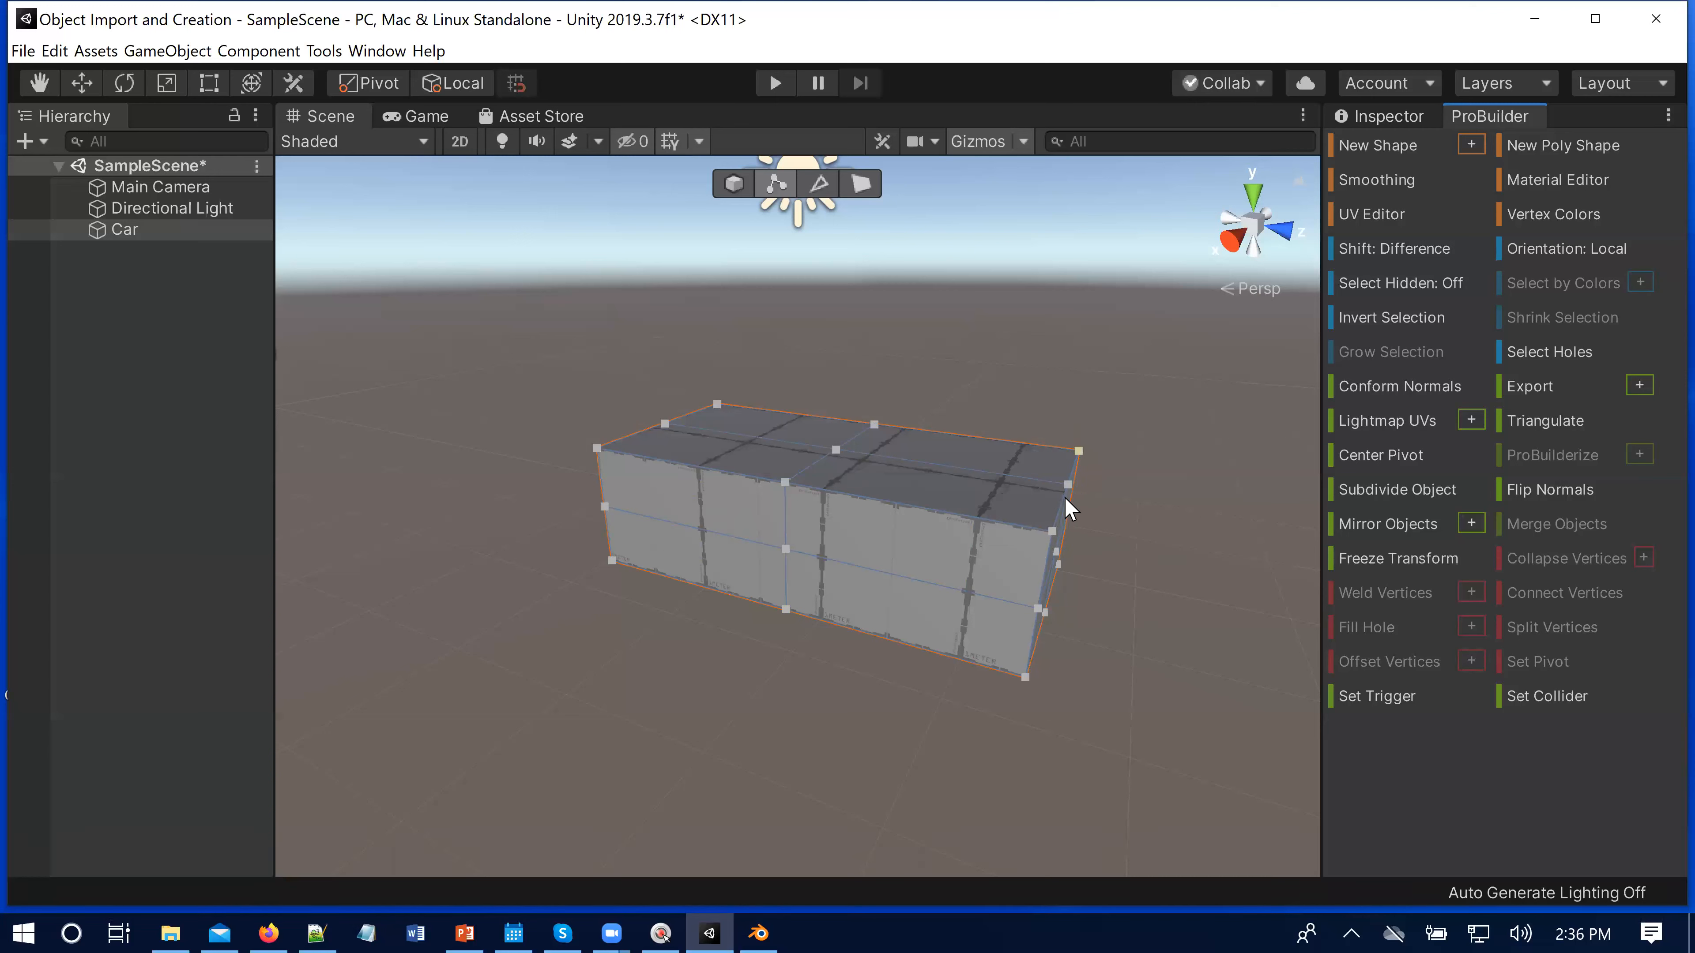
Step: Try moving the three top vertices at the car's +Z end along the Y axis, then undo the move
left_click(1052, 532)
left_click(1067, 486, "shift")
left_click(1078, 452, "shift")
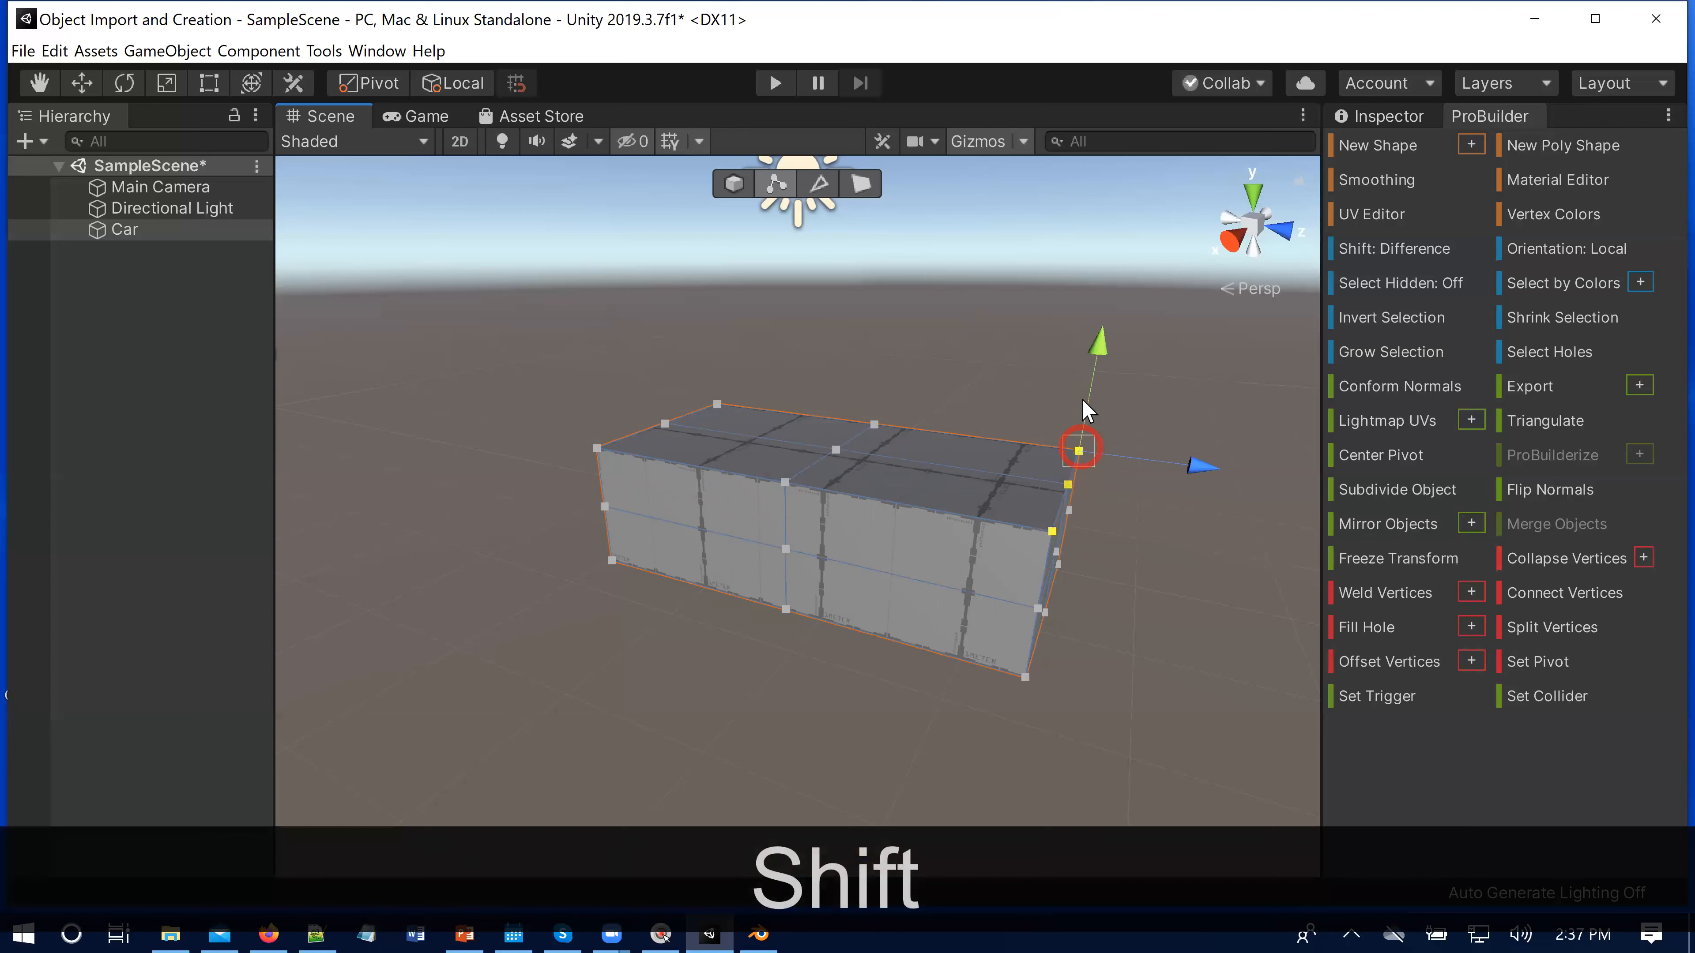
mouse_move(1100, 382)
left_mouse_down()
mouse_move(1102, 421)
mouse_move(1101, 384)
left_mouse_up()
key("ctrl+z")
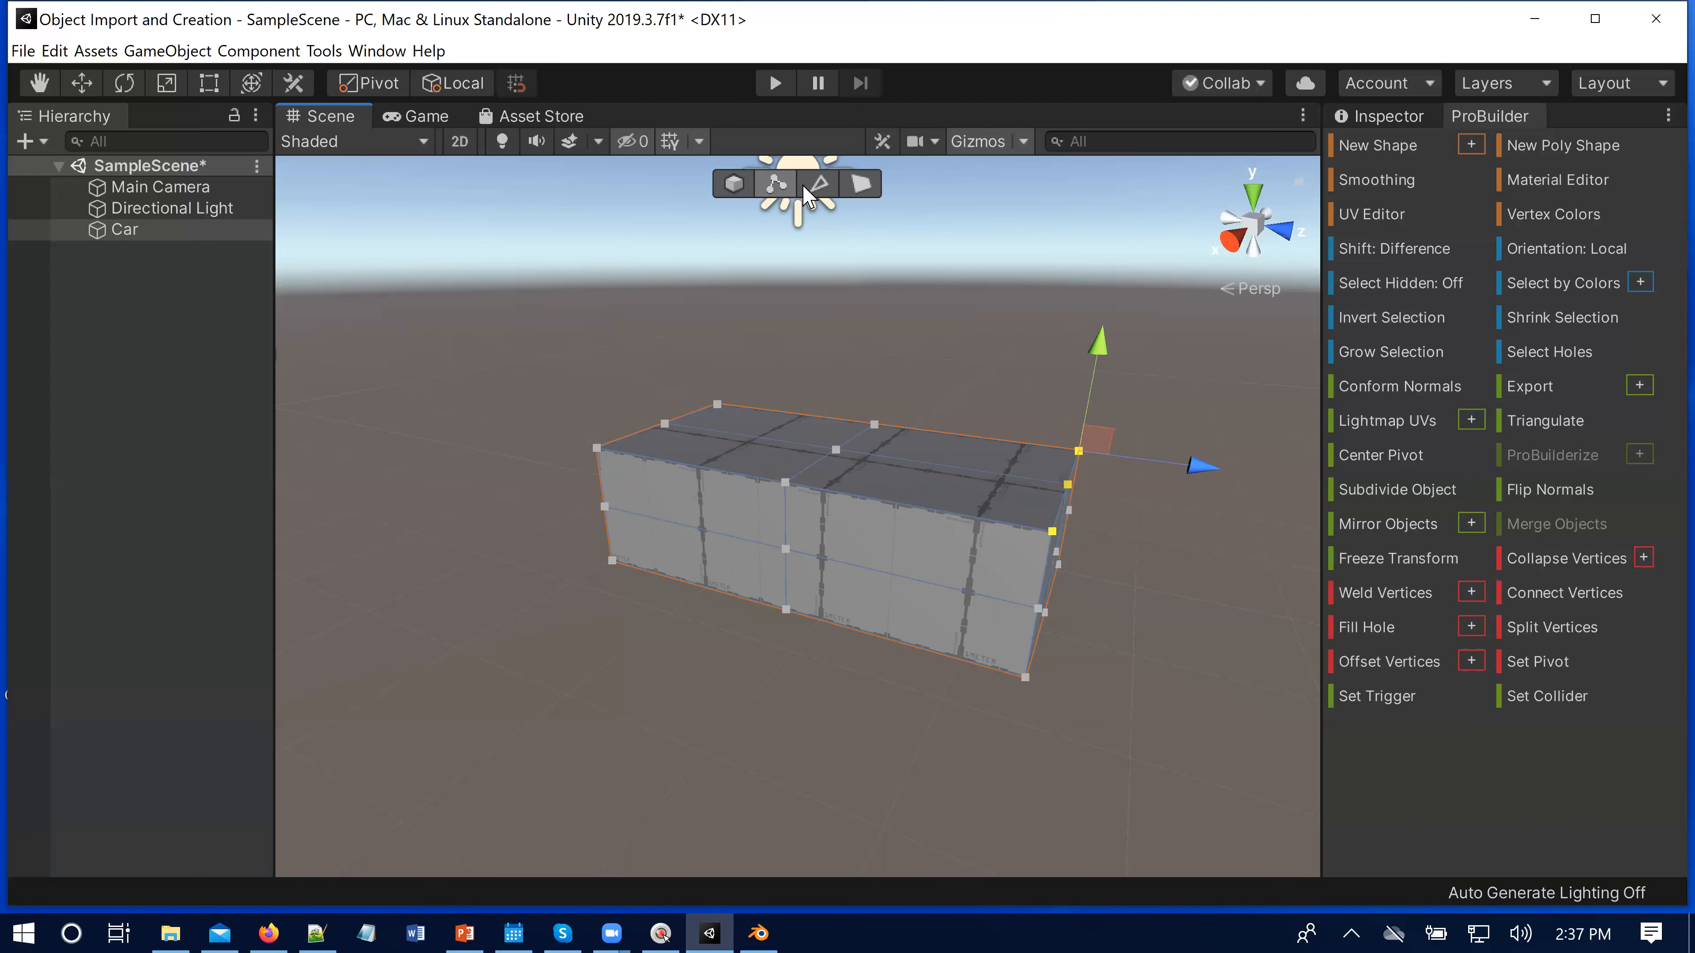
Step: Select the edge loop around the car's middle in edge selection mode and slide it along Z toward the -Z end
left_click(775, 183)
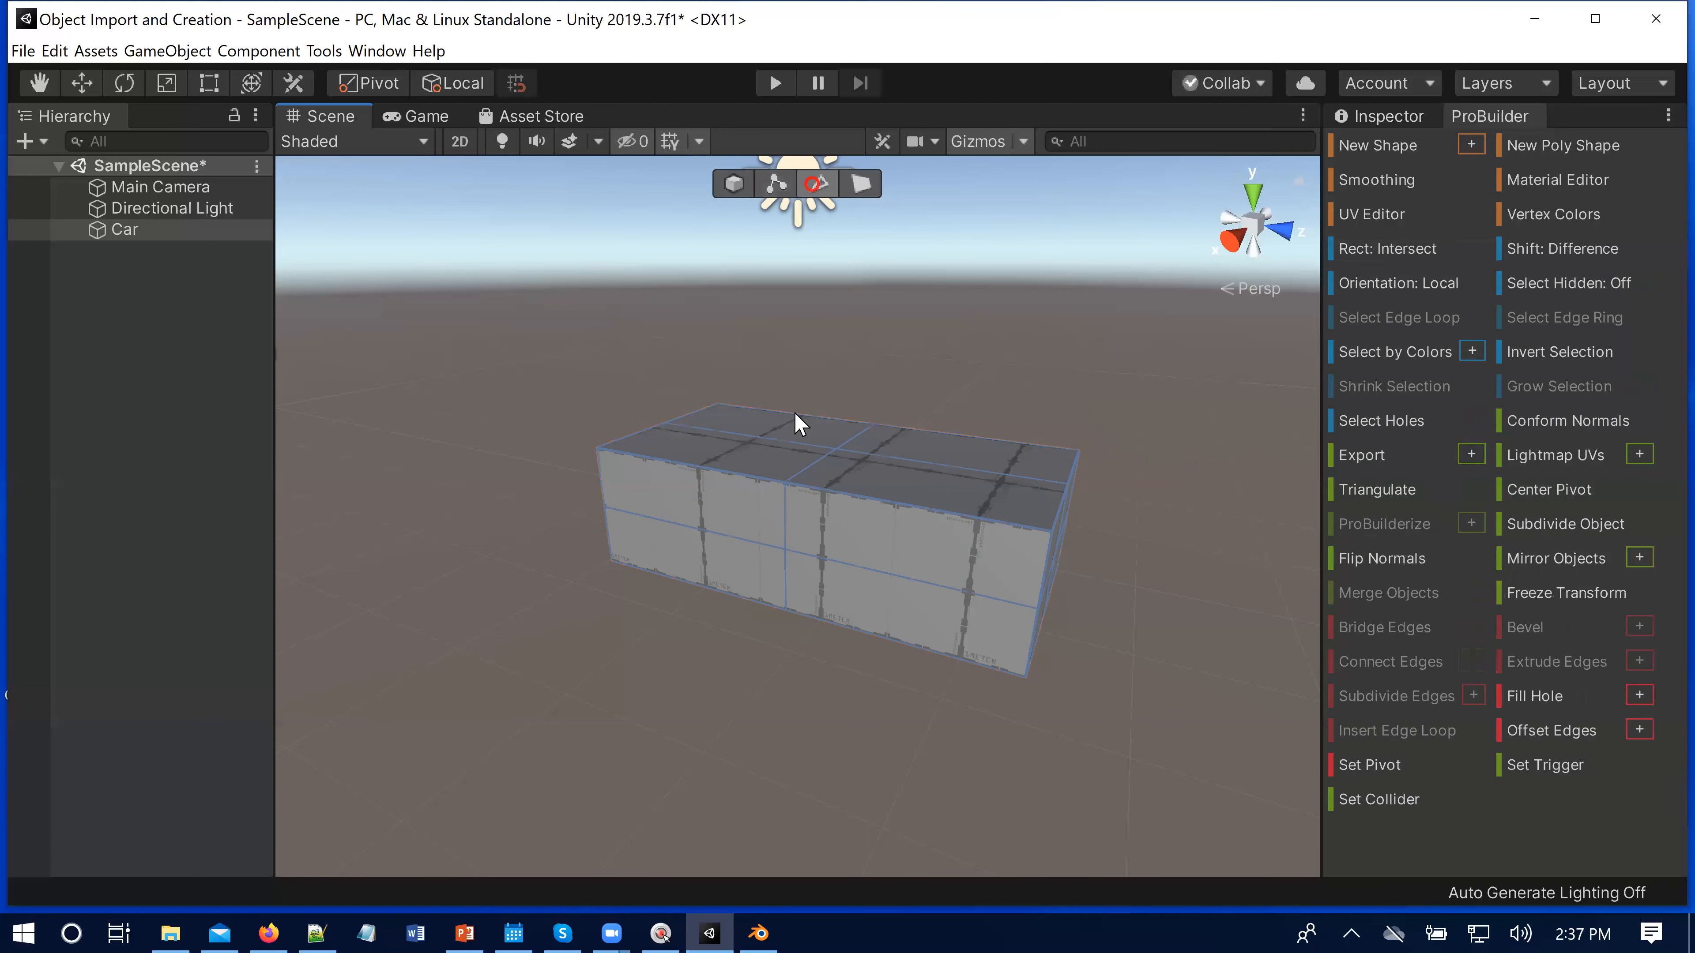
left_click(802, 462)
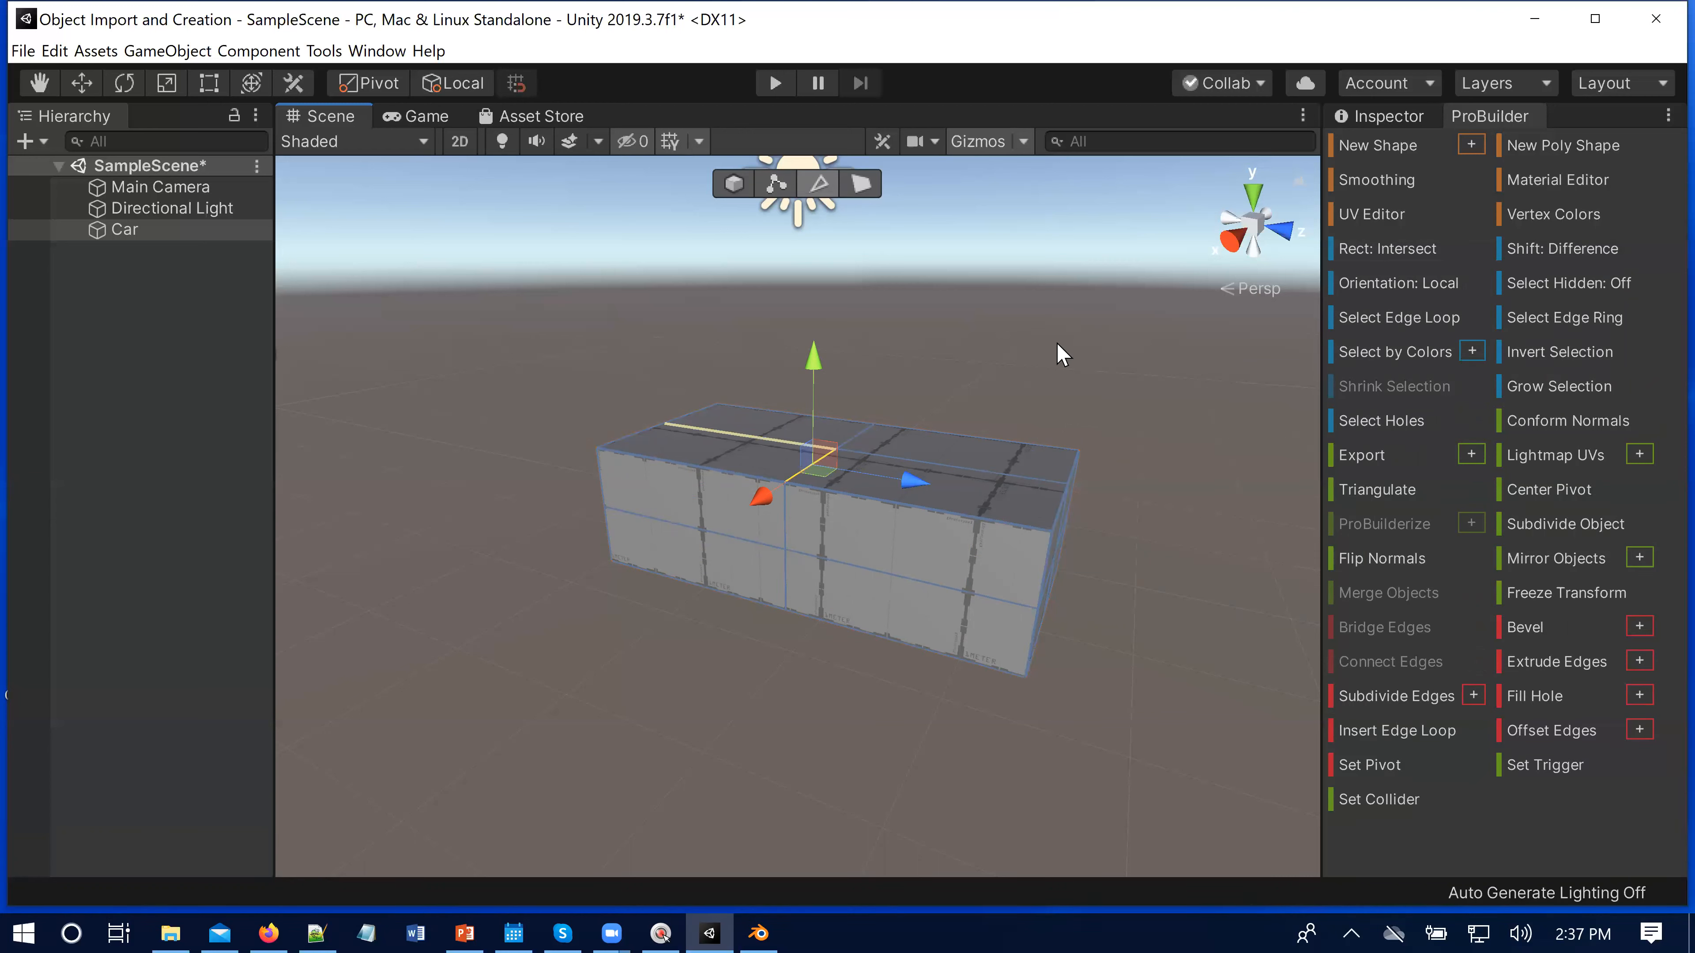
left_click(1381, 319)
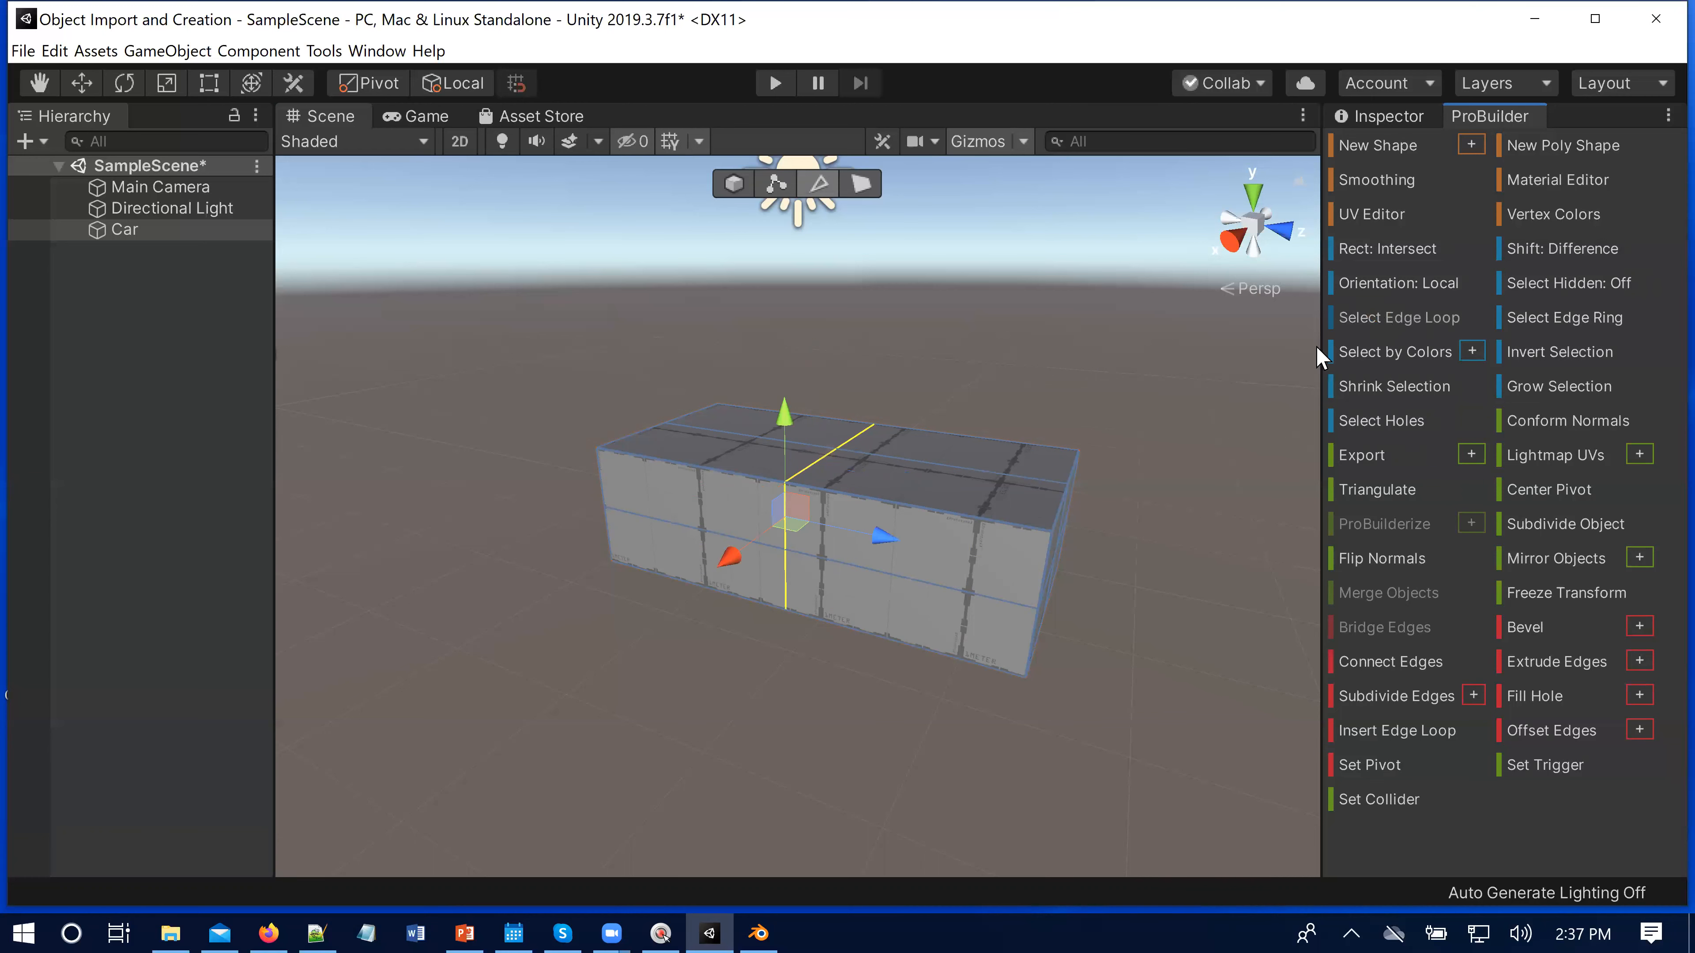
left_click_drag(898, 551, 787, 533)
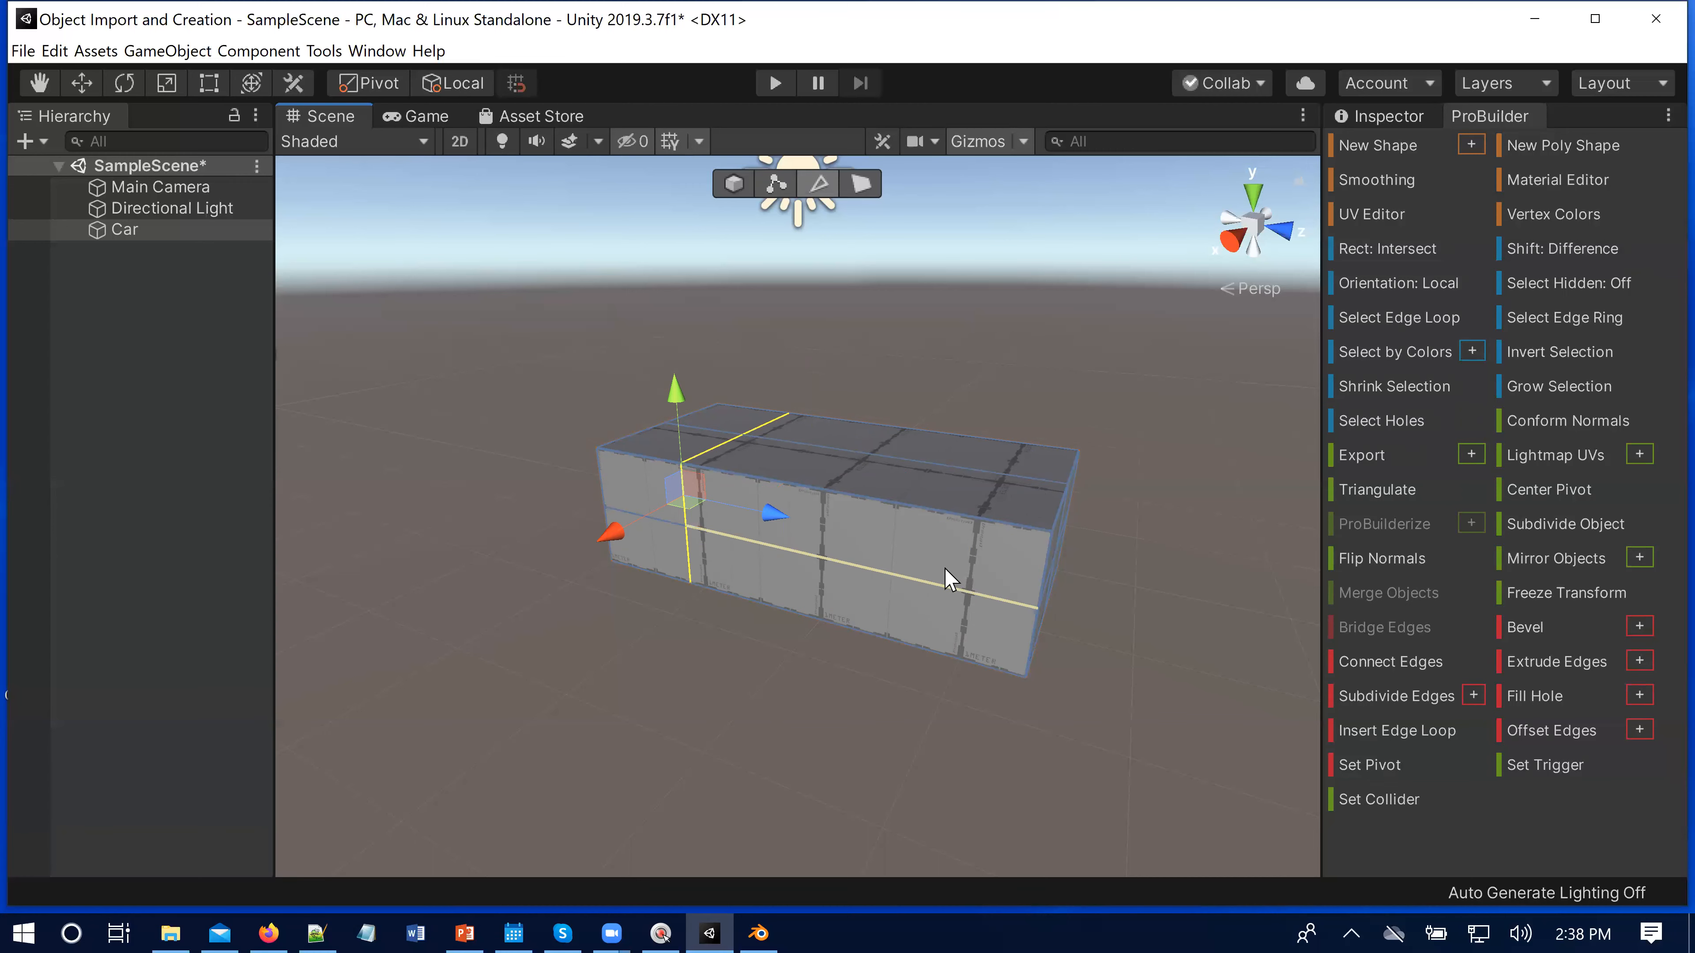
left_click(775, 184)
left_click(1067, 485)
left_click(879, 558)
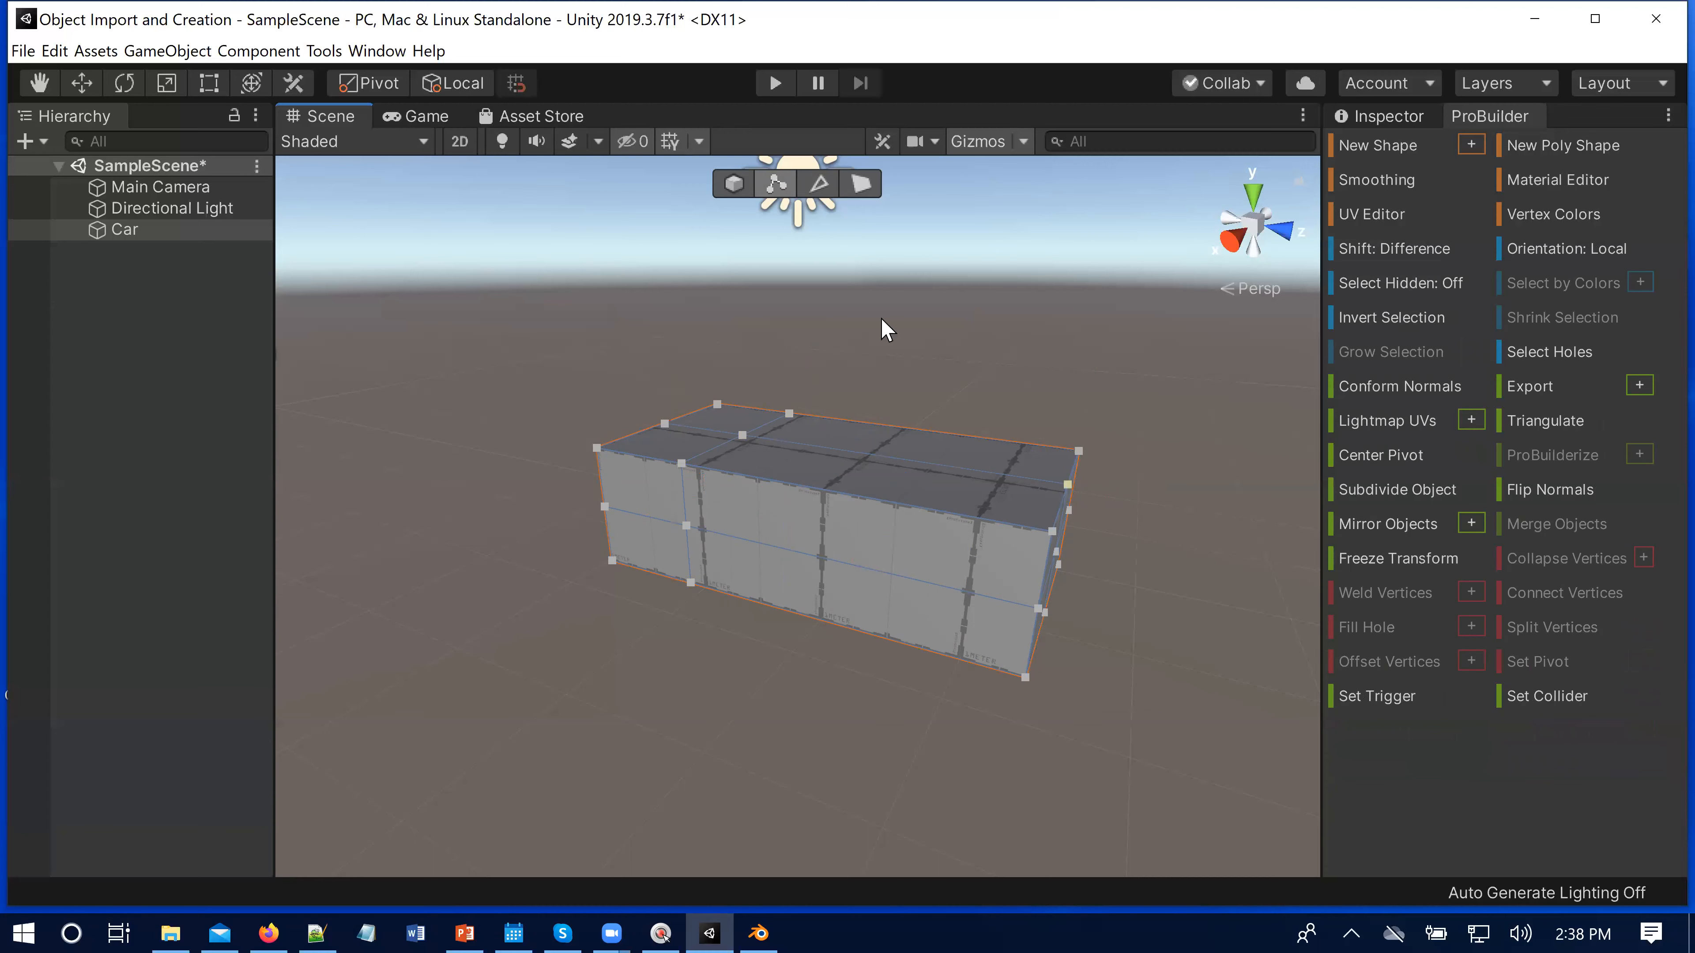
Step: Insert an edge loop across the car's longer section from its long top edge and adjust its position slightly along Z
left_click(813, 181)
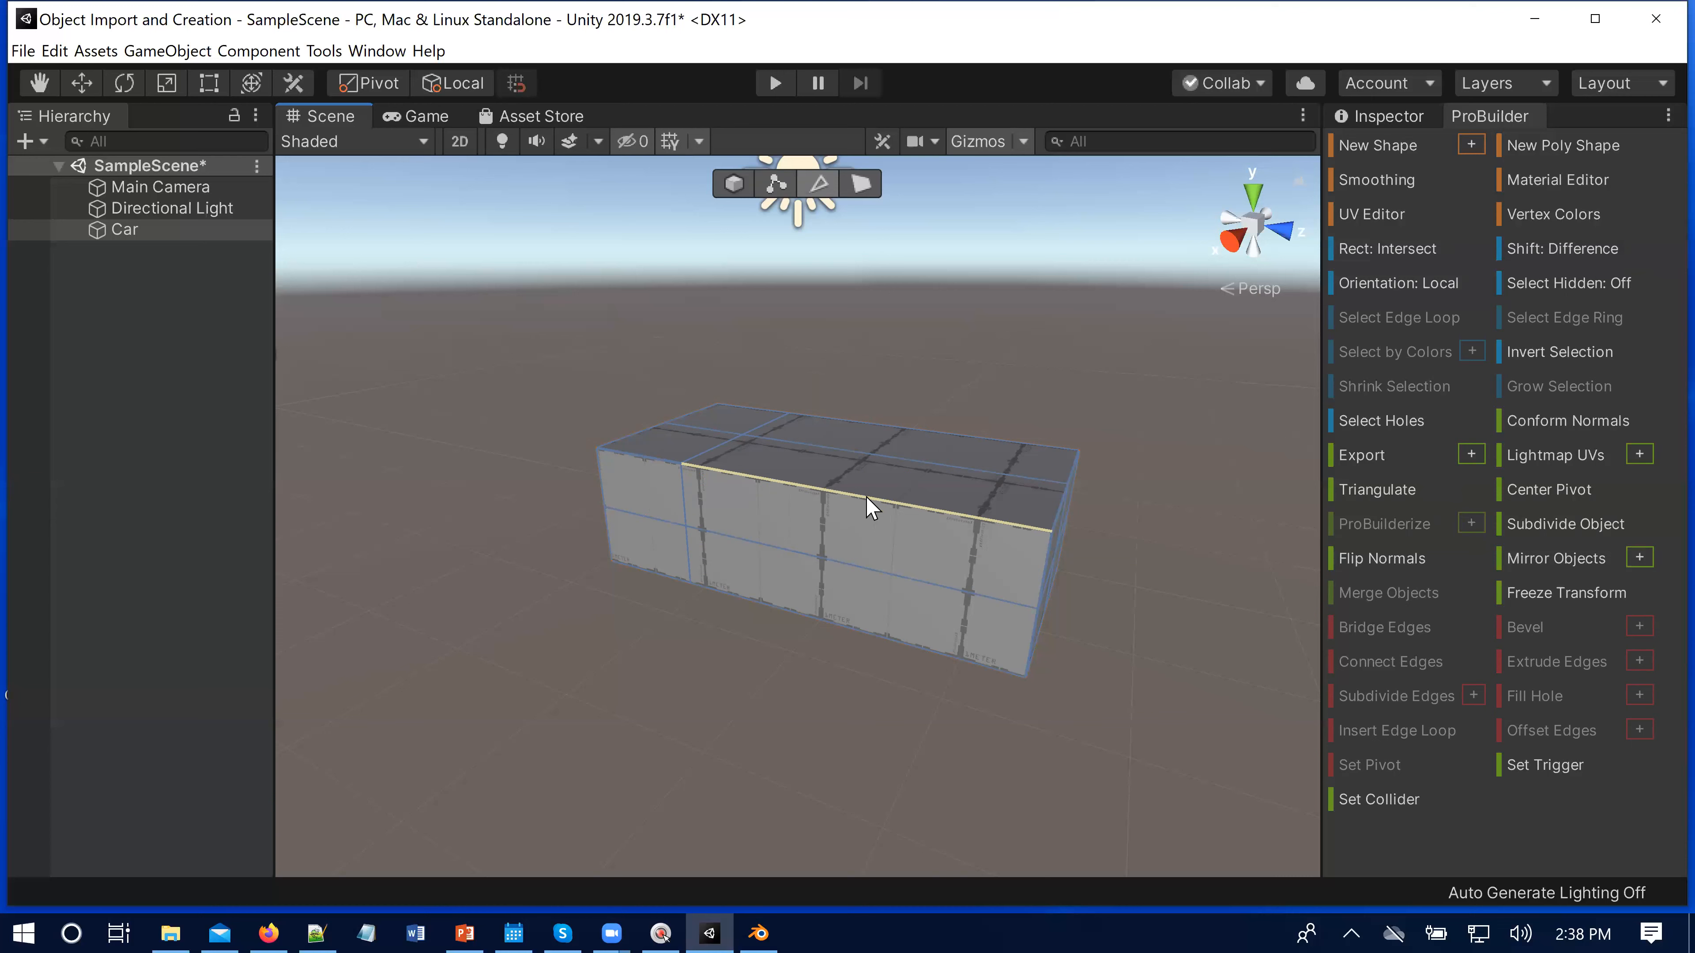
left_click(872, 509)
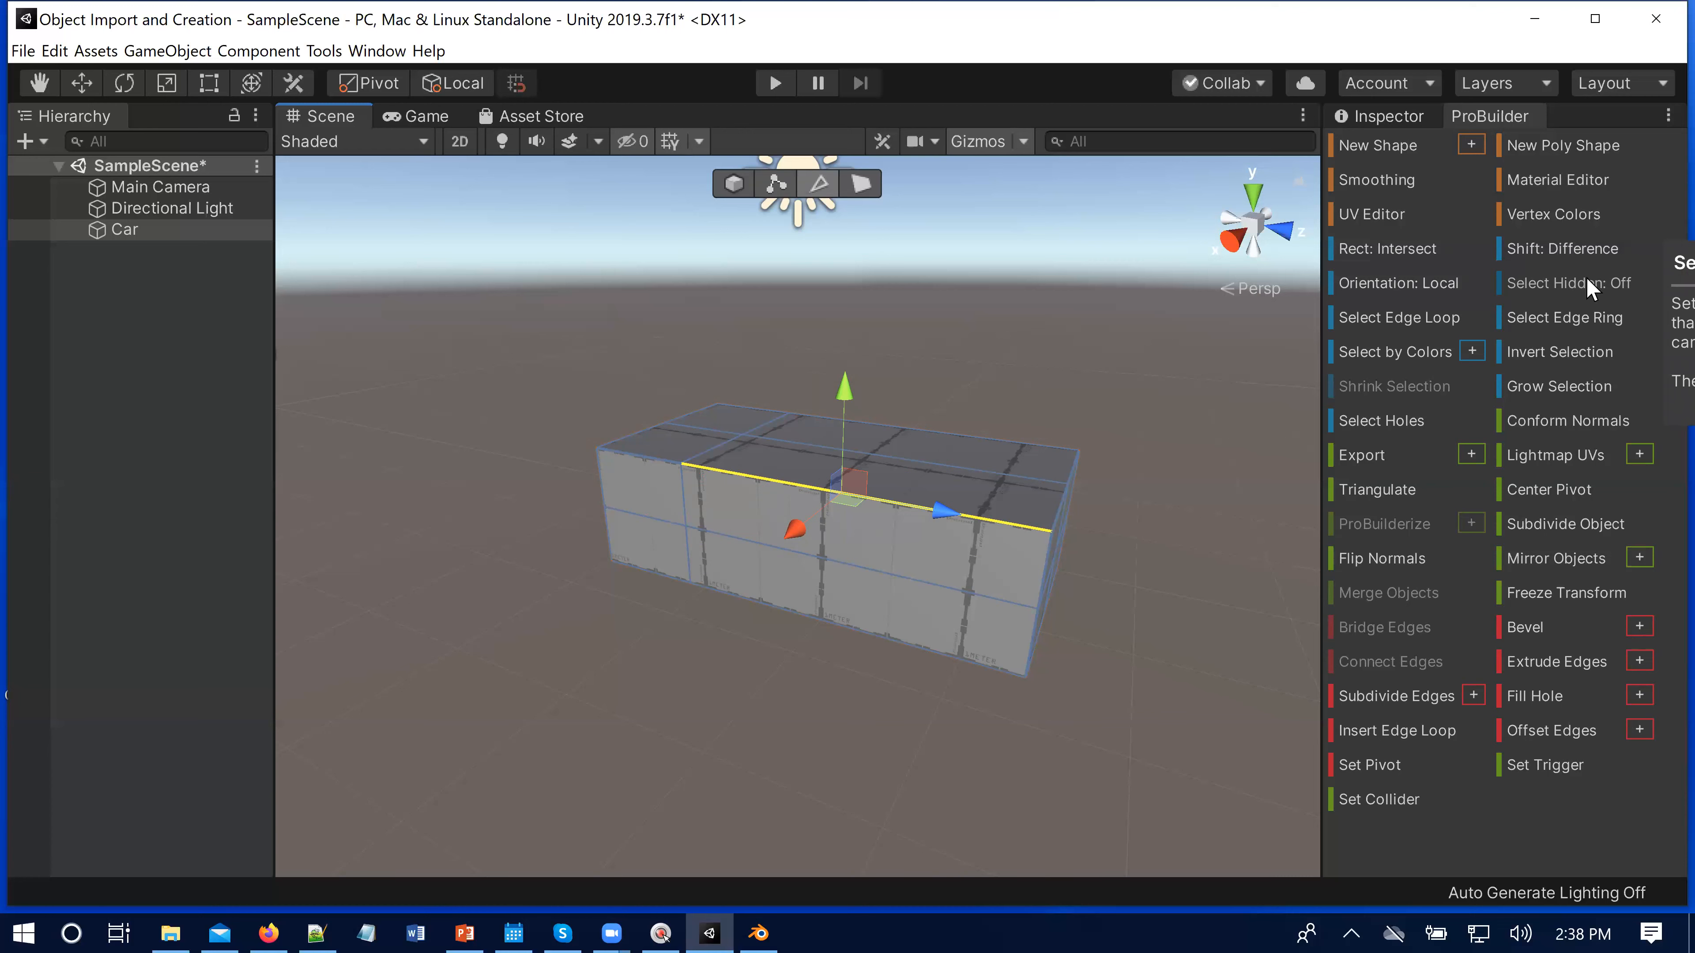
left_click(1398, 732)
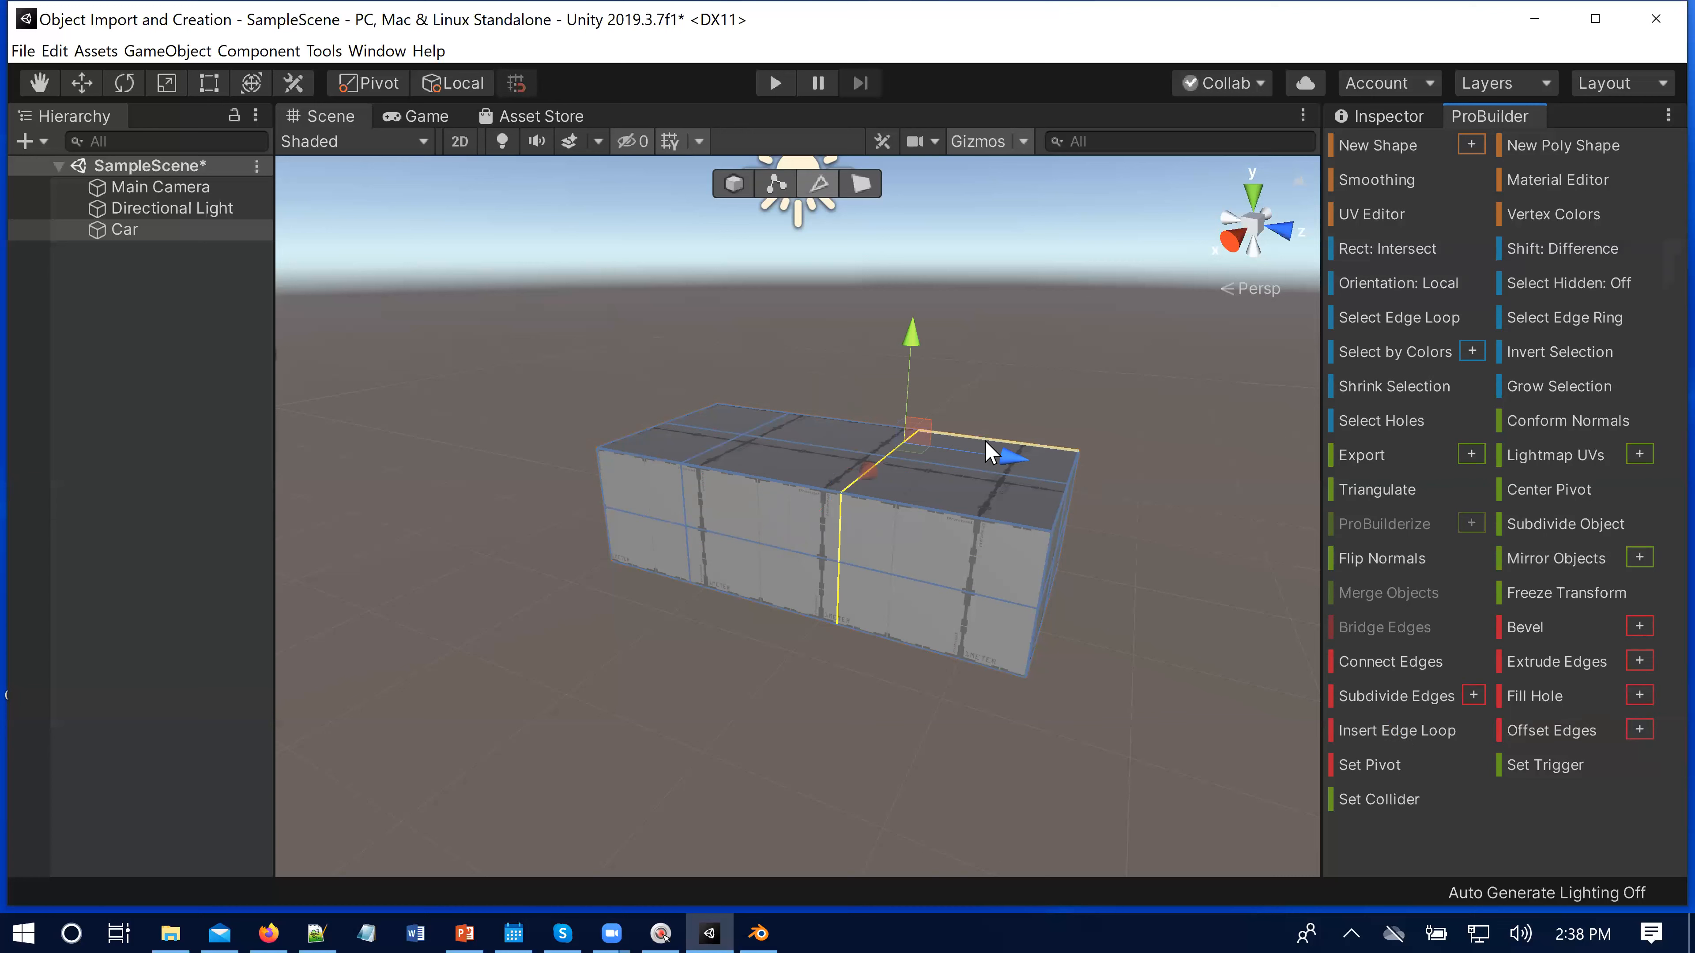
mouse_move(1022, 461)
left_mouse_down()
mouse_move(980, 475)
mouse_move(1026, 483)
left_mouse_up()
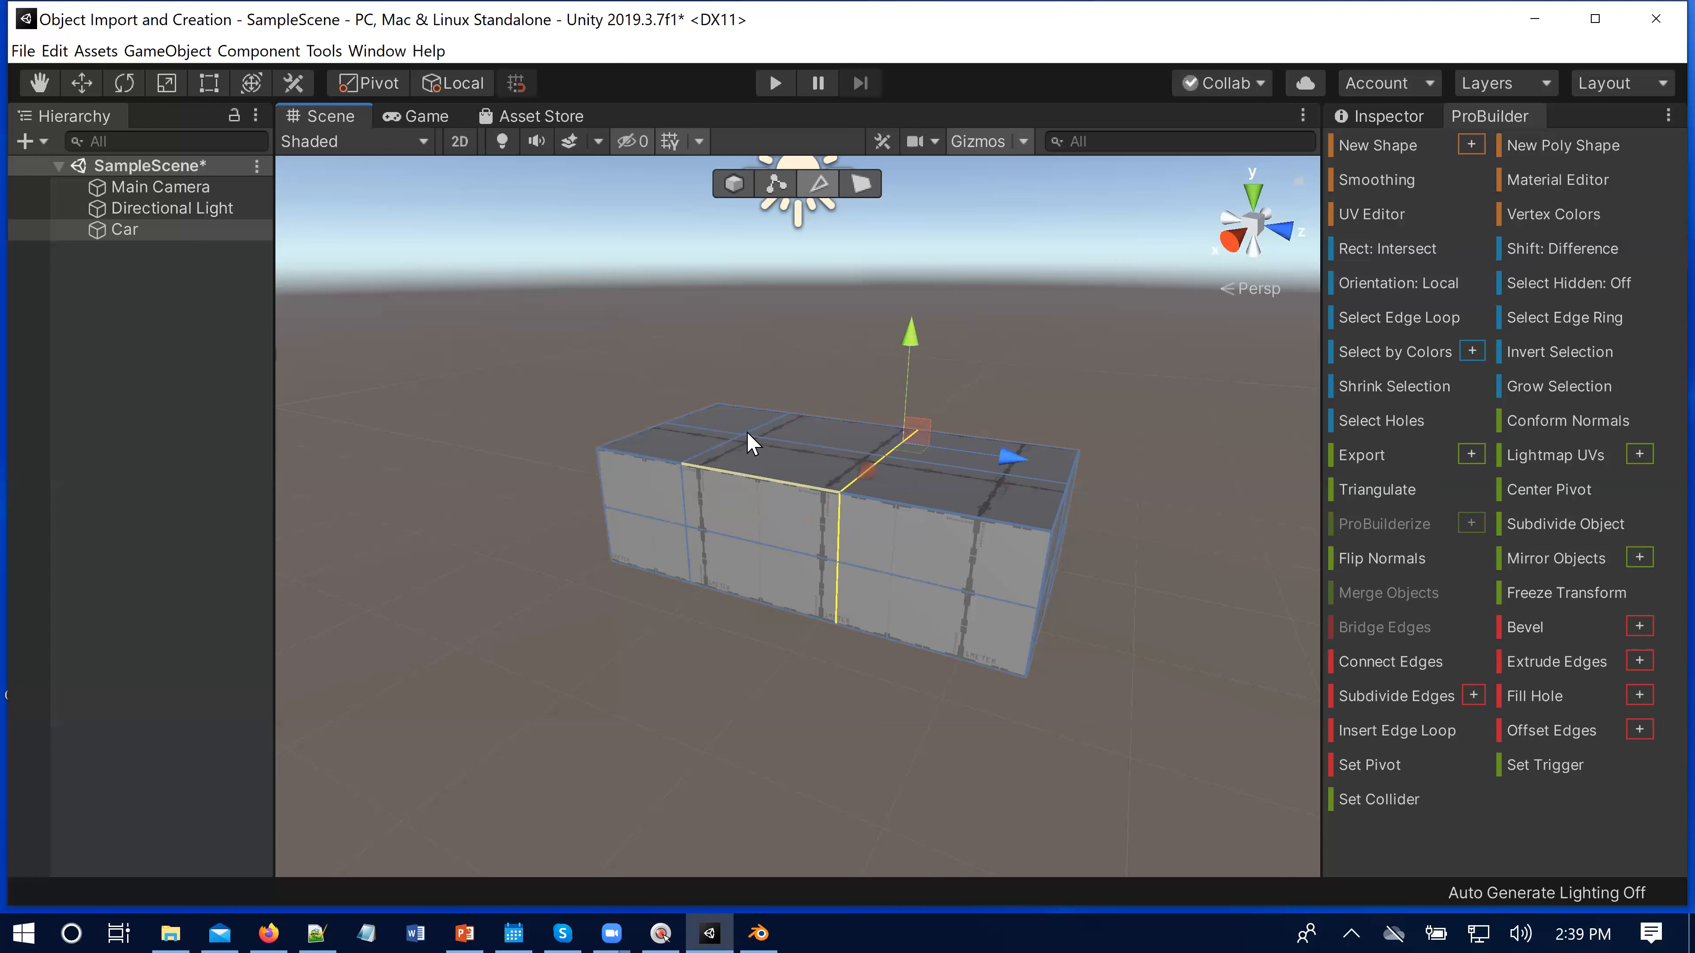
Step: Insert another edge loop through the car's +Z end section and slide it along Z toward the middle
left_click(727, 460)
left_click(894, 502)
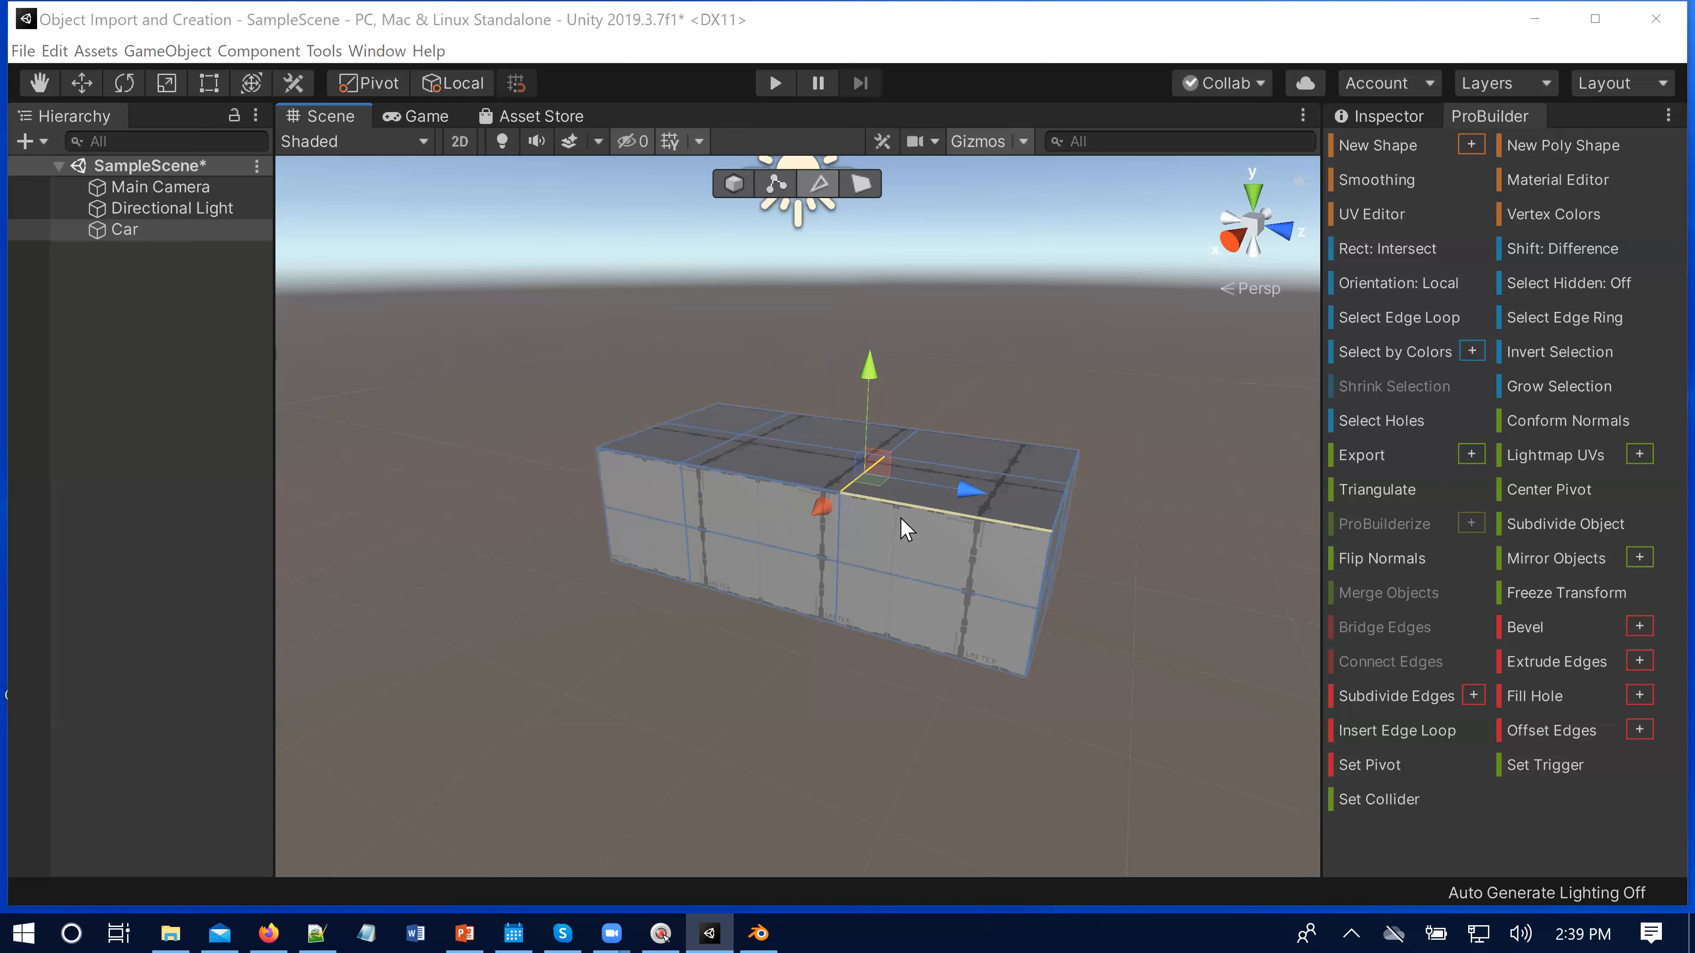
left_click(905, 528)
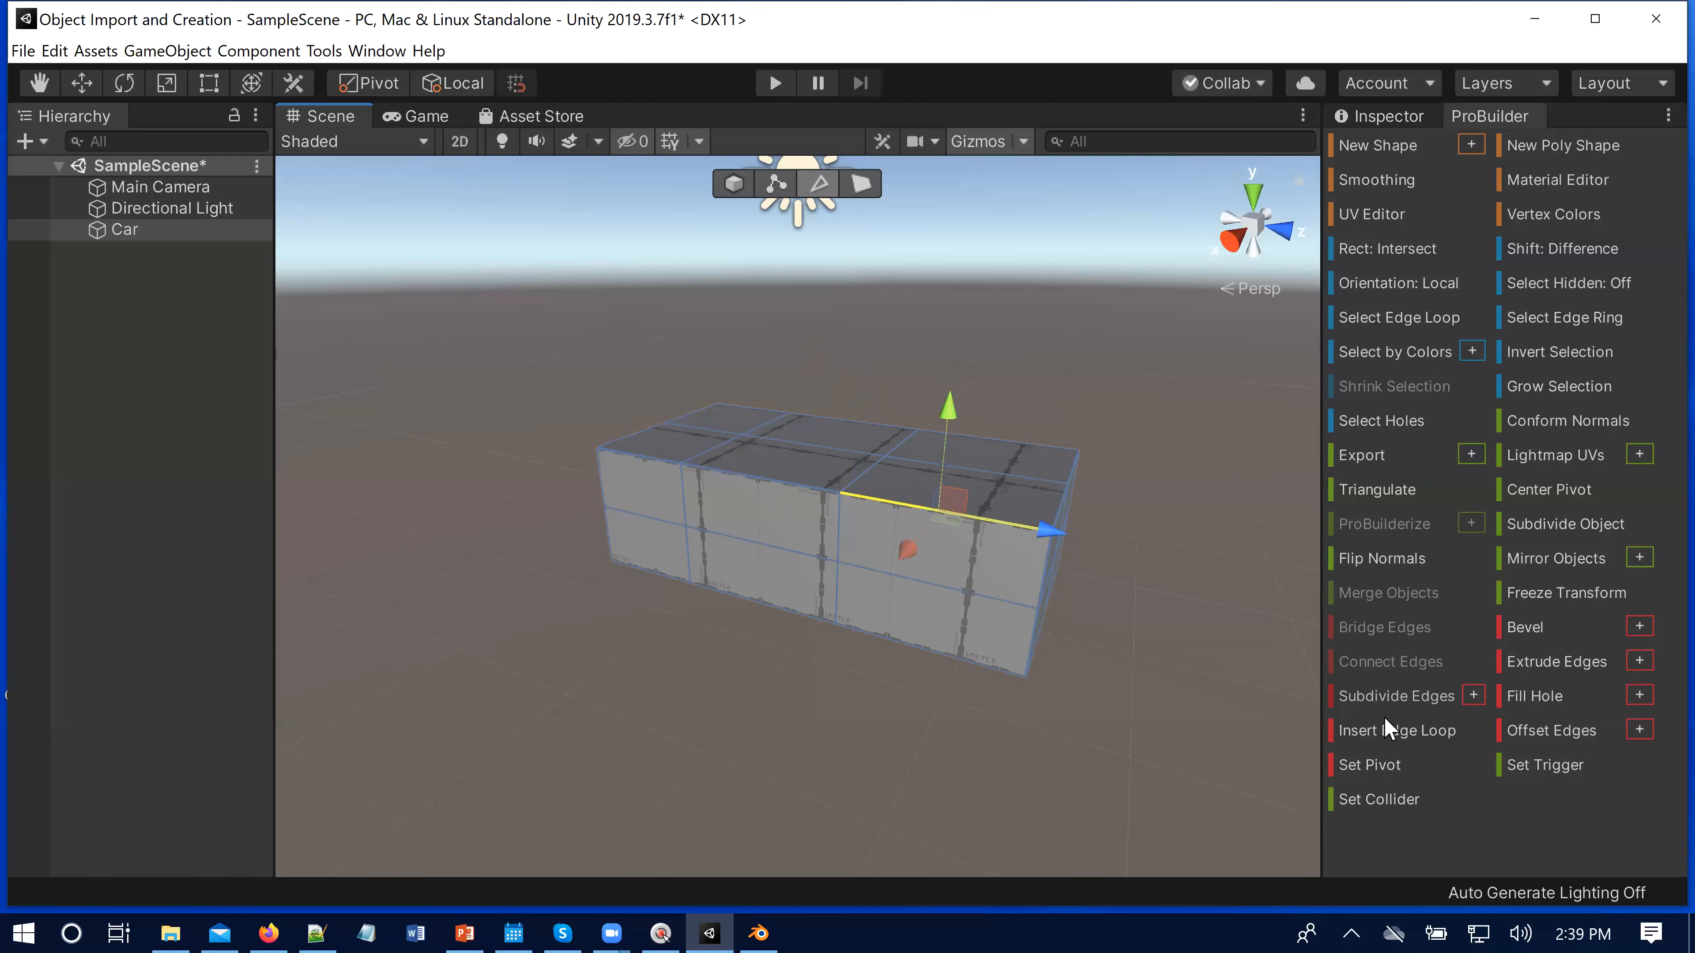
left_click(1382, 732)
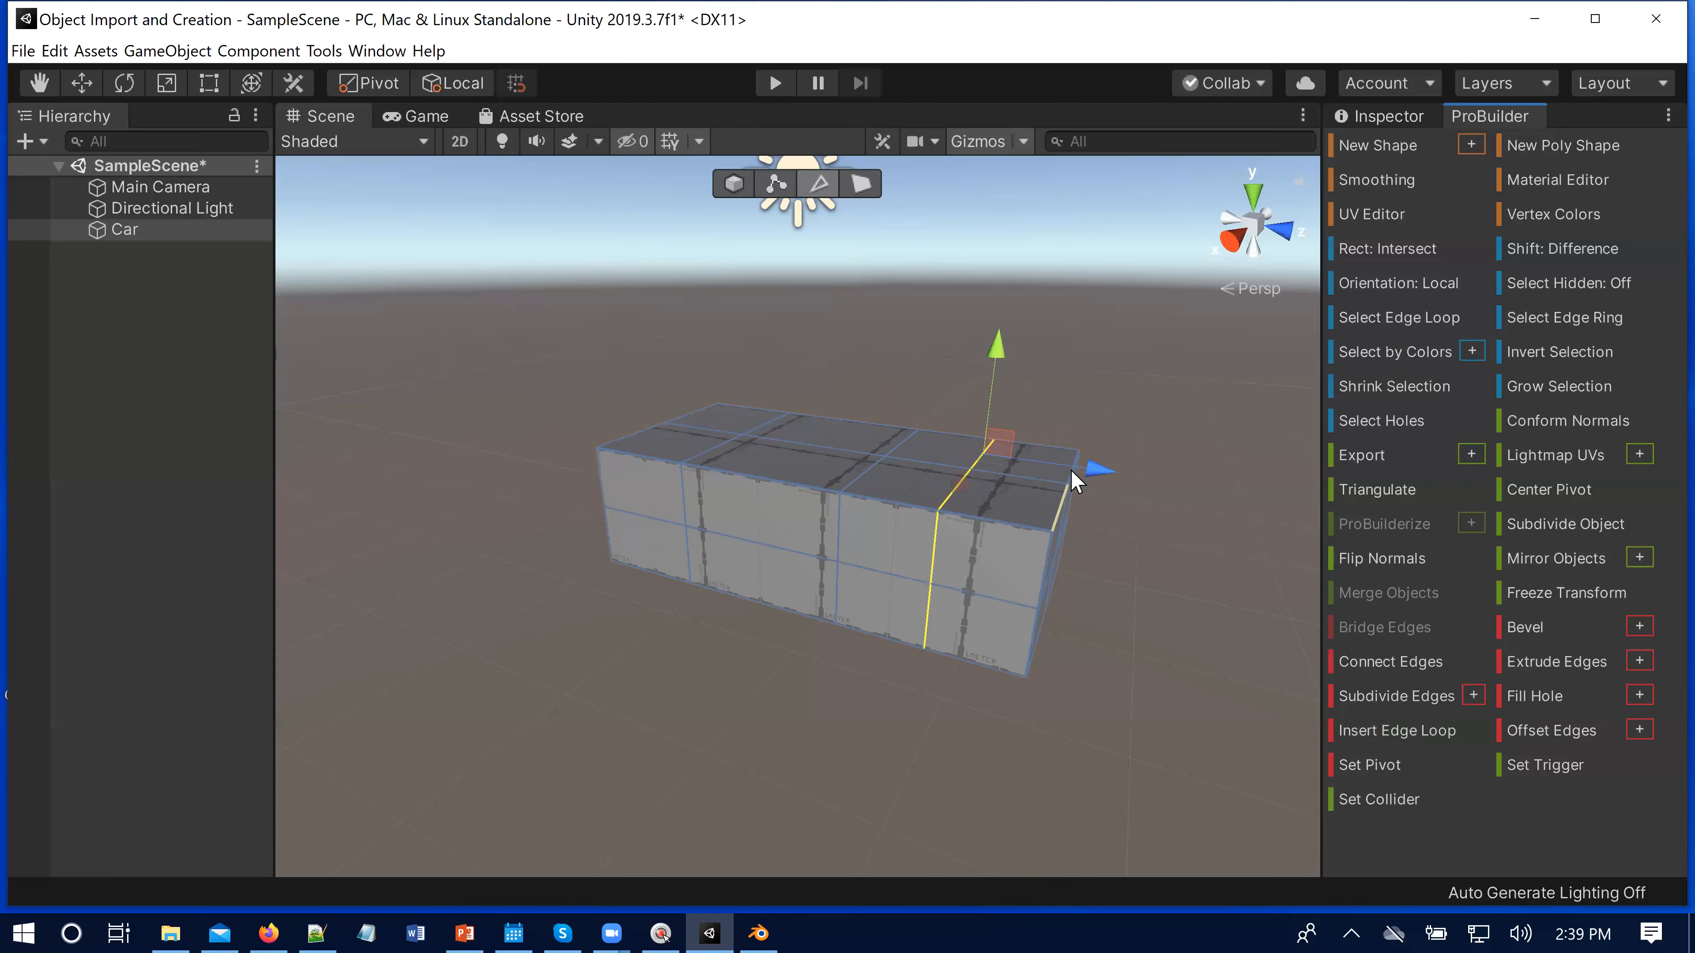
left_click_drag(1090, 472, 1051, 479)
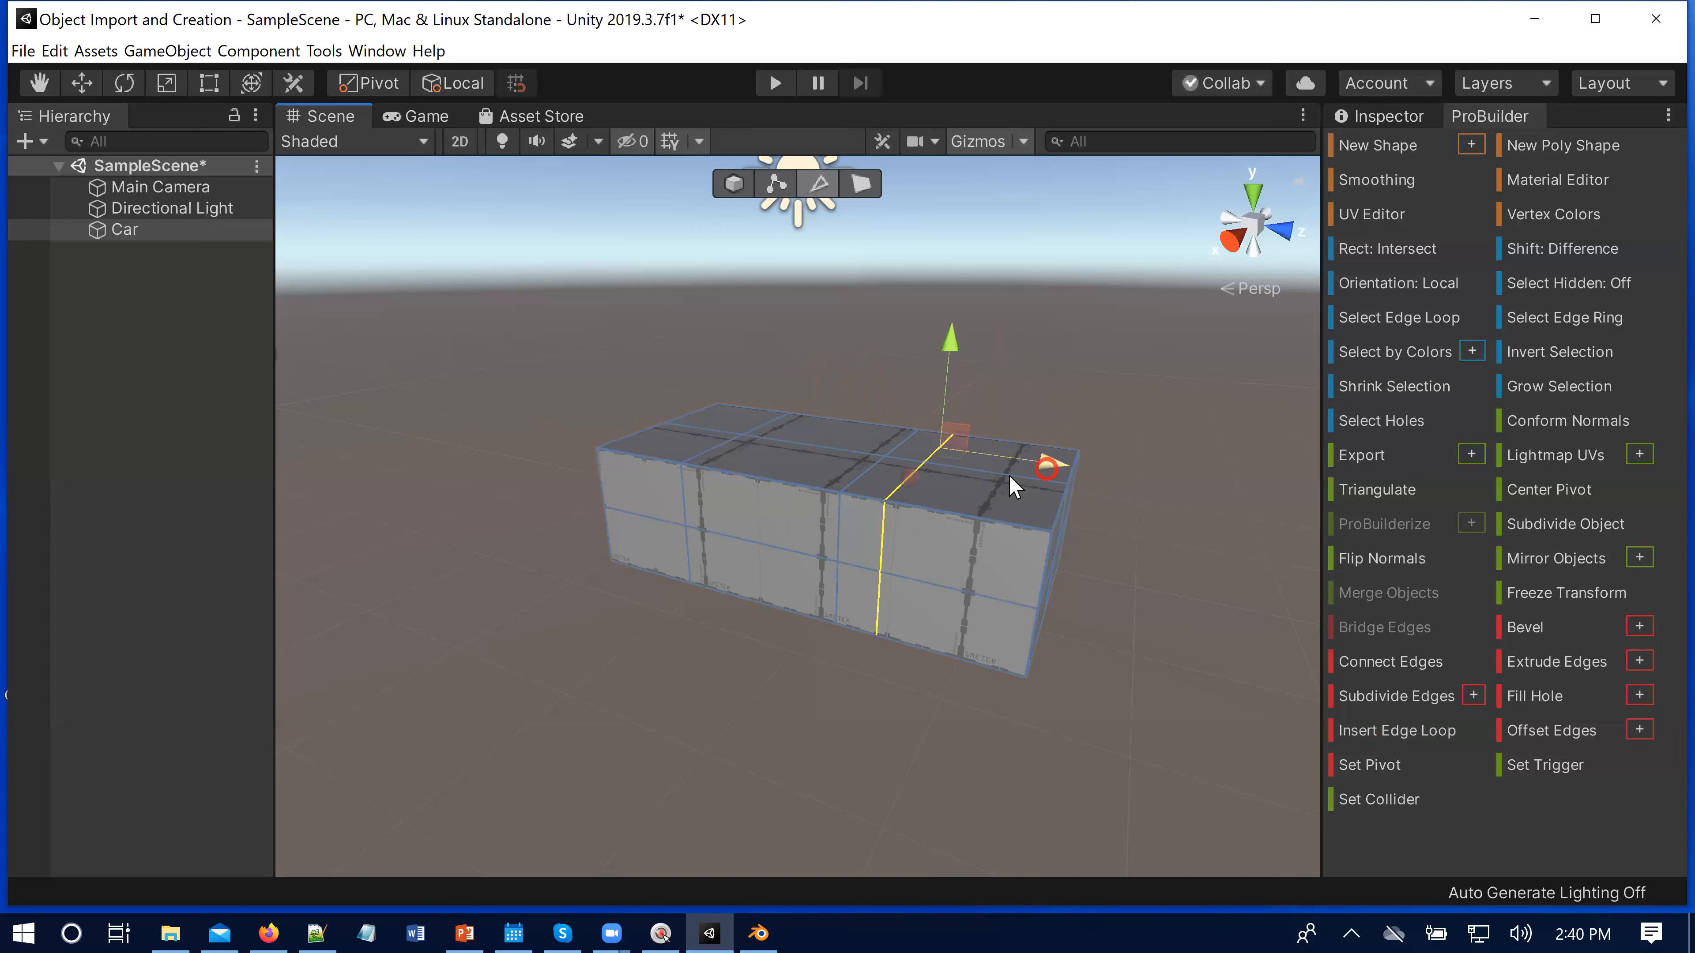
Step: Insert an edge loop through the car's -Z end section and slide it close to the neighboring loop
left_click(655, 465)
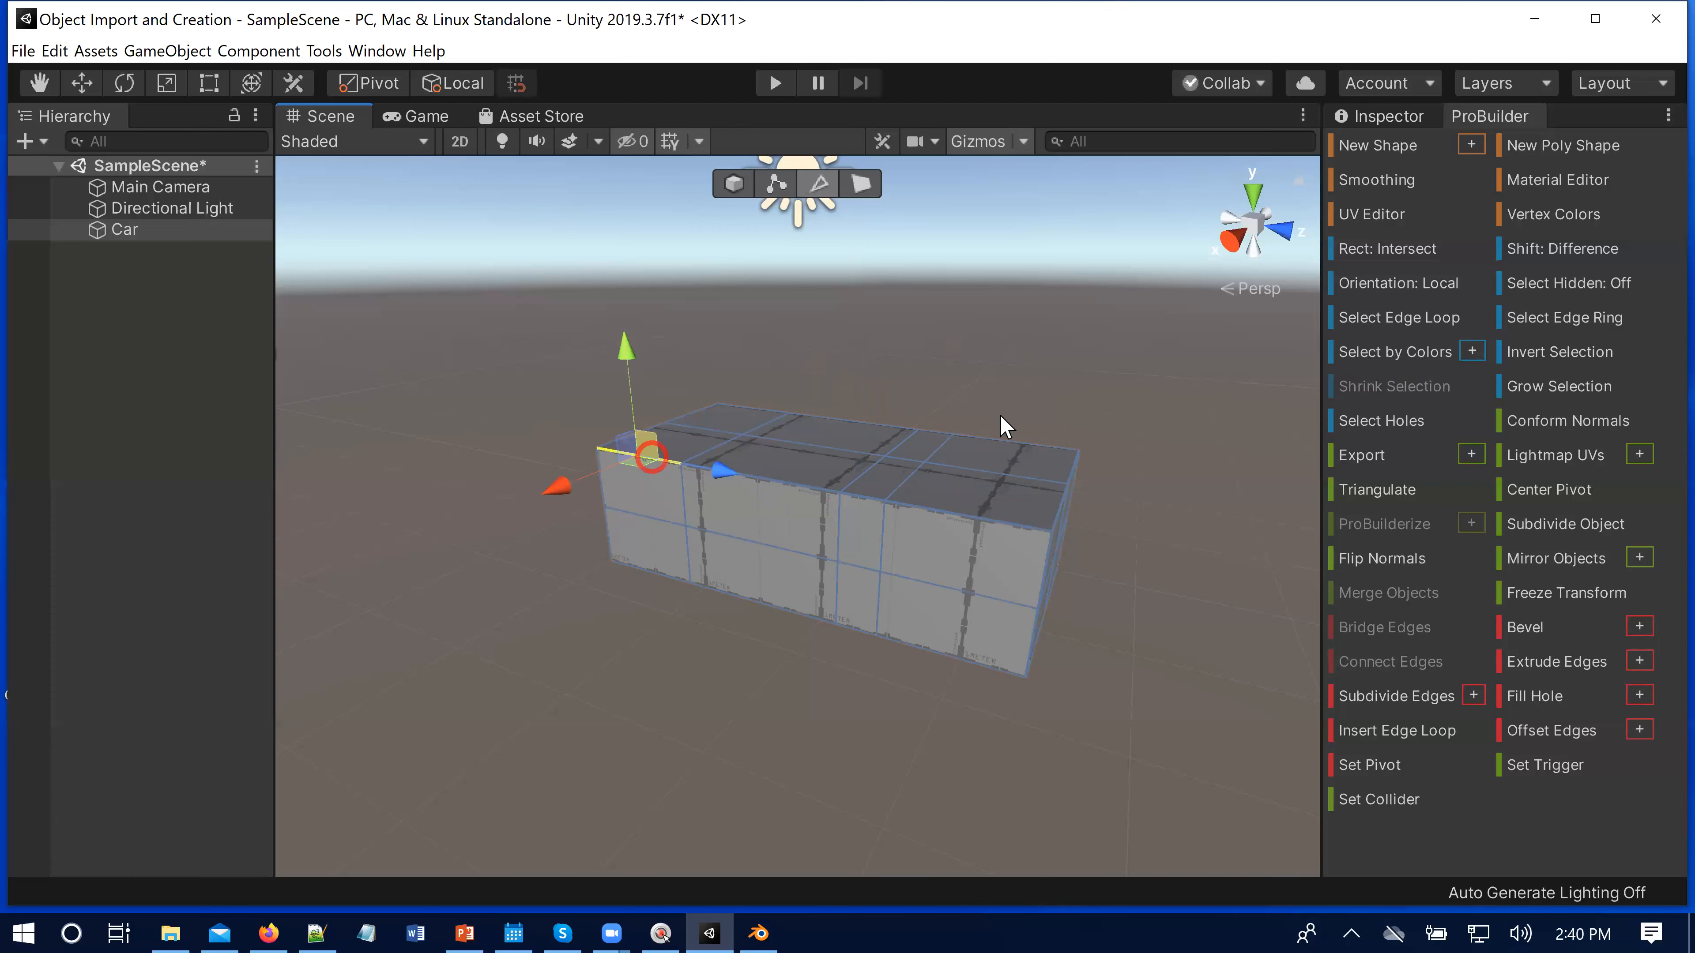
left_click(1391, 729)
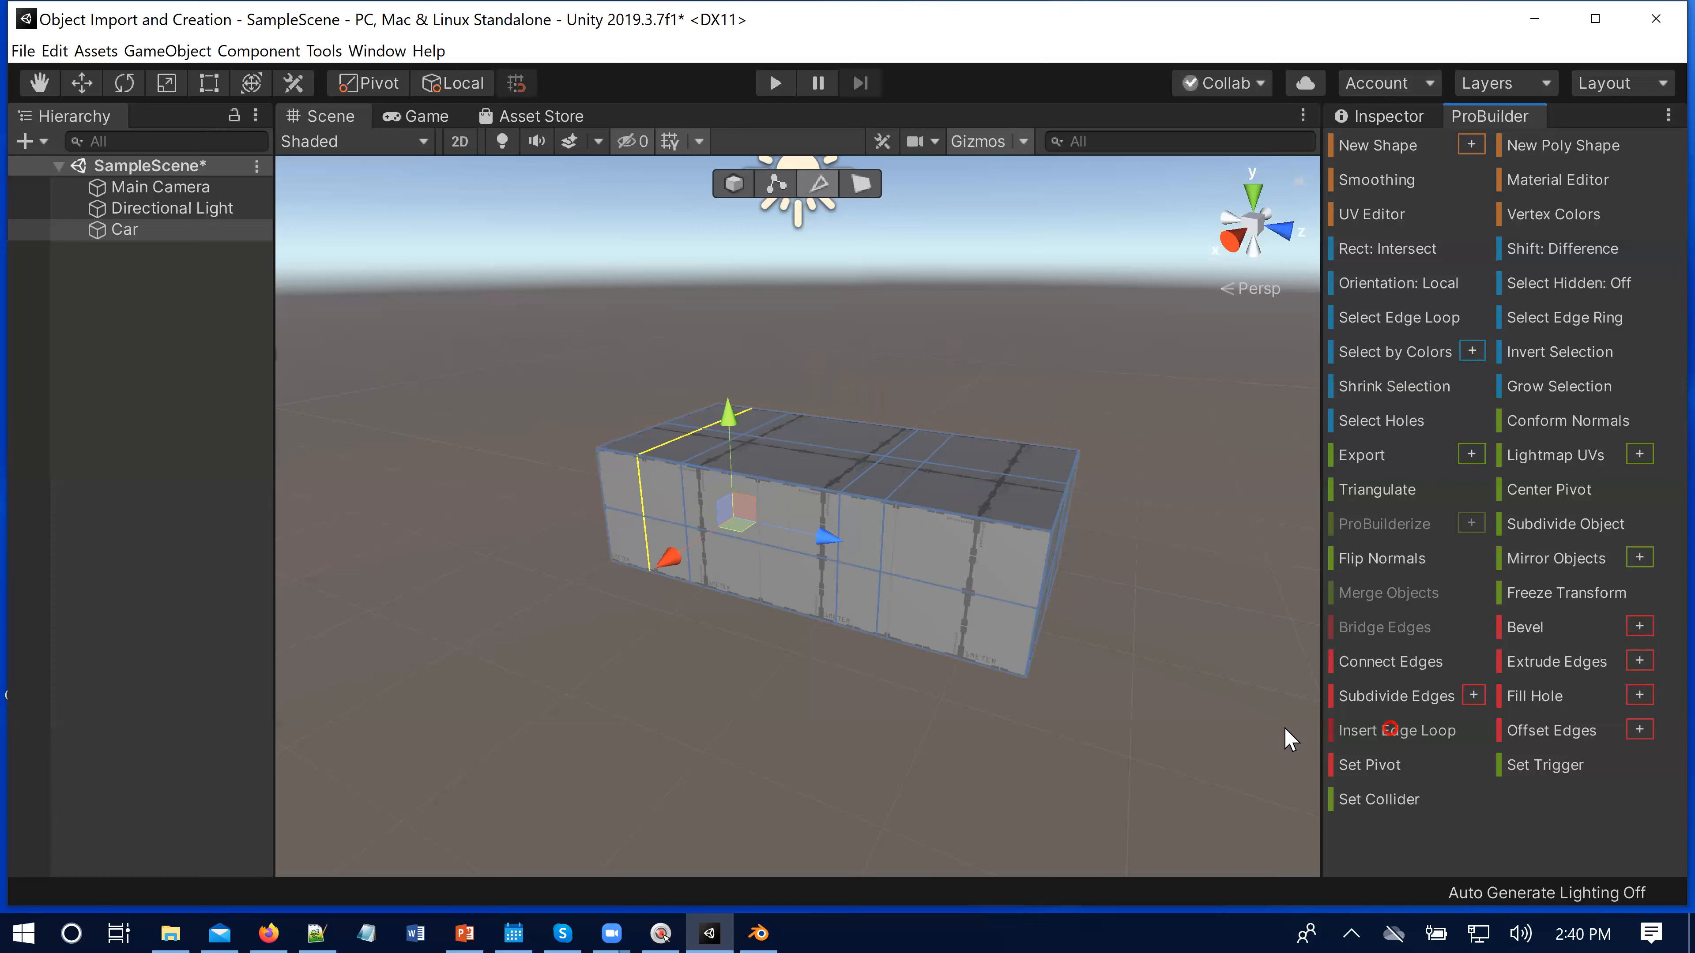
left_click_drag(817, 541, 833, 540)
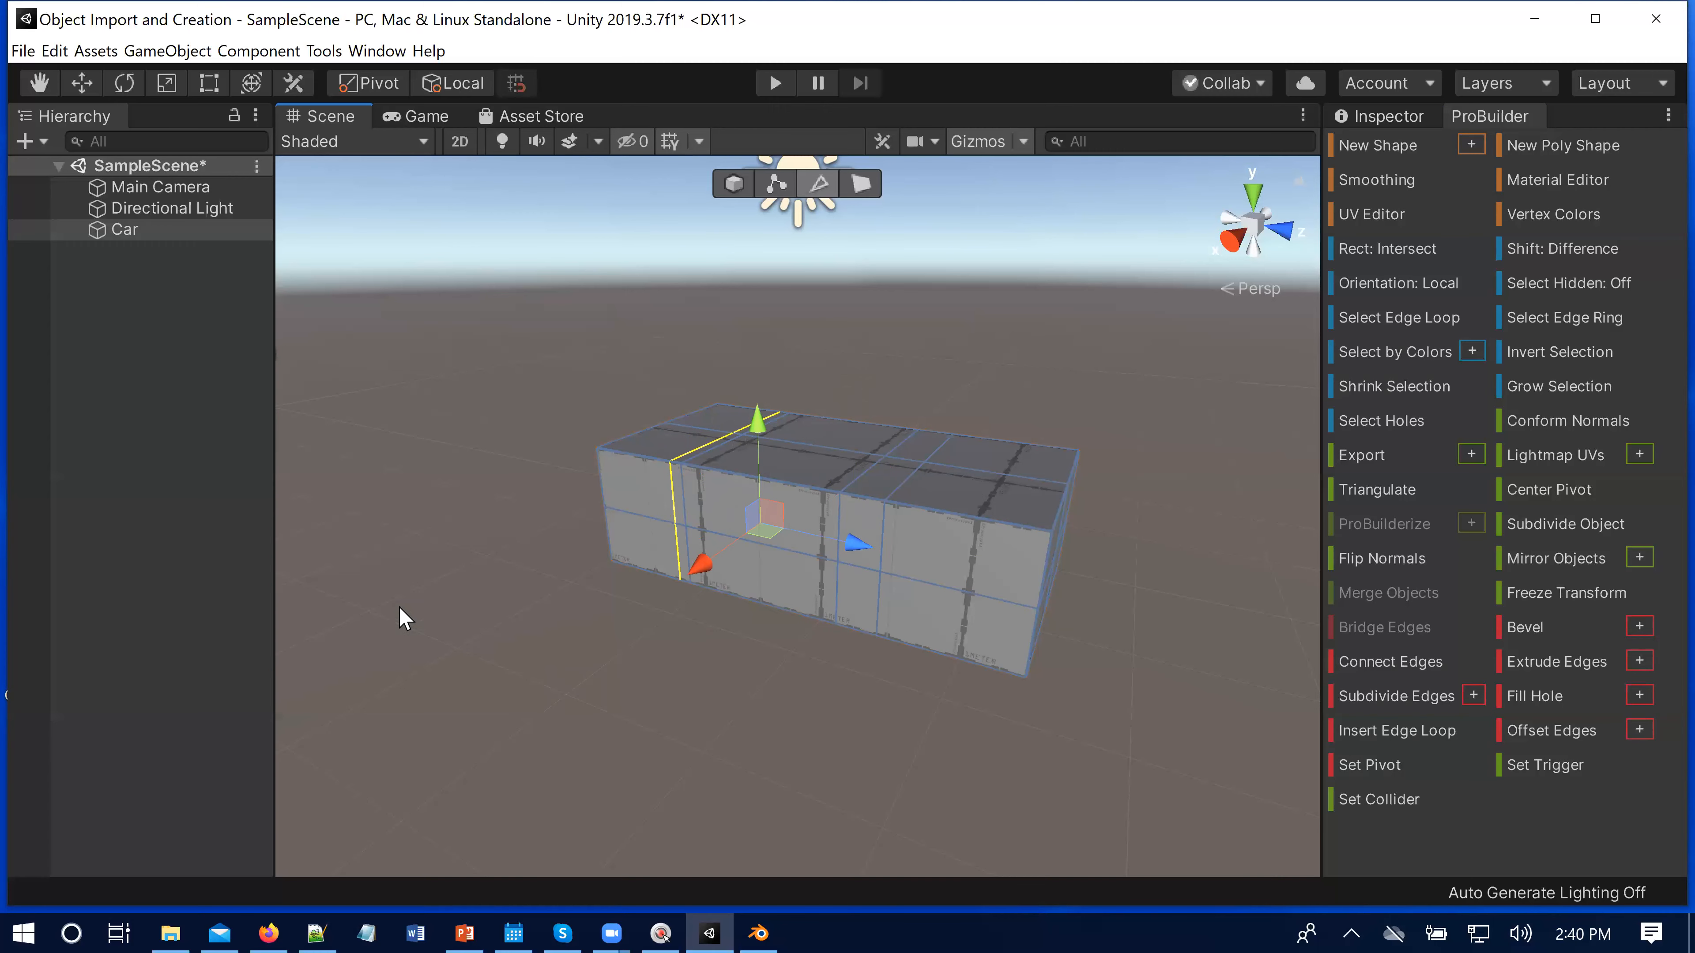
Step: Select the two top faces at the car's -Z end in face selection mode and lower them along the Y axis
key("alt")
left_click_drag(471, 516, 742, 619, "alt")
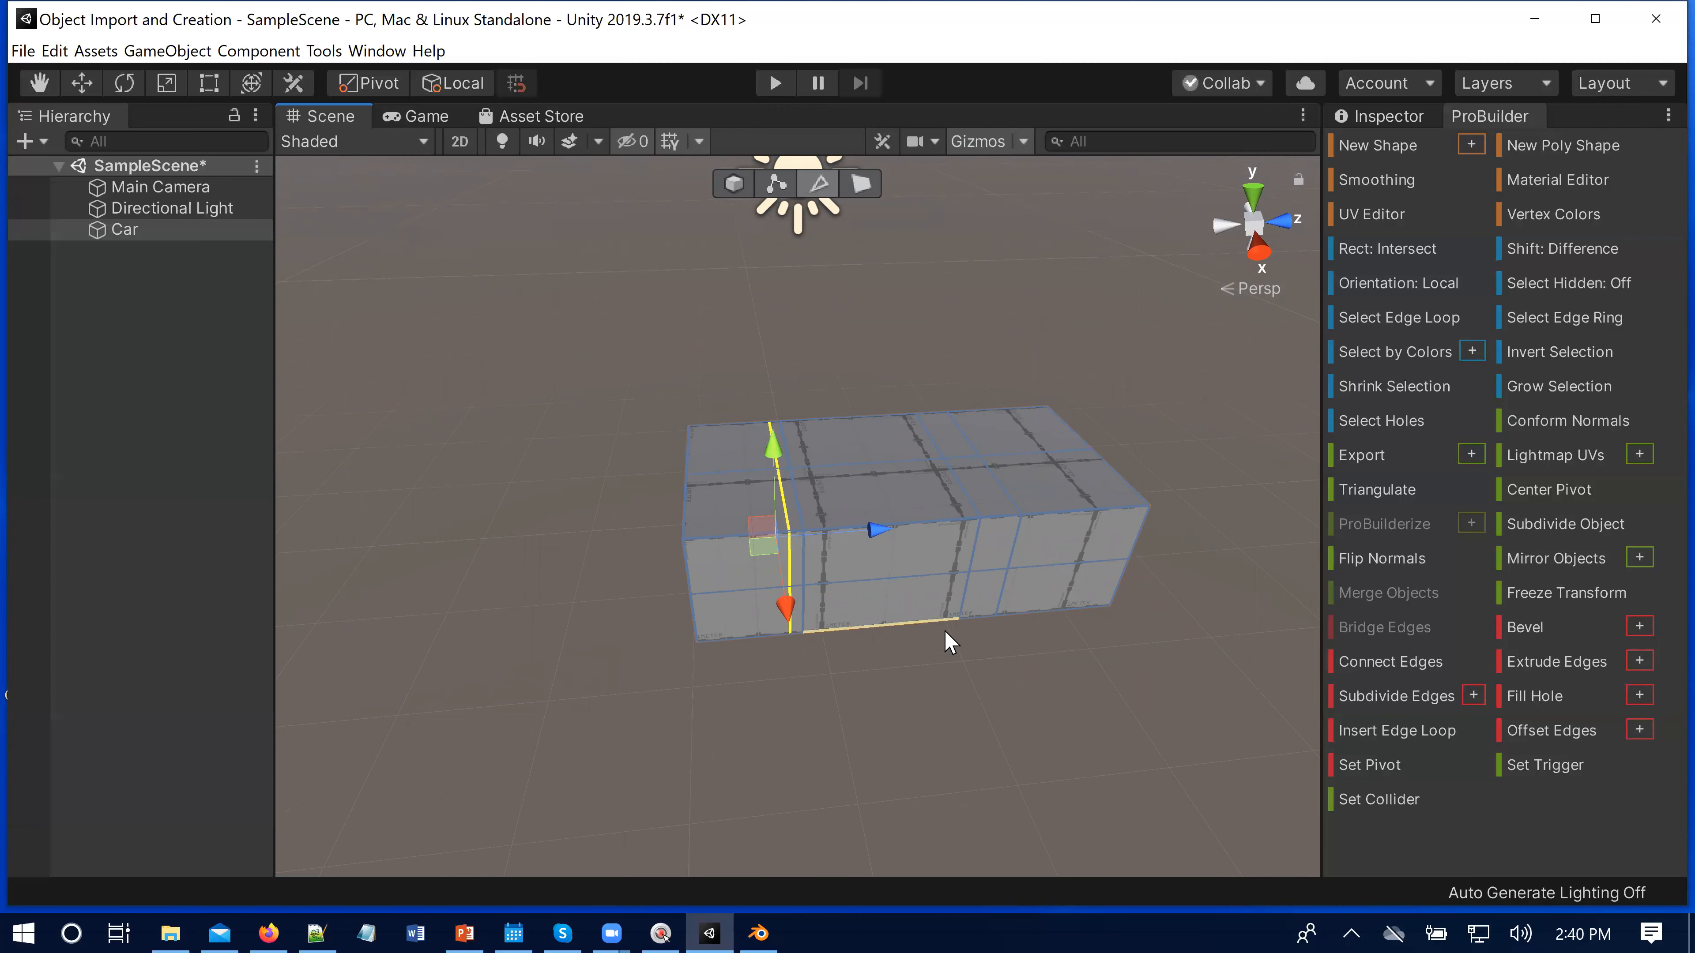
scroll(971, 714, "up", 3)
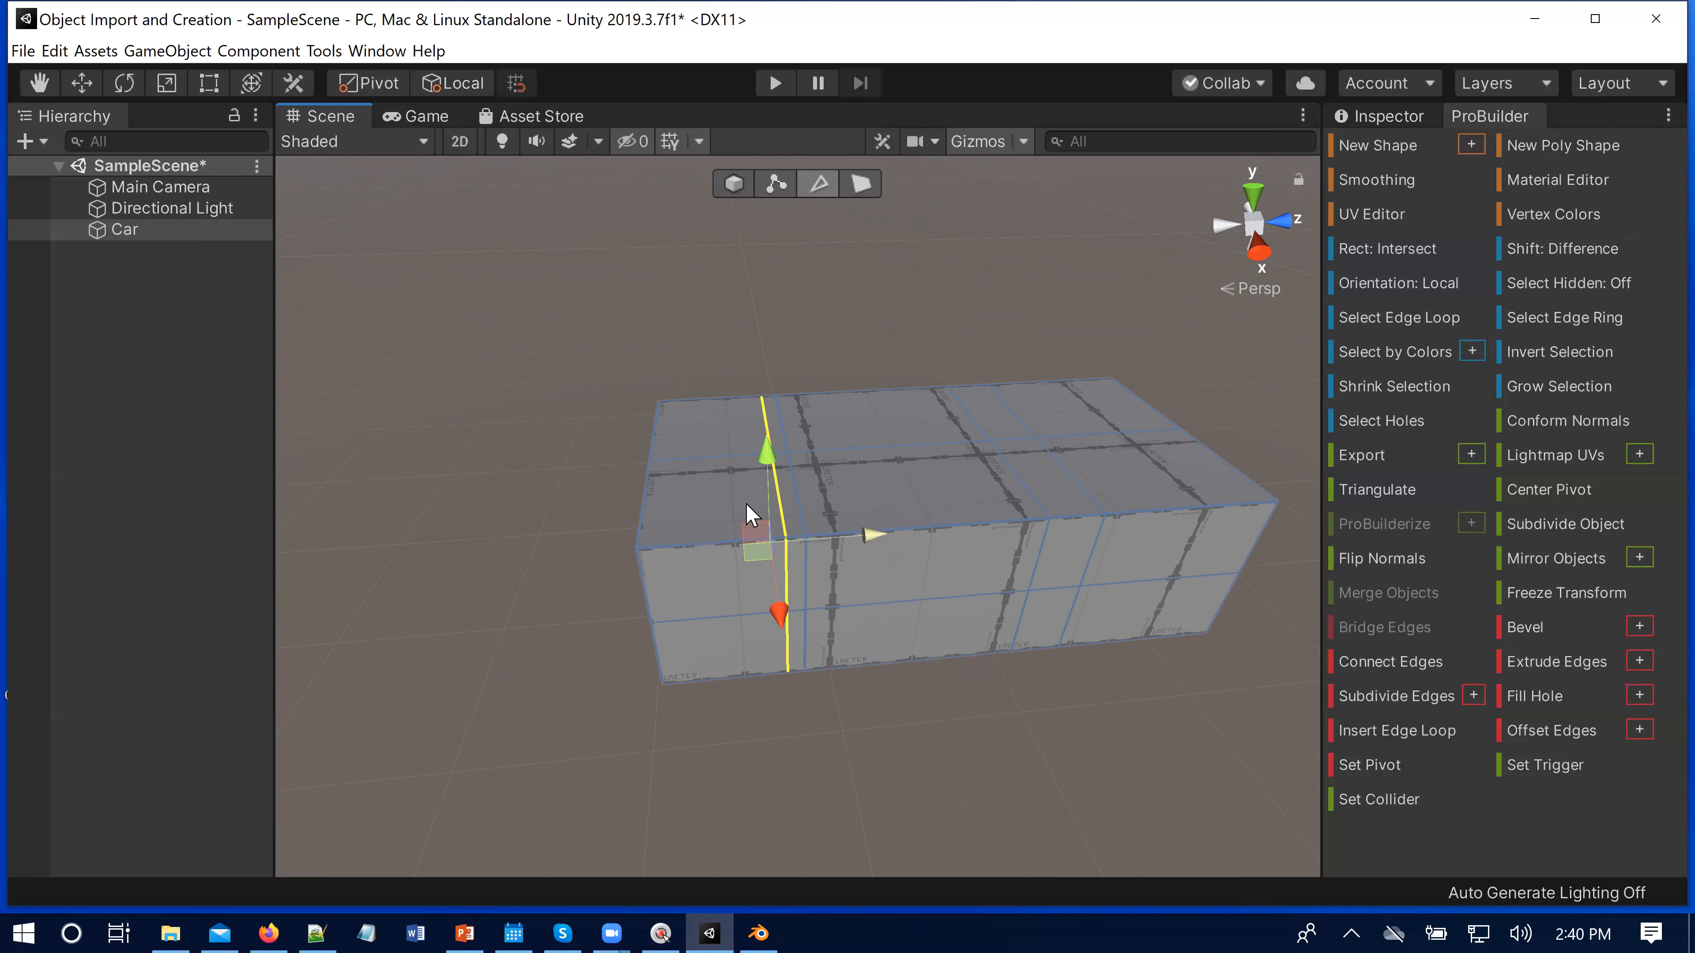
left_click(861, 184)
left_click(711, 518)
left_click(742, 444, "shift")
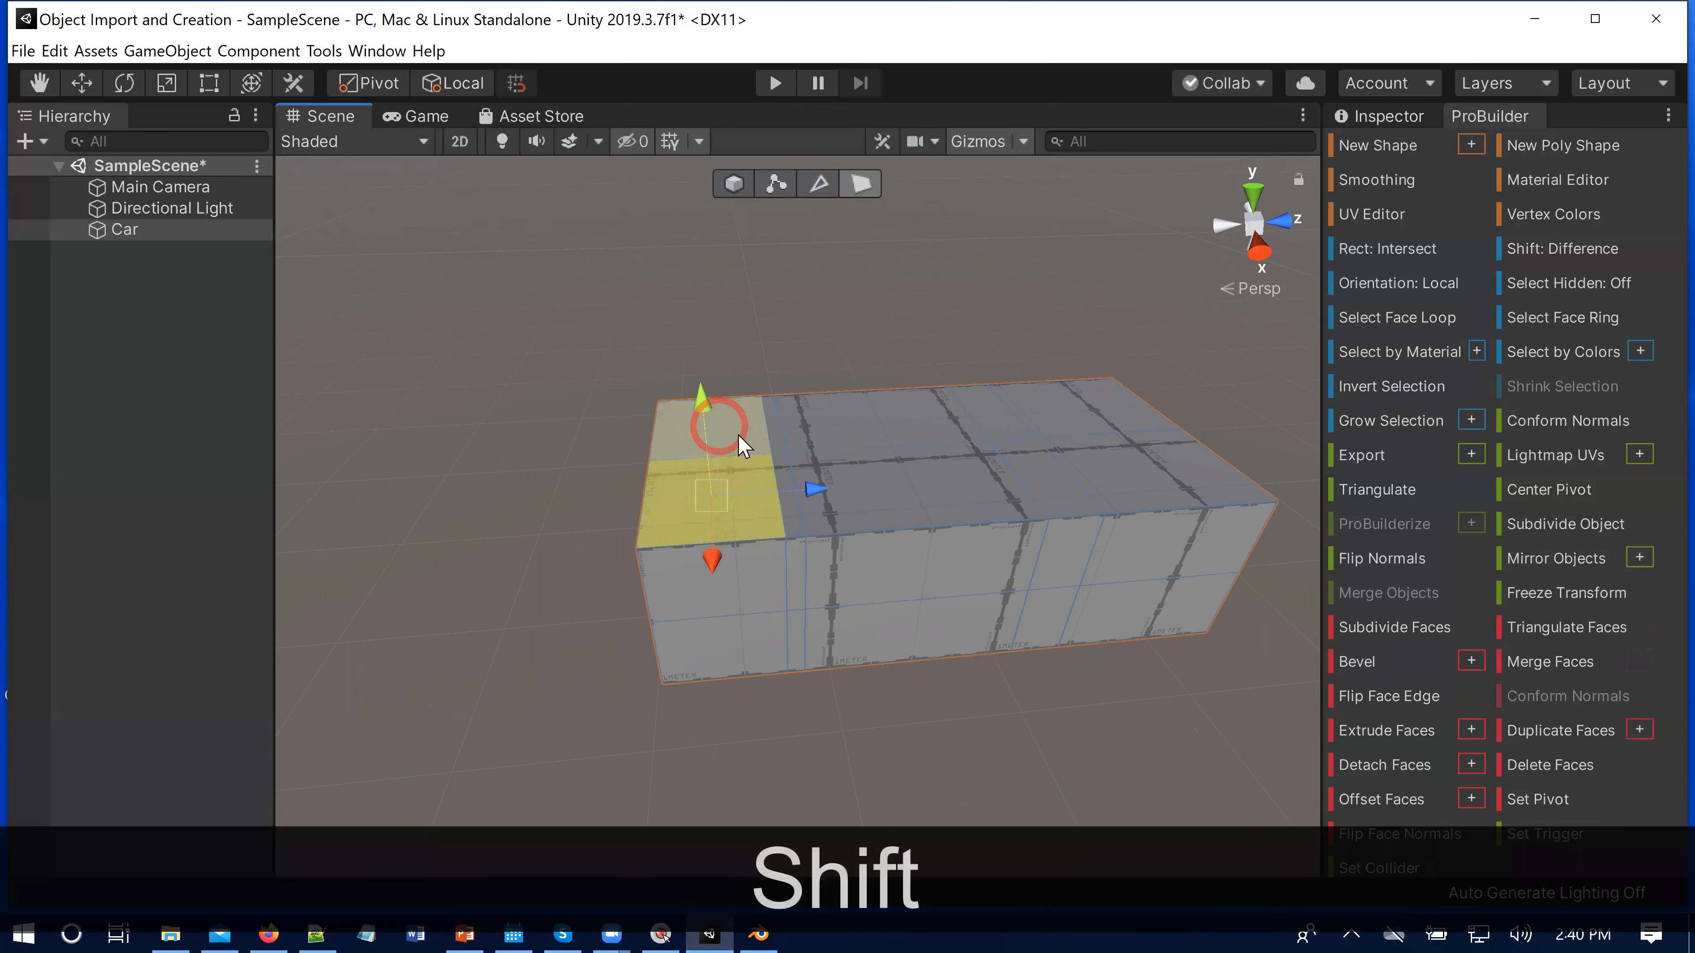
left_click_drag(690, 331, 681, 379, "shift")
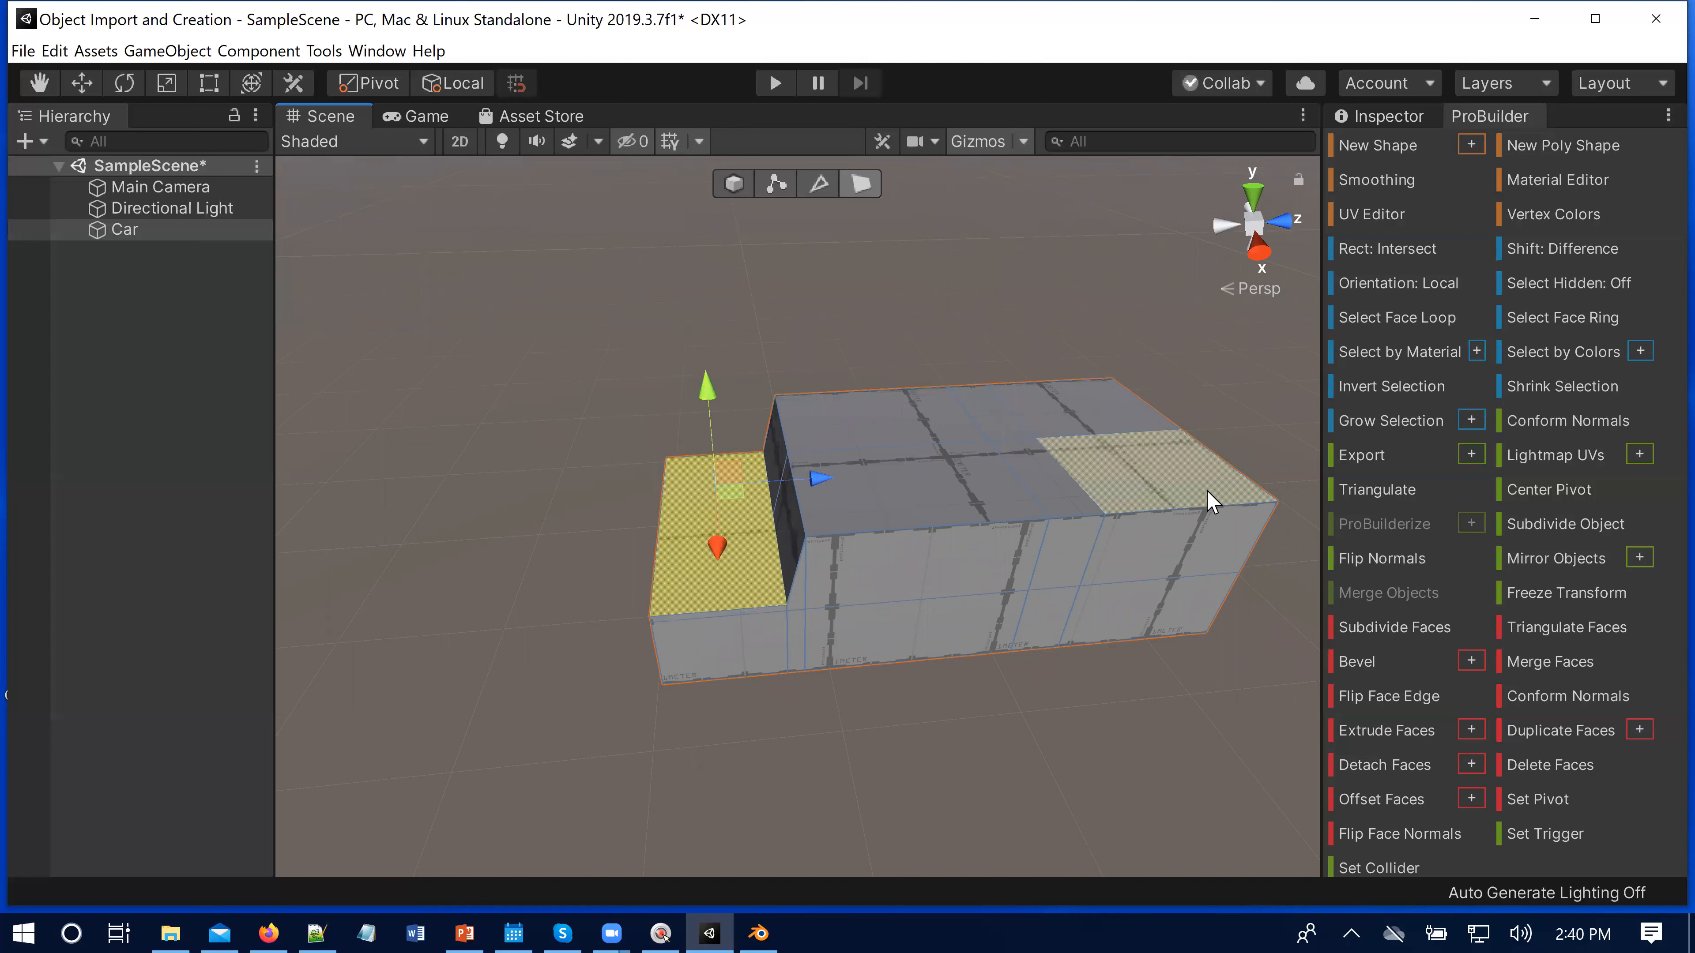
Step: Lower the two top faces at the car's +Z end along the Y axis, then deselect the car
left_click(1180, 504)
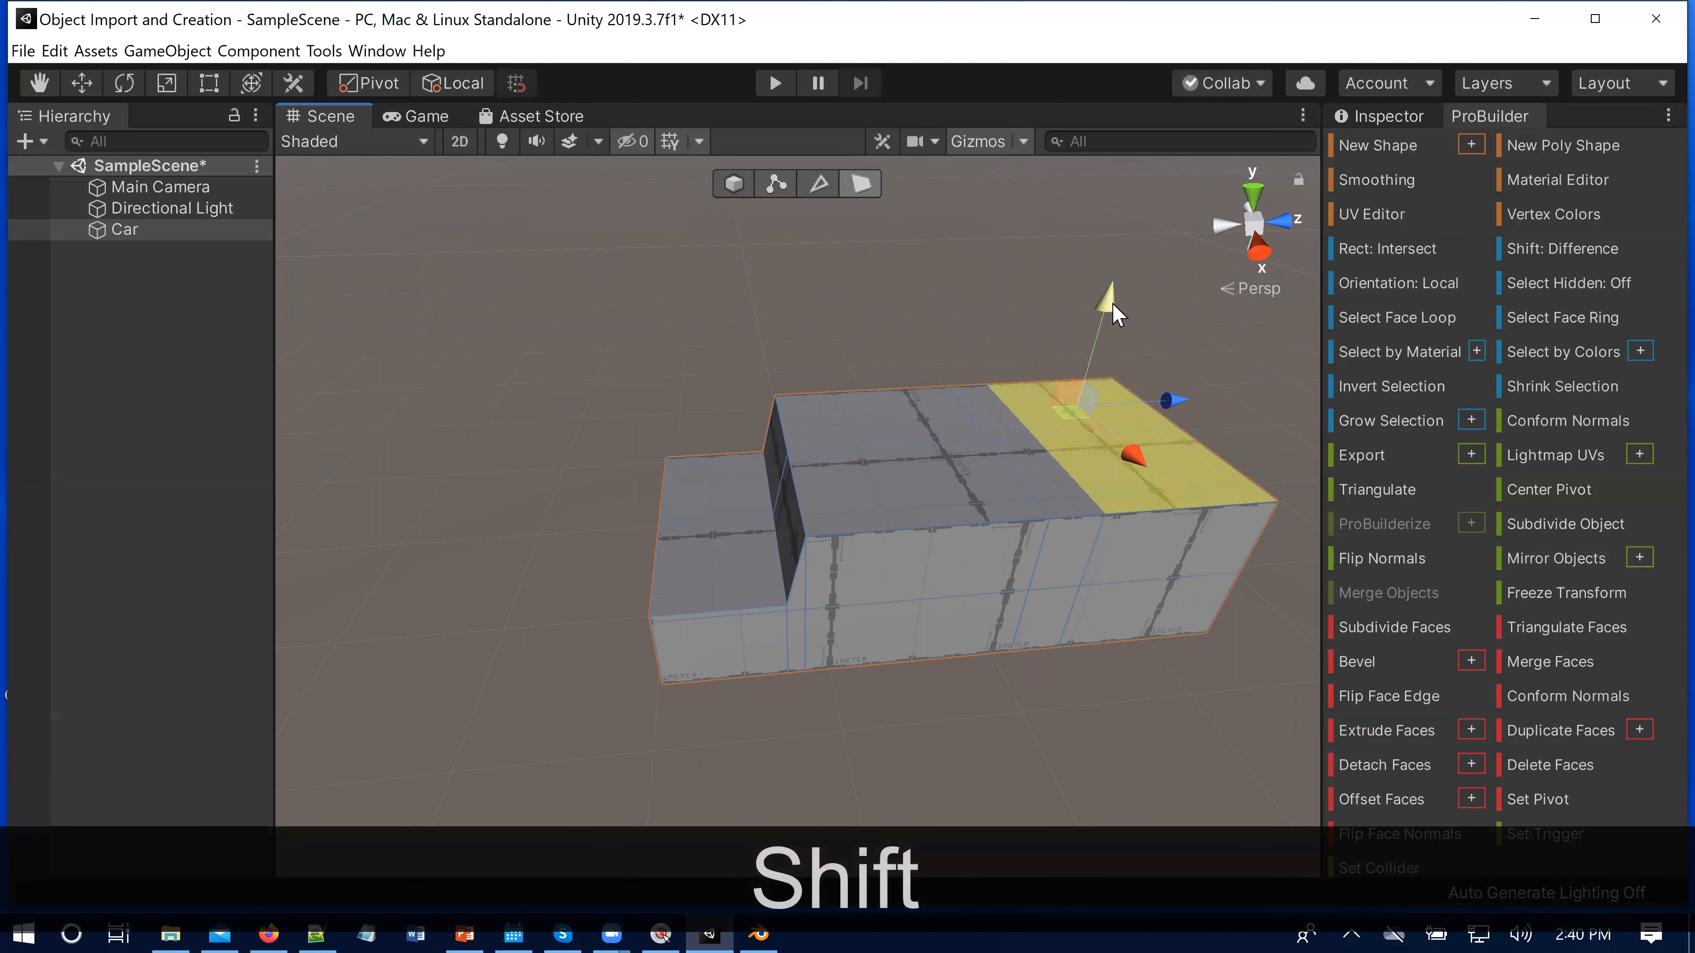
left_click_drag(1110, 314, 1125, 360)
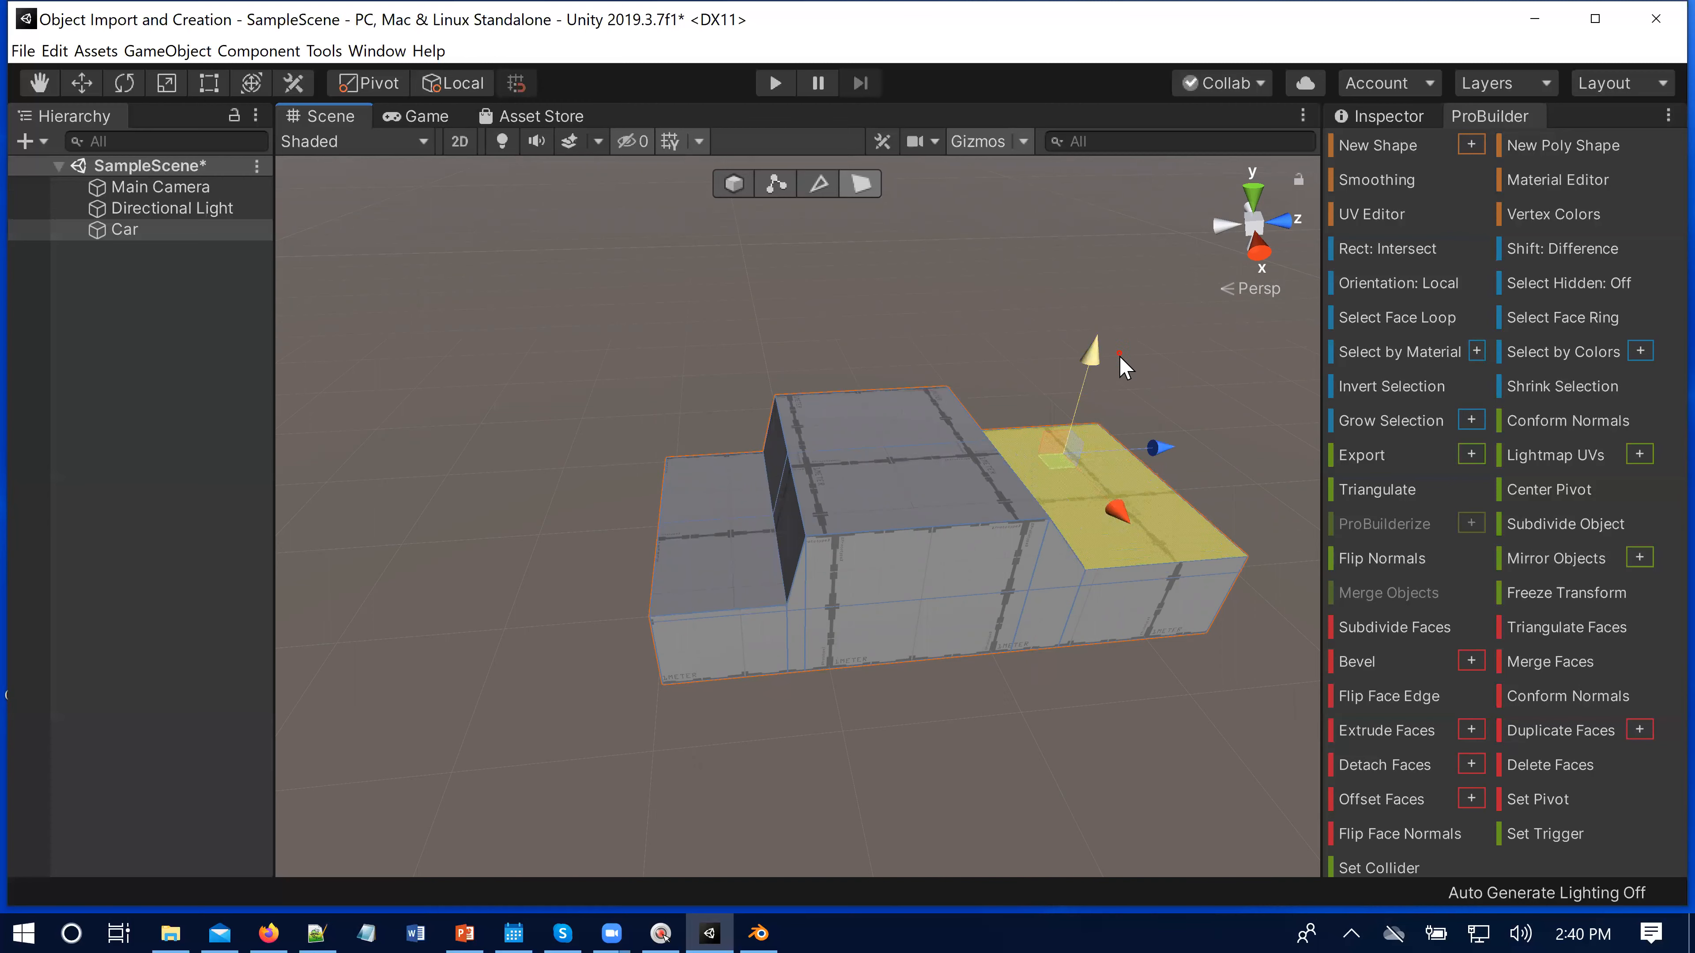
left_click_drag(1090, 768, 827, 624, "alt")
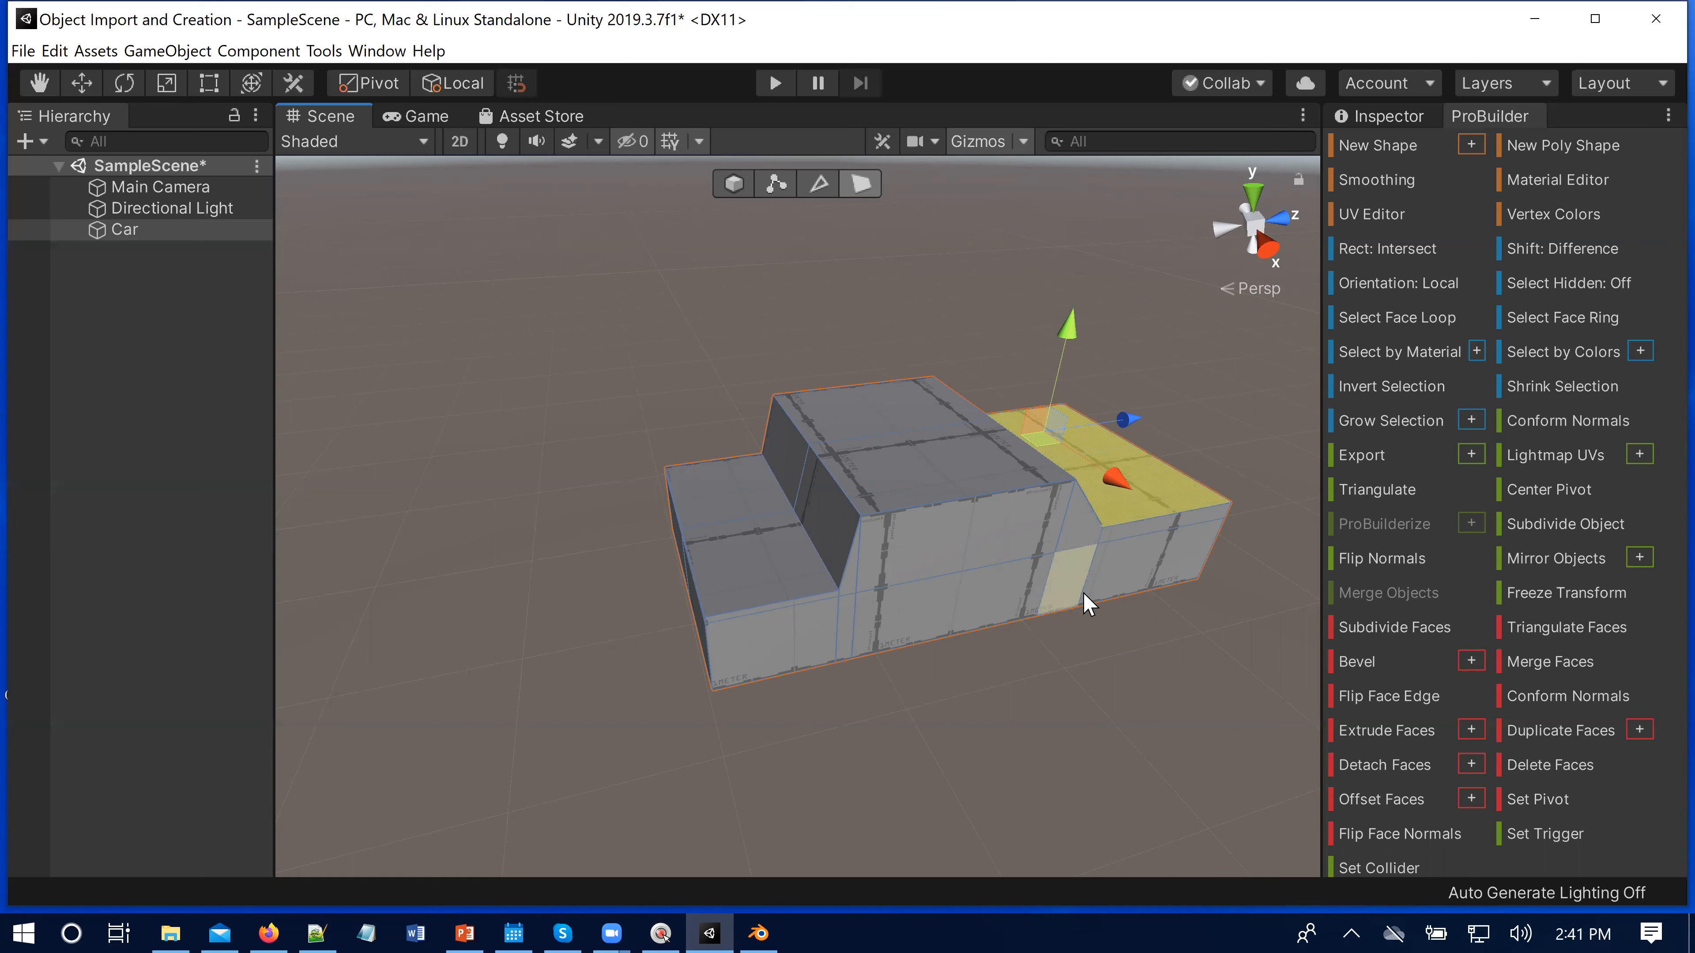
scroll(1083, 593, "down", 3)
scroll(1083, 594, "up", 2)
scroll(1088, 604, "down", 5)
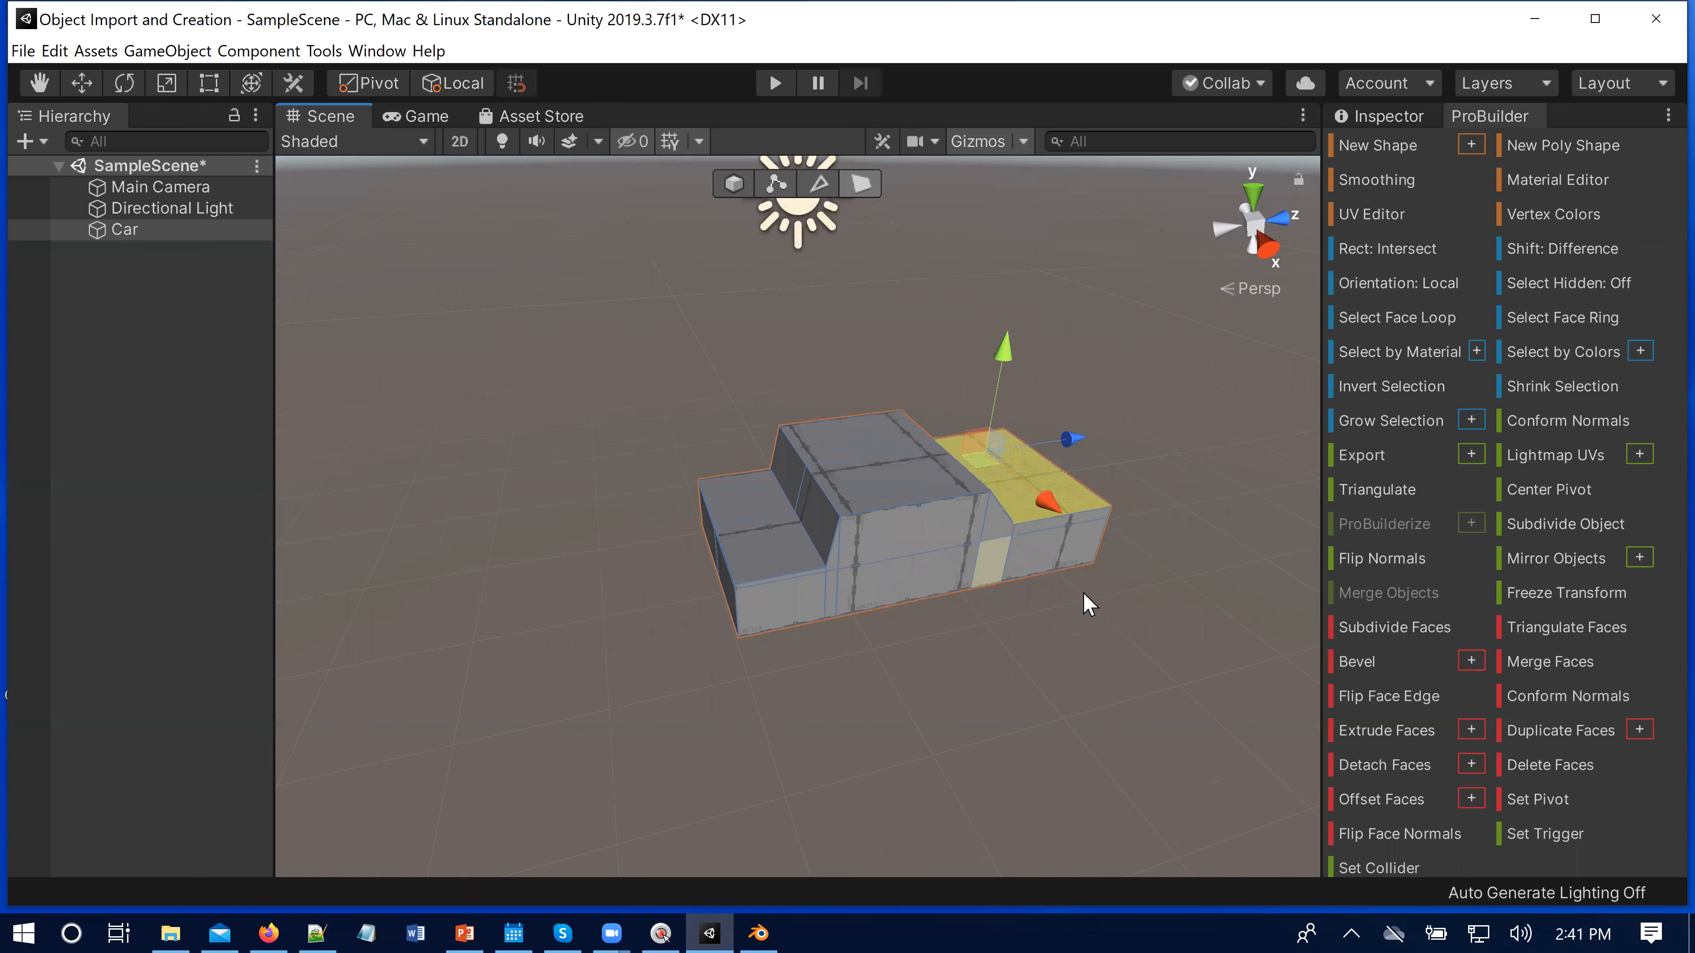
left_click(1068, 630)
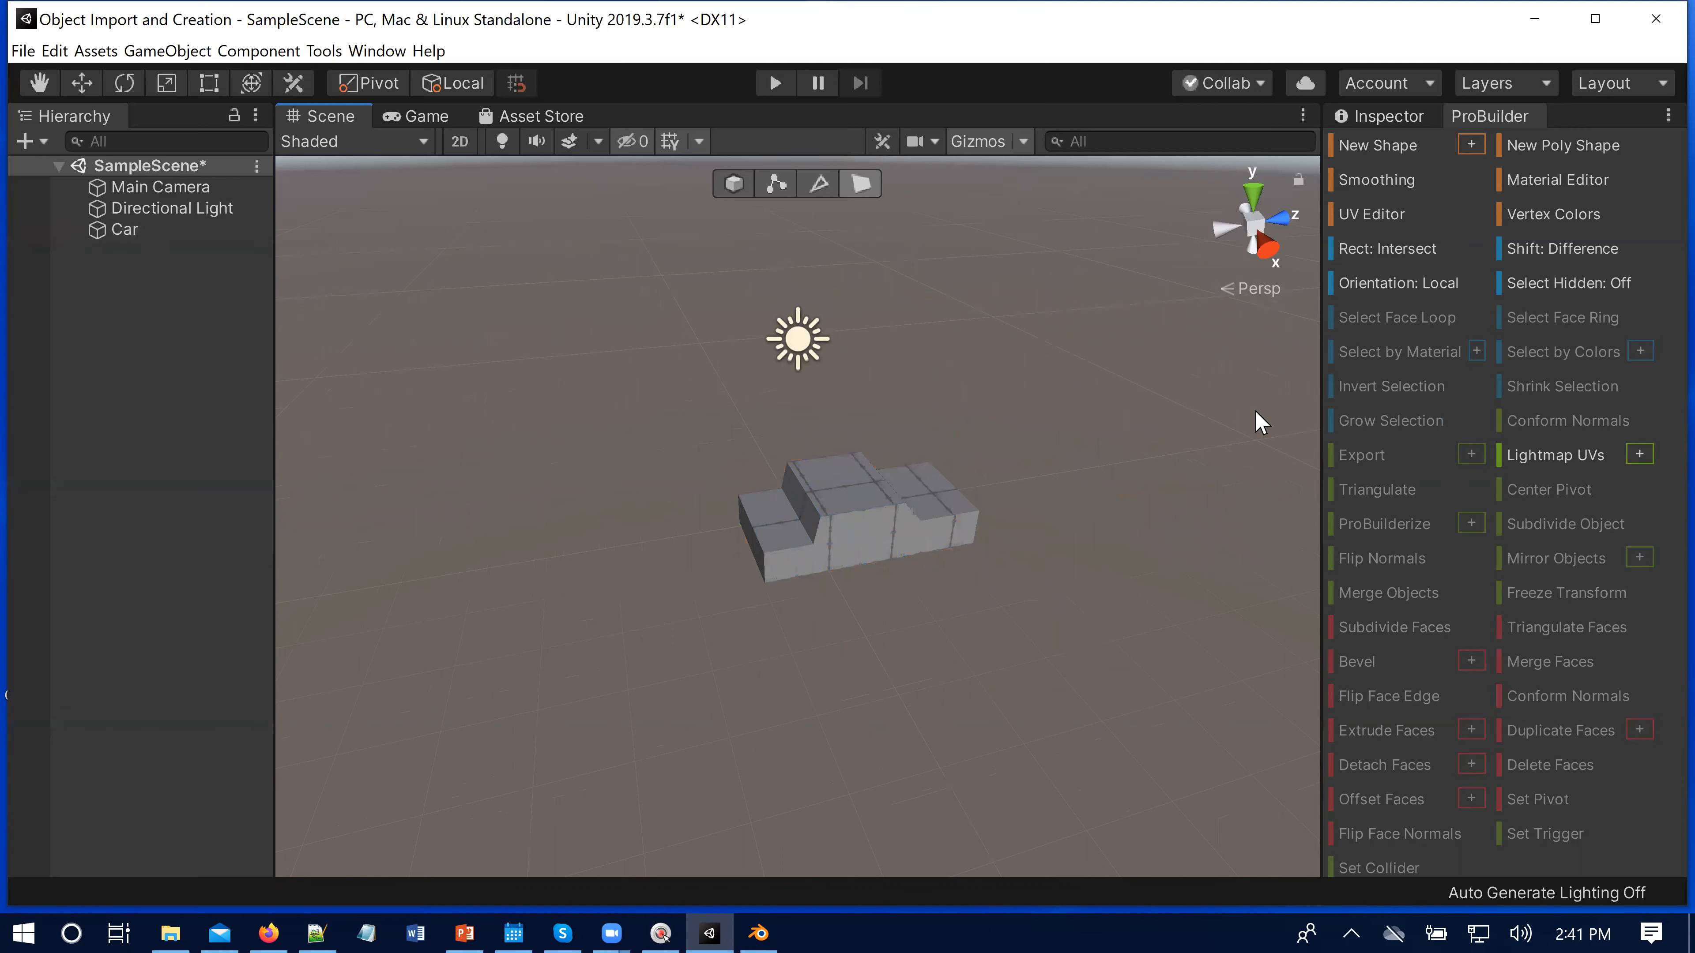
Step: Start a new ProBuilder shape and choose Cylinder as its type
left_click(1470, 146)
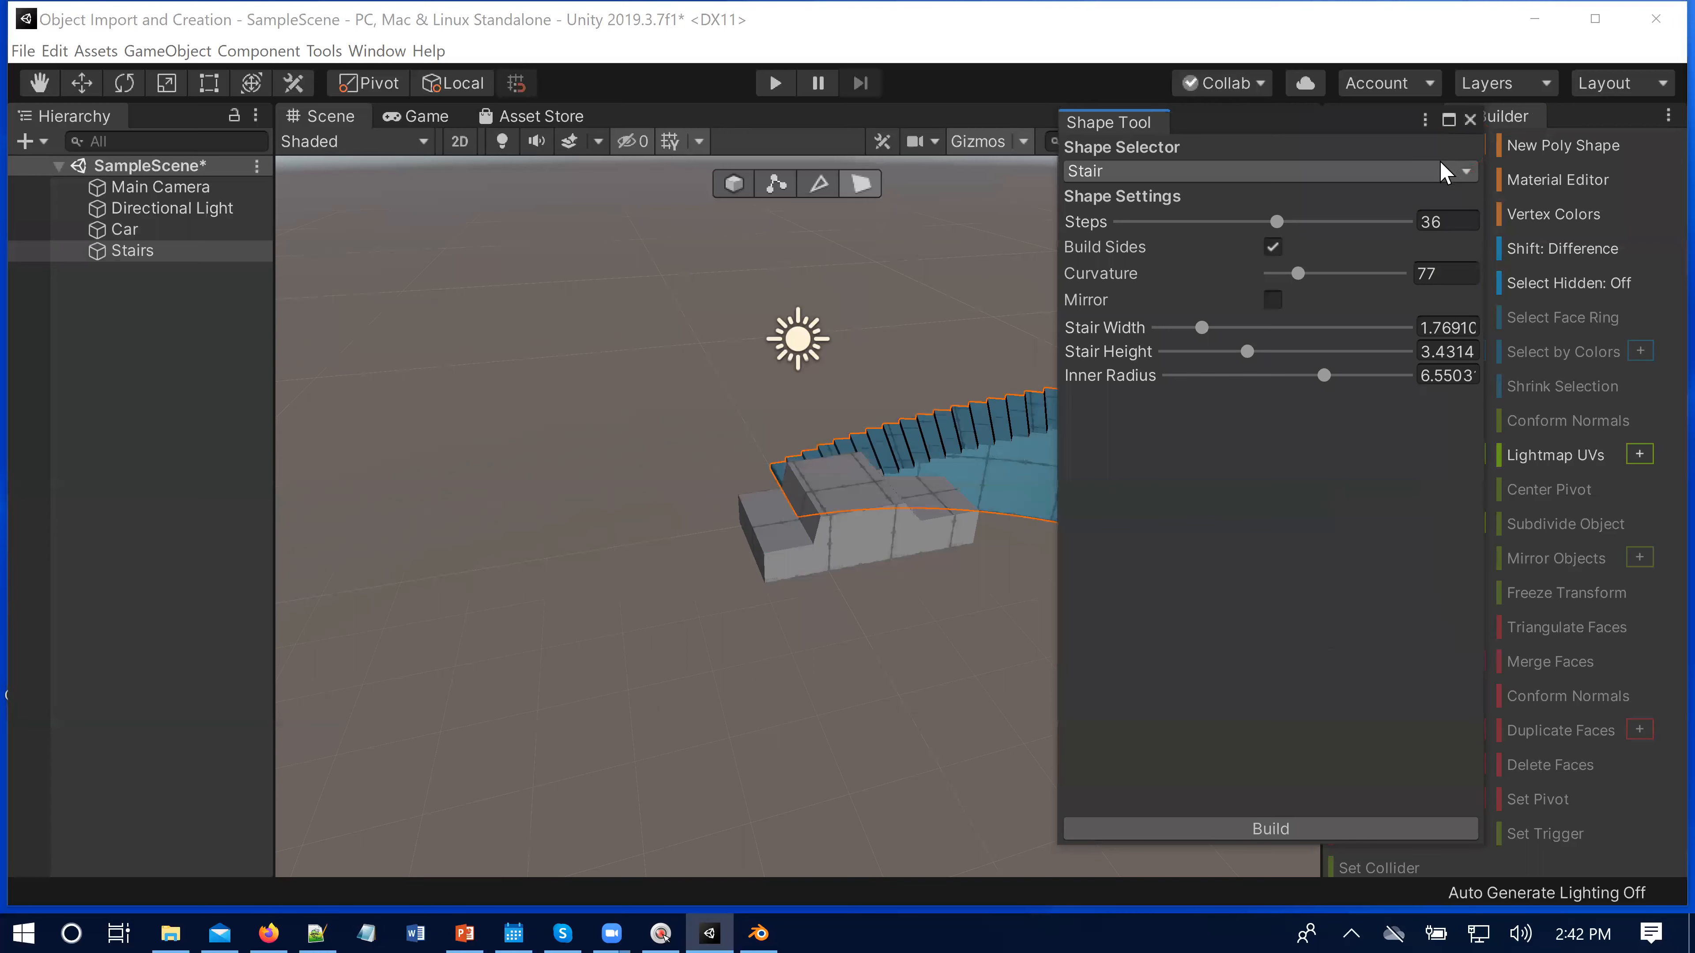
left_click(1333, 175)
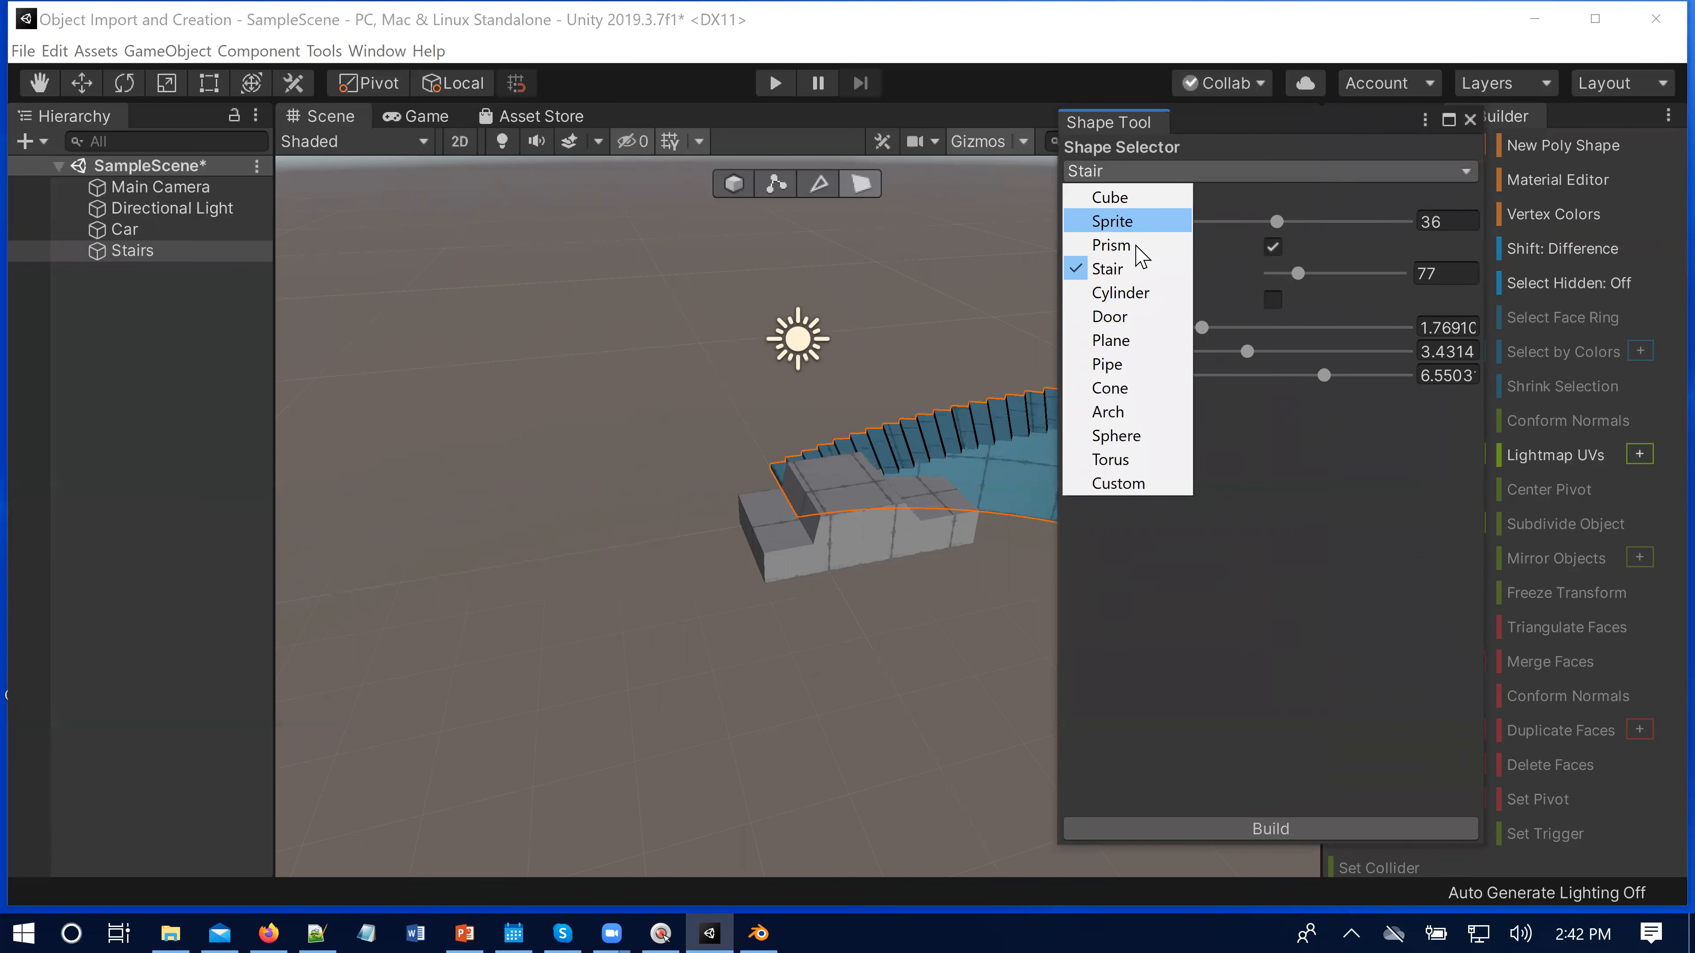
left_click(1139, 298)
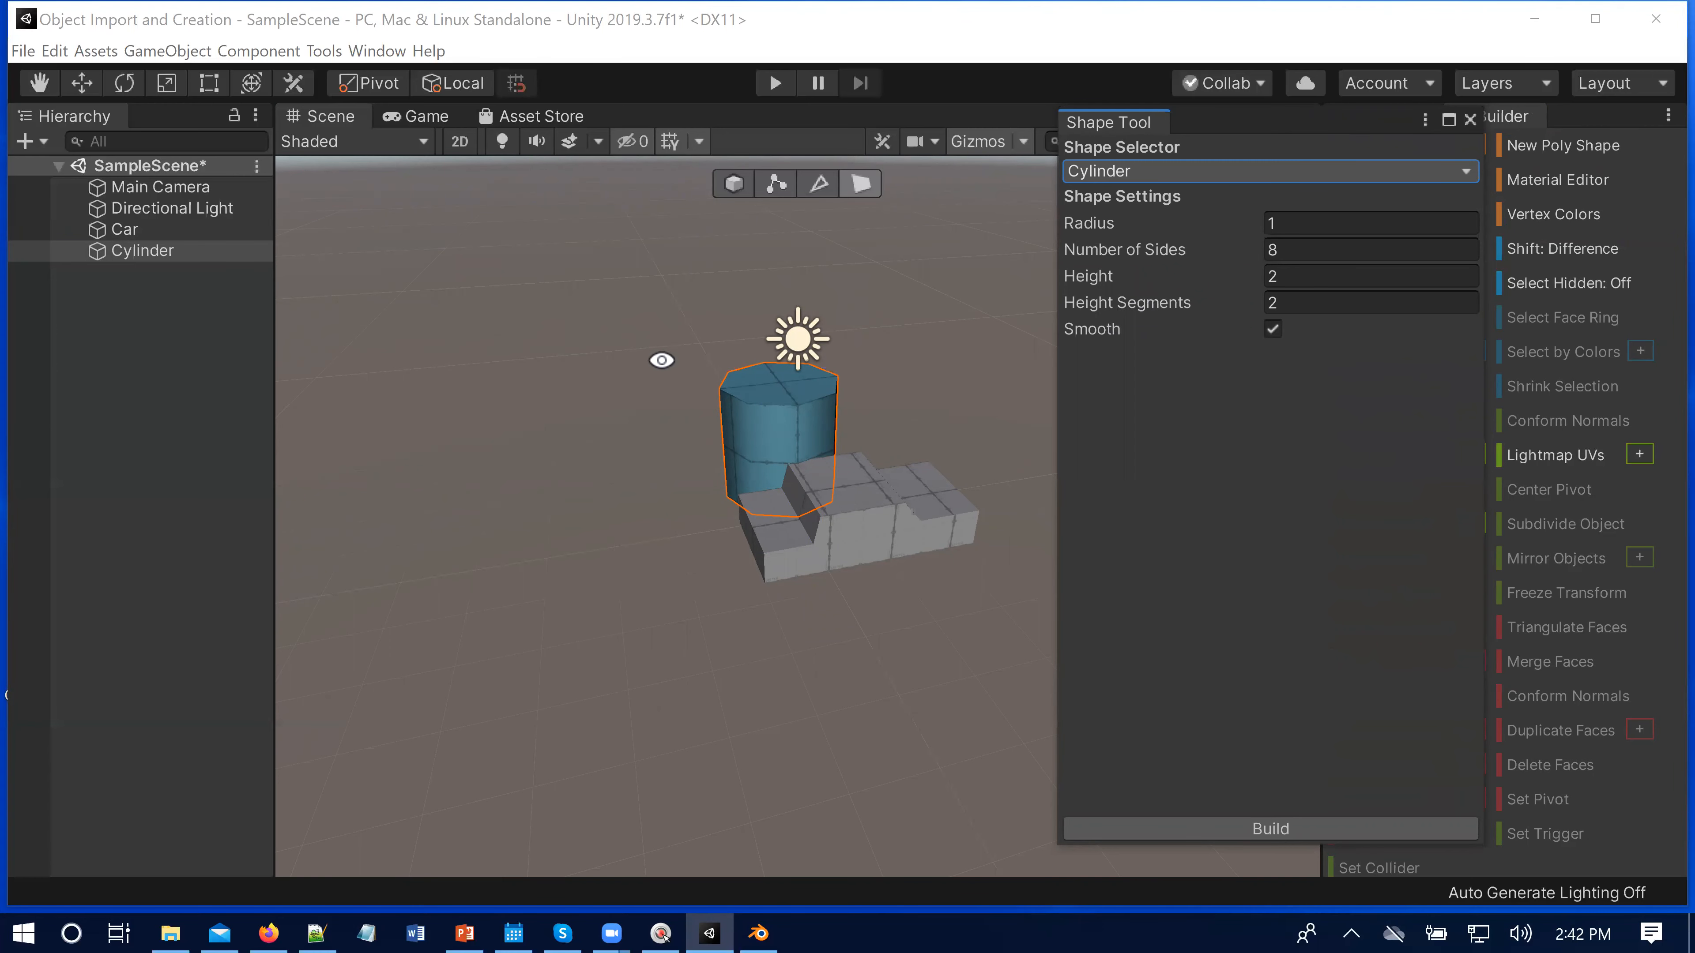
left_click_drag(666, 504, 706, 600, "alt")
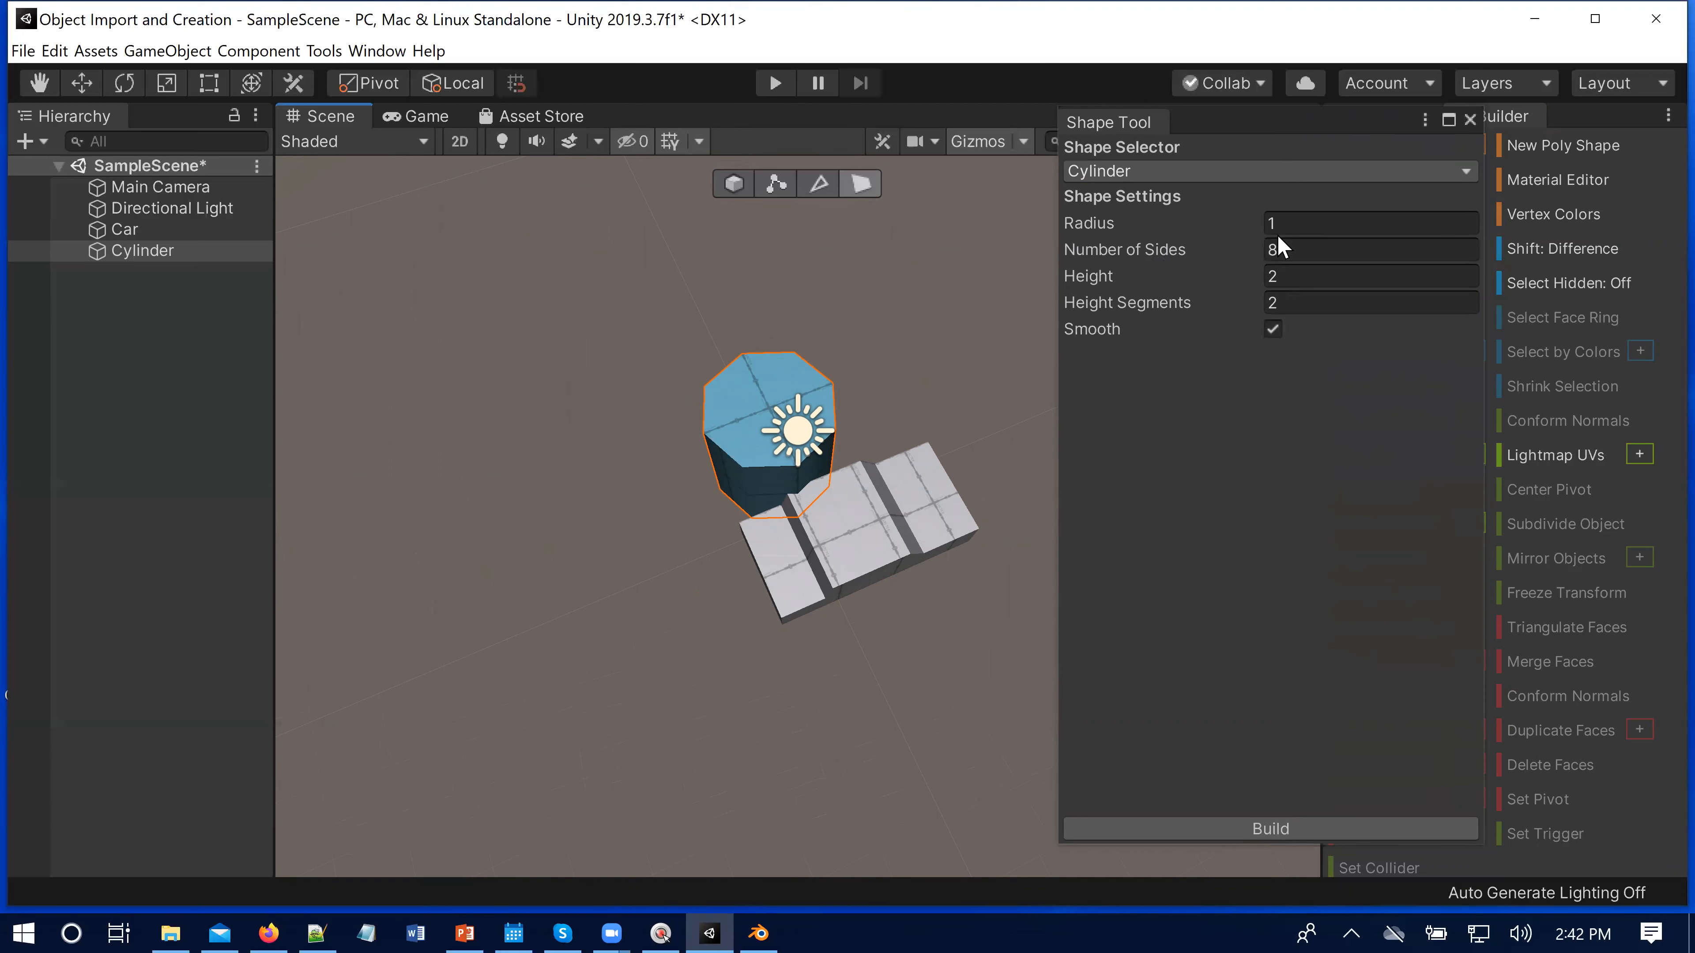
Step: Set the cylinder's number of sides to 16, build it and close the shape settings
left_click(1282, 251)
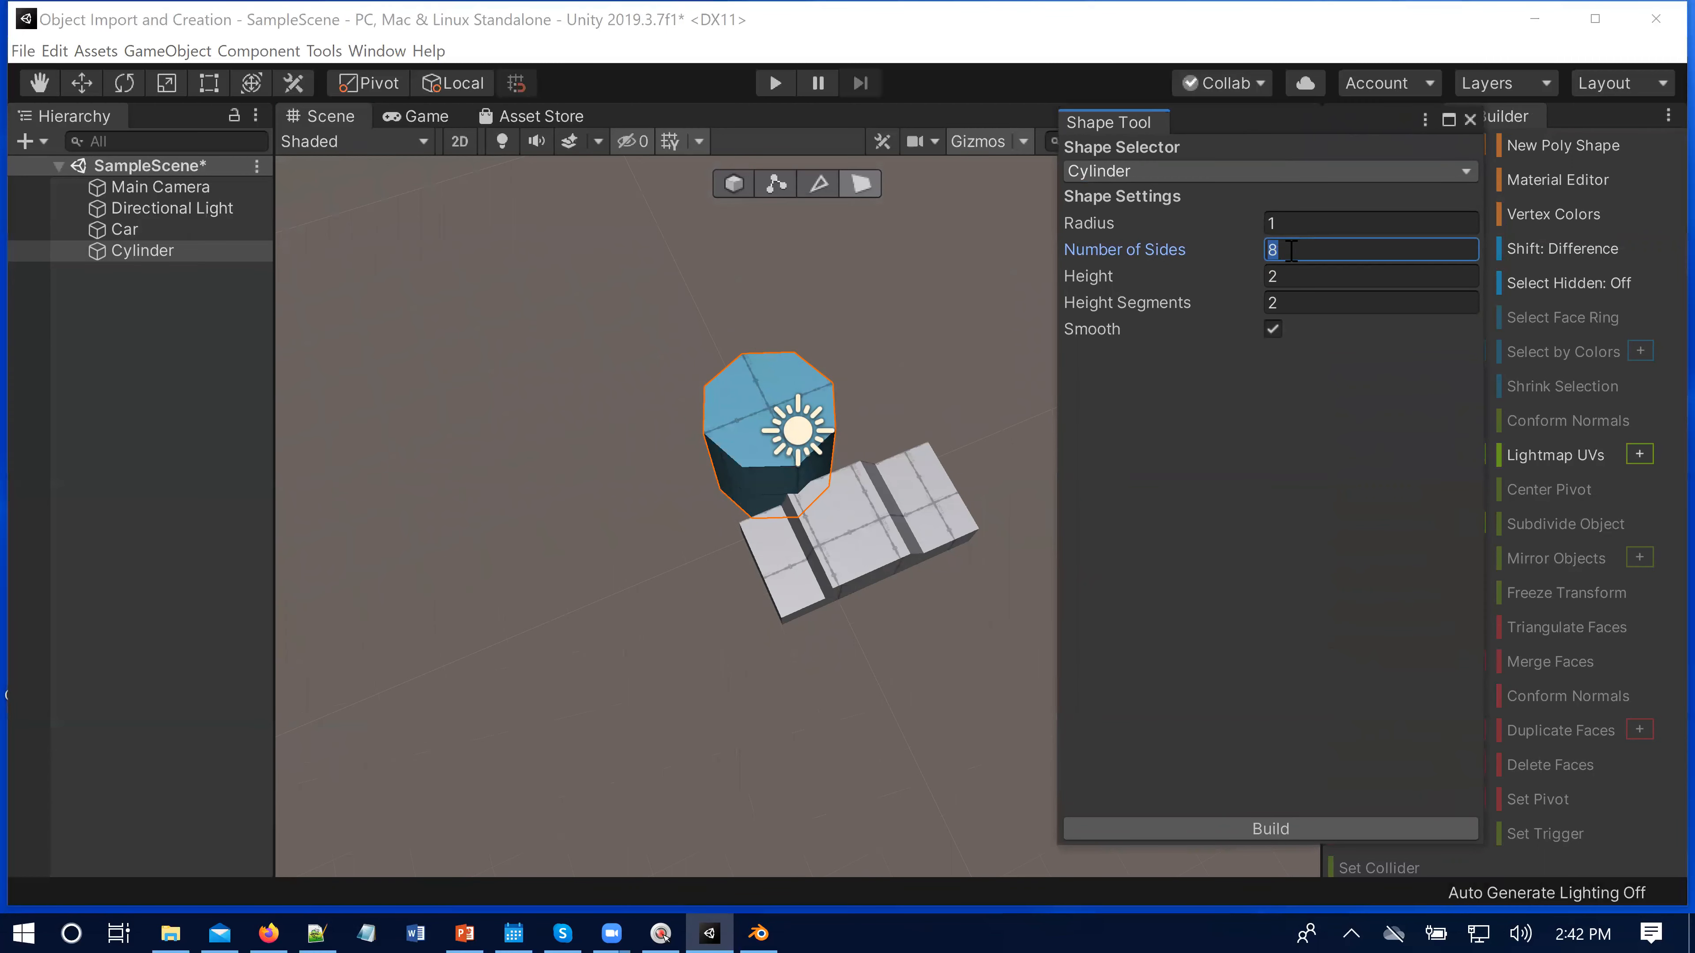
type("16")
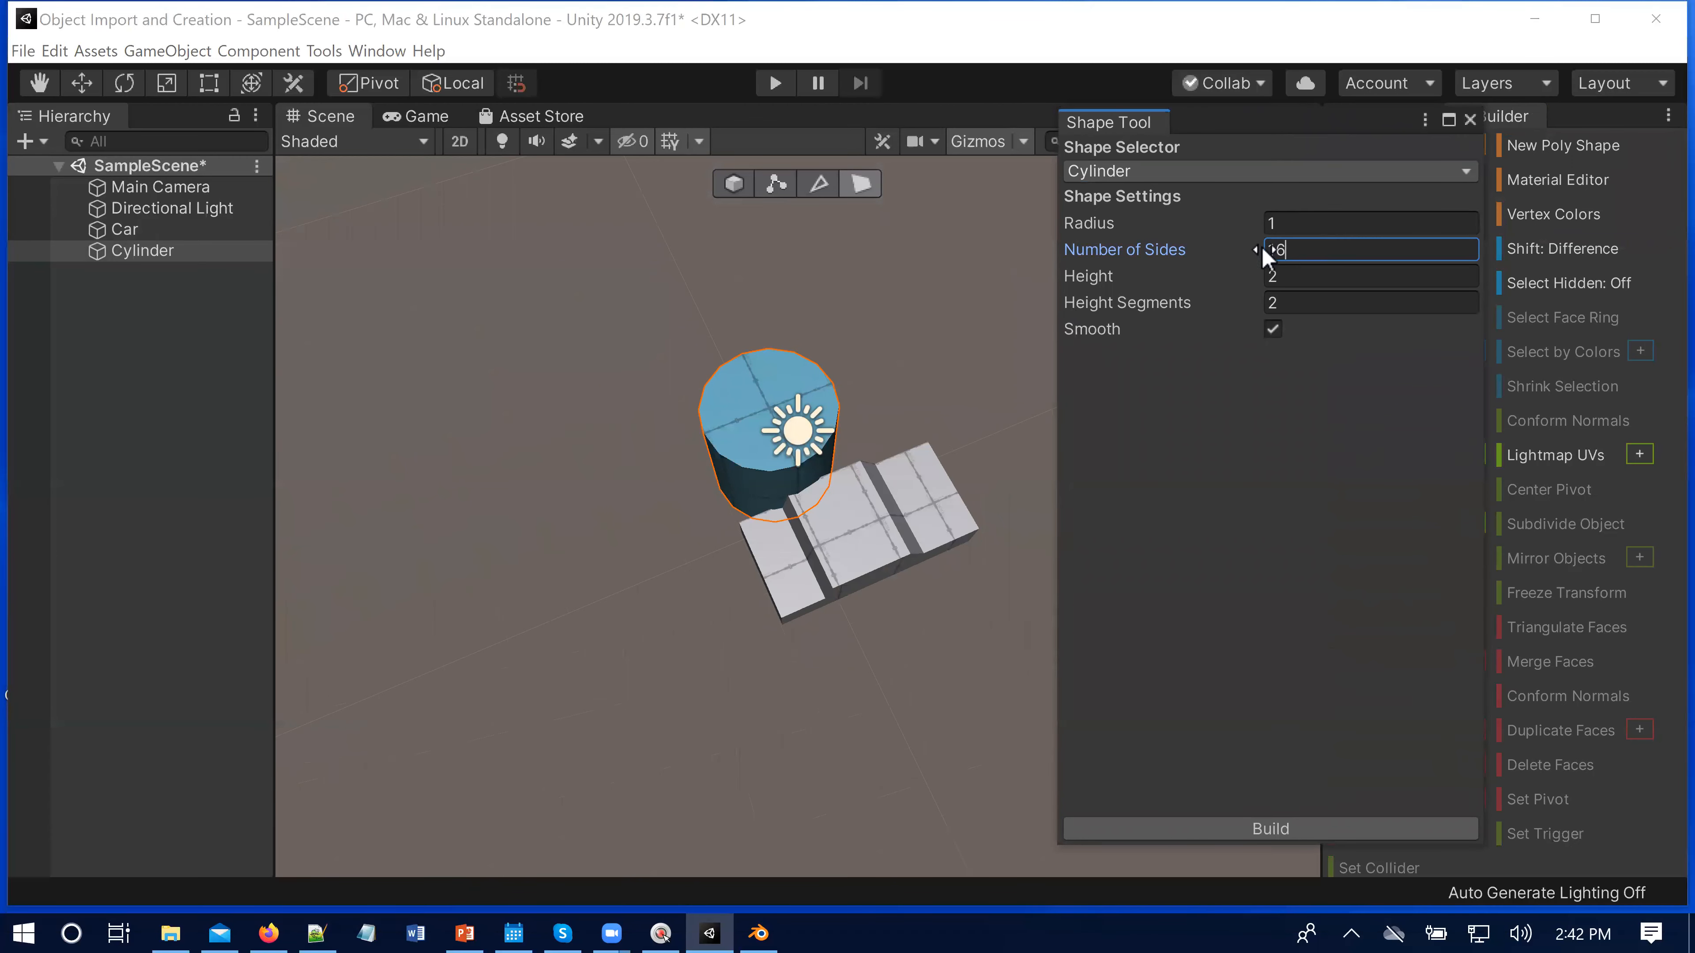
key("BackSpace")
key("BackSpace")
type("32")
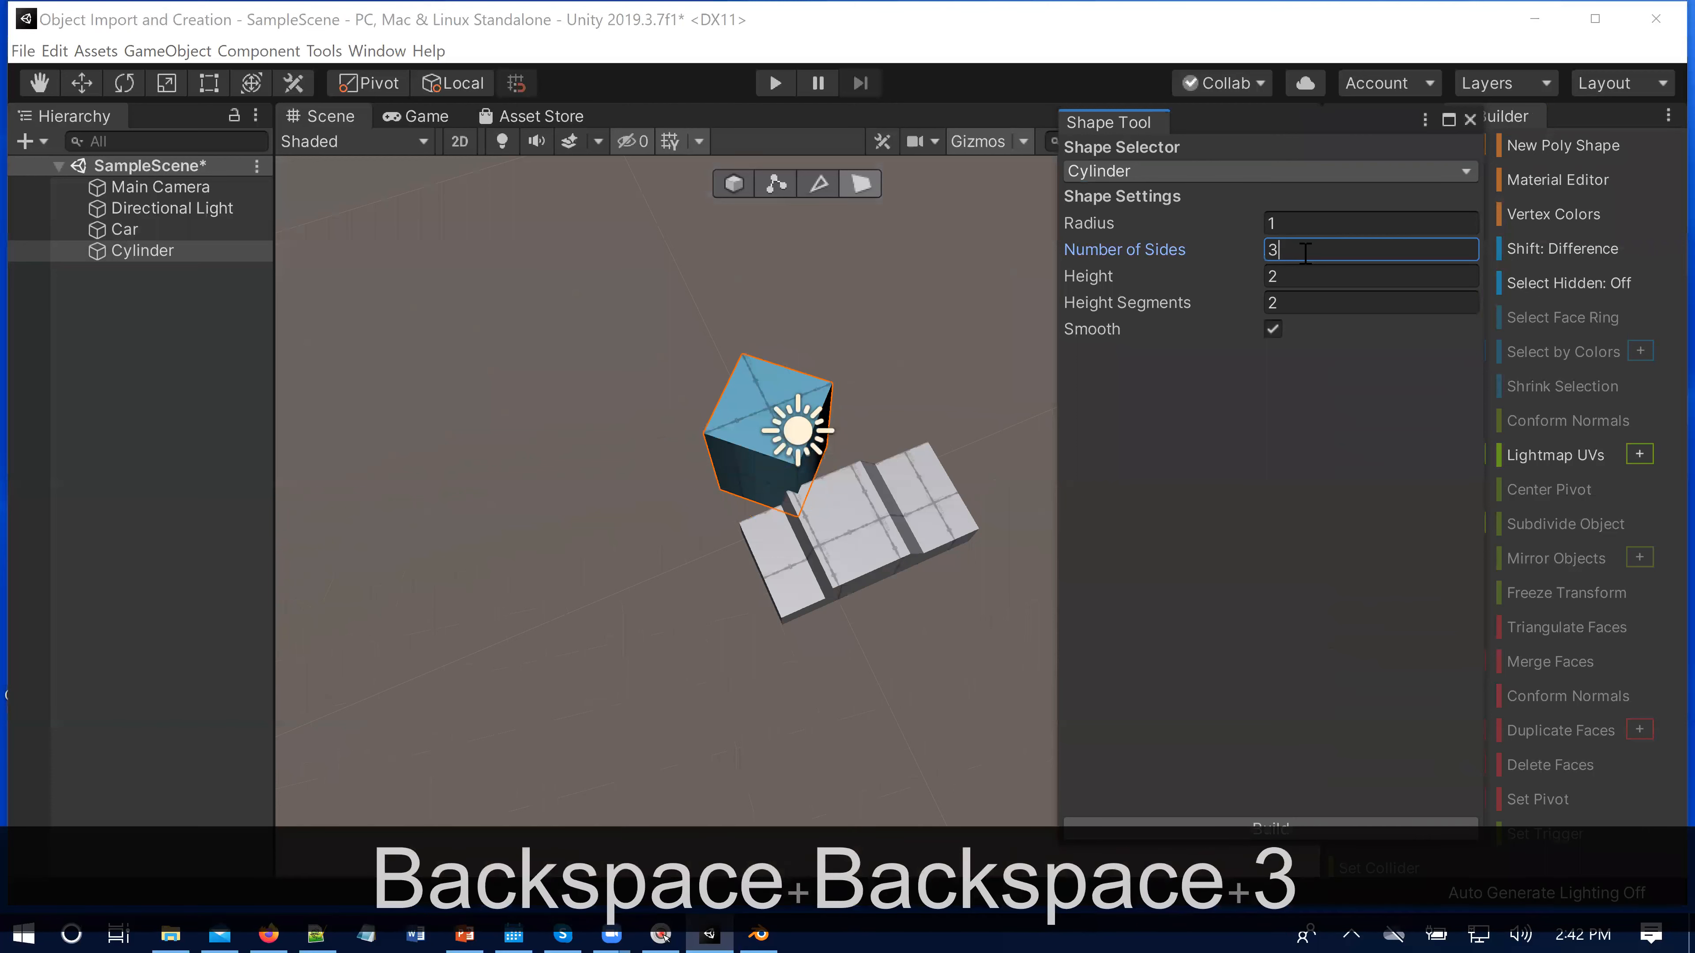
key("BackSpace")
key("BackSpace")
type("16")
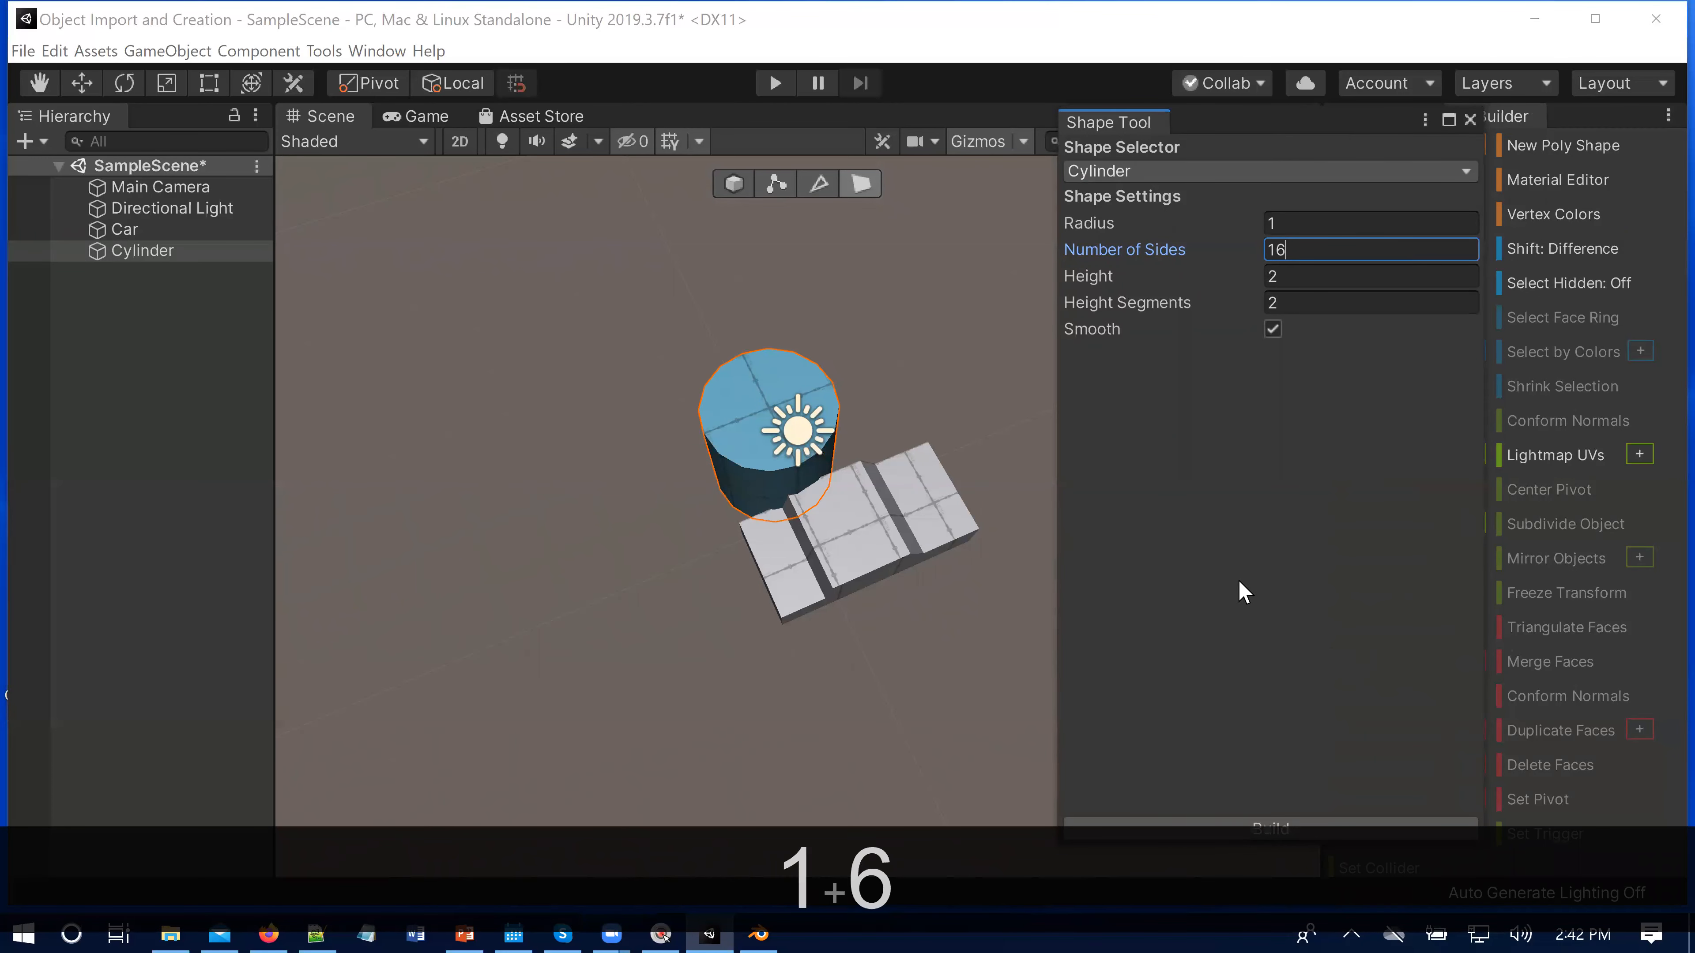
left_click(985, 346)
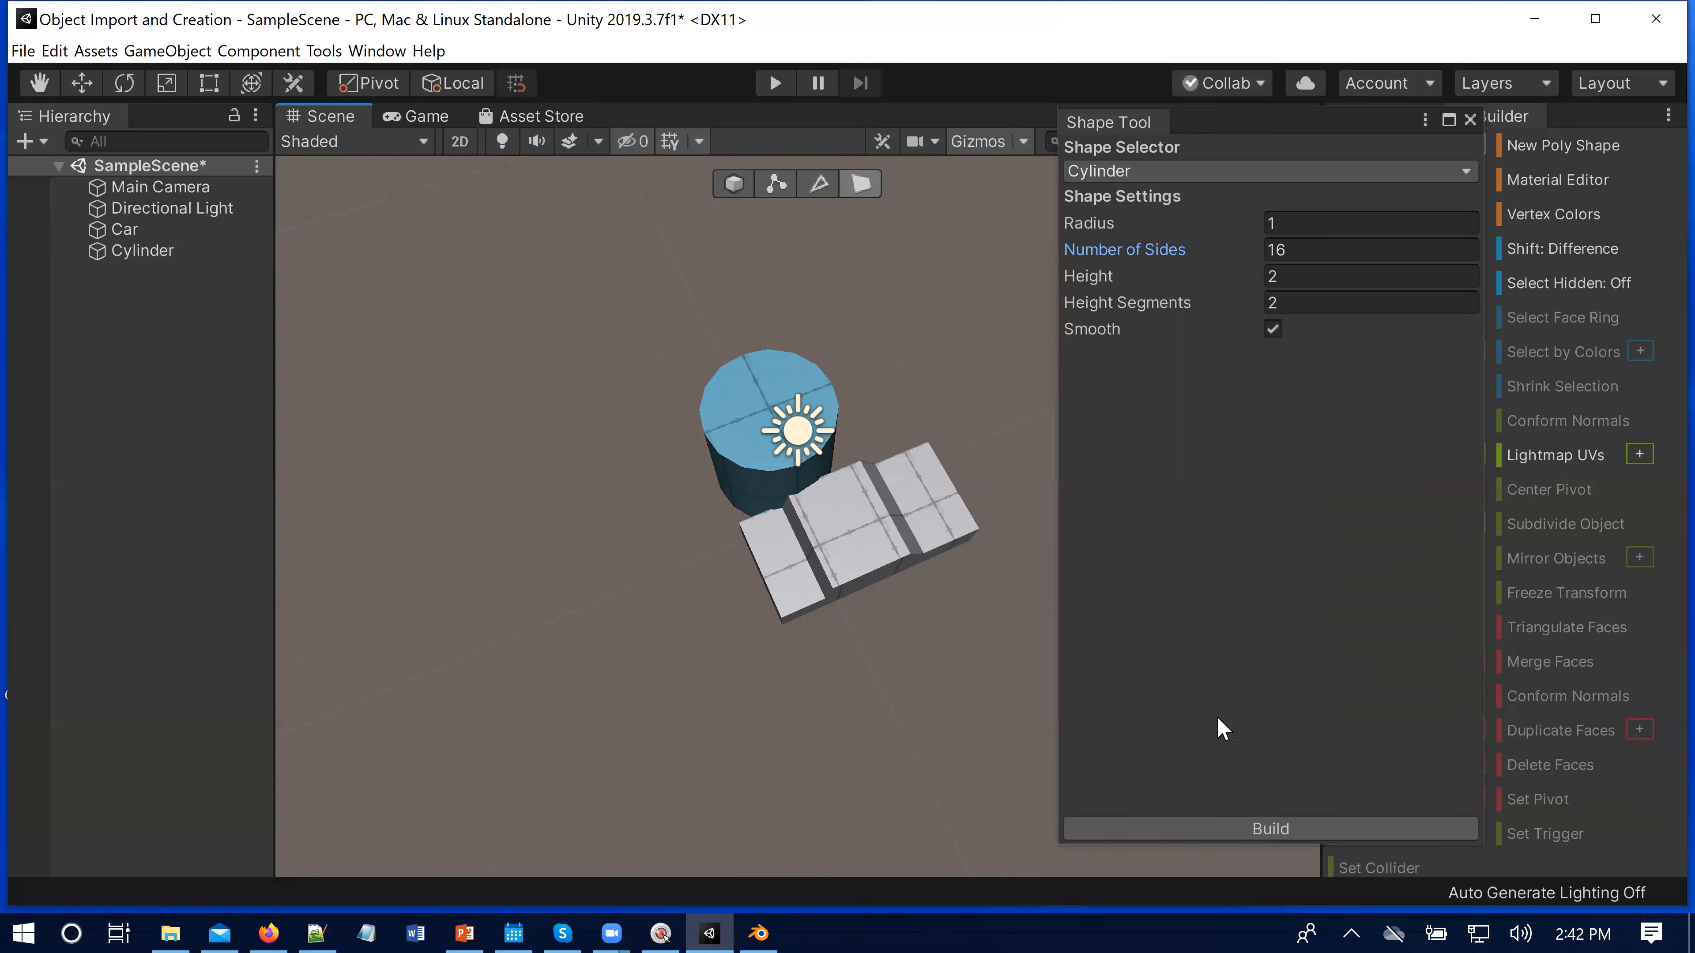
left_click(1227, 828)
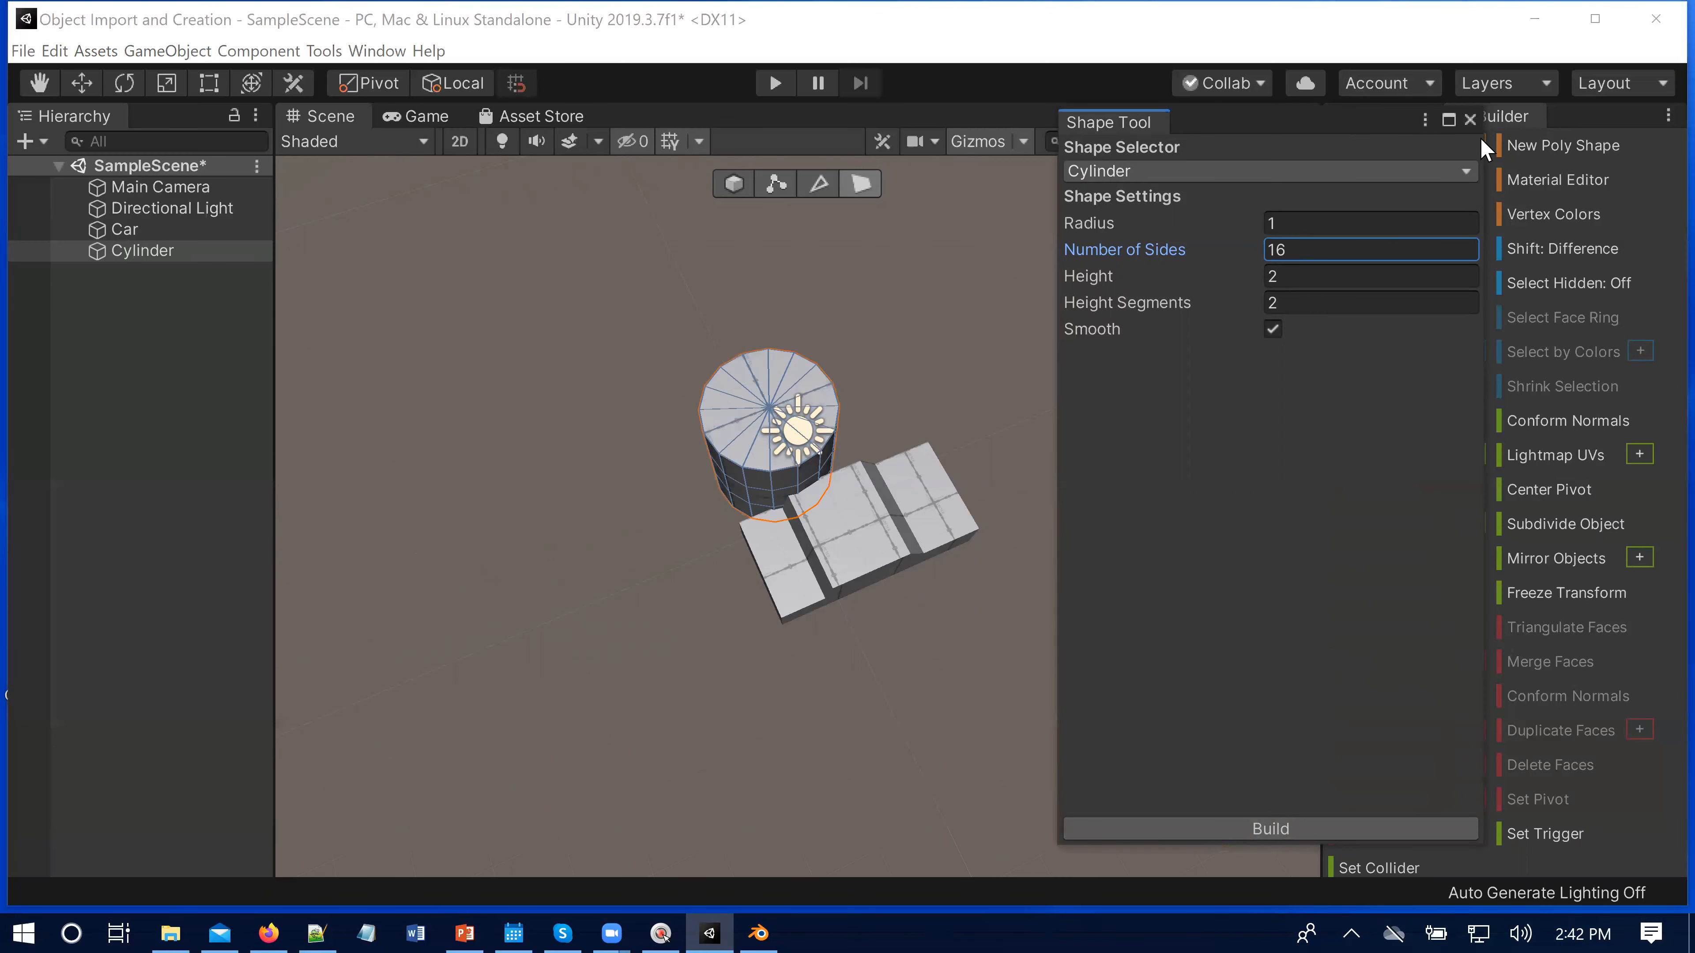
left_click(1469, 118)
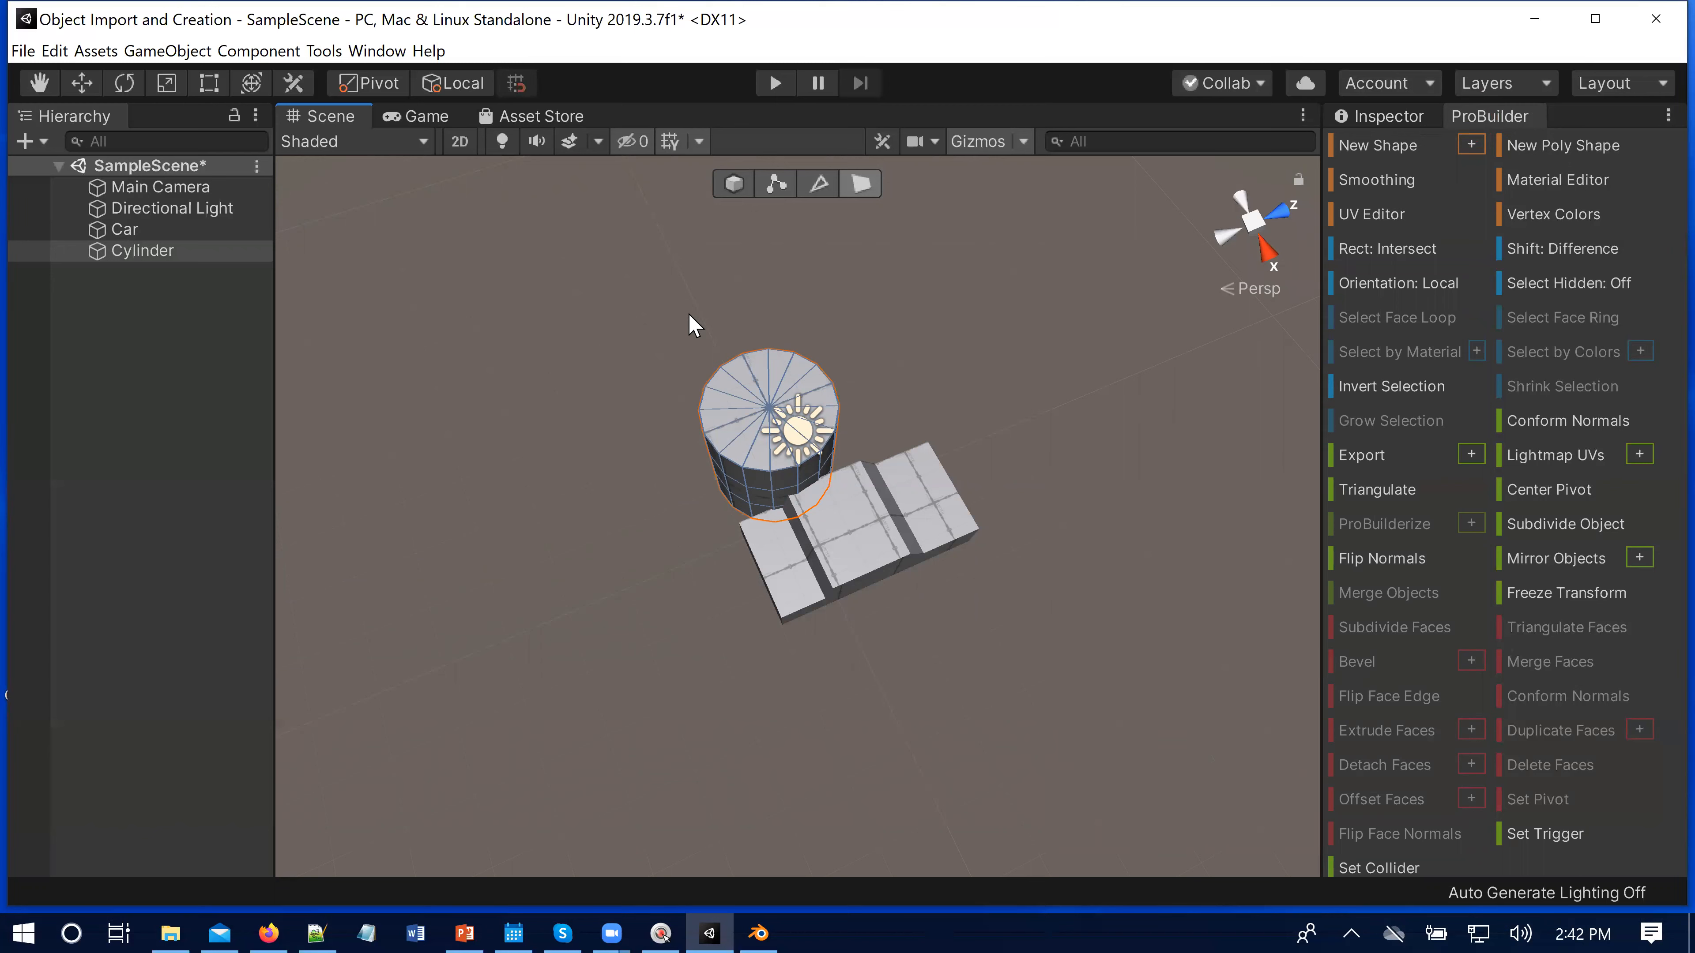
Step: Try rotating a single wedge face on the cylinder's top and undo the rotation
left_click(739, 377)
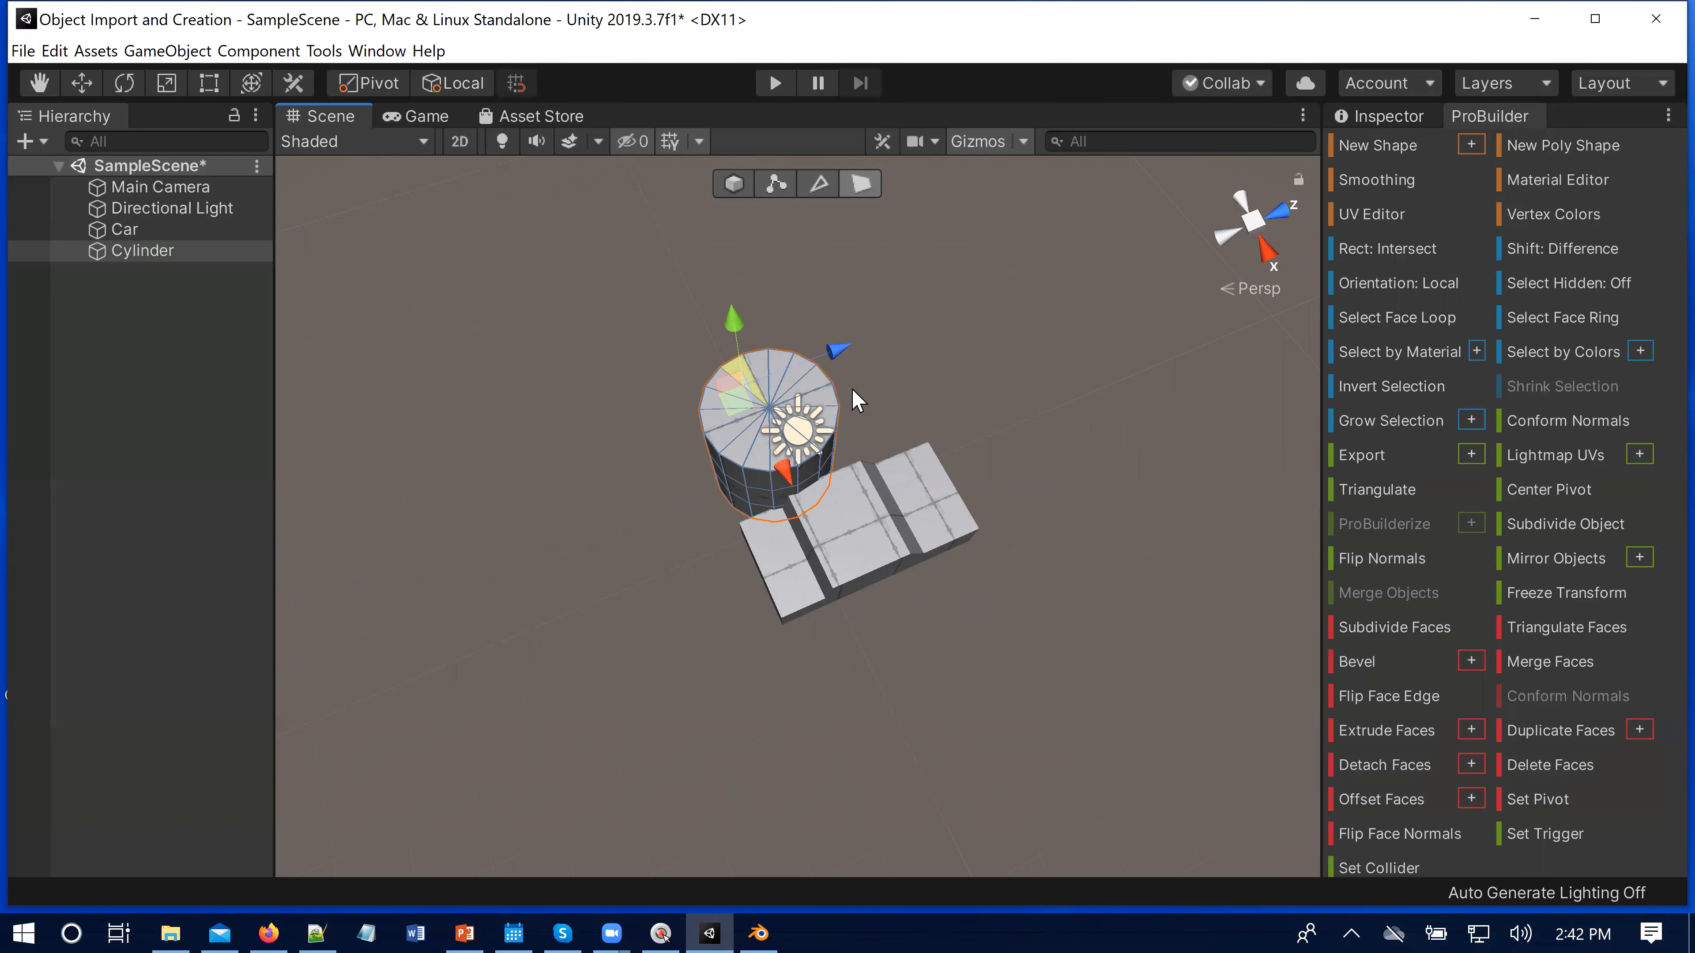
scroll(853, 591, "up", 1)
scroll(853, 591, "up", 2)
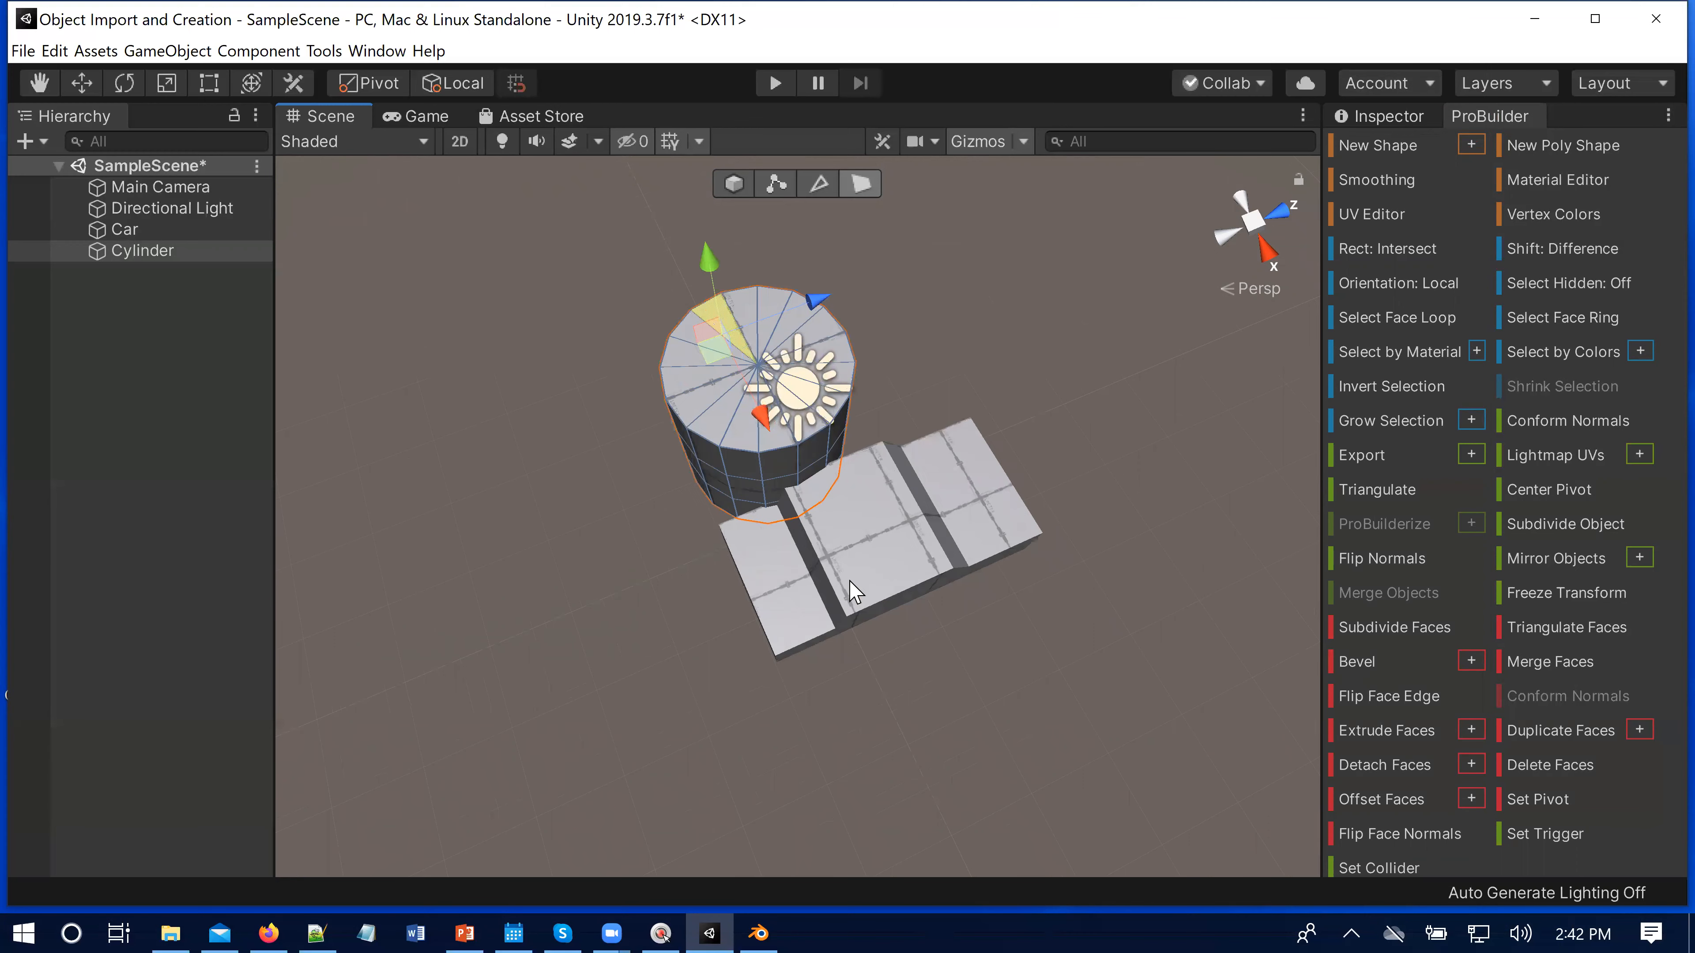
scroll(848, 575, "down", 2)
scroll(847, 575, "down", 3)
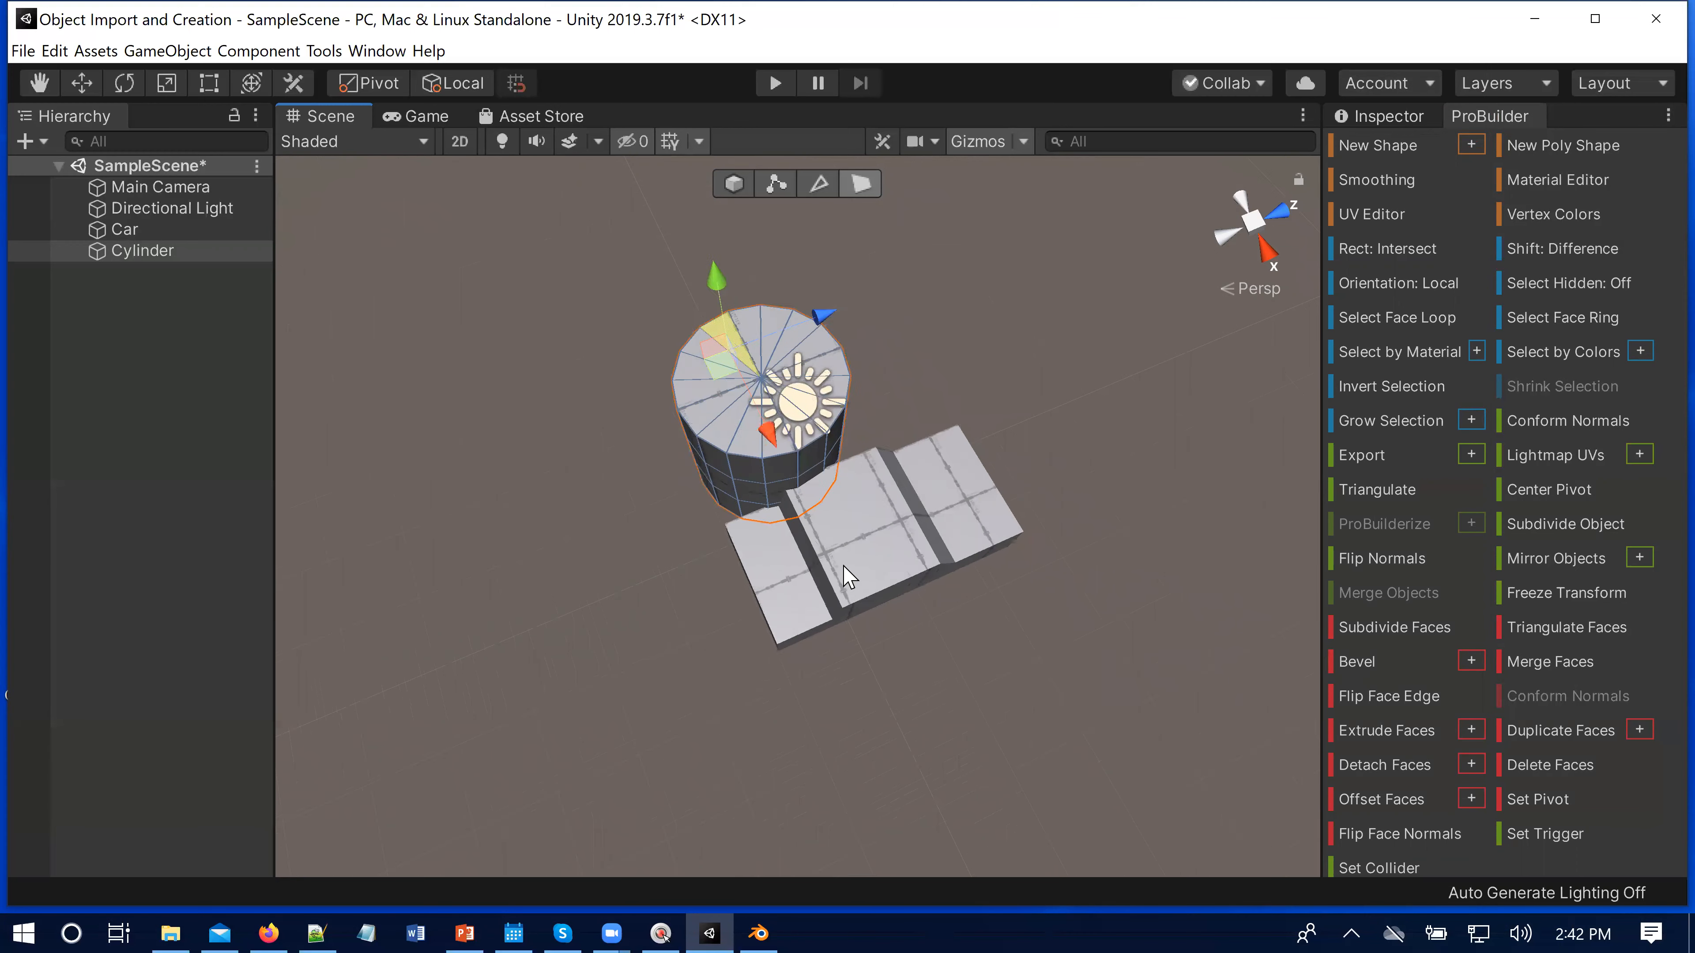
scroll(847, 575, "up", 2)
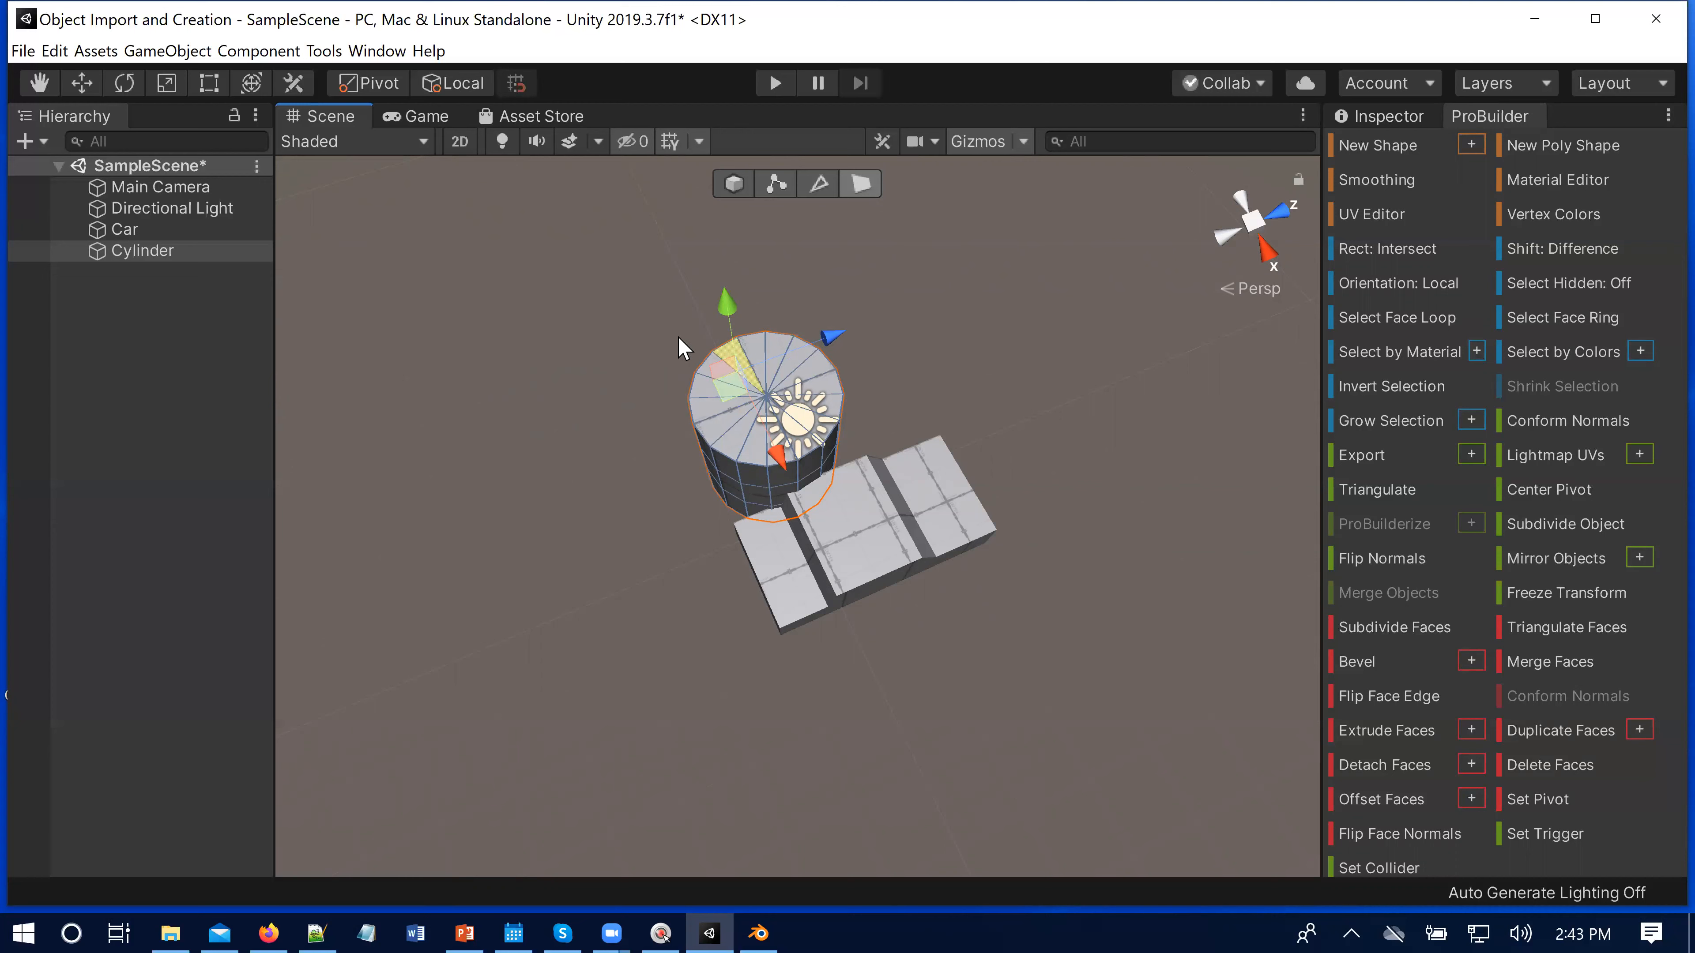
left_click(1415, 119)
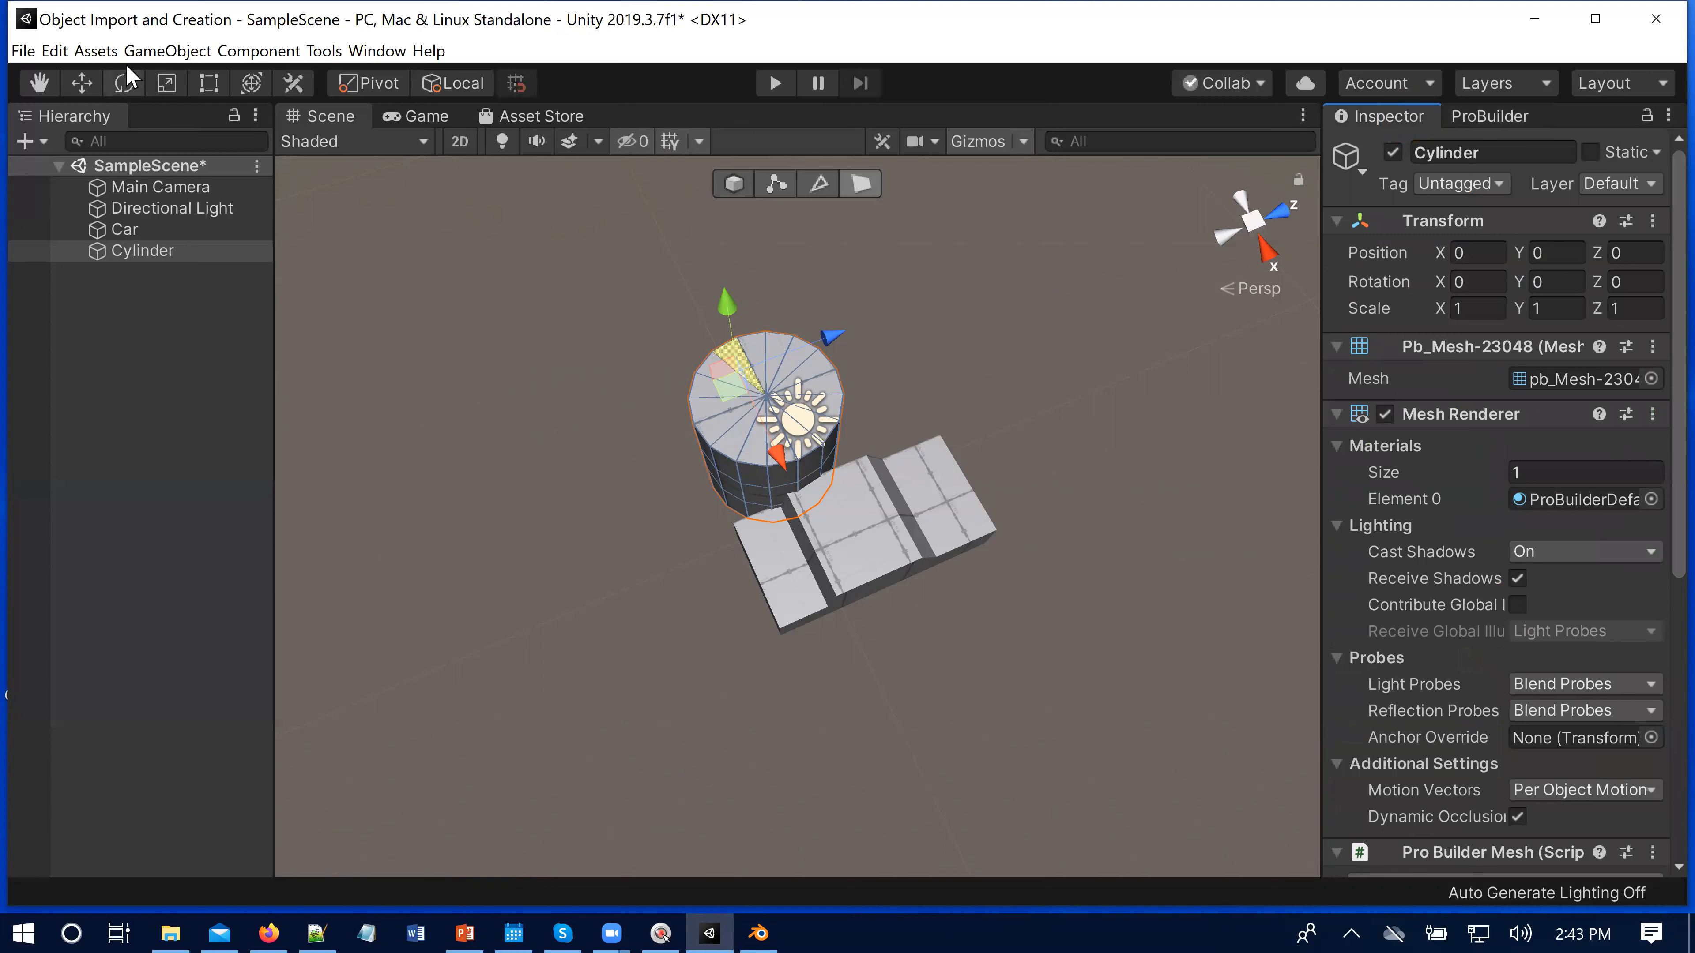
left_click(124, 83)
left_click_drag(687, 319, 807, 307)
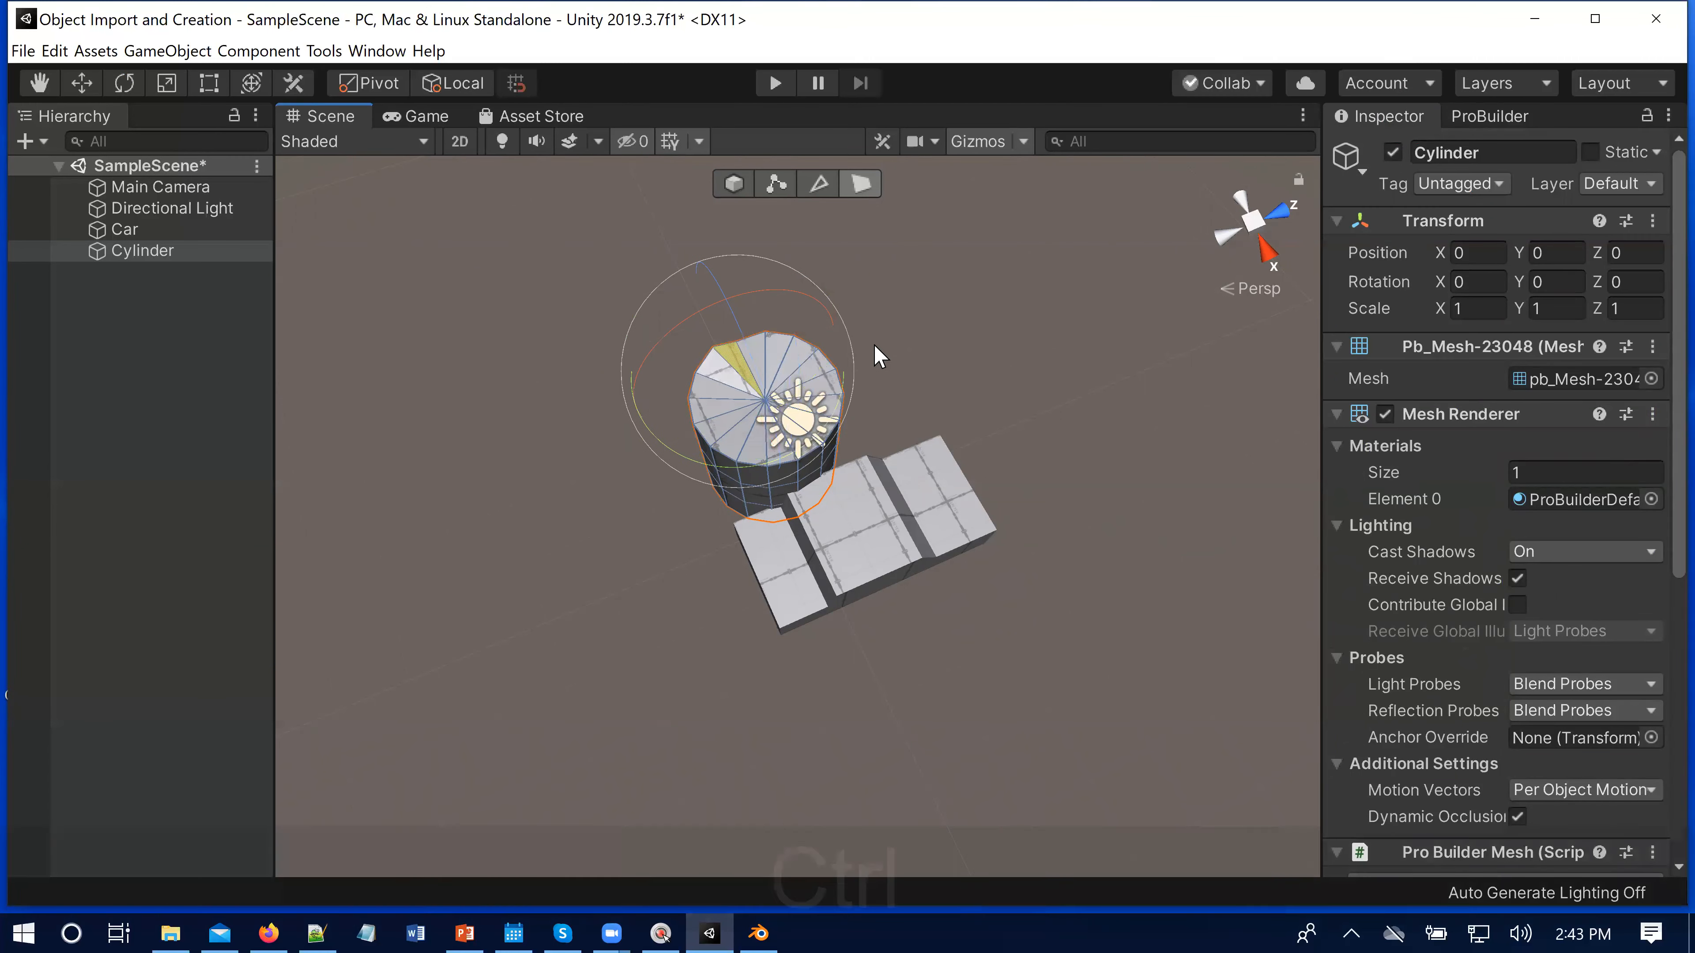
key("ctrl+z")
Step: Rotate the whole cylinder 90 degrees about the X axis in object selection mode and undo the rotation
left_click(736, 185)
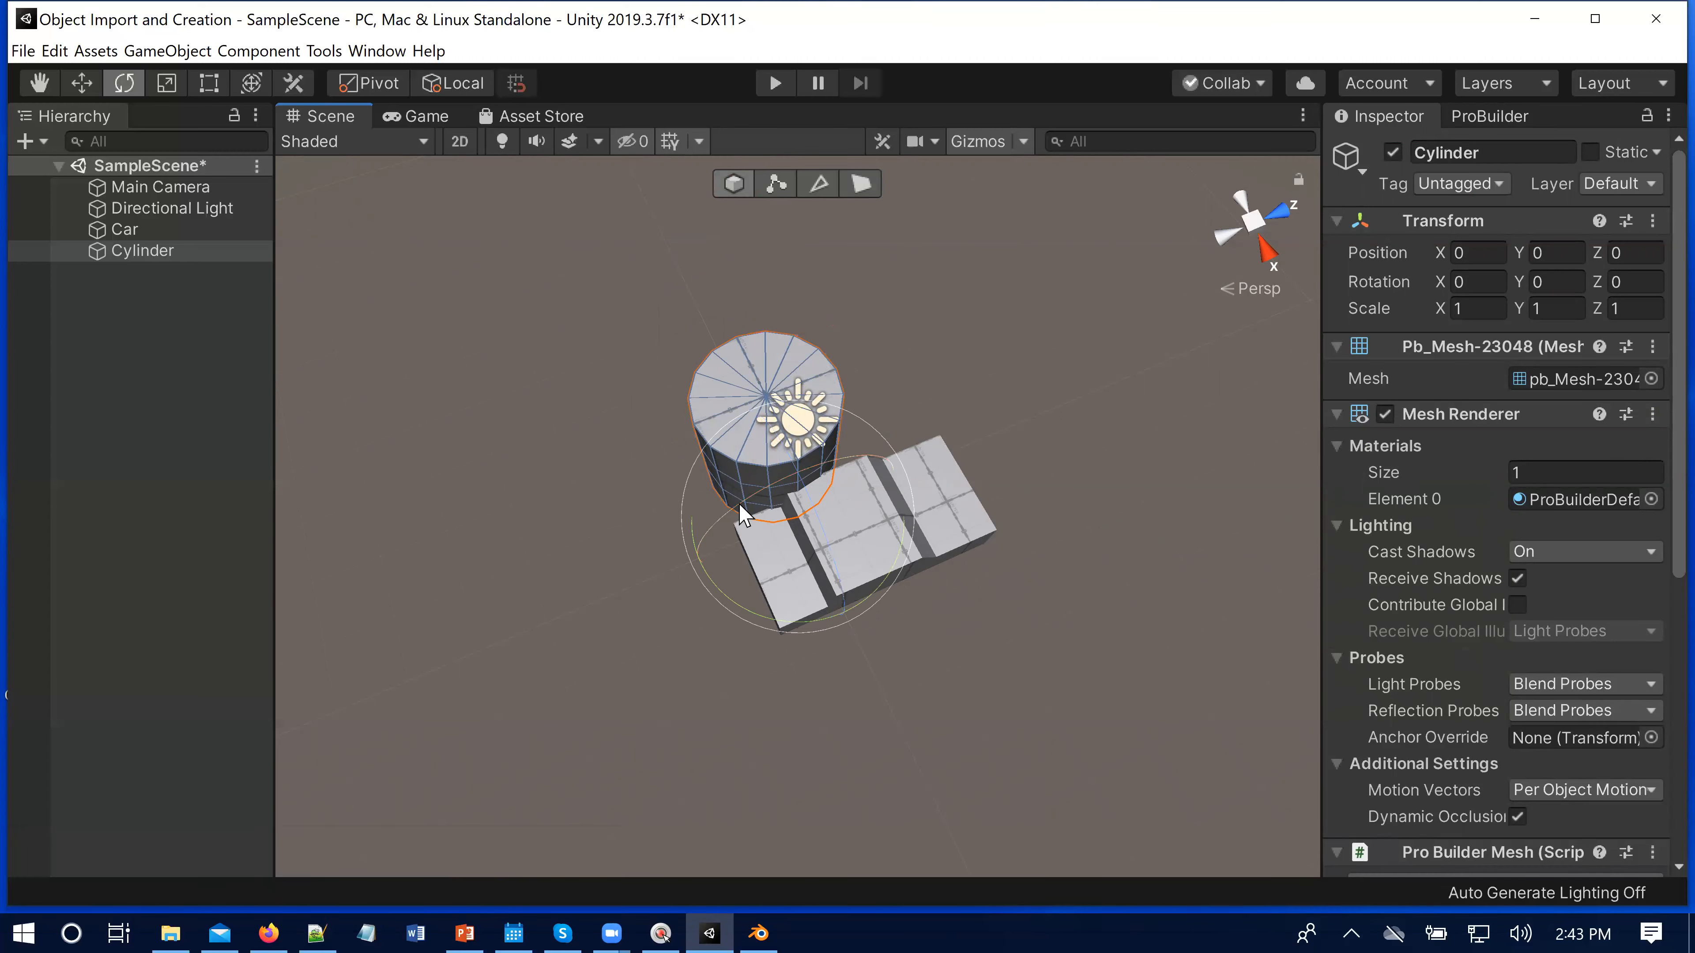
left_click_drag(752, 508, 1120, 463)
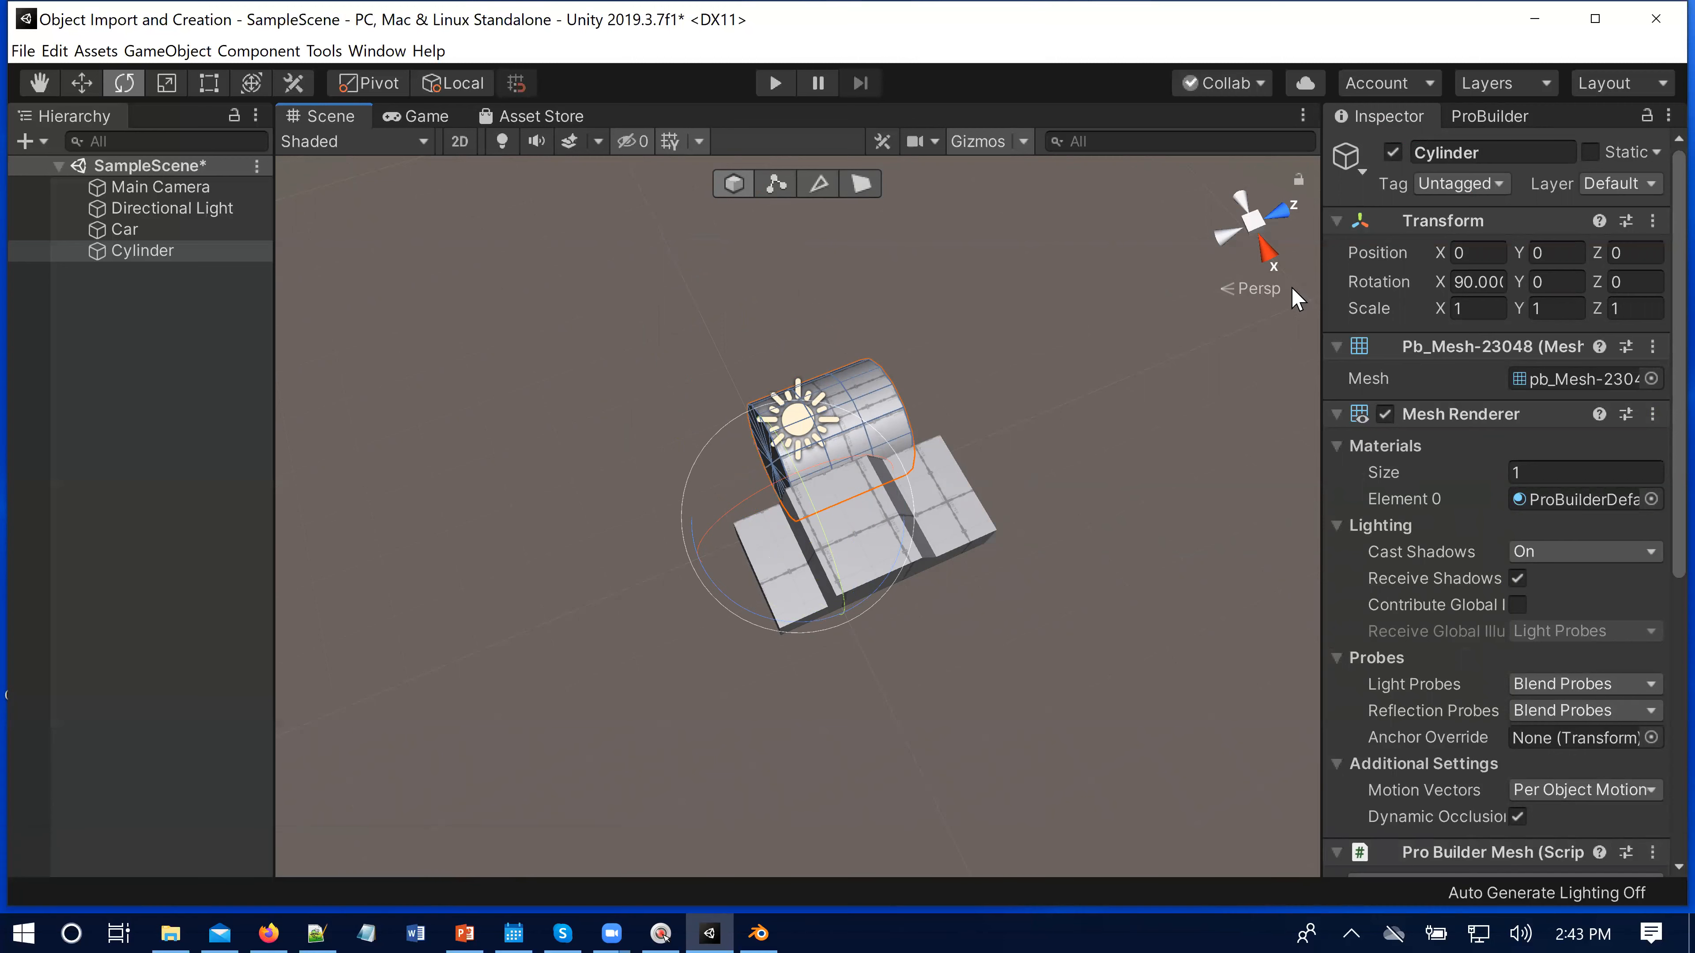
left_click(1653, 221)
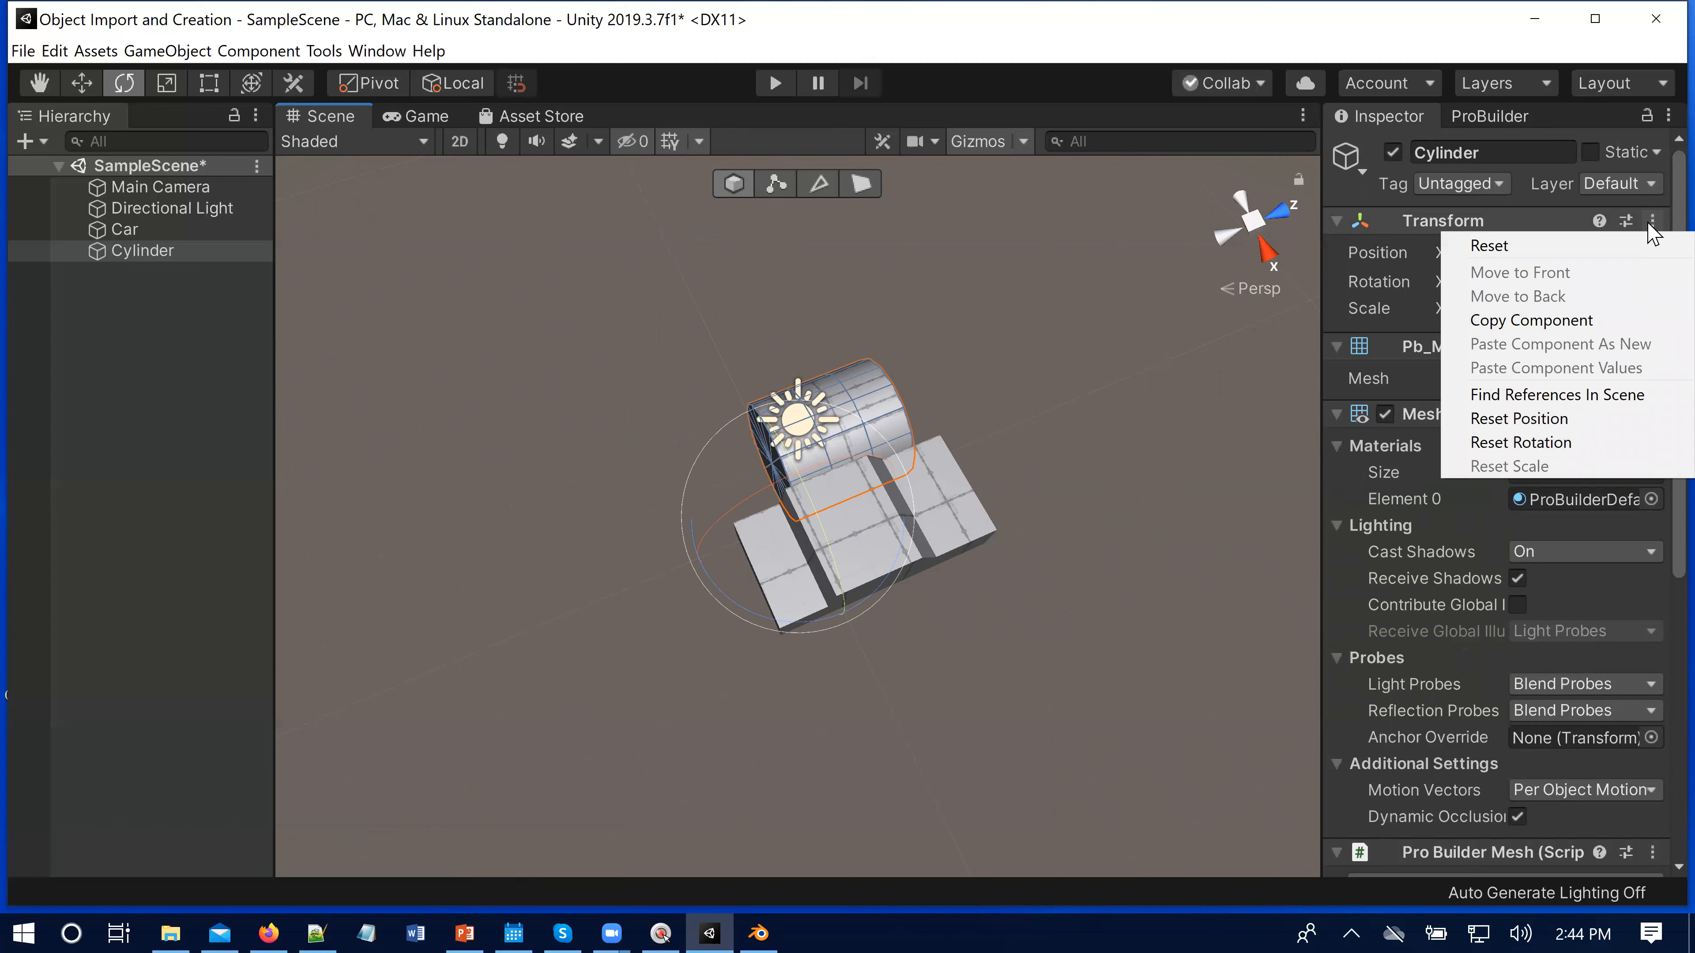
left_click(1504, 220)
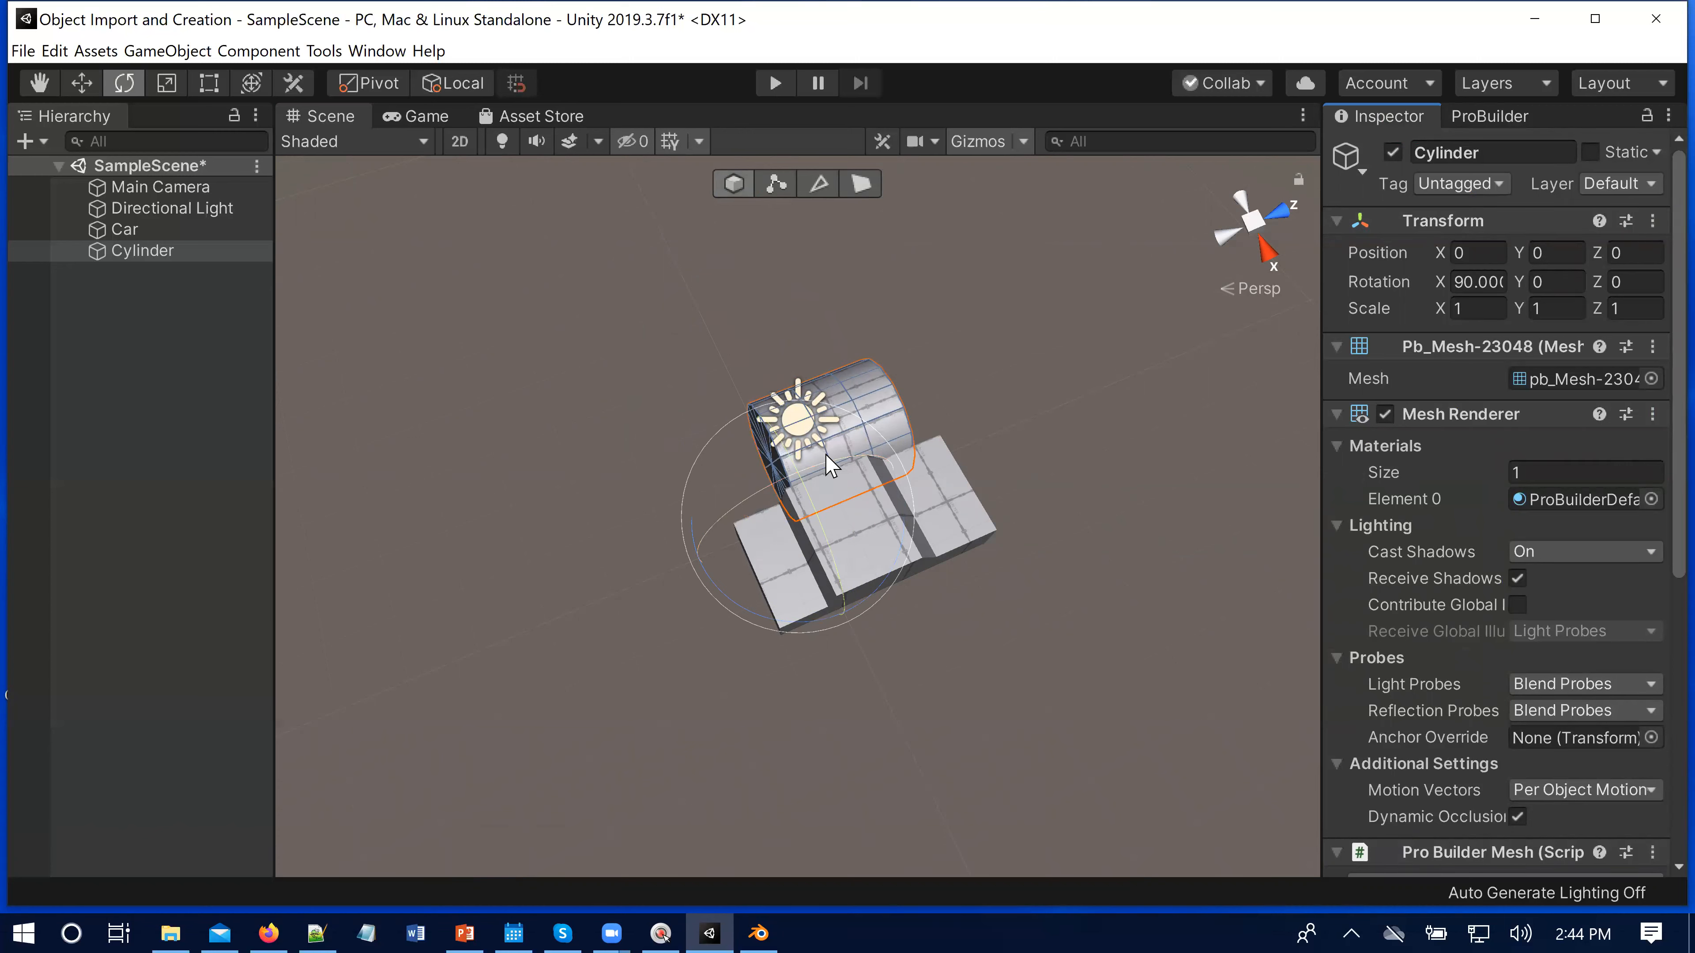
key("ctrl")
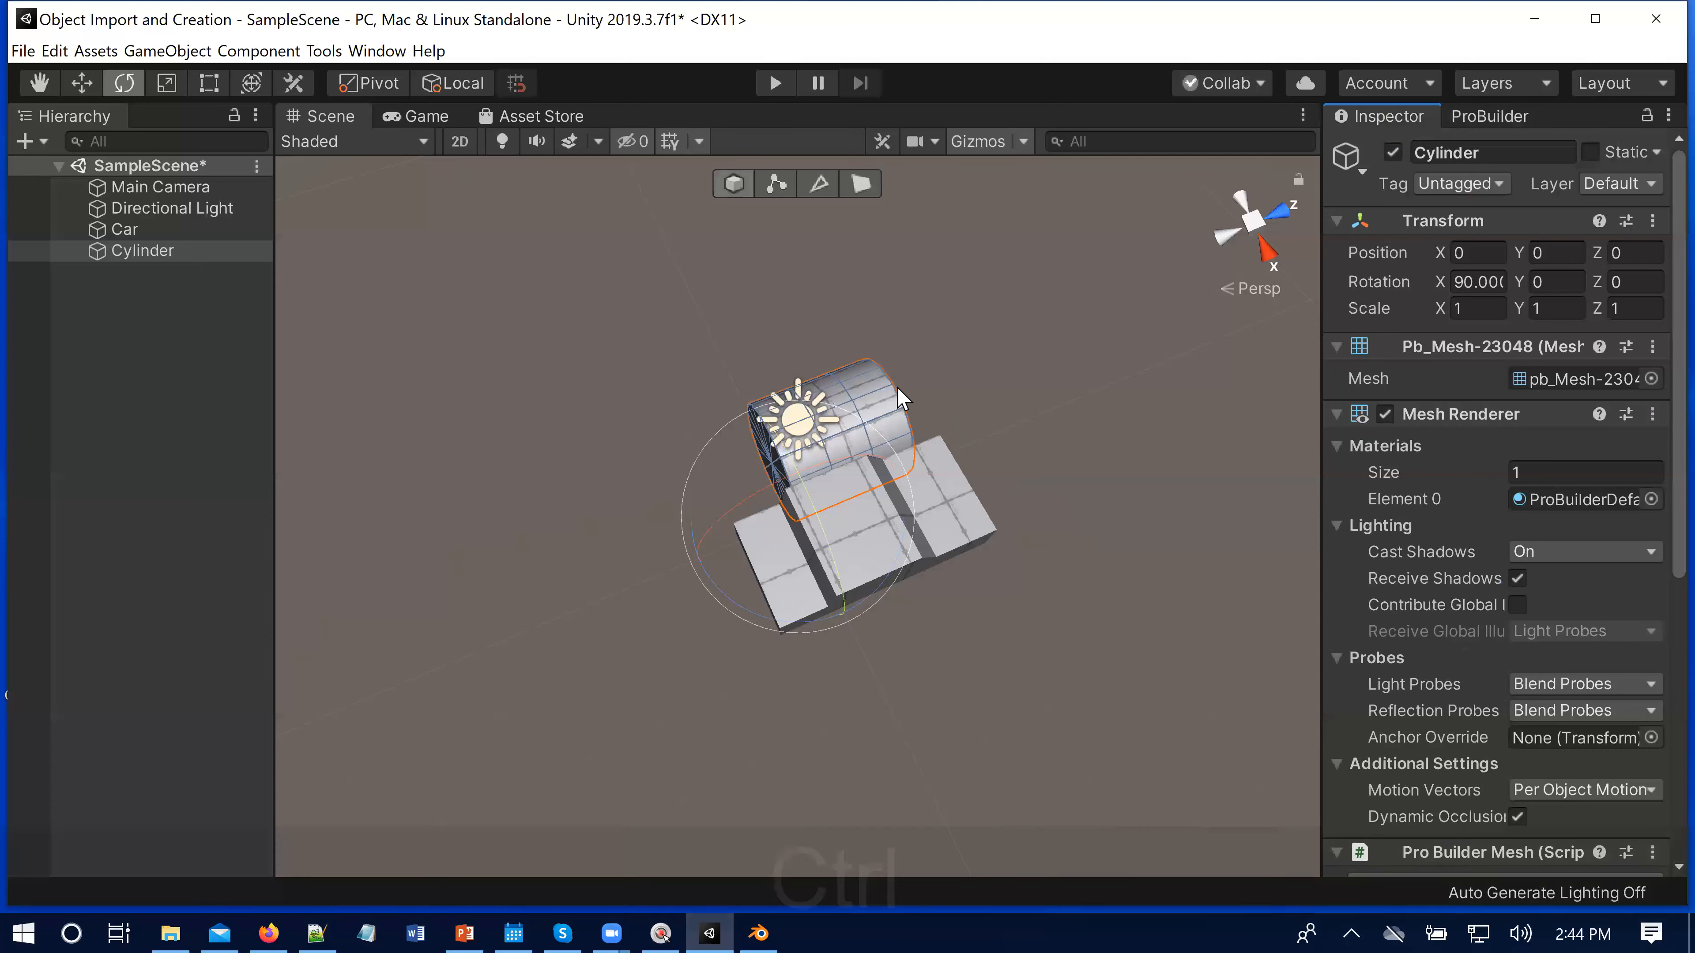
key("ctrl+z")
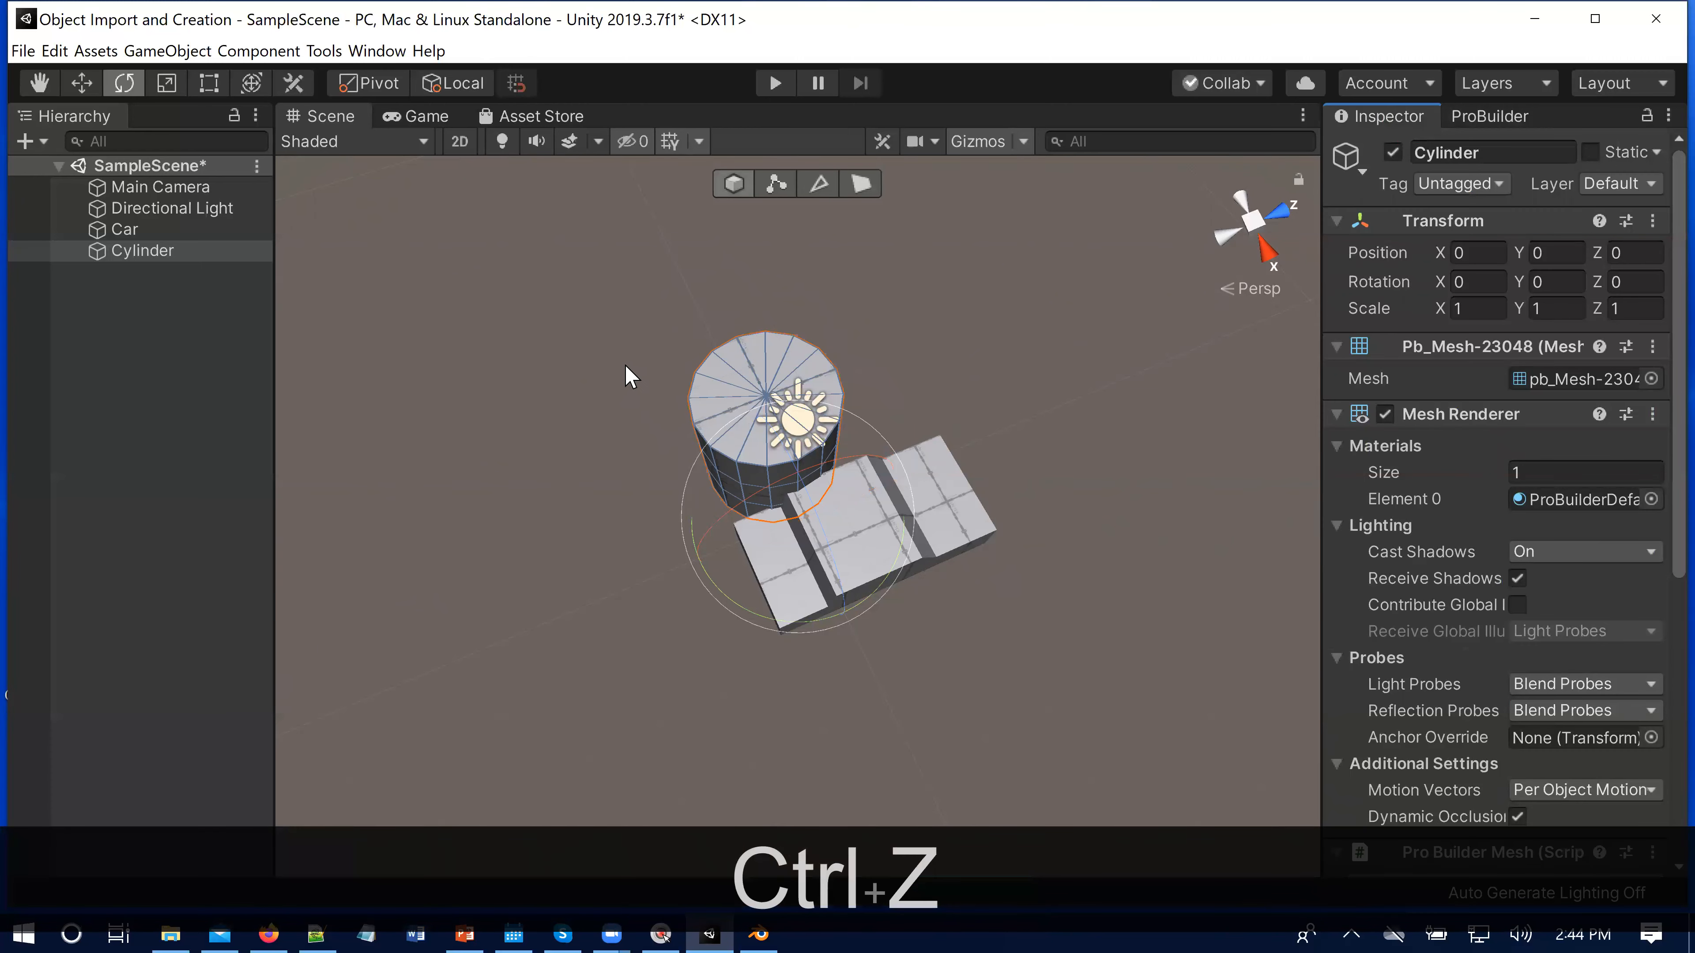
Step: Select two adjacent wedge faces on the cylinder's top in face selection mode with the Move tool active
key("alt")
left_click_drag(741, 420, 634, 537, "alt")
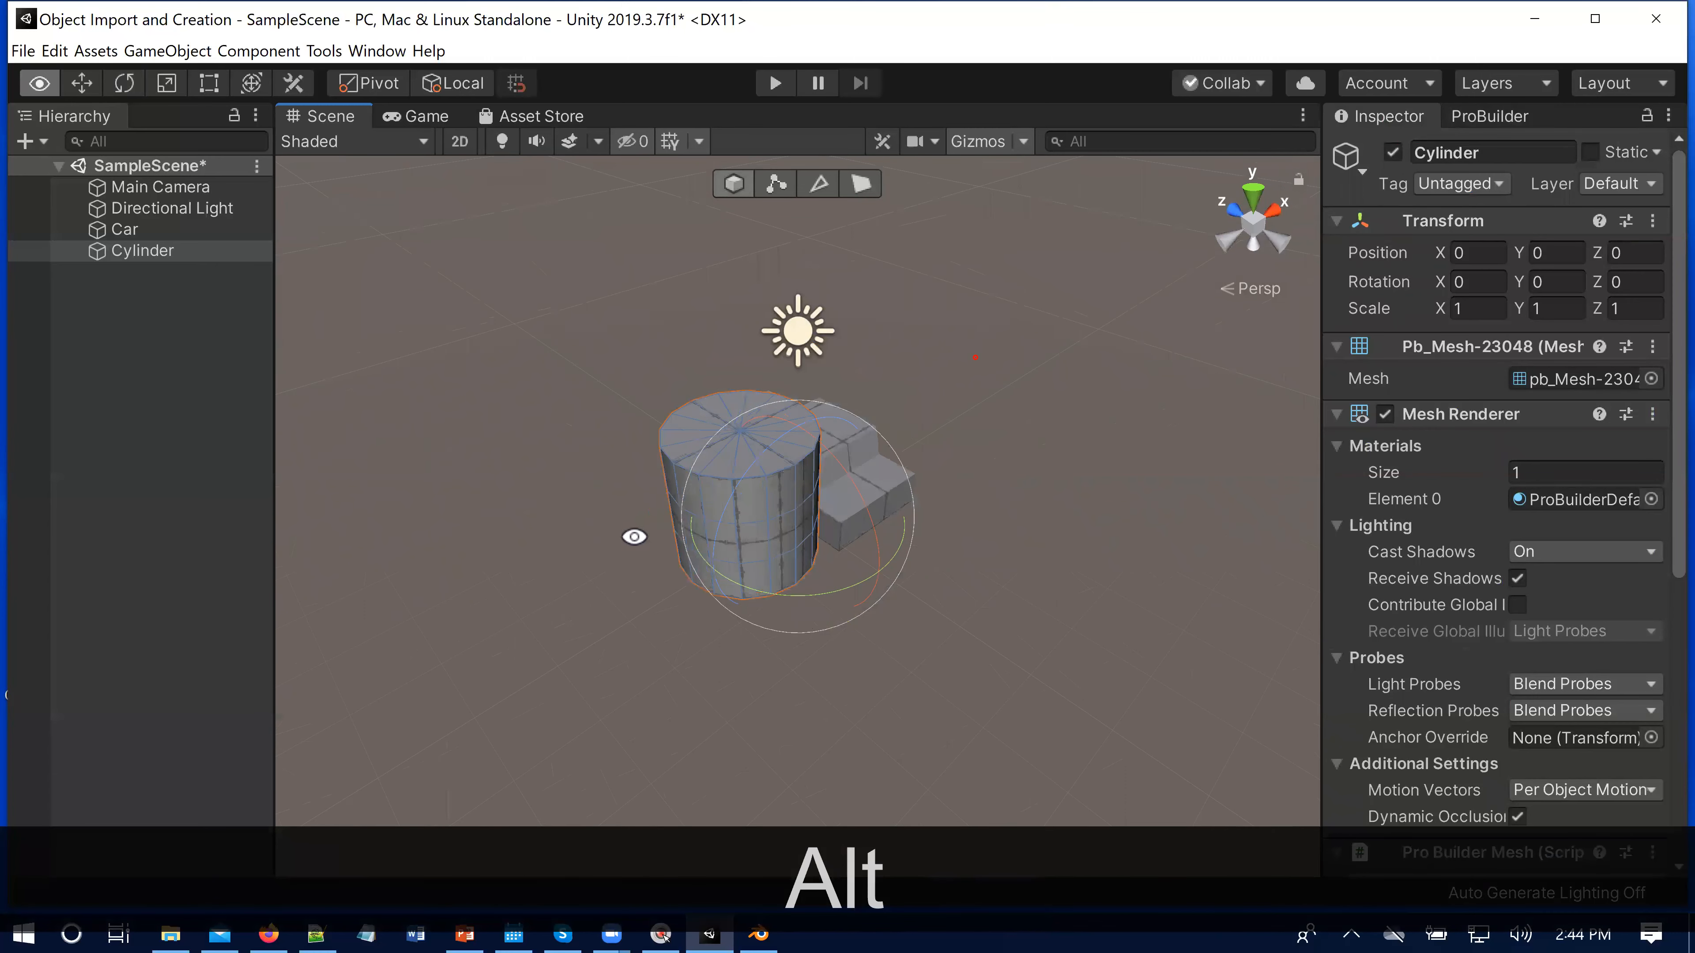
left_click_drag(866, 390, 1034, 419, "alt")
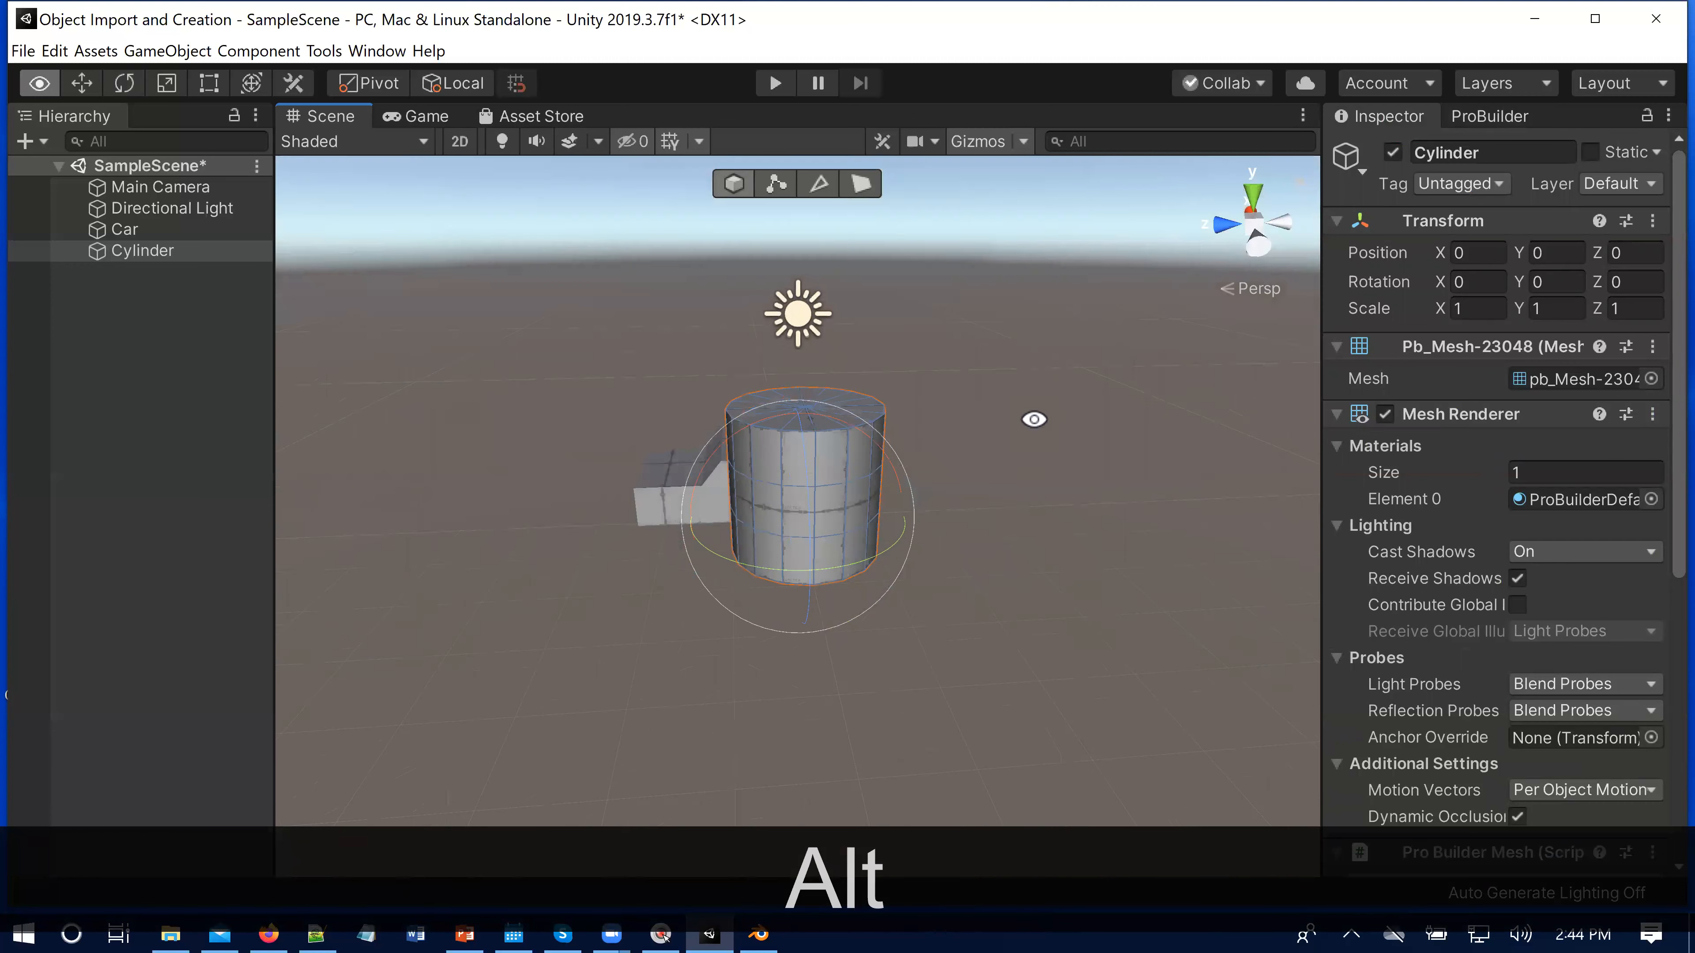
scroll(1027, 427, "down", 4)
scroll(820, 468, "up", 3)
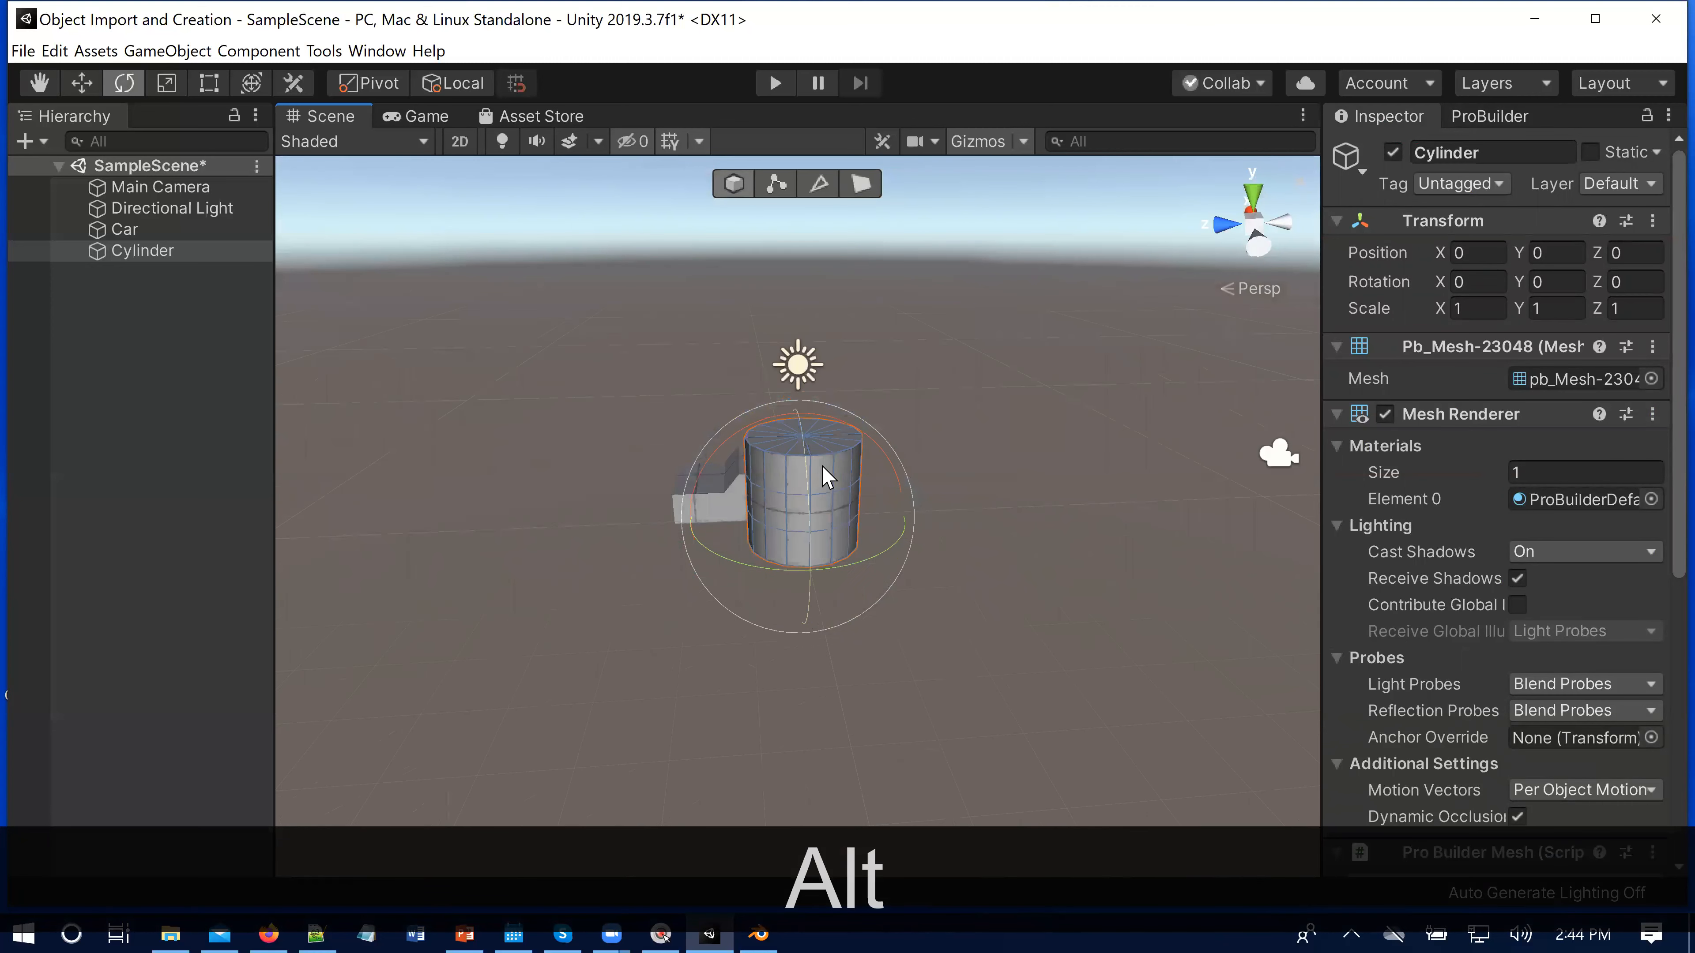
left_click_drag(817, 454, 843, 525, "alt")
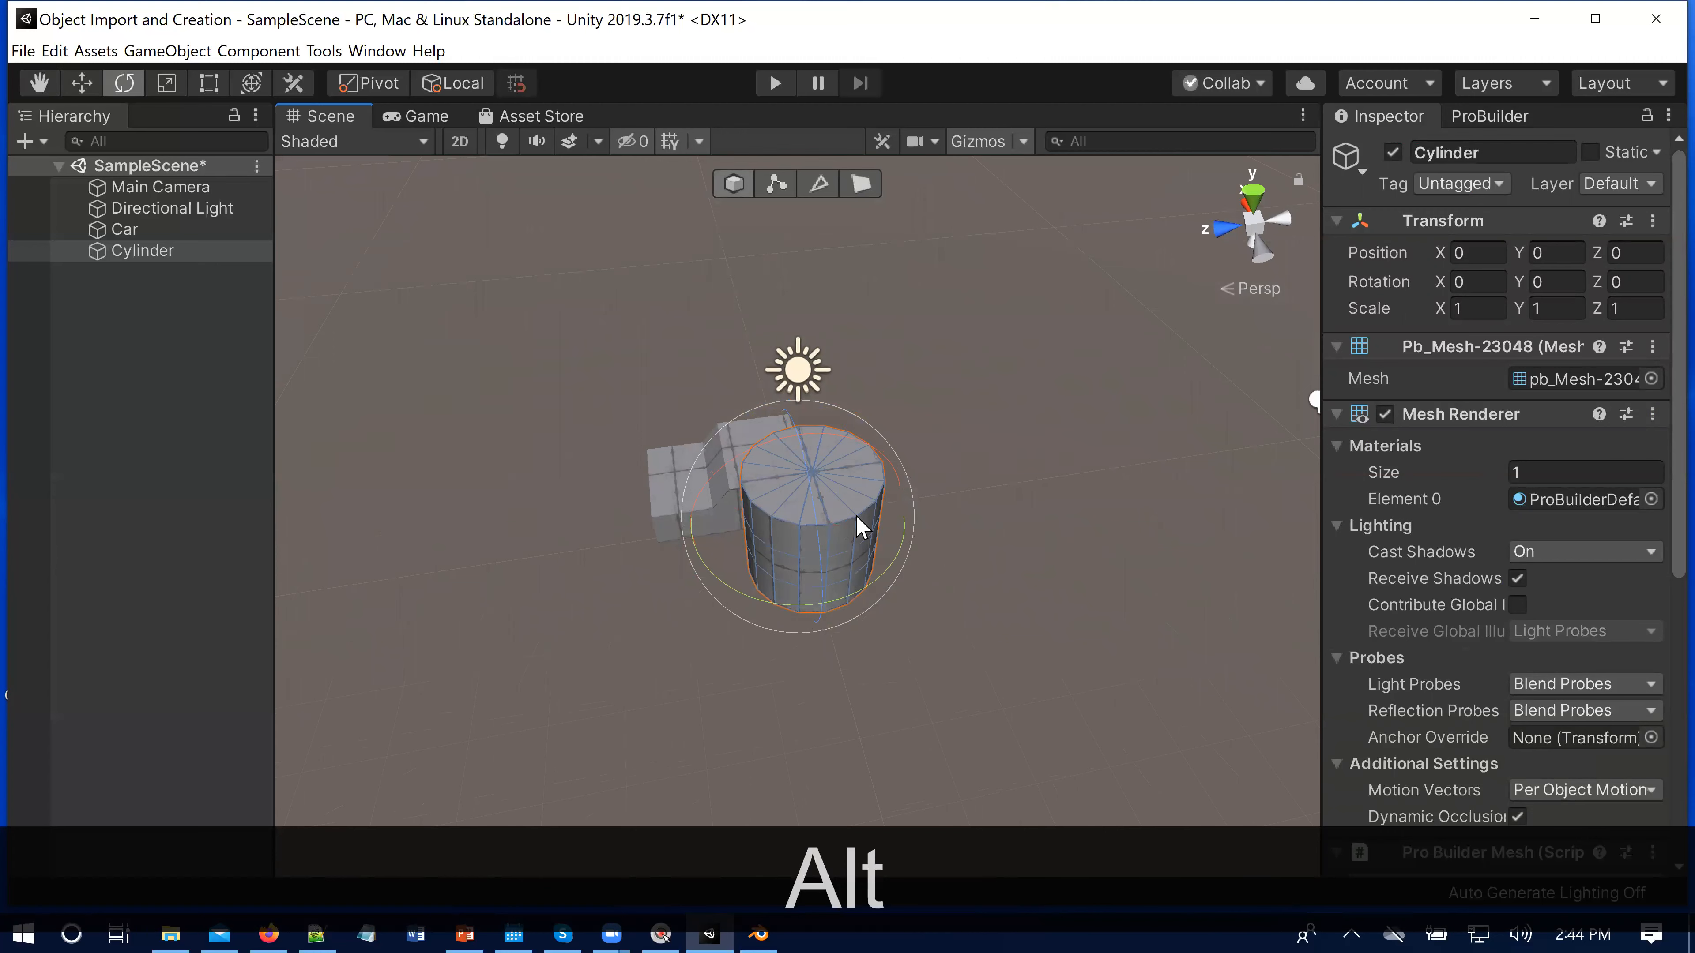
left_click(861, 187)
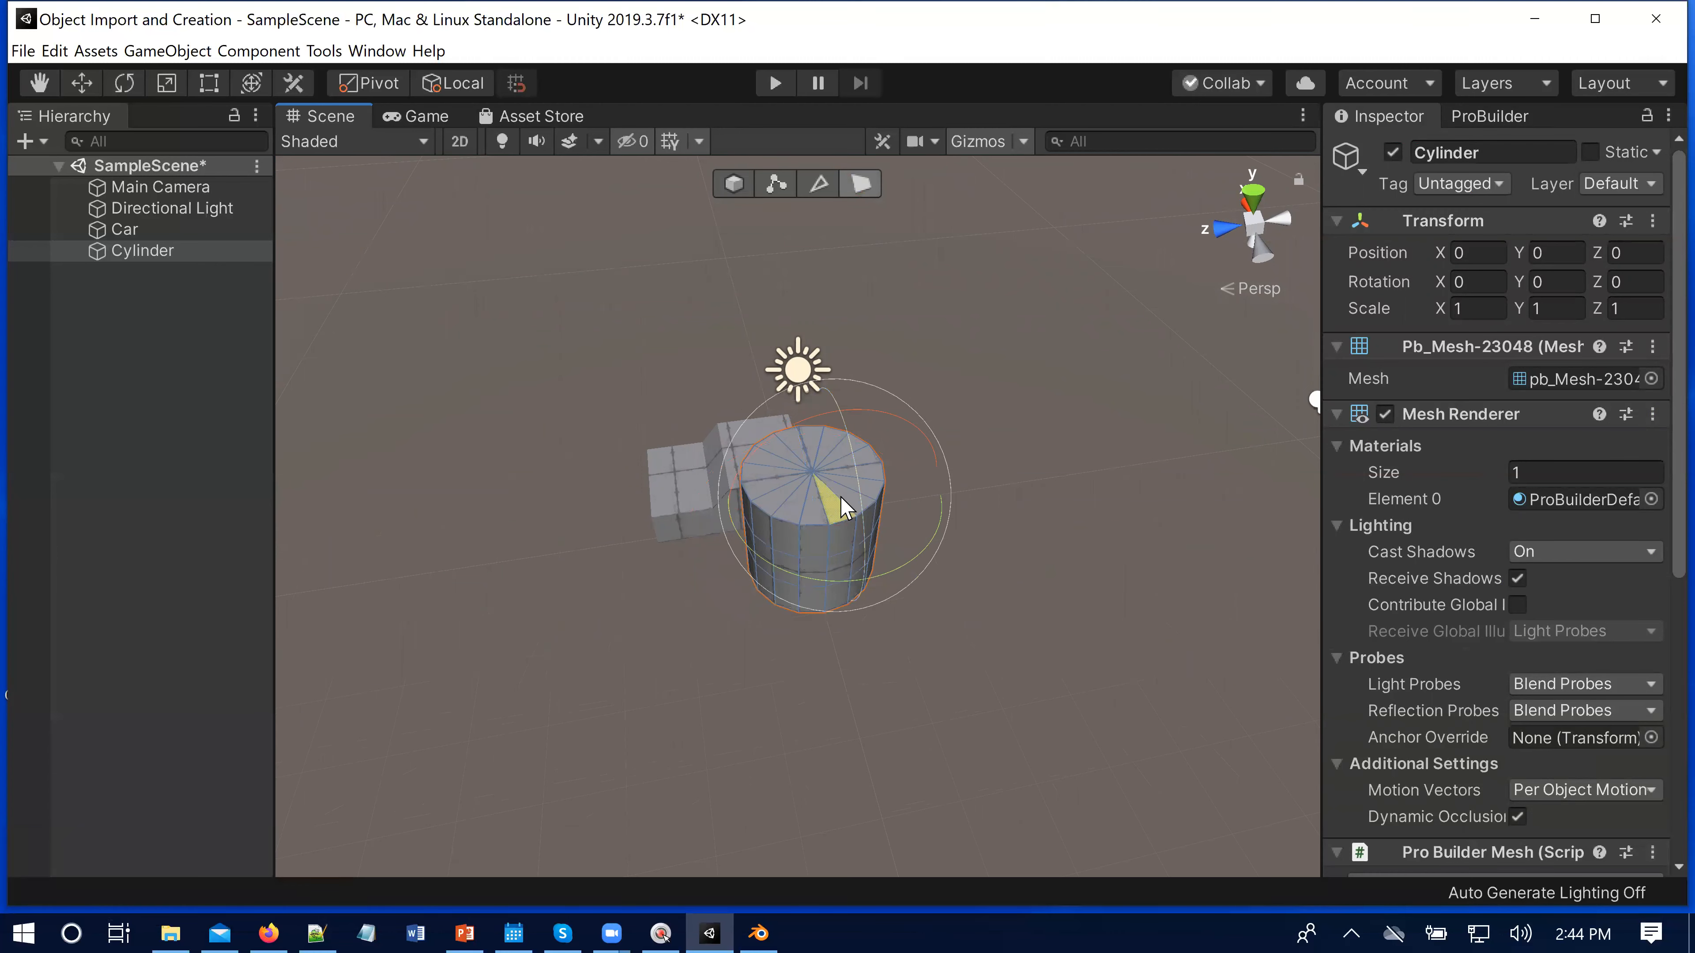
left_click(835, 513)
left_click(81, 82)
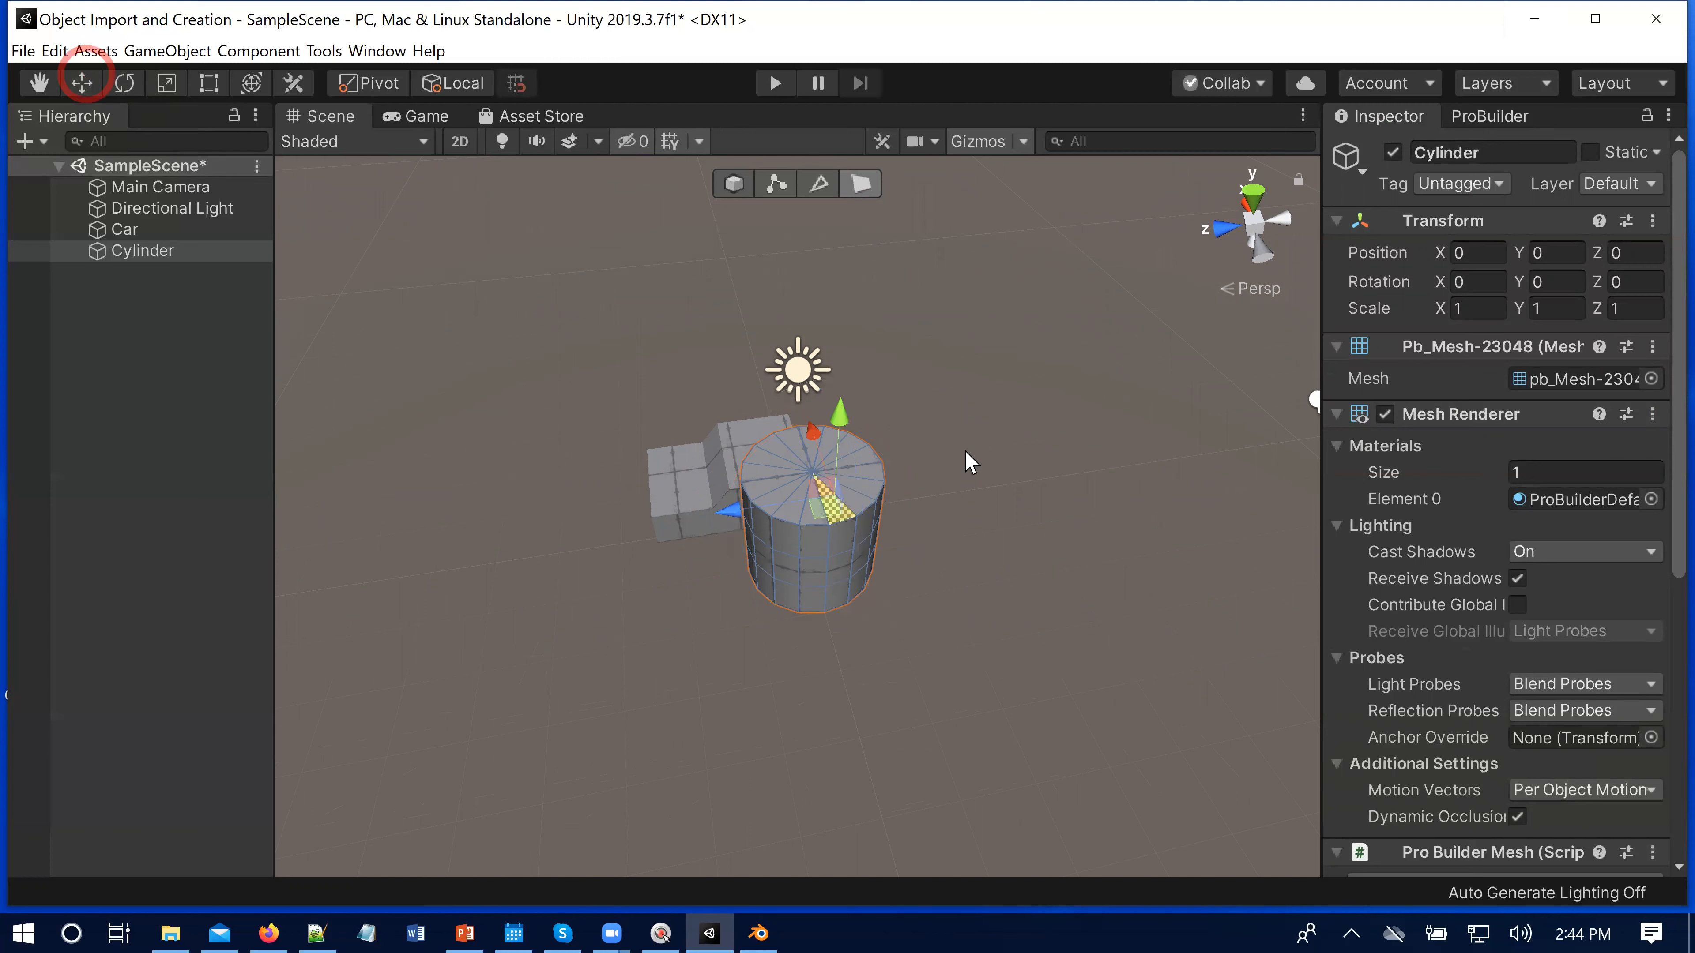
left_click(870, 491)
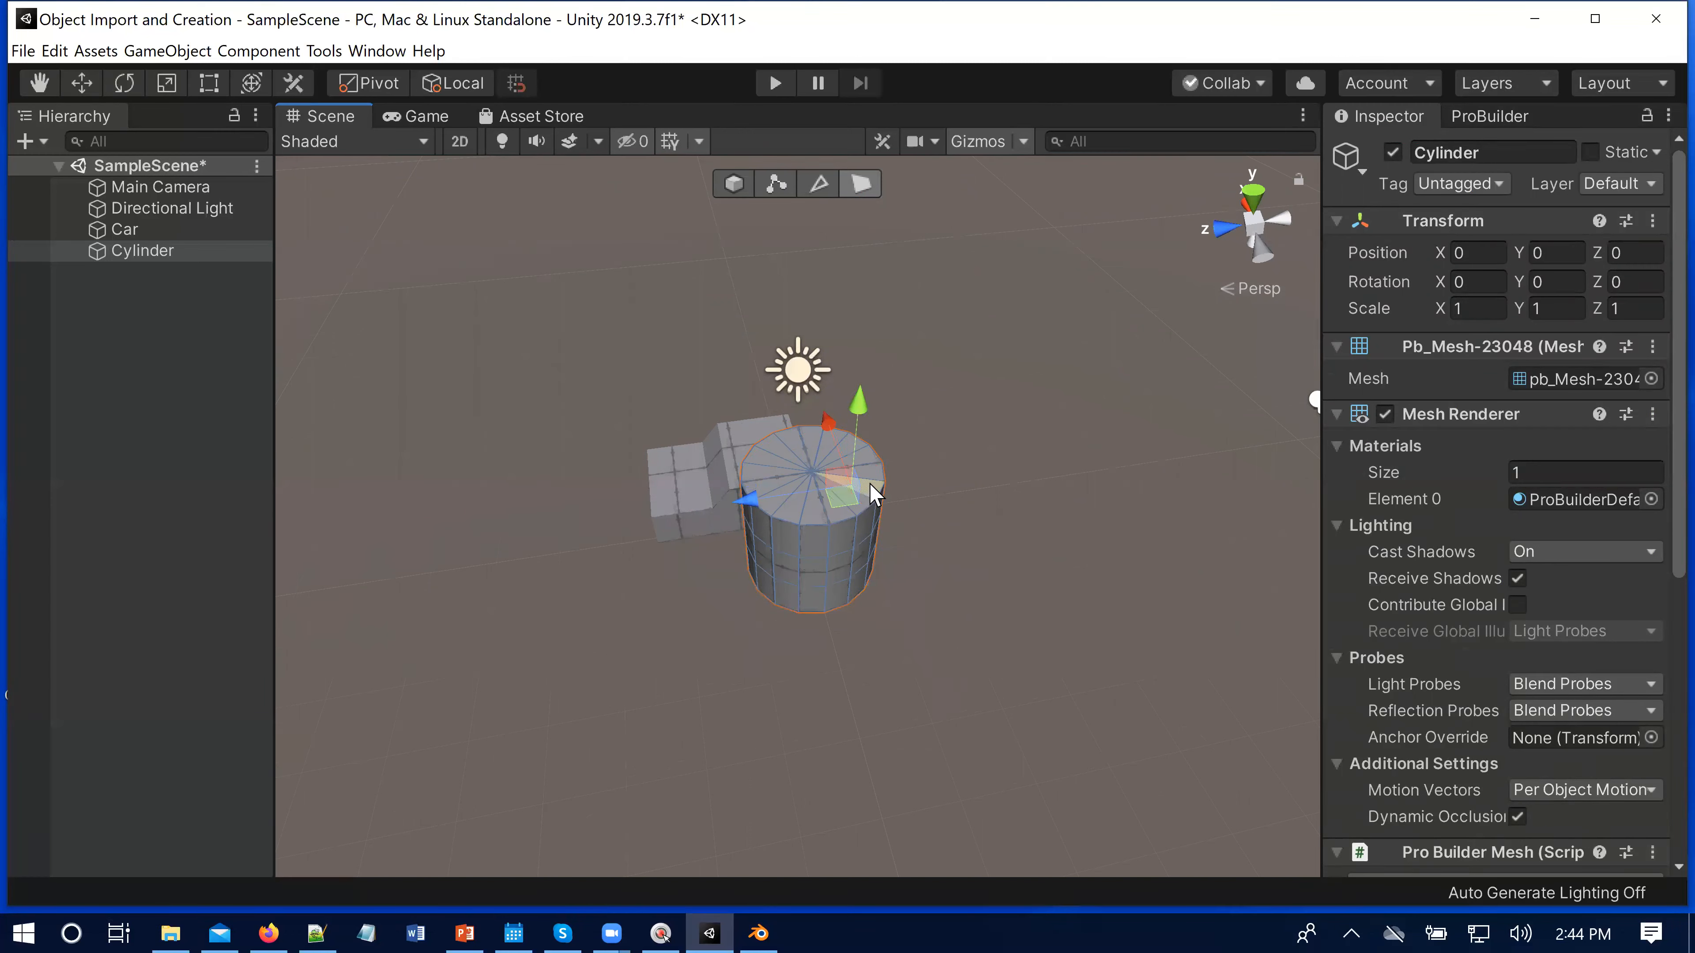
left_click(873, 477, "shift")
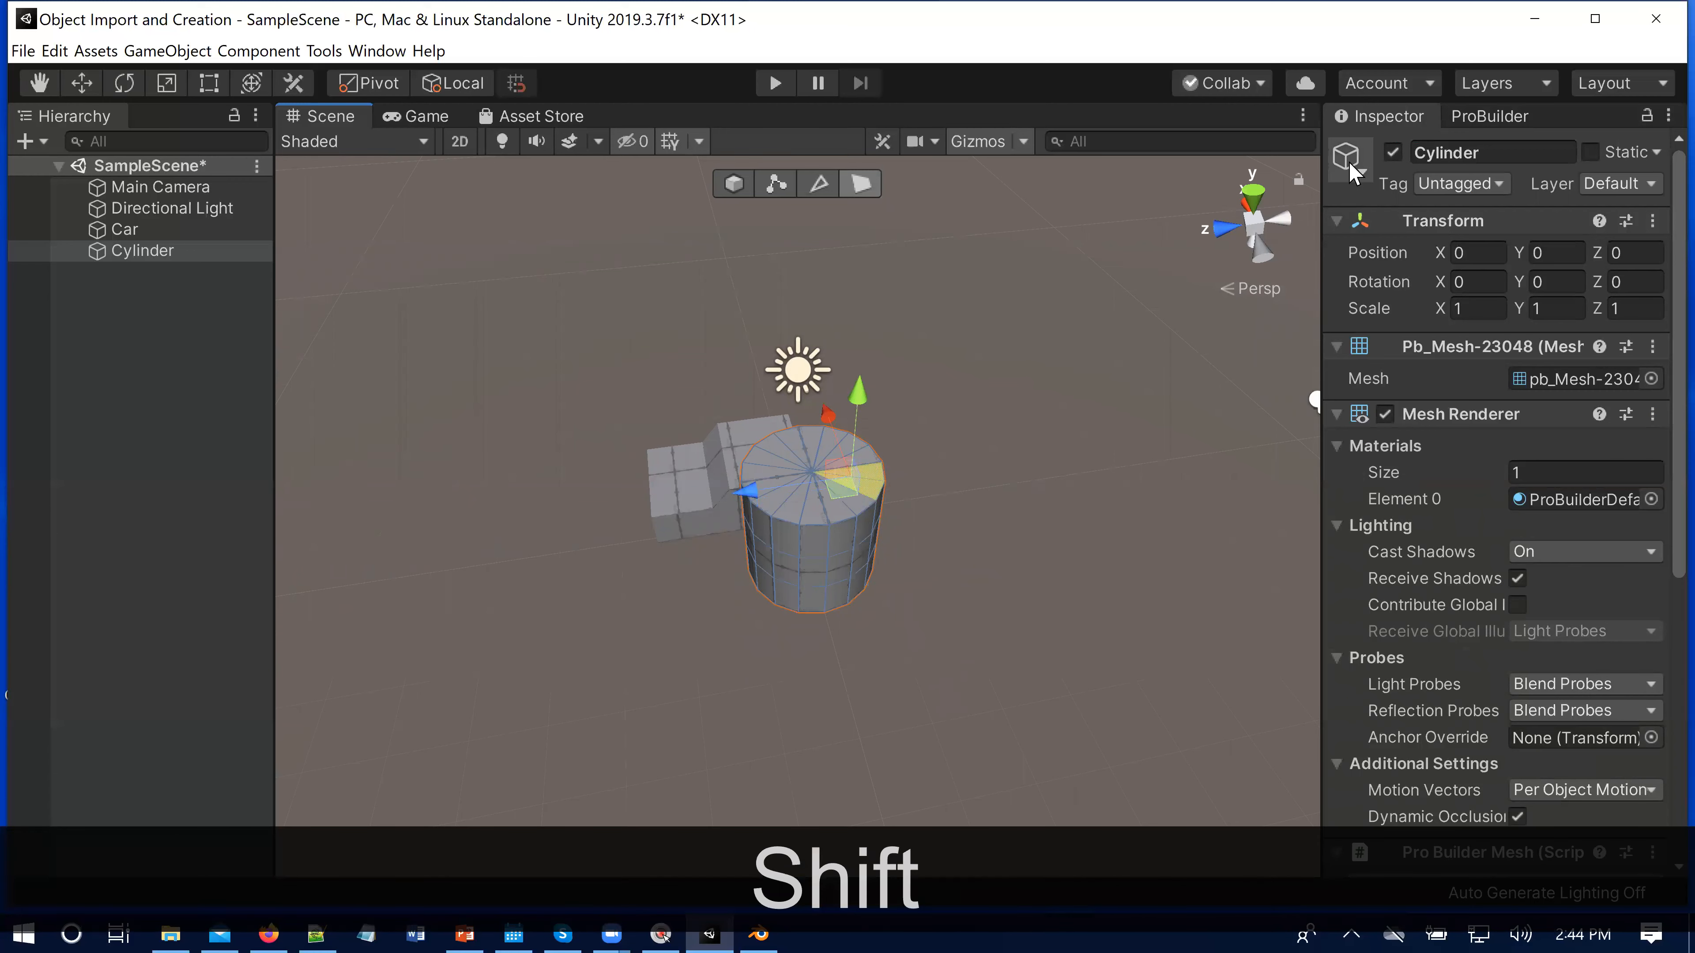
Step: Add neighboring wedge faces to the selection and grow it to cover the cylinder's entire top
left_click(1489, 116)
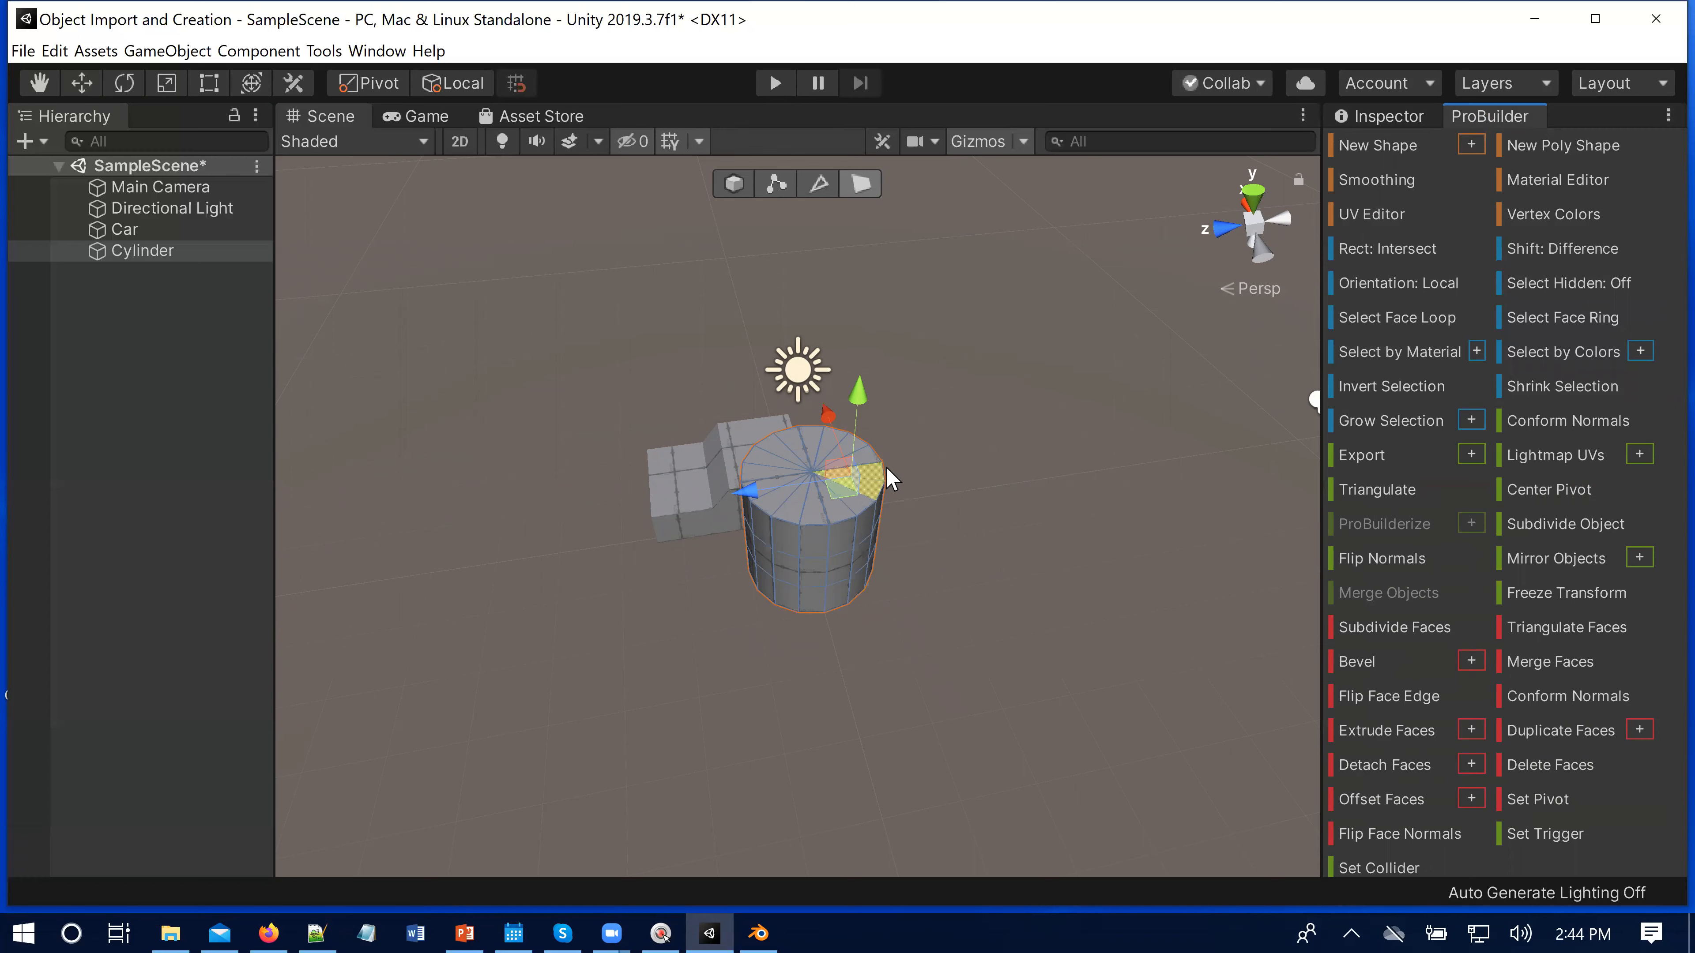
left_click(875, 461, "shift")
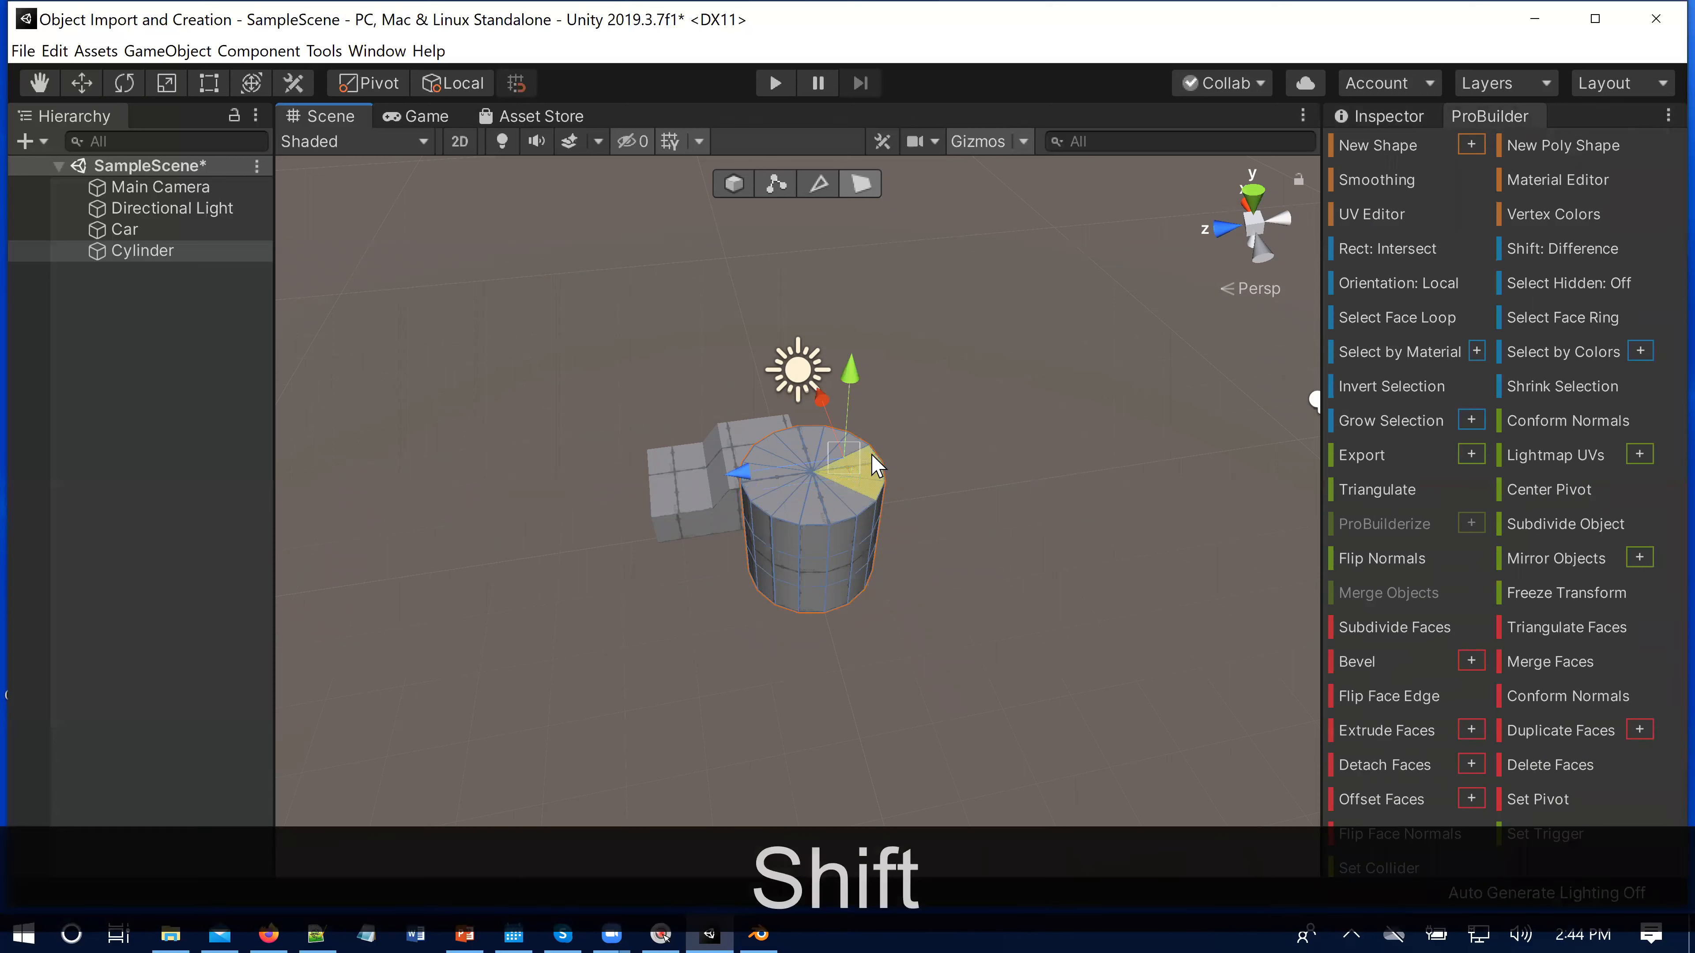
left_click(861, 501, "shift")
left_click(836, 509, "shift")
left_click(809, 509, "shift")
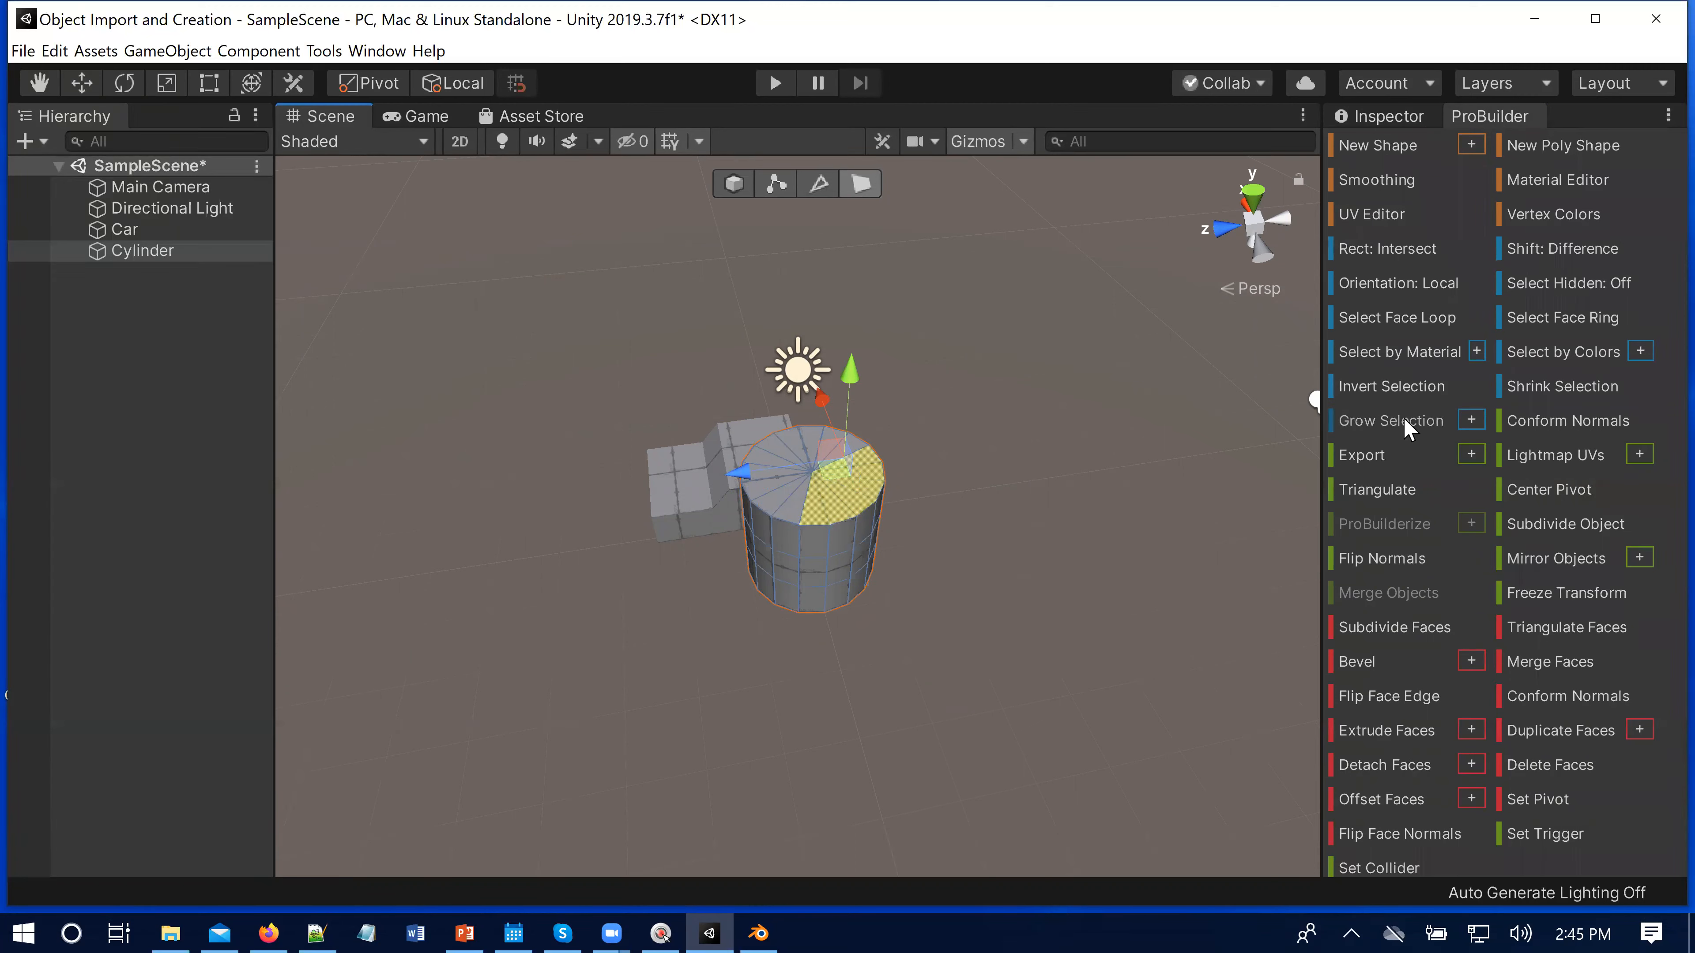
left_click(1385, 427)
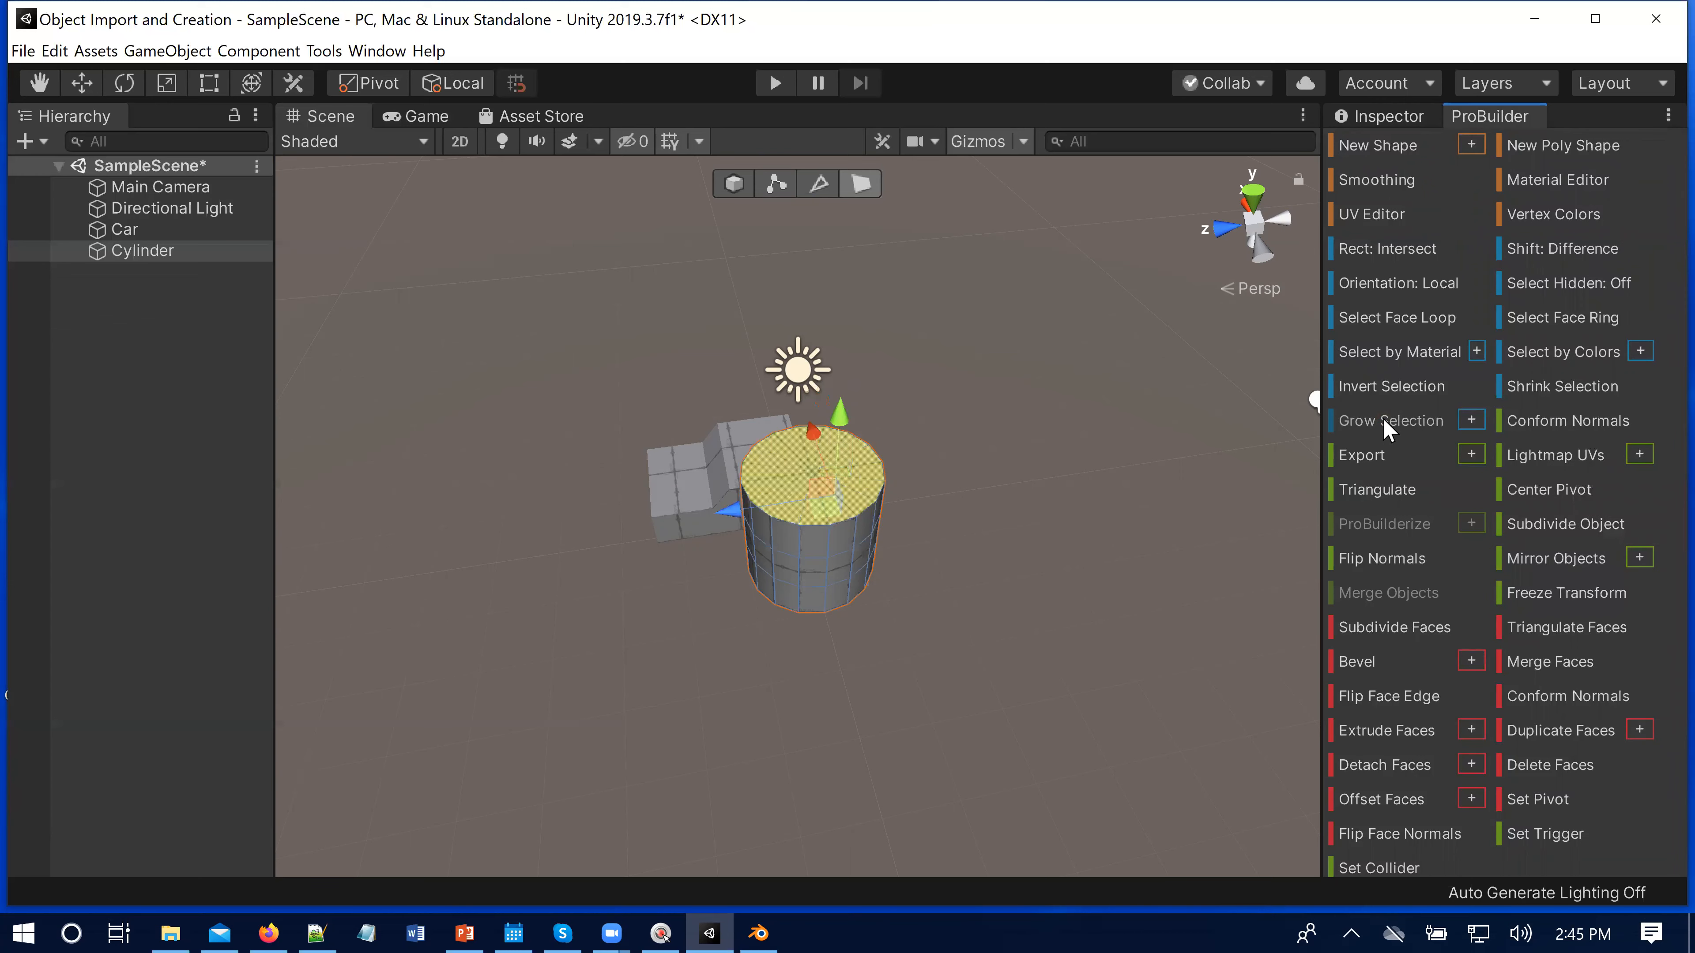
Step: Review the Grow Selection options and close them
left_click(1470, 420)
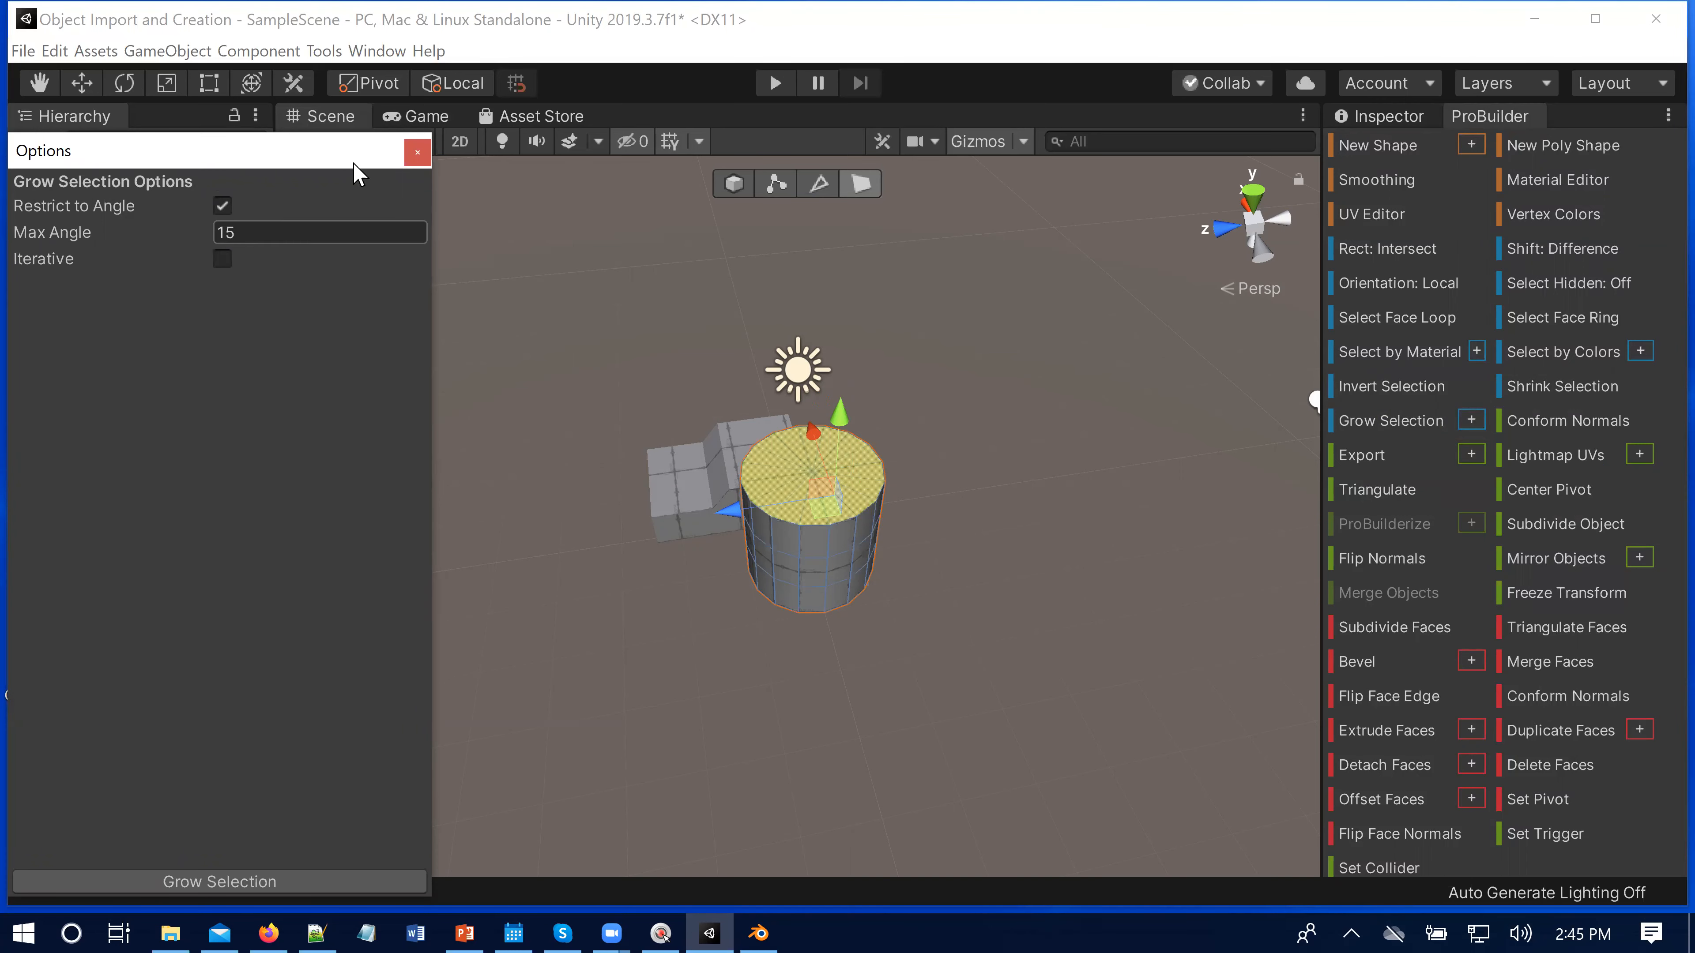
left_click(417, 152)
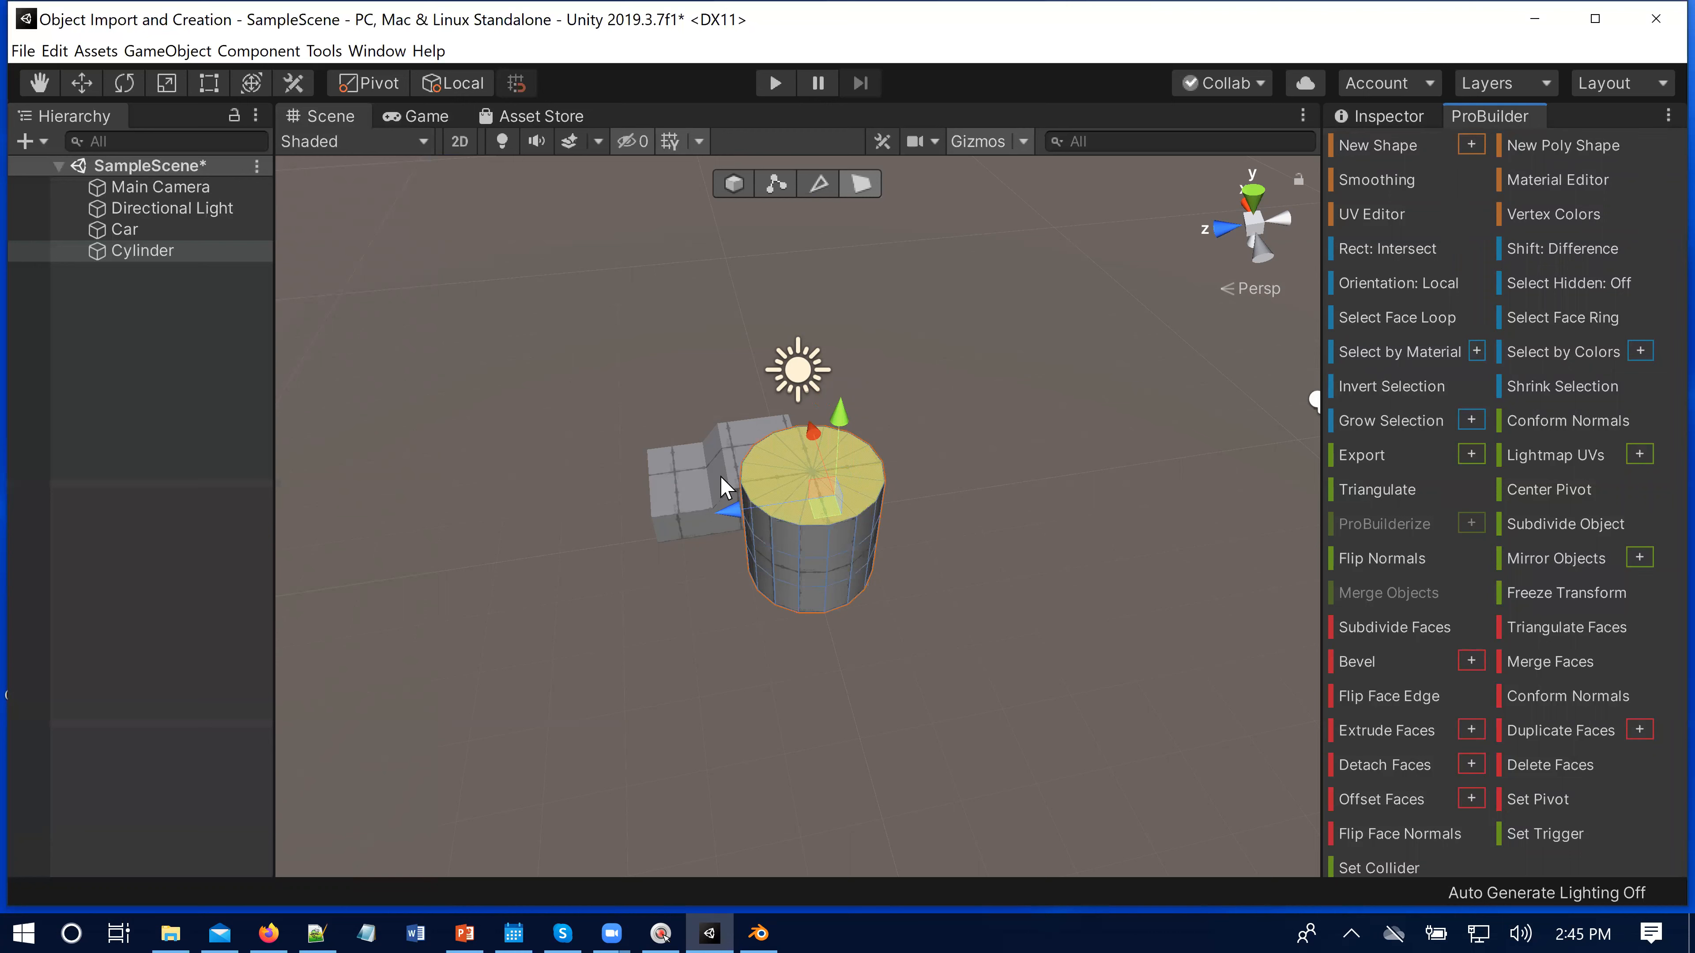
Step: Raise the selected top faces of the cylinder along the Y axis to stretch it into a tall column
scroll(951, 370, "down", 2)
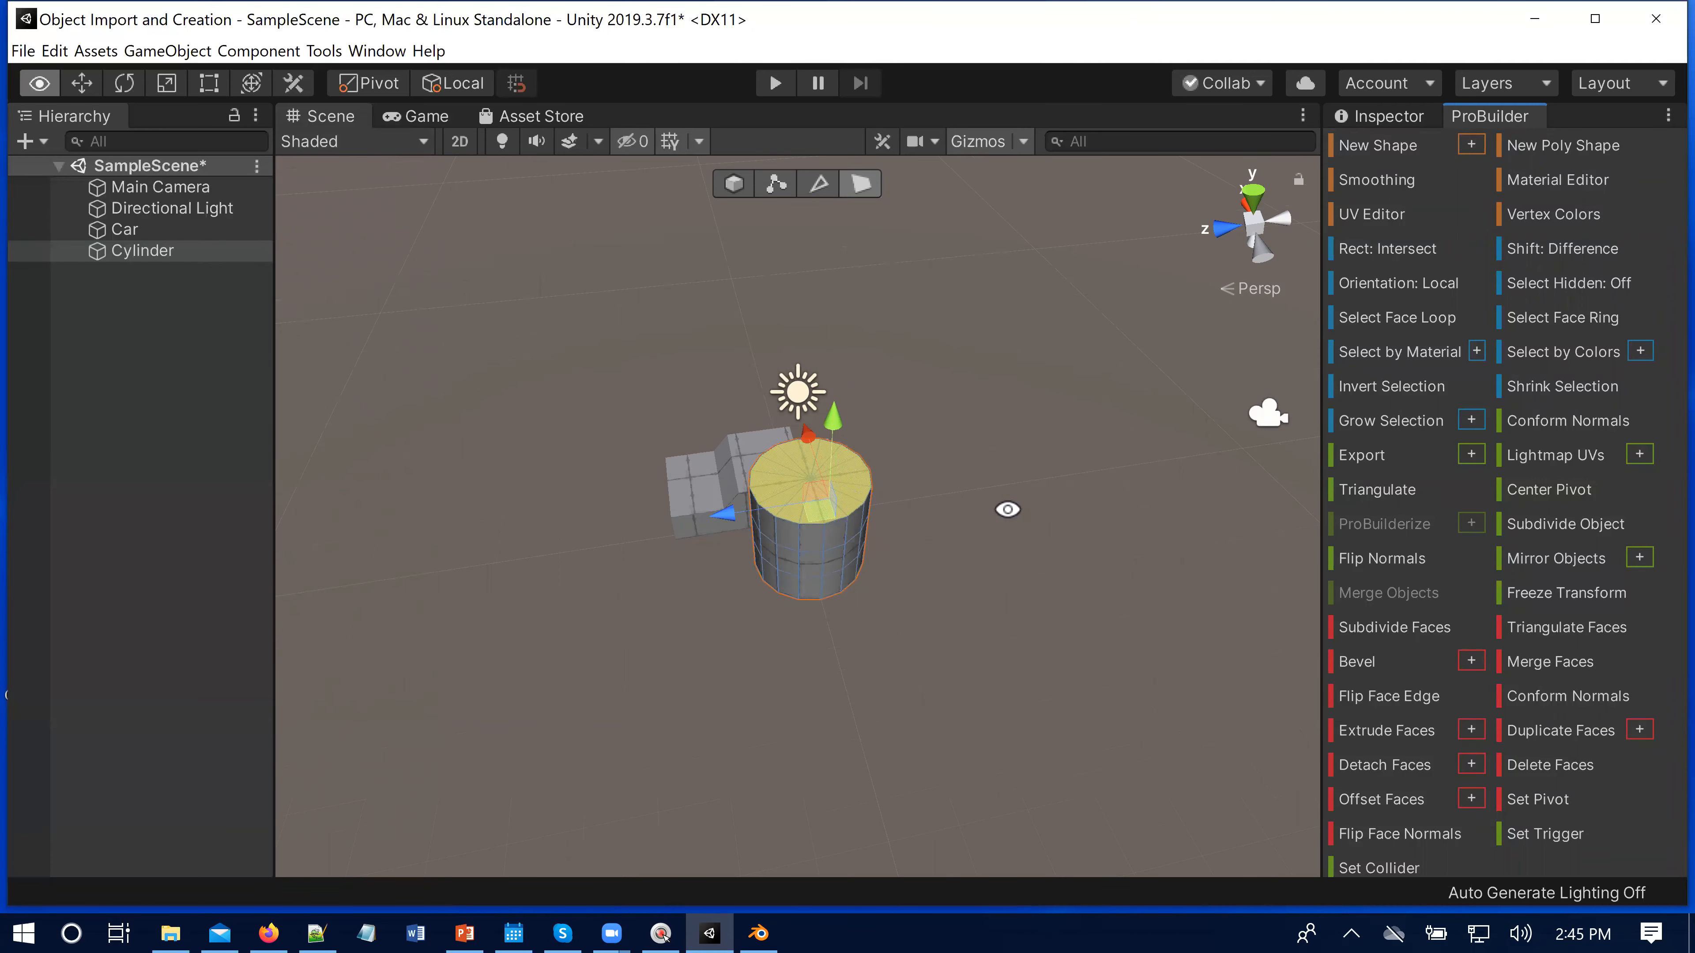
left_click_drag(1006, 477, 968, 323, "alt")
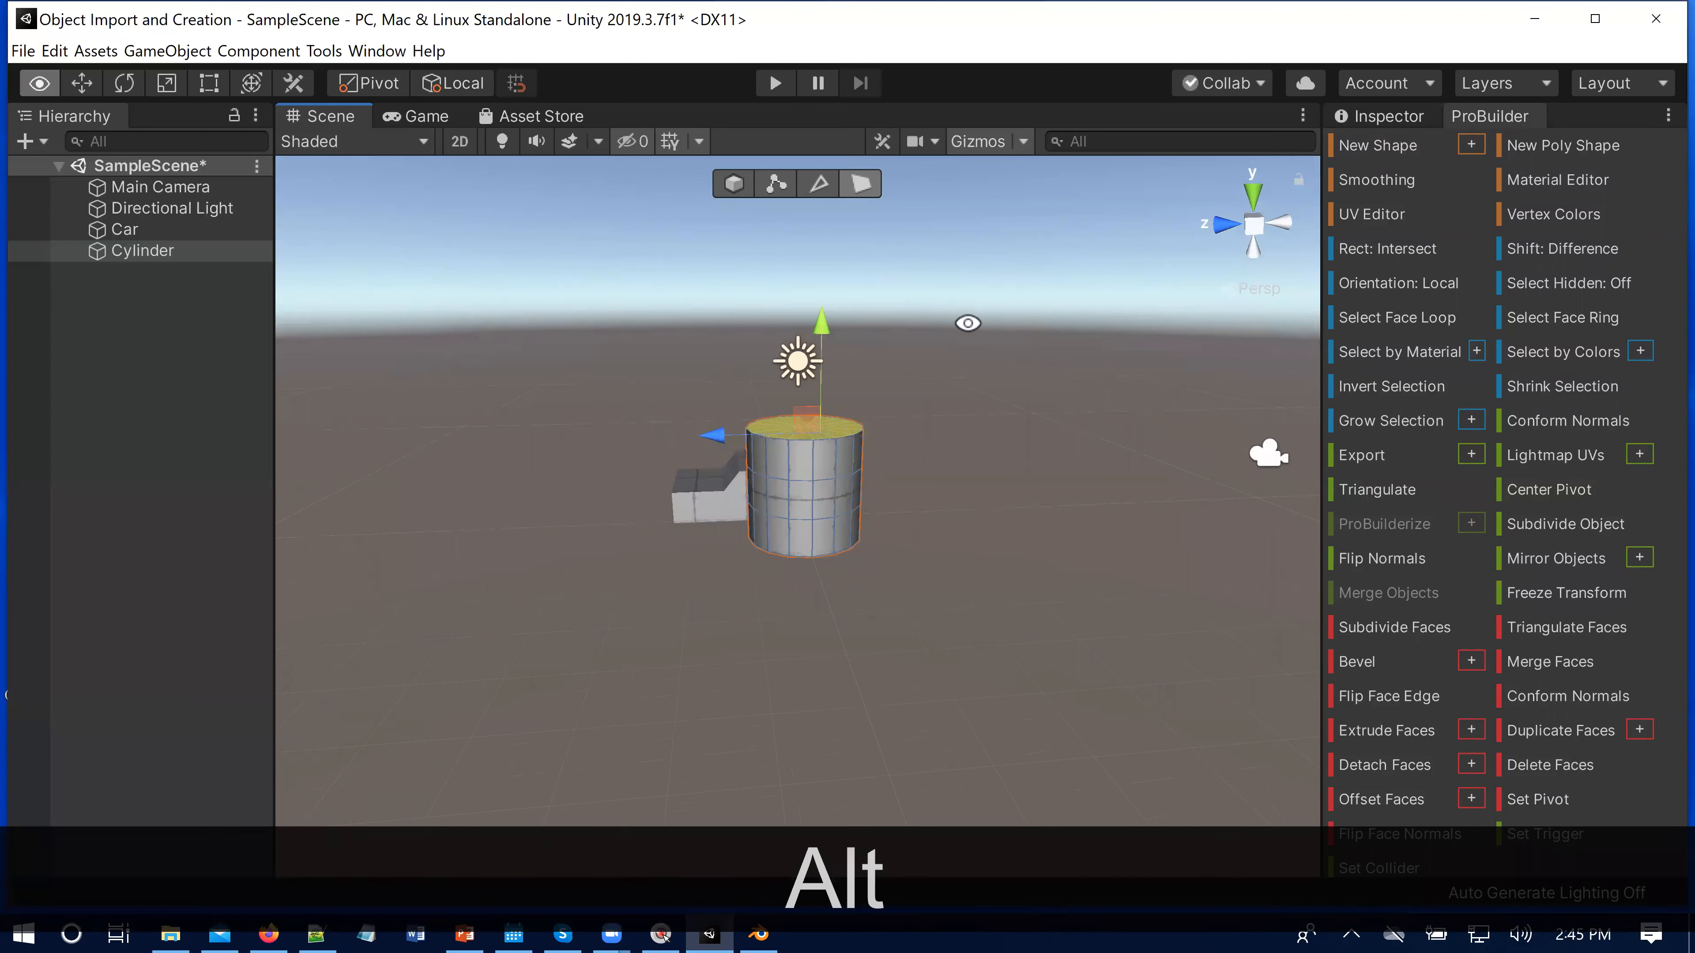
scroll(972, 342, "down", 3)
middle_click_drag(922, 342, 940, 477)
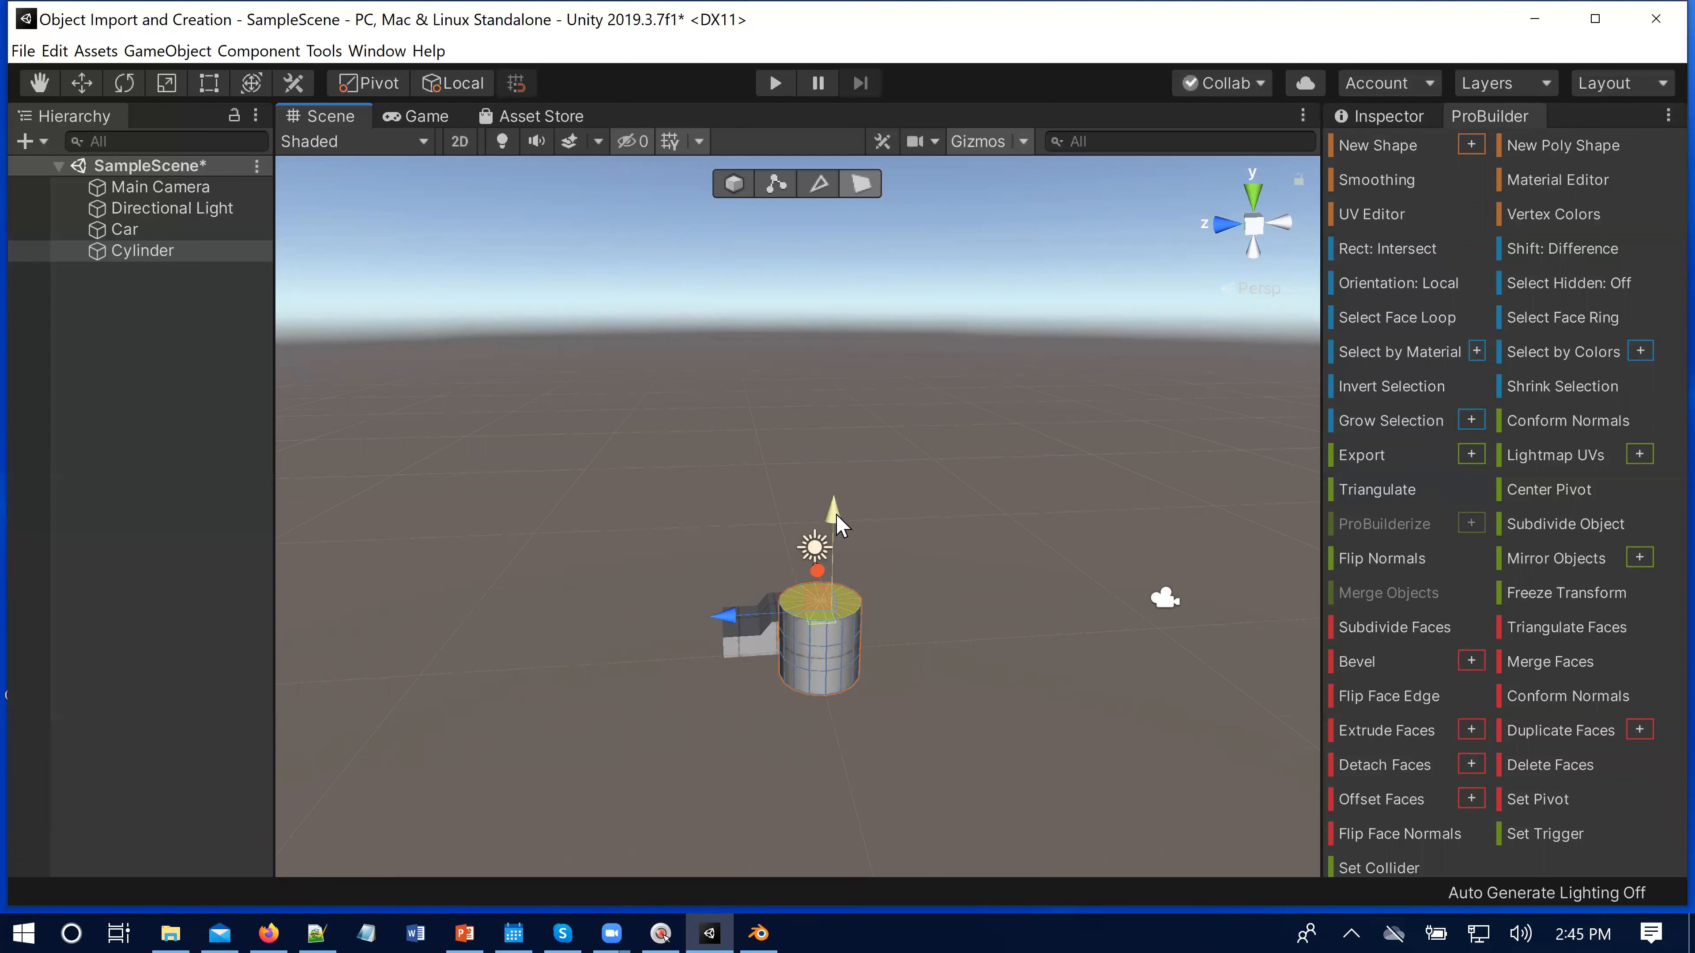
left_click_drag(838, 522, 853, 306)
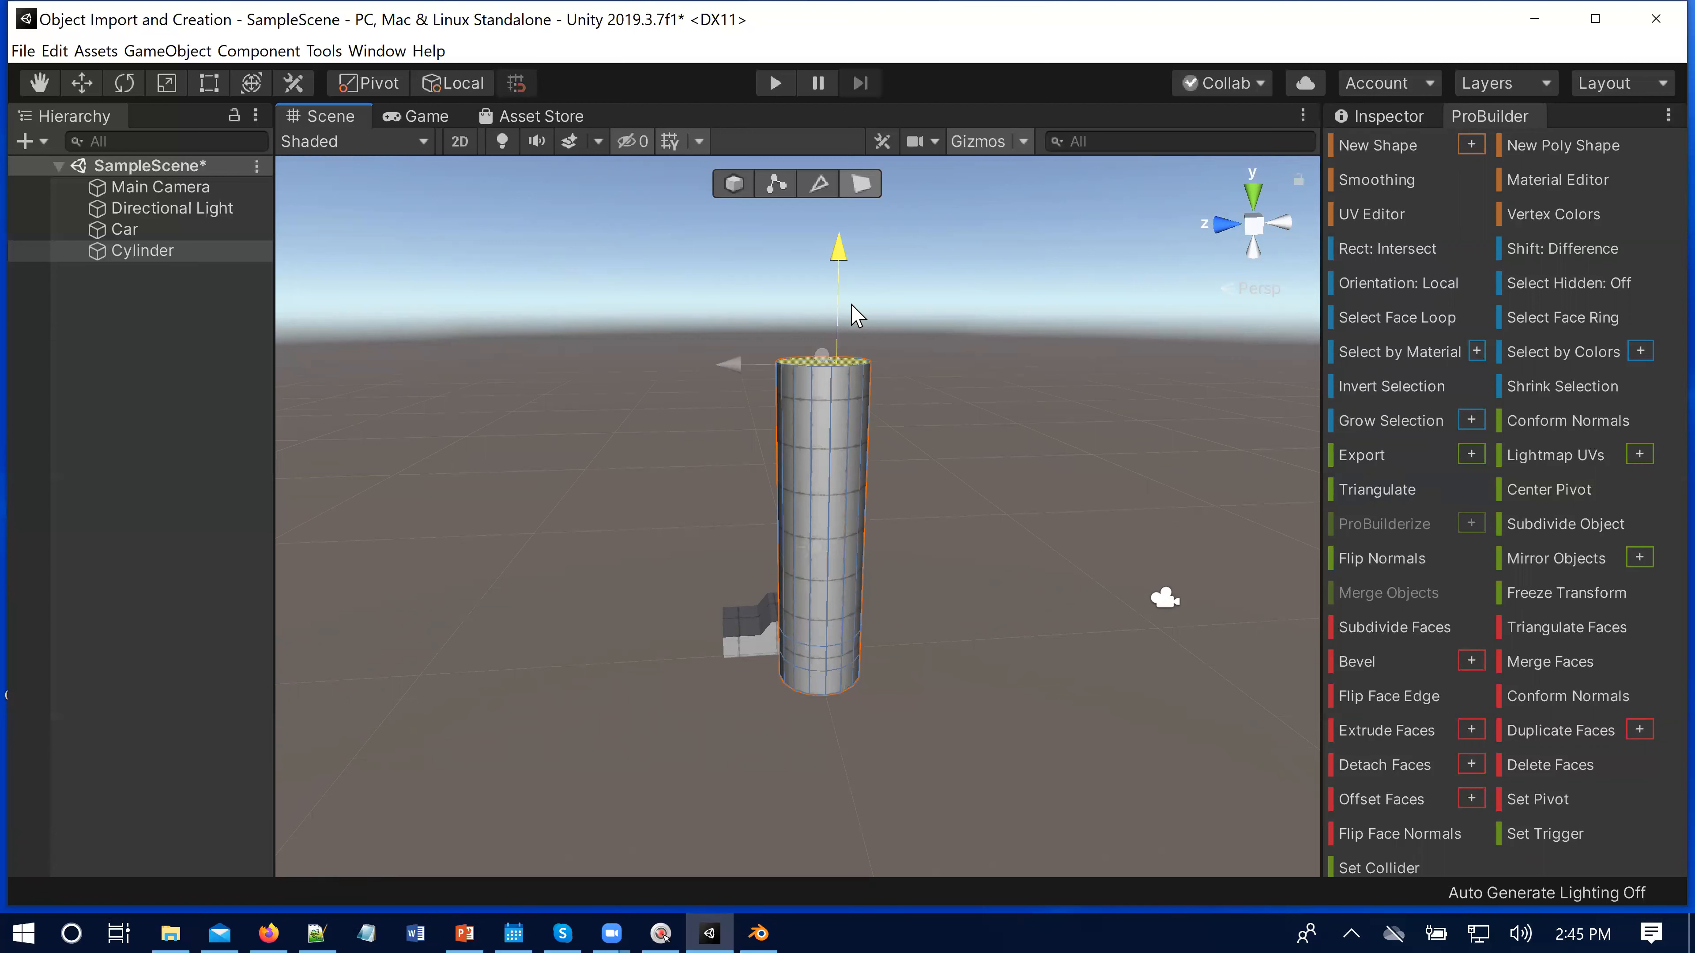
left_click_drag(856, 322, 856, 324)
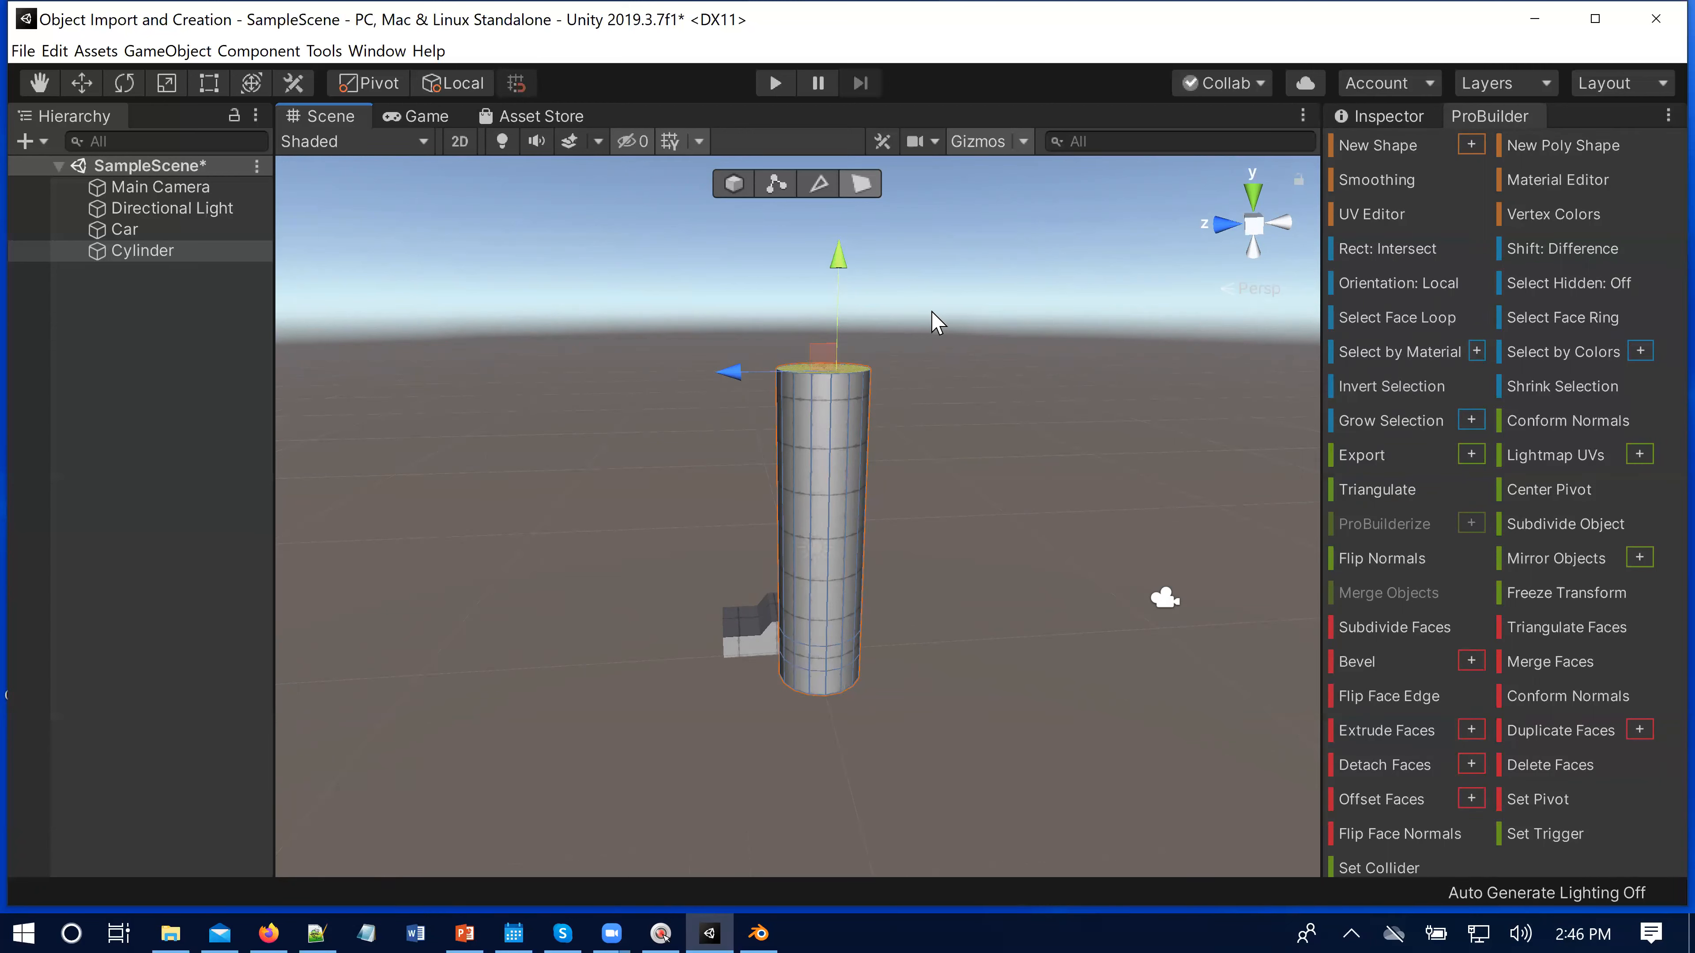
Step: Extrude the column's top faces a short distance upward to add a new section
key("shift")
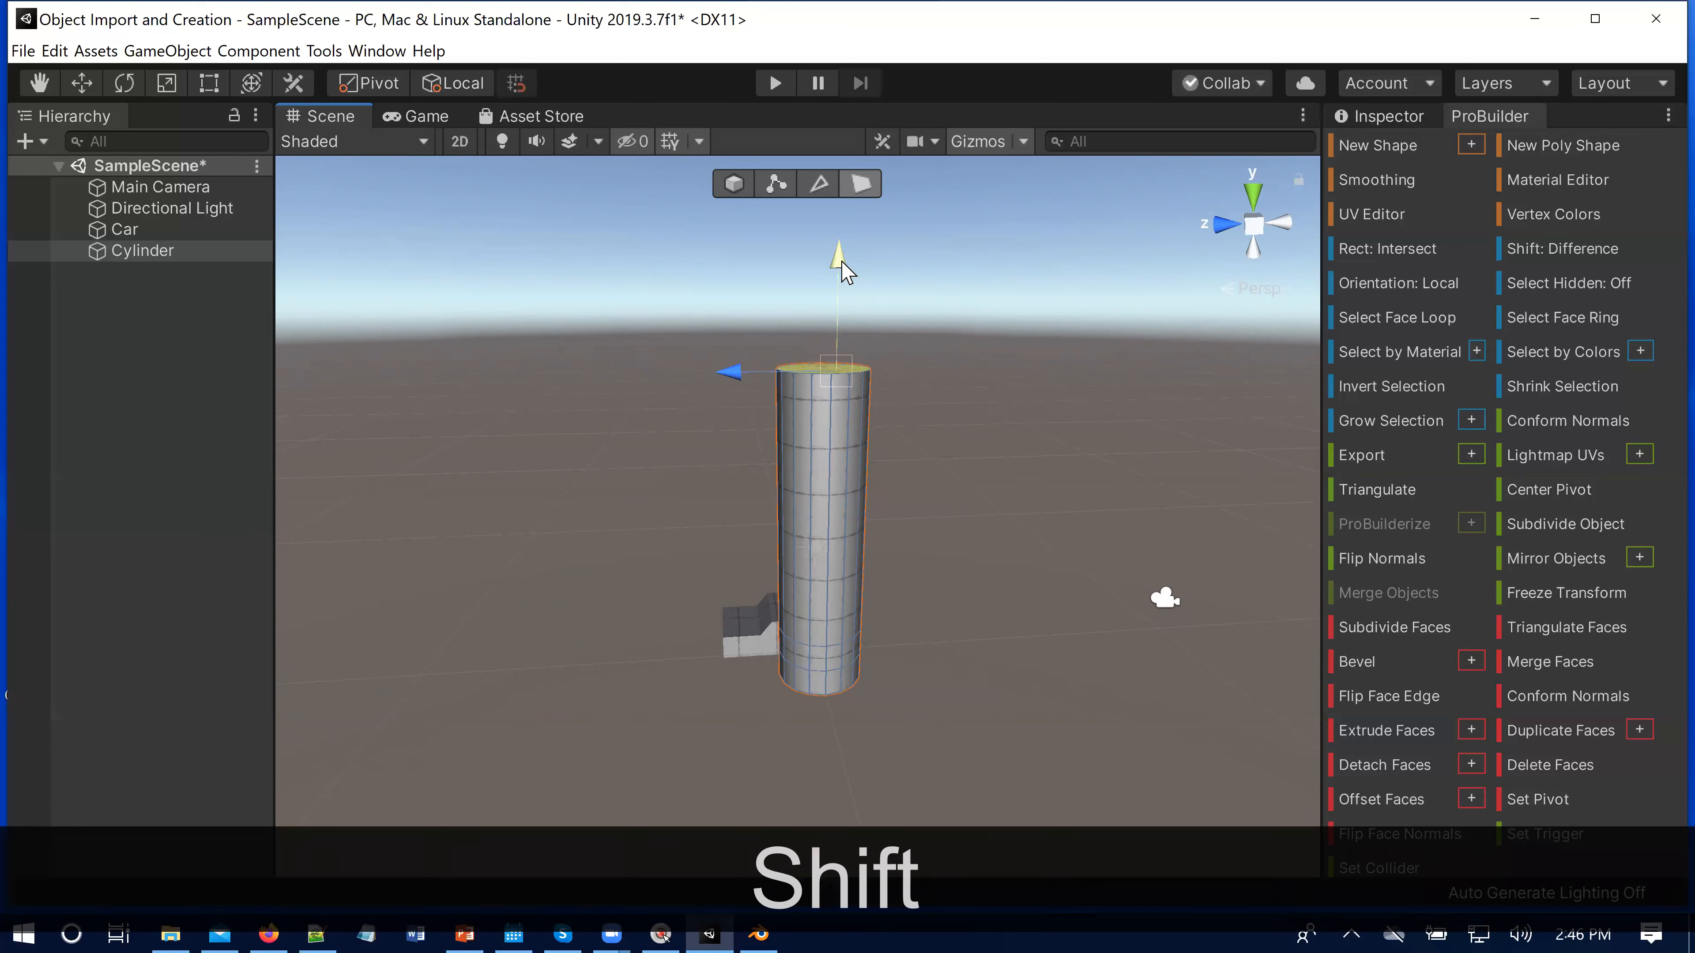
mouse_move(842, 262)
left_mouse_down("shift")
mouse_move(859, 203)
mouse_move(862, 221)
left_mouse_up("shift")
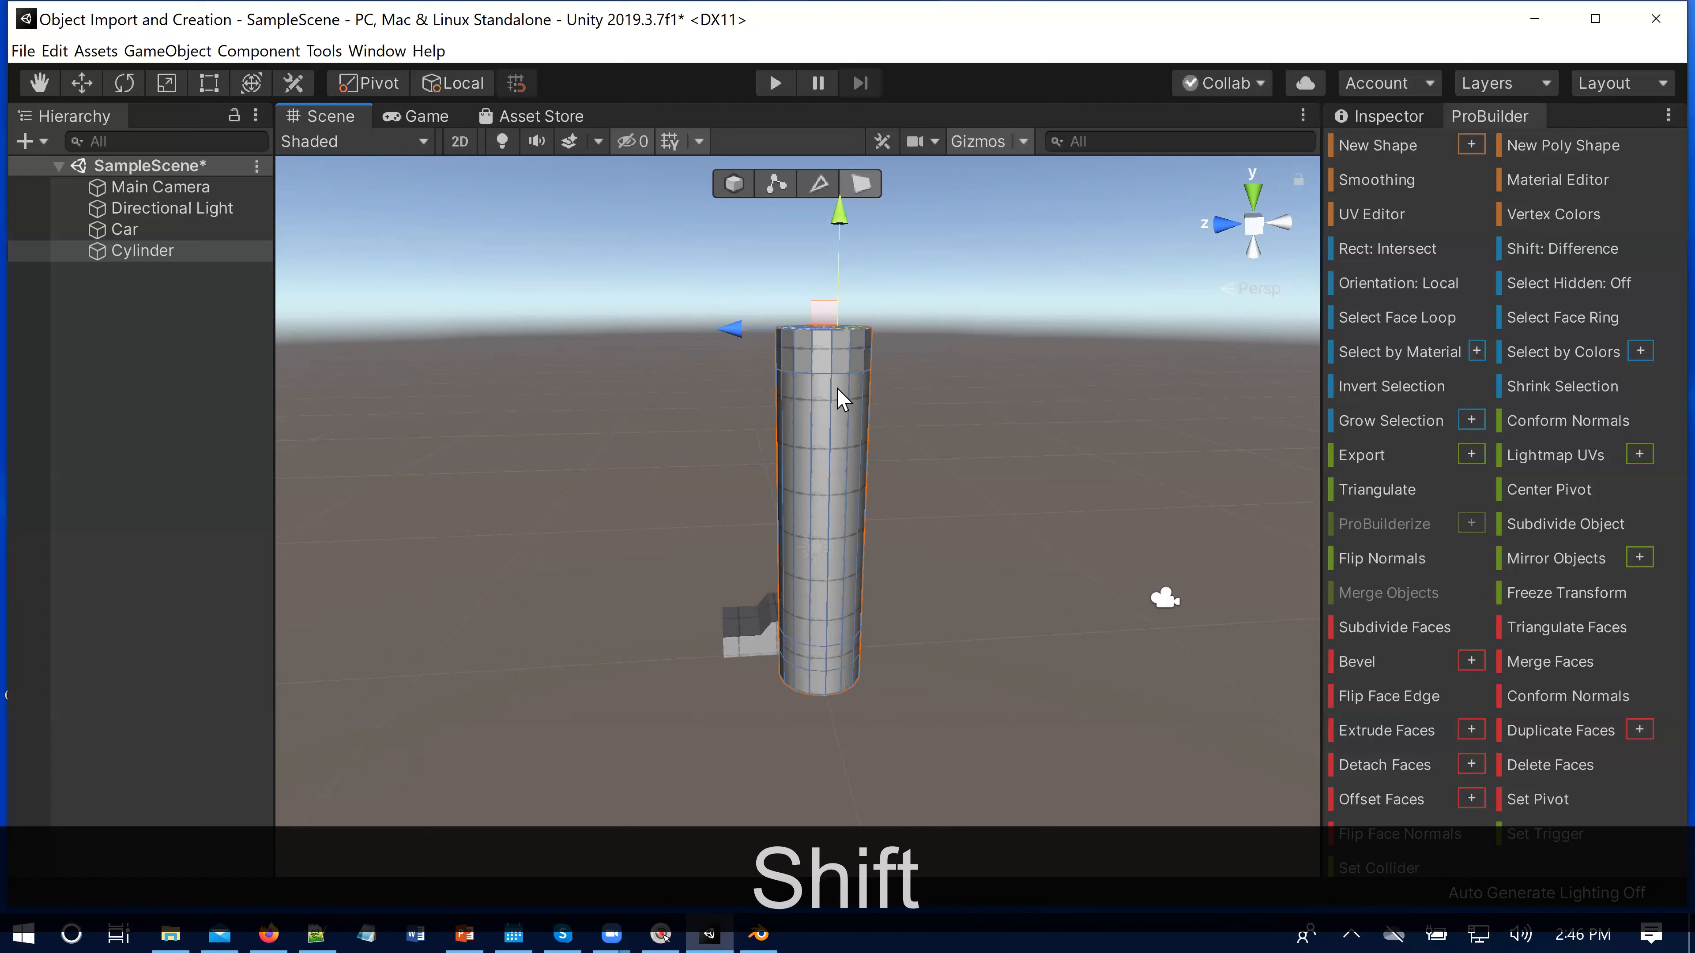
scroll(881, 350, "up", 2)
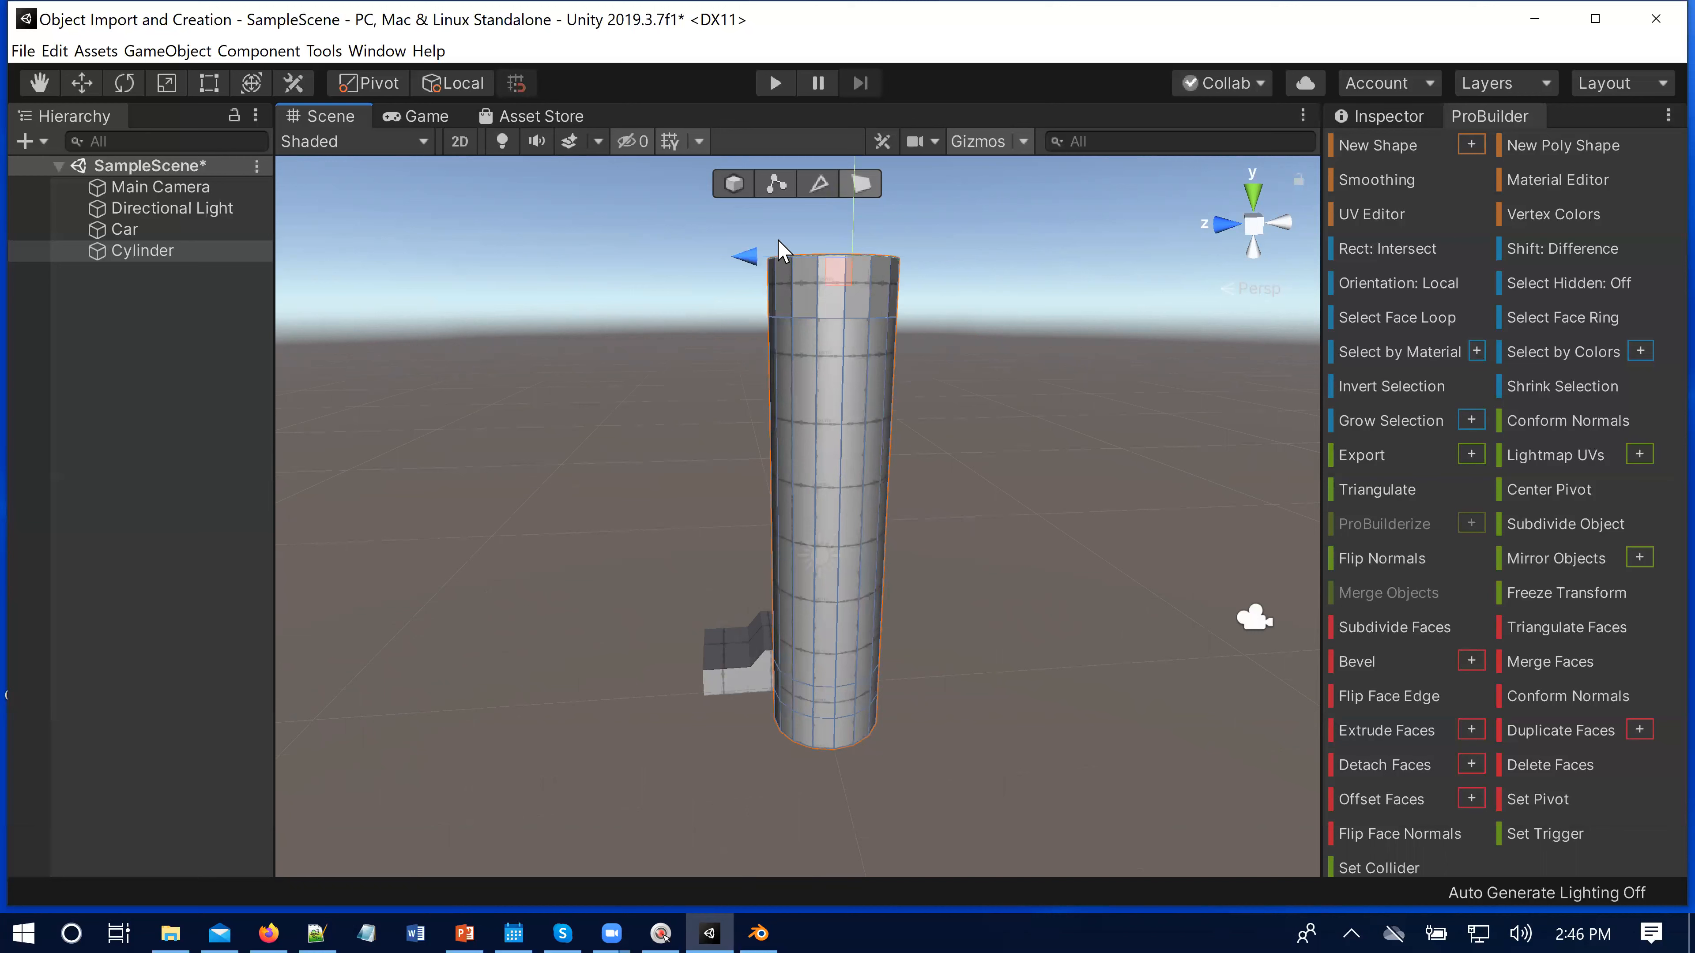
Step: Try scaling all the column's top vertices uniformly in vertex selection mode and undo the scaling
left_click(772, 184)
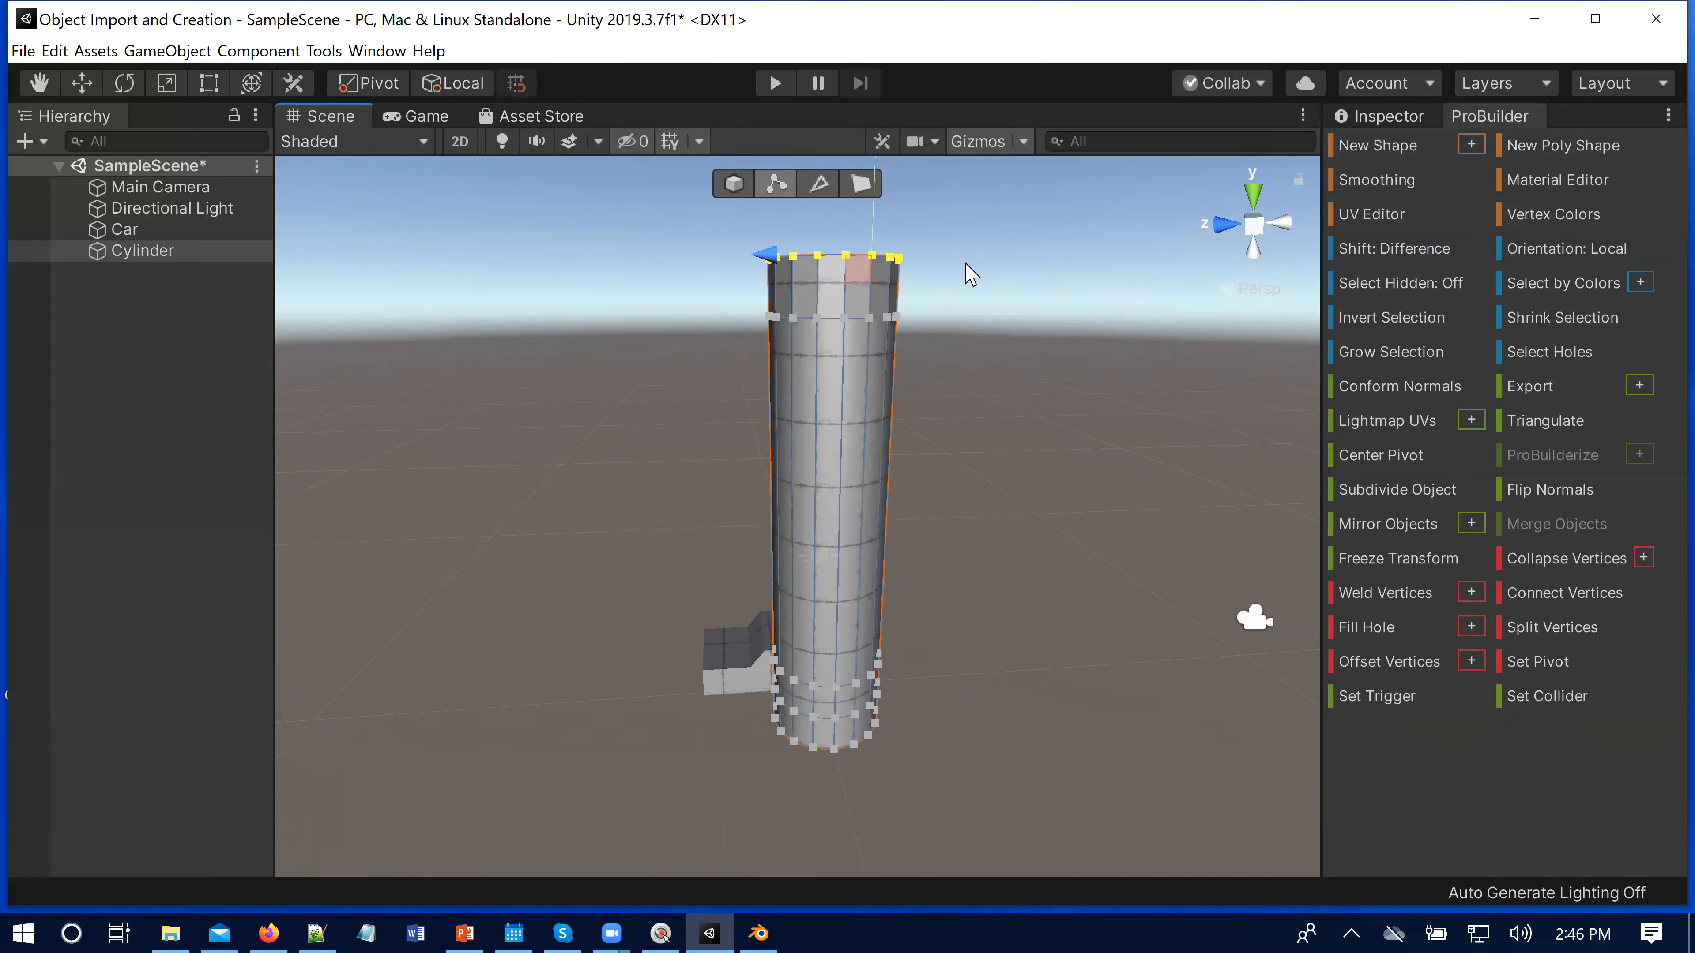
scroll(958, 283, "down", 2)
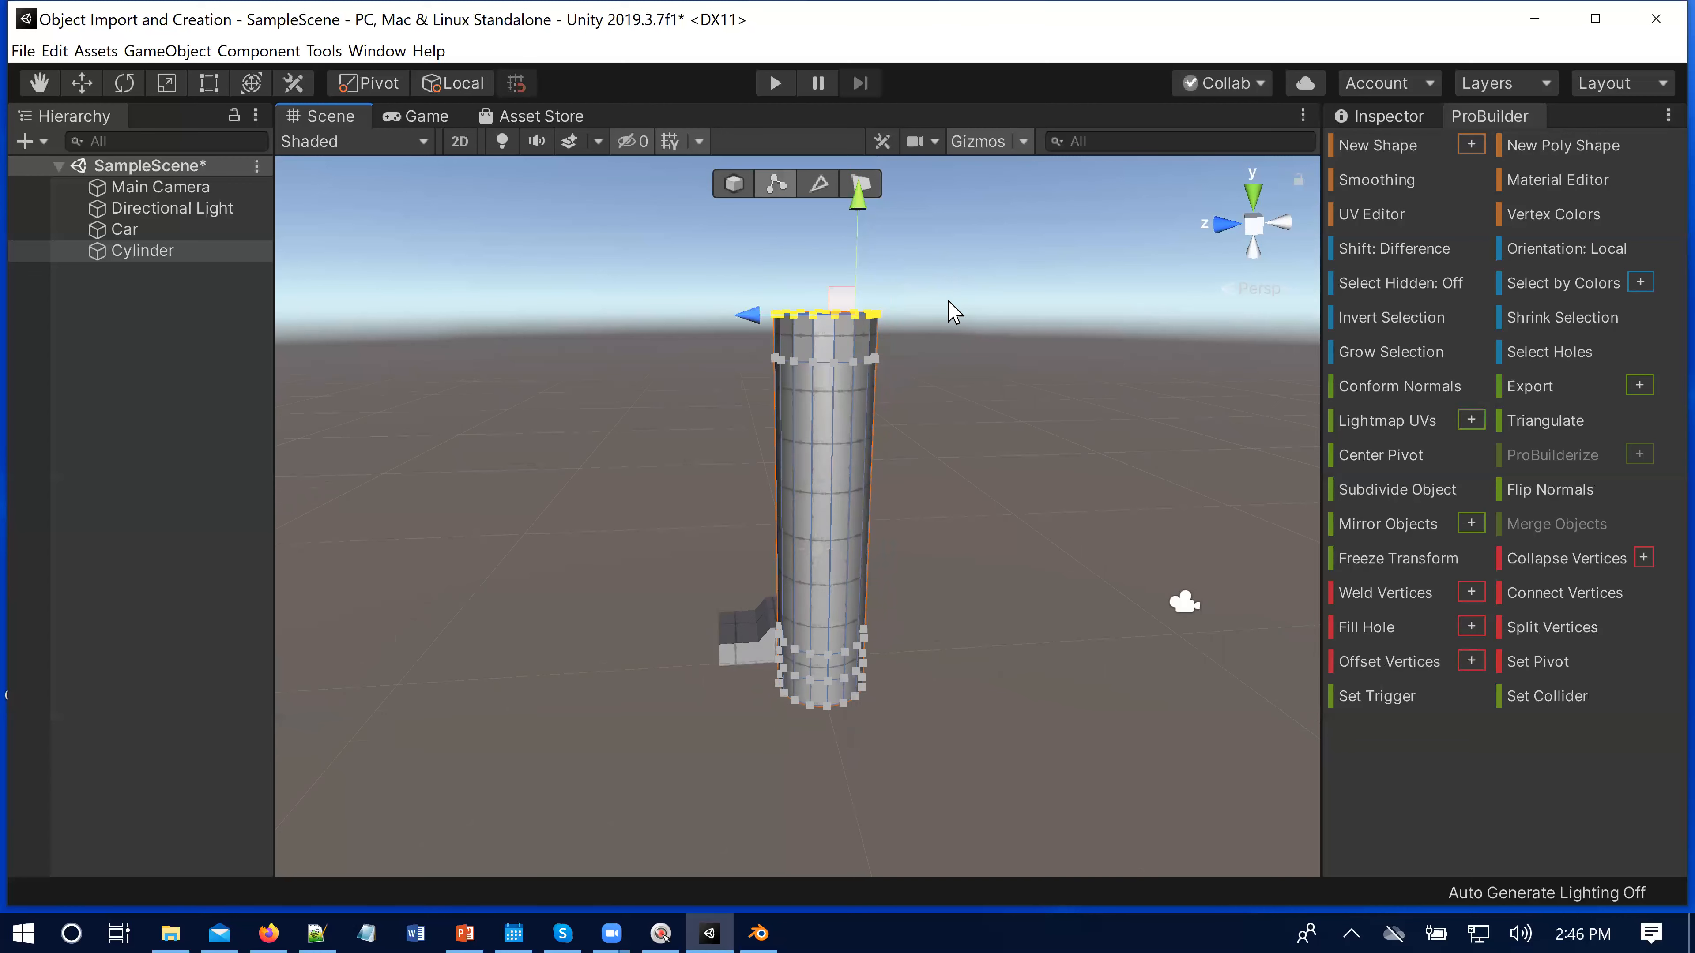
key("alt")
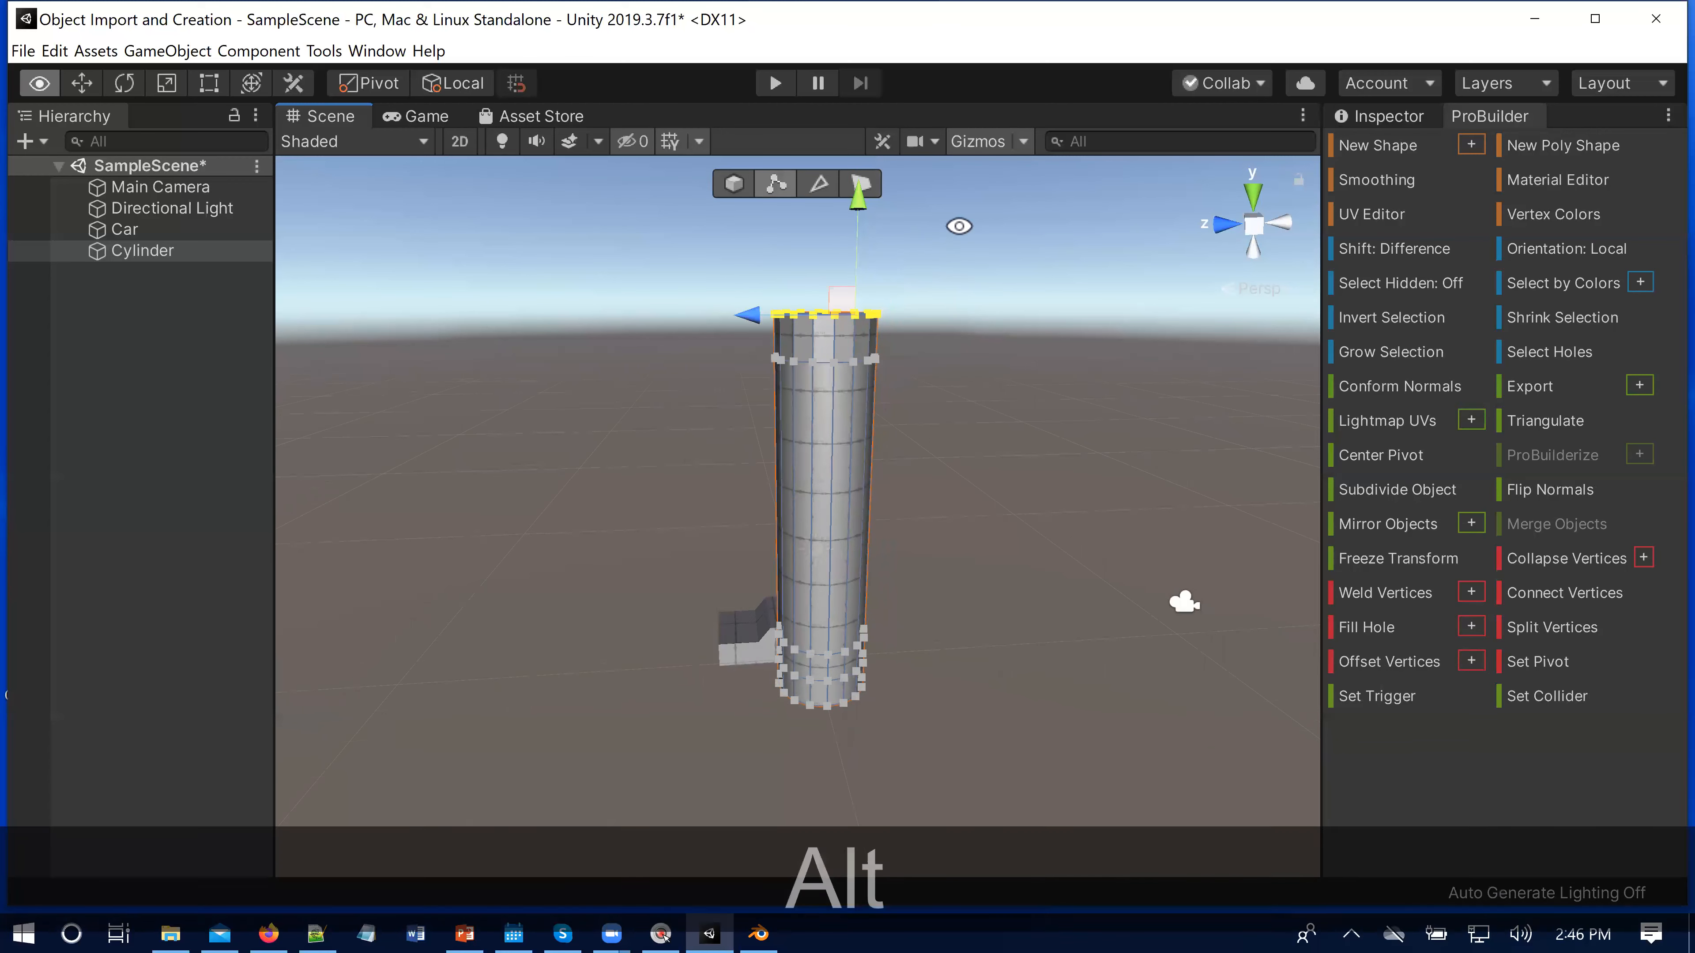
left_click_drag(990, 335, 994, 347, "alt")
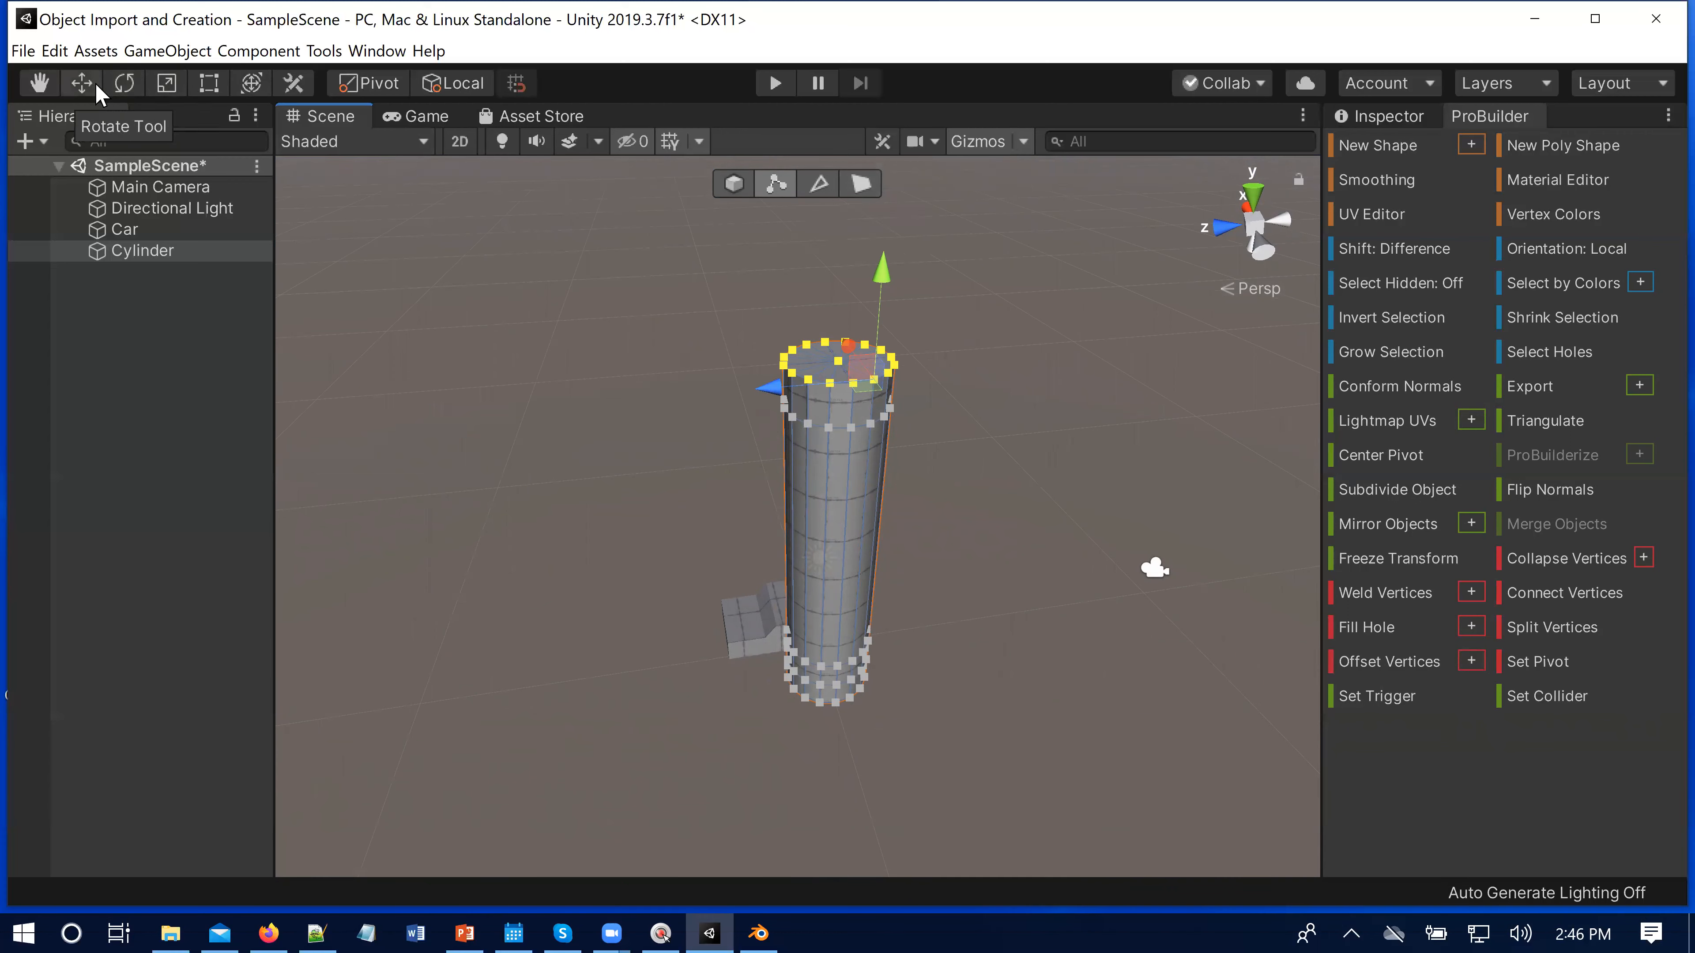
left_click(166, 83)
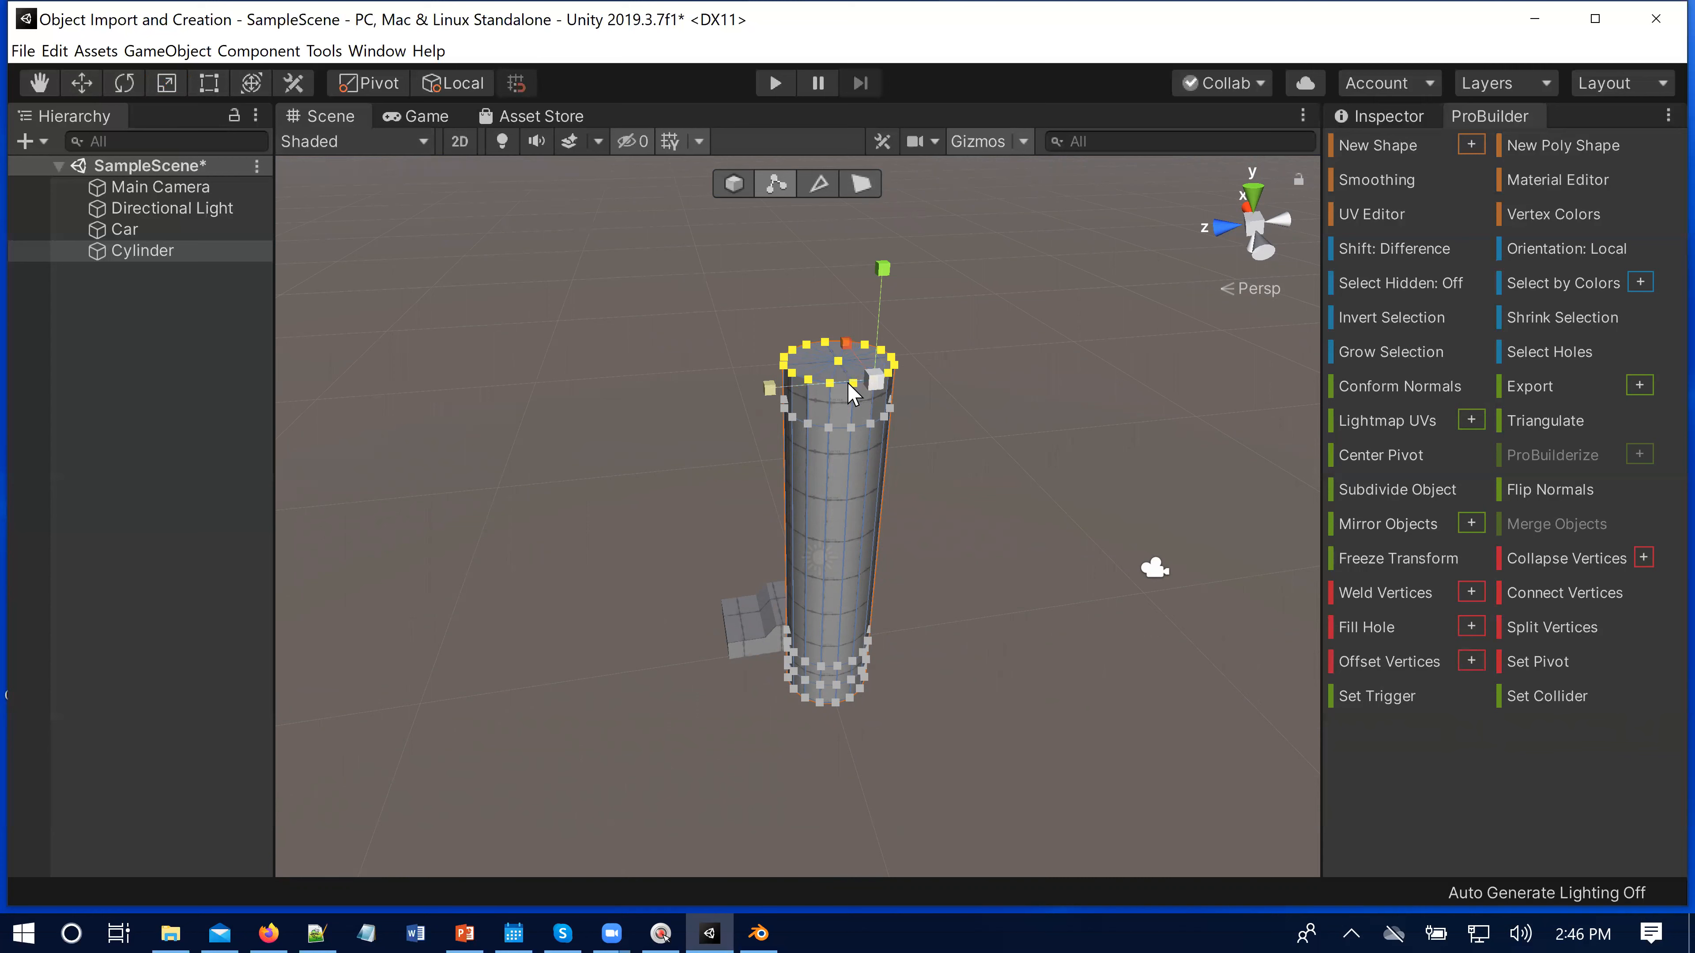
left_click_drag(877, 380, 914, 409)
key("ctrl+z")
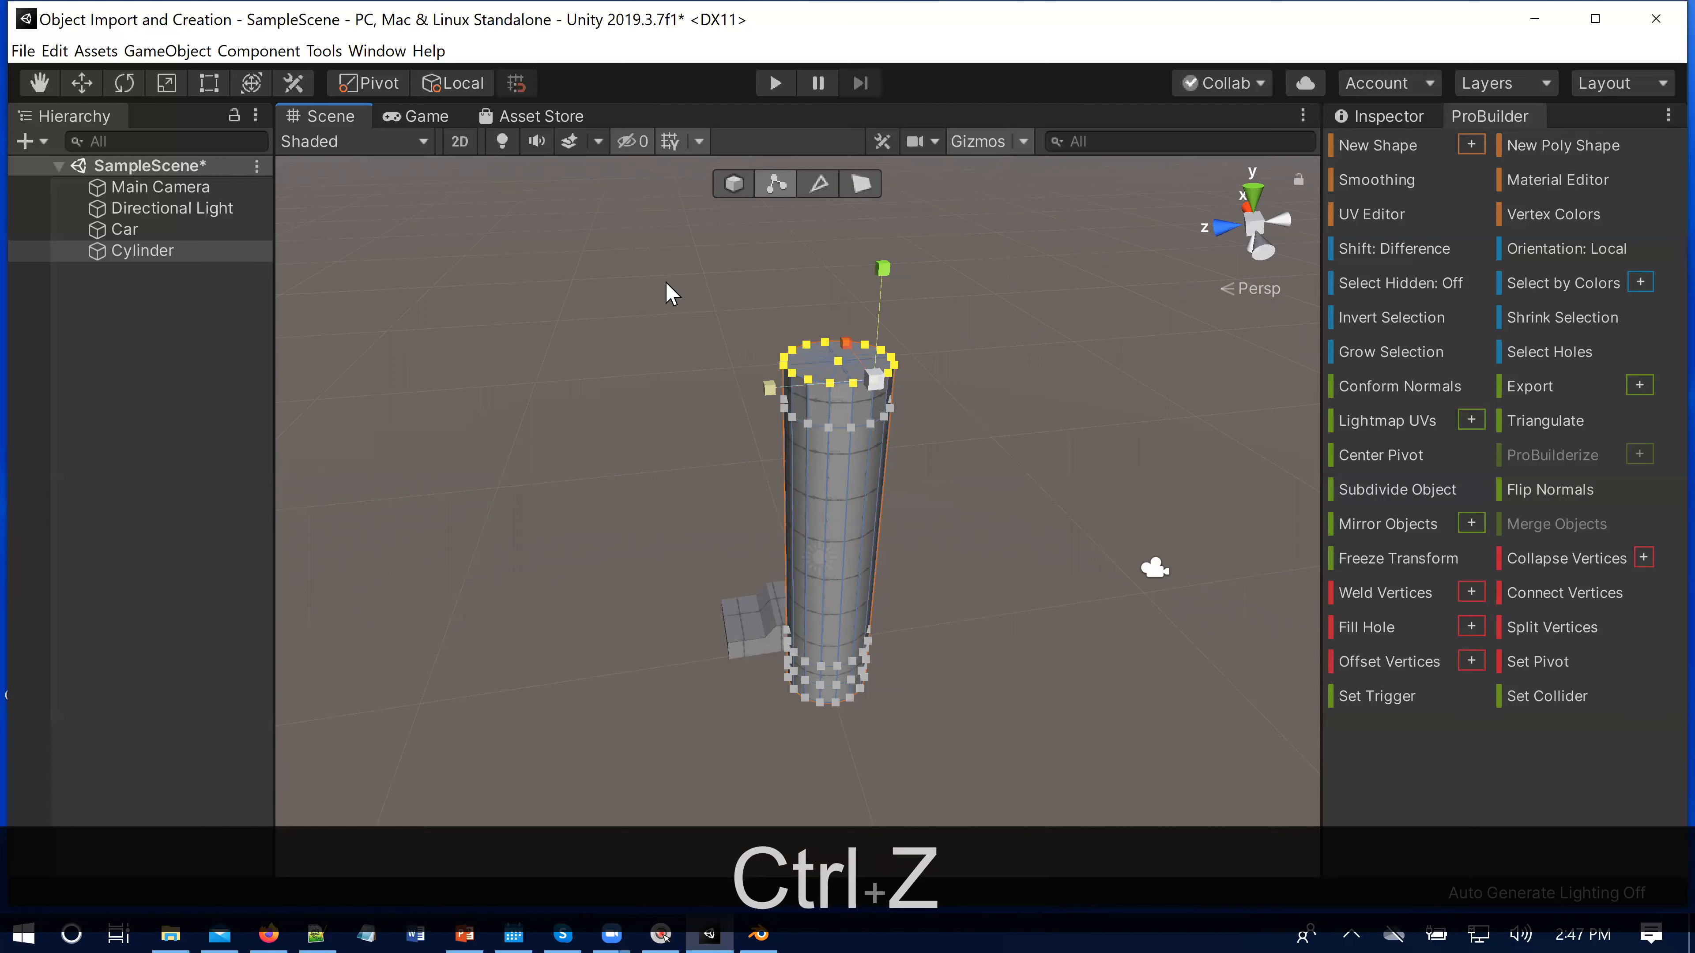
Step: Set the cylinder's pivot at the center vertex of its top and try scaling from that vertex
key("alt")
left_click_drag(679, 272, 711, 351, "alt")
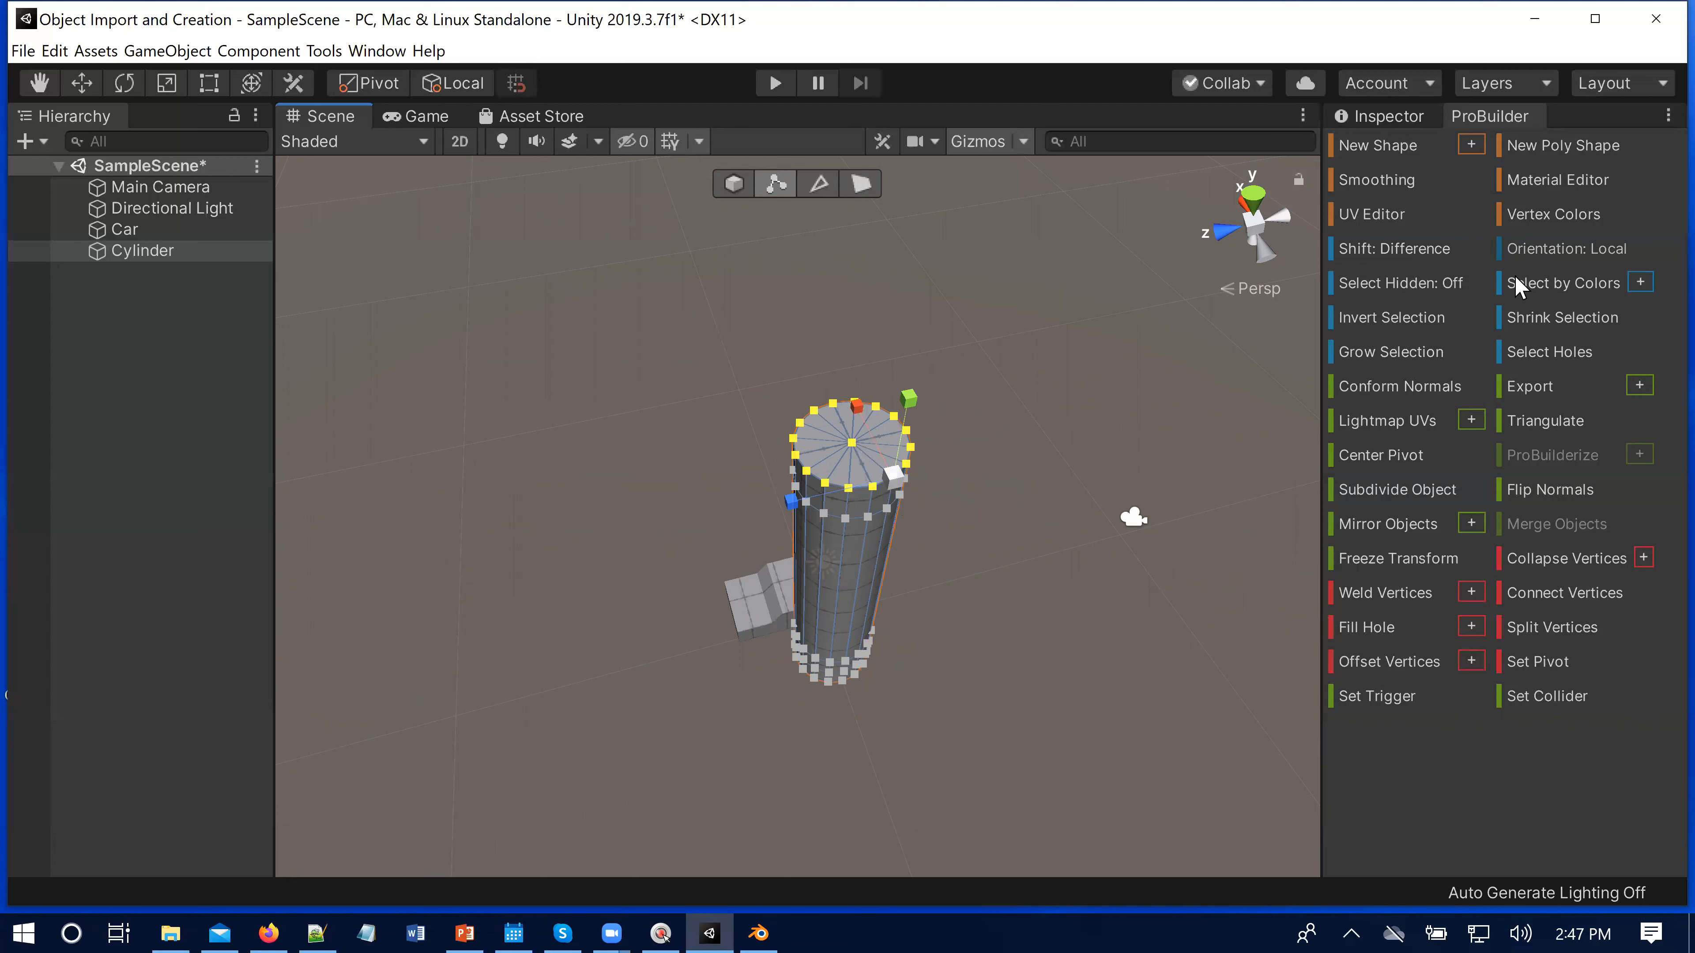
left_click(1528, 667)
left_click(982, 431)
left_click(856, 440)
left_click(1541, 662)
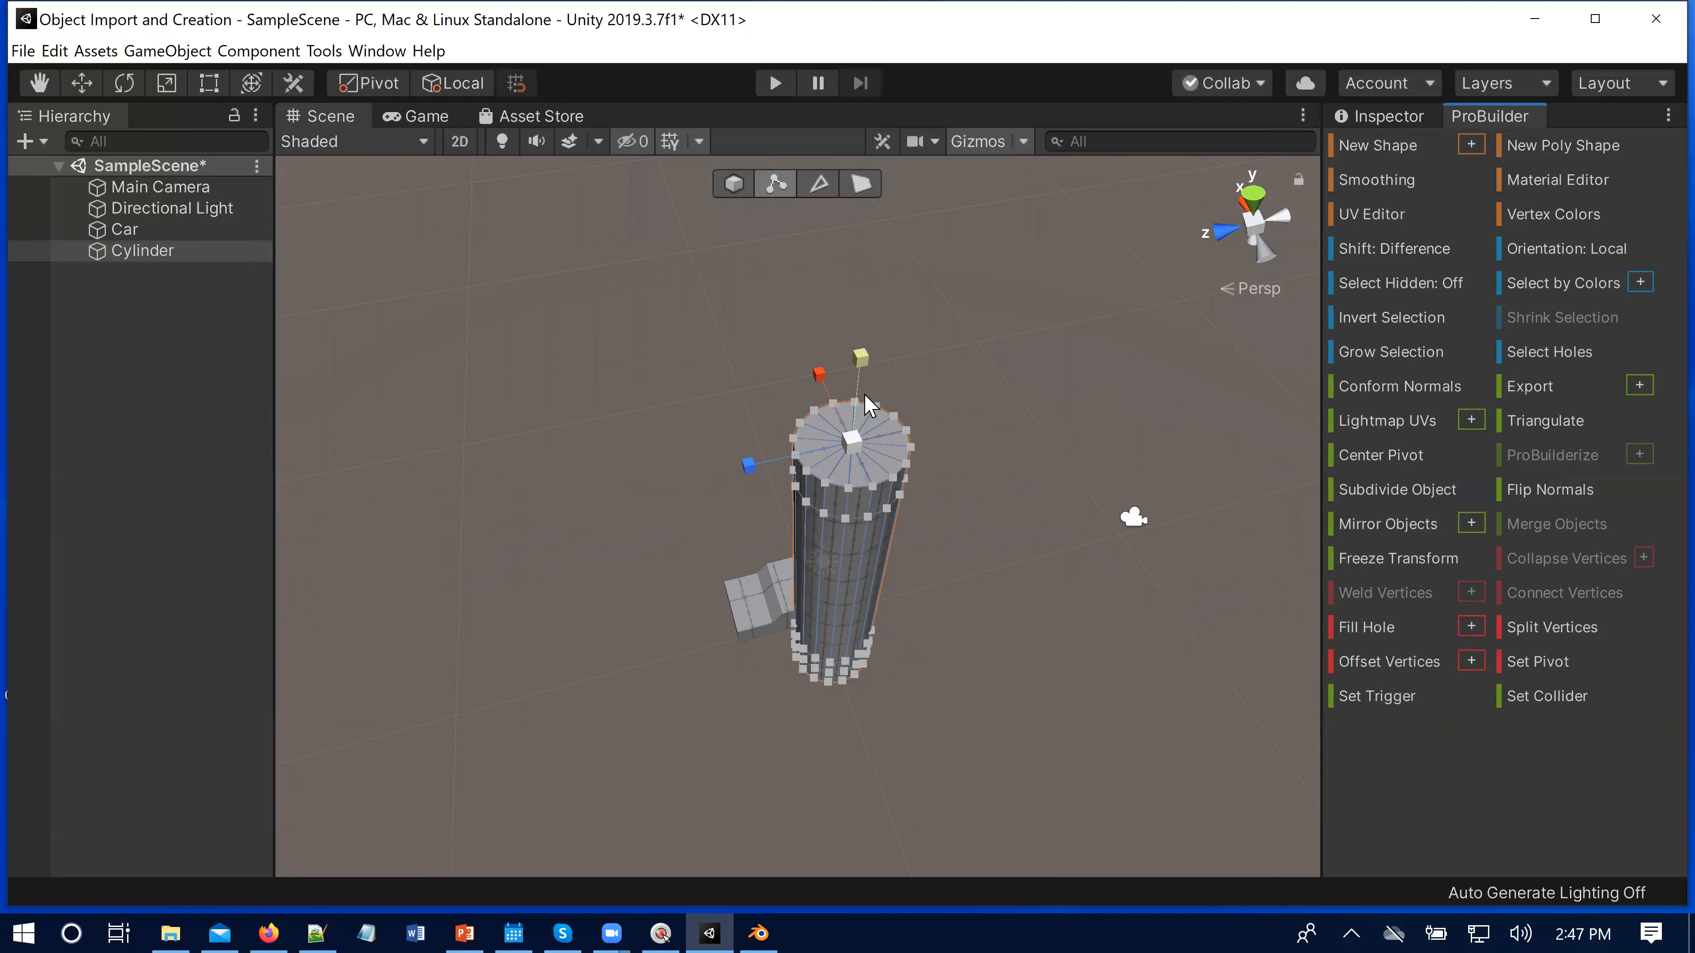
left_click_drag(855, 444, 927, 440)
Step: Grow a one-wedge face selection to the whole top, try scaling it inward, and undo the scaling
left_click(860, 183)
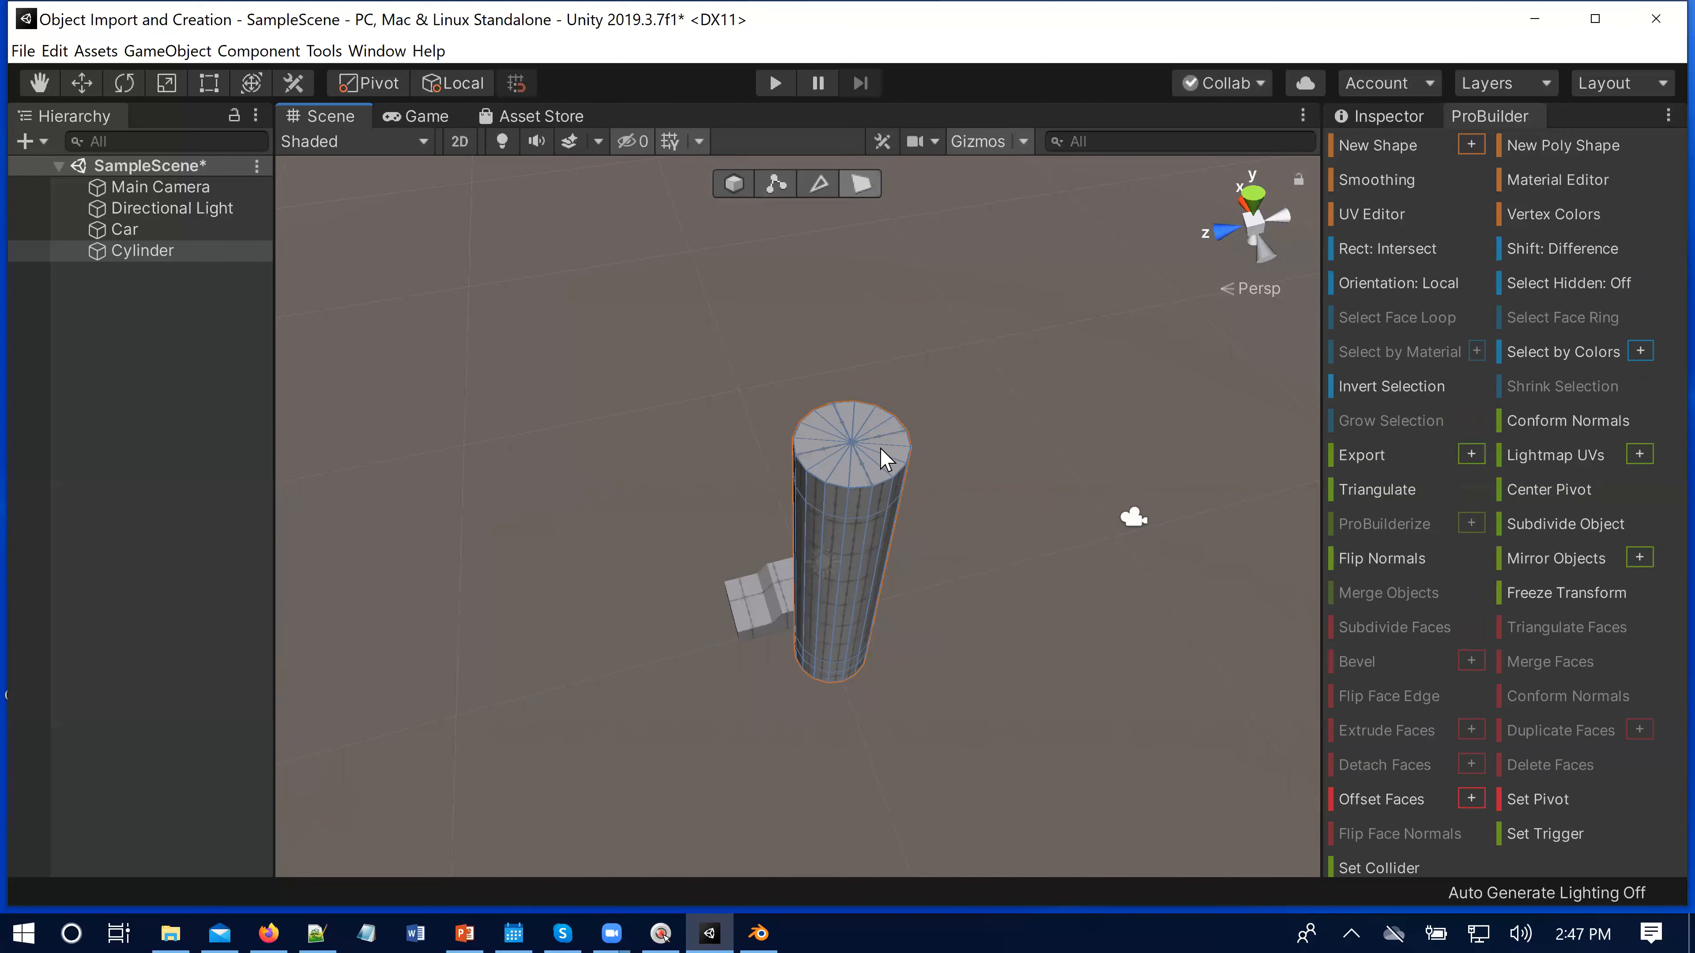
left_click(877, 474)
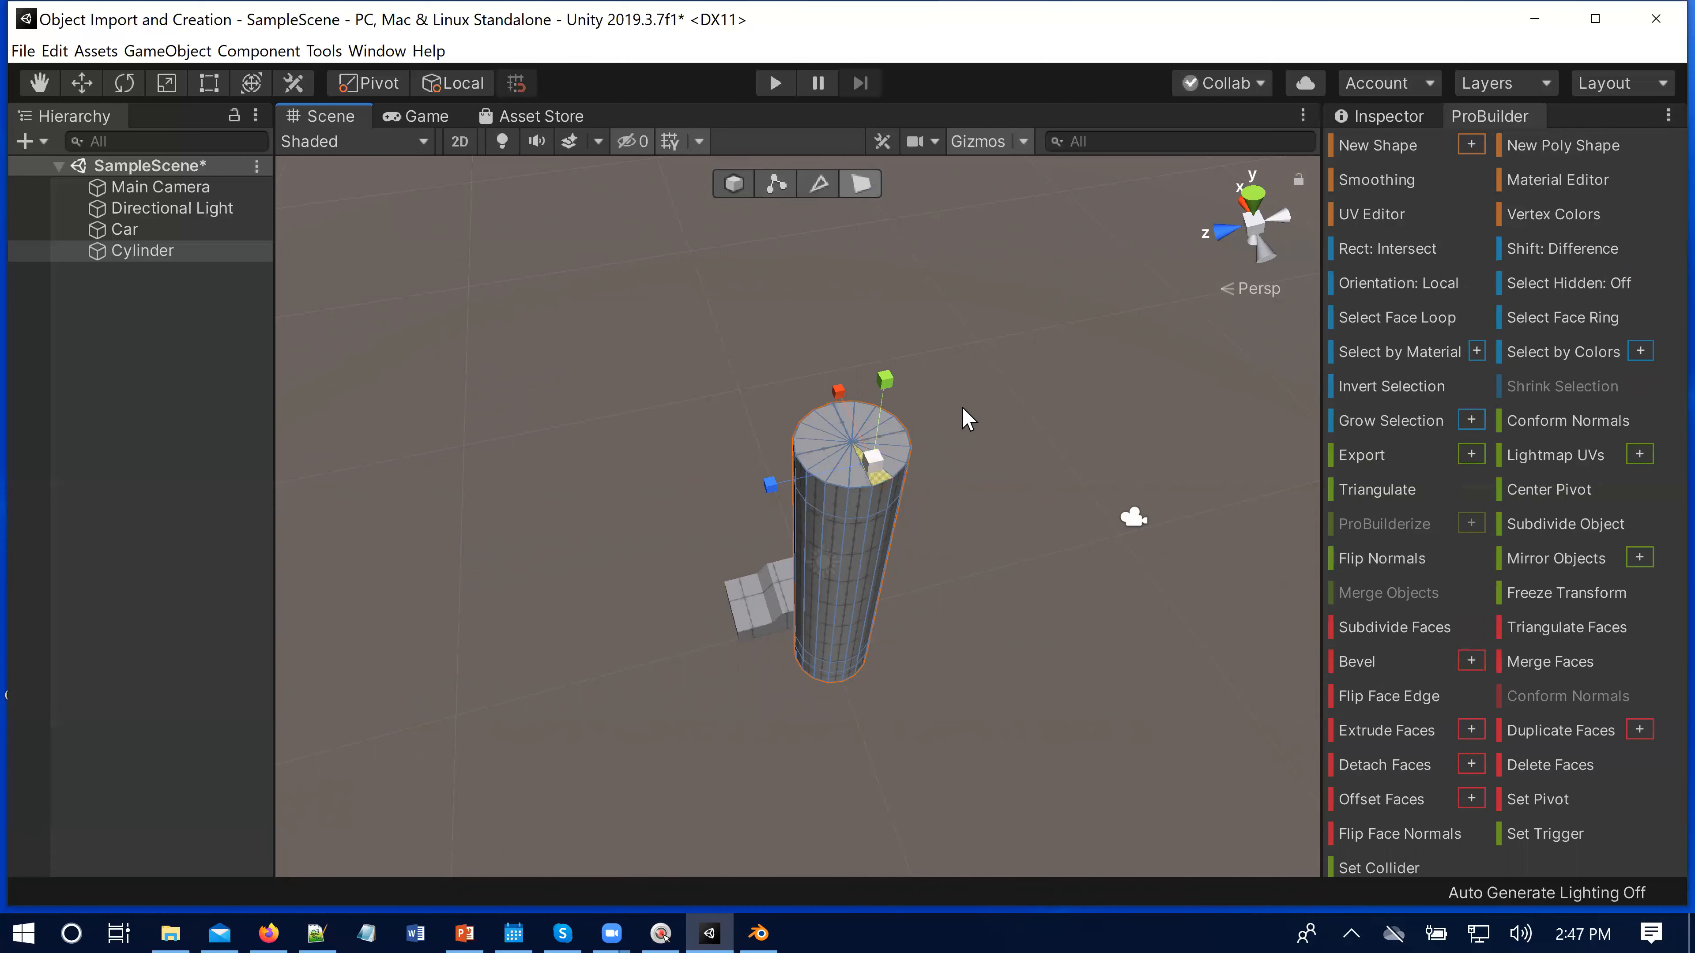
key("alt+g")
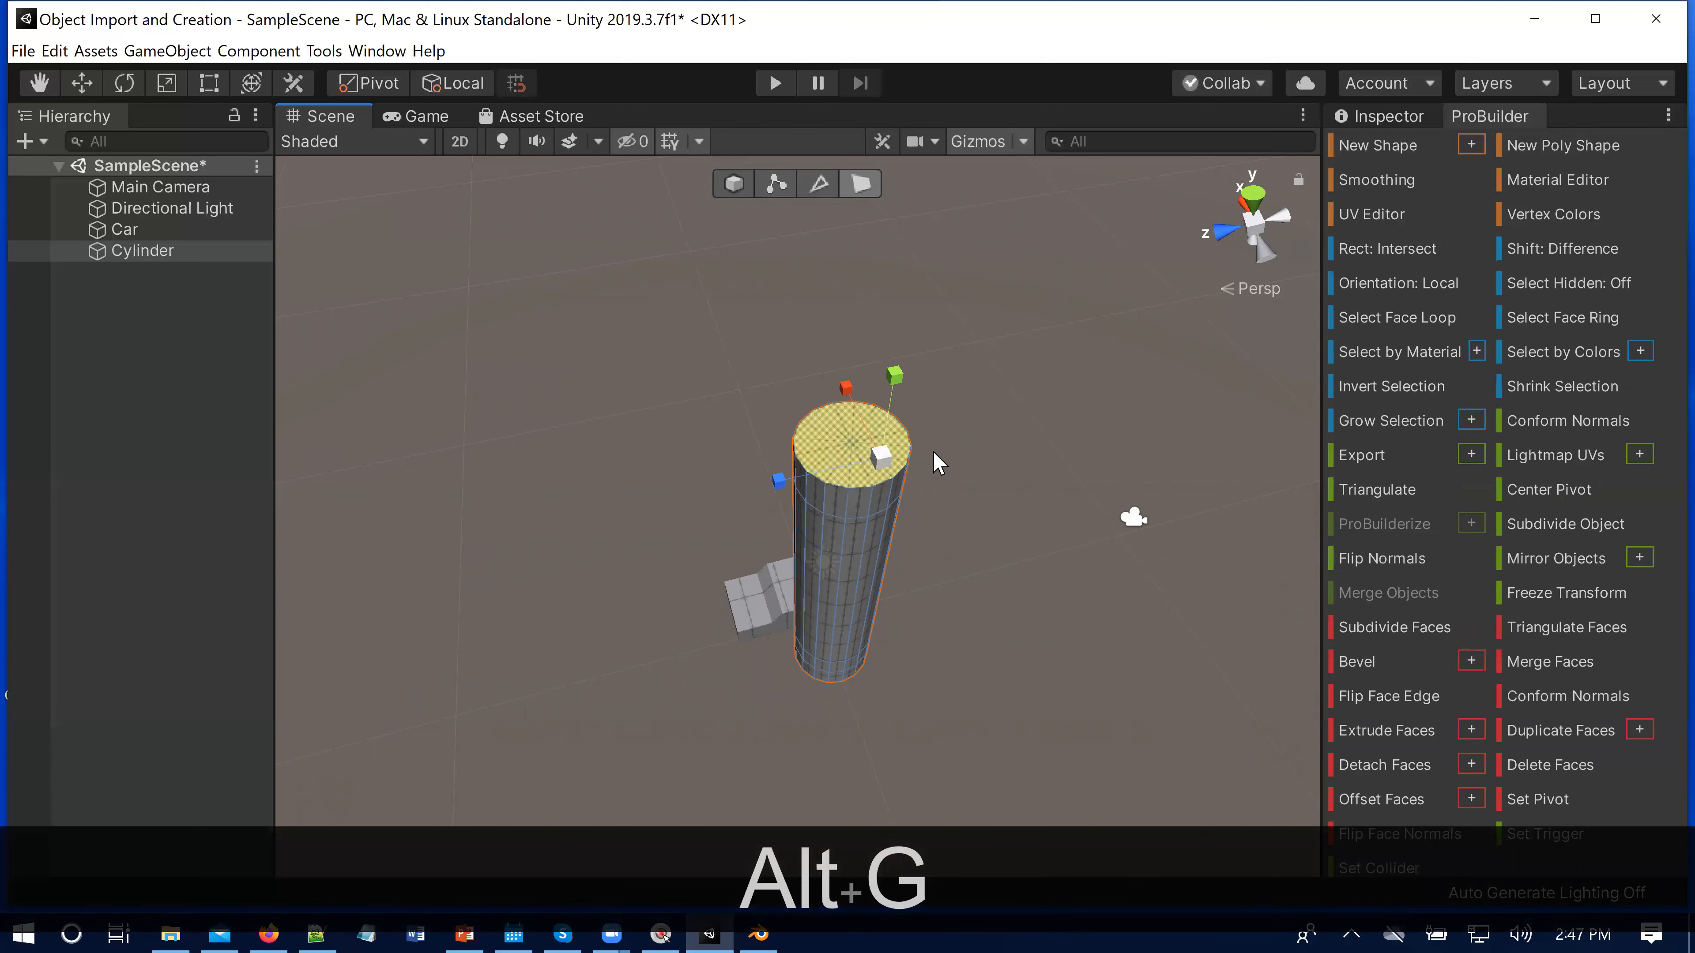
left_click_drag(882, 458, 794, 449)
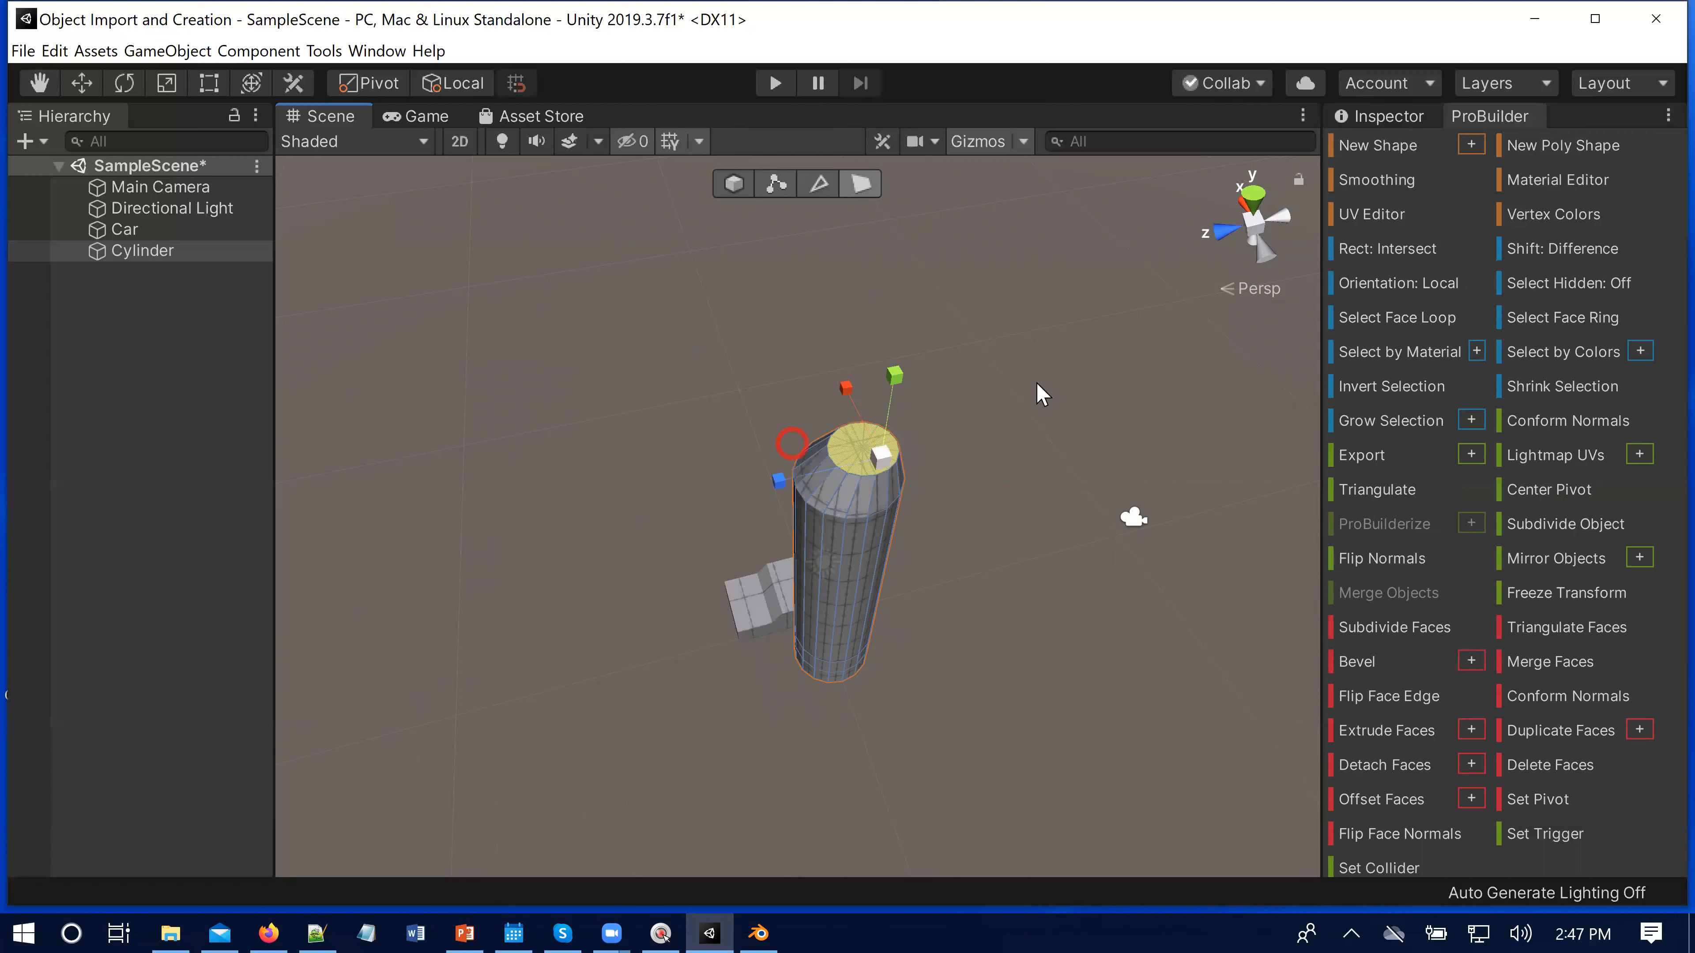
key("ctrl+z")
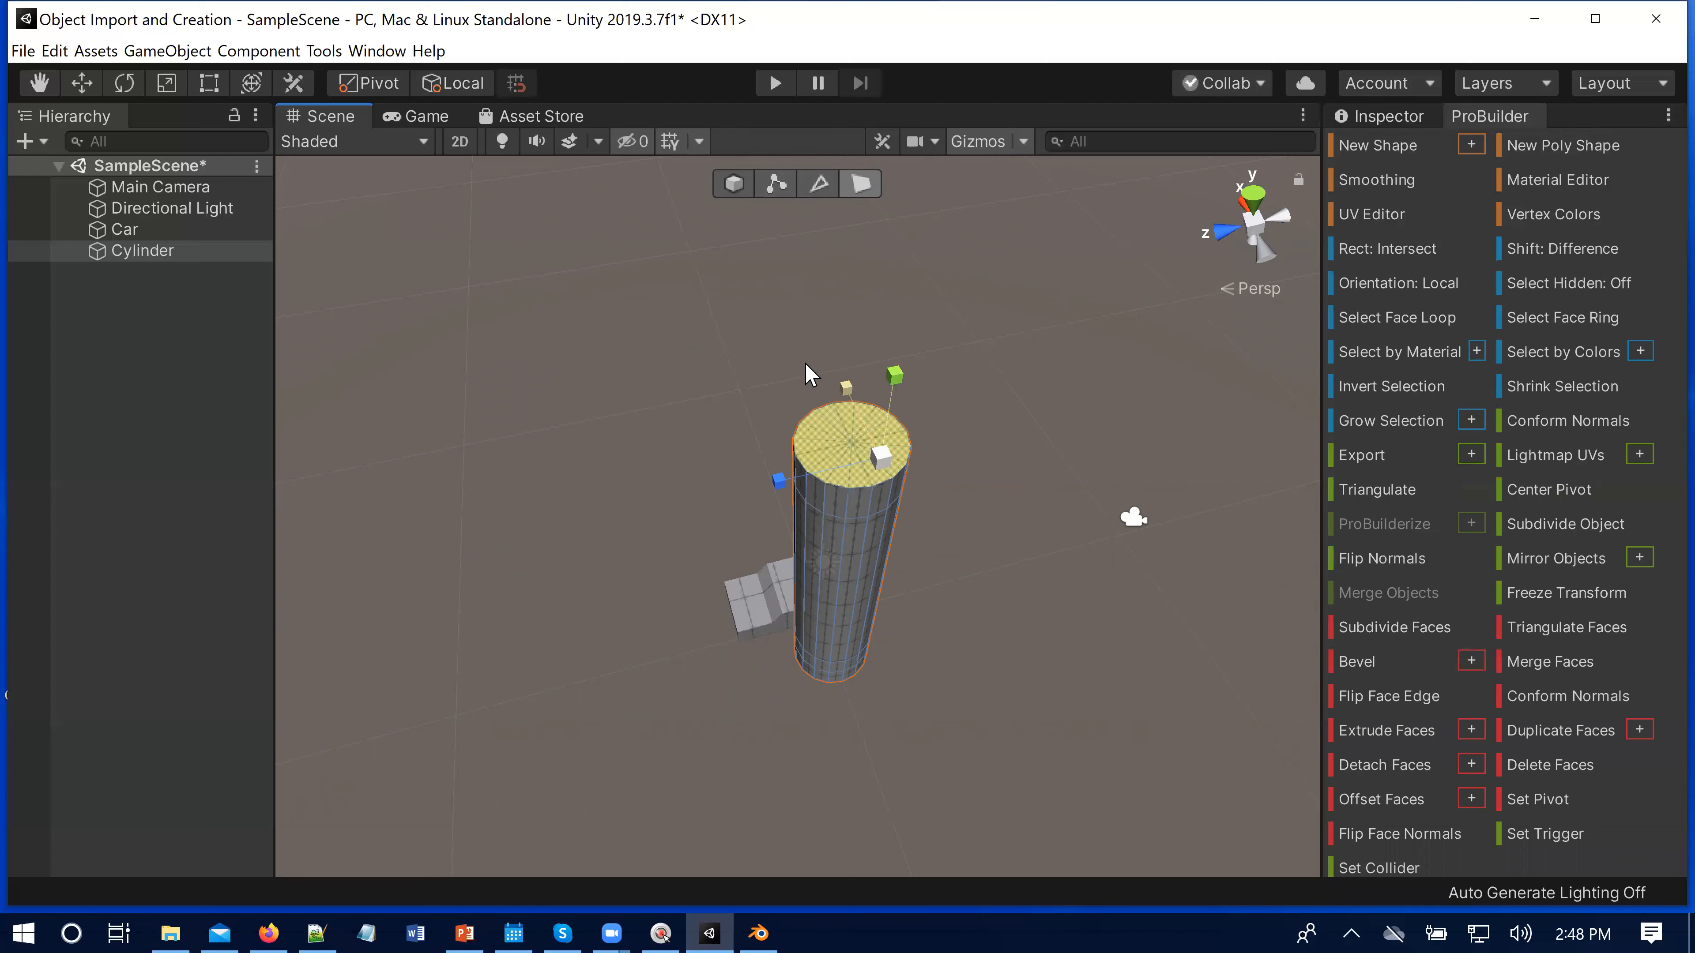
Step: Select the top's center vertex and a rim vertex in vertex selection mode, and clear the selection
left_click(775, 182)
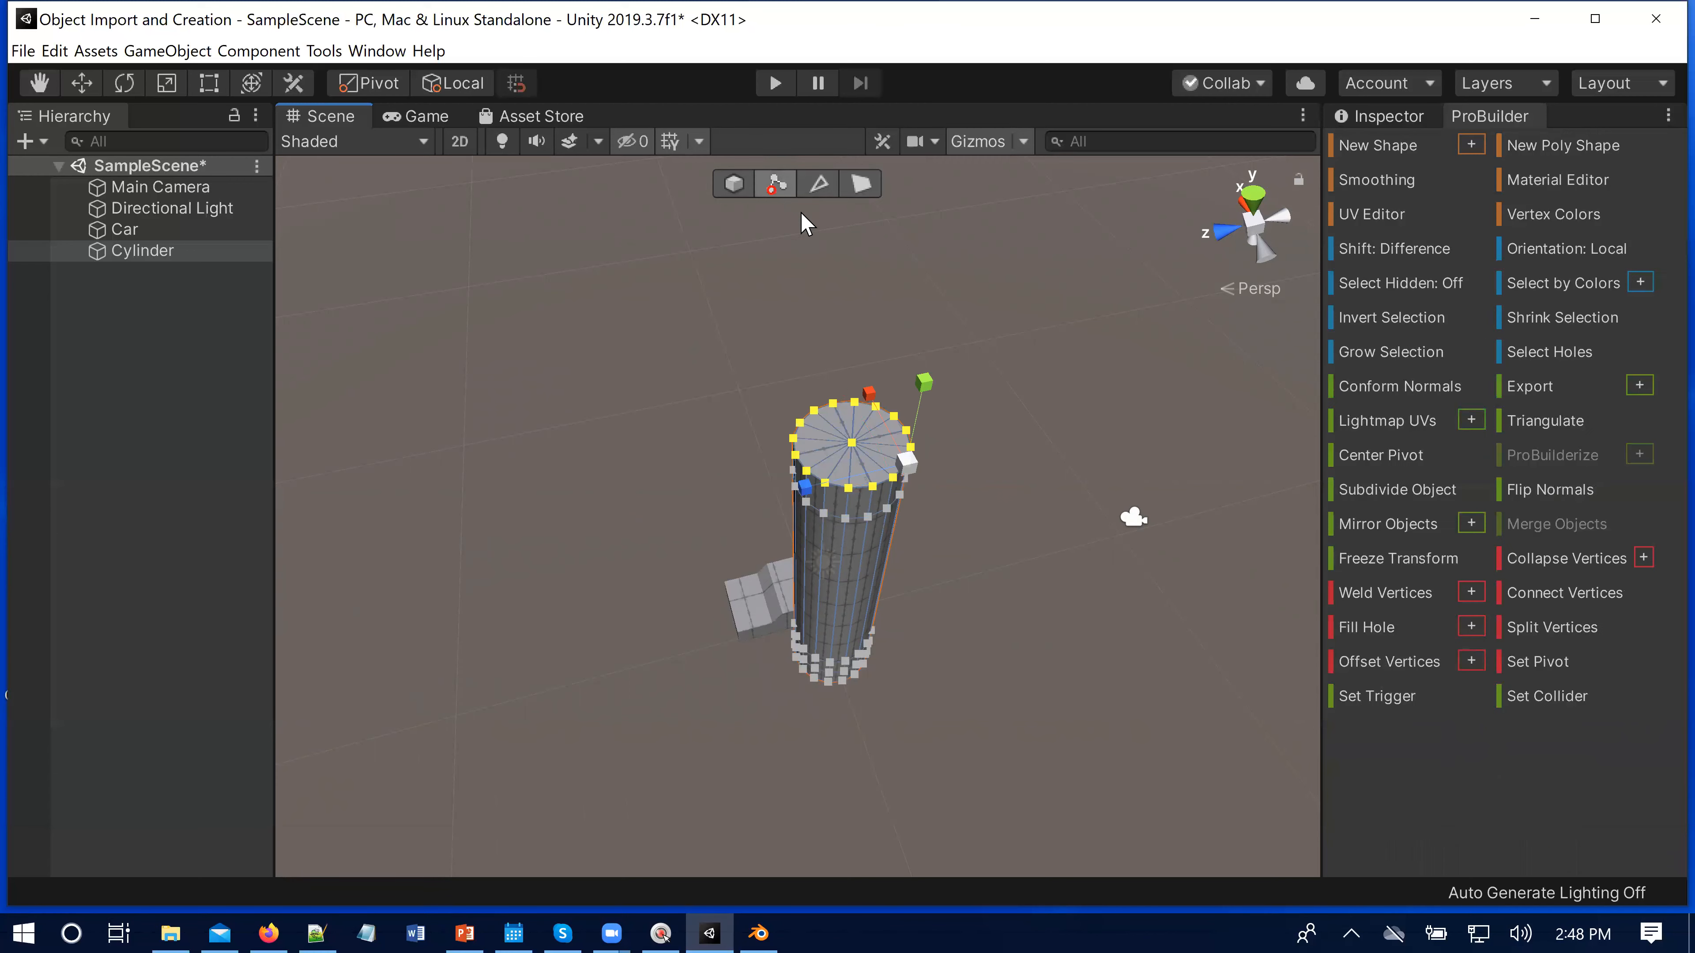
left_click(852, 442)
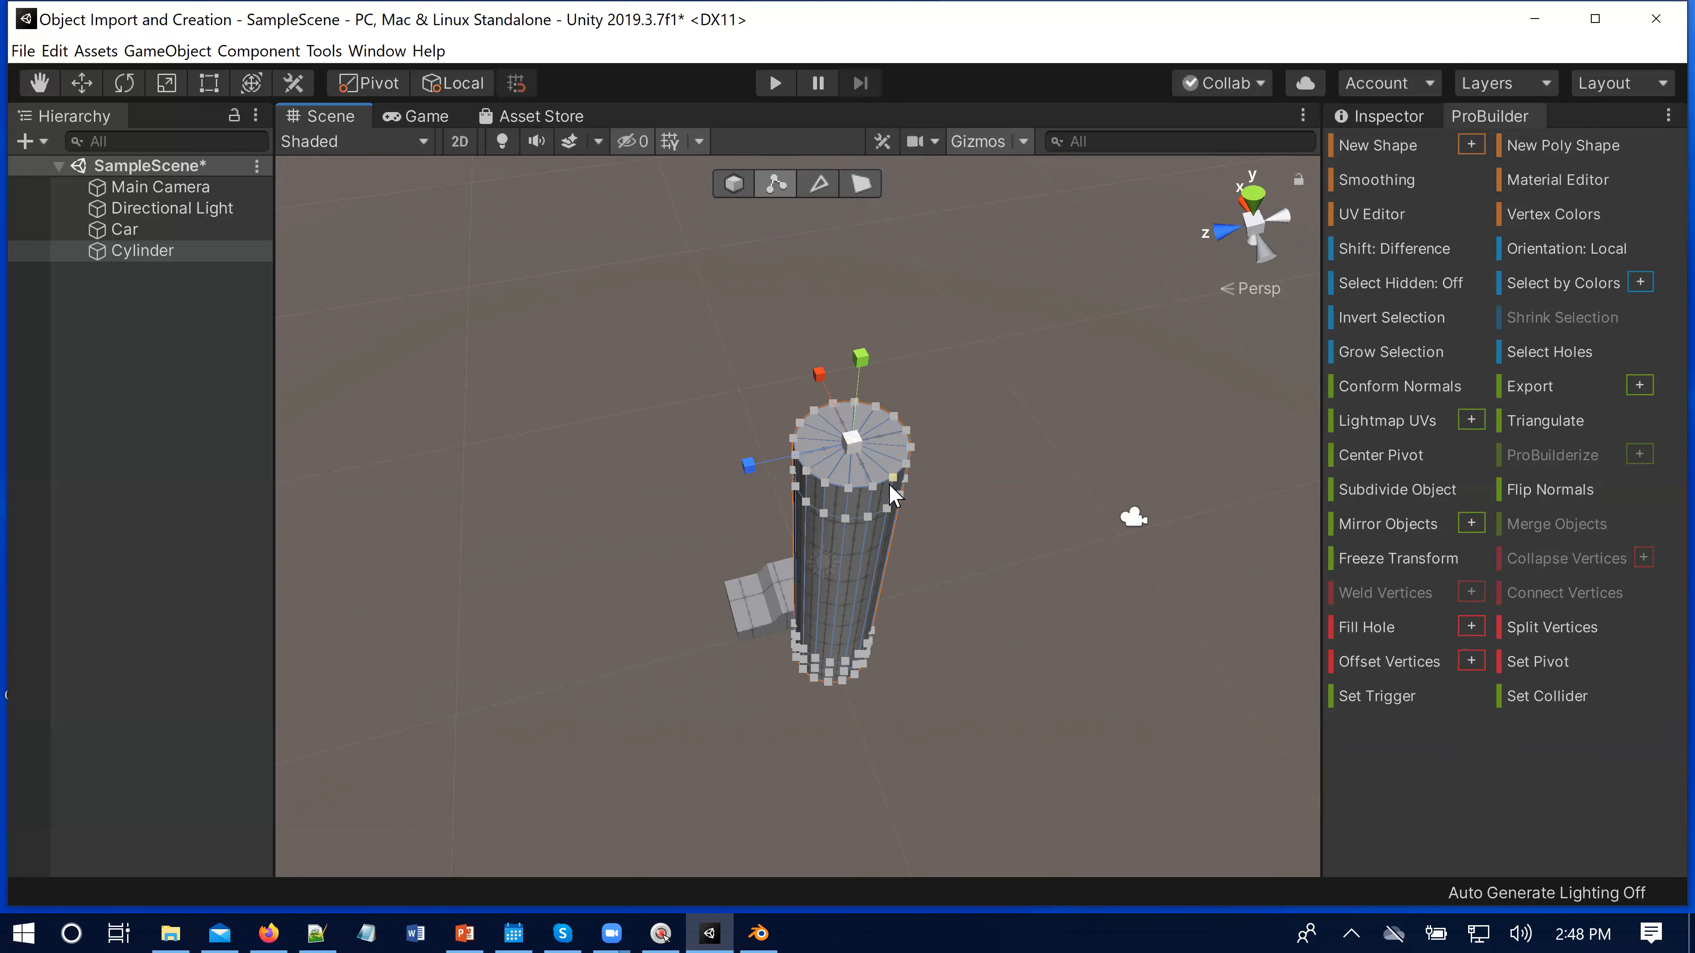
left_click(872, 486, "shift")
left_click(907, 464, "shift")
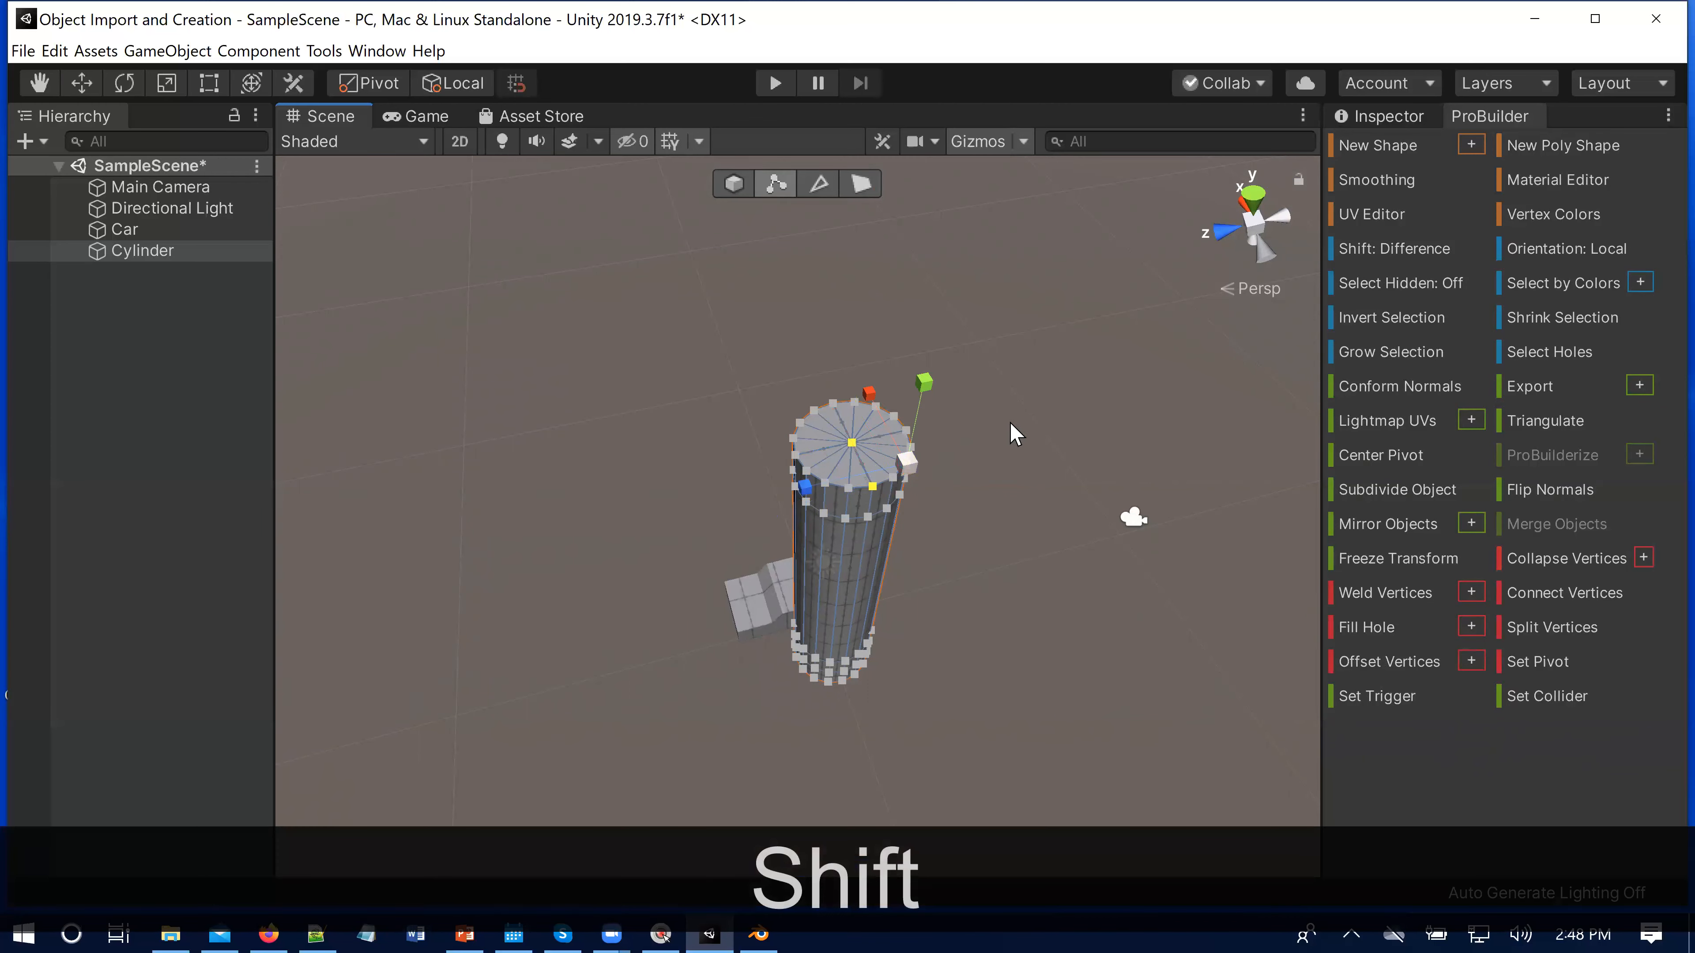
left_click(1033, 448)
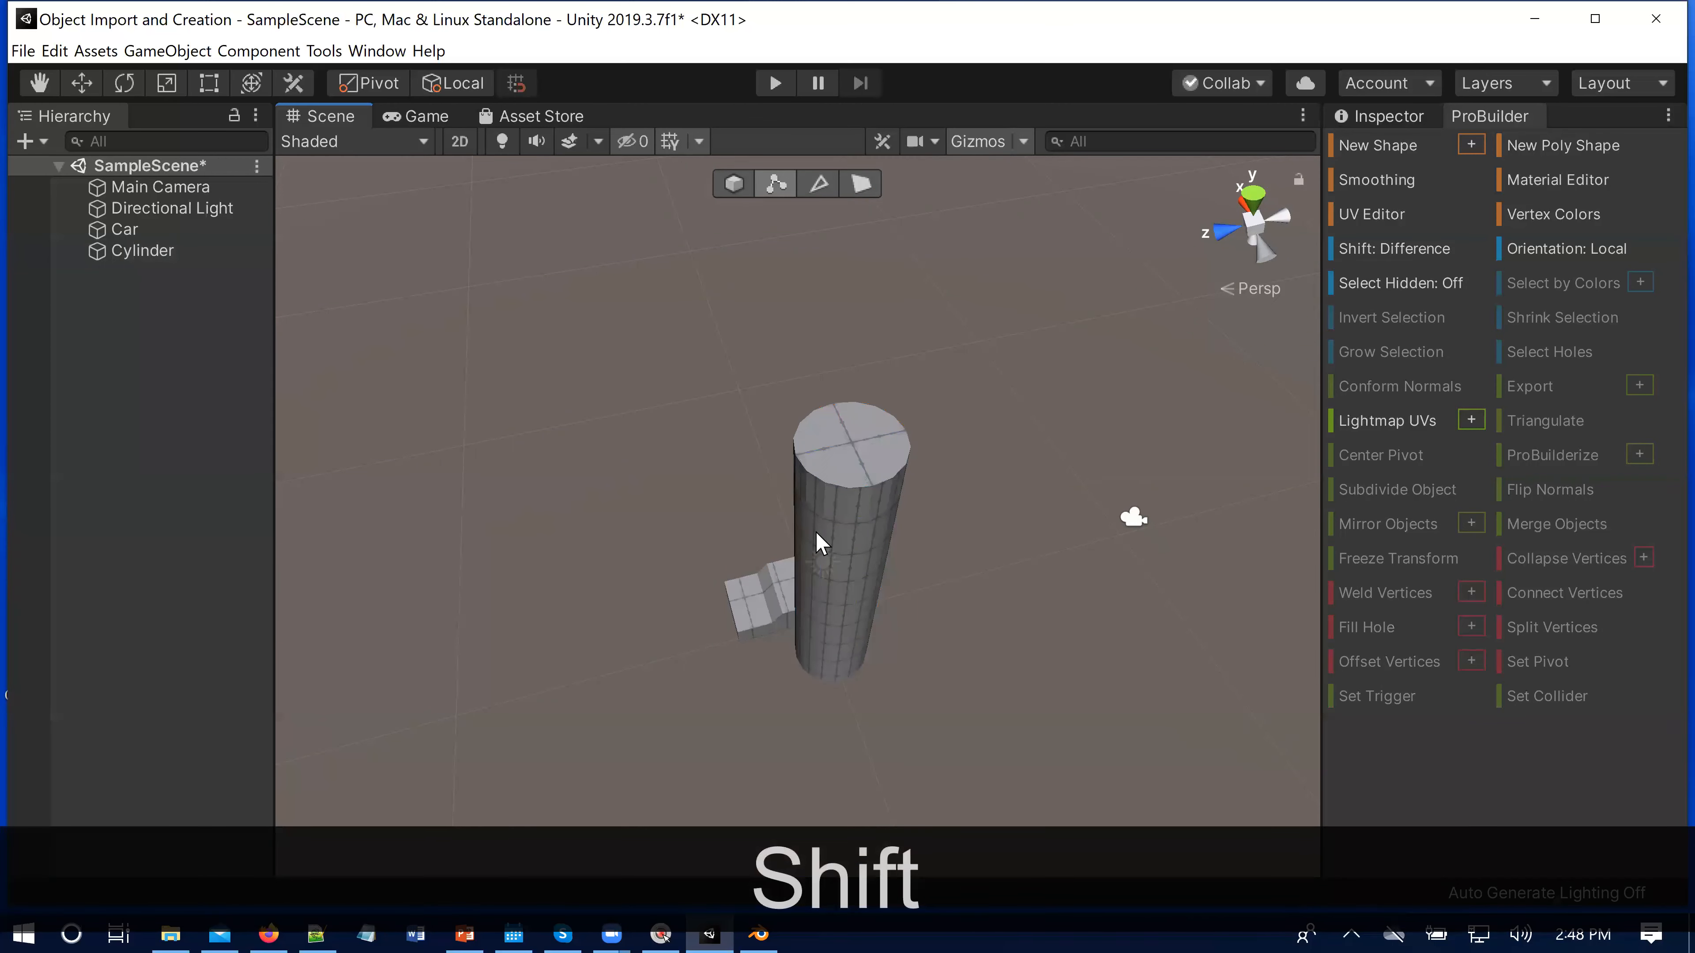